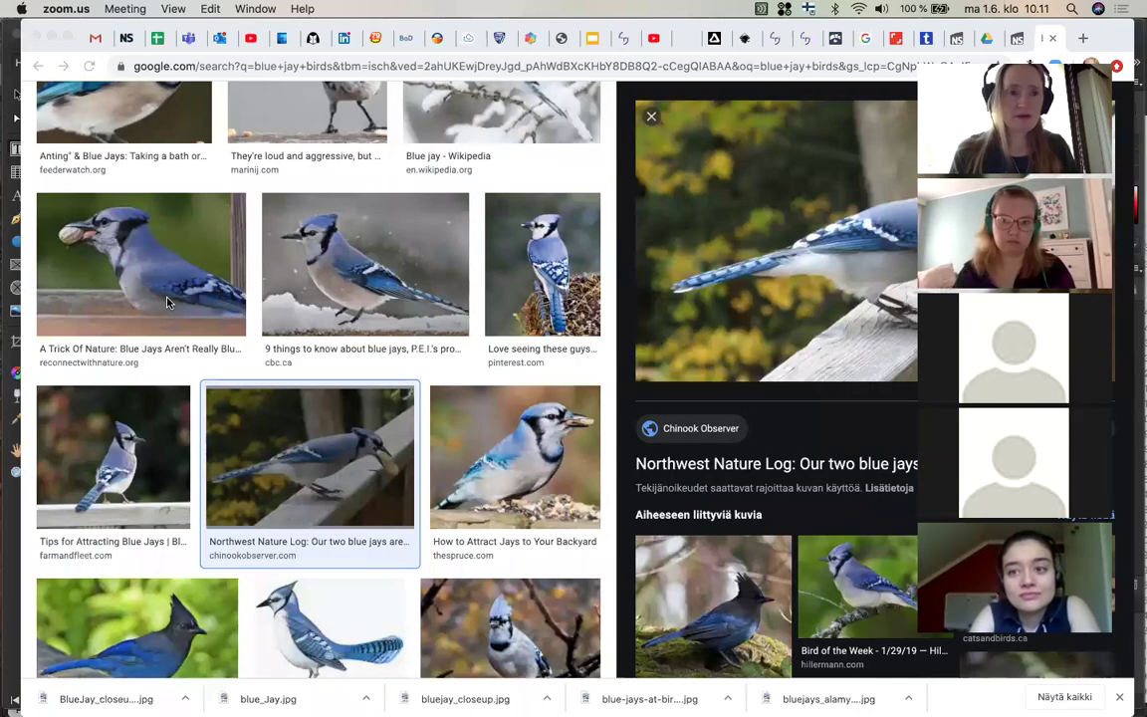
# Bring the browser forward, open and close the blue jay photo's source page, then open a blank tab
pyautogui.click(131, 179)
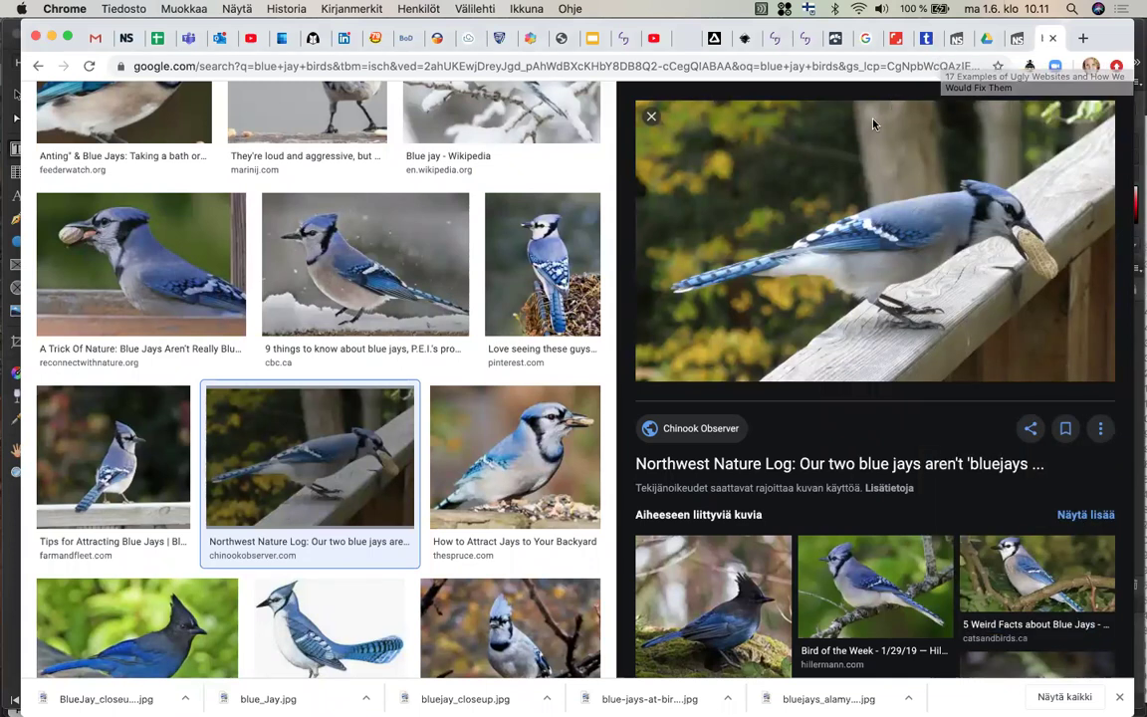
pyautogui.click(669, 378)
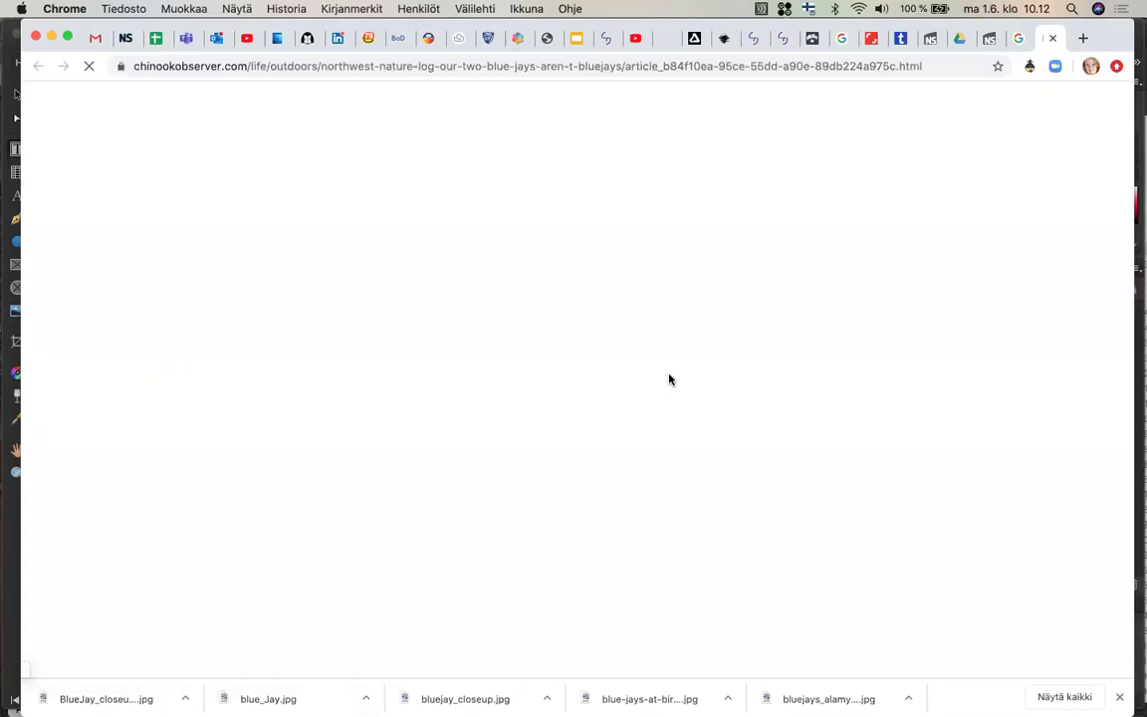
pyautogui.press('super+w')
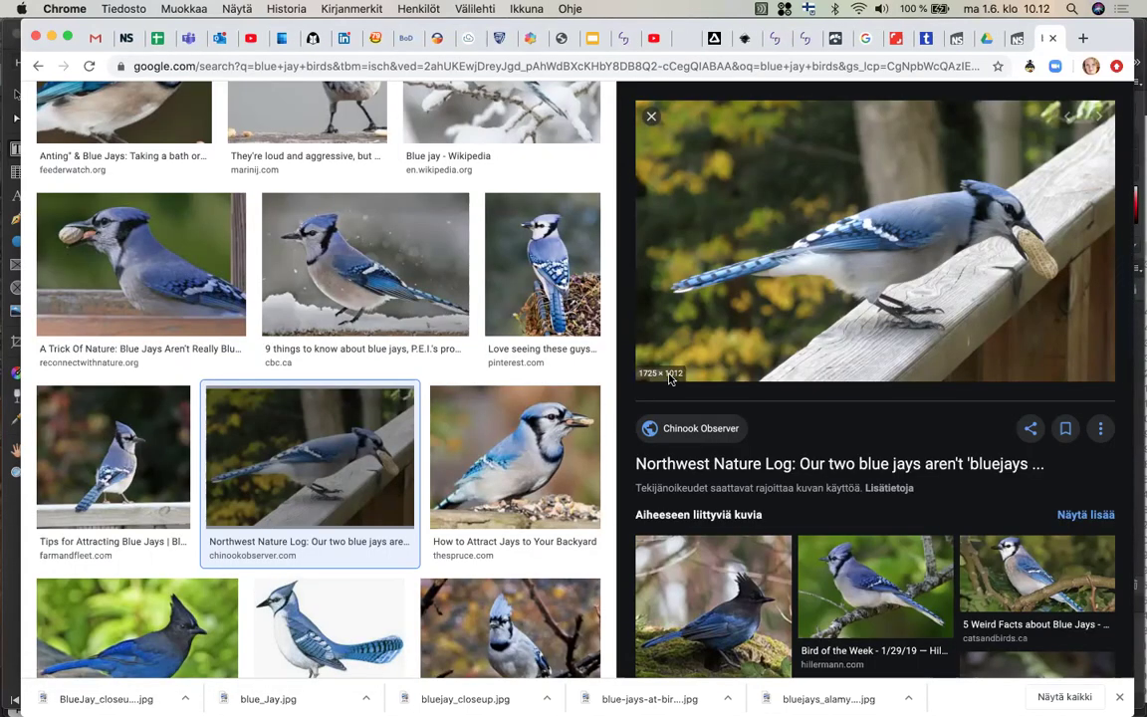
pyautogui.press('super+t')
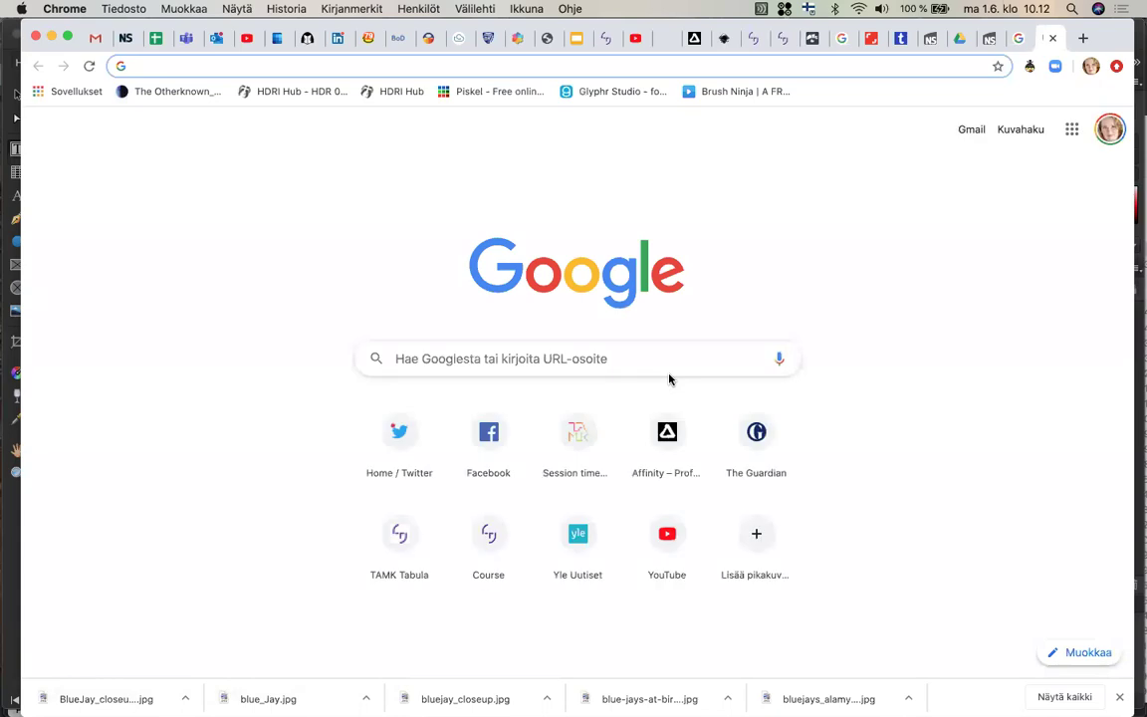
# Load wordpress.org and scroll through its Meet WordPress homepage
pyautogui.write('word')
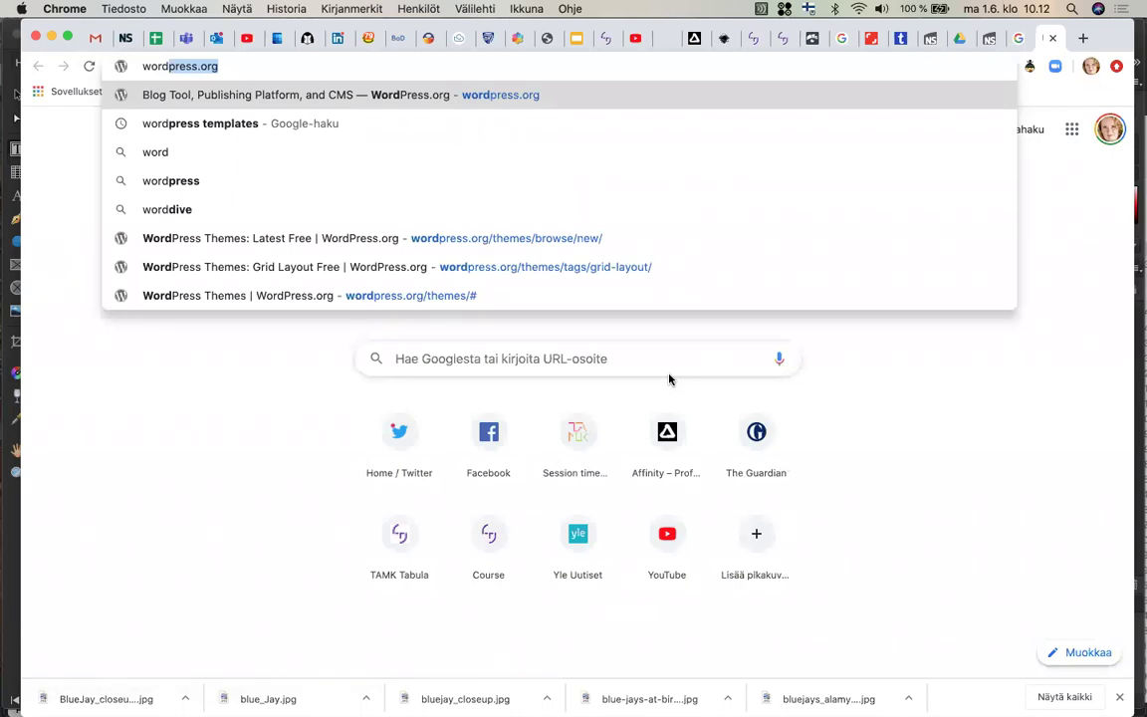
pyautogui.press('Return')
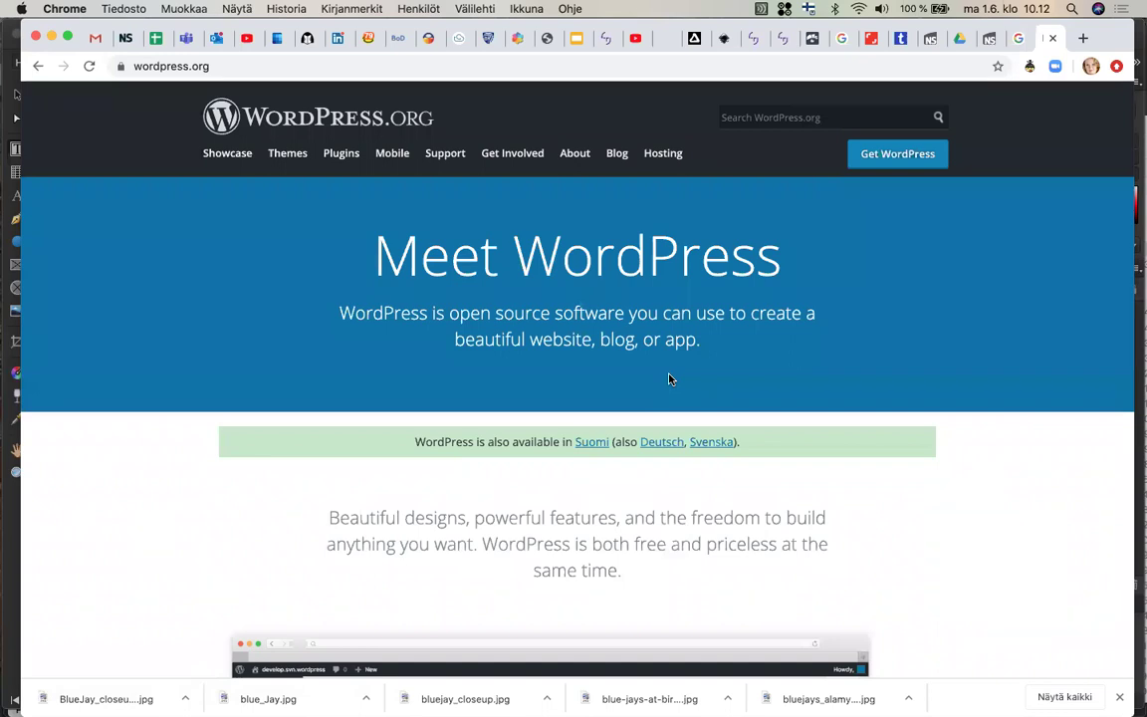
pyautogui.scroll(-1, 393, 492)
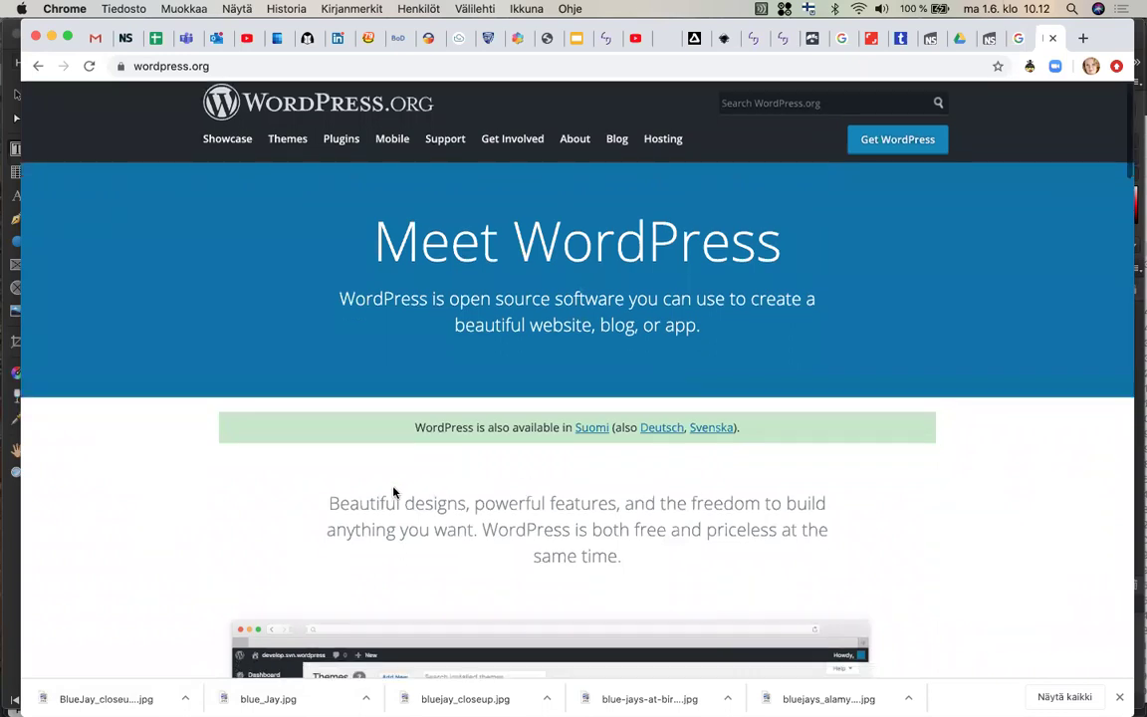
pyautogui.scroll(-5, 393, 491)
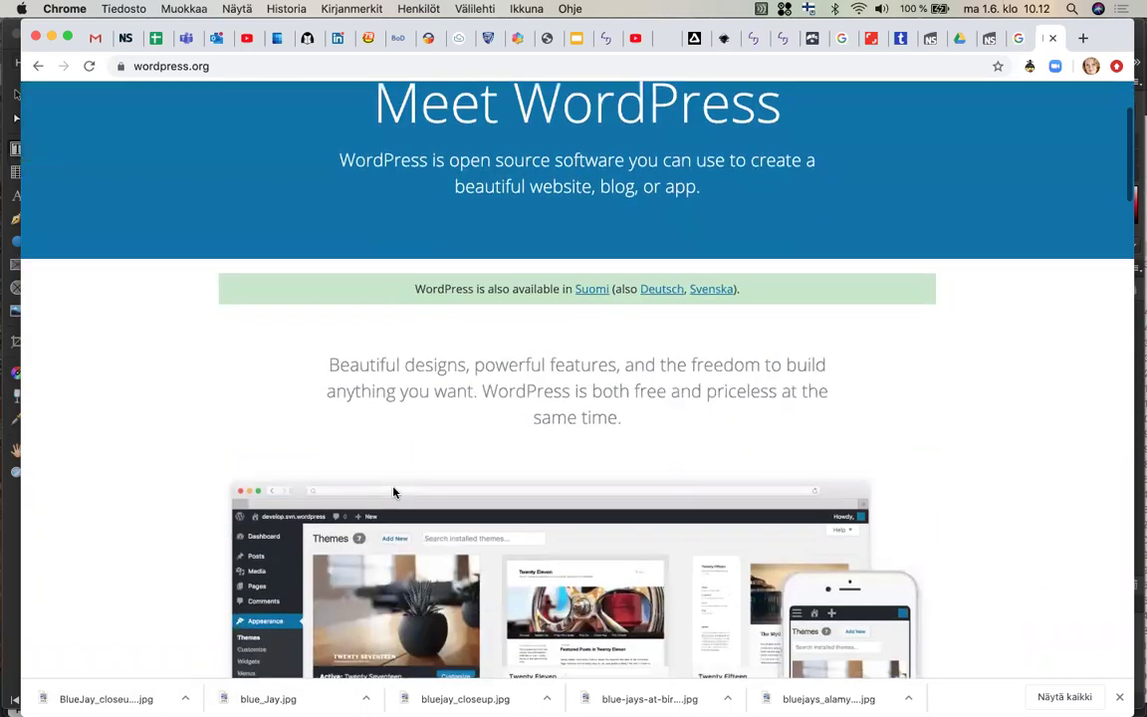
pyautogui.scroll(-8, 393, 491)
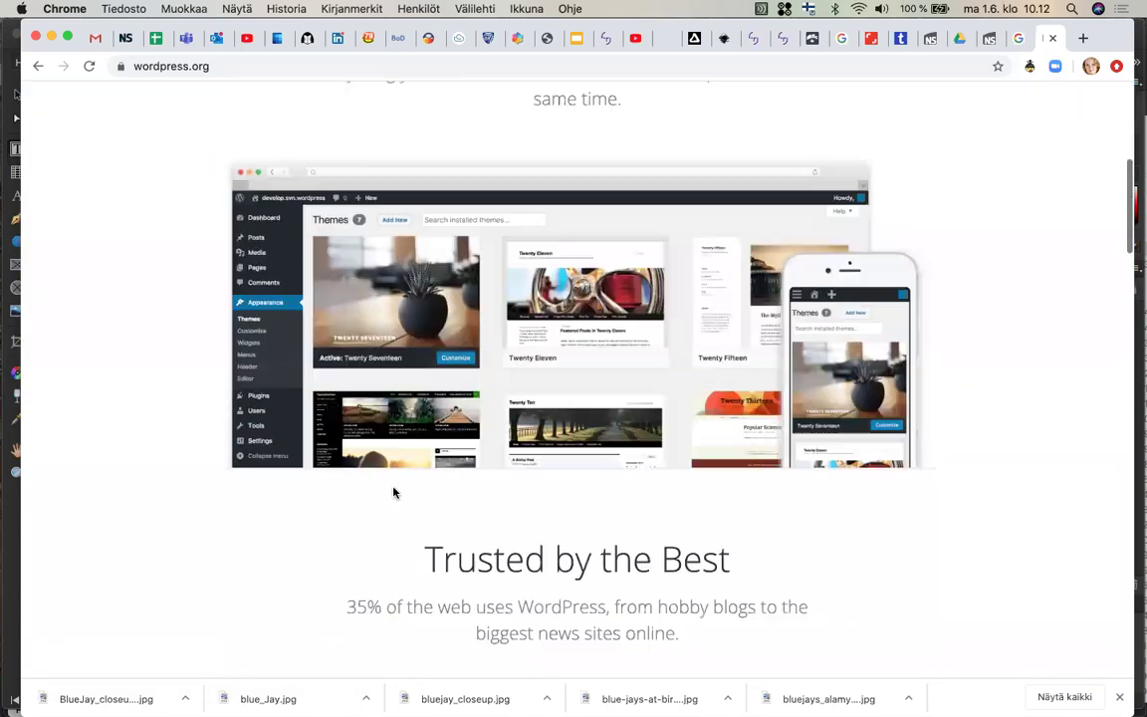
pyautogui.scroll(-12, 393, 492)
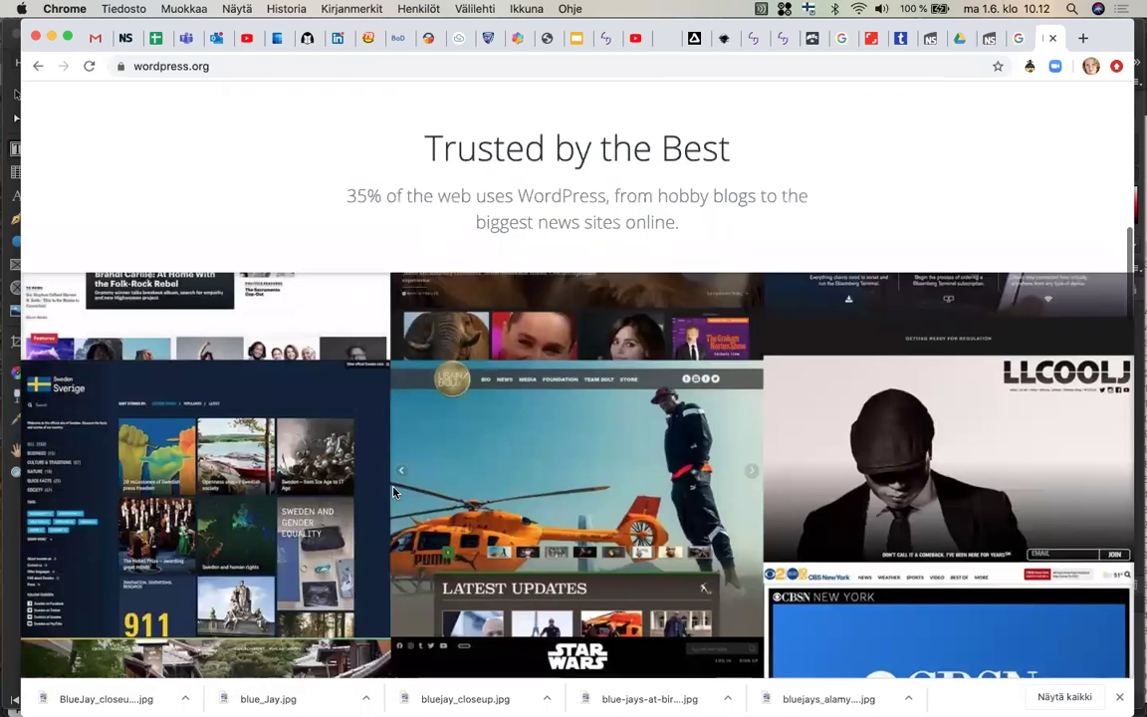
pyautogui.scroll(20, 394, 492)
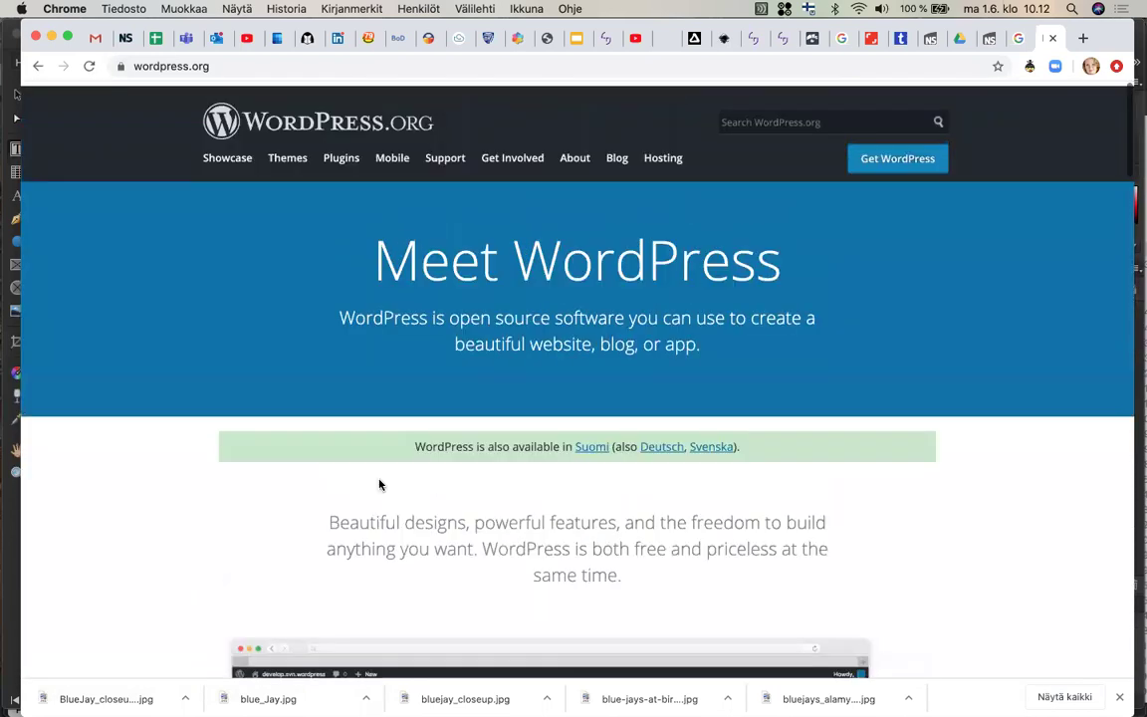
# Go to the WordPress Themes directory and browse its 7,503 themes, such as Twenty Twenty and Astra
pyautogui.click(286, 155)
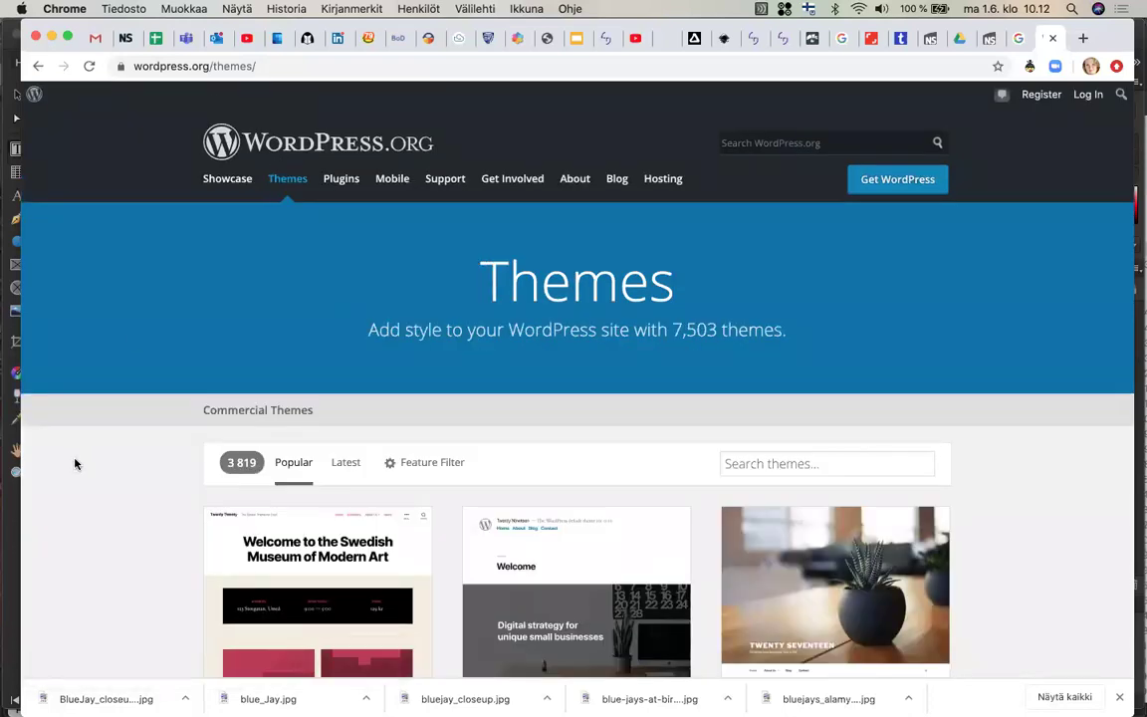
pyautogui.scroll(-8, 74, 463)
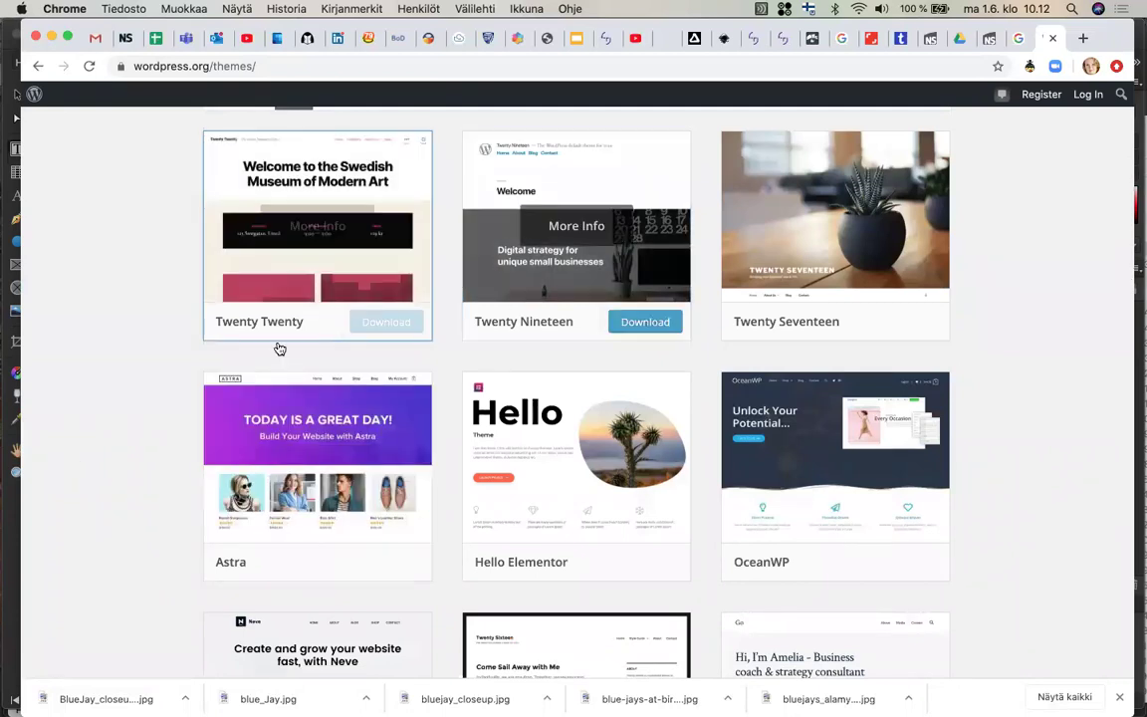
pyautogui.scroll(-4, 102, 403)
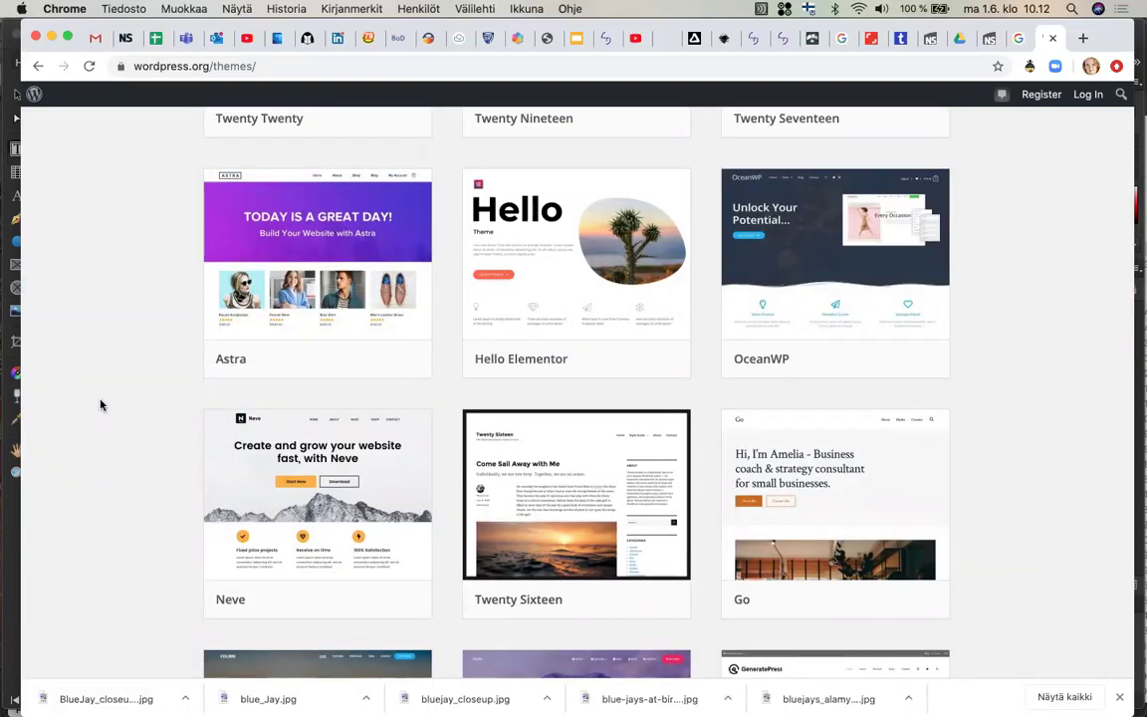
pyautogui.scroll(-3, 100, 404)
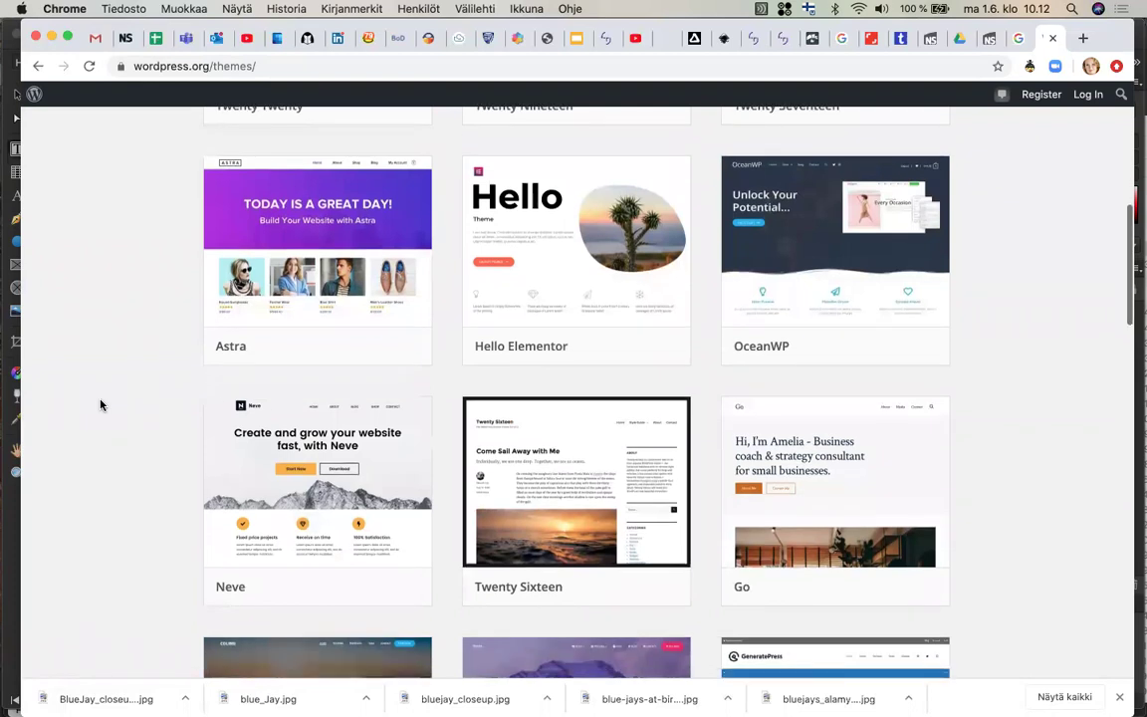
pyautogui.scroll(-4, 100, 405)
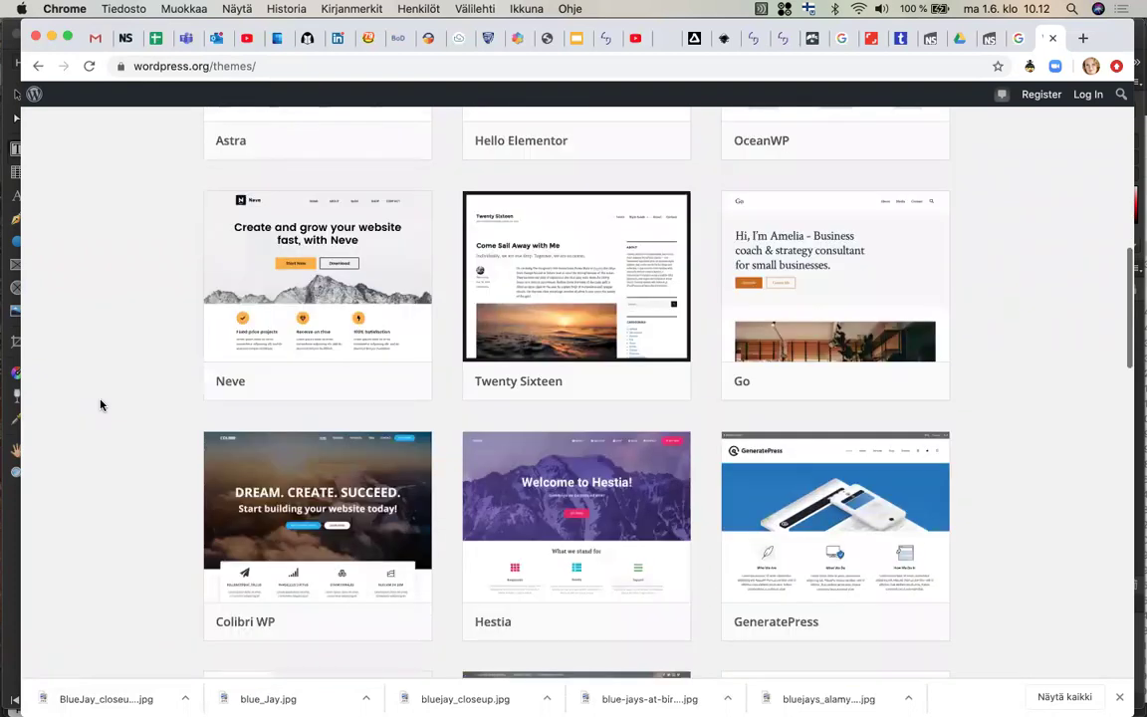
pyautogui.scroll(-4, 100, 404)
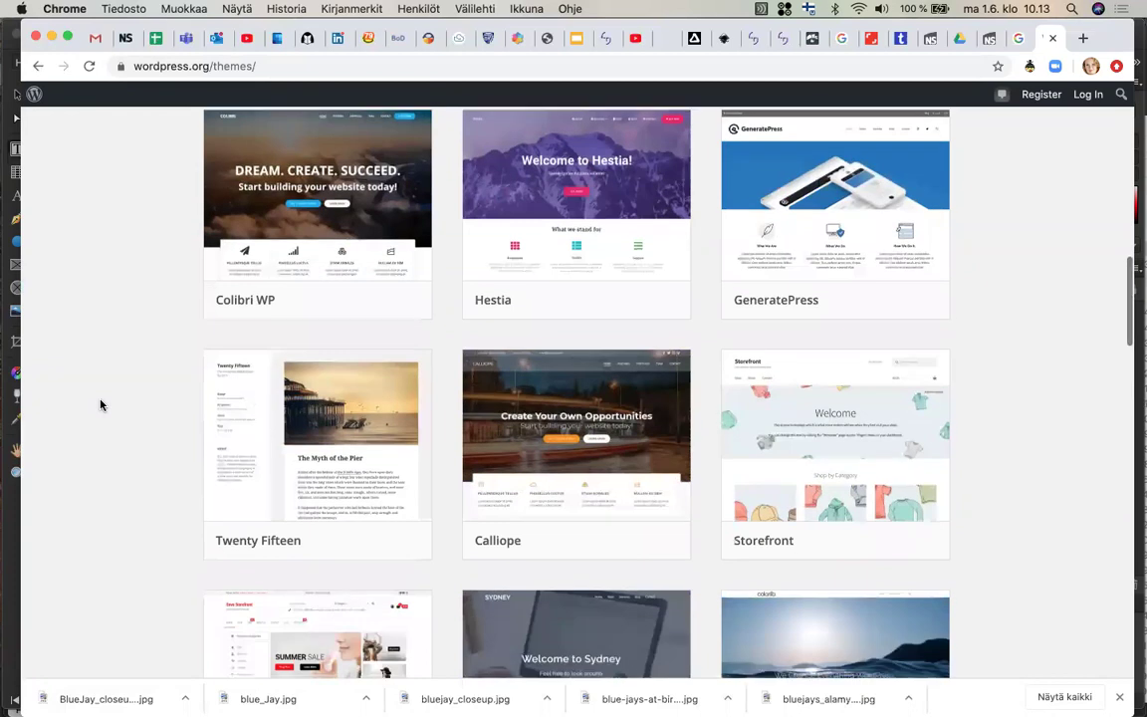
pyautogui.scroll(4, 100, 404)
pyautogui.scroll(6, 101, 404)
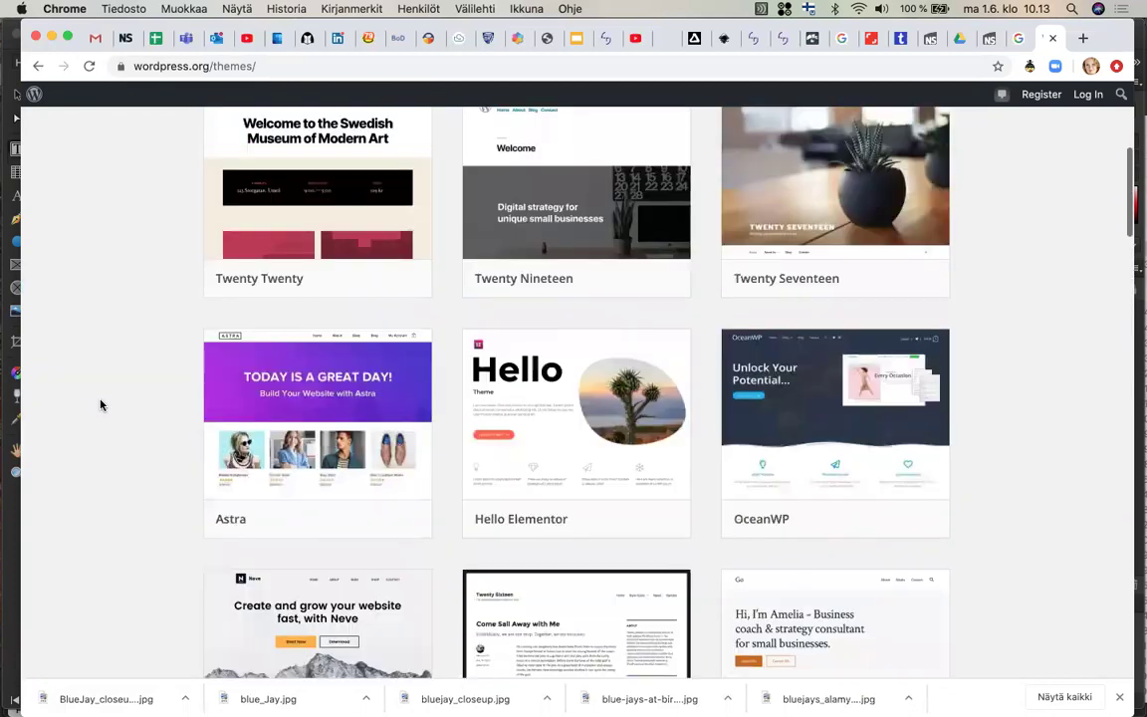
pyautogui.scroll(-1, 137, 459)
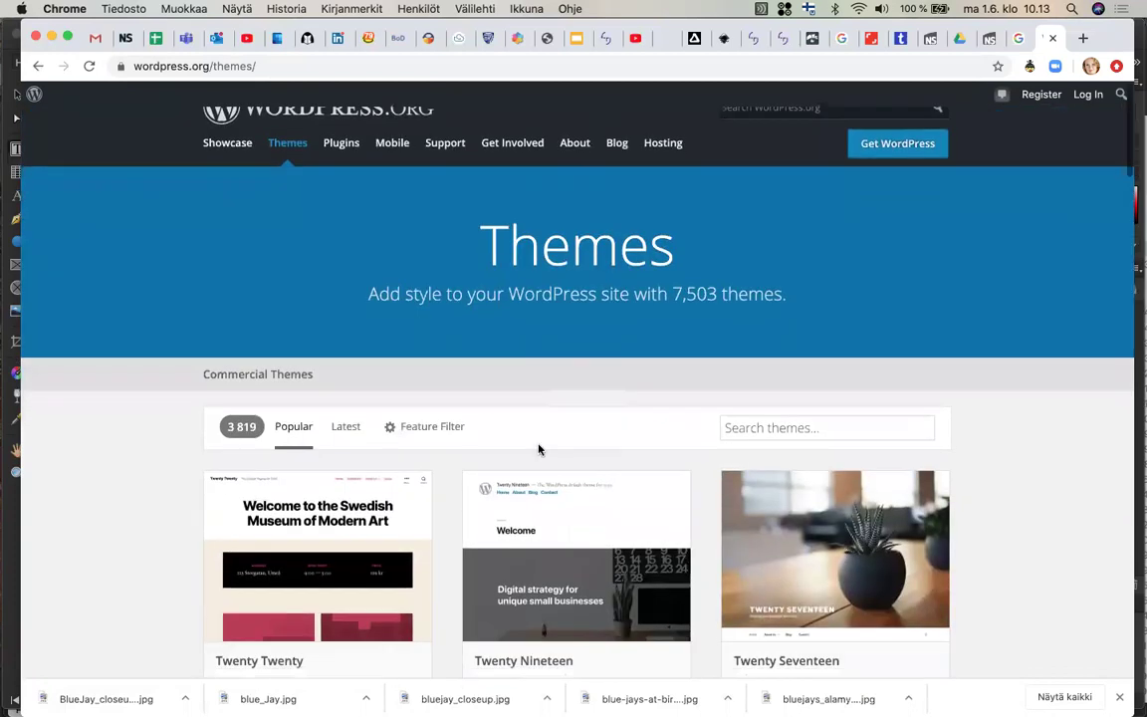
# Apply the Grid Layout feature filter and browse the 1,081 matching themes
pyautogui.click(436, 428)
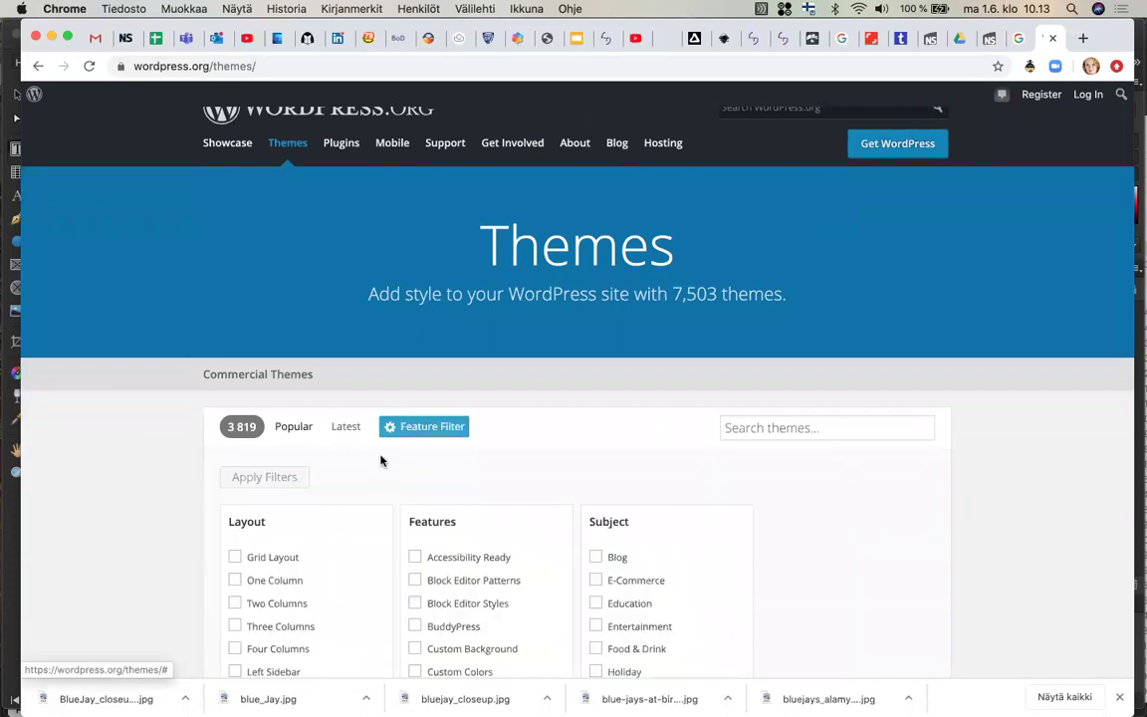
pyautogui.scroll(-3, 378, 461)
pyautogui.click(235, 403)
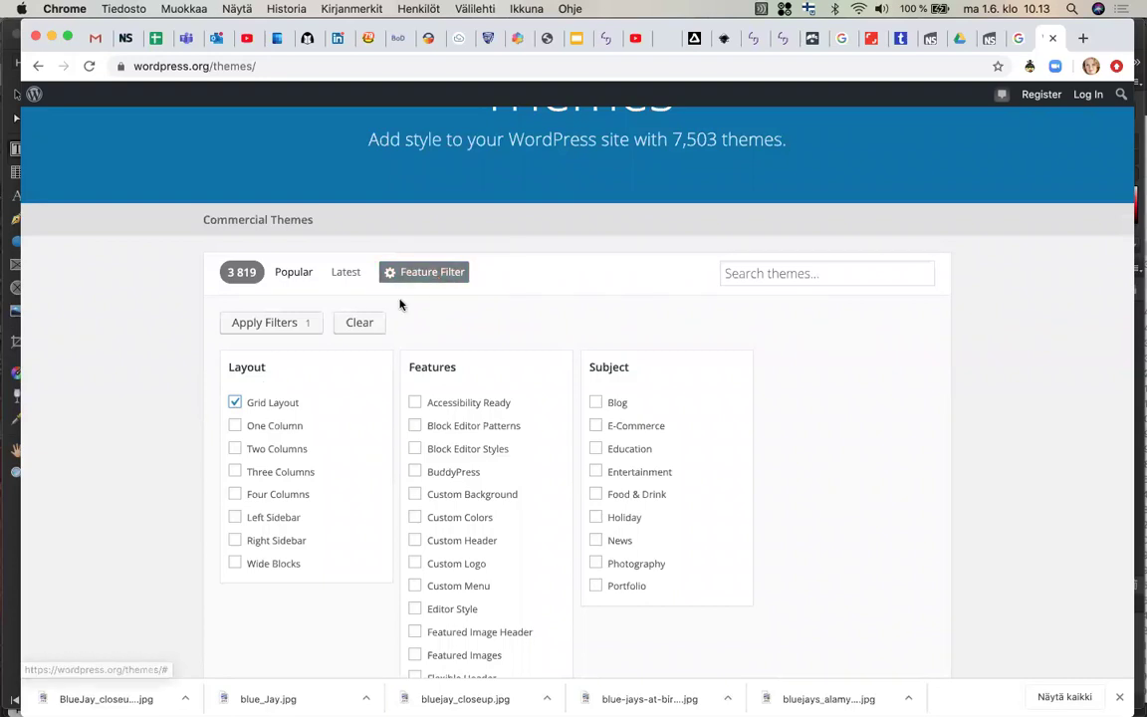
pyautogui.click(292, 333)
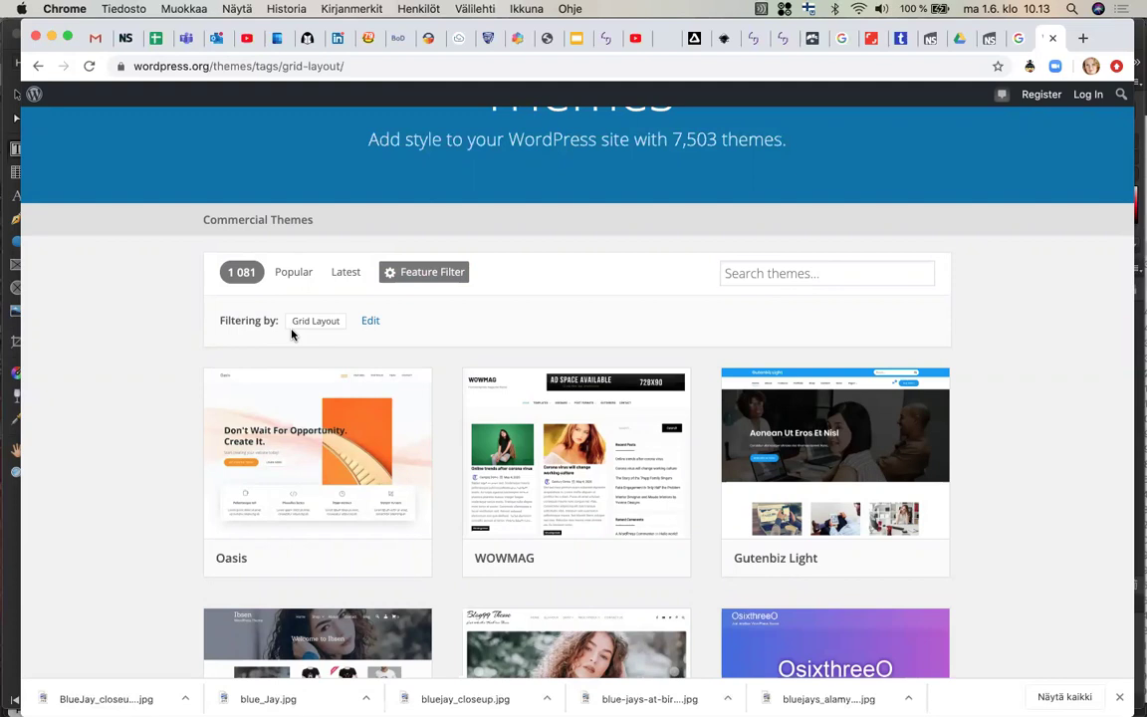
pyautogui.scroll(-3, 122, 522)
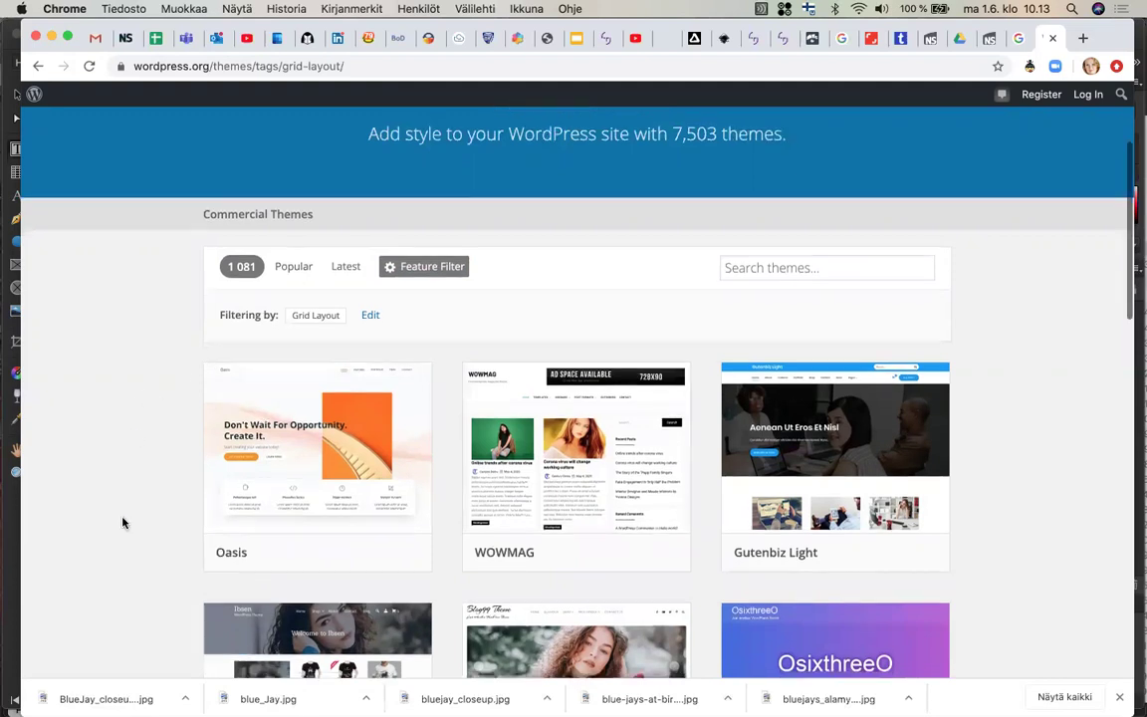
pyautogui.scroll(-3, 122, 521)
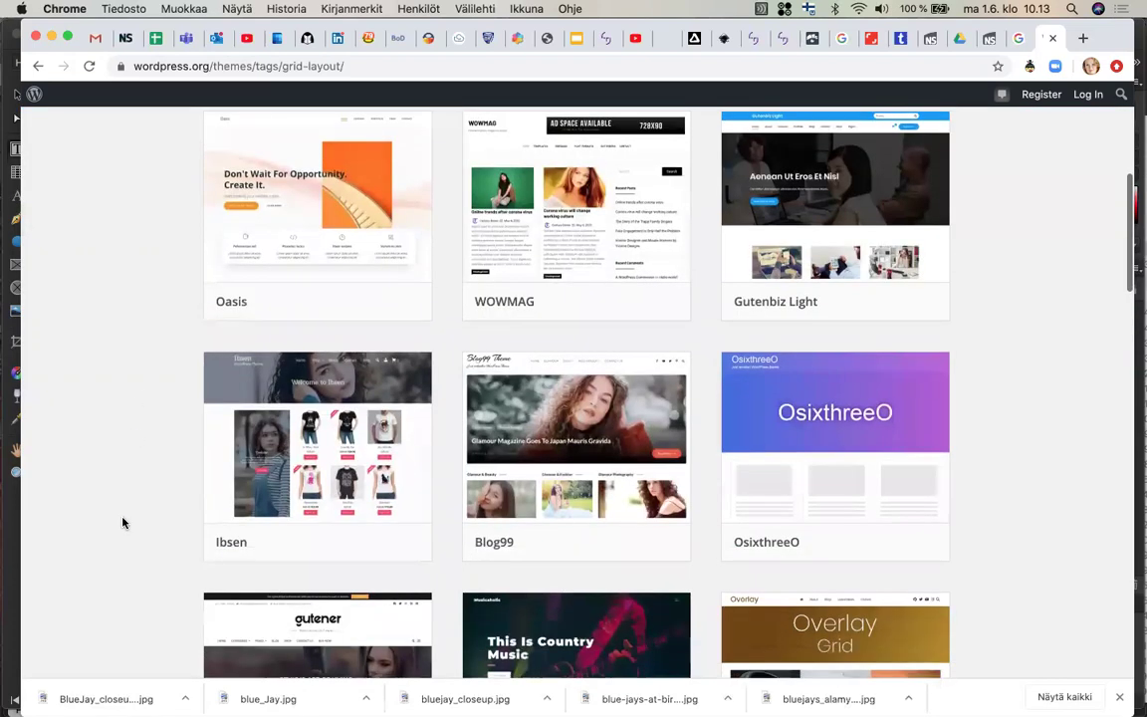
pyautogui.scroll(-6, 122, 522)
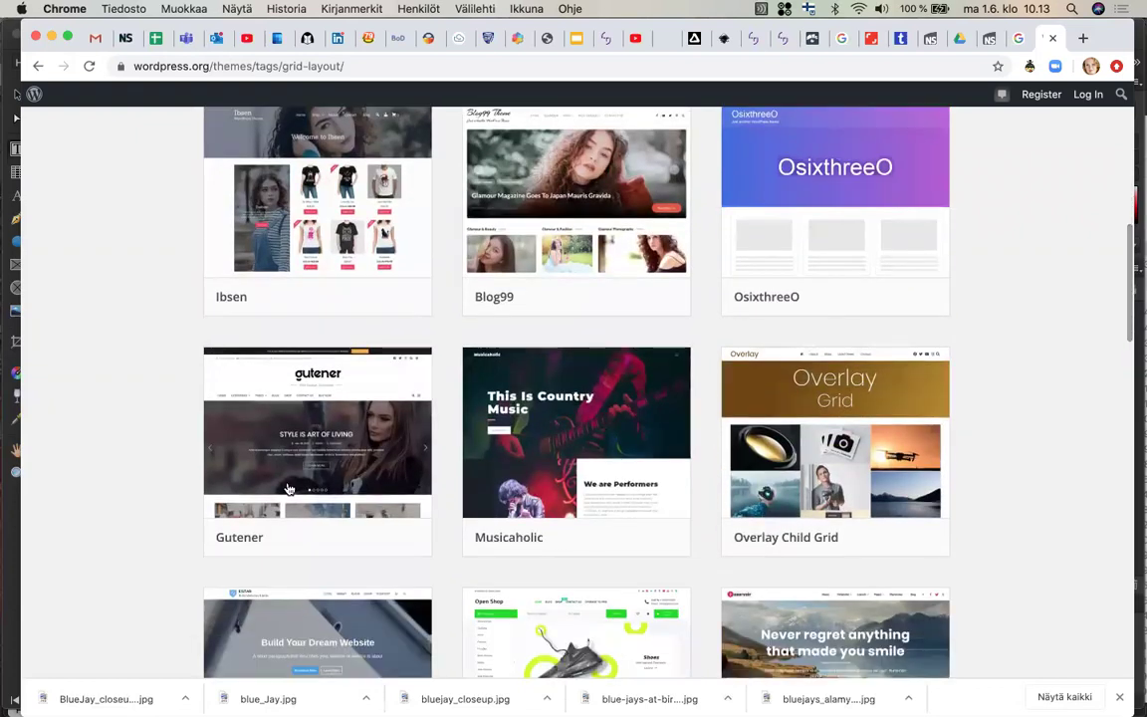
# Open the Overlay Child Grid theme and read its description, tags and support sections
pyautogui.click(922, 426)
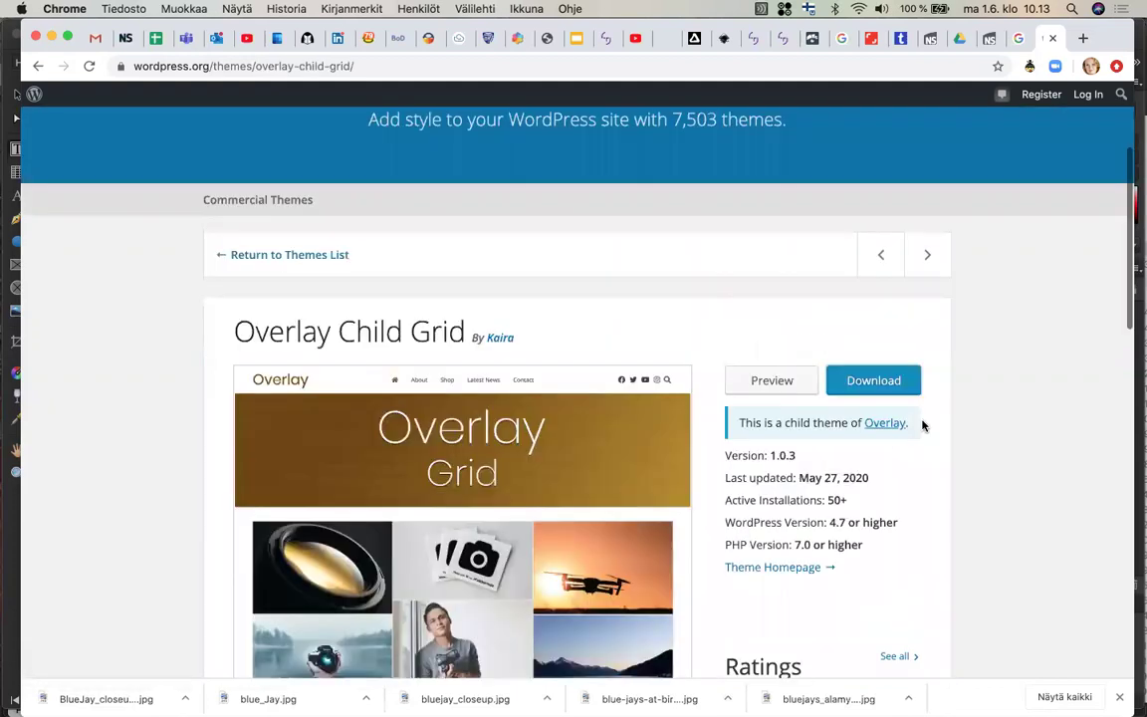
pyautogui.scroll(-4, 98, 455)
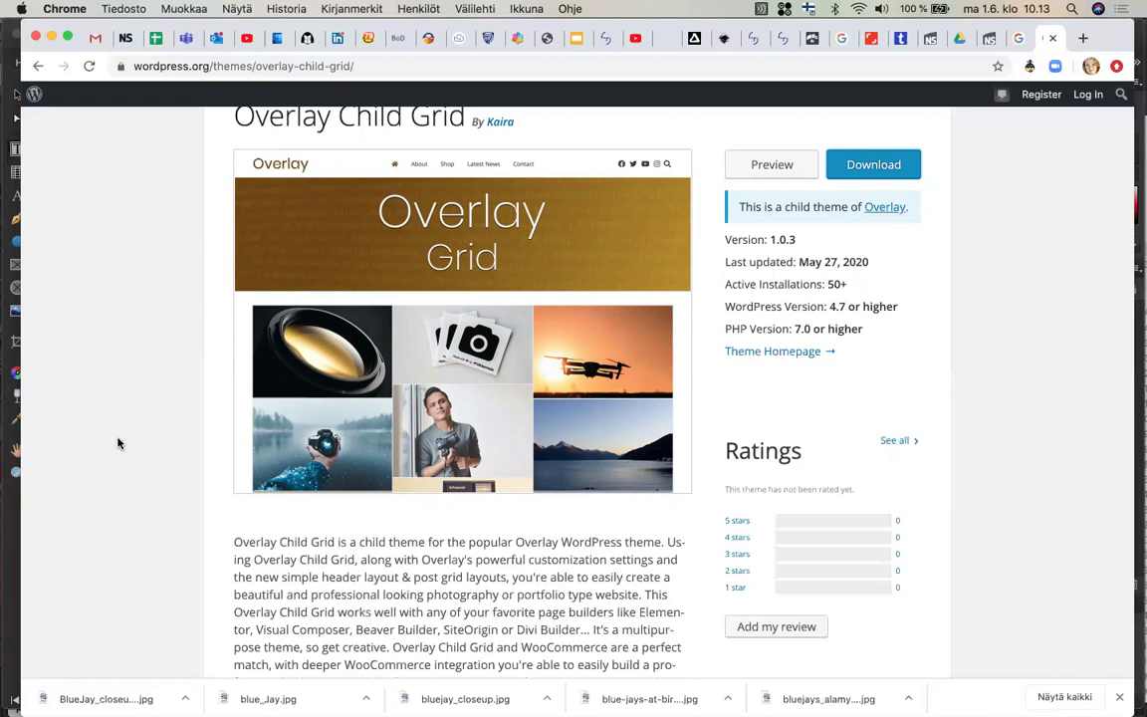
pyautogui.scroll(-3, 117, 443)
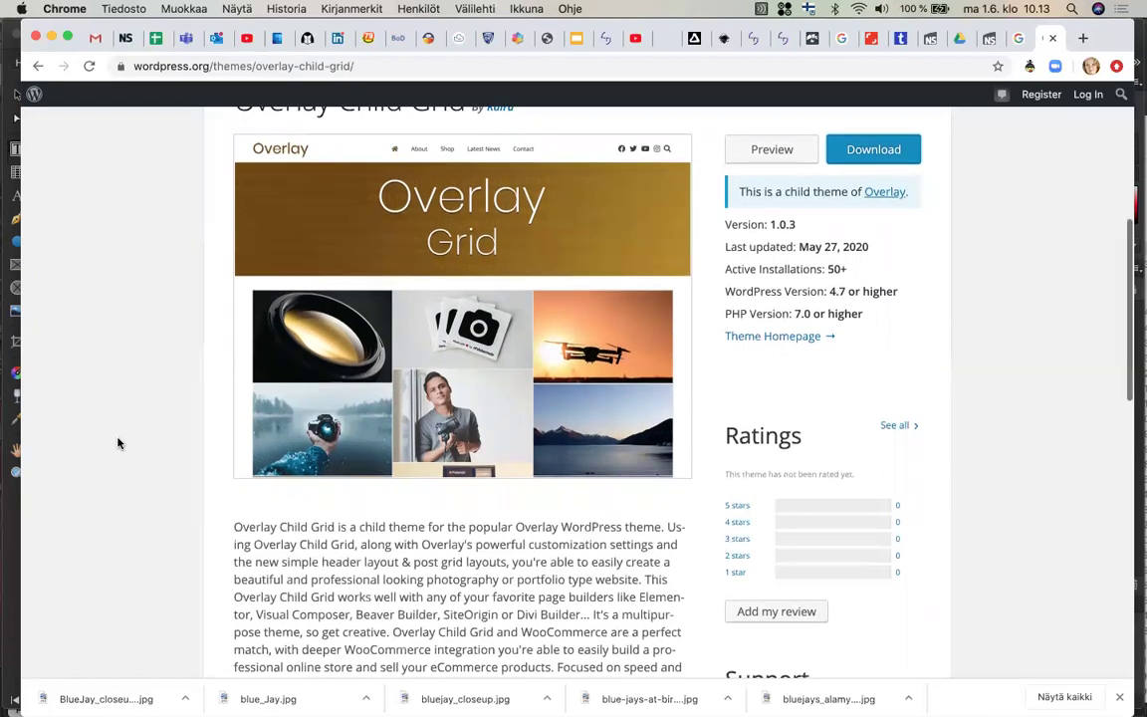
pyautogui.scroll(-3, 117, 443)
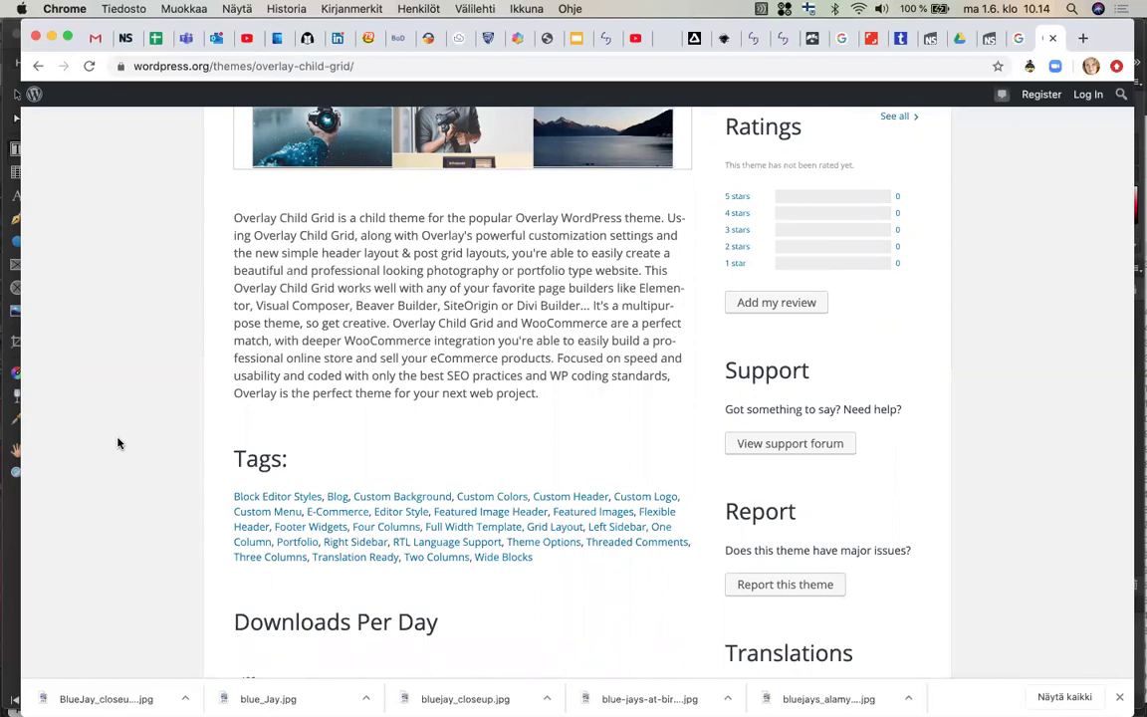
pyautogui.scroll(3, 119, 443)
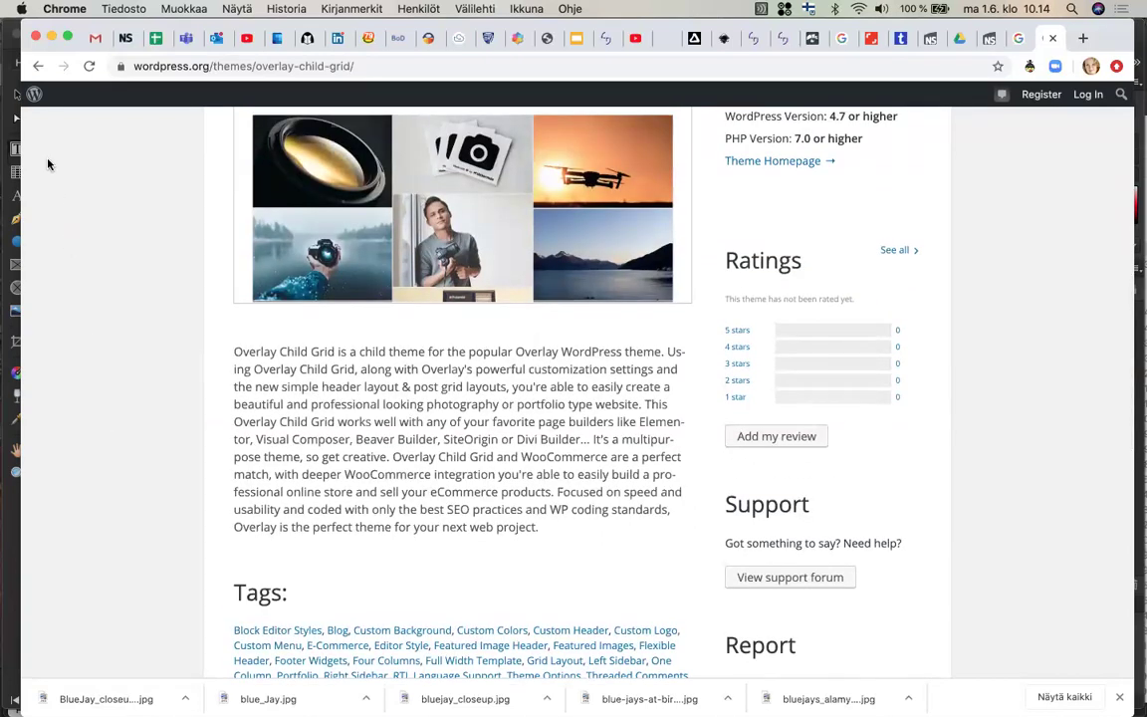
# Go back to the Grid Layout listing and scroll through themes like Ibsen, Blog99 and Gutener
pyautogui.click(38, 66)
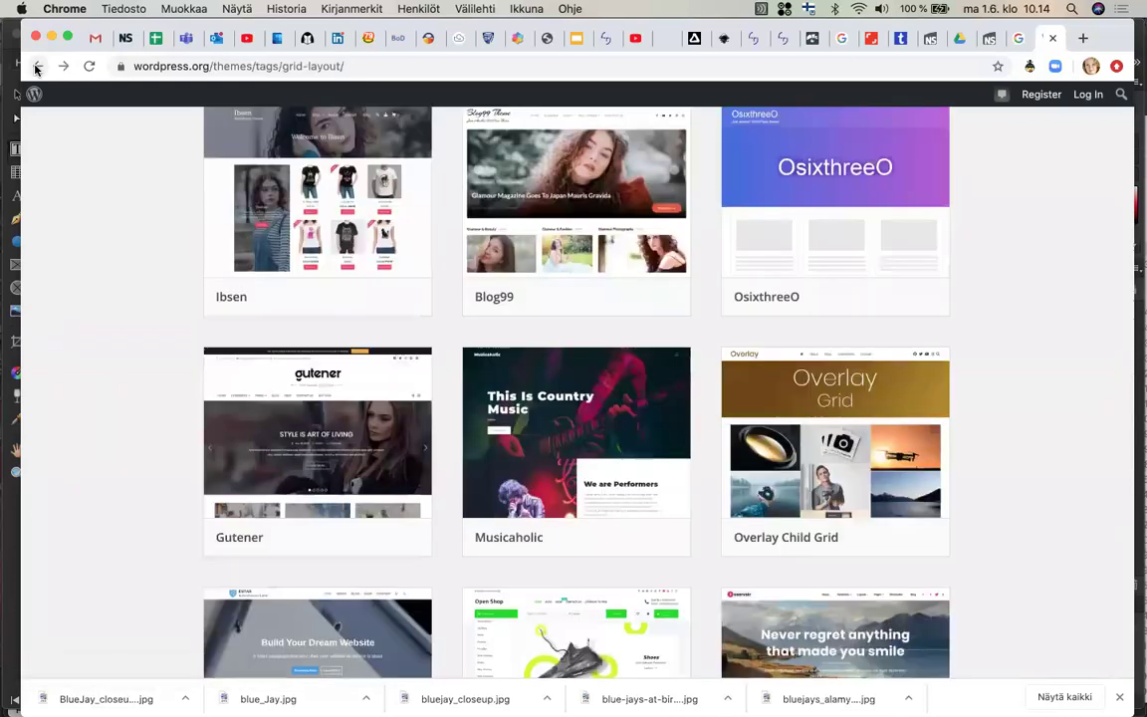
pyautogui.scroll(-3, 87, 337)
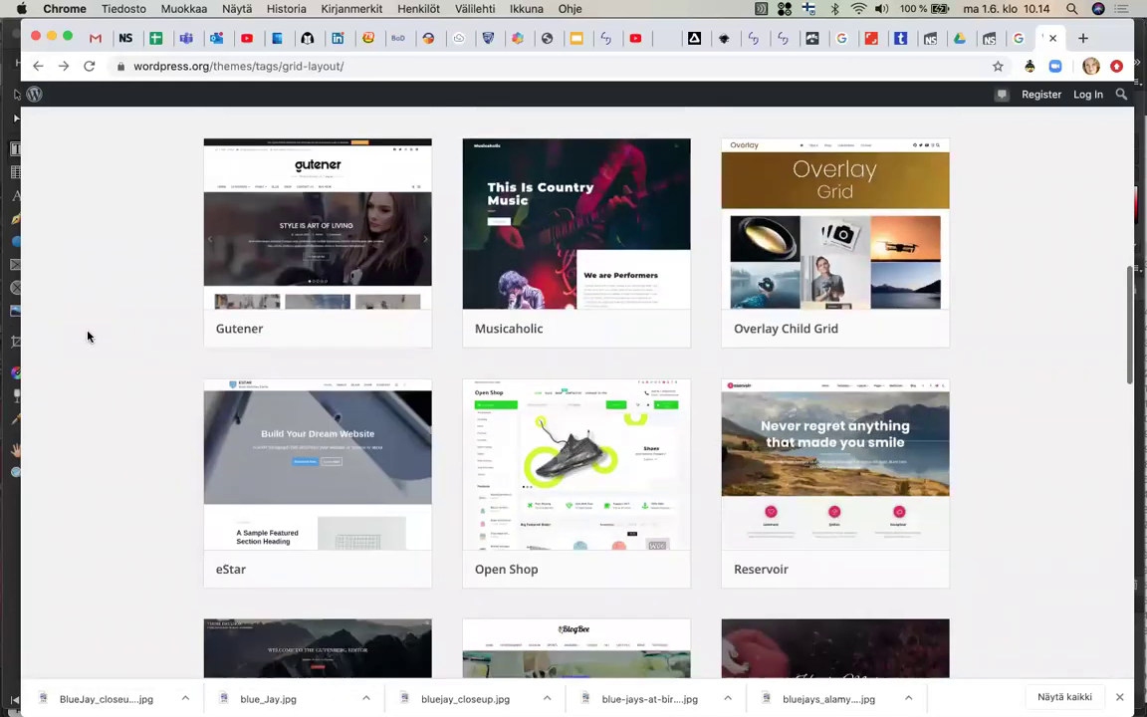
pyautogui.scroll(-3, 87, 337)
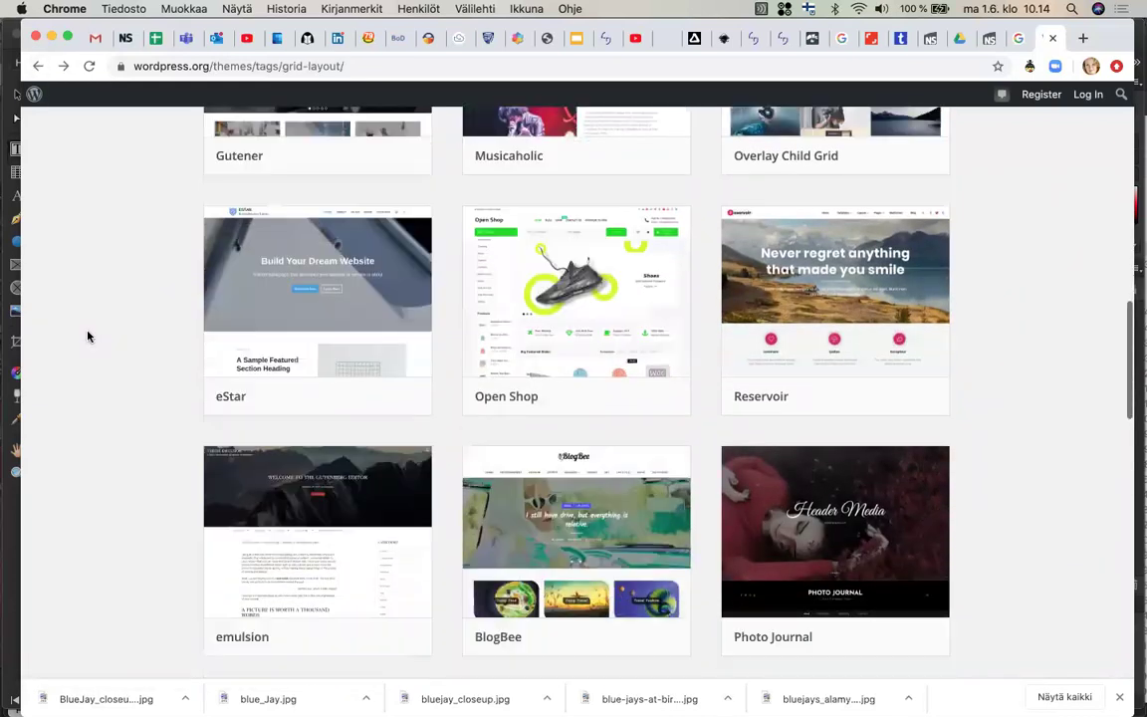
pyautogui.scroll(-1, 88, 337)
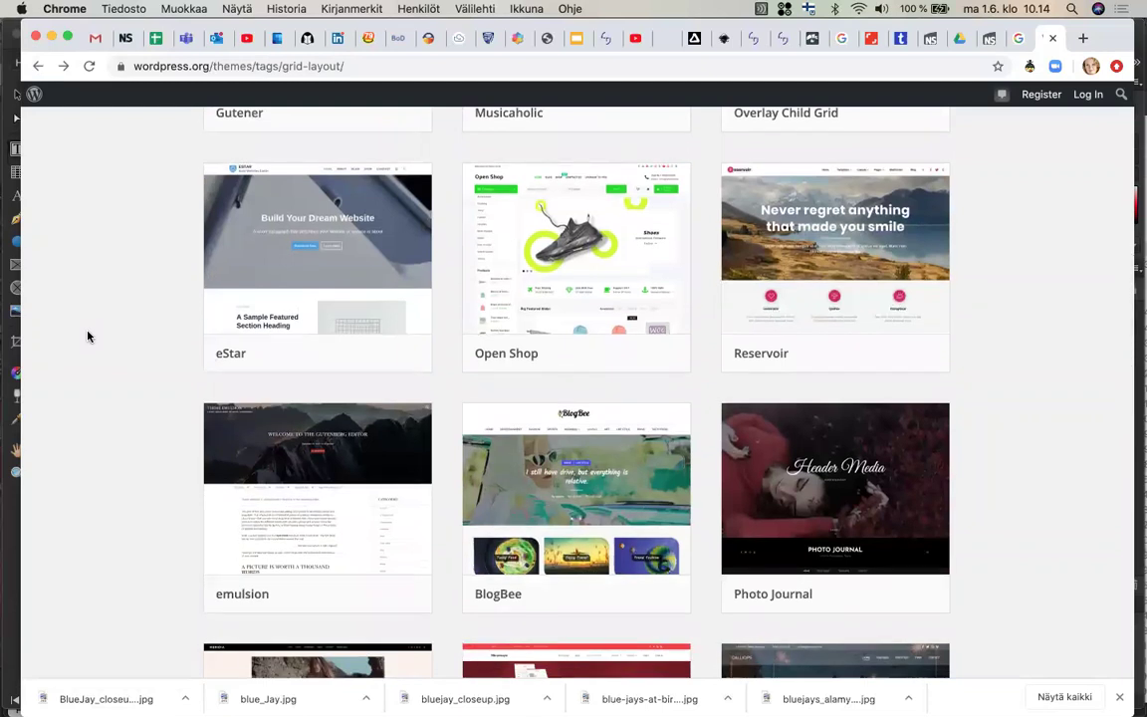
pyautogui.scroll(-3, 88, 336)
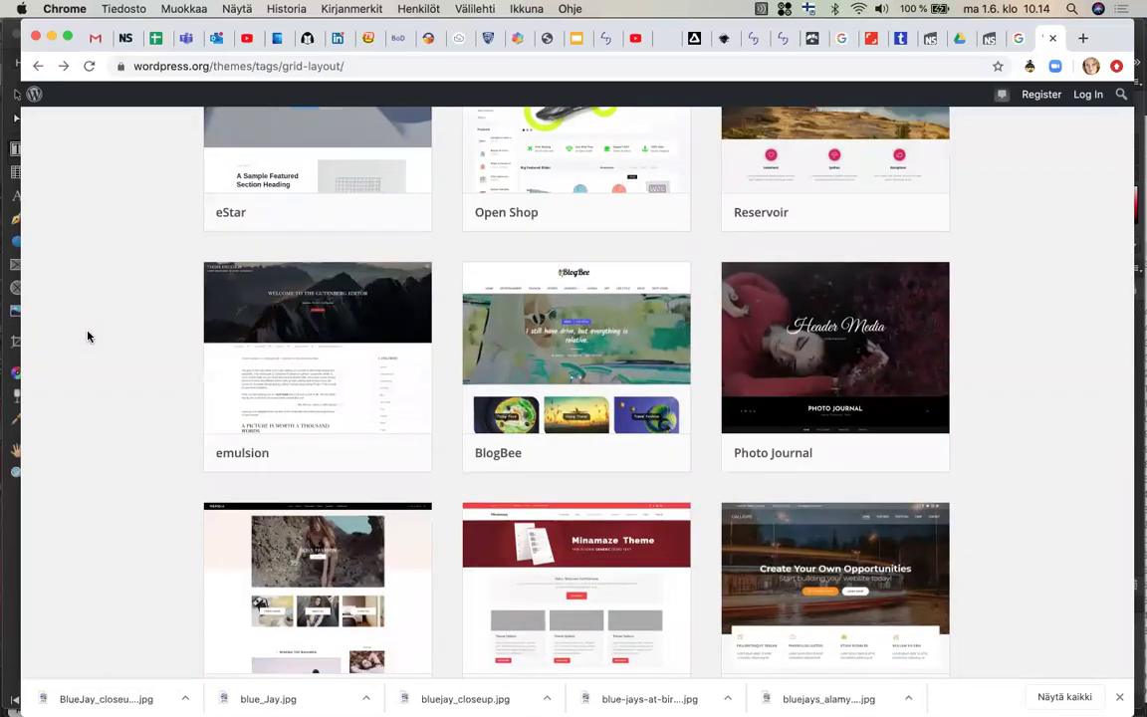
pyautogui.scroll(-2, 87, 337)
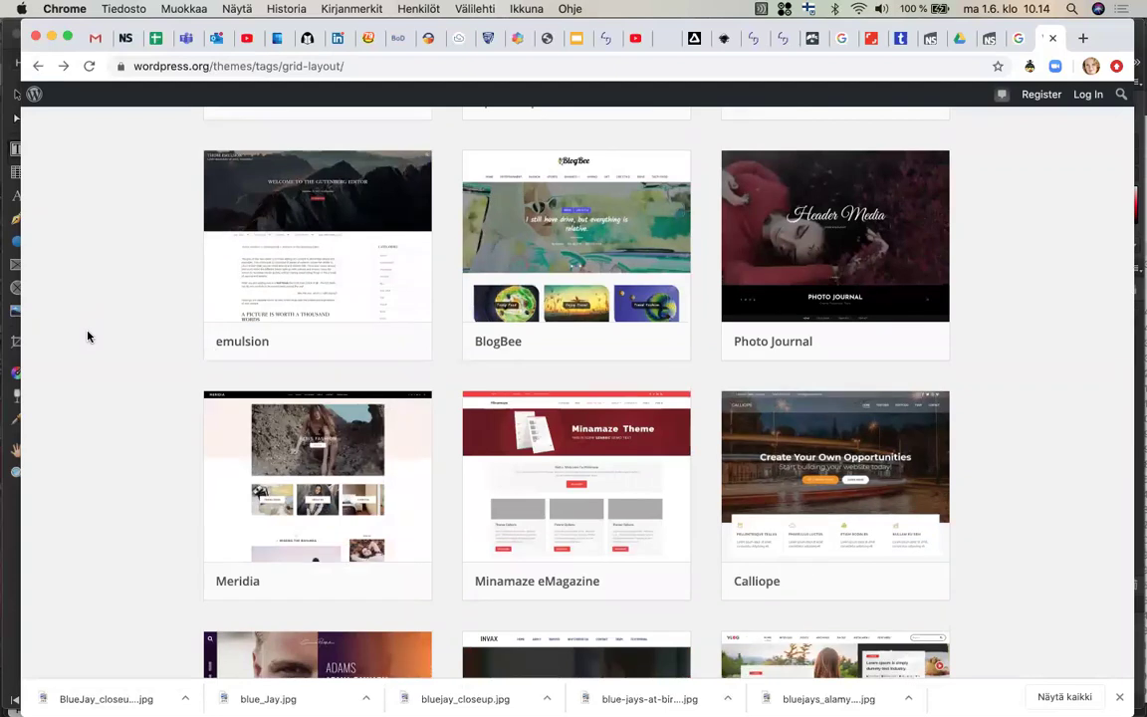
pyautogui.scroll(-3, 88, 336)
pyautogui.scroll(-4, 87, 337)
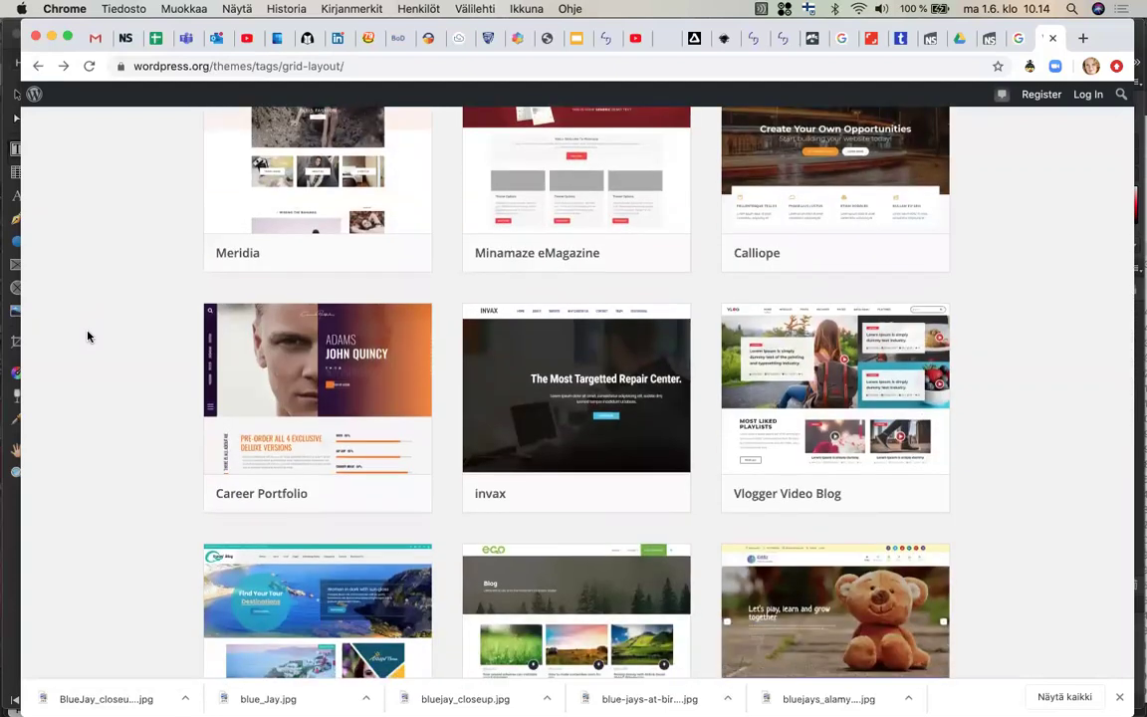
pyautogui.scroll(-2, 88, 336)
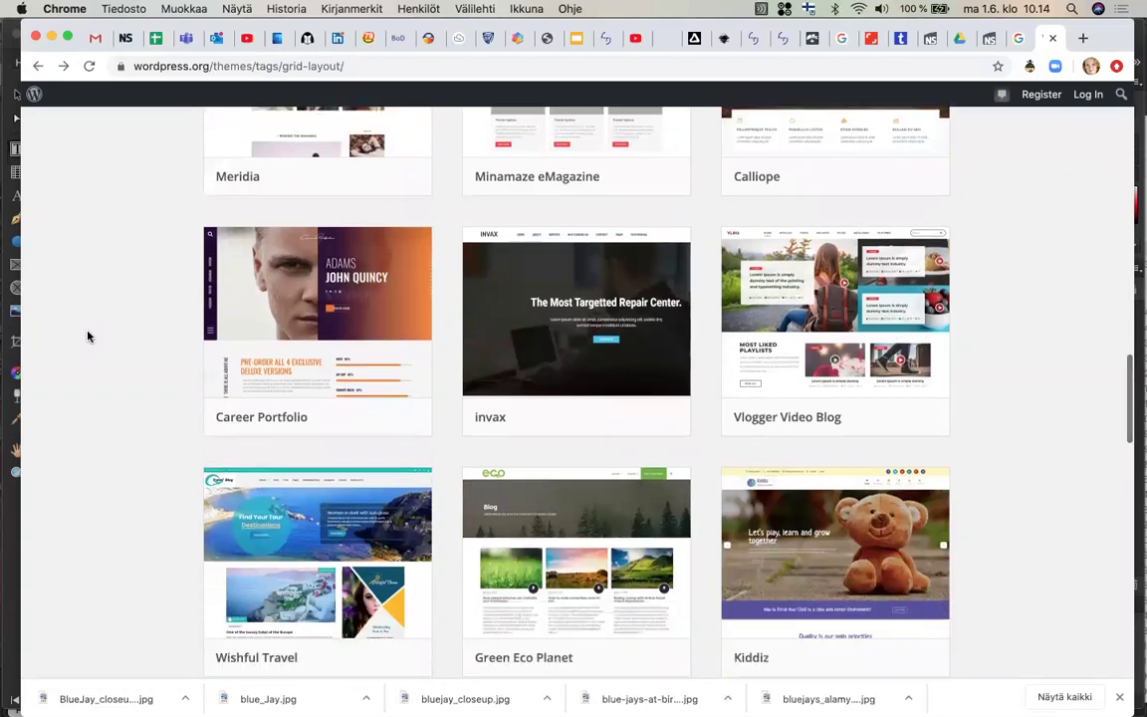
pyautogui.scroll(1, 88, 336)
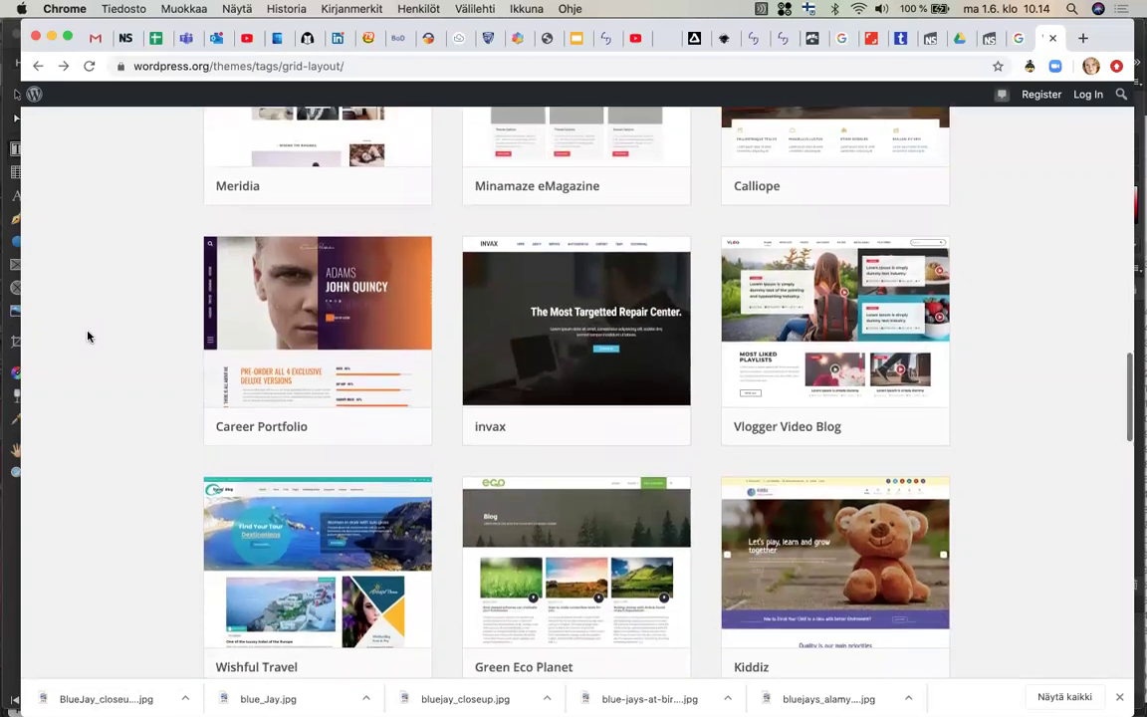
pyautogui.scroll(10, 88, 336)
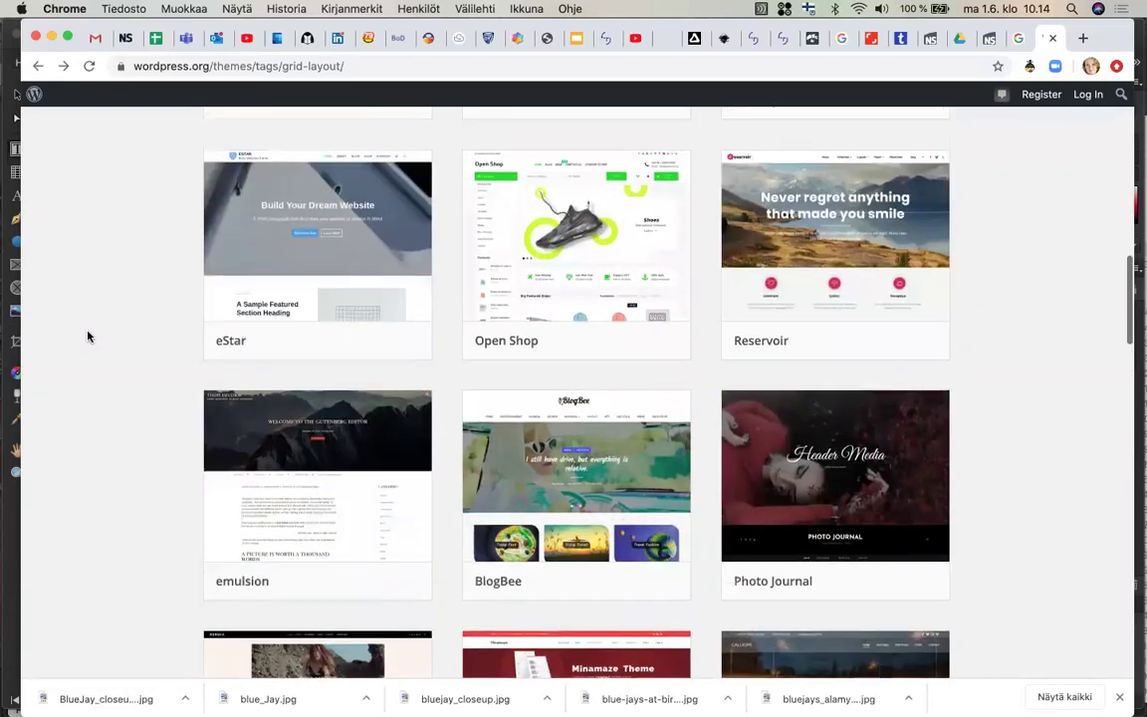
pyautogui.scroll(5, 87, 336)
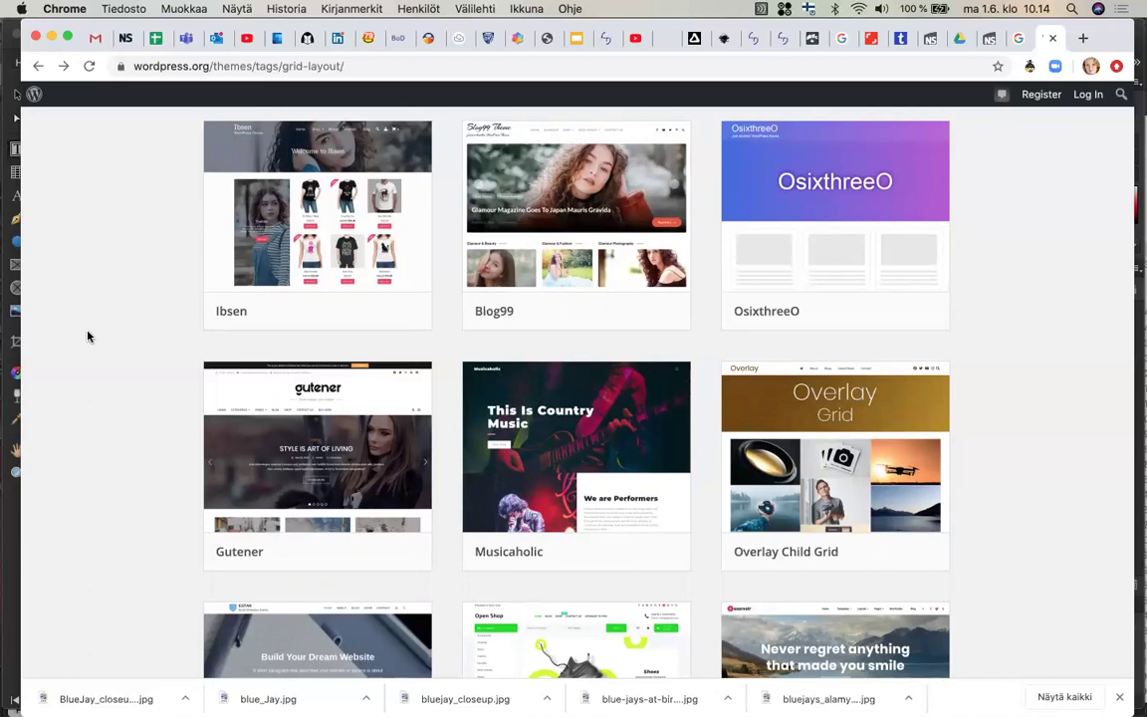
pyautogui.click(391, 66)
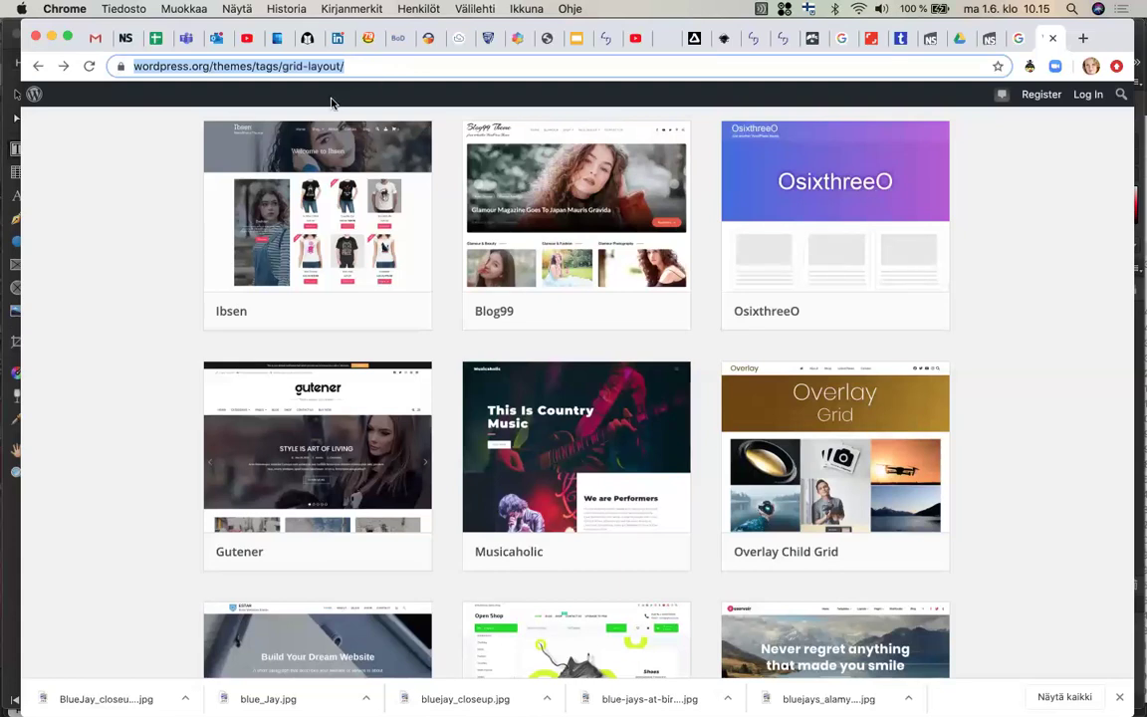
# Open themeforest.net/category/wordpress from the 'themeforest' address bar suggestion
pyautogui.write('themeforest.net/category/wordpress')
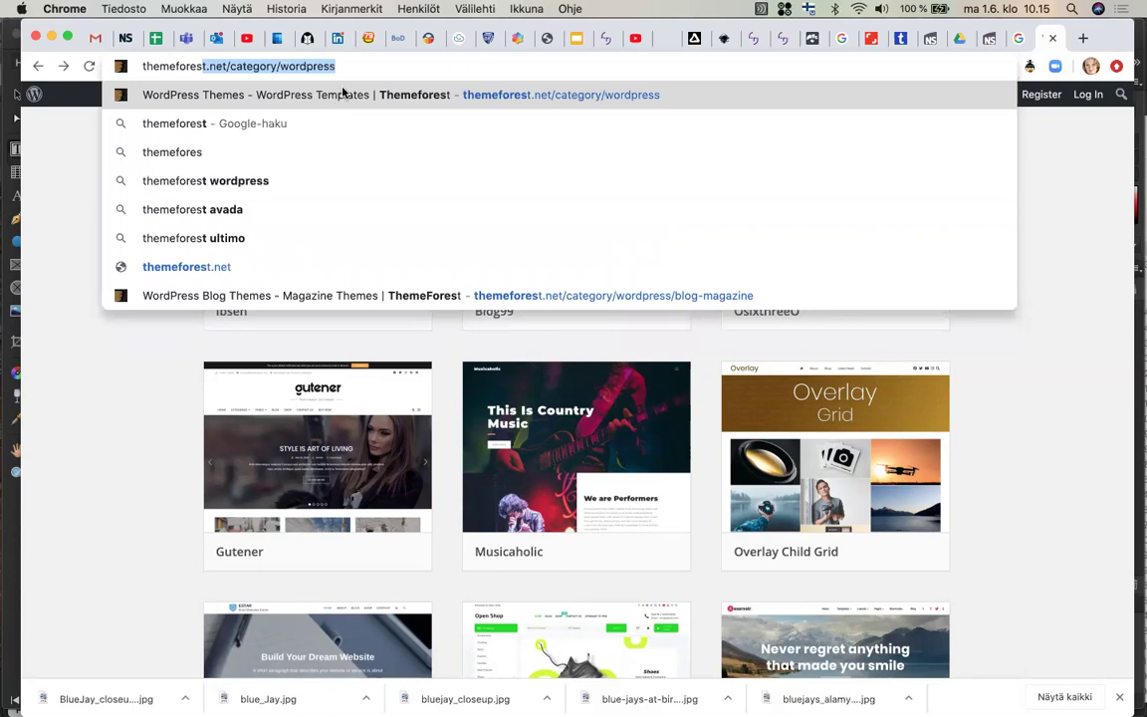
pyautogui.click(342, 97)
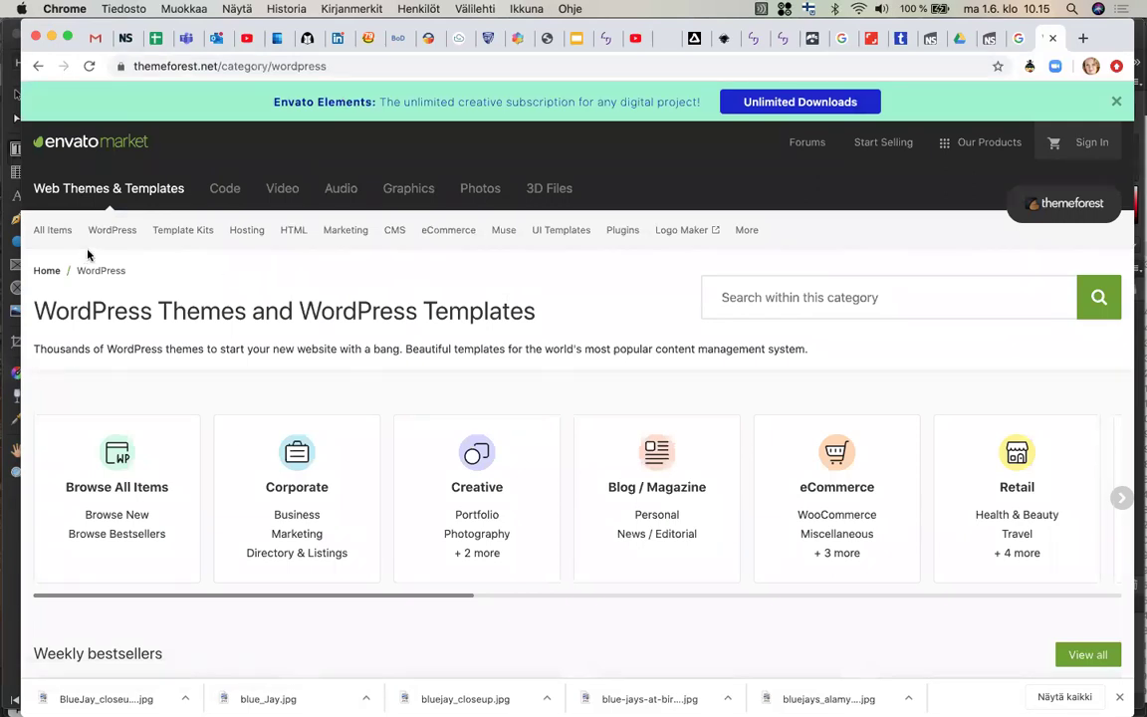
pyautogui.moveTo(103, 240)
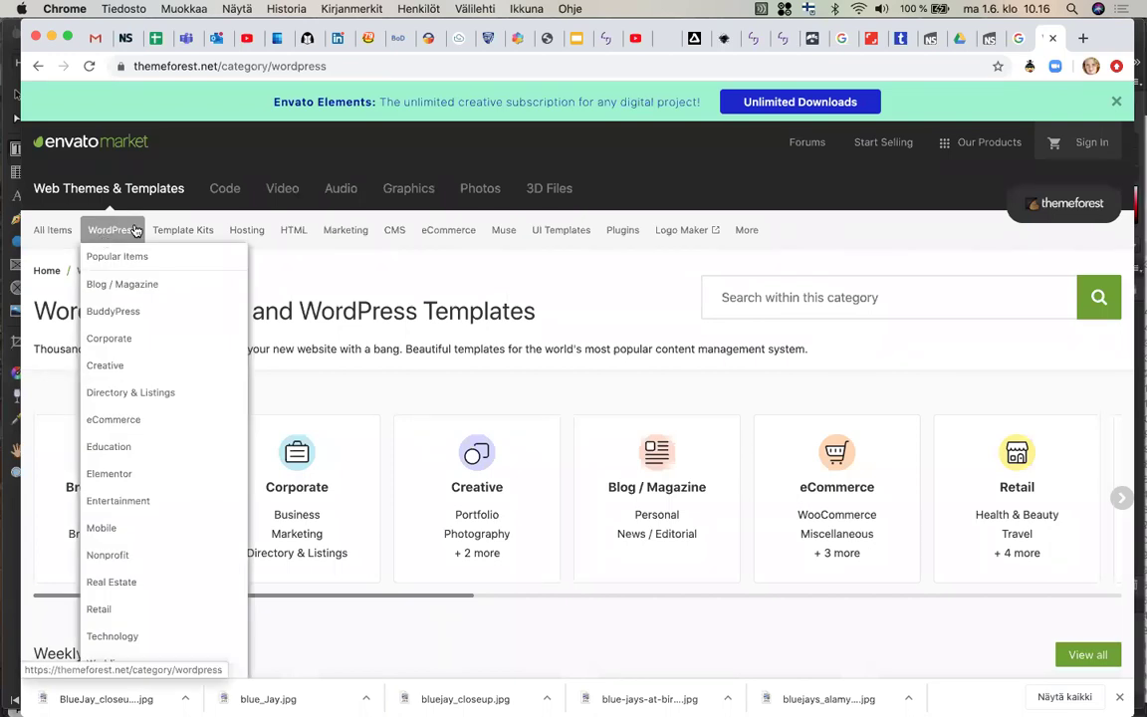
pyautogui.moveTo(157, 232)
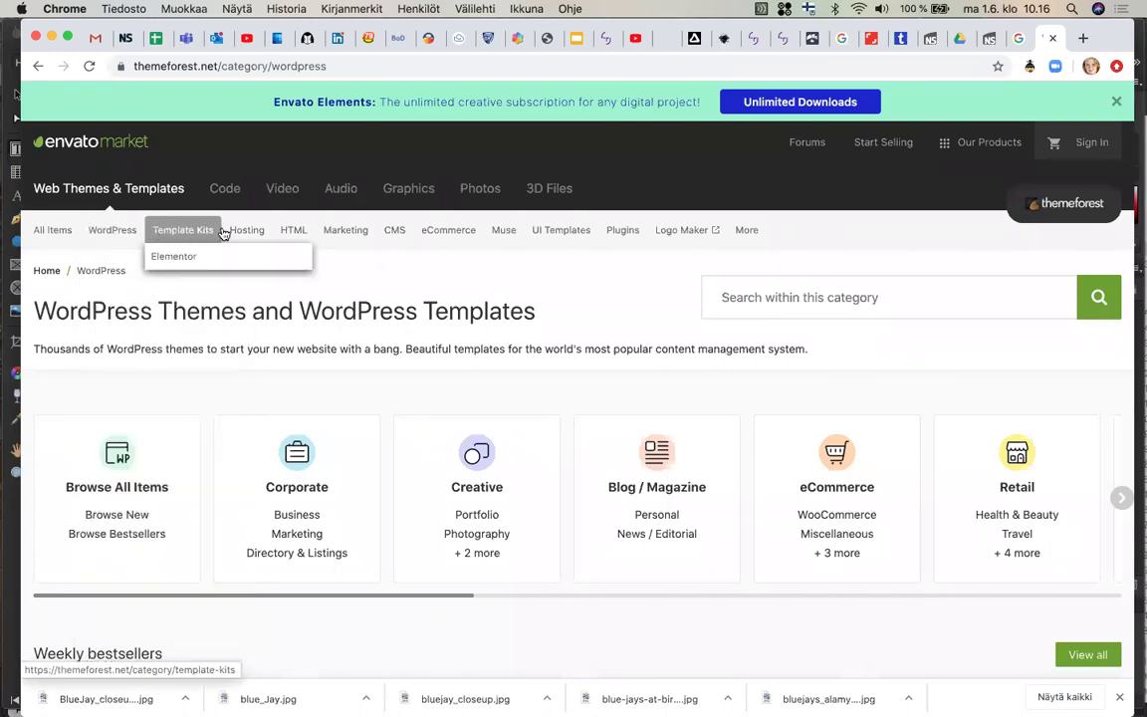
pyautogui.moveTo(365, 231)
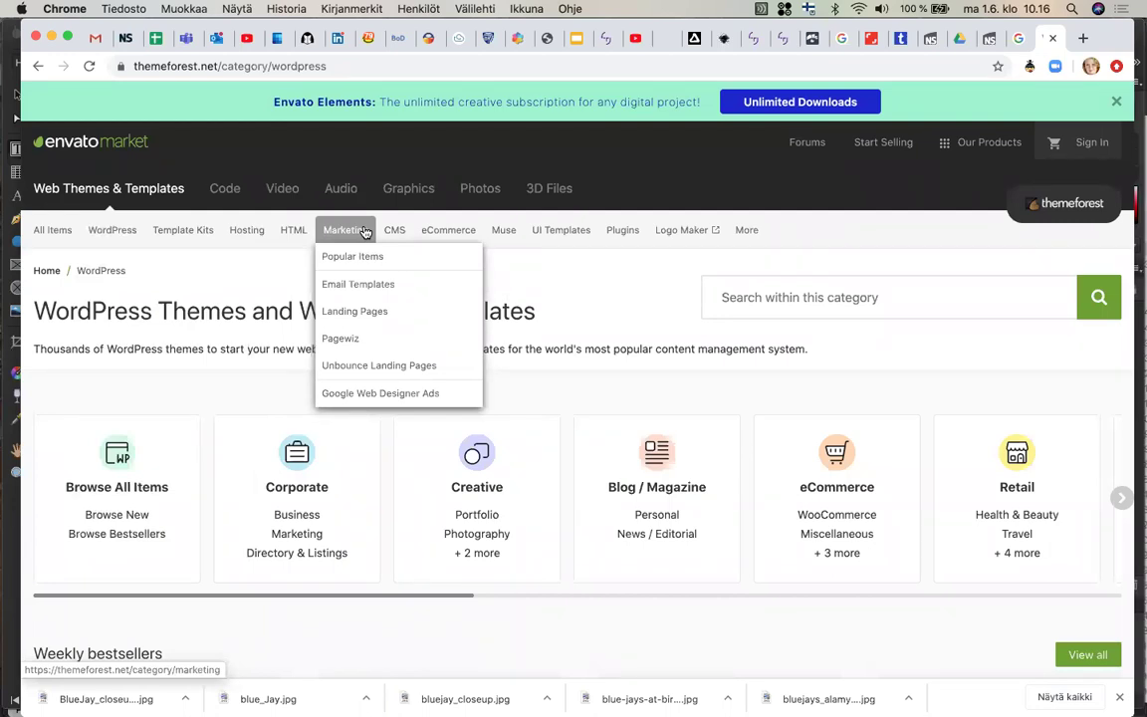
pyautogui.scroll(-5, 409, 366)
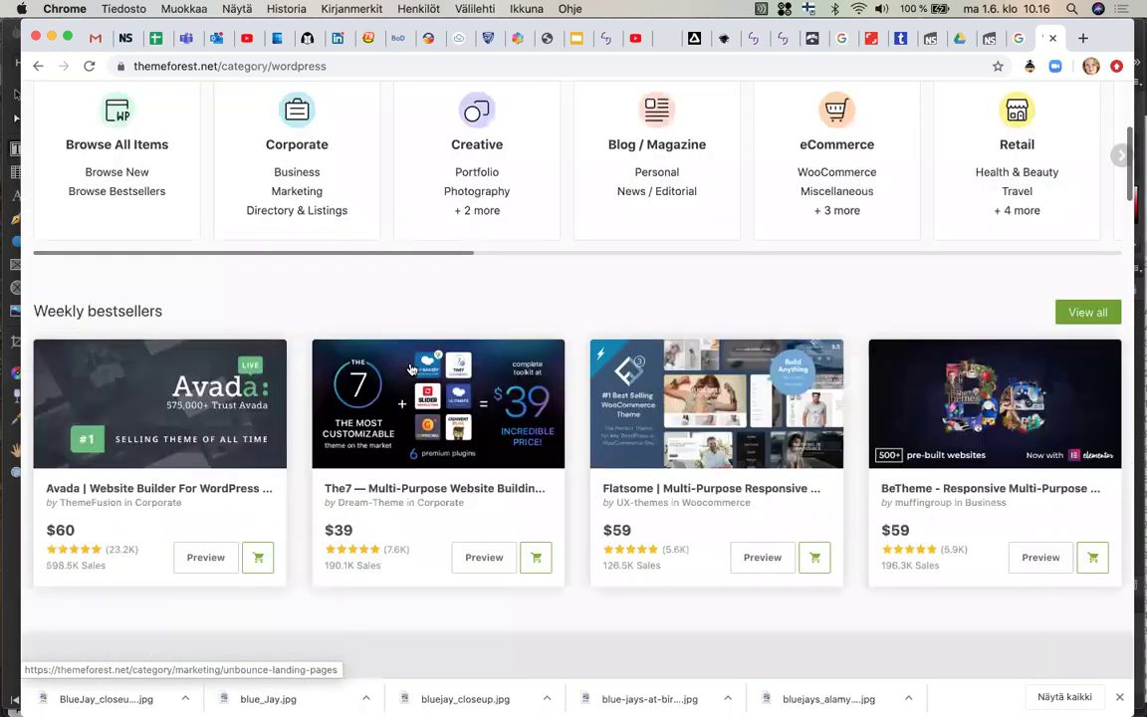
pyautogui.scroll(-3, 409, 368)
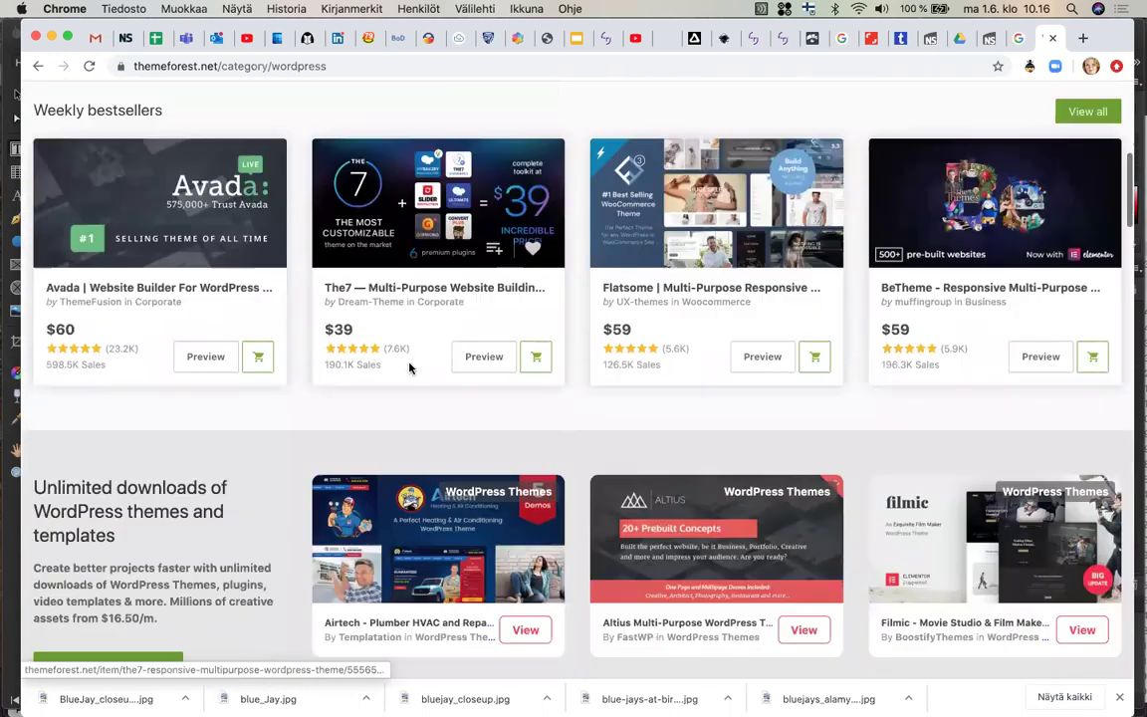
pyautogui.scroll(-1, 409, 369)
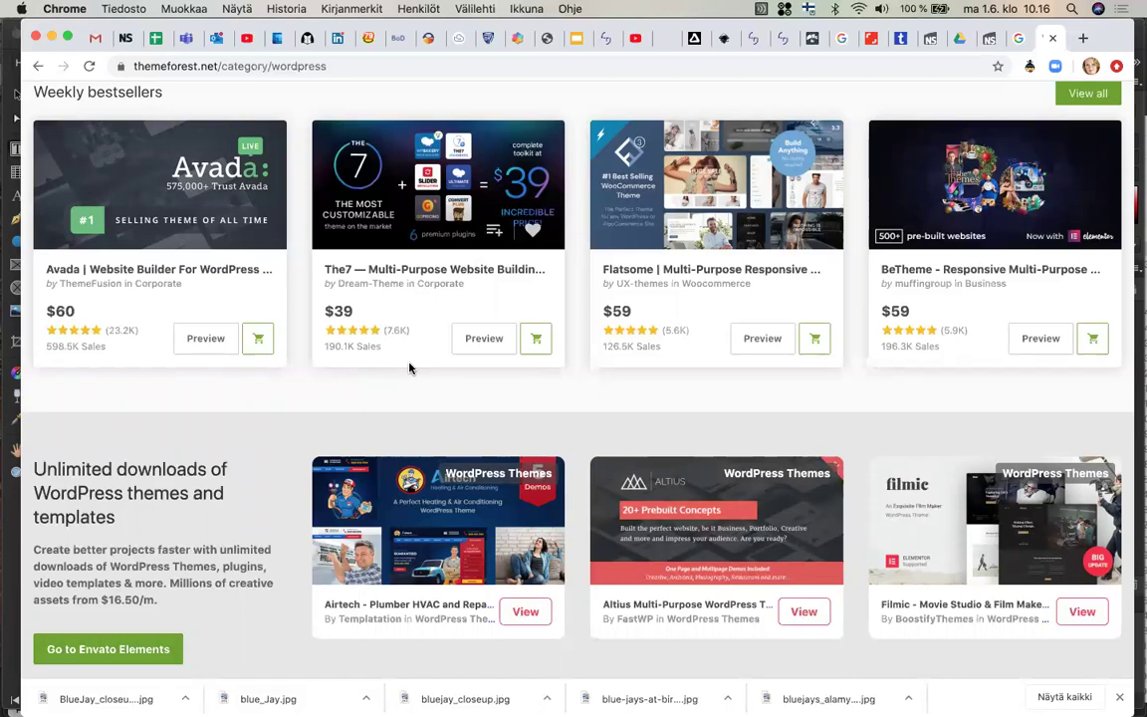
pyautogui.scroll(-8, 409, 368)
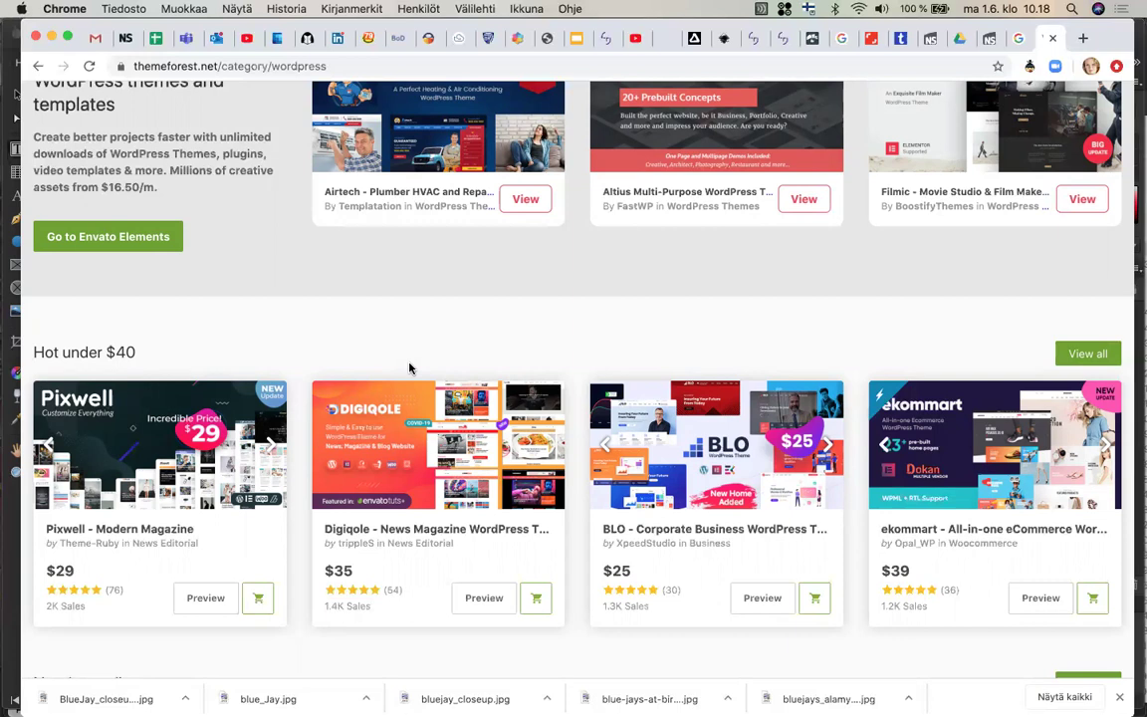
# Switch from the browser to Affinity Publisher using the Dock
pyautogui.moveTo(3, 269)
pyautogui.moveTo(6, 335)
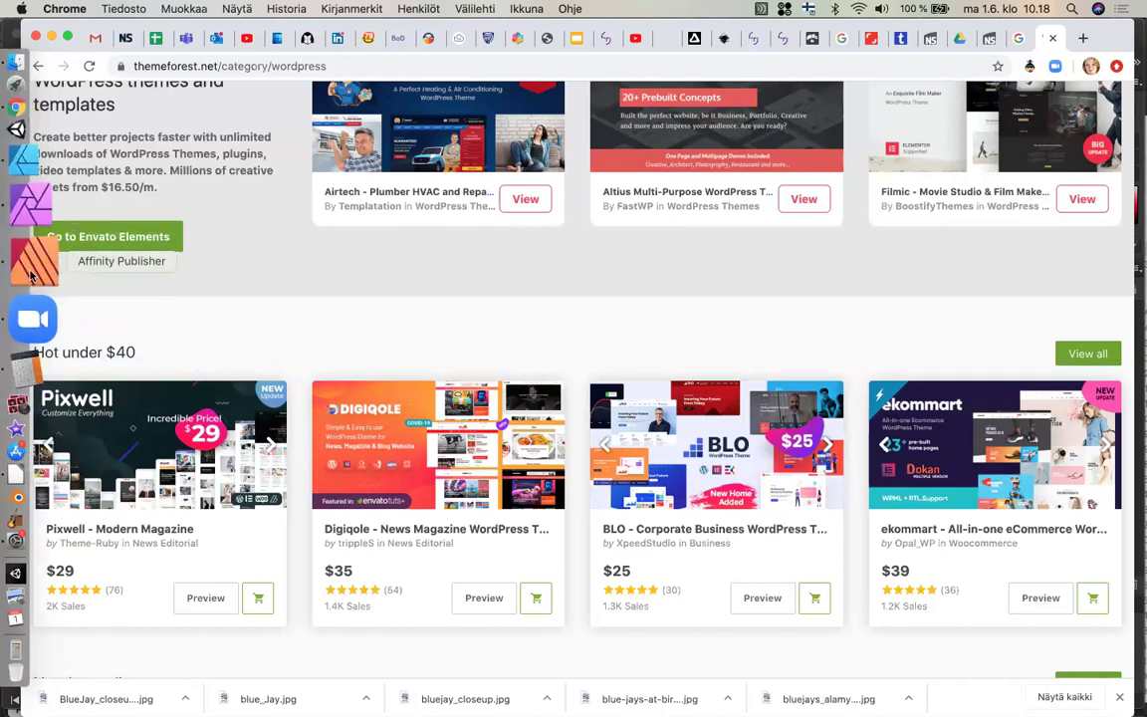
pyautogui.click(31, 275)
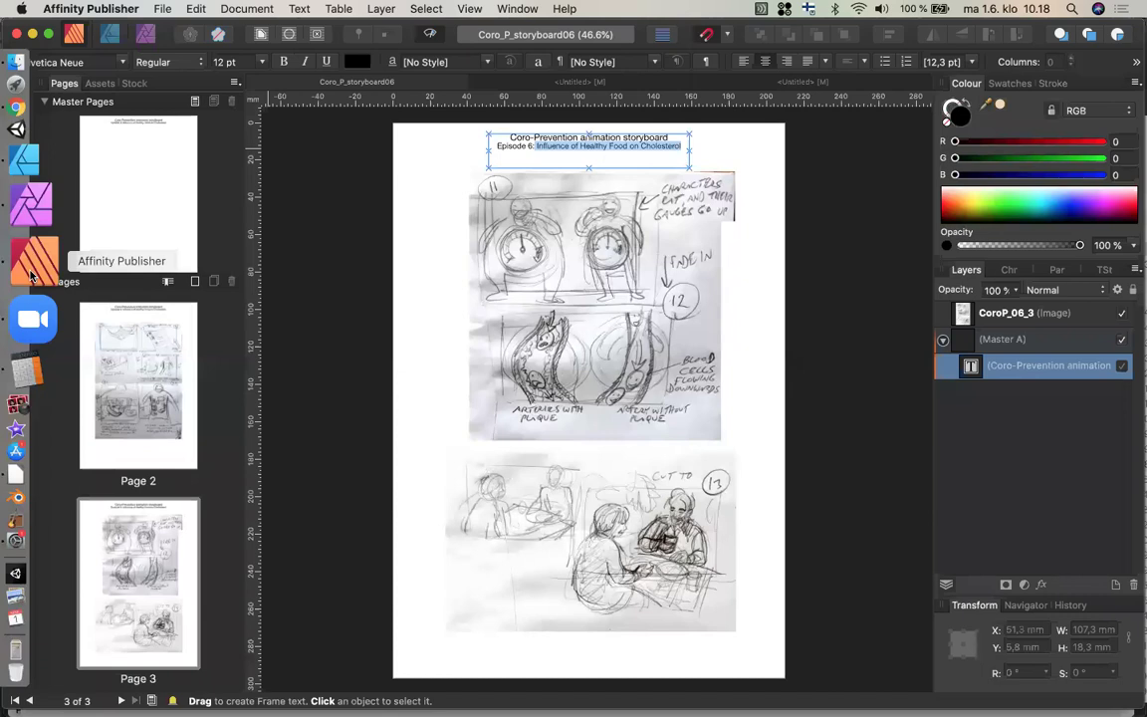
# From the untitled blue jay document, open the New Document dialog to set up an A5 print file
pyautogui.click(749, 83)
pyautogui.press('super+n')
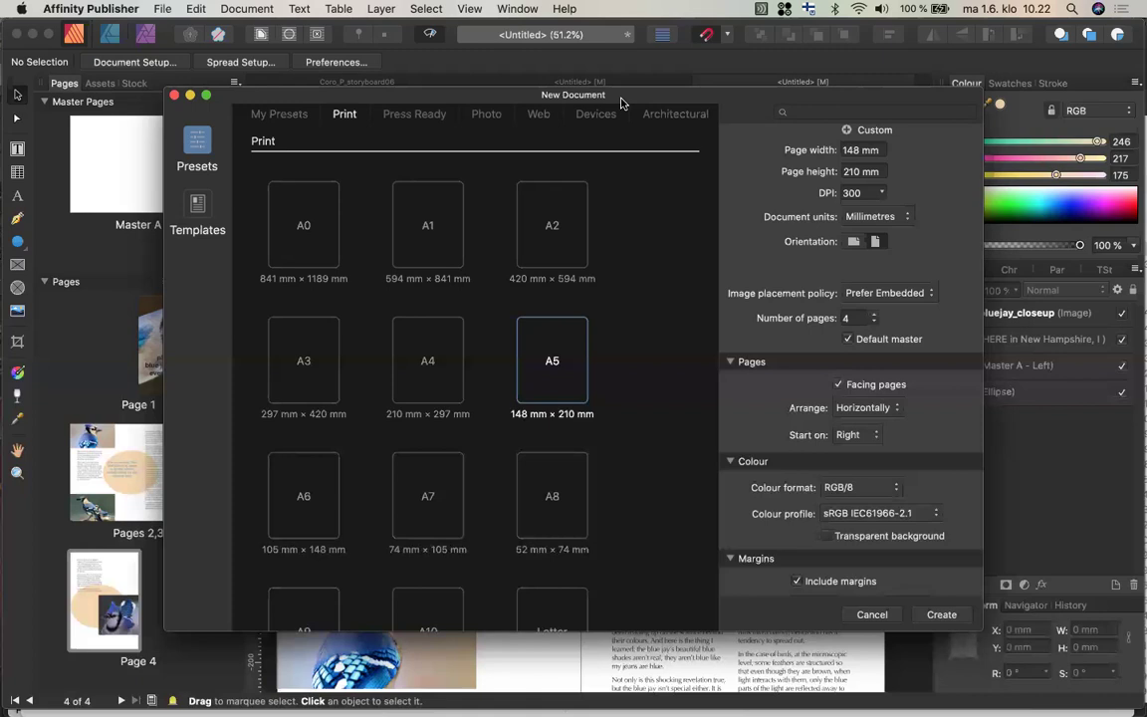
# Move the New Document dialog up-left and enlarge it to show more presets, margins and bleed
pyautogui.moveTo(4, 255)
pyautogui.moveTo(362, 100); pyautogui.dragTo(239, 56)
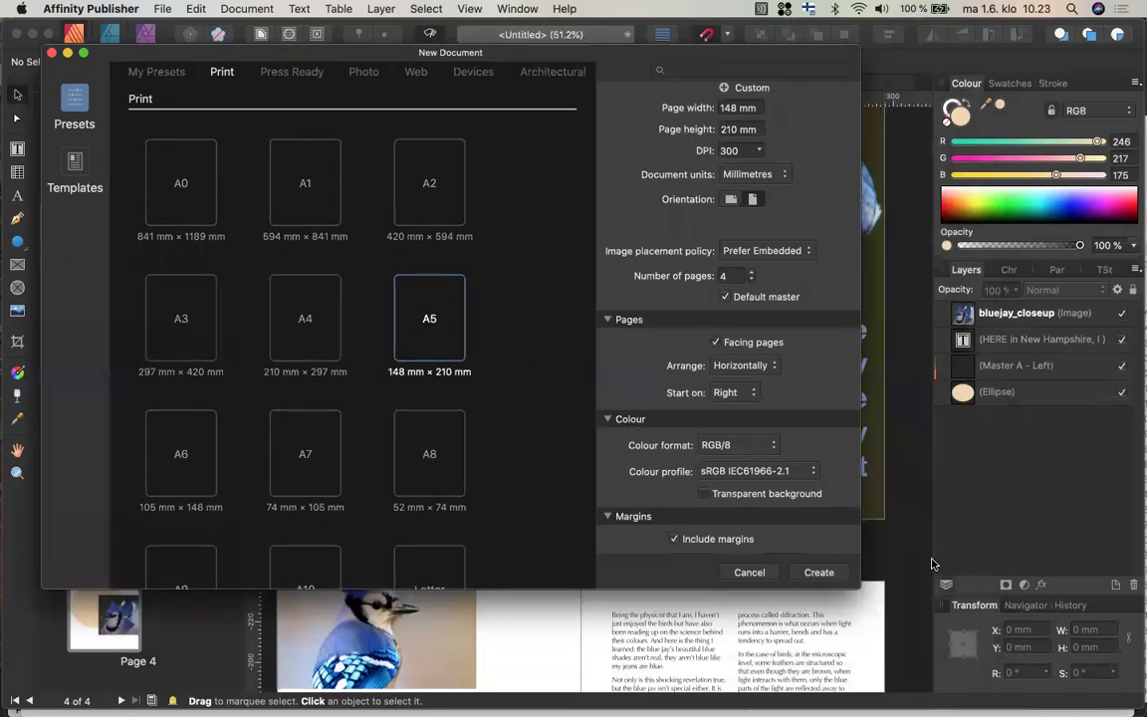
pyautogui.moveTo(862, 583); pyautogui.dragTo(1070, 693)
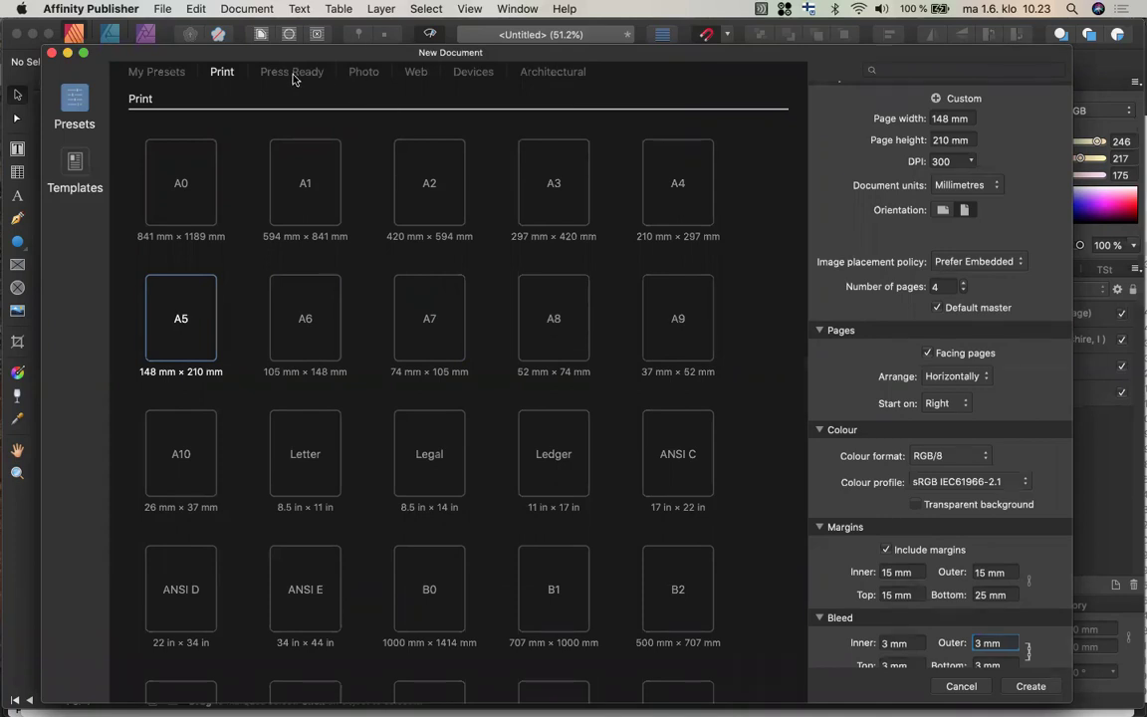
# Browse the Web document presets, from SVGA through QFHD to the Social Media post sizes
pyautogui.click(412, 76)
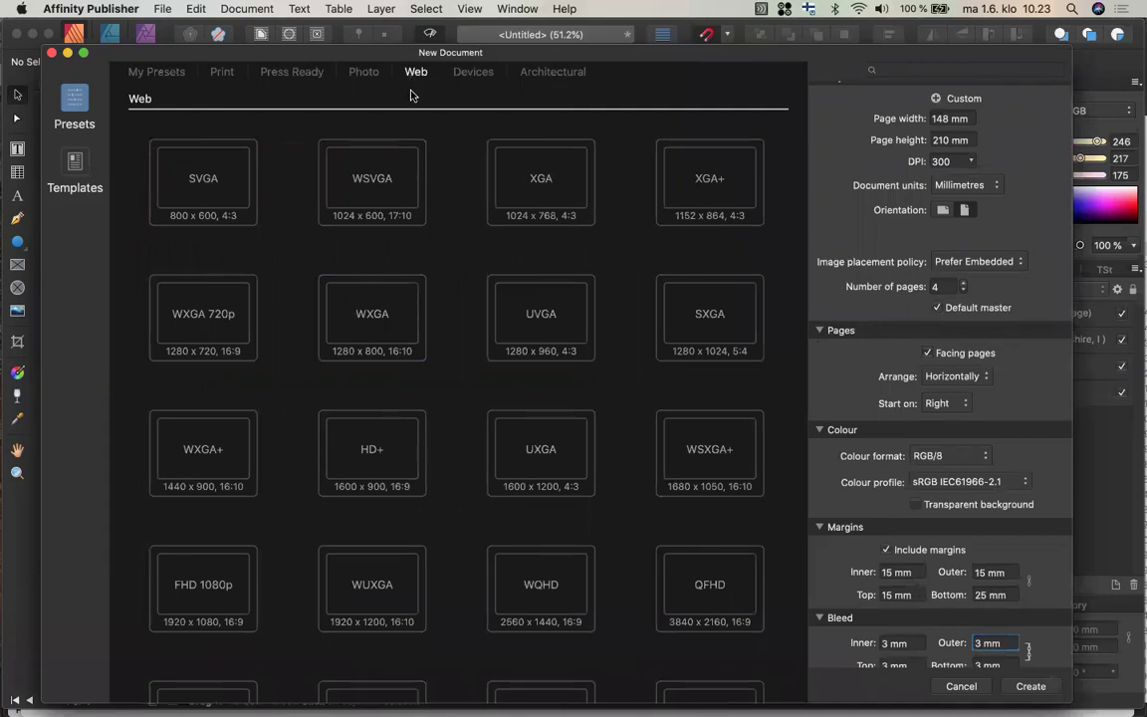
pyautogui.scroll(-2, 412, 269)
pyautogui.scroll(-1, 412, 270)
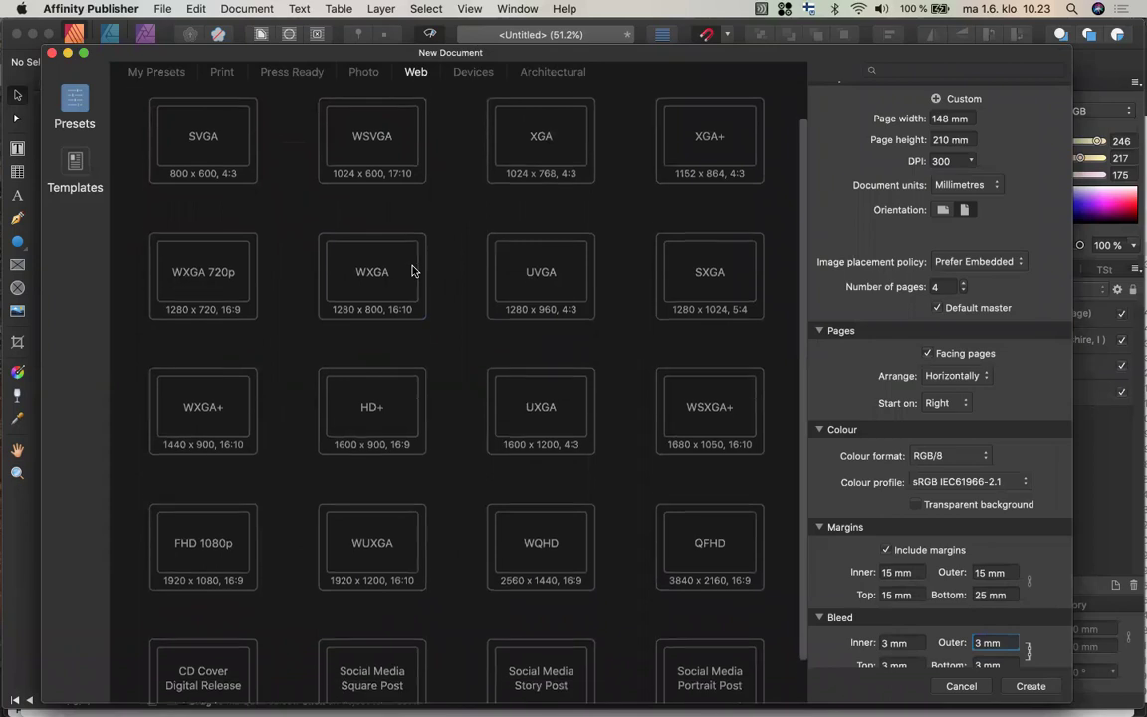
pyautogui.scroll(3, 412, 270)
pyautogui.scroll(-5, 413, 267)
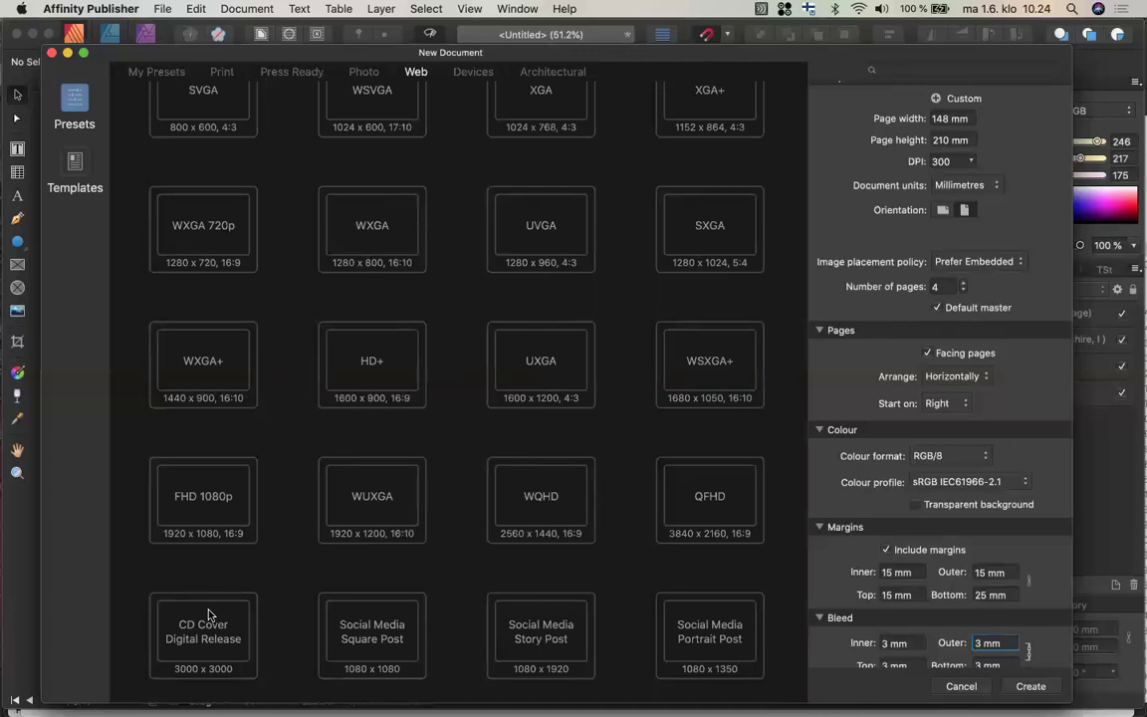
pyautogui.scroll(3, 352, 457)
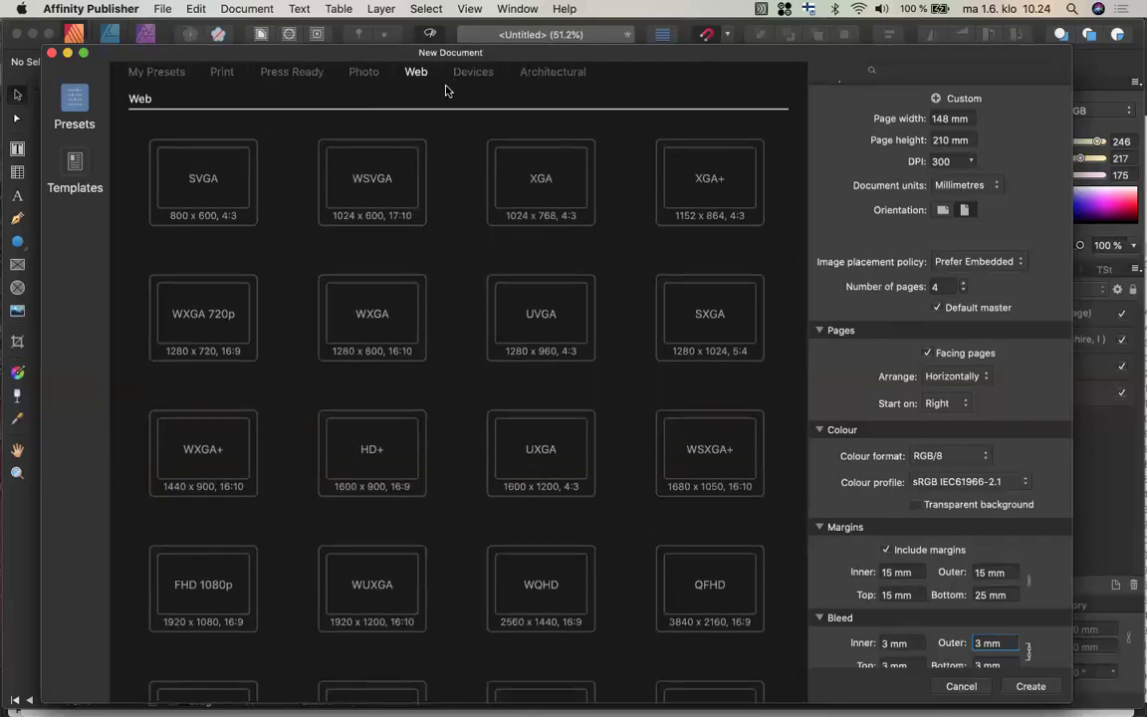
# Look through the Devices presets, then return to the Print paper sizes (A0 through B2)
pyautogui.click(474, 78)
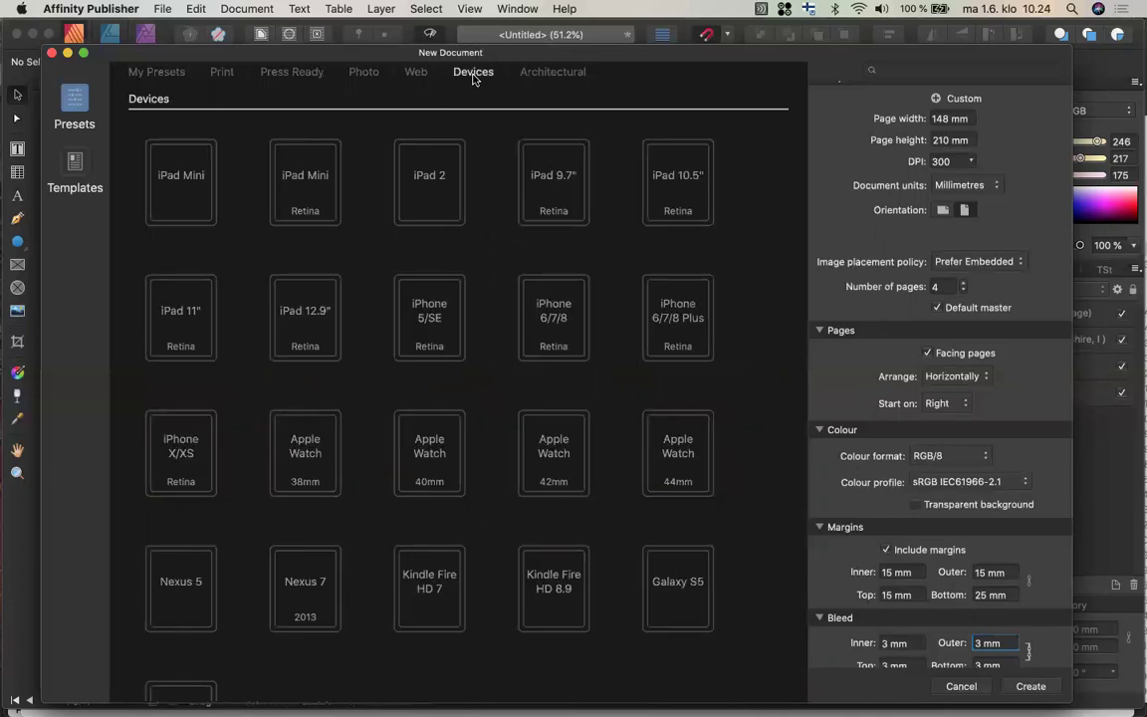
pyautogui.scroll(-3, 401, 299)
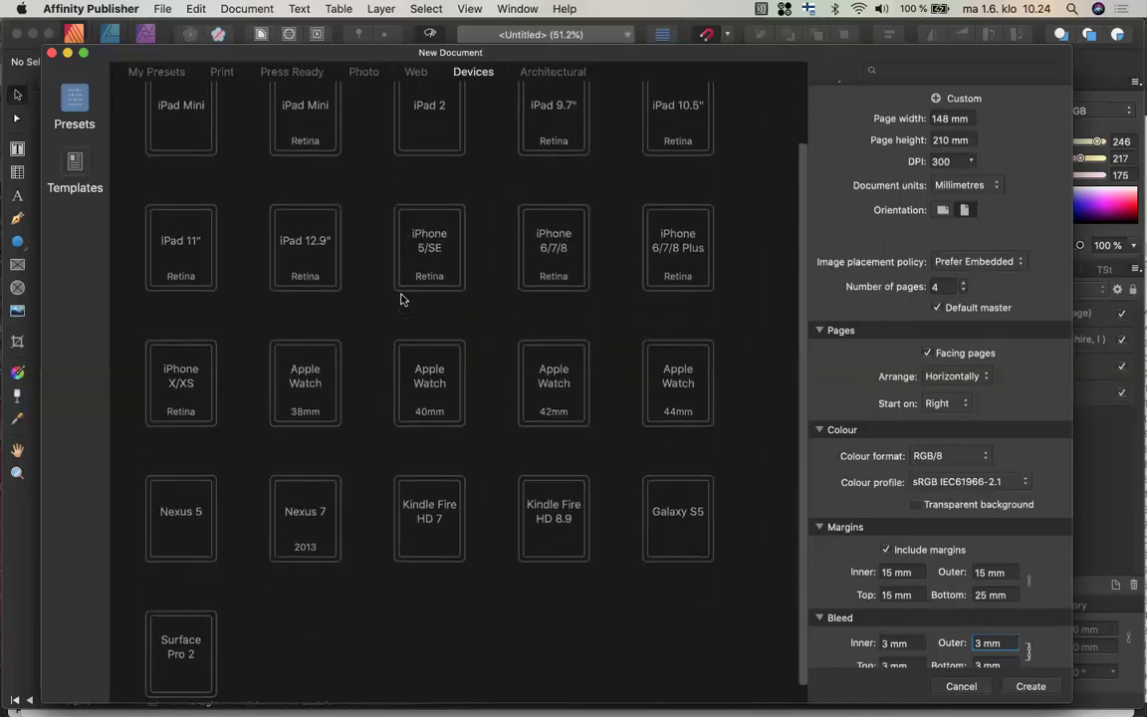
pyautogui.scroll(3, 401, 298)
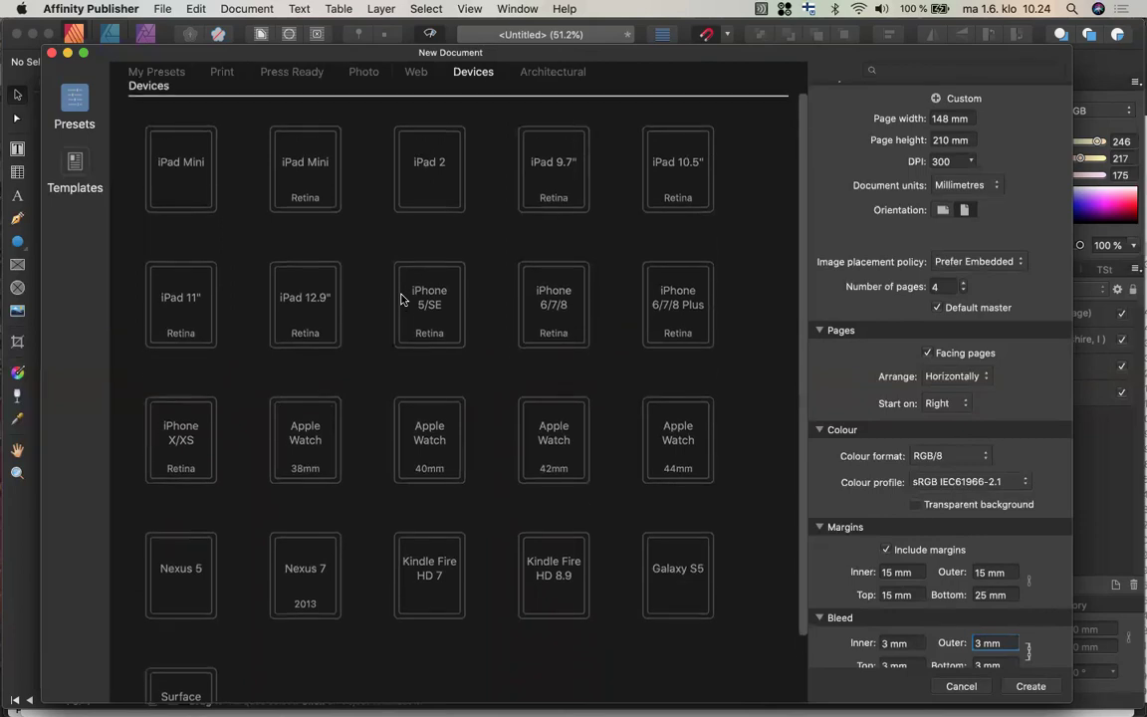
pyautogui.click(220, 74)
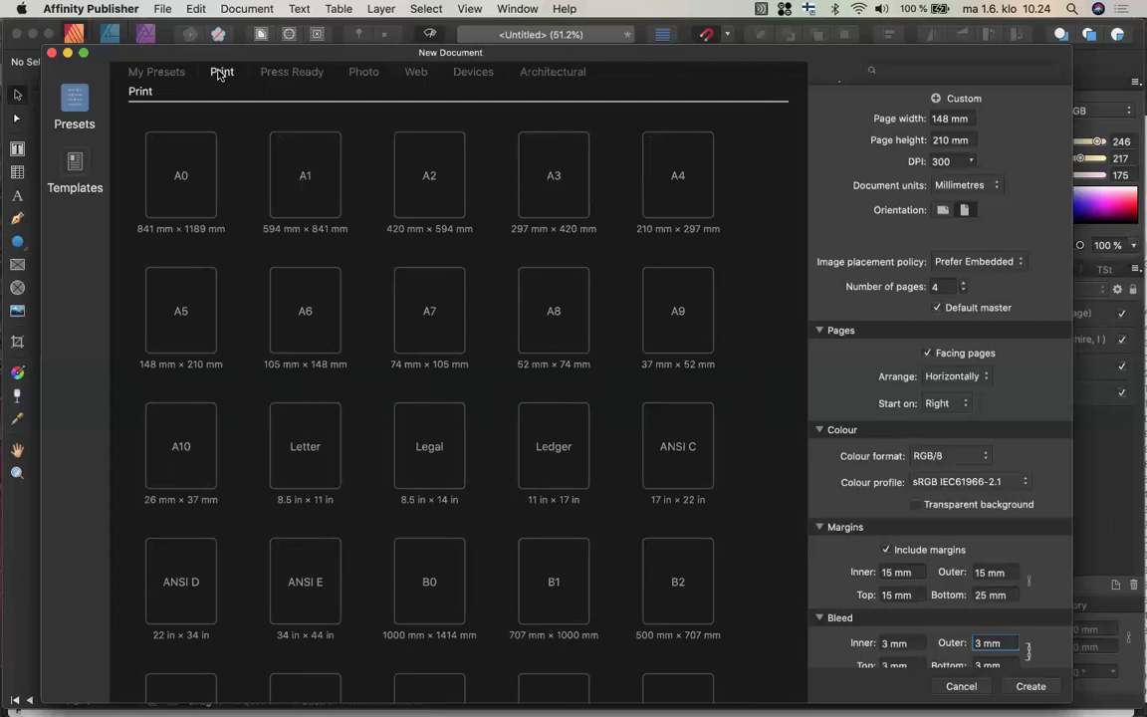
# Glance at Templates, then pick the A5 148 × 210 mm print preset with 25/30 mm margins and no bleed
pyautogui.click(79, 169)
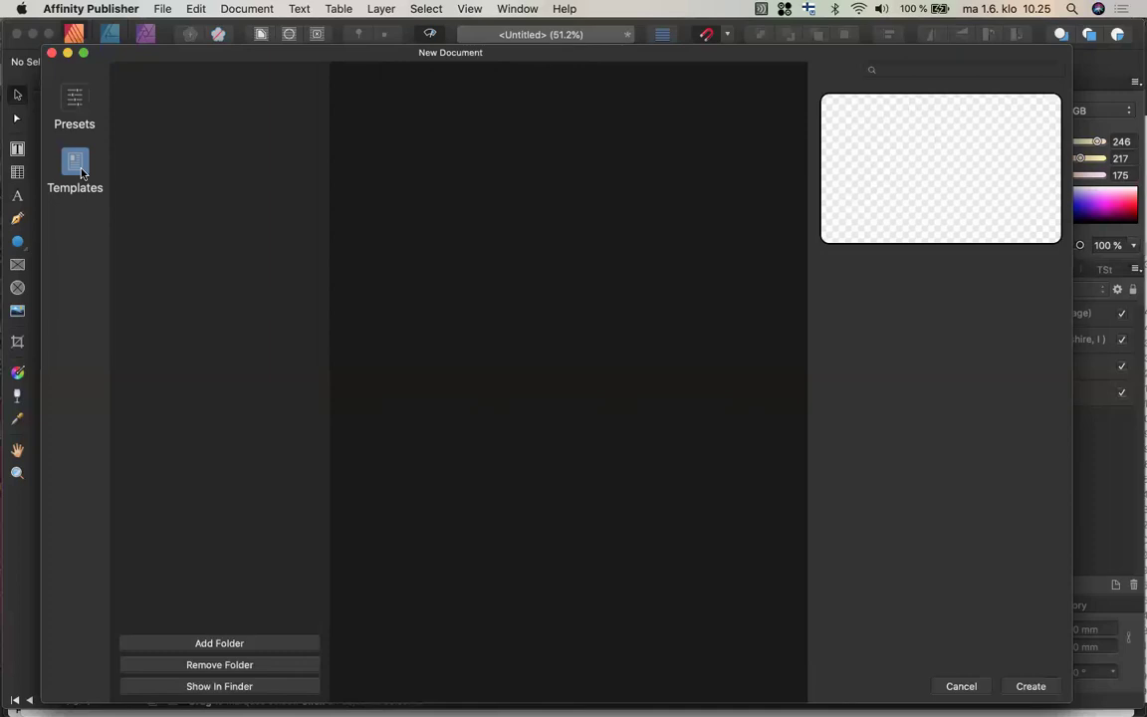
pyautogui.click(80, 113)
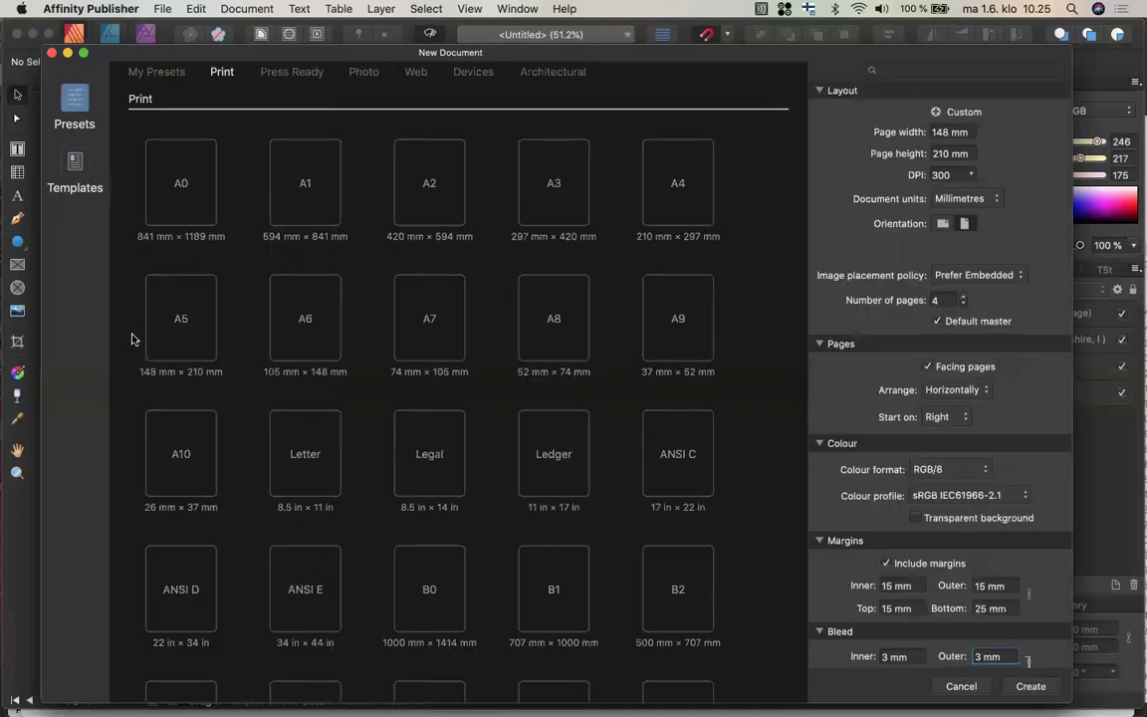
pyautogui.click(180, 330)
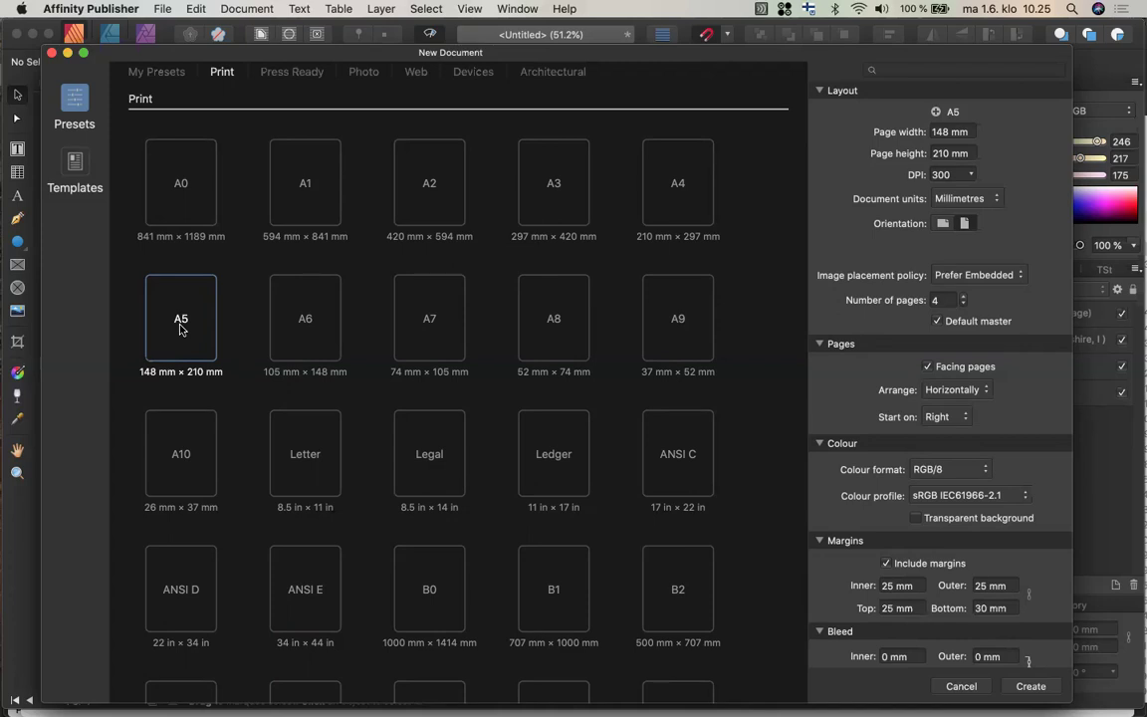
pyautogui.moveTo(5, 438)
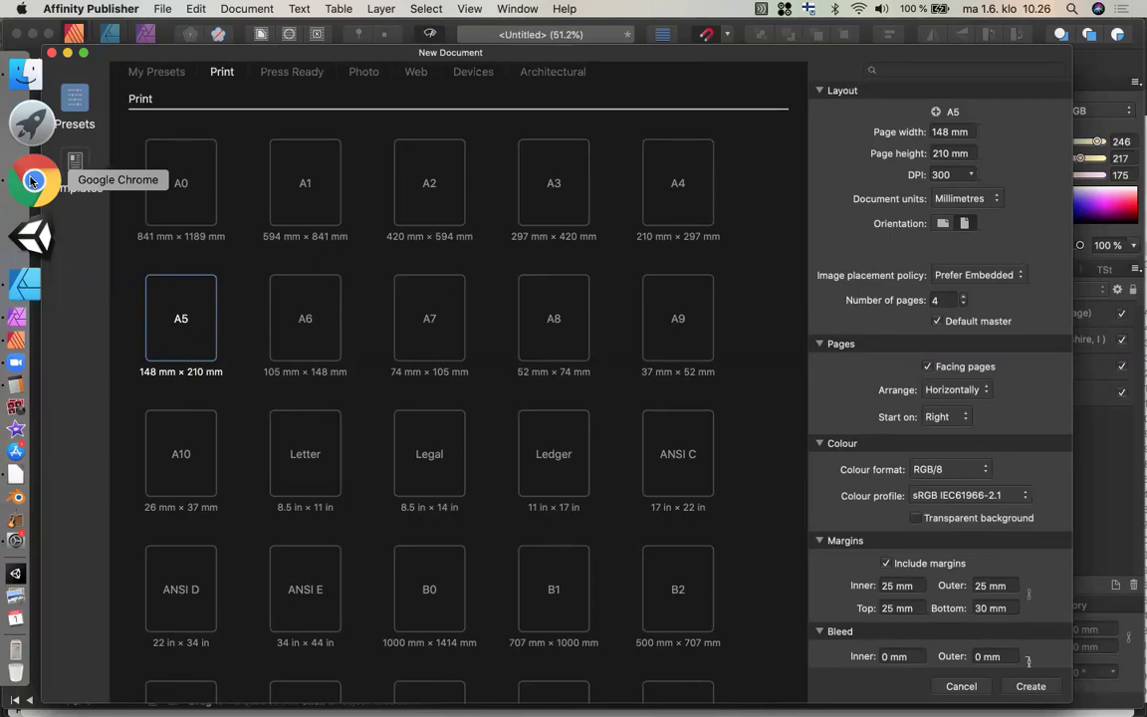
# Bring Chrome forward and switch to the IM00BR48-3012 Introduction to Visual Design Moodle tab
pyautogui.click(33, 180)
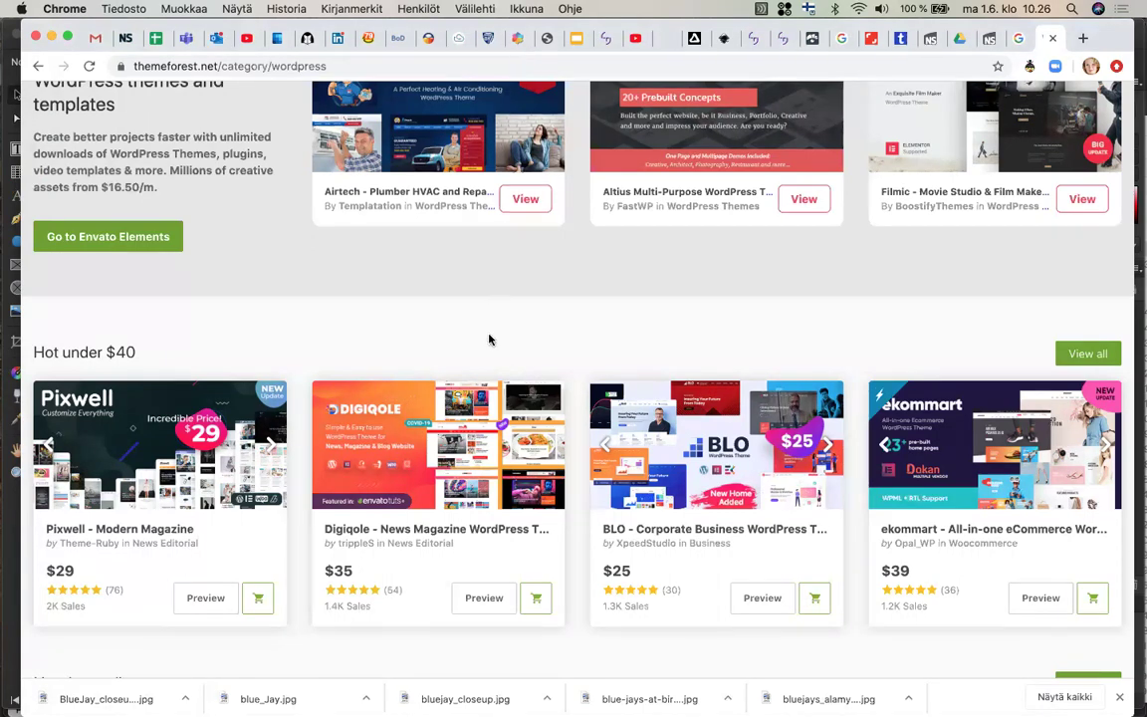
pyautogui.hotkey('ctrl', 'Tab')
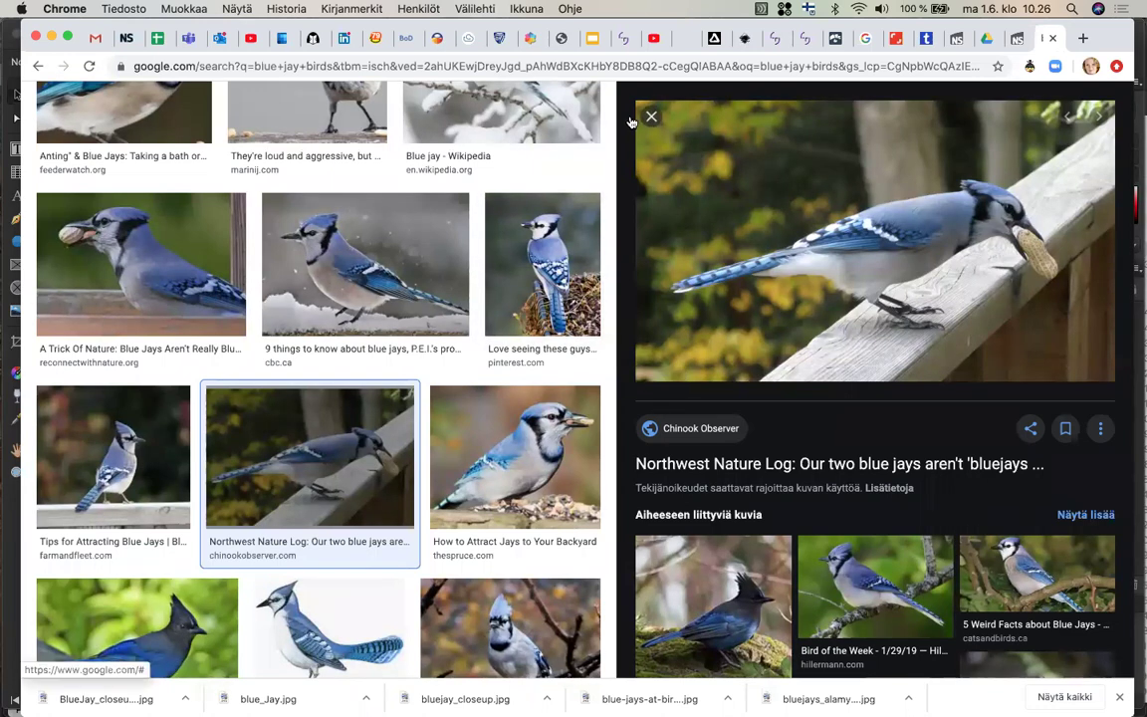
pyautogui.click(805, 41)
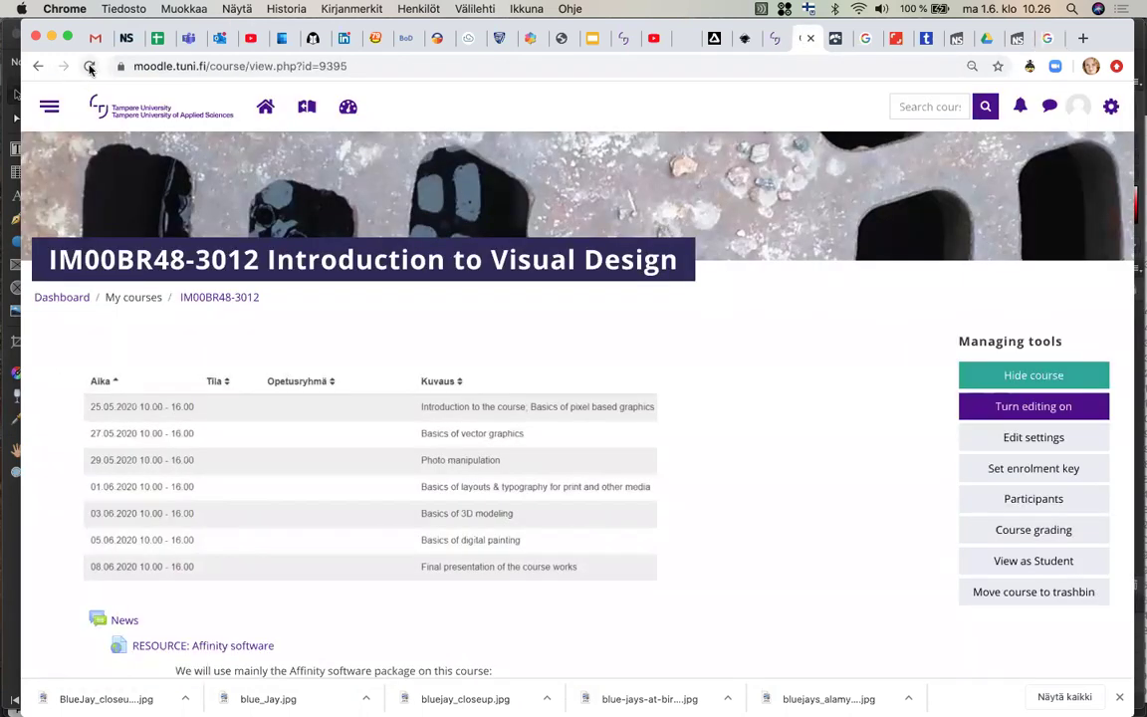
# Reload the course, turn editing on, and open Files for the day task under Layout and Typography
pyautogui.click(89, 65)
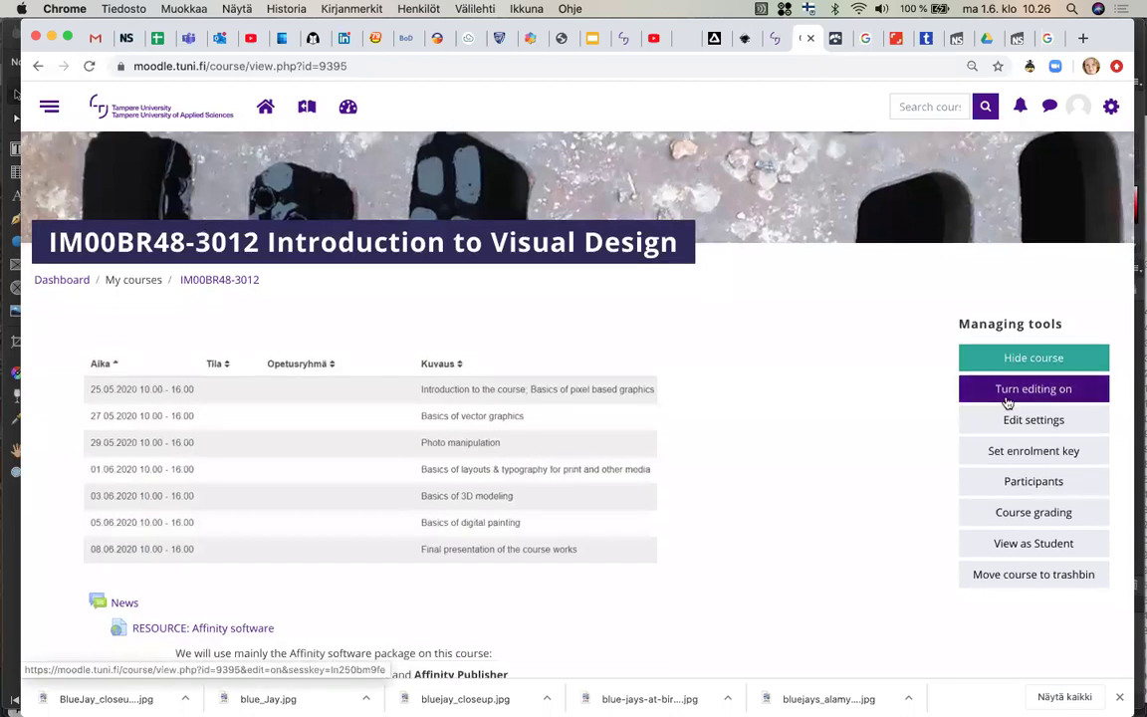
pyautogui.click(1007, 400)
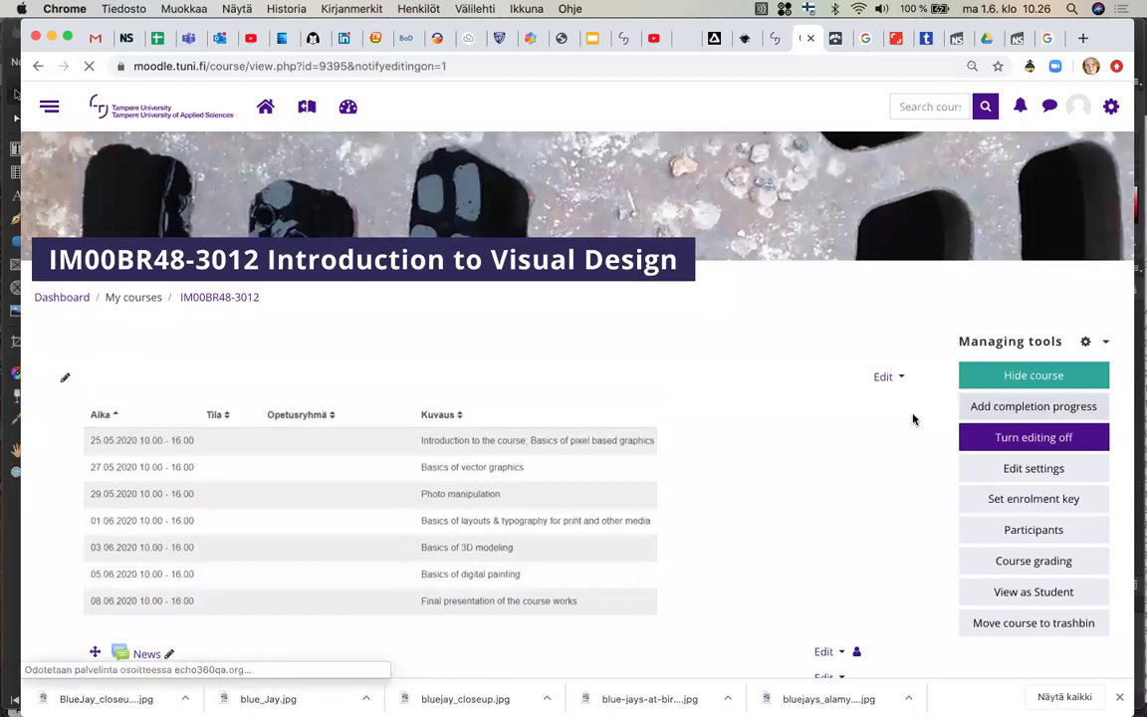
pyautogui.scroll(-8, 606, 476)
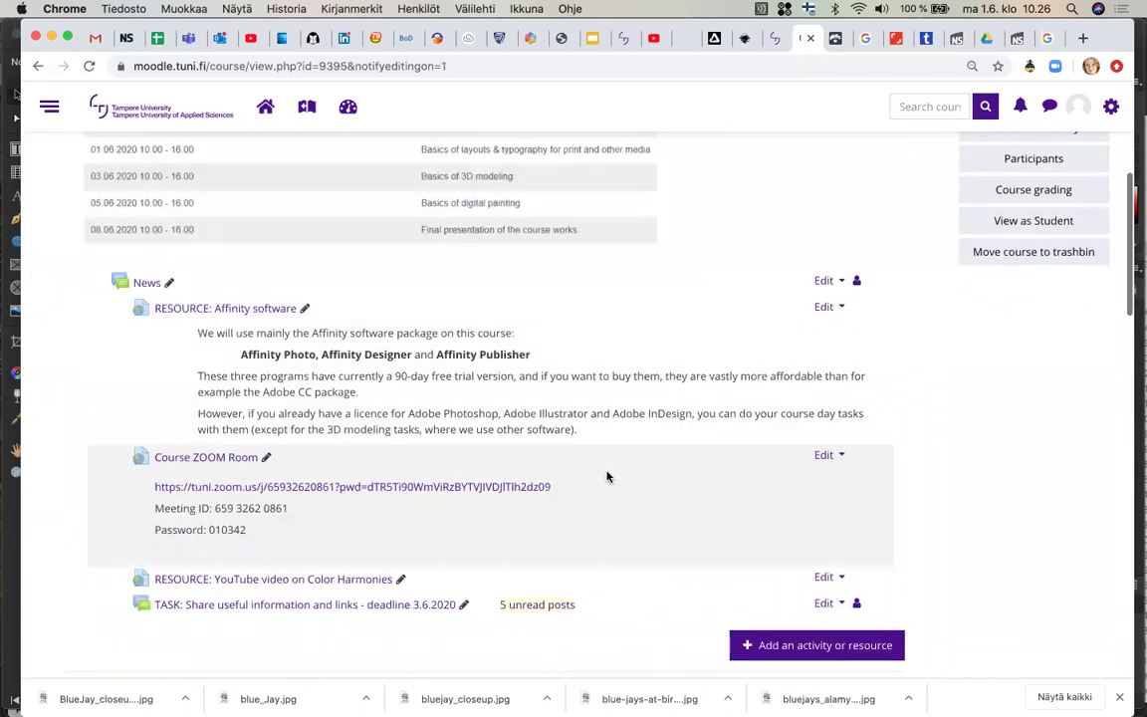
pyautogui.scroll(-10, 607, 477)
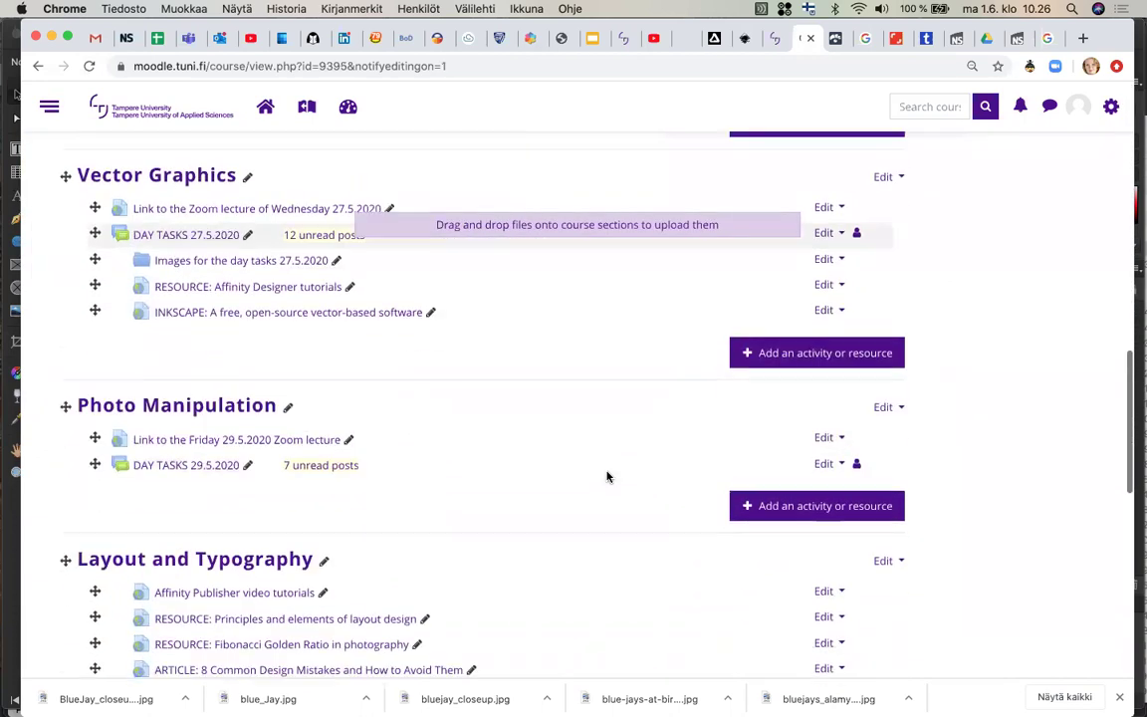
pyautogui.scroll(-1, 606, 477)
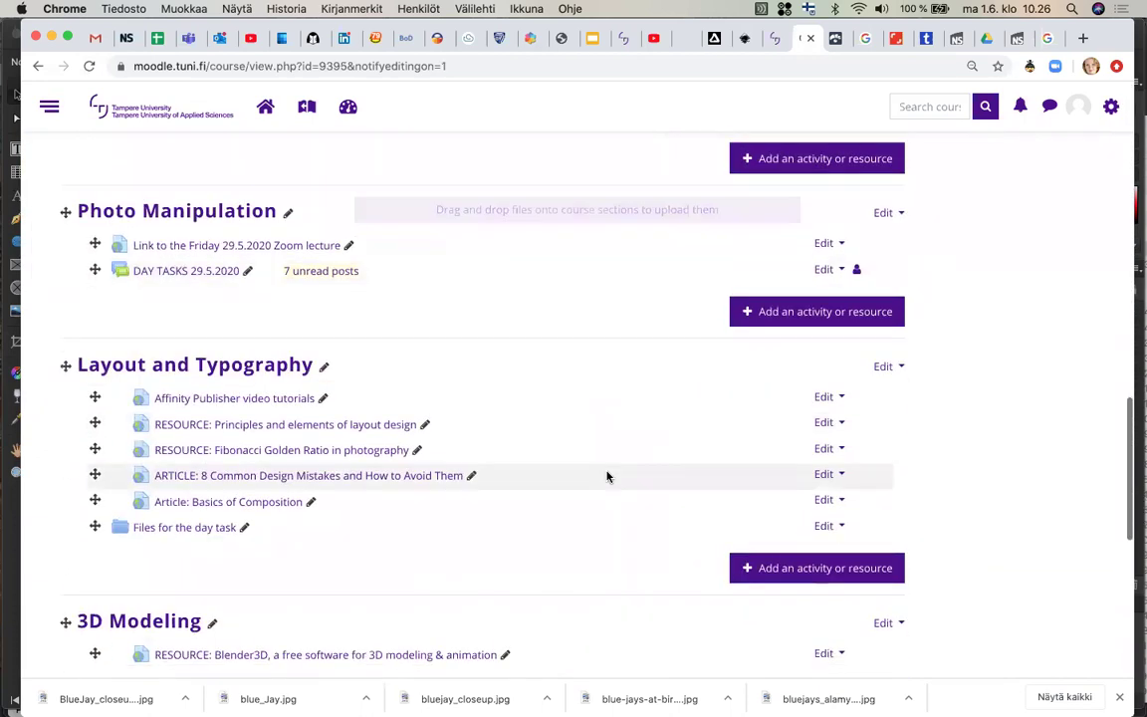
pyautogui.click(198, 534)
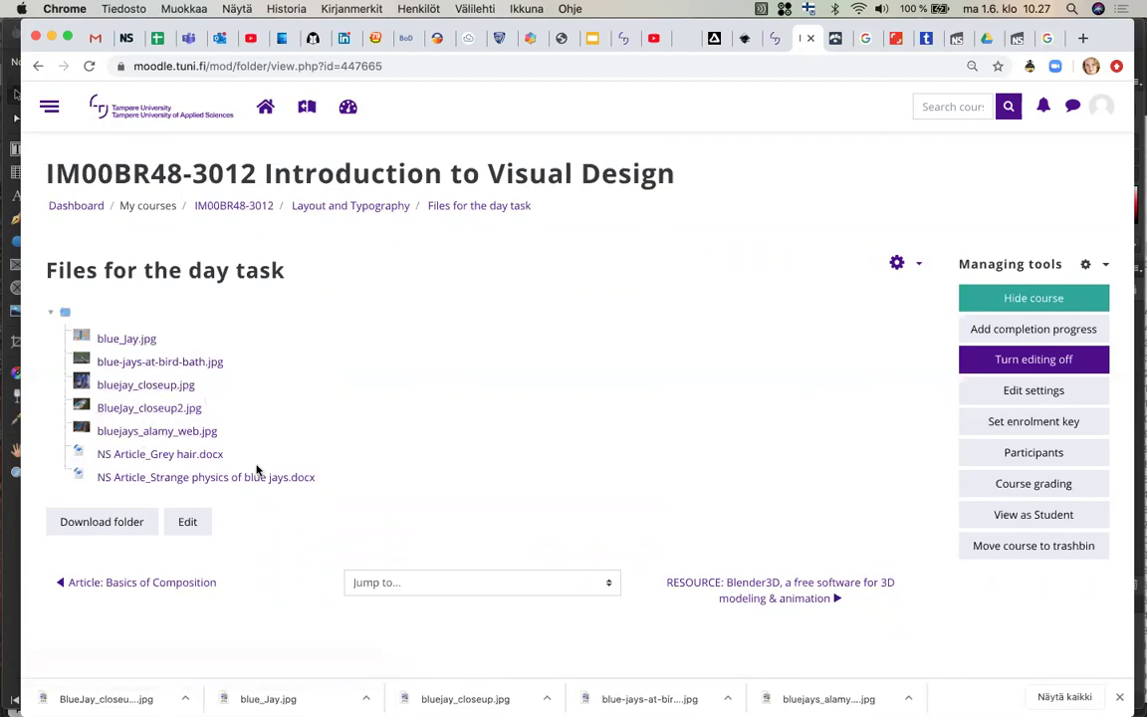
# Return to the course page and check the Principles and elements of layout design resource link
pyautogui.click(35, 69)
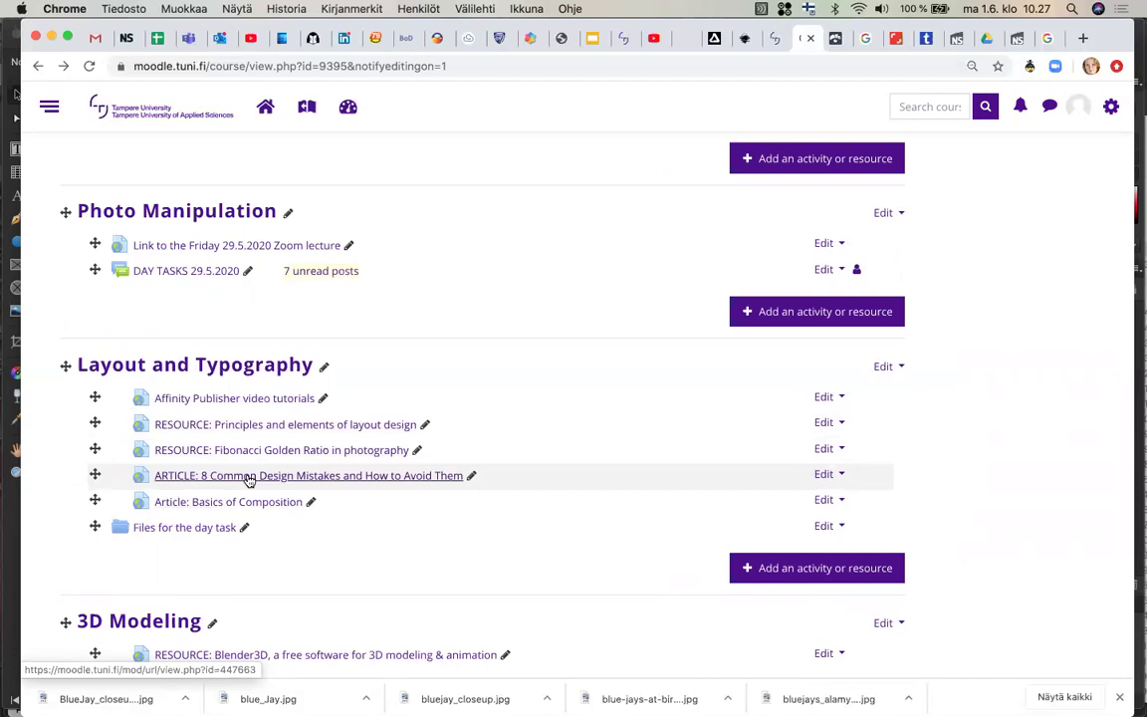
pyautogui.click(249, 425)
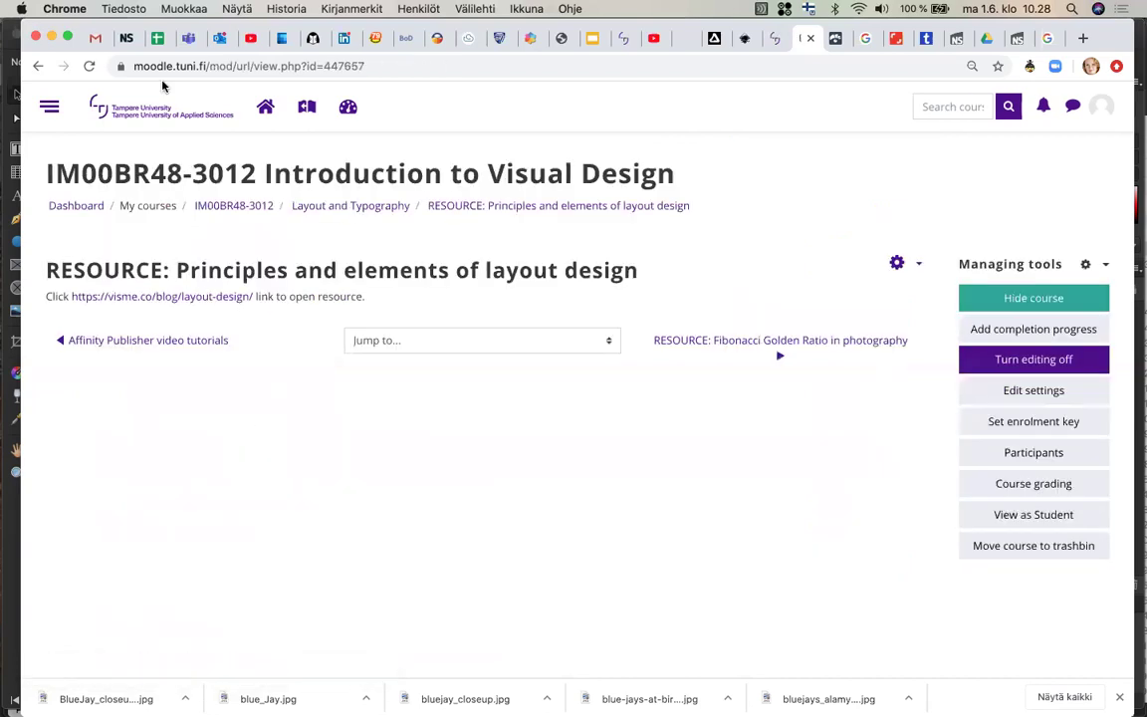
pyautogui.click(37, 66)
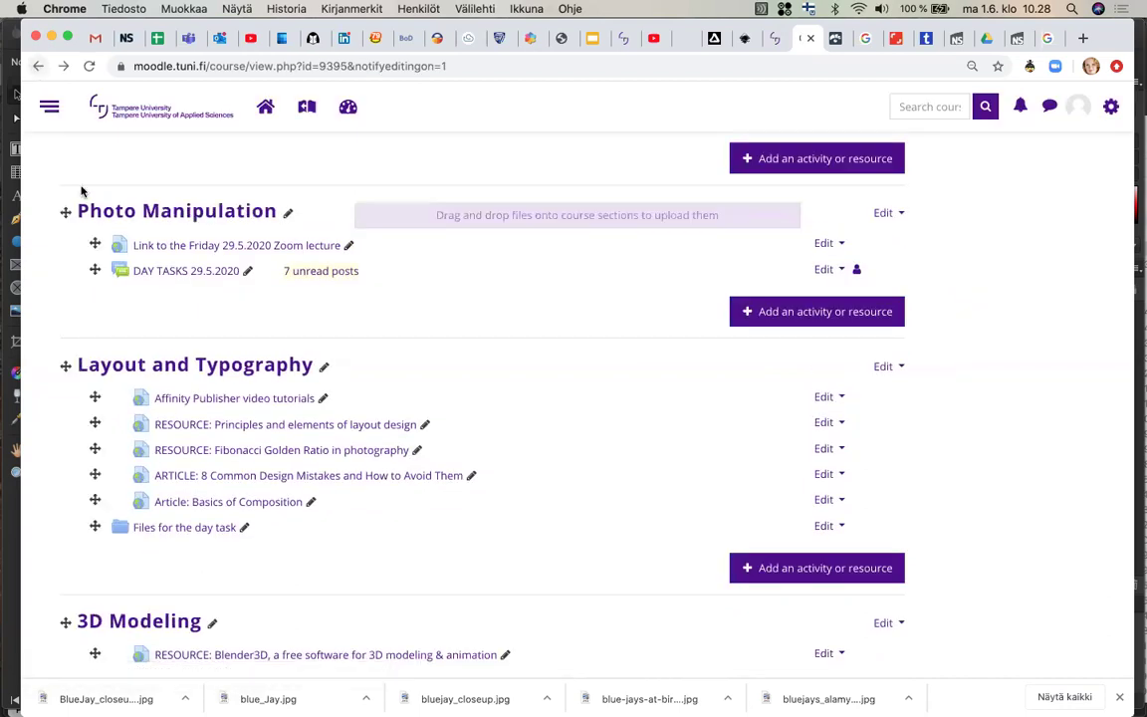
# Switch to the Visme layout-design article and scroll back up to its title
pyautogui.click(834, 39)
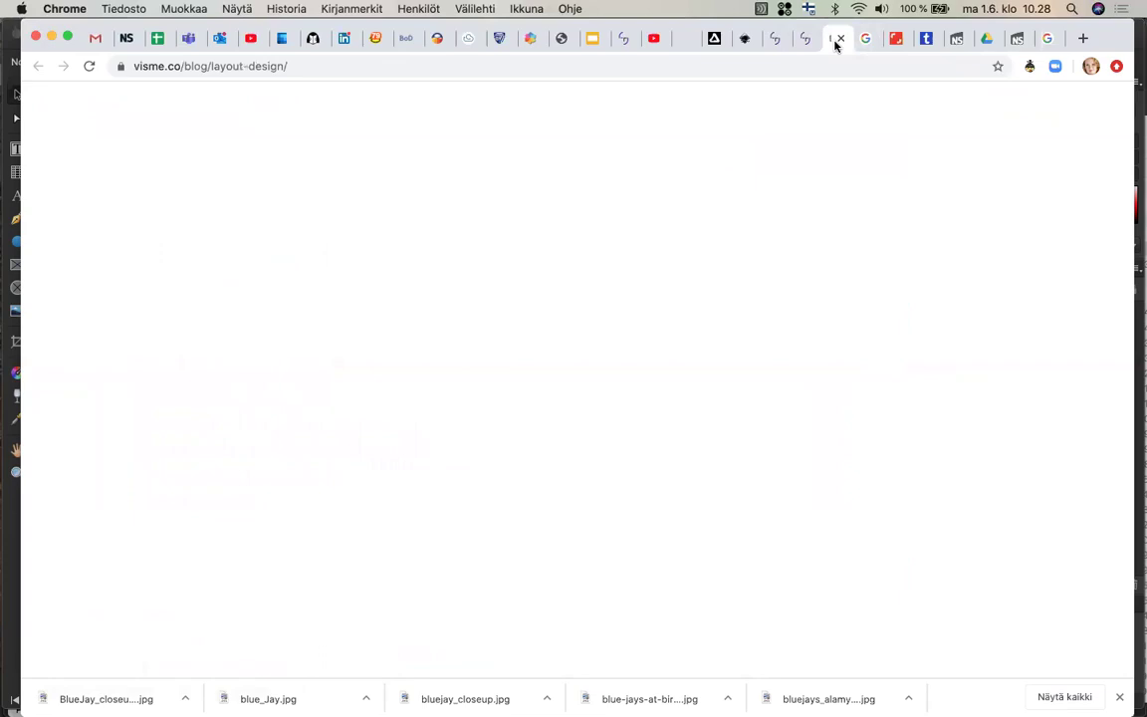
pyautogui.scroll(20, 976, 394)
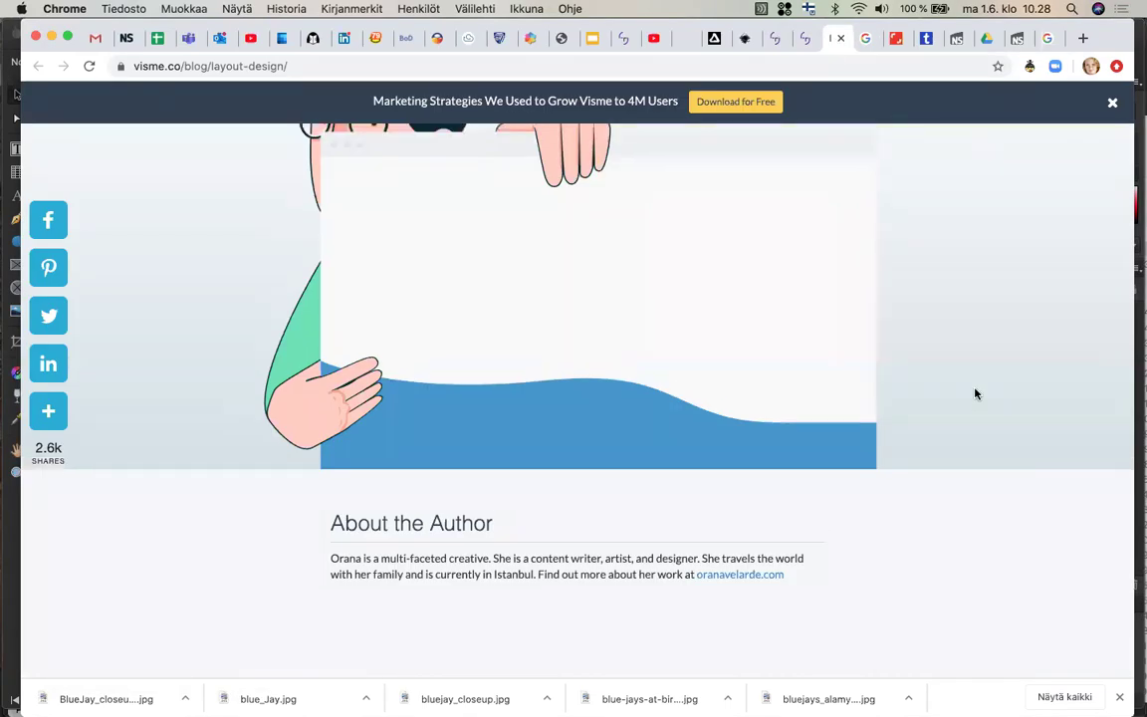
pyautogui.scroll(10, 976, 394)
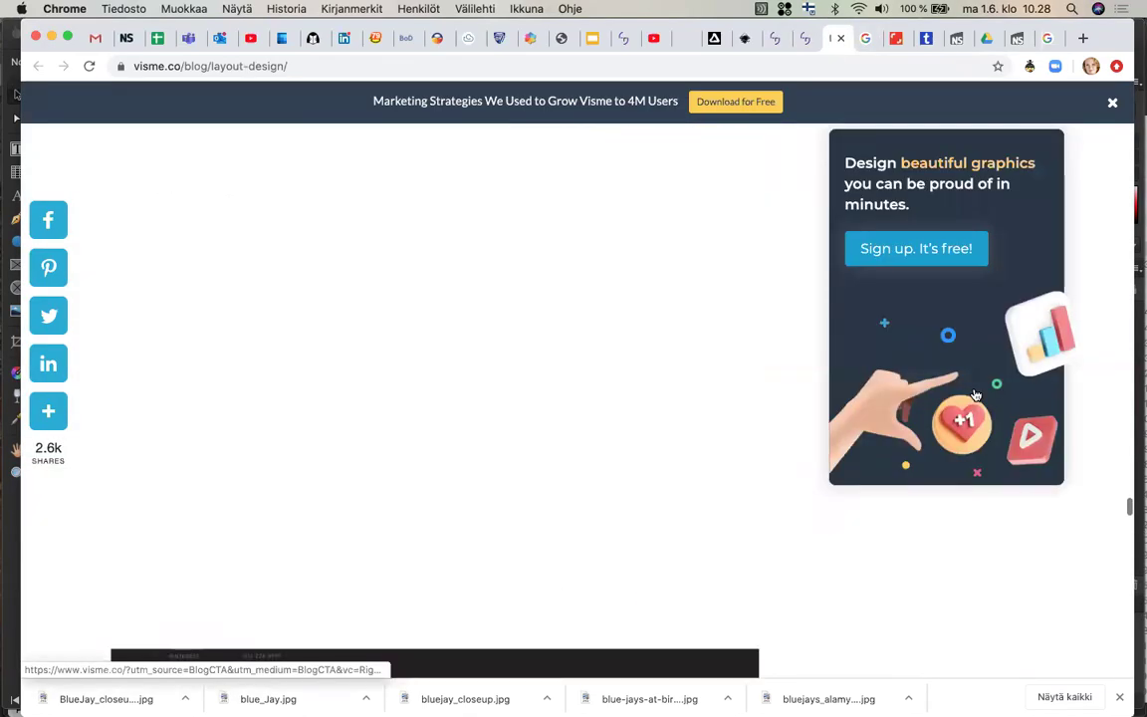
pyautogui.scroll(15, 976, 394)
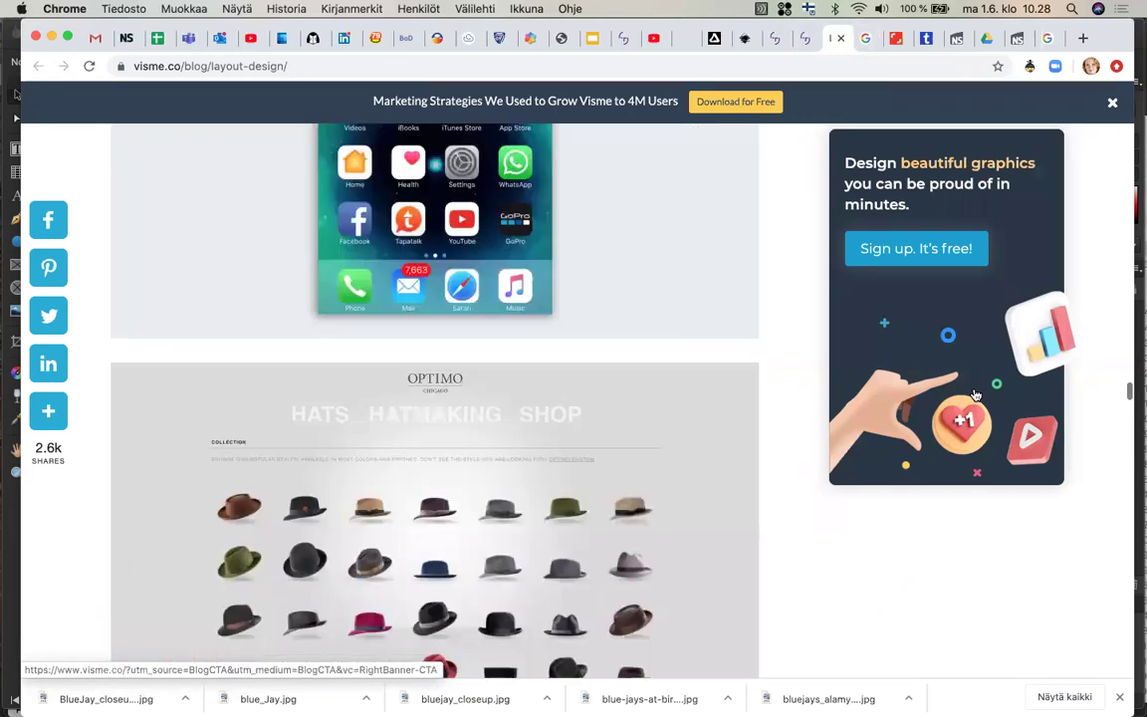
pyautogui.scroll(15, 976, 395)
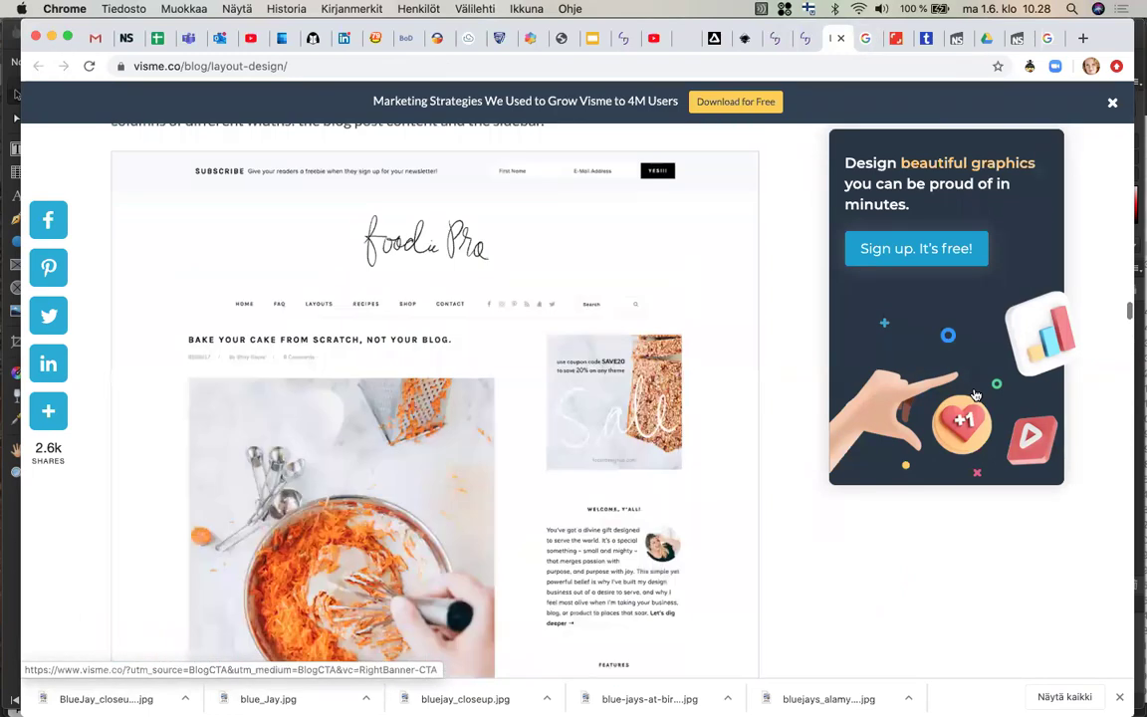
pyautogui.scroll(15, 976, 394)
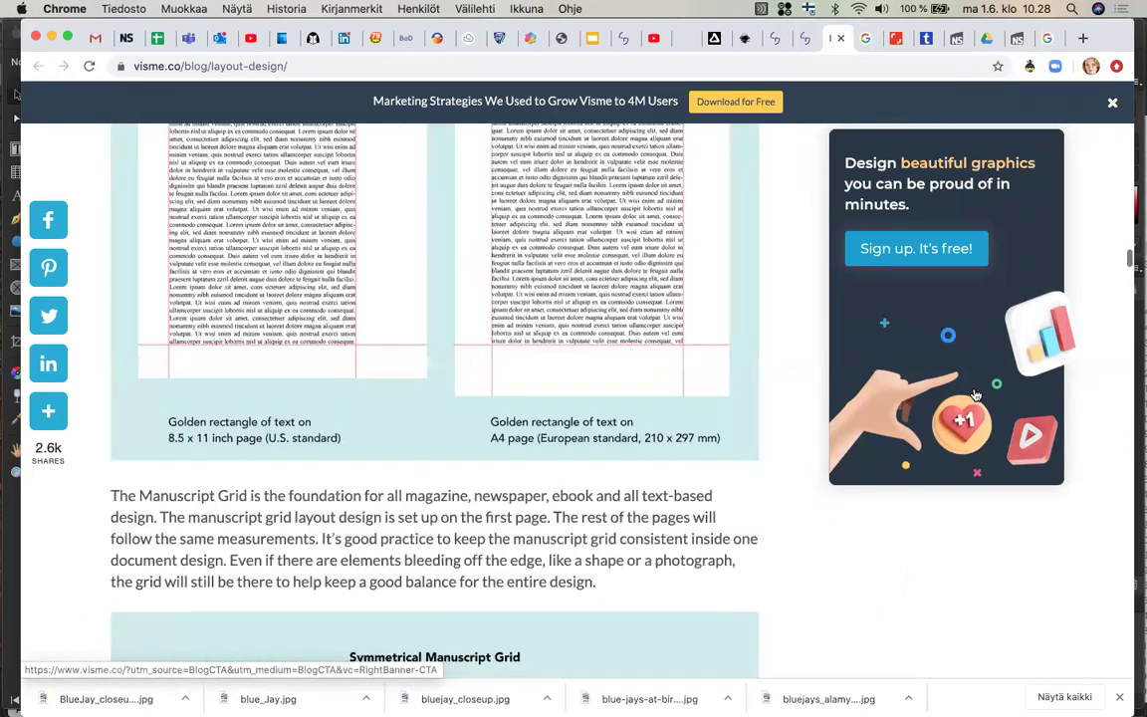
pyautogui.scroll(10, 975, 394)
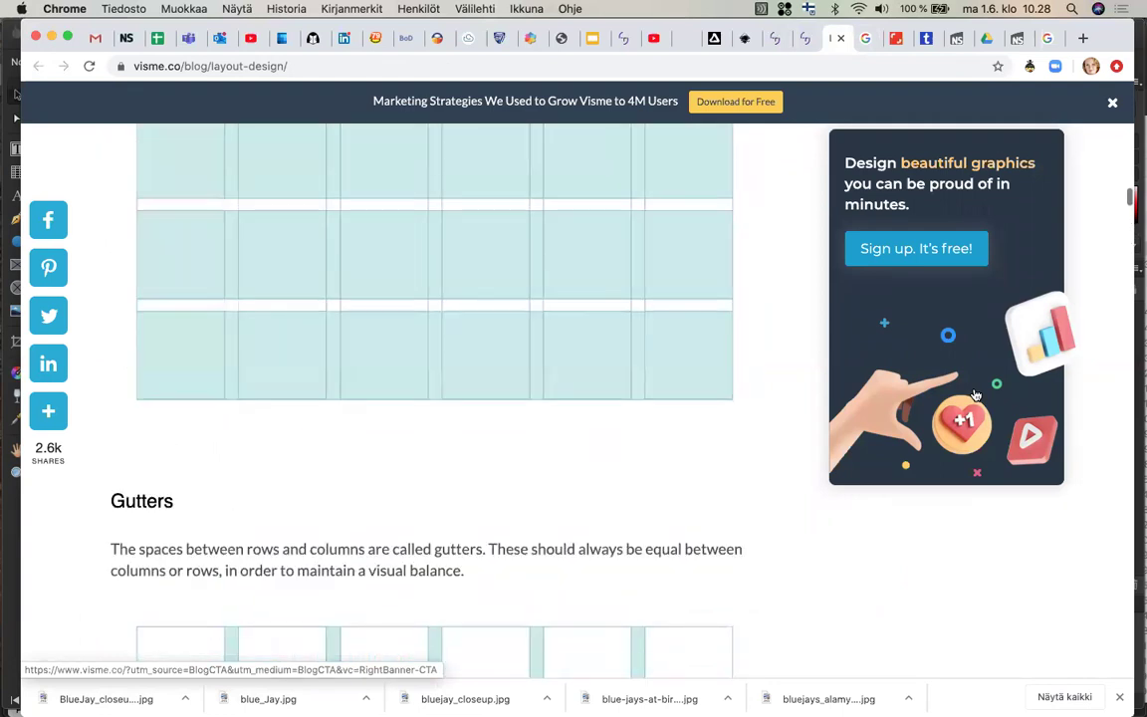
pyautogui.scroll(5, 976, 394)
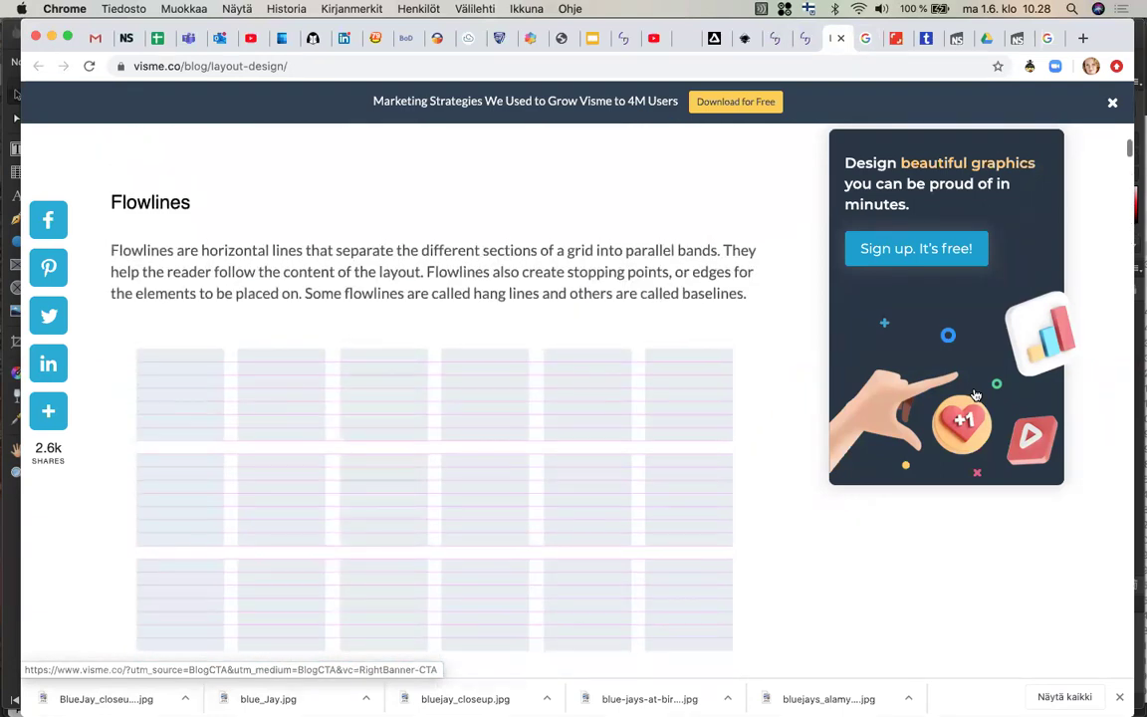
pyautogui.scroll(15, 975, 395)
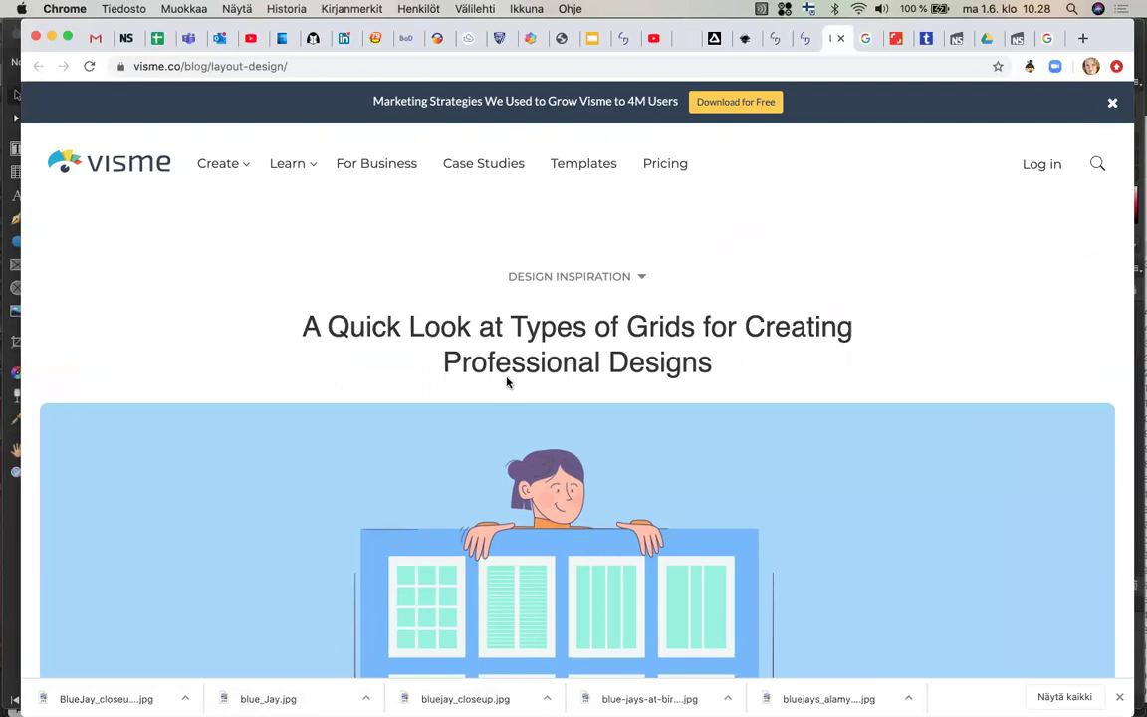
# Read down through the intro and Format section until the Margin heading nears the top
pyautogui.scroll(-3, 507, 382)
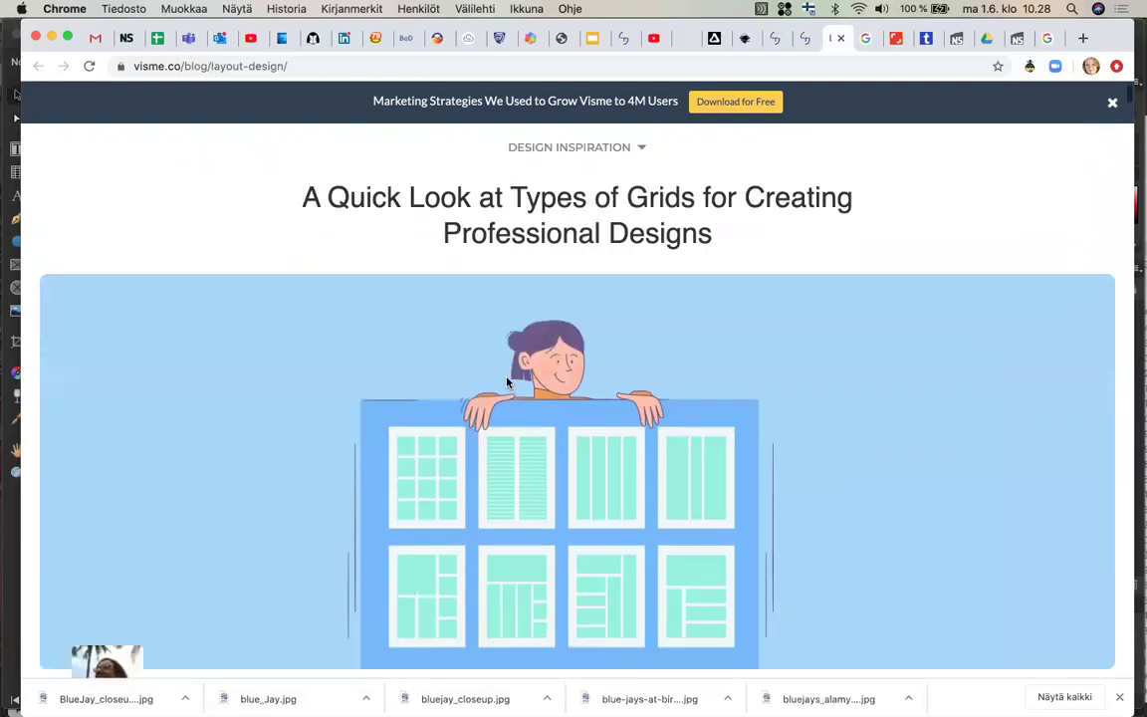
pyautogui.scroll(-3, 506, 382)
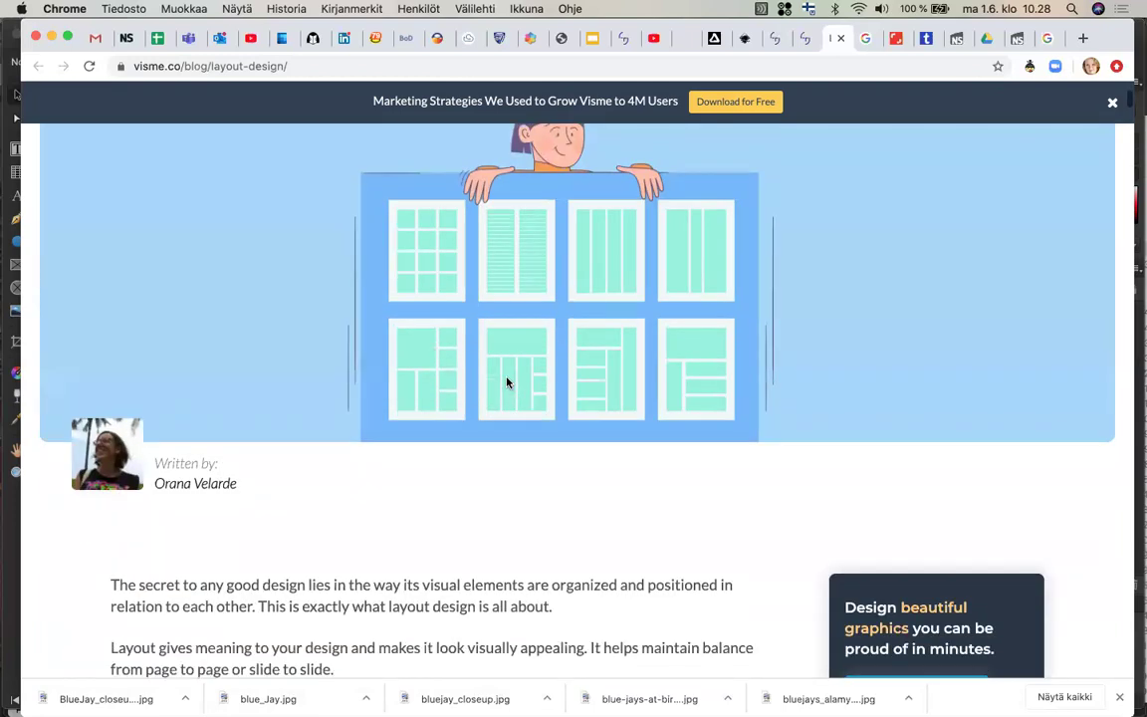
pyautogui.scroll(-3, 507, 382)
pyautogui.scroll(-2, 506, 378)
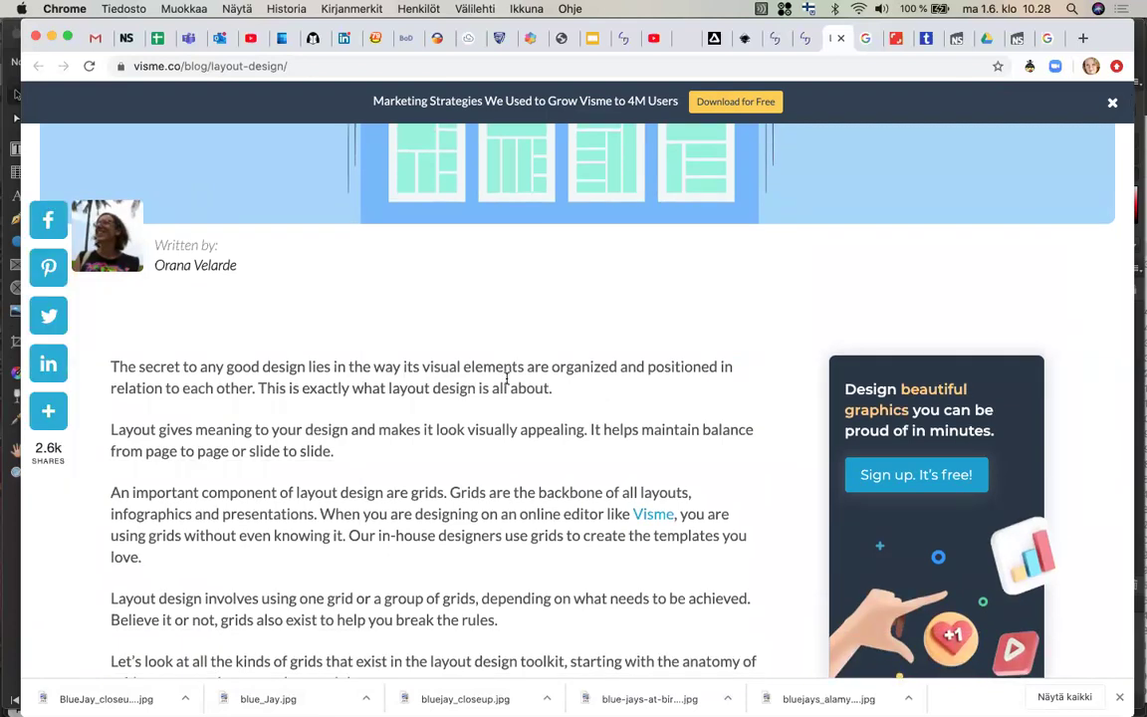
pyautogui.scroll(-1, 507, 378)
pyautogui.scroll(-3, 506, 378)
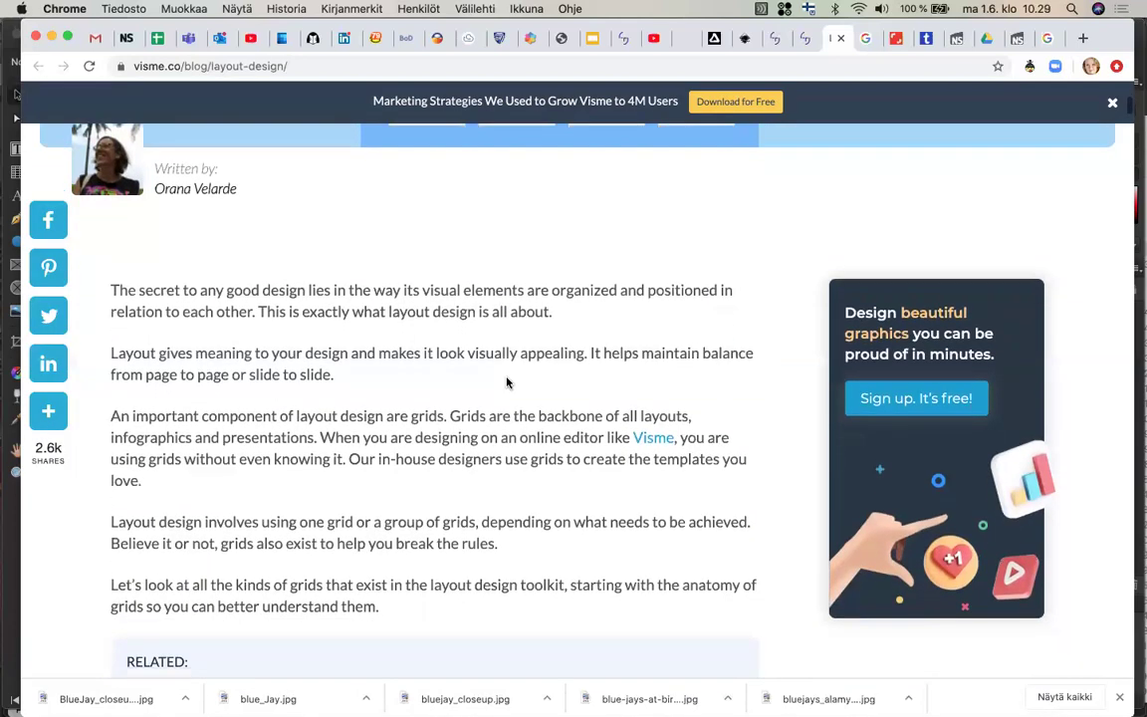
pyautogui.scroll(-1, 507, 382)
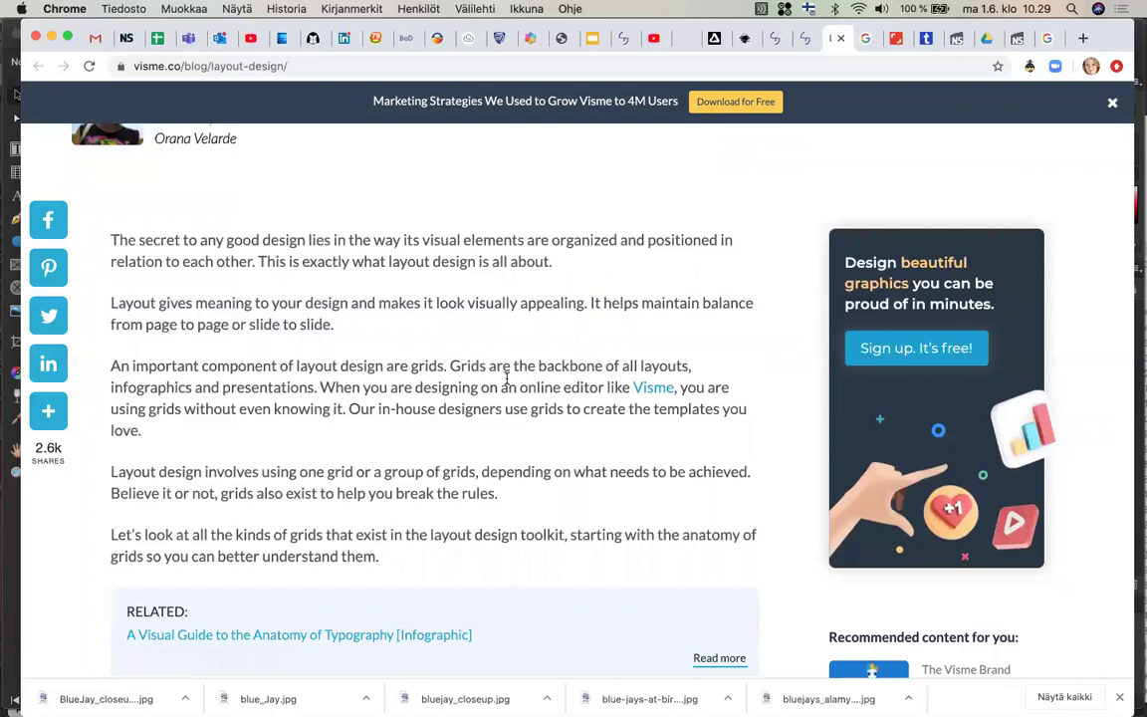
pyautogui.scroll(-12, 507, 378)
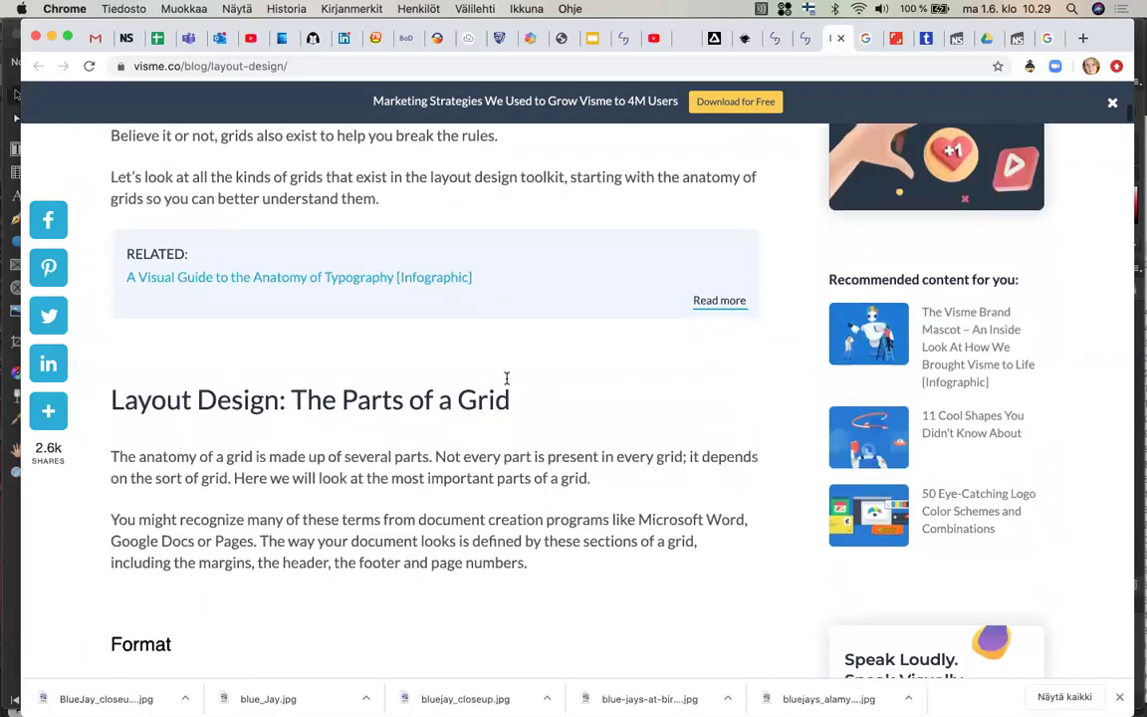
pyautogui.scroll(-2, 507, 381)
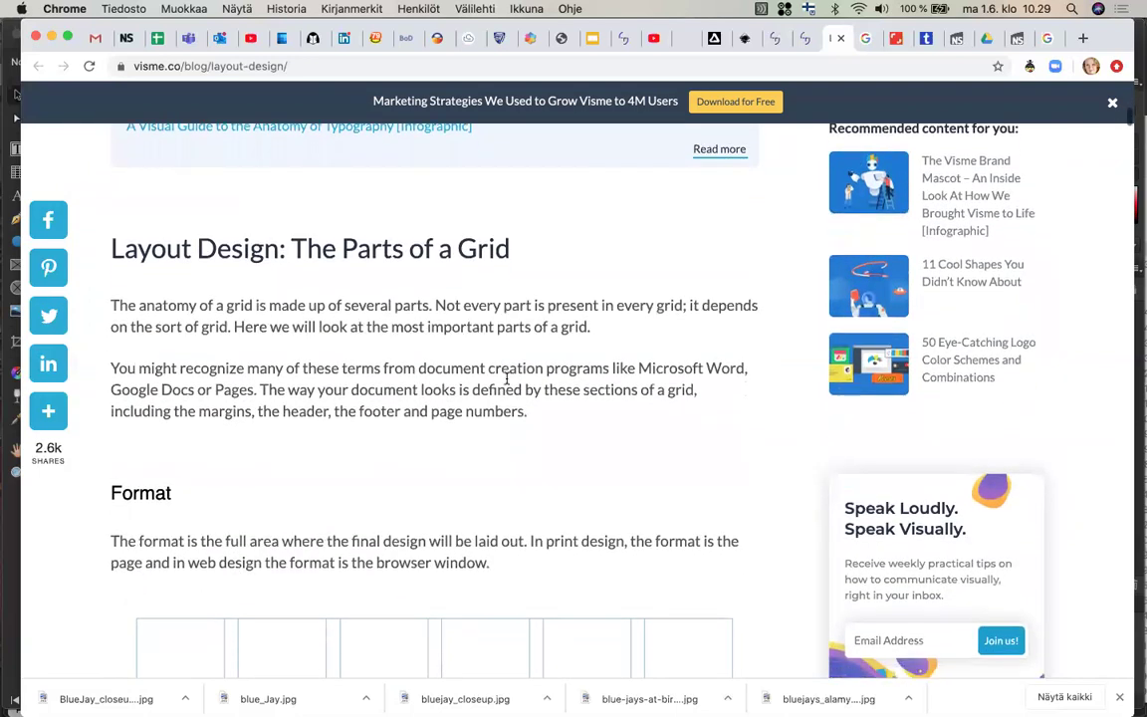
pyautogui.scroll(-5, 507, 379)
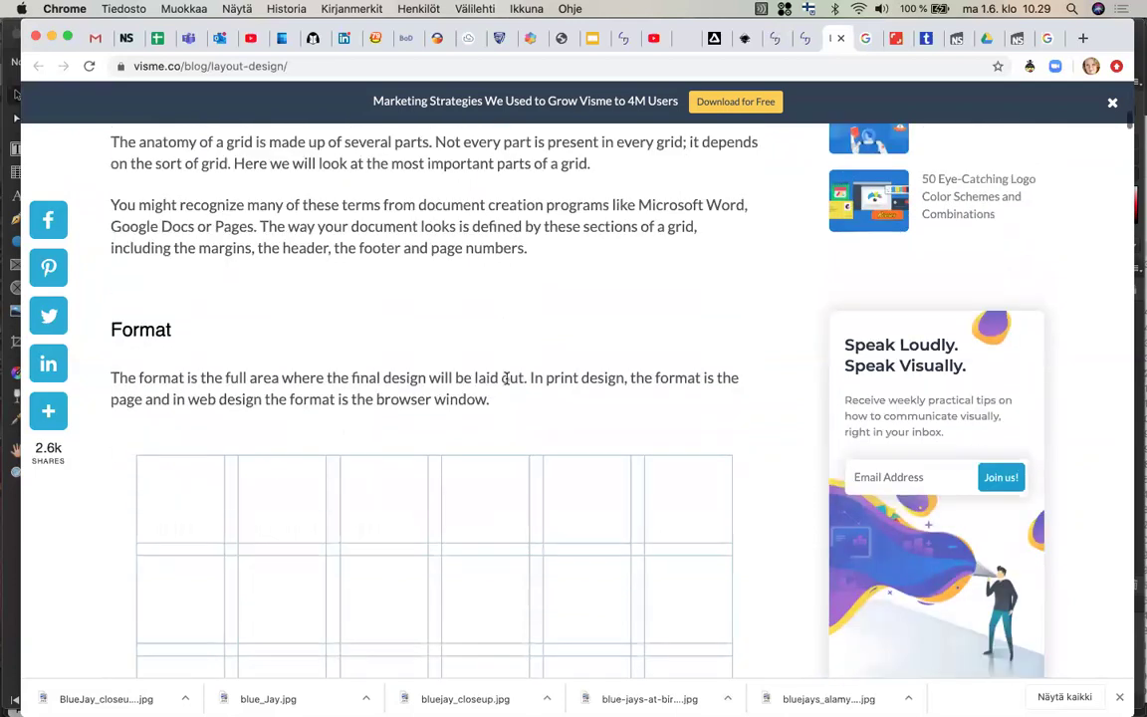
pyautogui.scroll(-1, 507, 379)
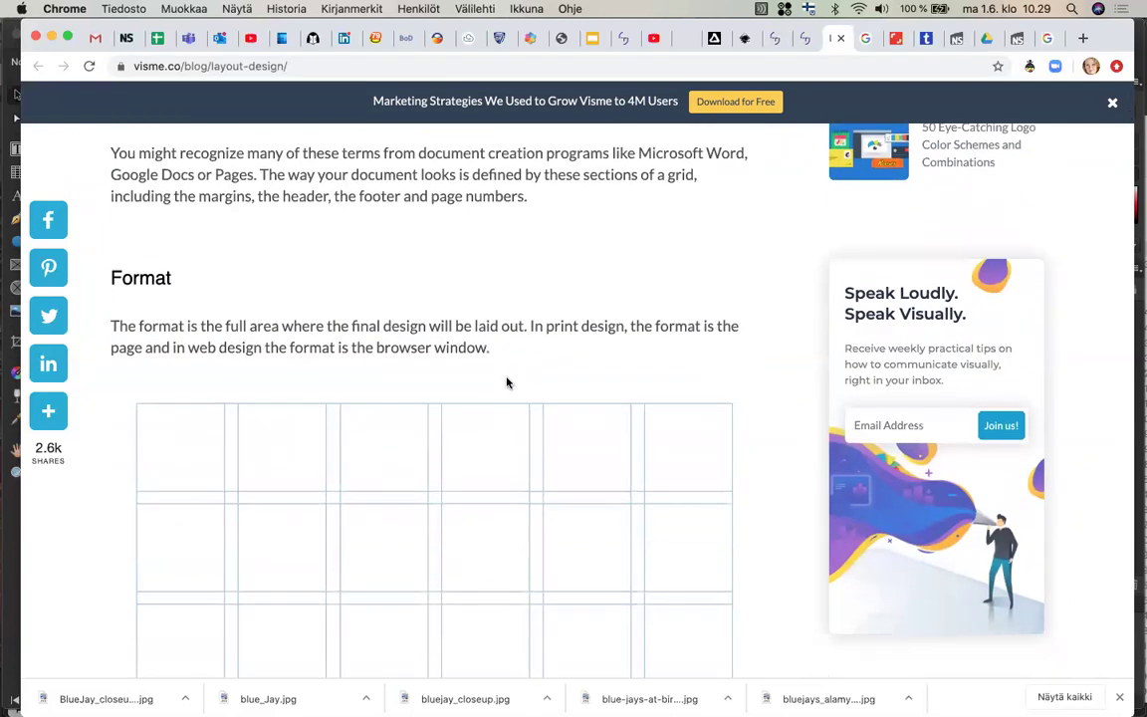
pyautogui.scroll(-3, 507, 383)
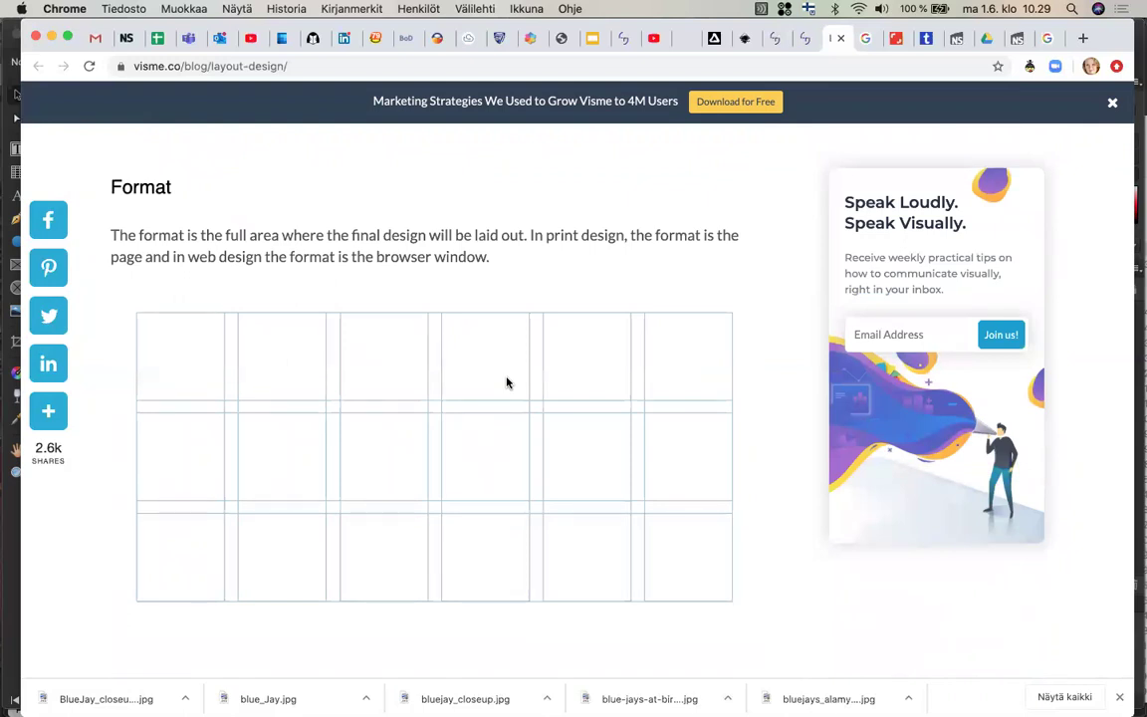
pyautogui.scroll(-1, 506, 382)
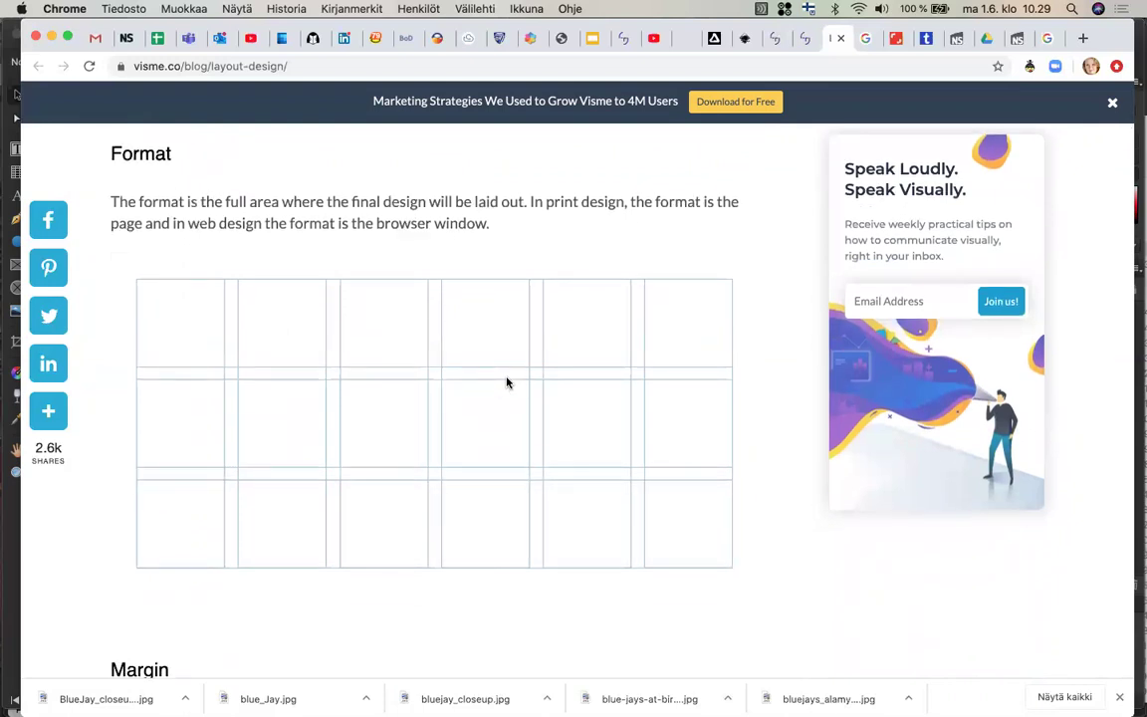
pyautogui.scroll(-1, 507, 382)
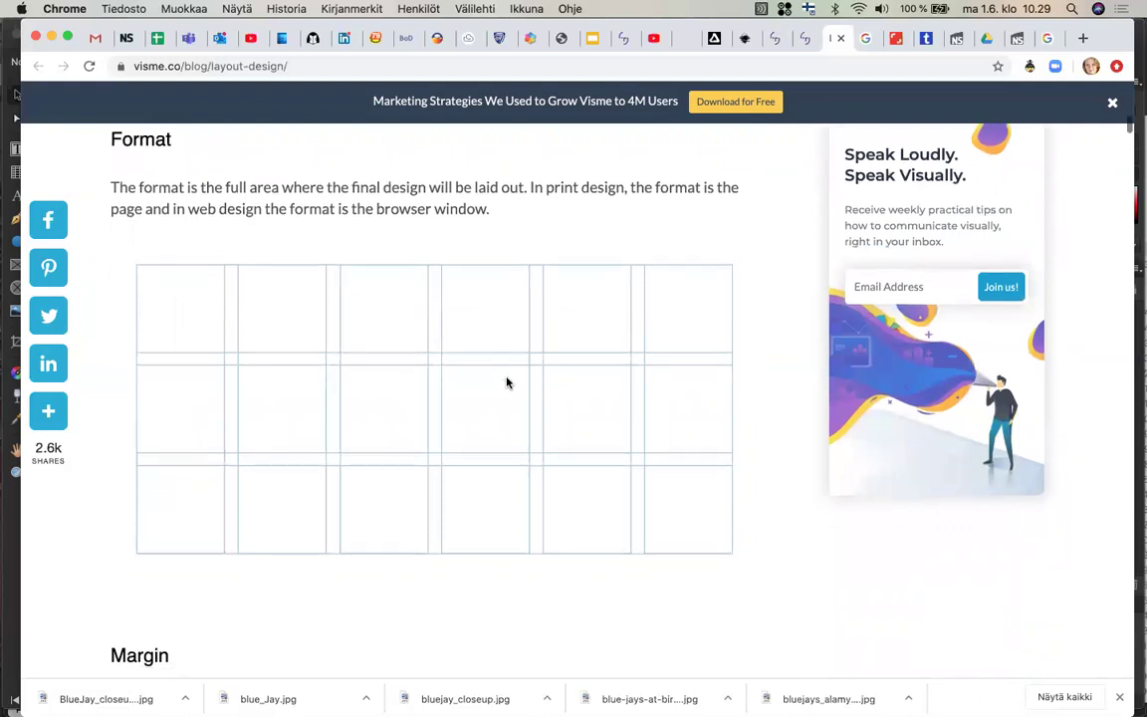
pyautogui.scroll(-5, 506, 383)
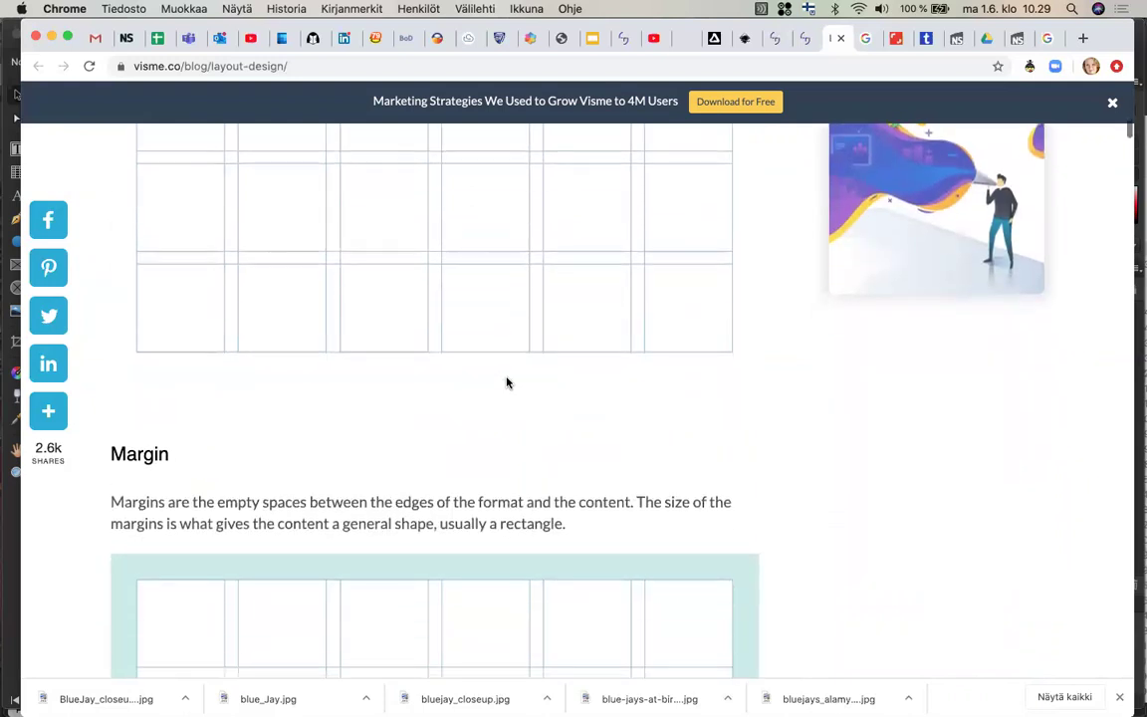
pyautogui.scroll(-2, 507, 382)
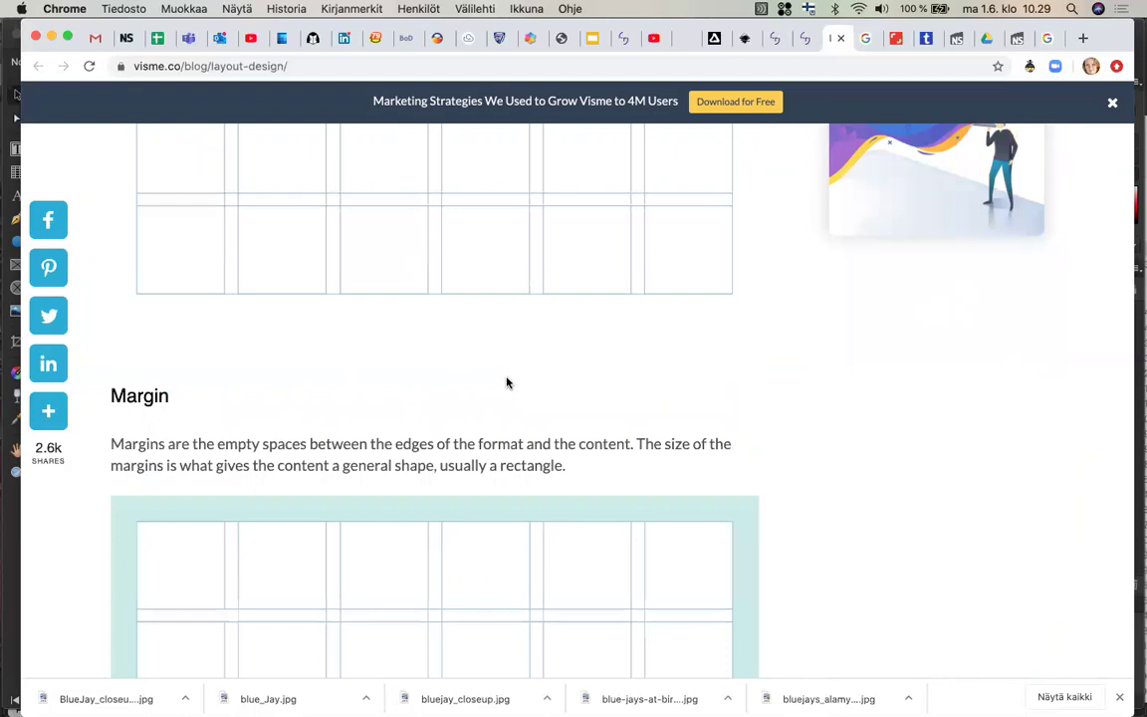
pyautogui.scroll(-5, 507, 383)
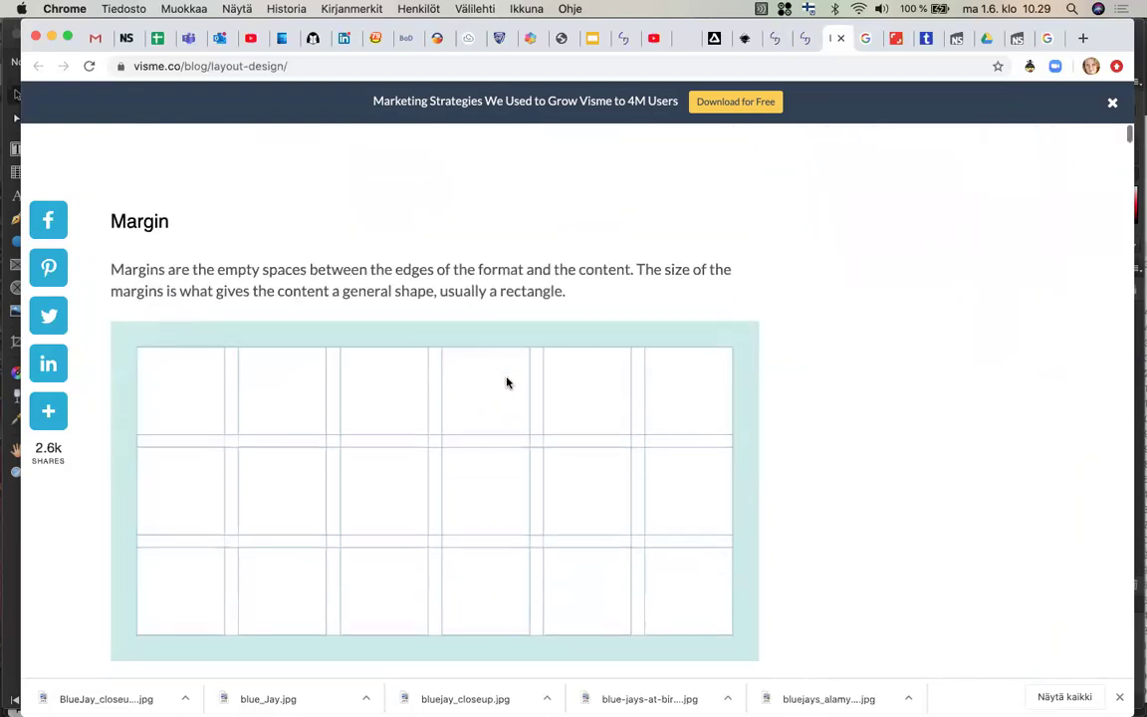
pyautogui.scroll(-1, 506, 382)
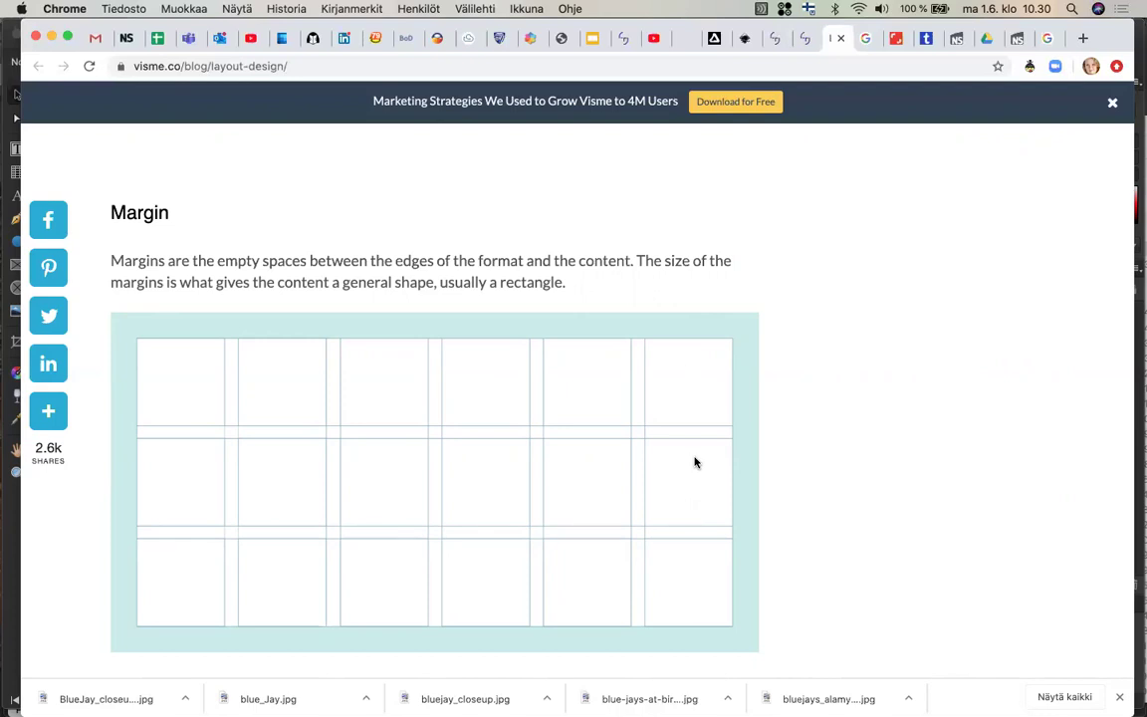
# Scroll so the full Margin grid illustration and the Try It for Free button are visible
pyautogui.scroll(-2, 694, 461)
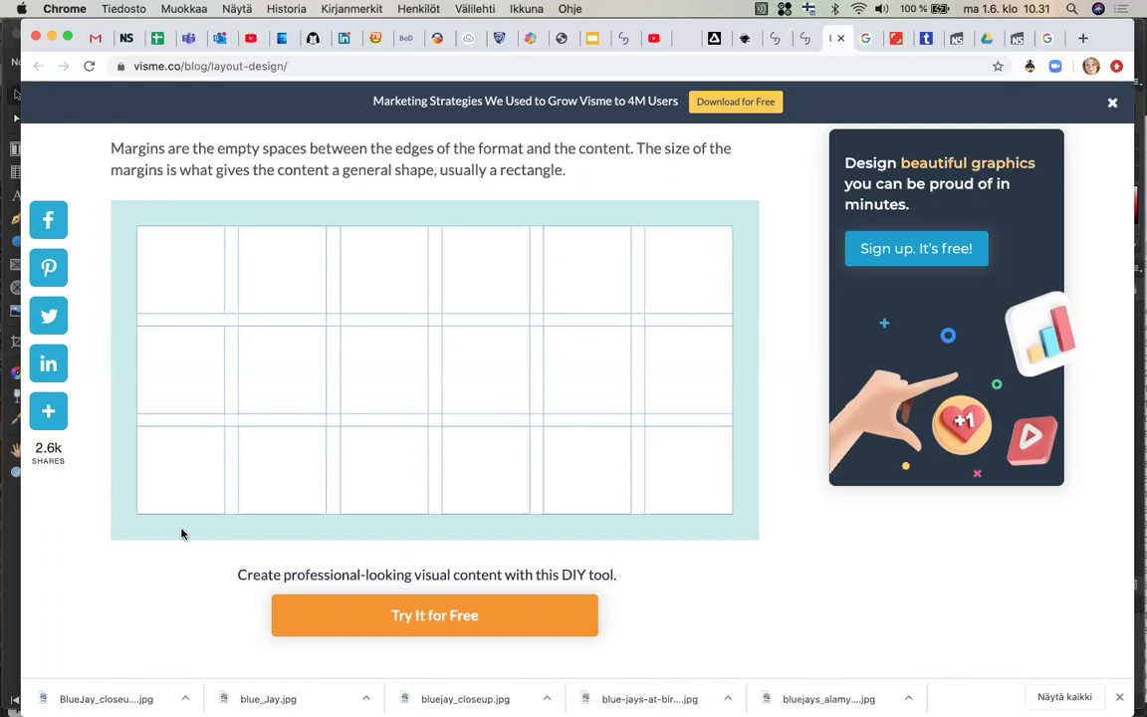
# Scroll past the Flowlines explanation and its banded grid until the Modules heading appears
pyautogui.scroll(-3, 222, 435)
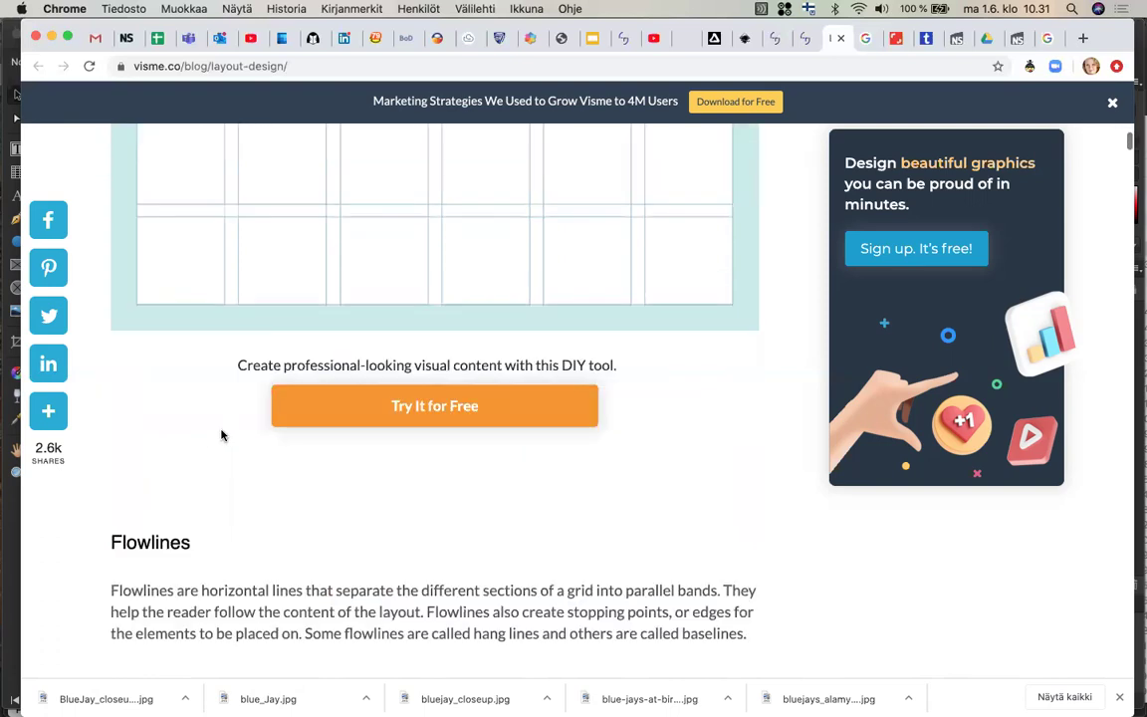
pyautogui.scroll(5, 222, 435)
pyautogui.scroll(2, 222, 435)
pyautogui.scroll(-10, 222, 435)
pyautogui.scroll(5, 222, 435)
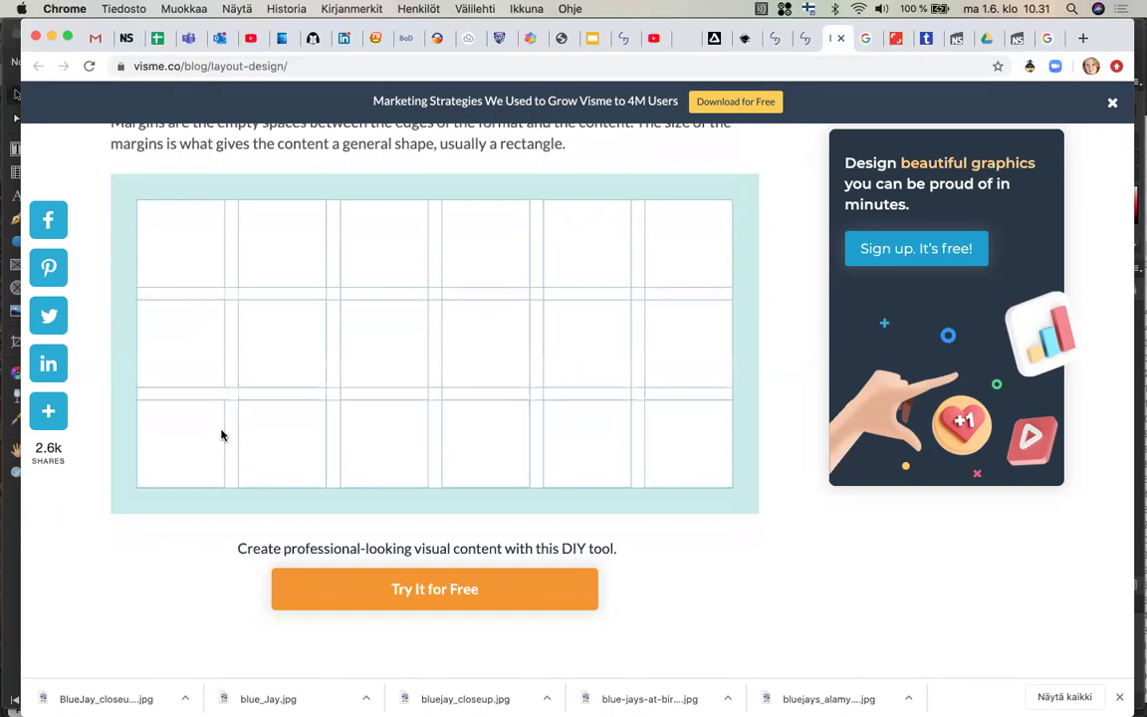
pyautogui.scroll(-3, 222, 435)
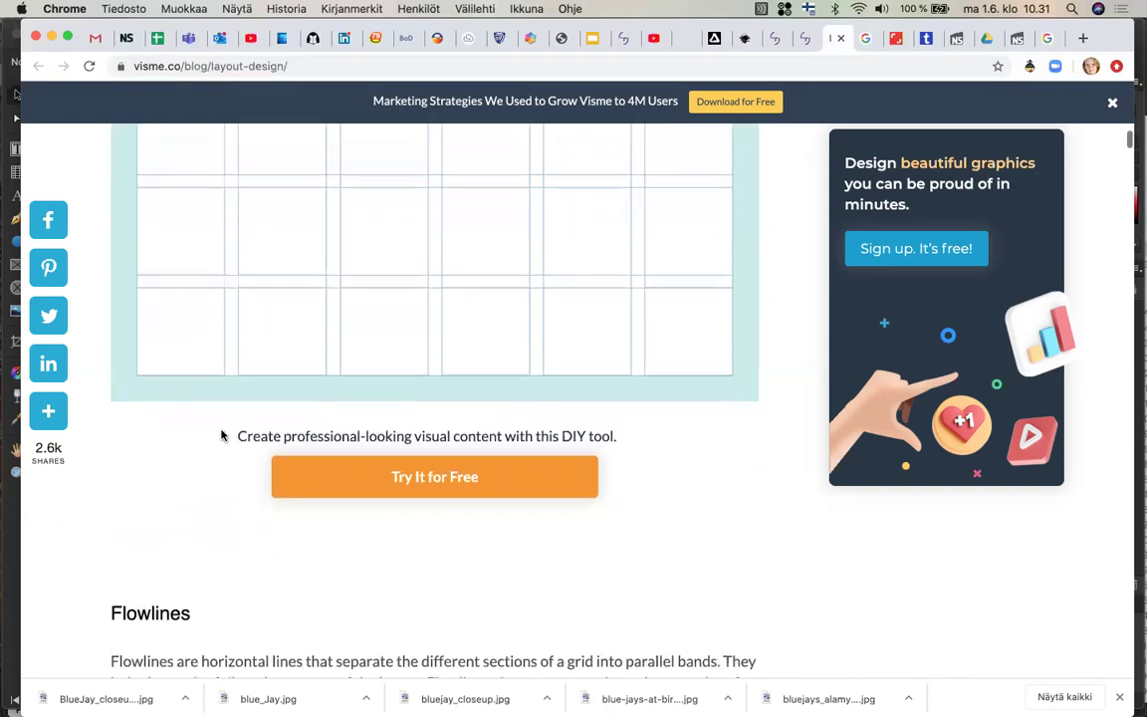
pyautogui.scroll(-2, 222, 435)
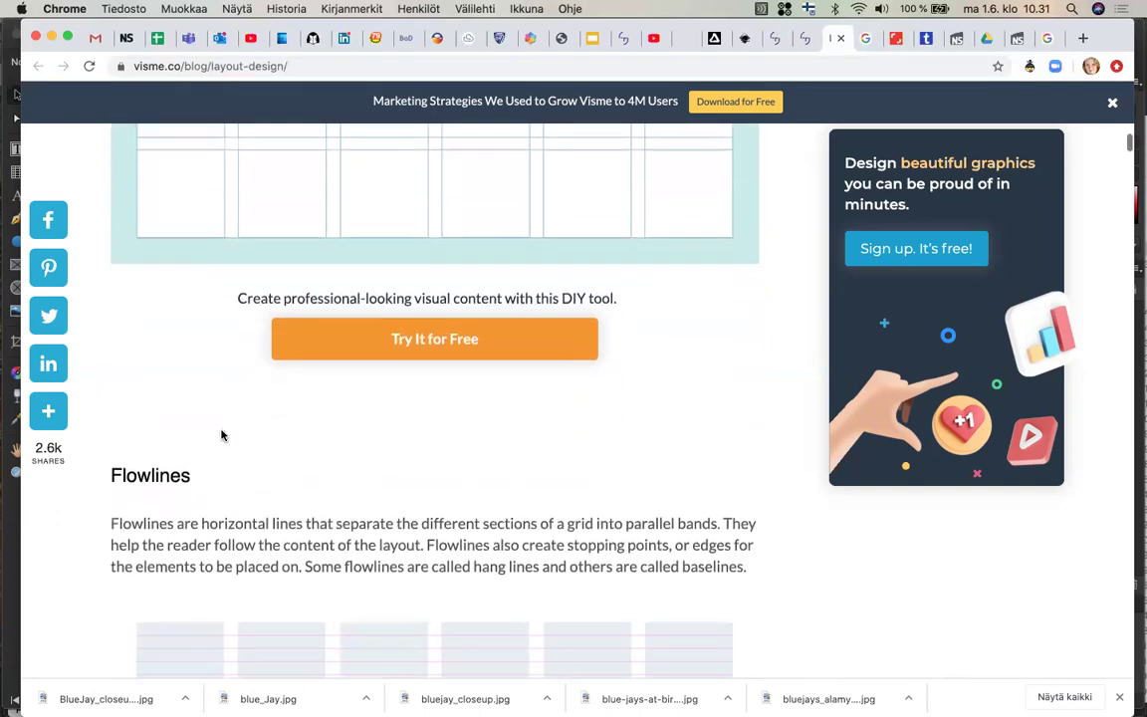
pyautogui.scroll(-5, 222, 435)
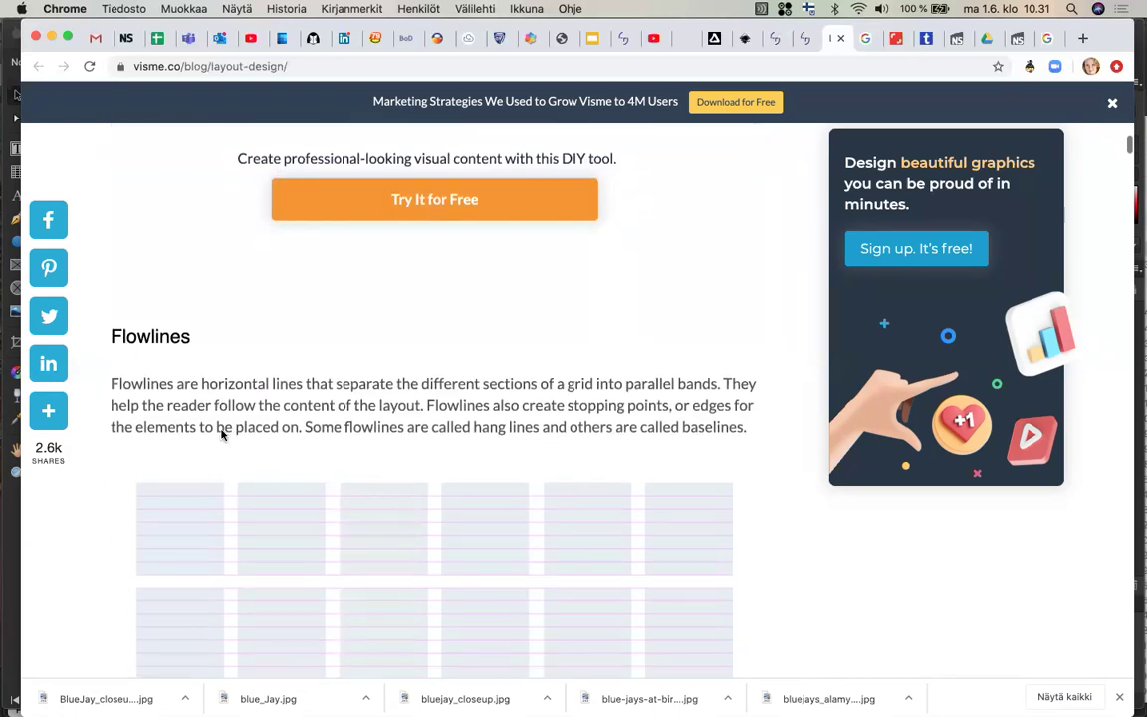
pyautogui.scroll(-2, 222, 435)
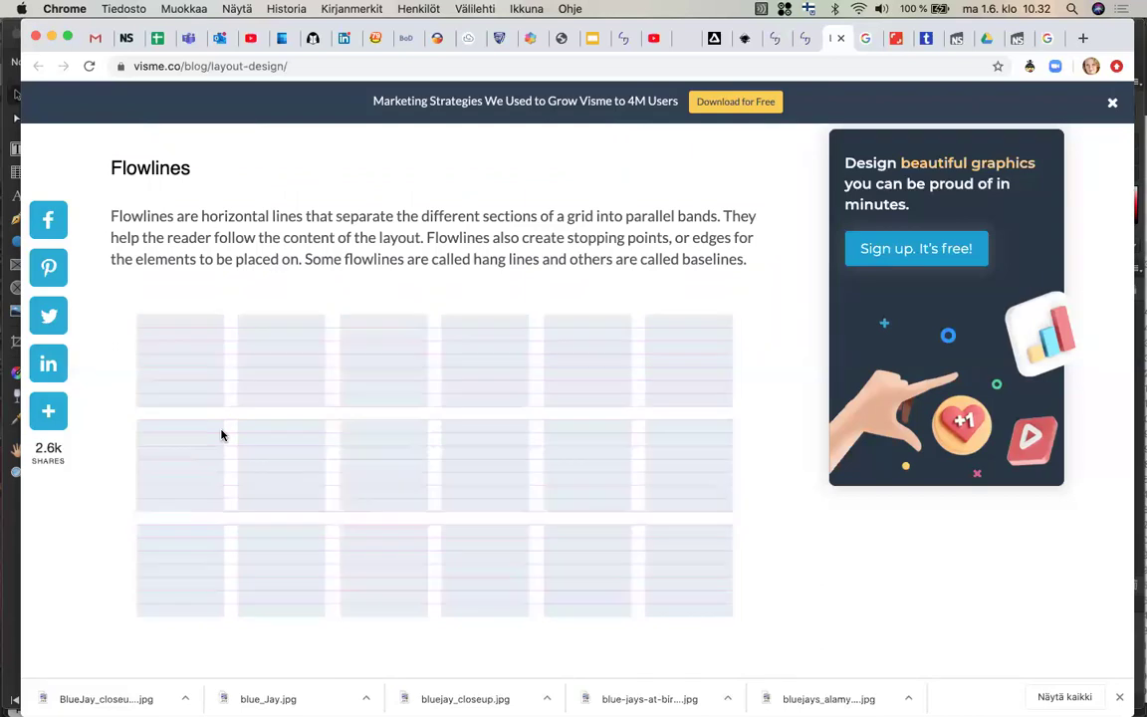
pyautogui.scroll(-3, 221, 435)
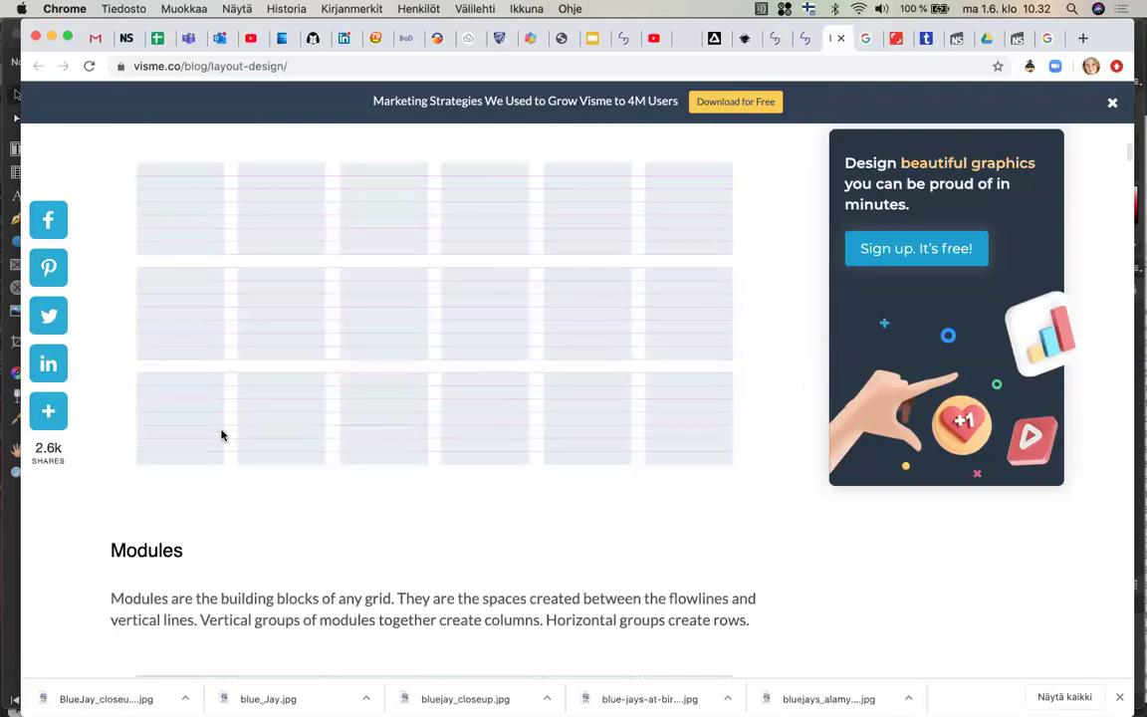
pyautogui.scroll(-3, 222, 435)
pyautogui.scroll(-1, 222, 434)
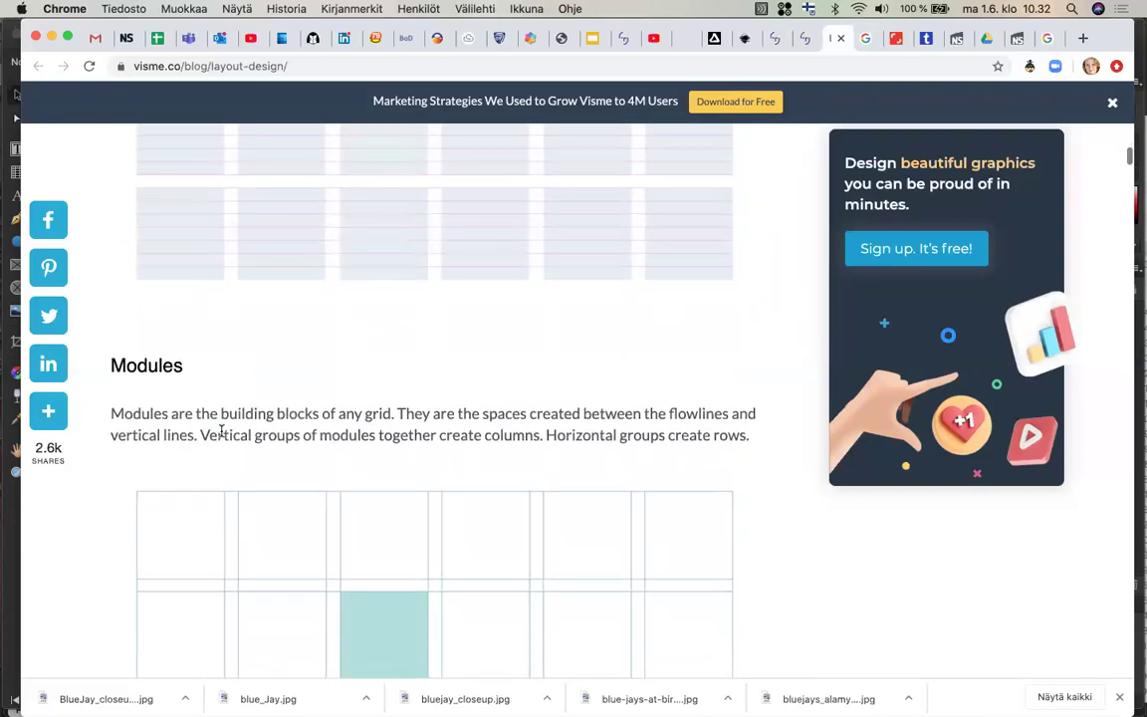
# Show the whole Modules grid with its shaded module, down to the Spatial Zones or Regions heading
pyautogui.scroll(-4, 222, 435)
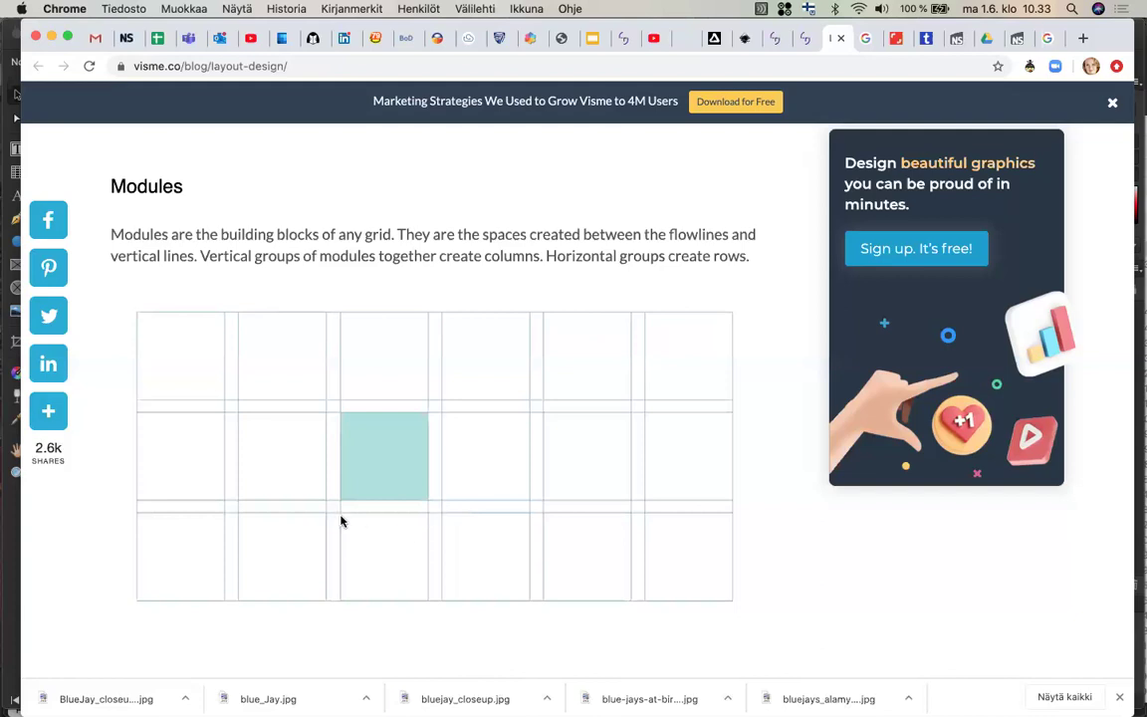
pyautogui.scroll(-1, 341, 520)
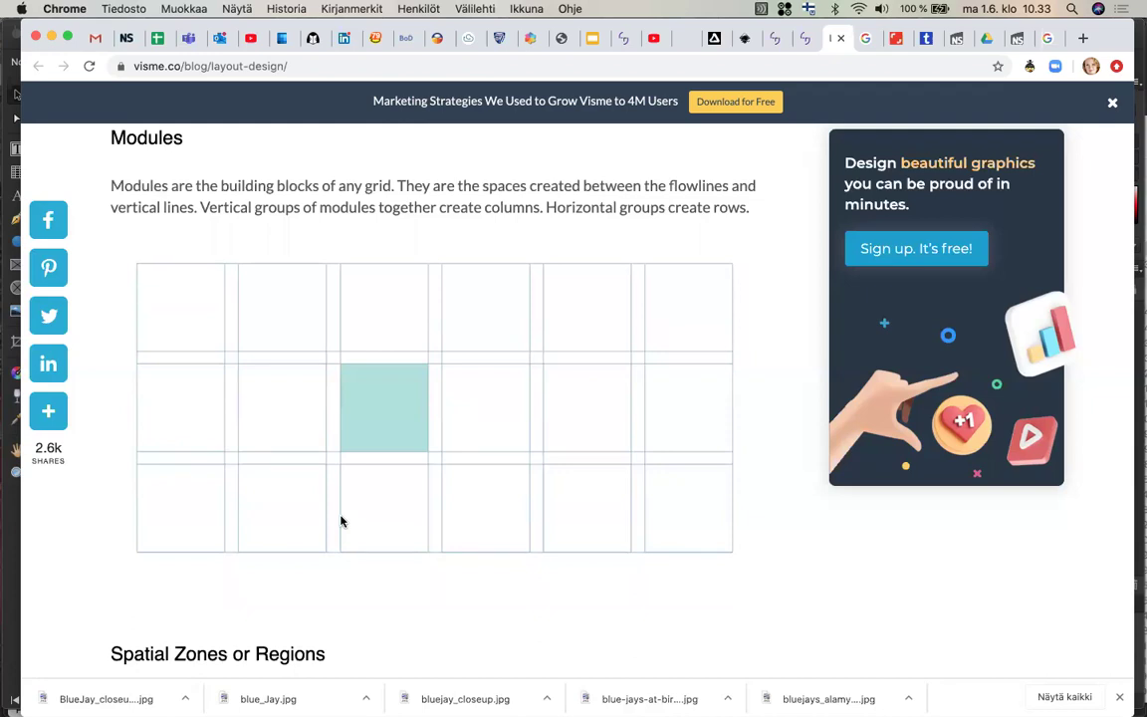
# In a new tab, go to wikipedia.org and open the Jan Tschichold article by searching 'jan tsch'
pyautogui.press('super+t')
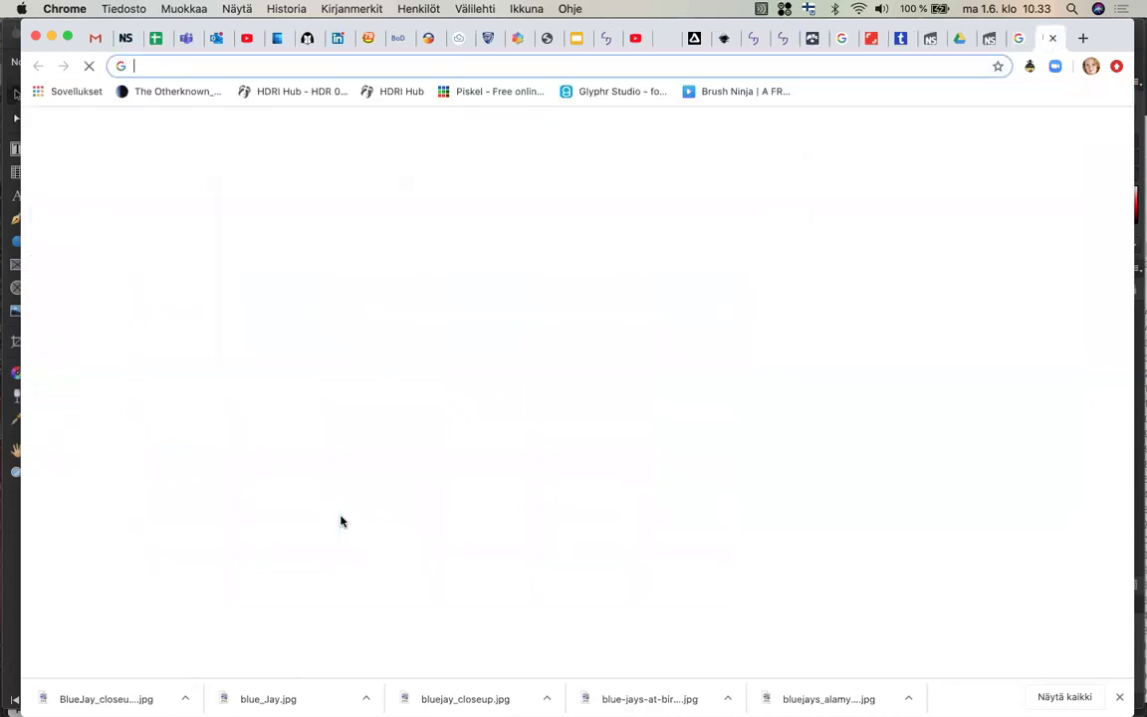
pyautogui.write('wiki')
pyautogui.press('Return')
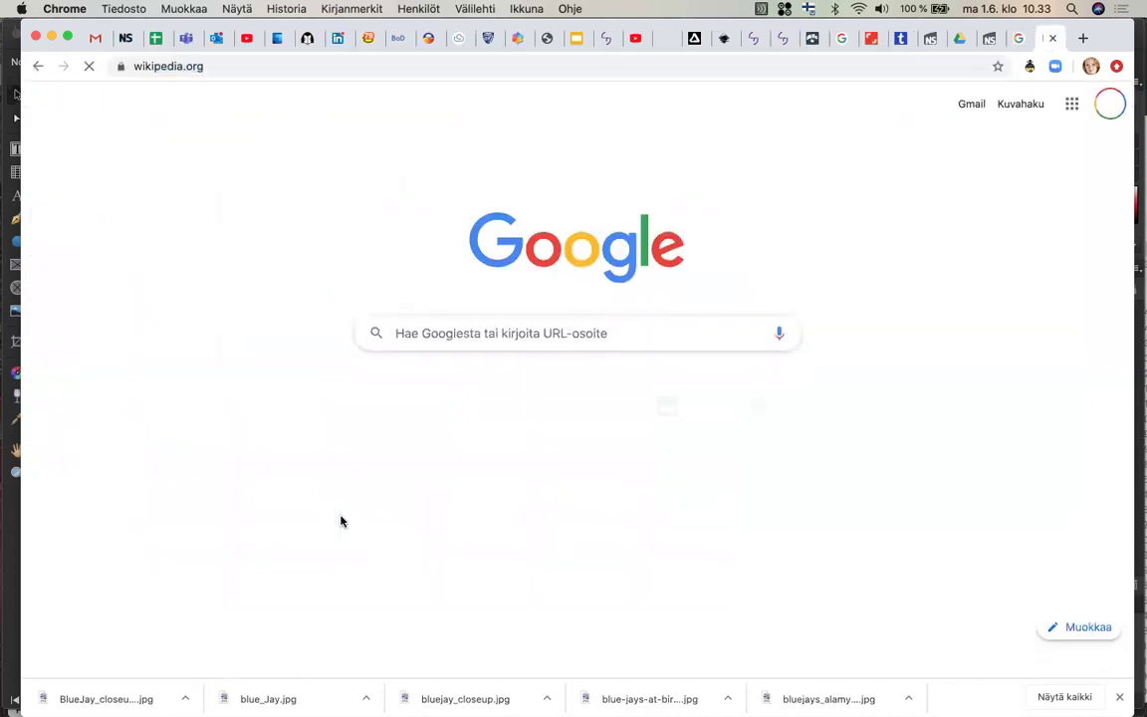
pyautogui.write('j')
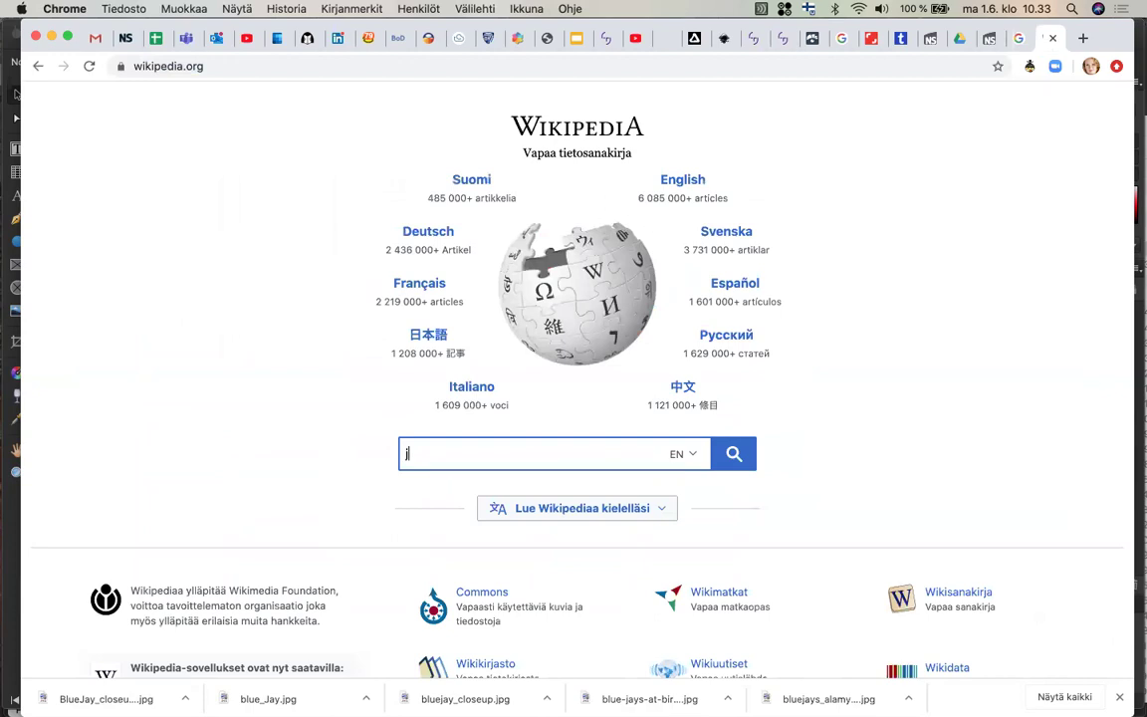
pyautogui.write('an tsch')
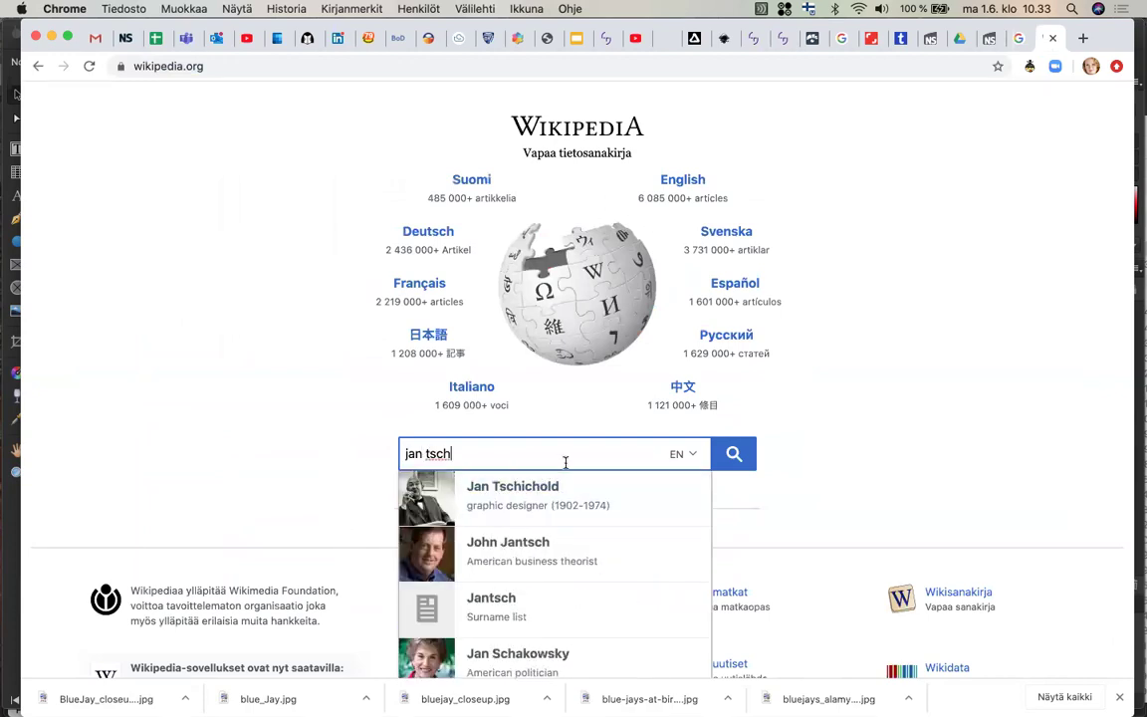
pyautogui.click(519, 517)
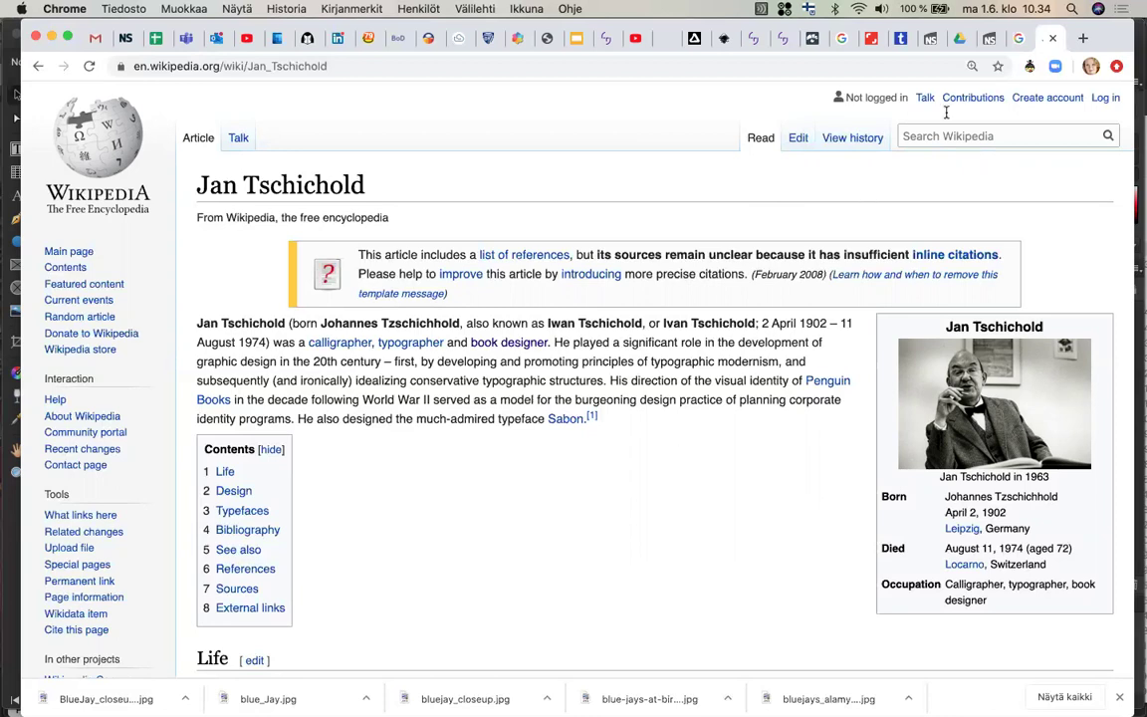
pyautogui.moveTo(3, 468)
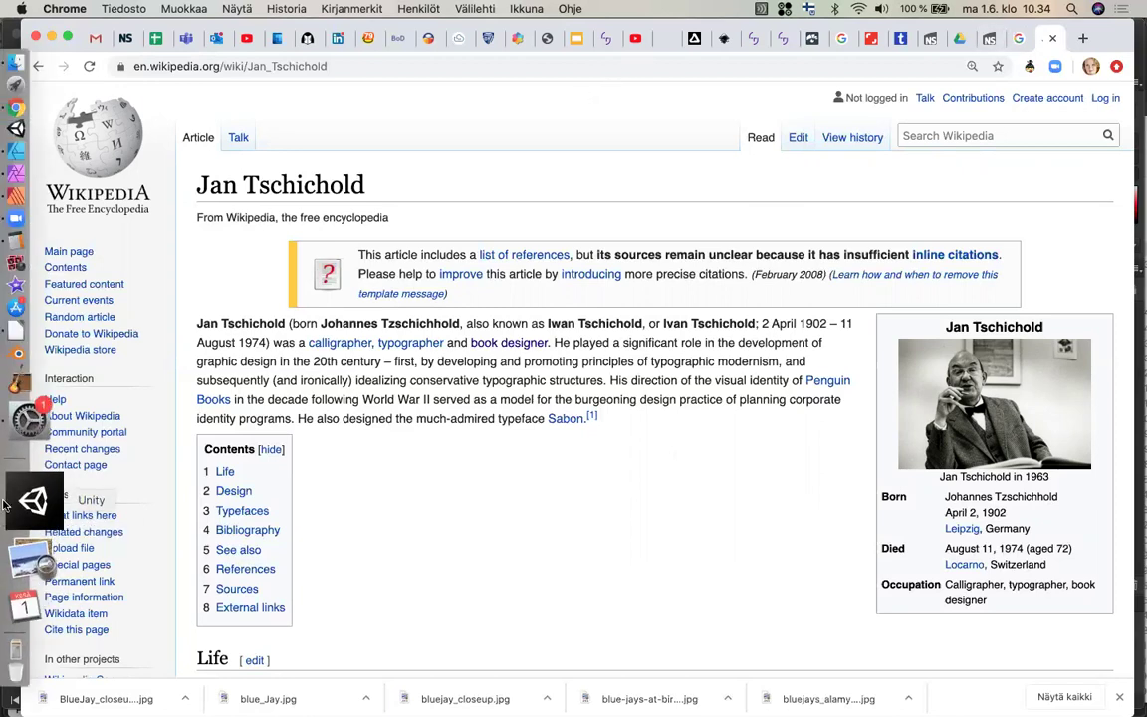
# Switch back from the Shutterstock tab to the Visme layout-design article
pyautogui.click(872, 40)
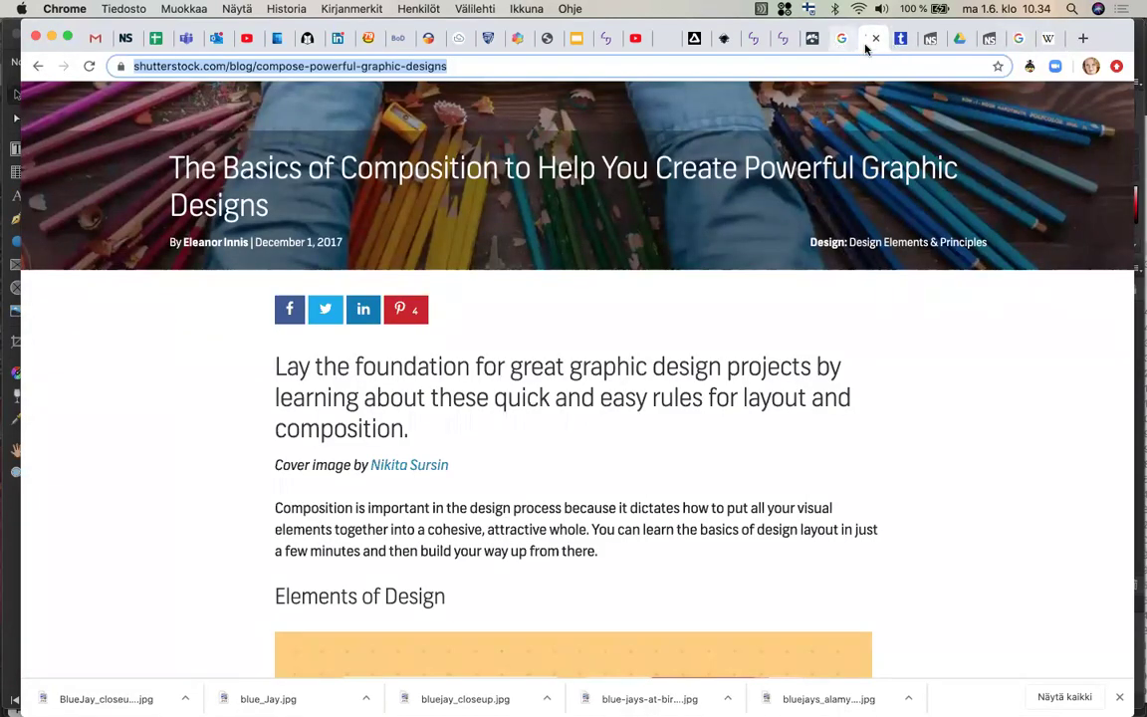
pyautogui.click(811, 40)
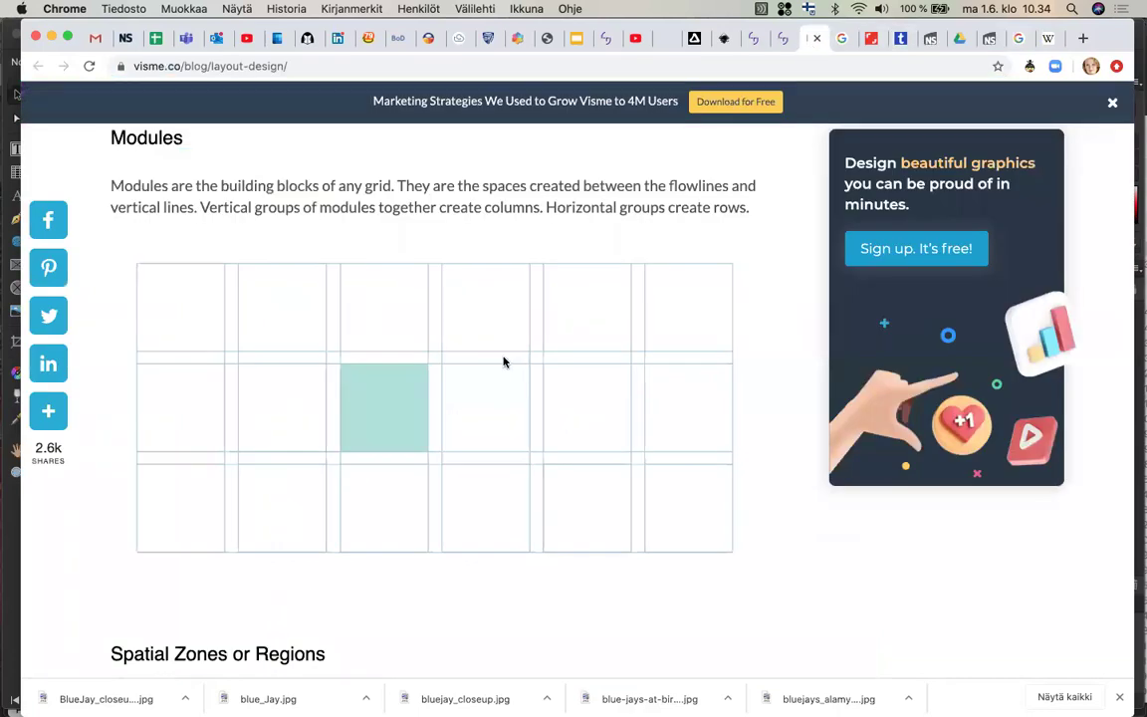
pyautogui.scroll(-5, 504, 362)
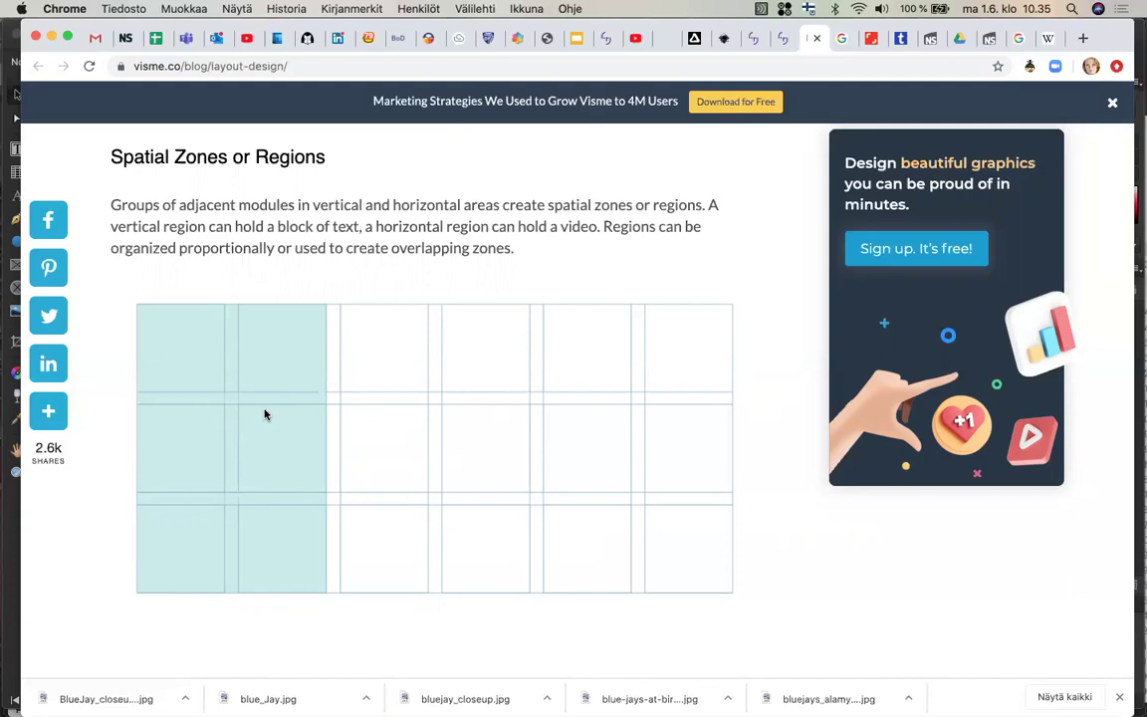
# Read down through the Spatial Zones, Columns and Rows sections to Gutters
pyautogui.scroll(-3, 265, 414)
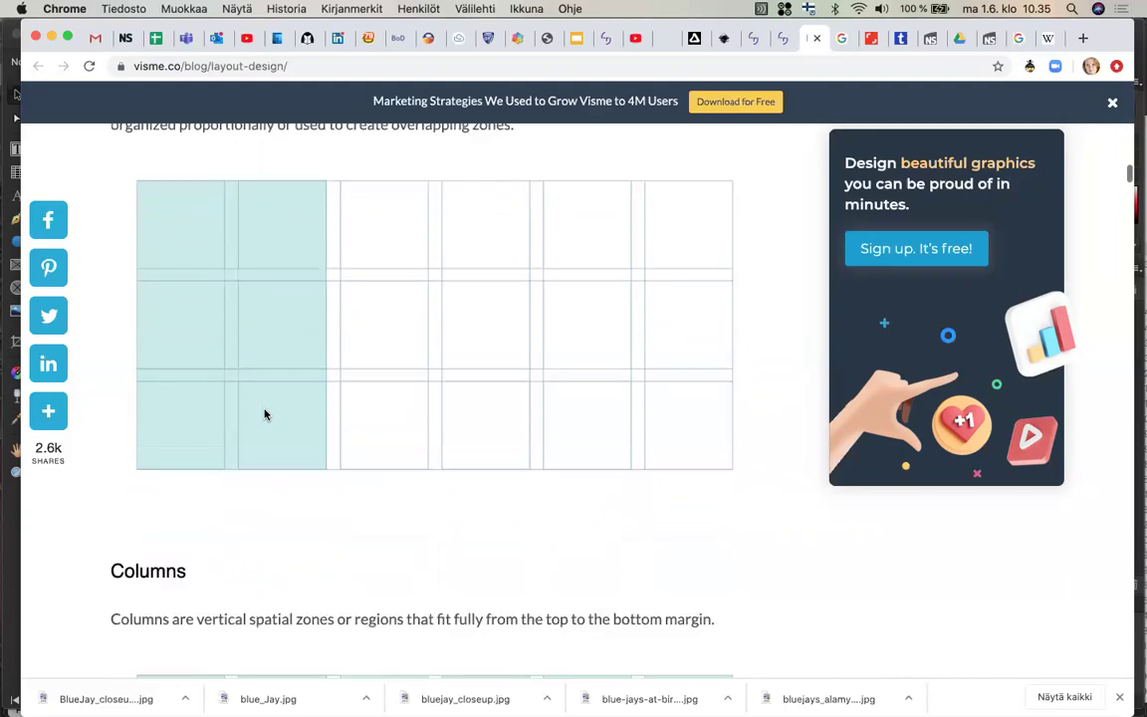
pyautogui.scroll(-5, 264, 414)
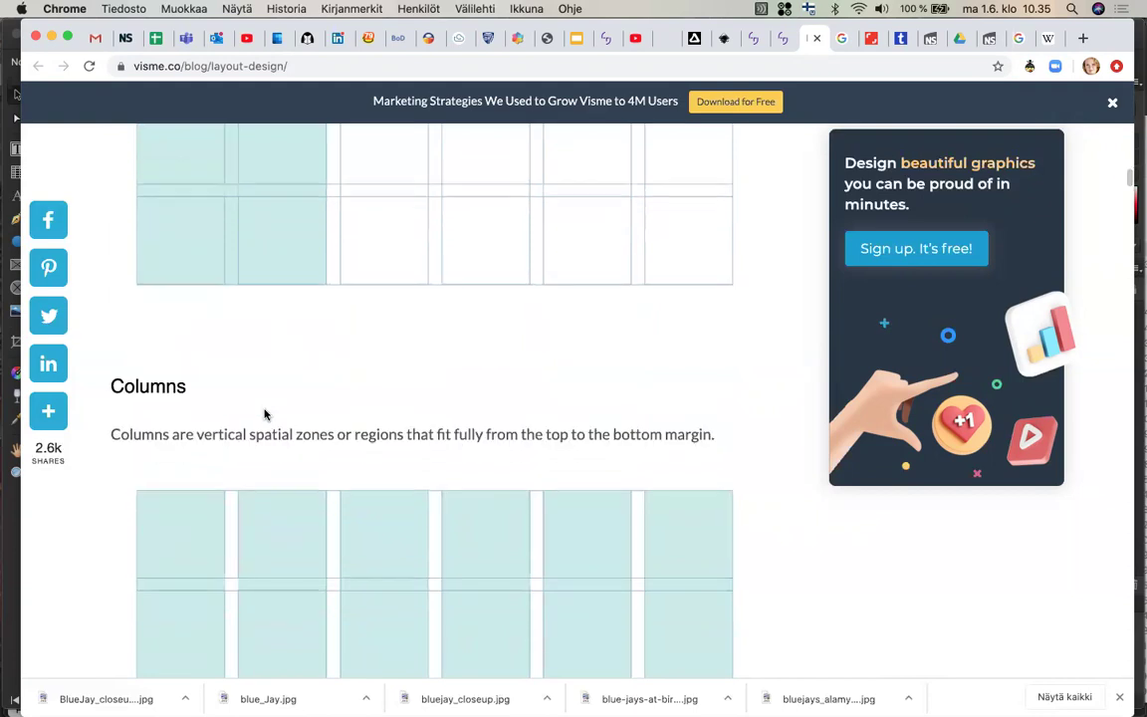
pyautogui.scroll(-1, 265, 414)
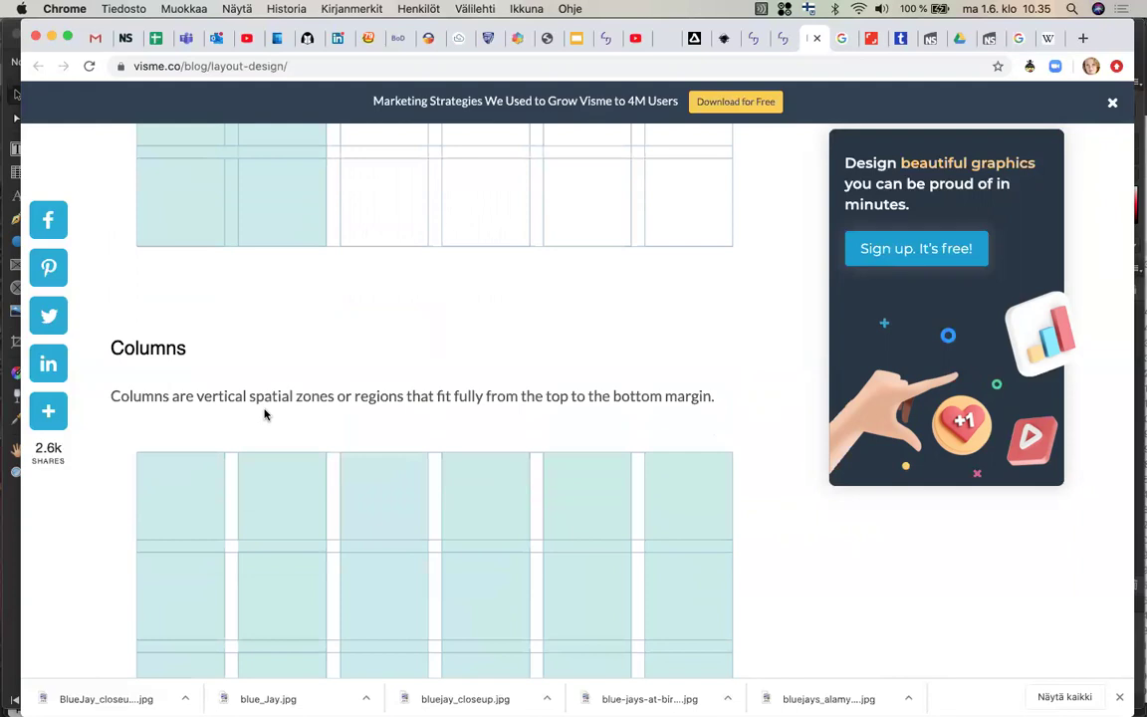
pyautogui.scroll(-3, 265, 414)
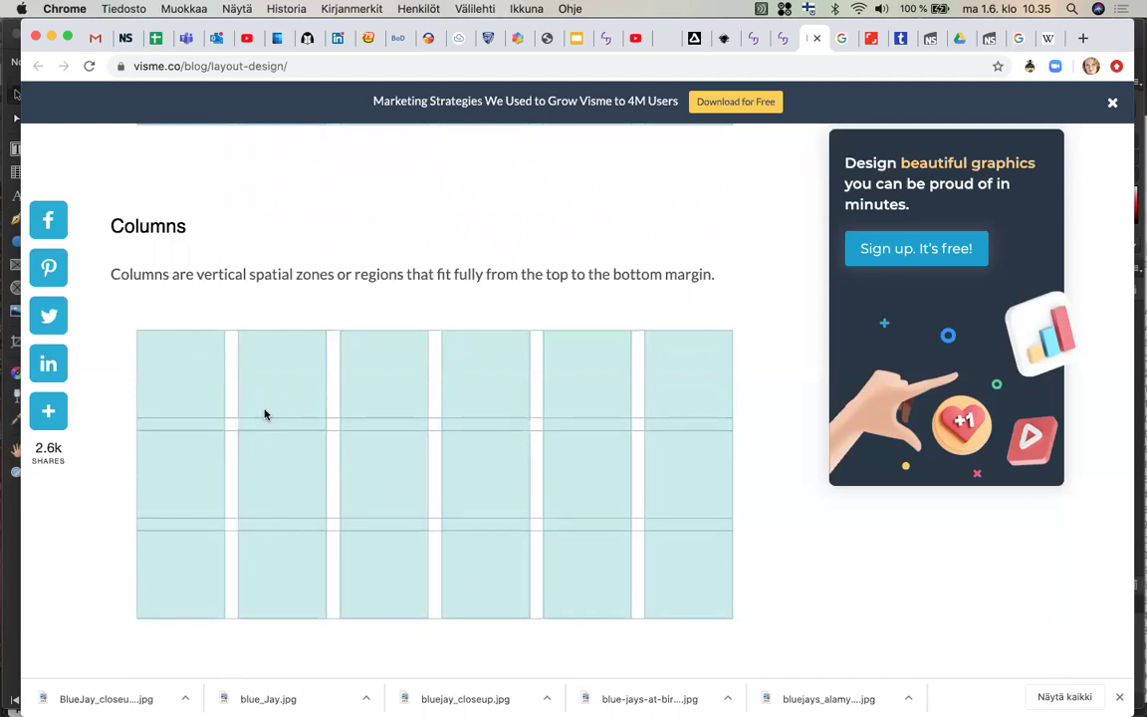
pyautogui.scroll(-1, 264, 414)
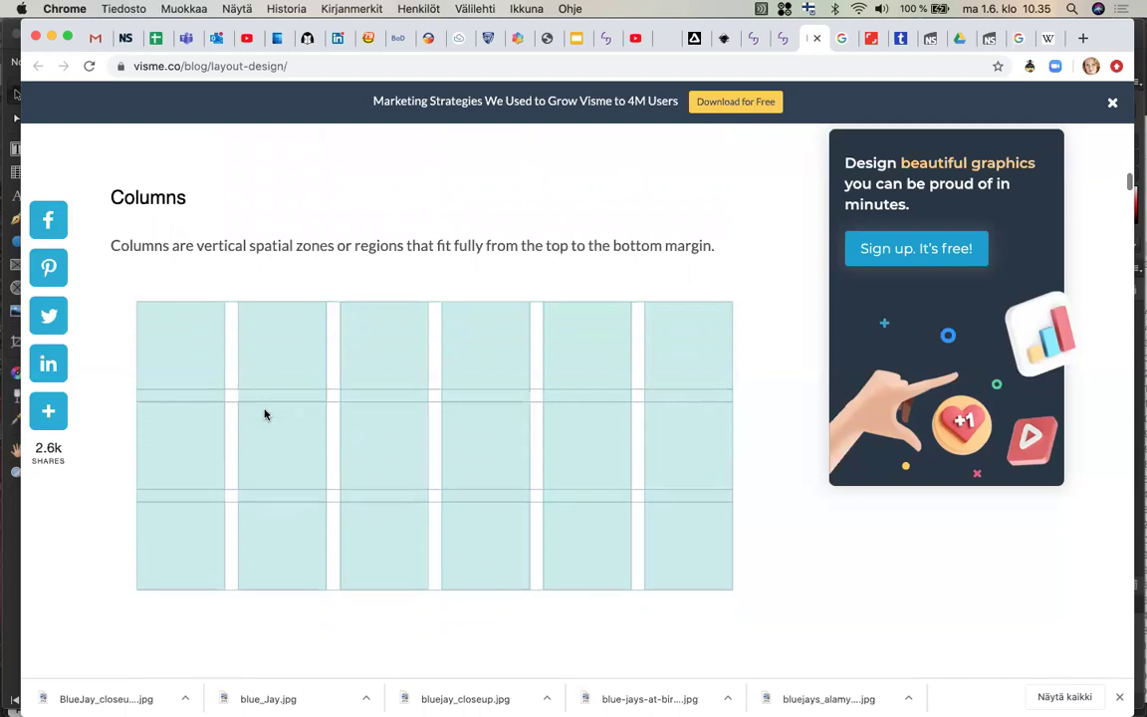
pyautogui.scroll(-3, 265, 414)
pyautogui.scroll(-2, 265, 414)
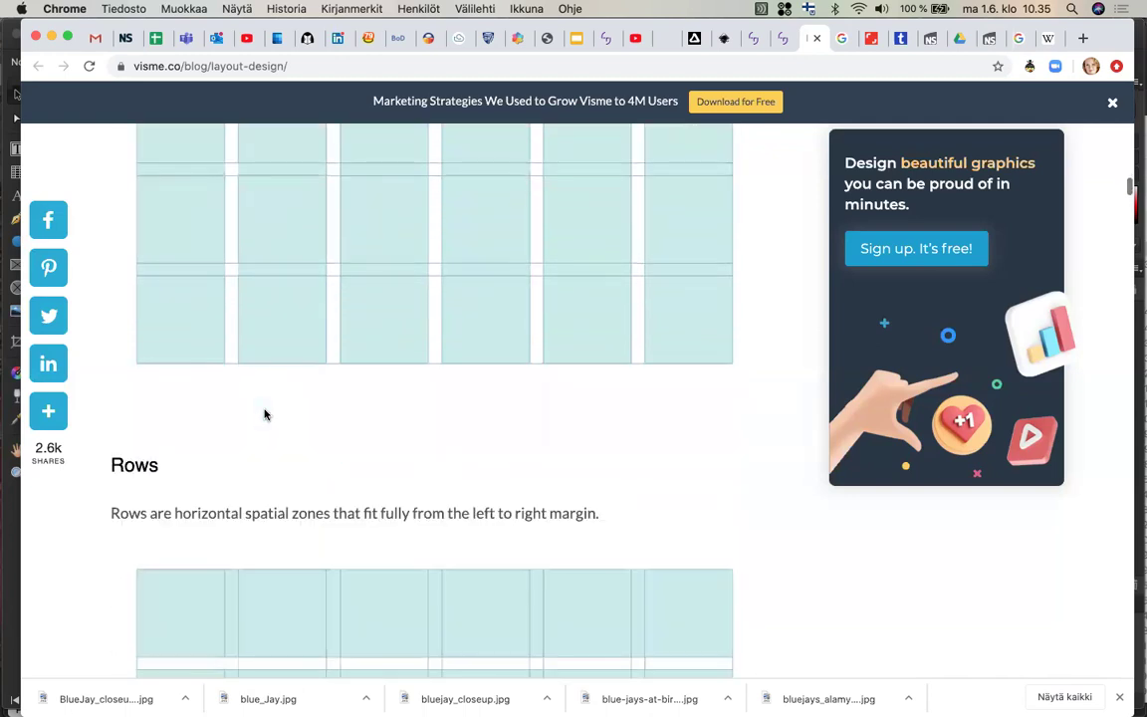
pyautogui.scroll(-5, 265, 414)
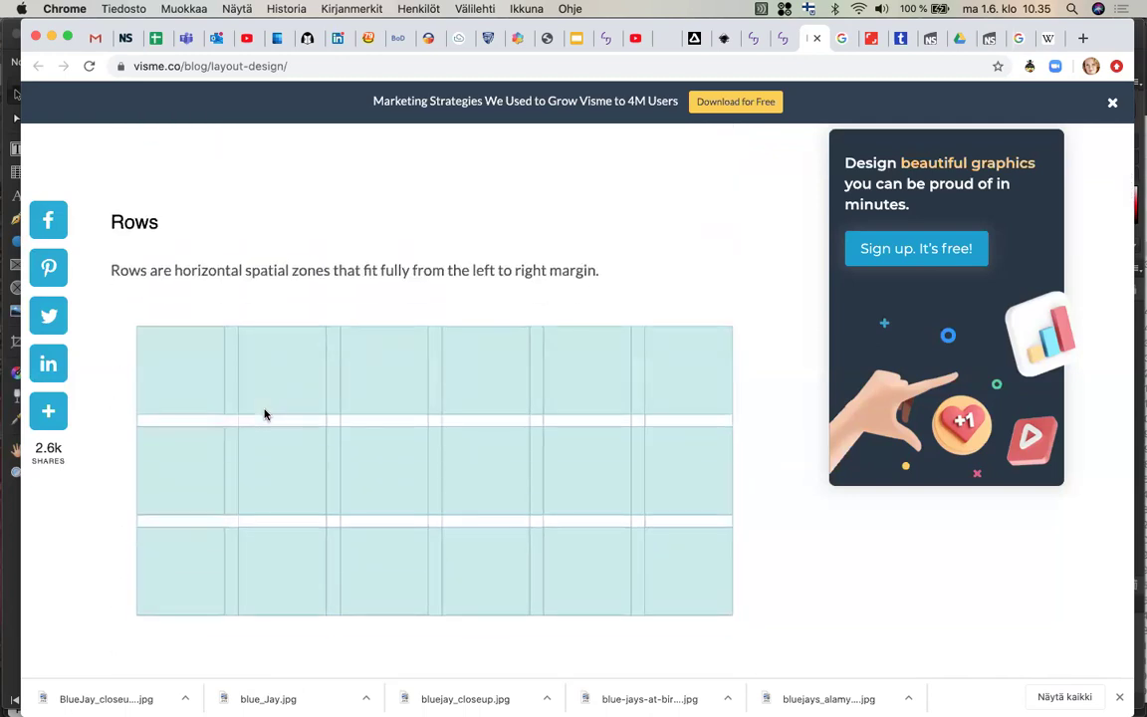
pyautogui.scroll(-1, 265, 414)
pyautogui.scroll(-1, 265, 414)
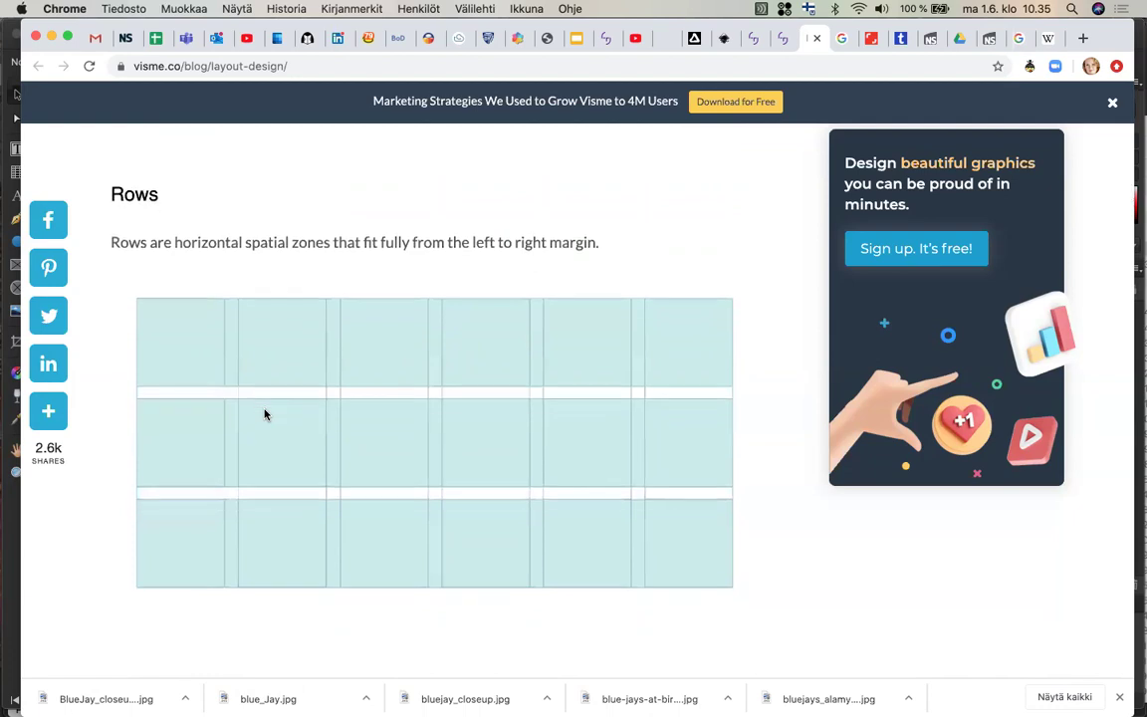
pyautogui.scroll(-9, 265, 414)
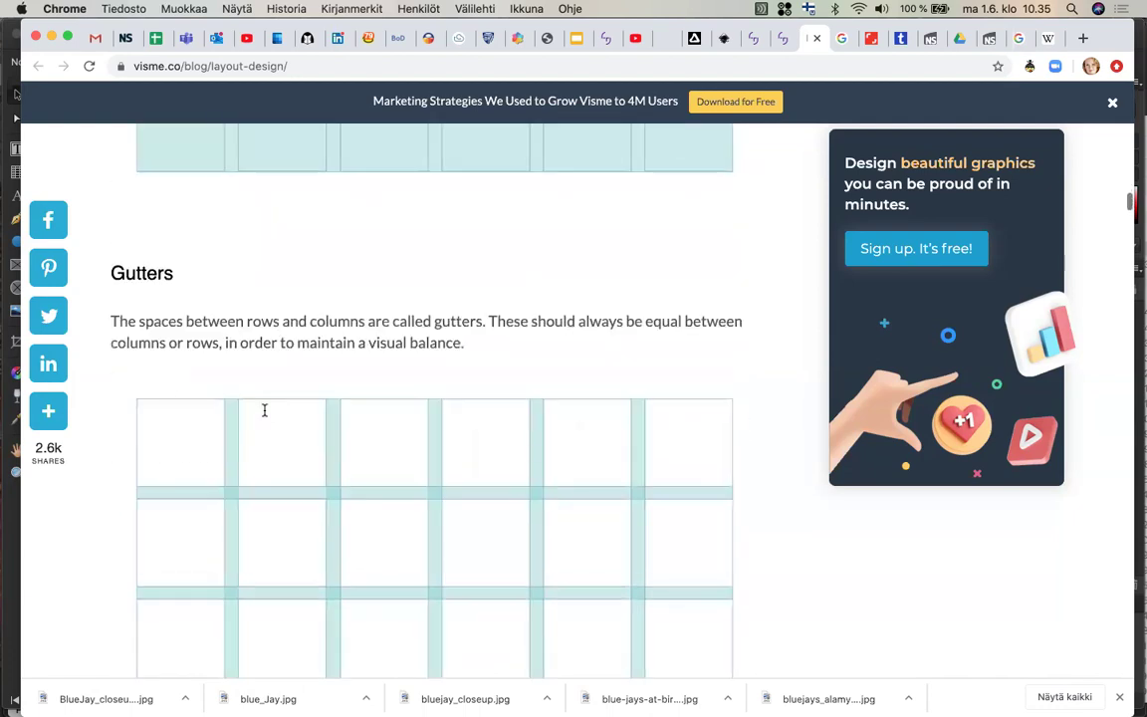
pyautogui.scroll(-6, 265, 412)
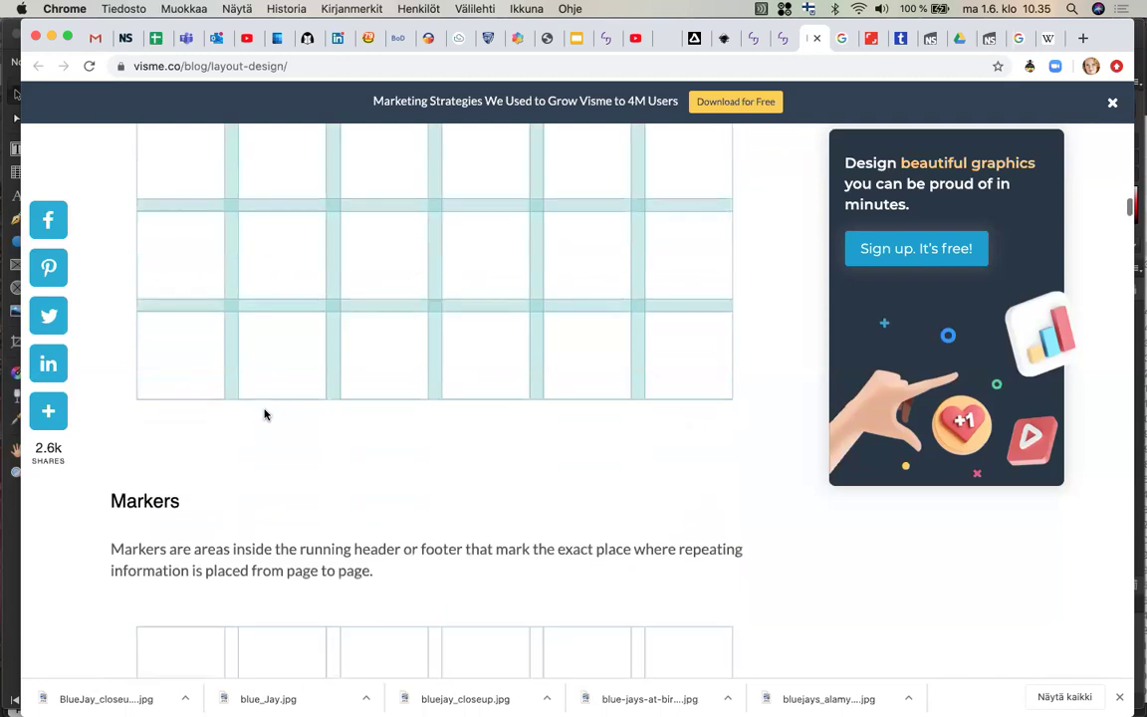
# Read past Markers, Types of Grids and the five-grid bullet list down to the Manuscript Grid heading
pyautogui.scroll(-8, 265, 414)
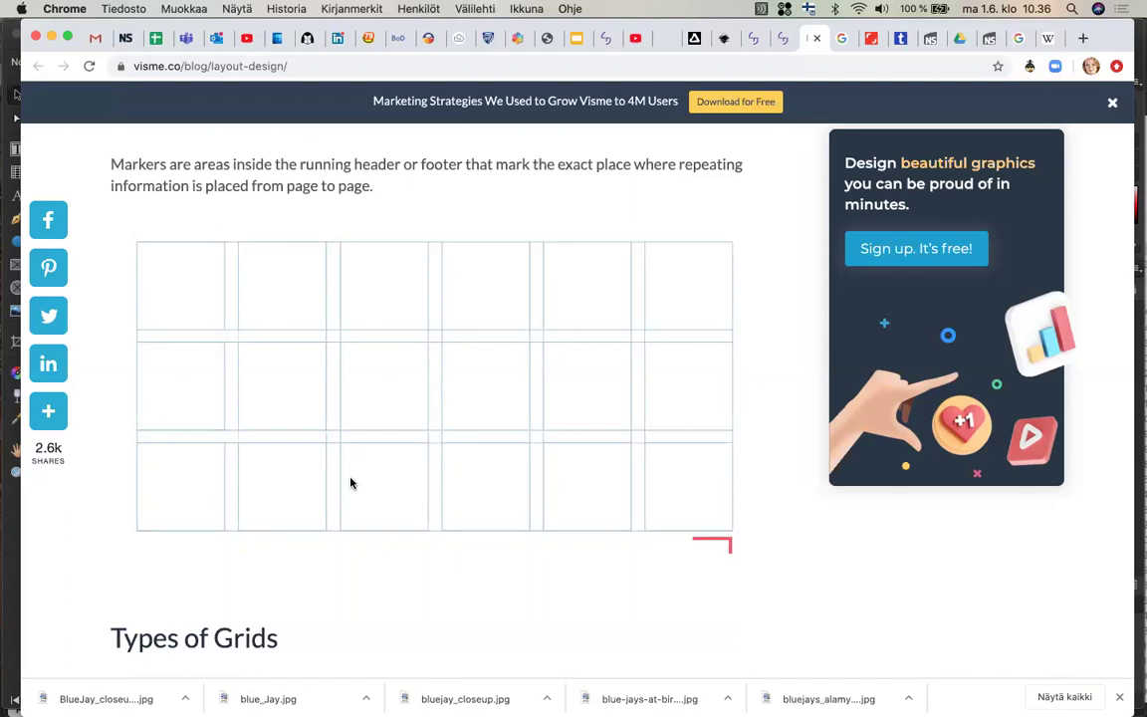
pyautogui.scroll(-3, 350, 483)
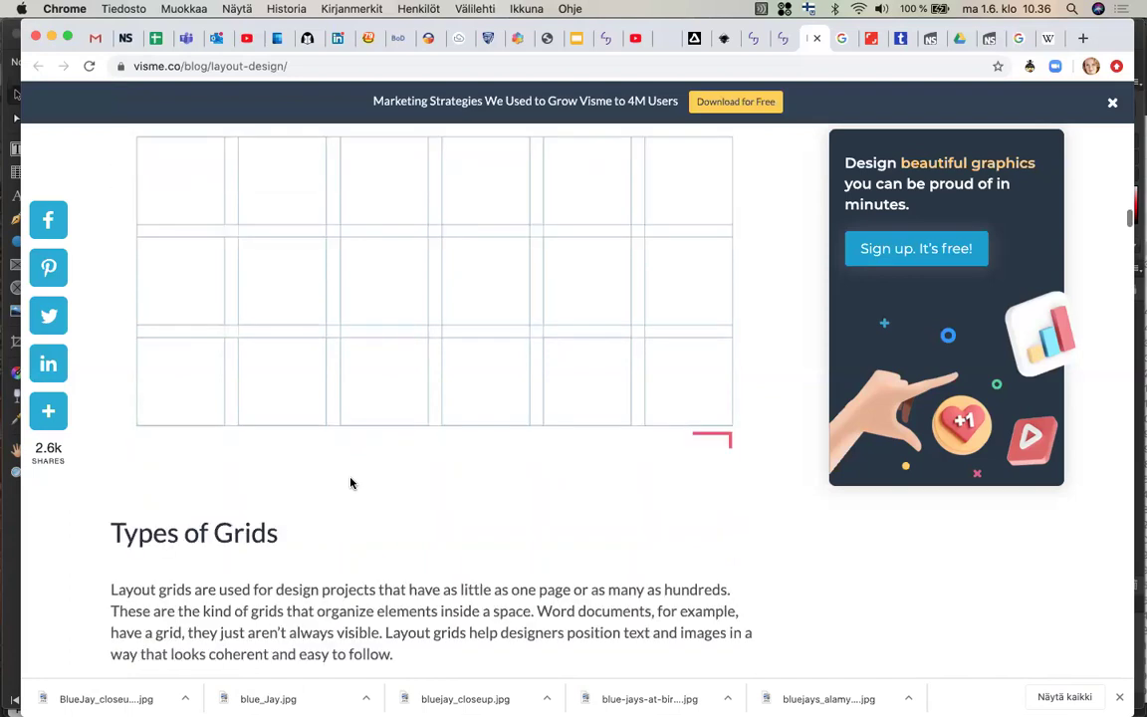
pyautogui.scroll(-5, 350, 482)
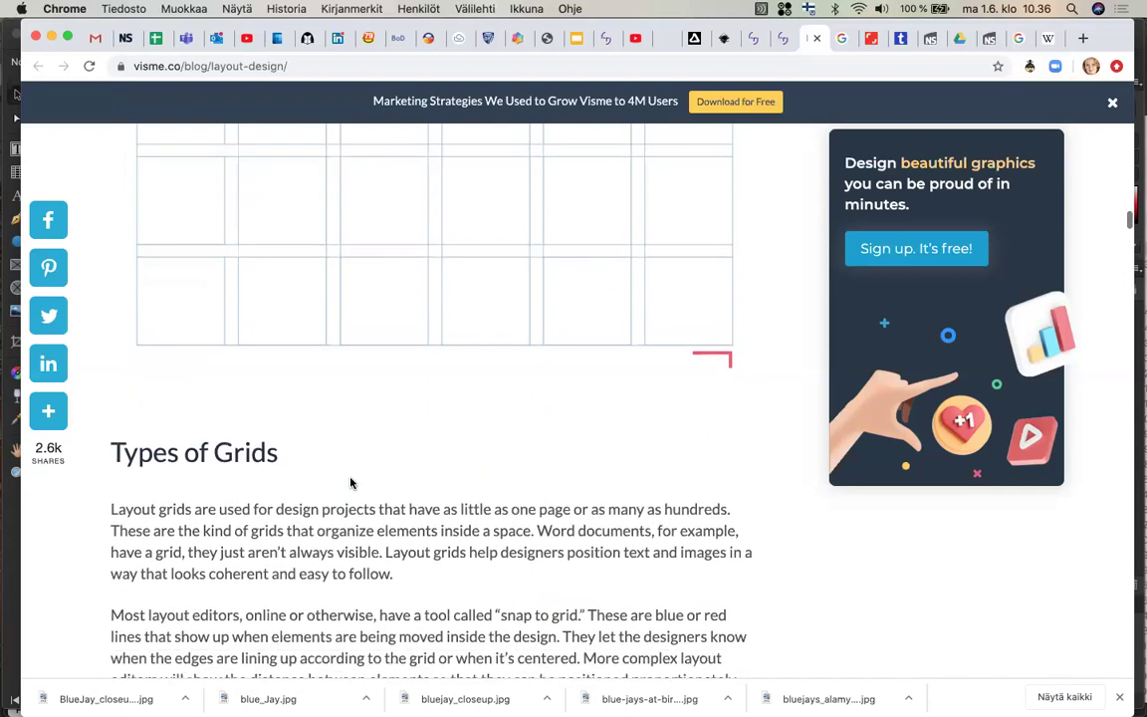
pyautogui.scroll(-3, 351, 483)
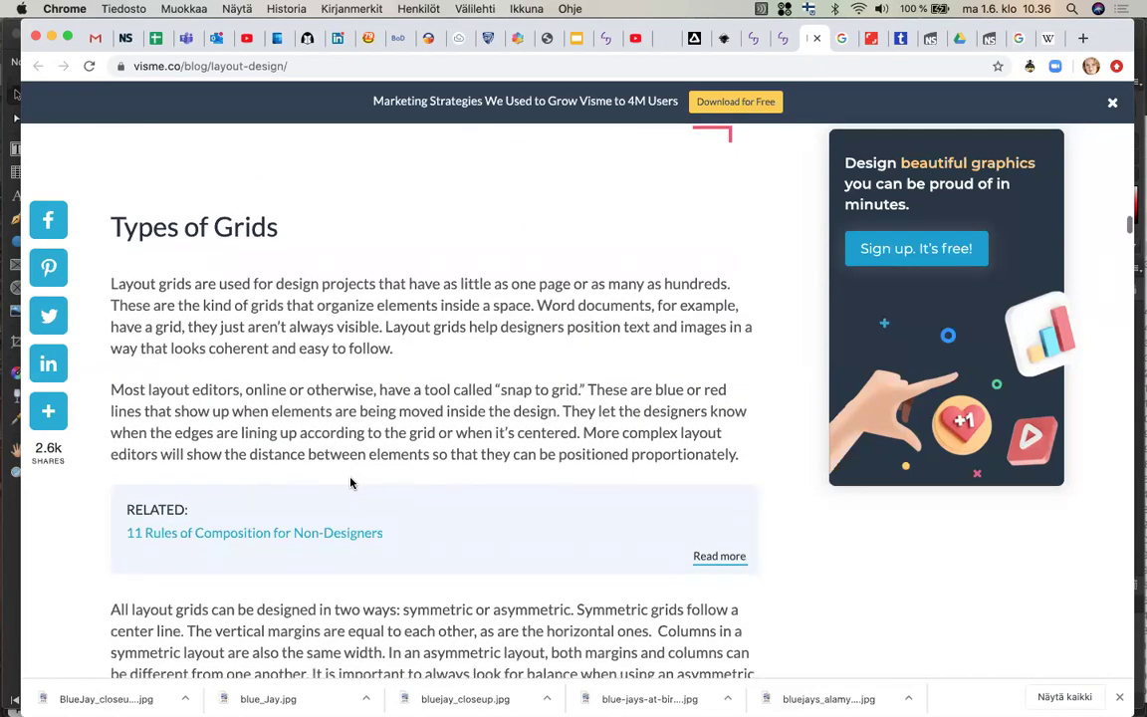
pyautogui.scroll(-3, 350, 480)
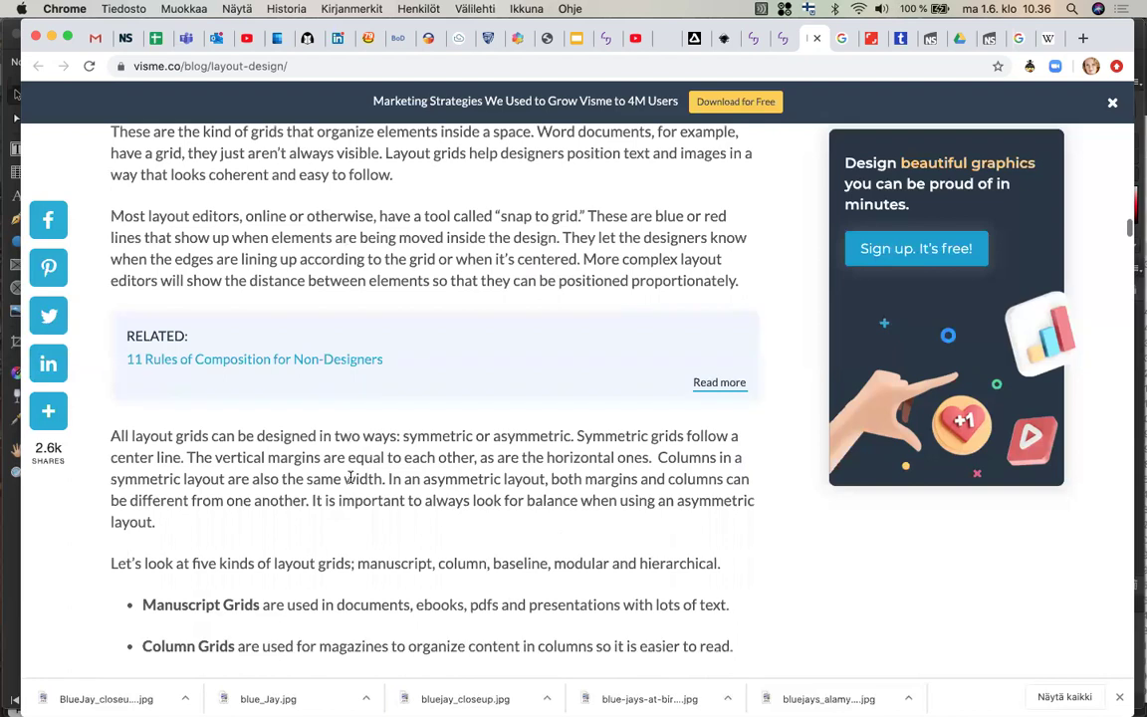
pyautogui.scroll(-2, 351, 483)
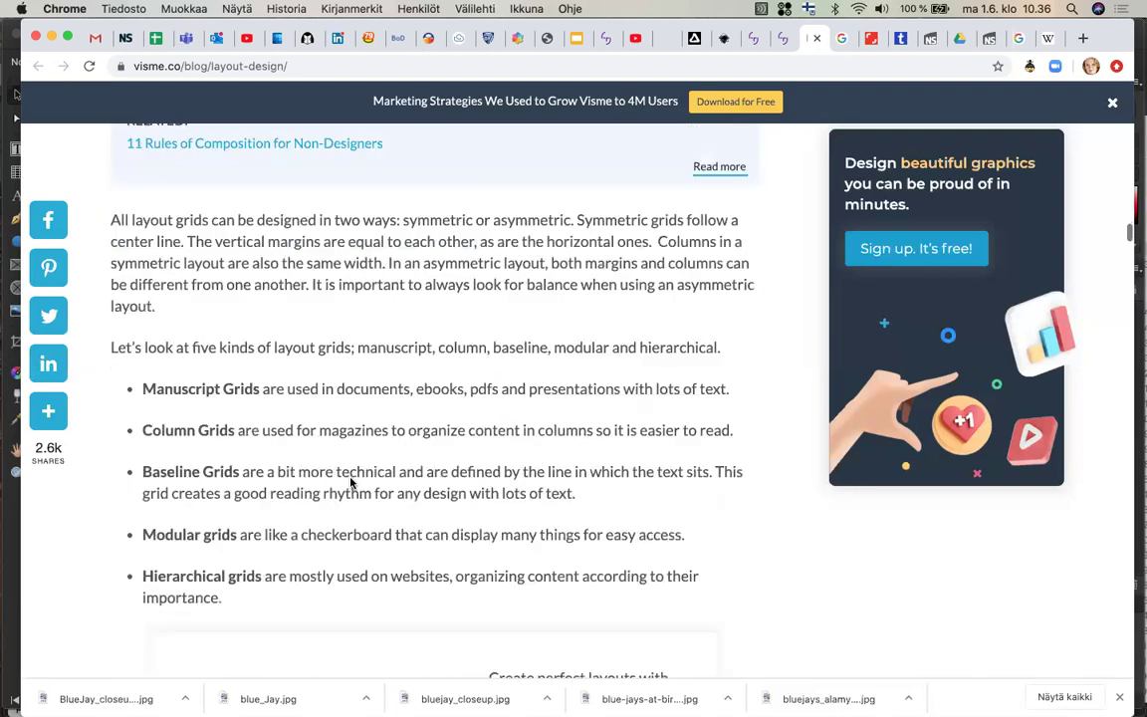
pyautogui.scroll(-1, 351, 483)
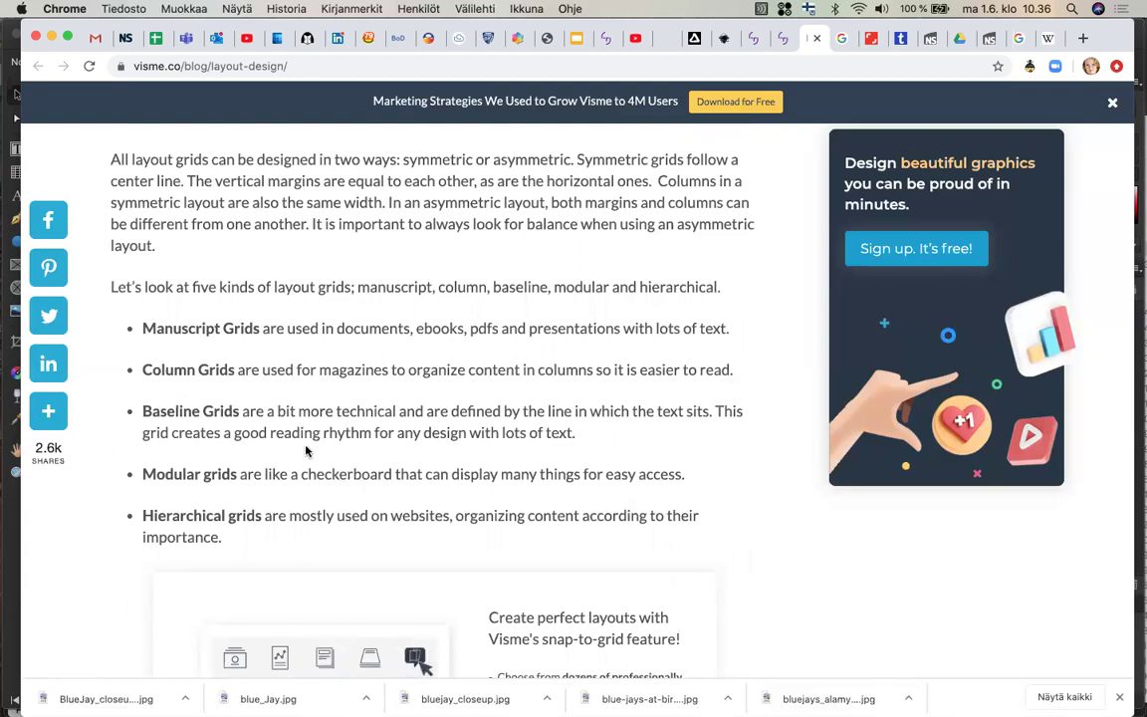
pyautogui.scroll(-5, 306, 451)
pyautogui.scroll(-2, 306, 451)
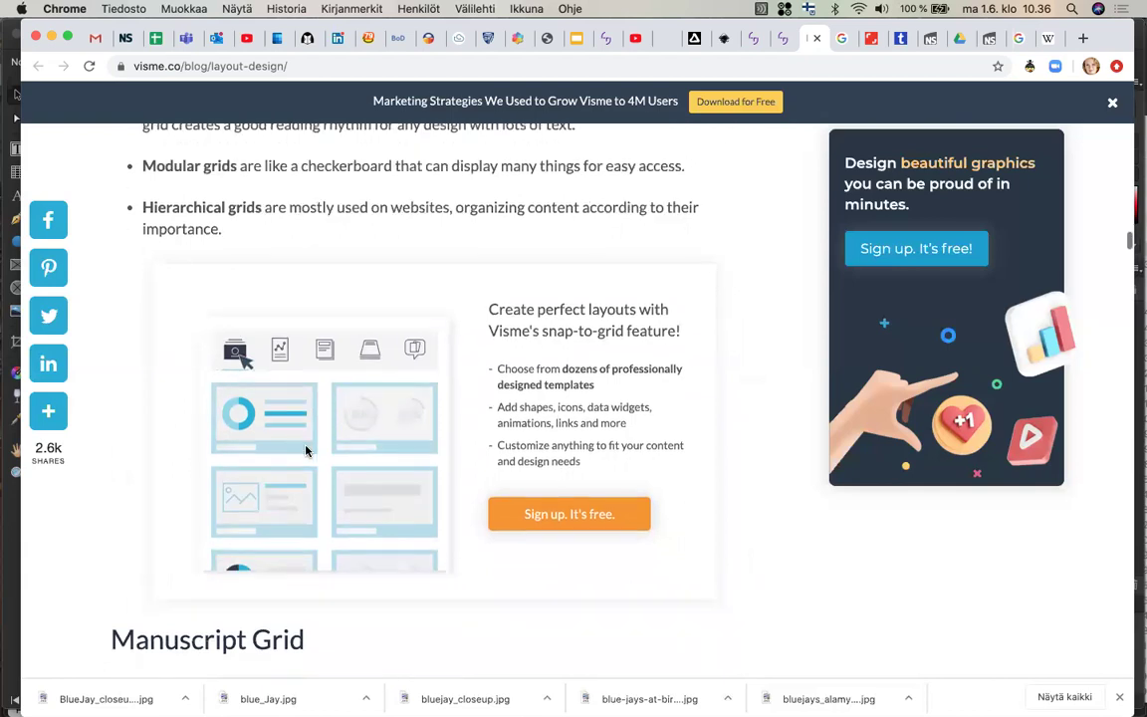
pyautogui.scroll(-10, 305, 451)
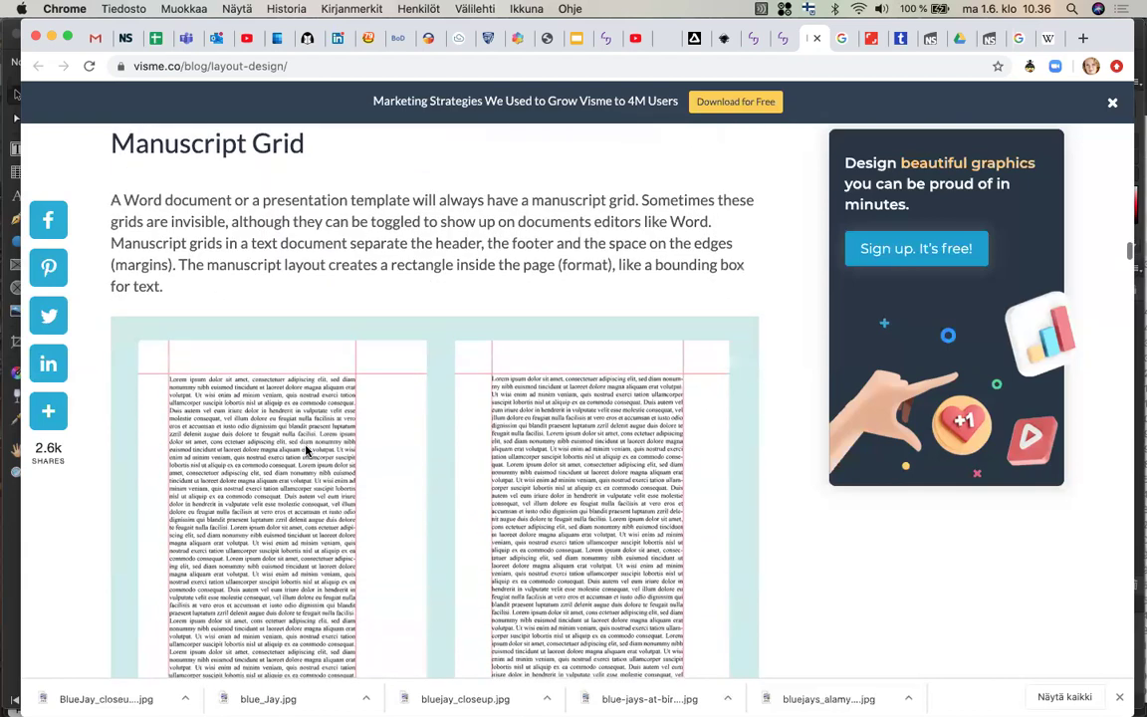
# Read down past the Symmetrical Manuscript Grid illustration to the Column Grid heading
pyautogui.scroll(-2, 305, 451)
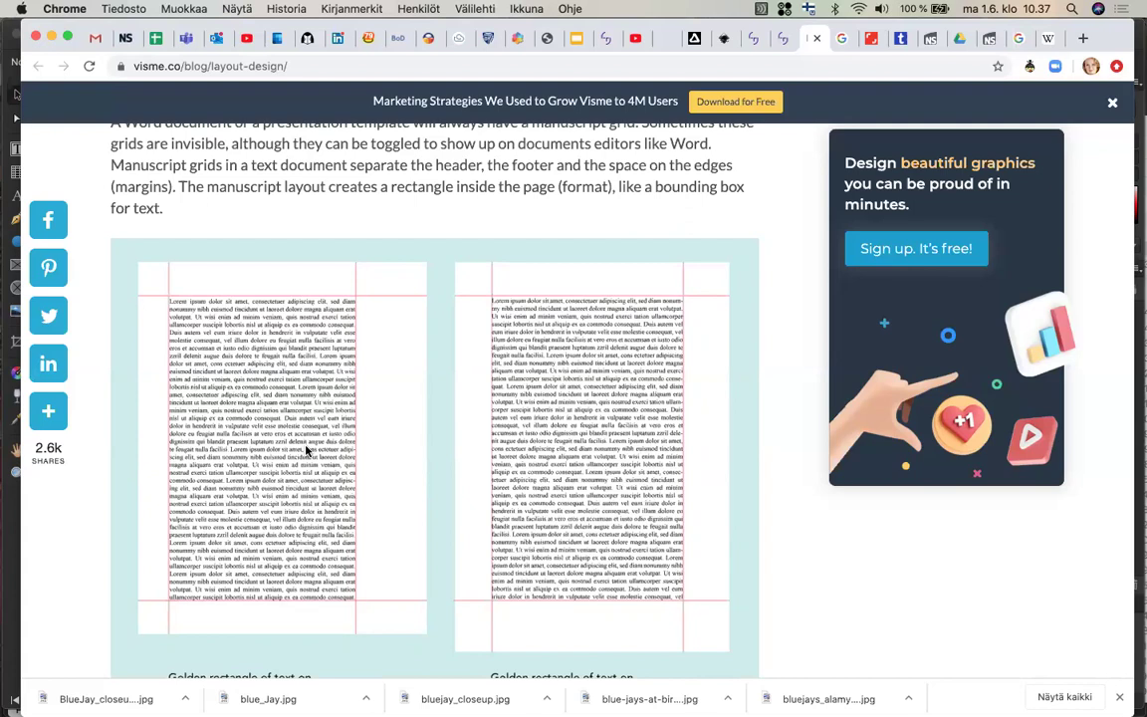
pyautogui.scroll(2, 306, 451)
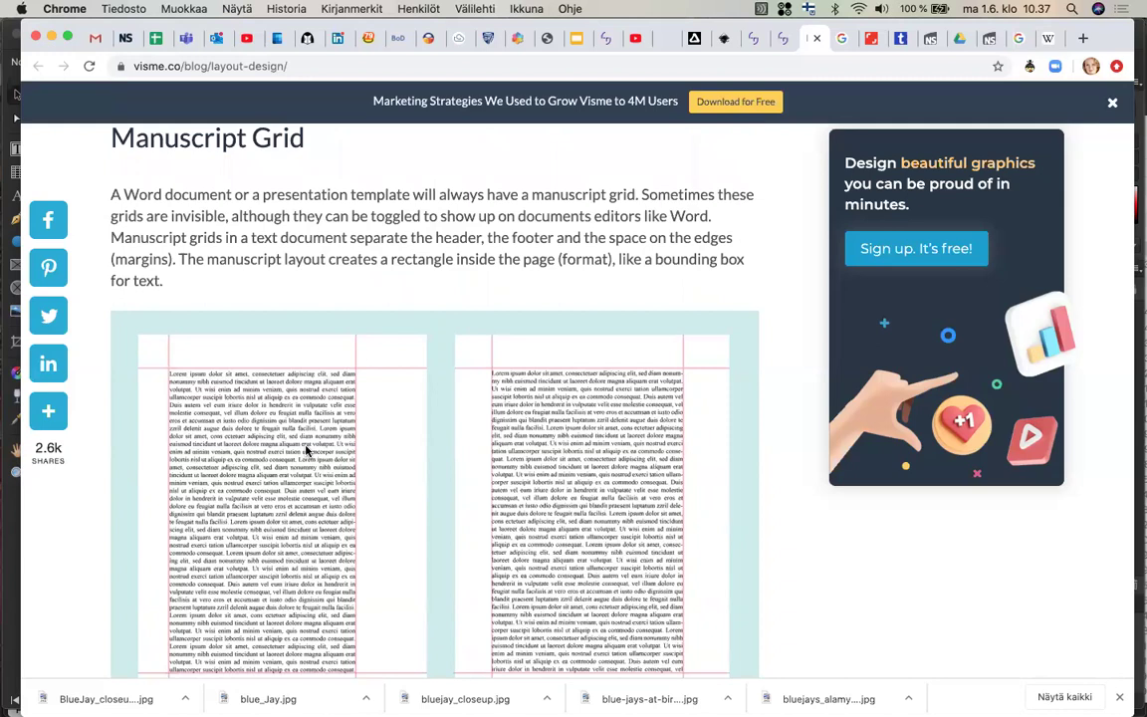
pyautogui.scroll(-2, 307, 451)
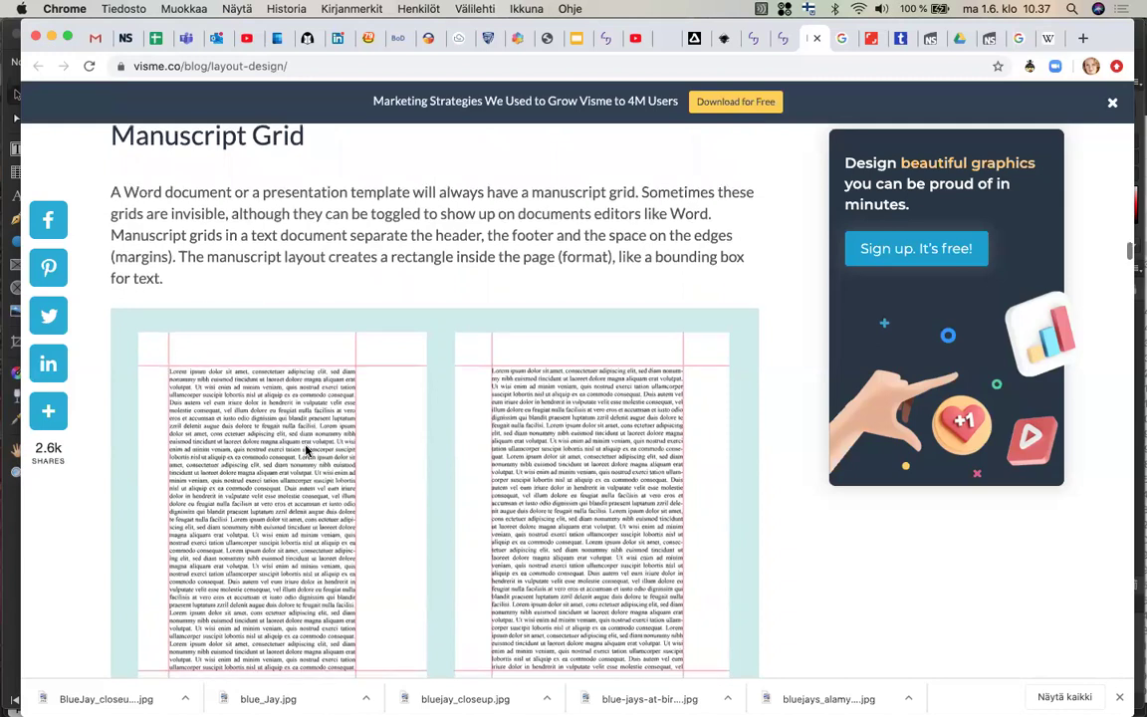
pyautogui.scroll(-1, 307, 451)
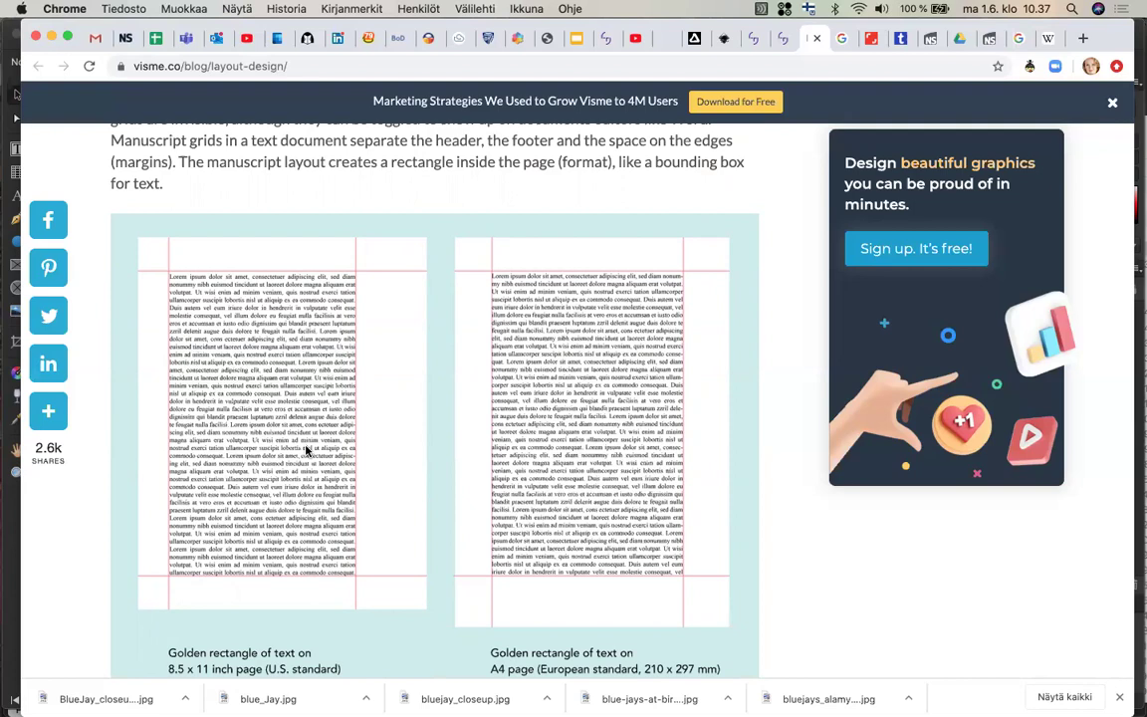
pyautogui.scroll(-1, 307, 451)
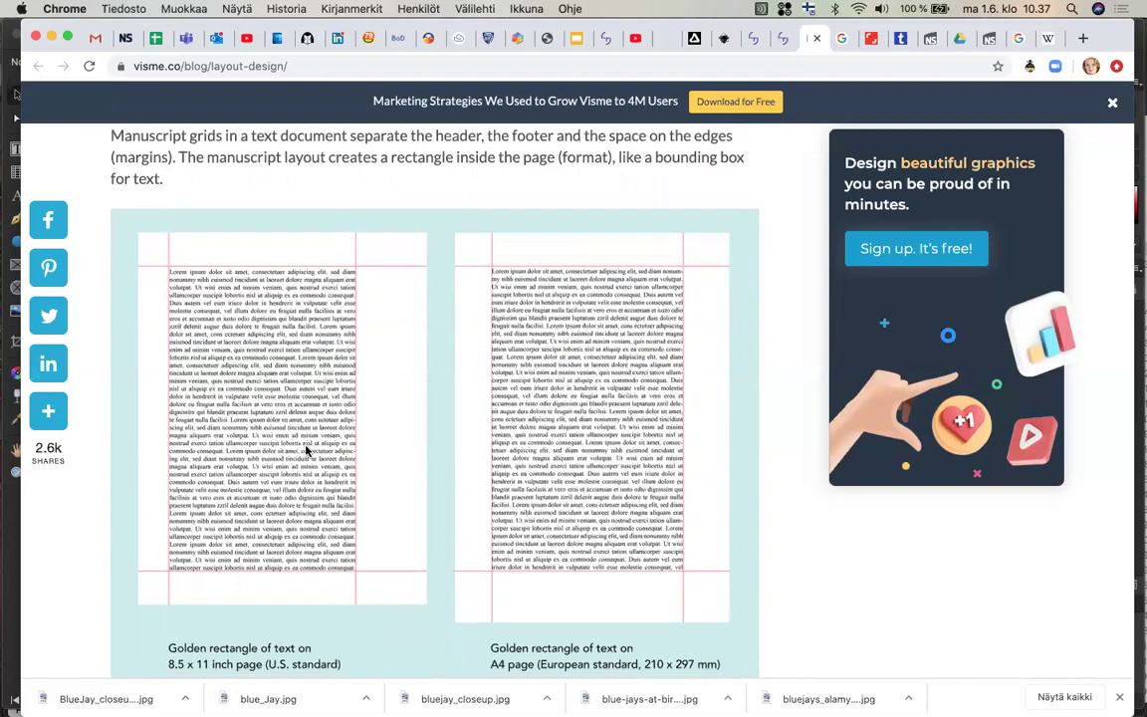
pyautogui.scroll(-4, 306, 450)
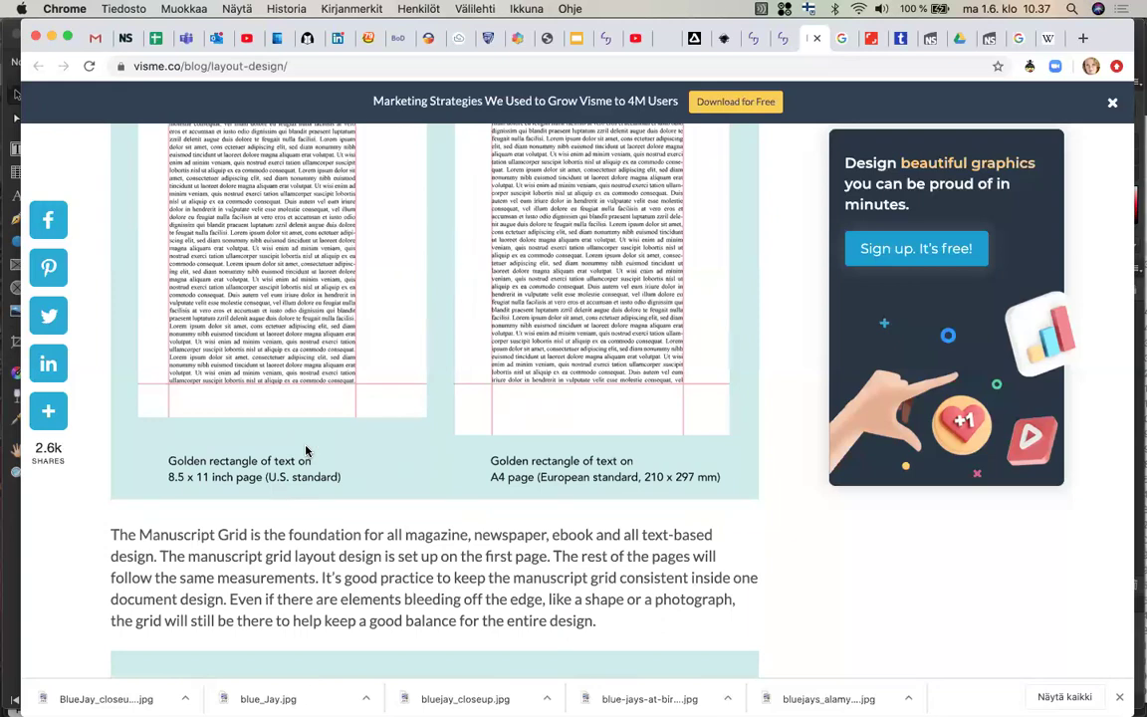
pyautogui.scroll(-8, 306, 451)
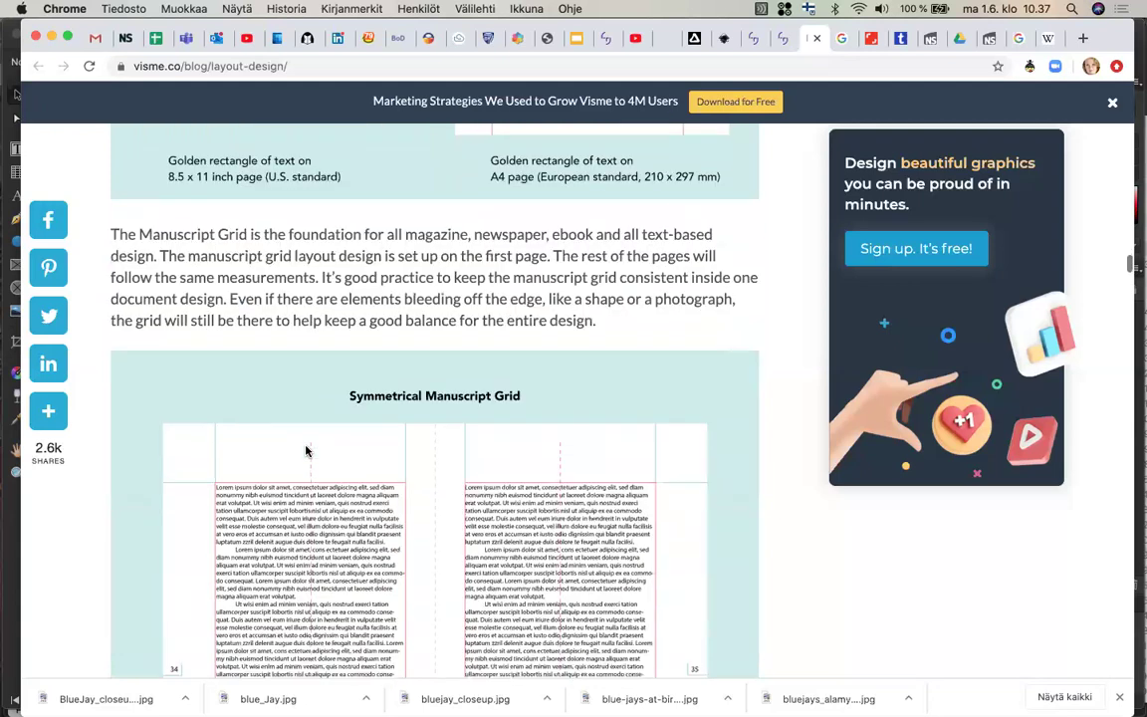
pyautogui.scroll(-1, 306, 451)
pyautogui.scroll(-1, 307, 451)
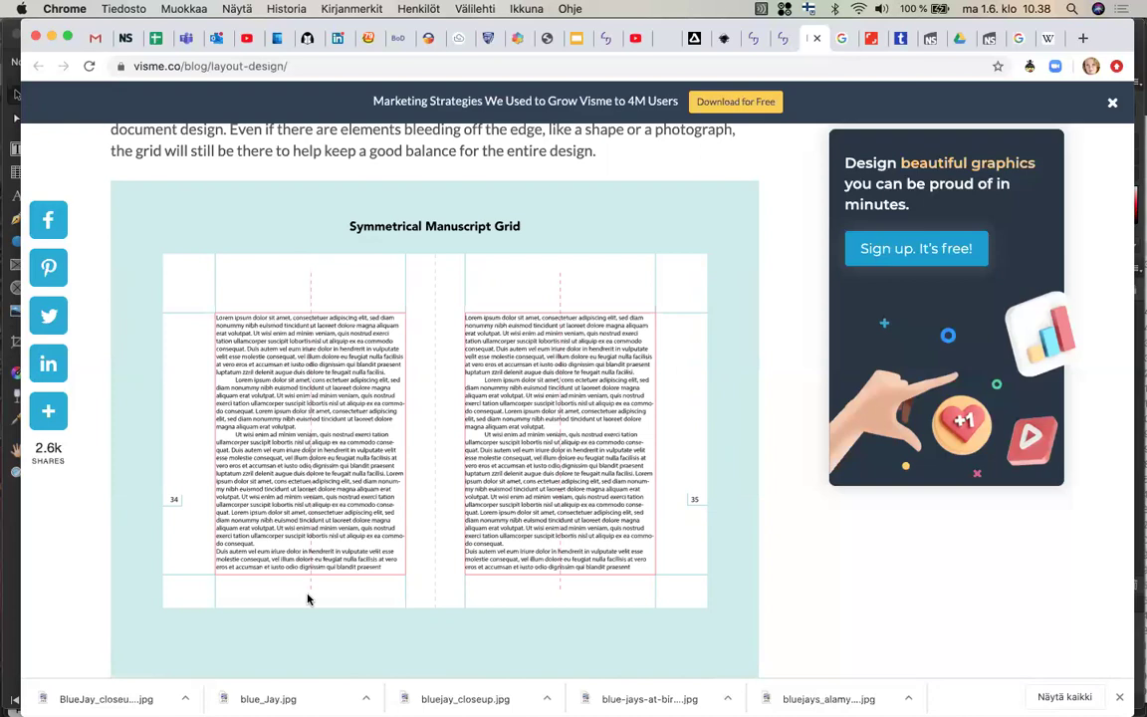
pyautogui.scroll(-5, 308, 598)
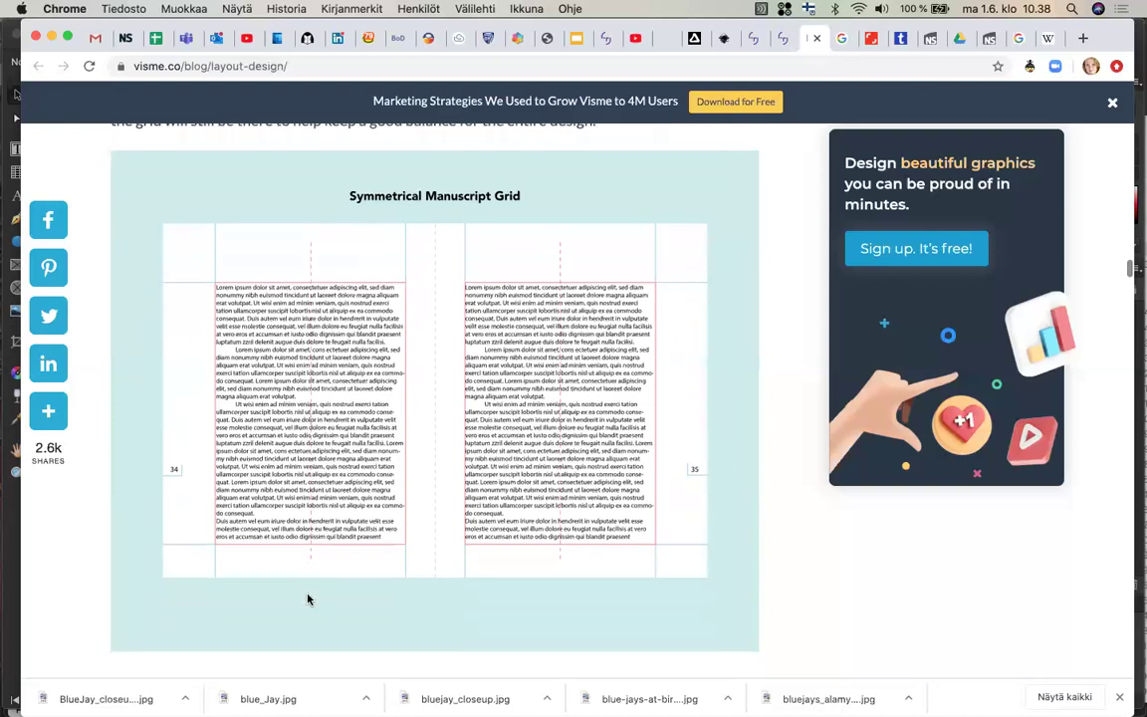
pyautogui.scroll(-9, 308, 598)
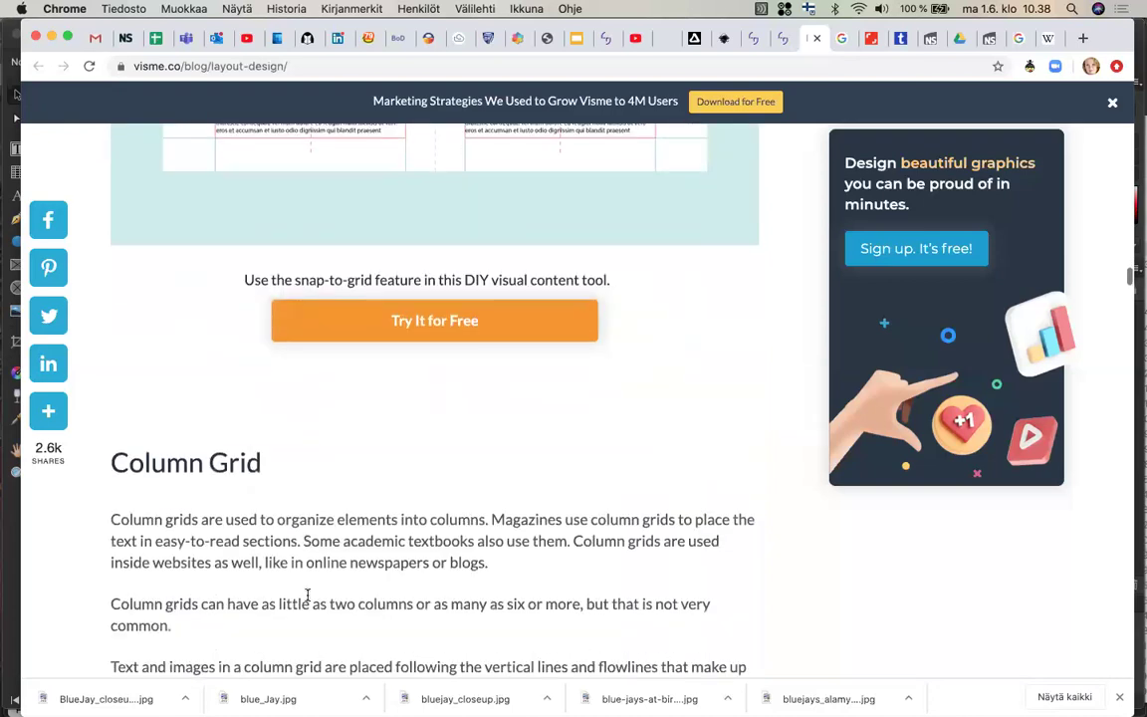
# Study the Washington Post symmetric column example, continuing to the asymmetric column grid paragraph
pyautogui.scroll(-8, 308, 599)
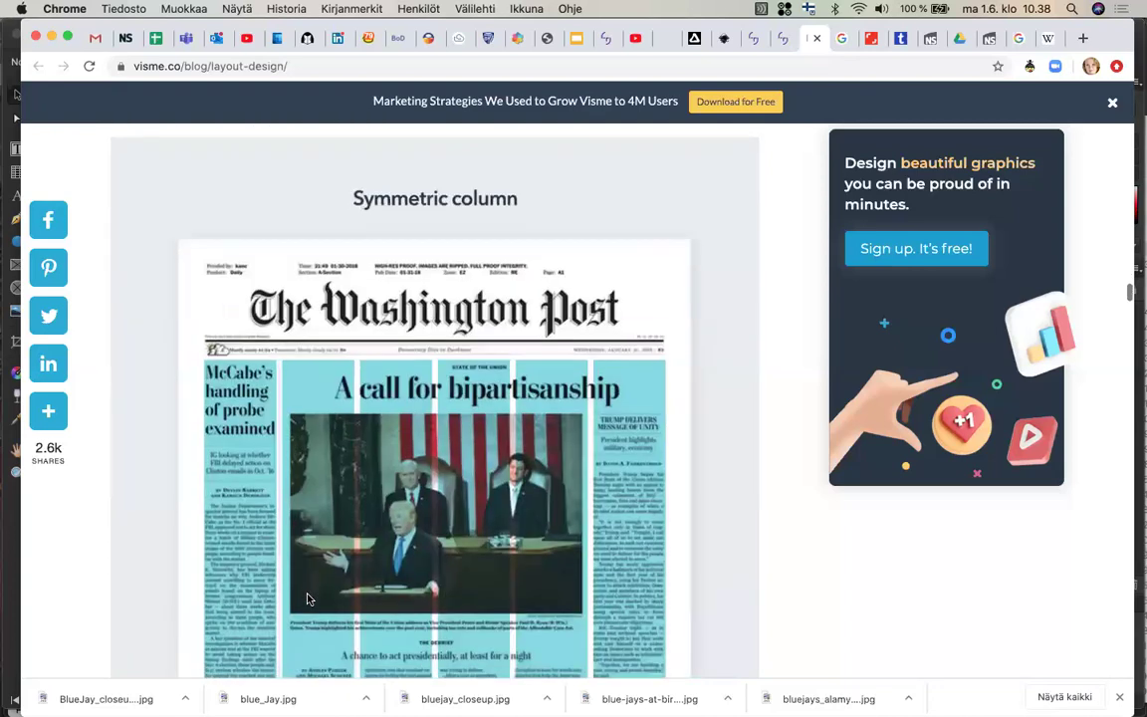
pyautogui.scroll(-1, 307, 599)
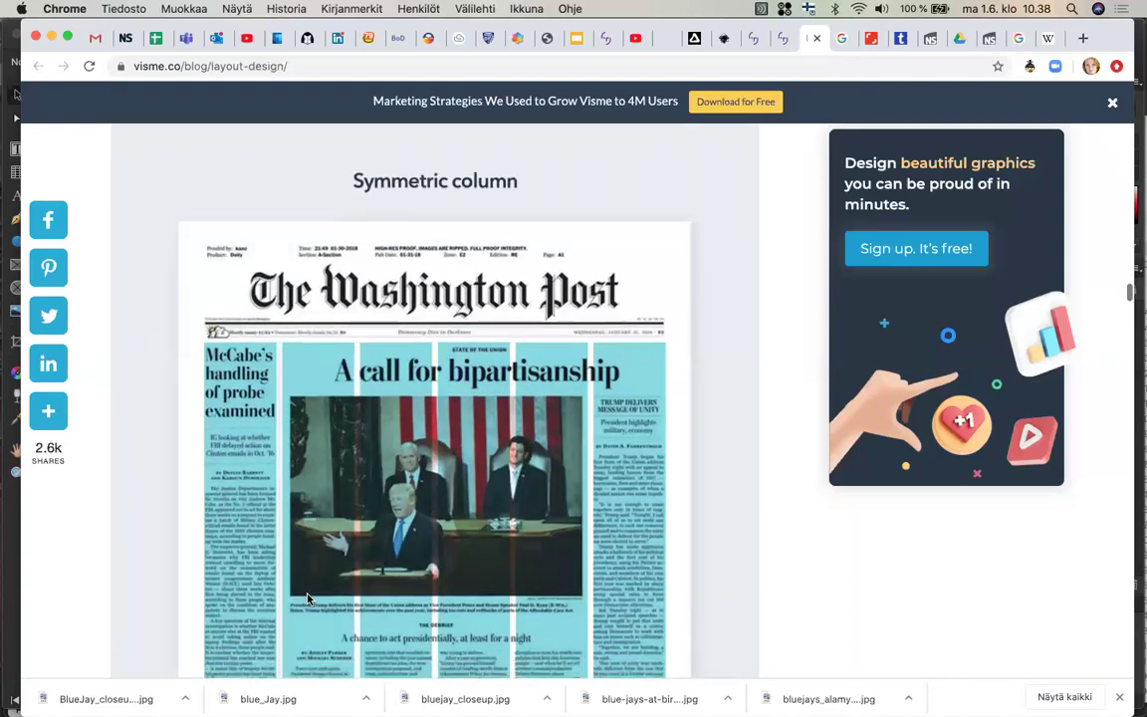
pyautogui.scroll(-2, 308, 598)
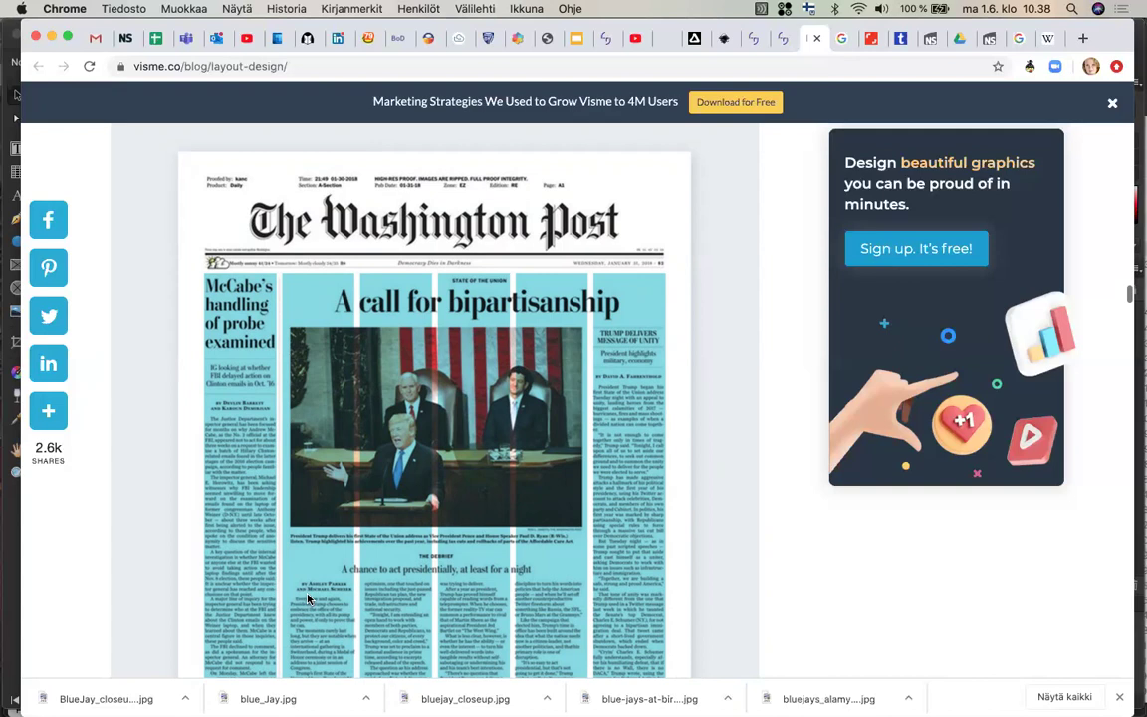
pyautogui.scroll(4, 307, 599)
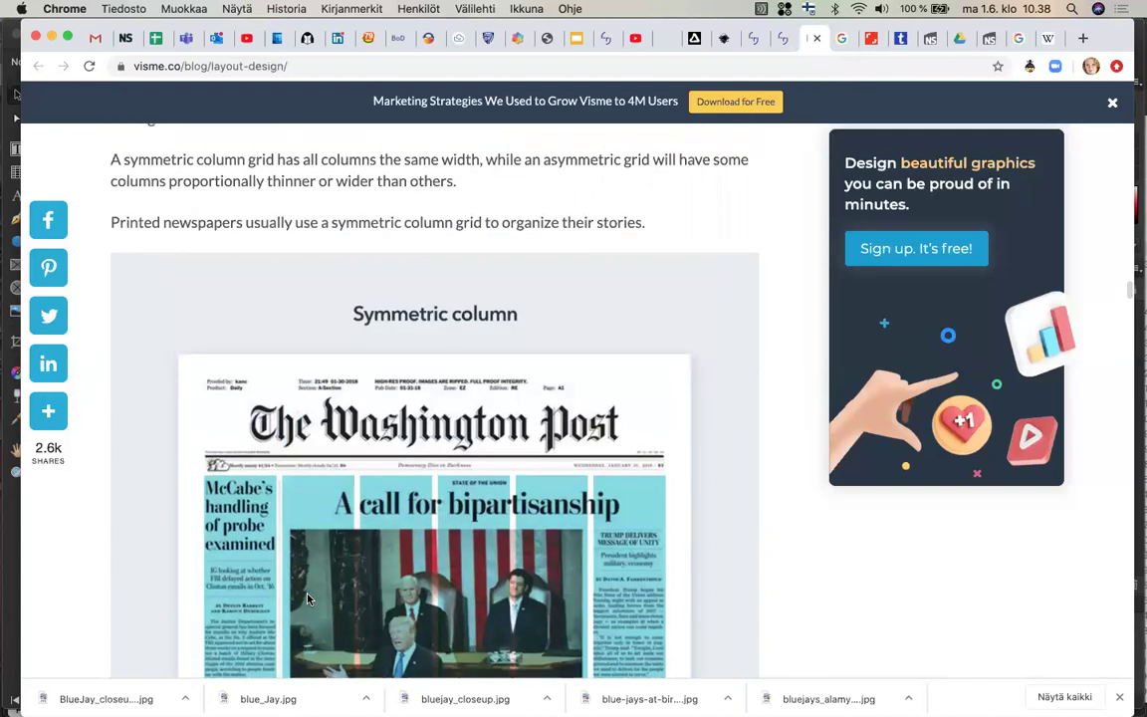
pyautogui.scroll(-1, 308, 598)
pyautogui.scroll(-2, 308, 599)
pyautogui.scroll(-3, 307, 598)
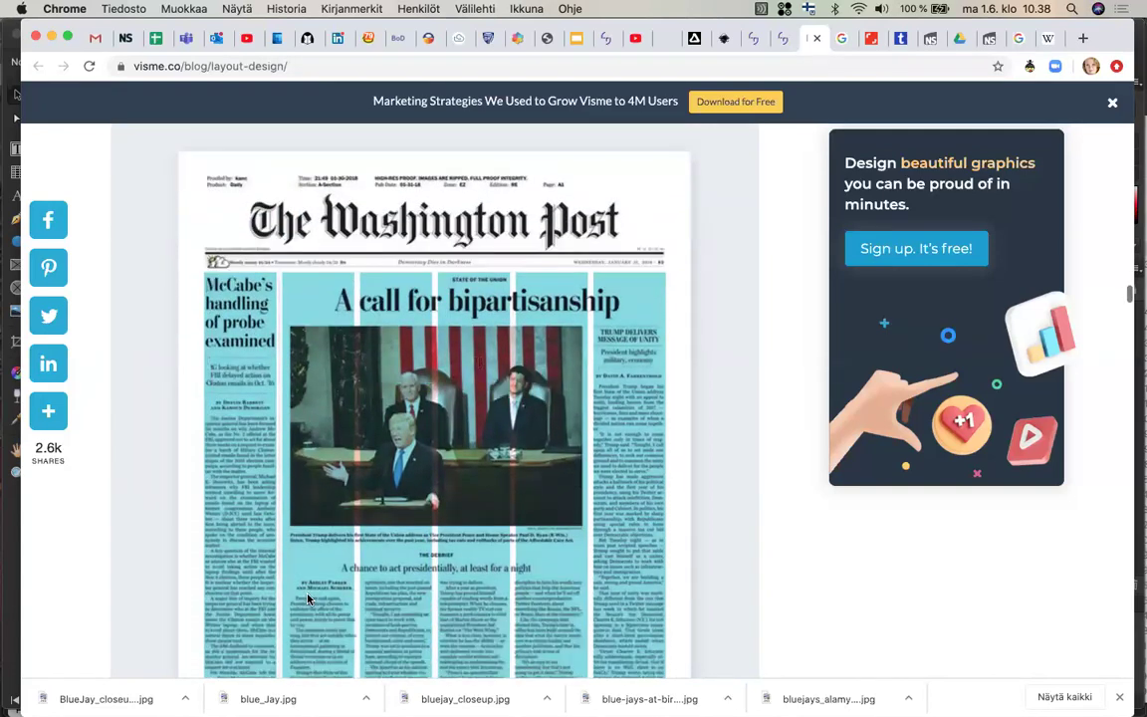
pyautogui.scroll(-3, 308, 598)
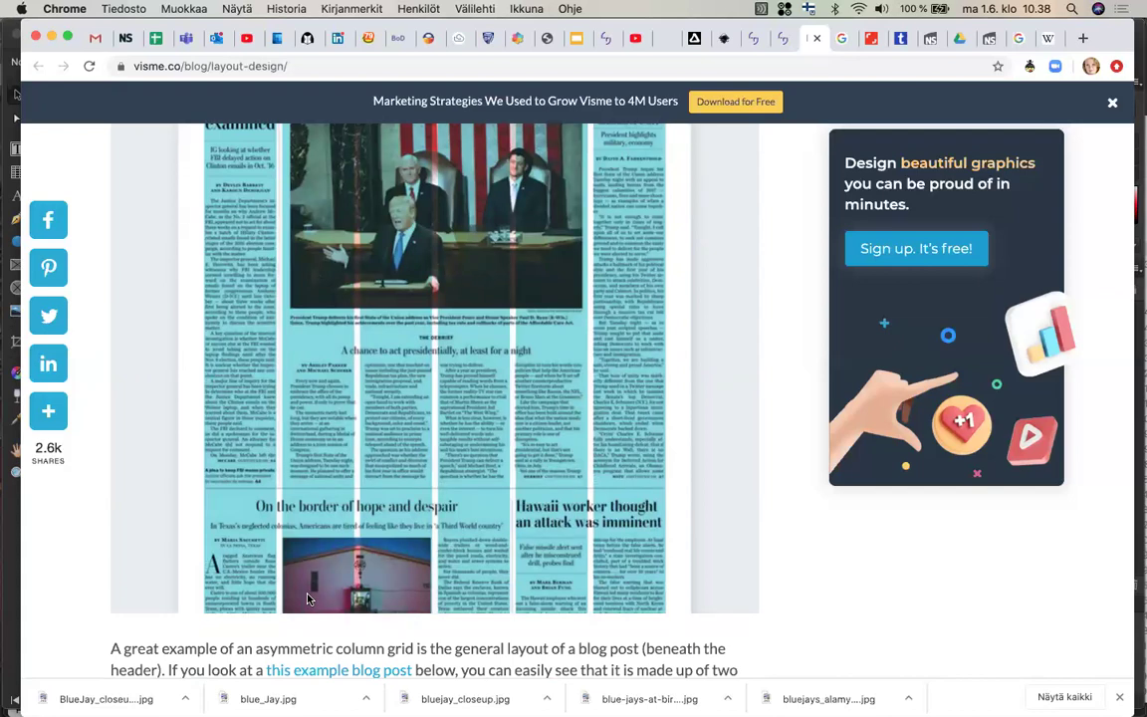
pyautogui.scroll(3, 308, 599)
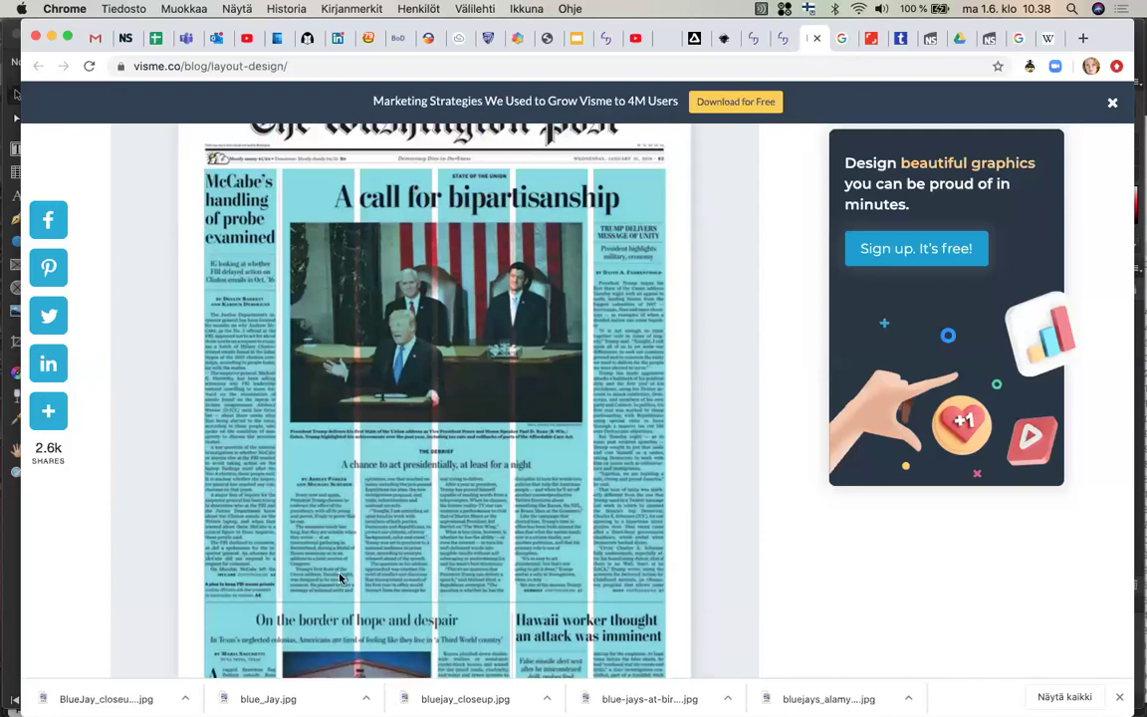
pyautogui.scroll(-10, 339, 578)
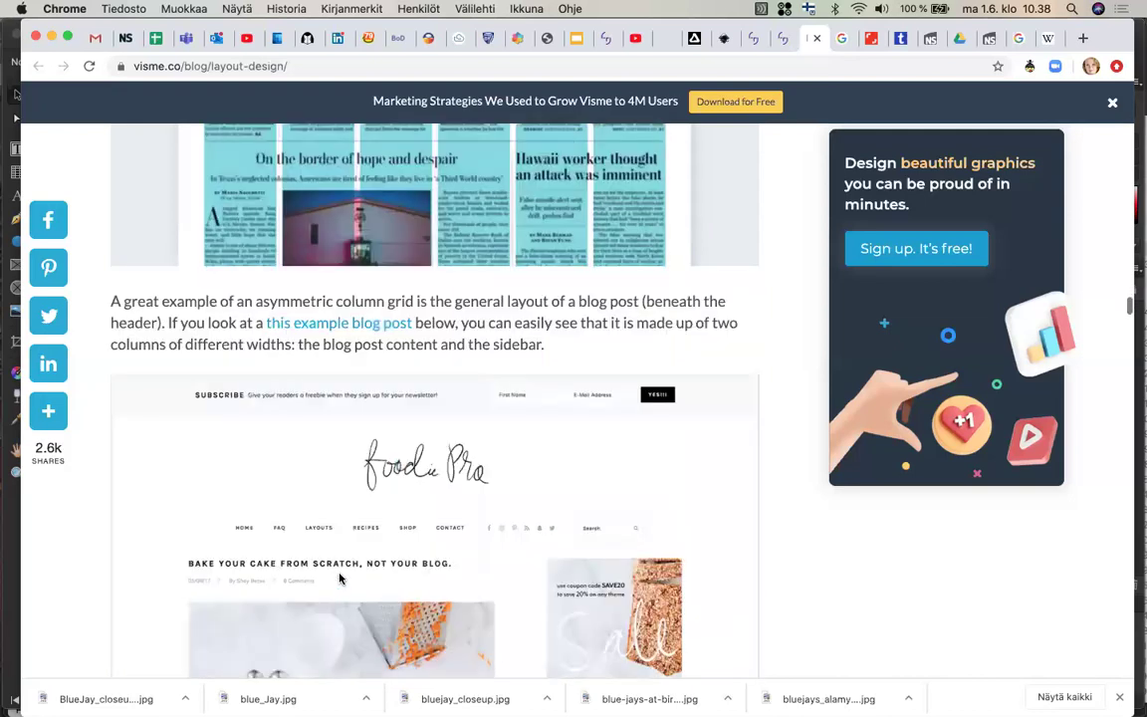
# Read past the Foodie Pro two-column blog screenshot to the three-column magazine grid paragraph
pyautogui.scroll(-1, 340, 577)
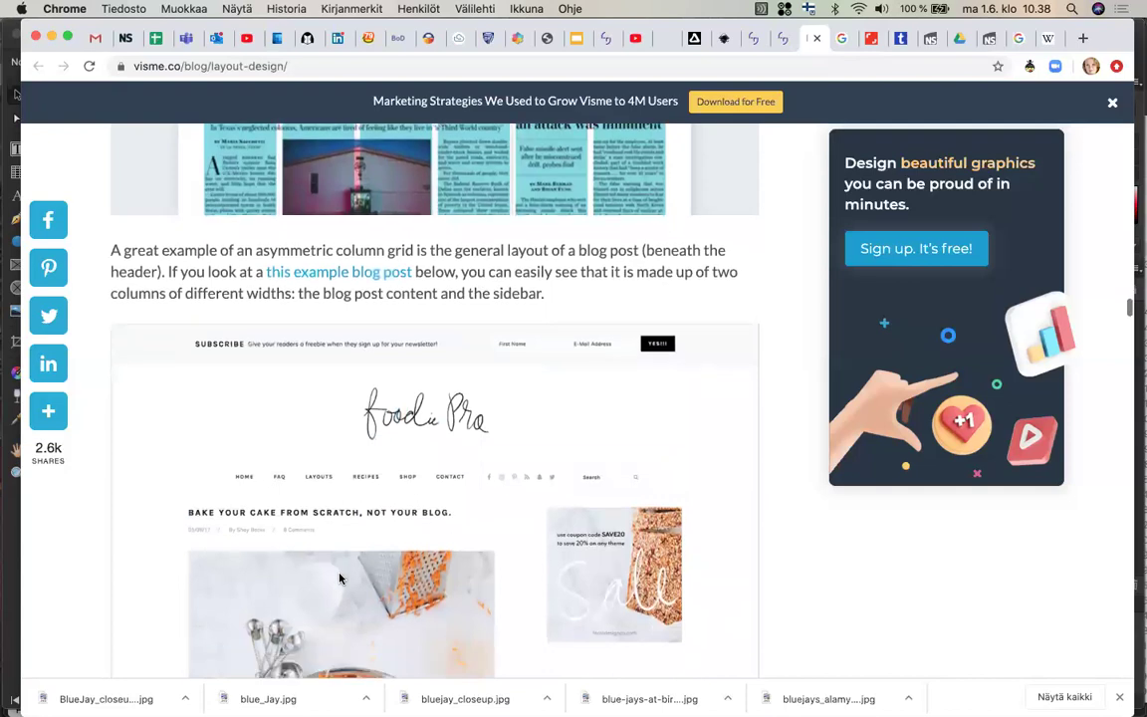
pyautogui.scroll(-1, 340, 578)
pyautogui.scroll(-1, 340, 578)
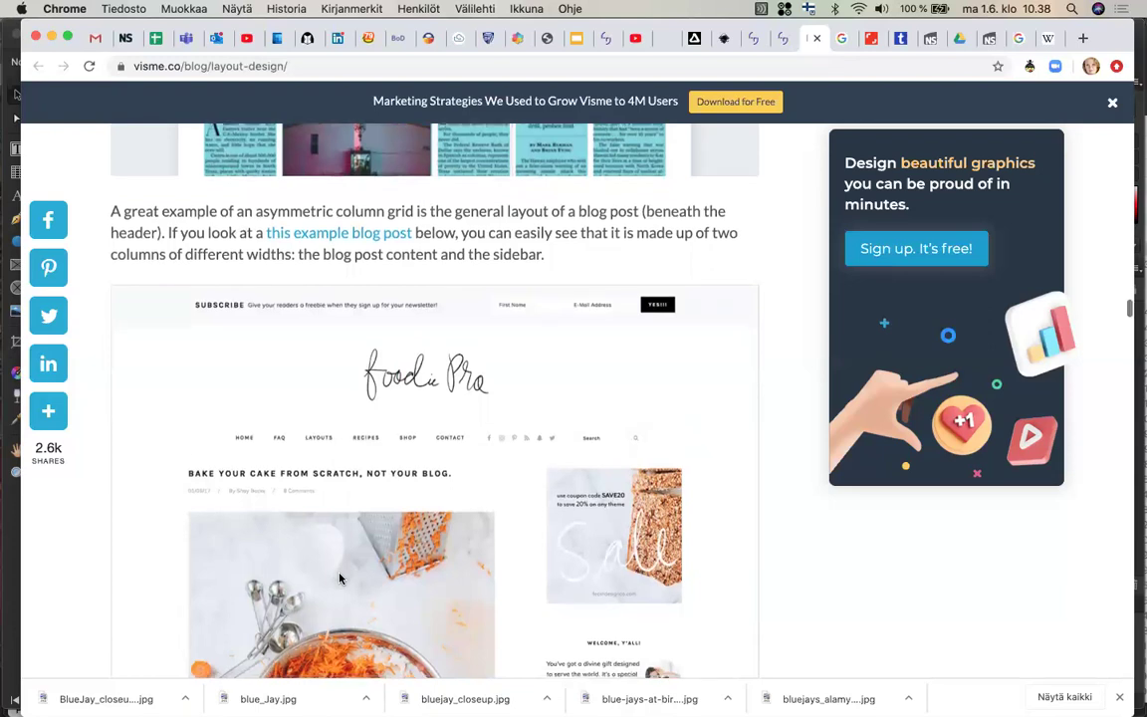
pyautogui.scroll(-5, 339, 577)
pyautogui.scroll(-1, 340, 577)
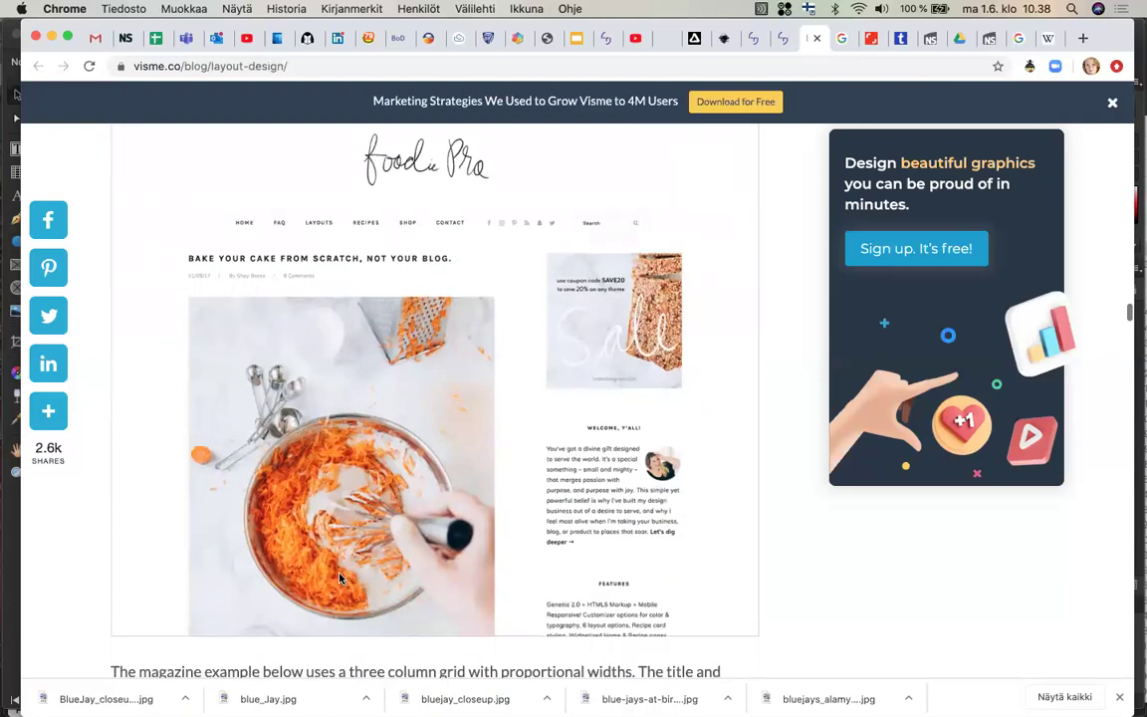
pyautogui.scroll(-1, 340, 578)
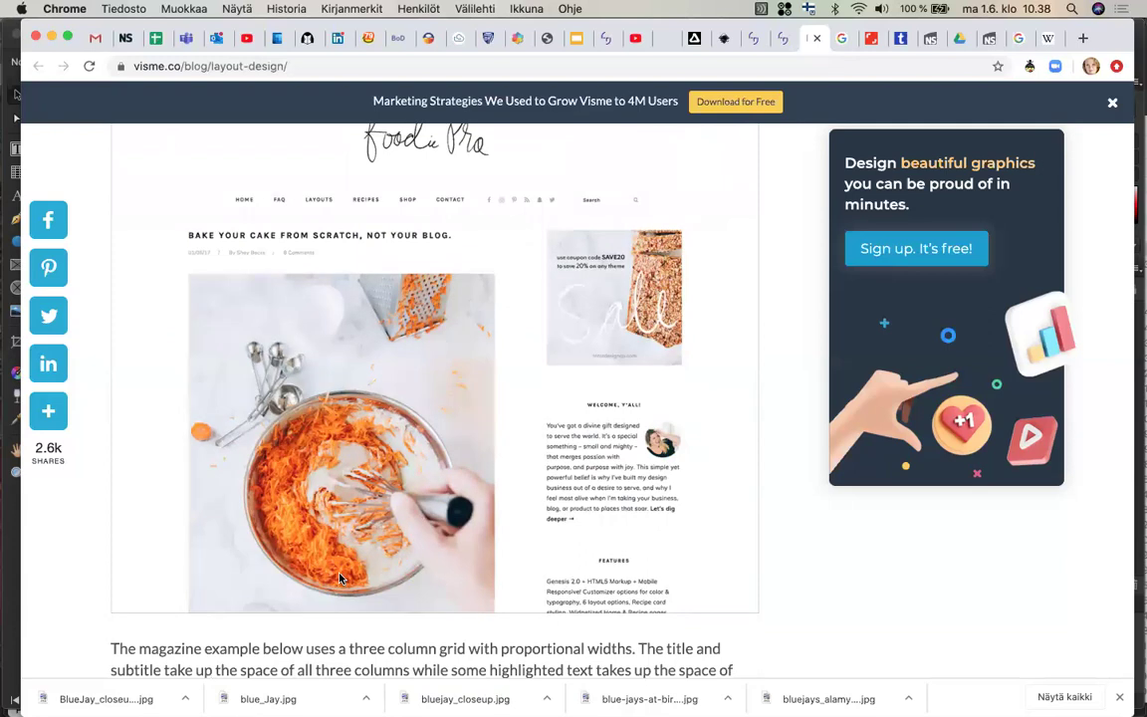
pyautogui.scroll(-1, 339, 577)
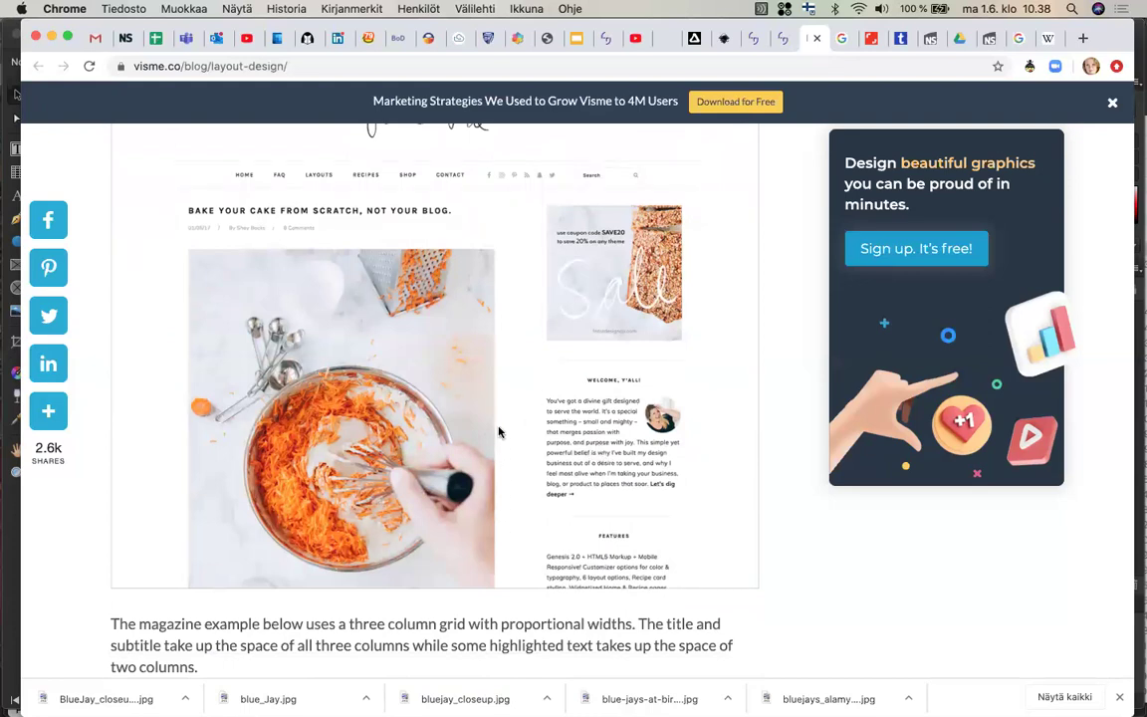
pyautogui.scroll(2, 499, 431)
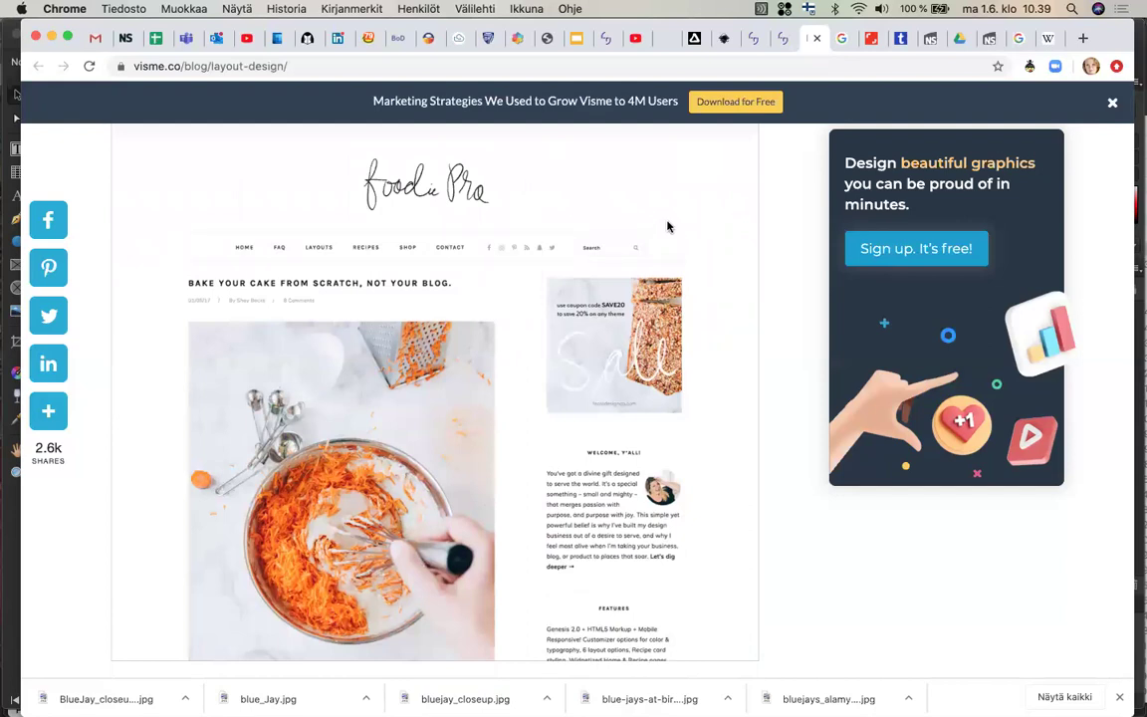
pyautogui.scroll(-5, 534, 365)
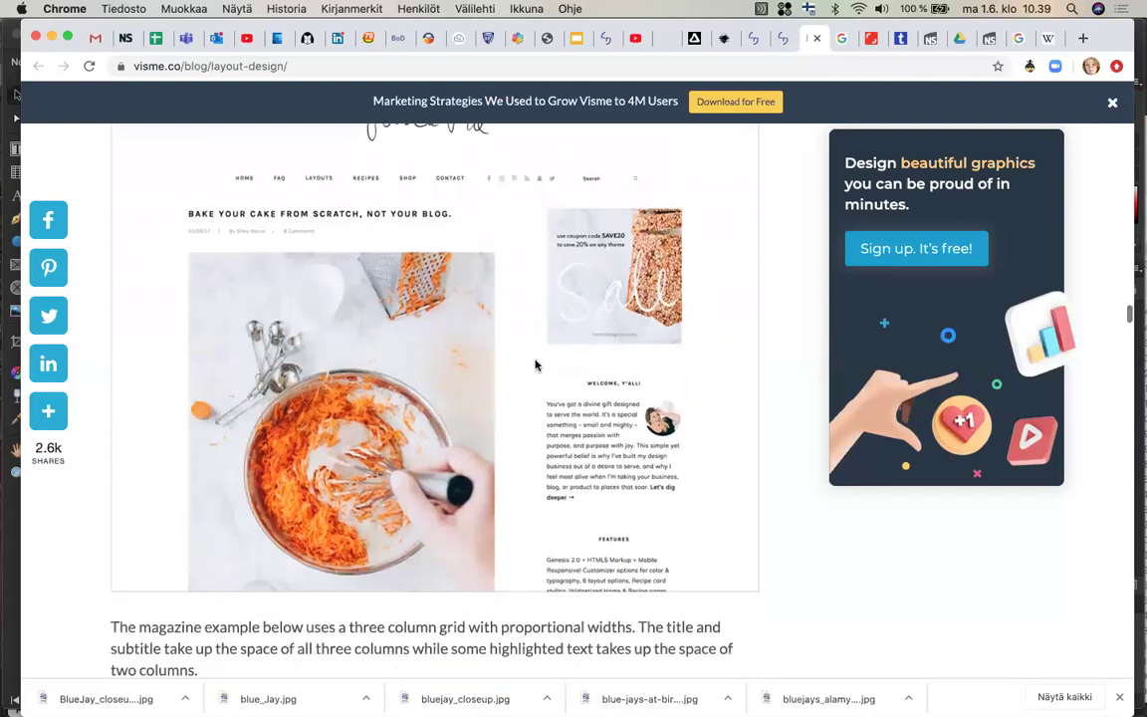
# Read through the Pretty Woman spread and both Grid systems images to the Traveler Tips example
pyautogui.scroll(-7, 534, 365)
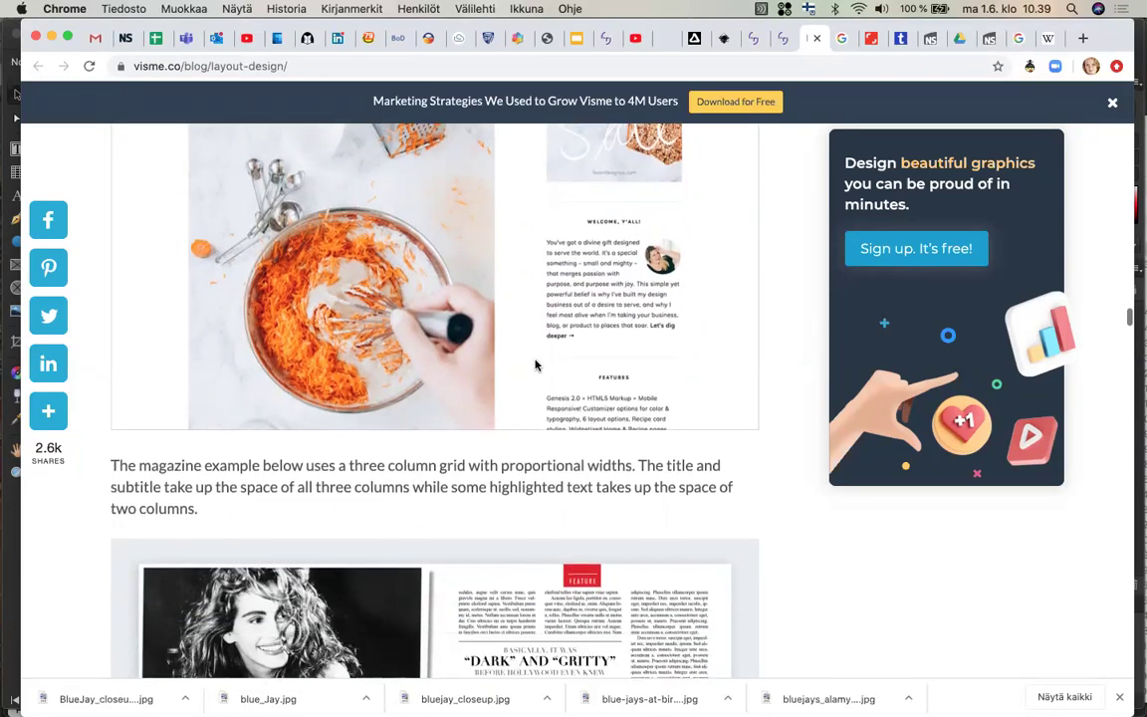
pyautogui.scroll(-3, 534, 365)
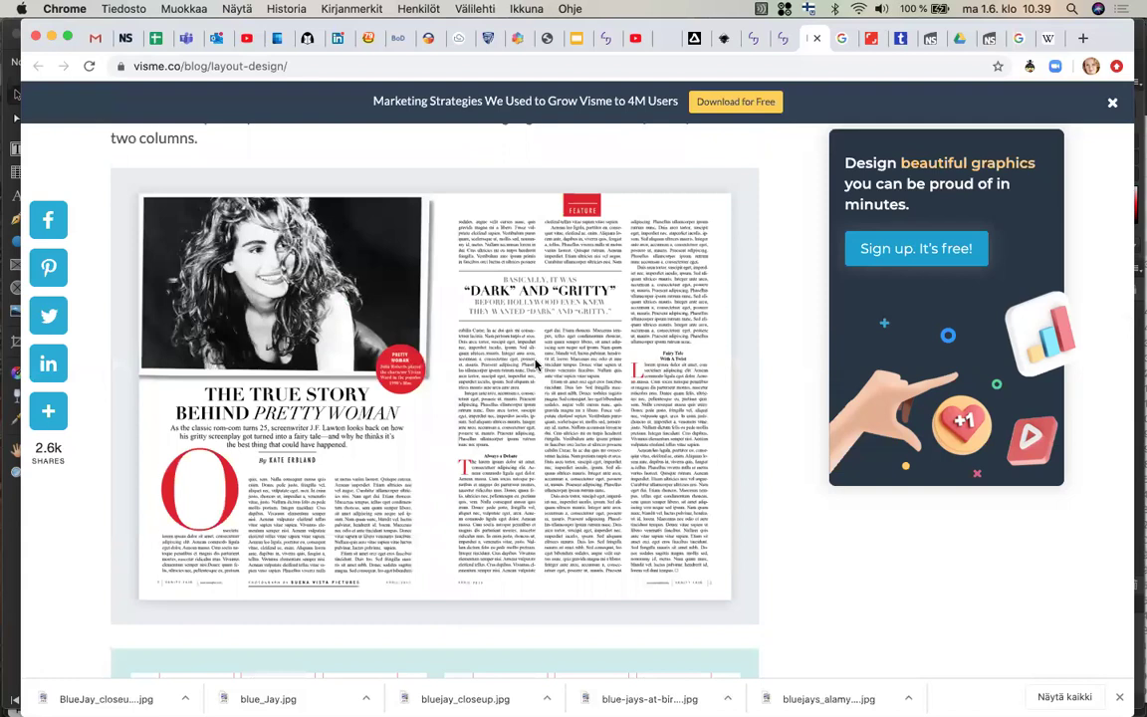
pyautogui.scroll(-1, 535, 365)
pyautogui.scroll(-7, 535, 365)
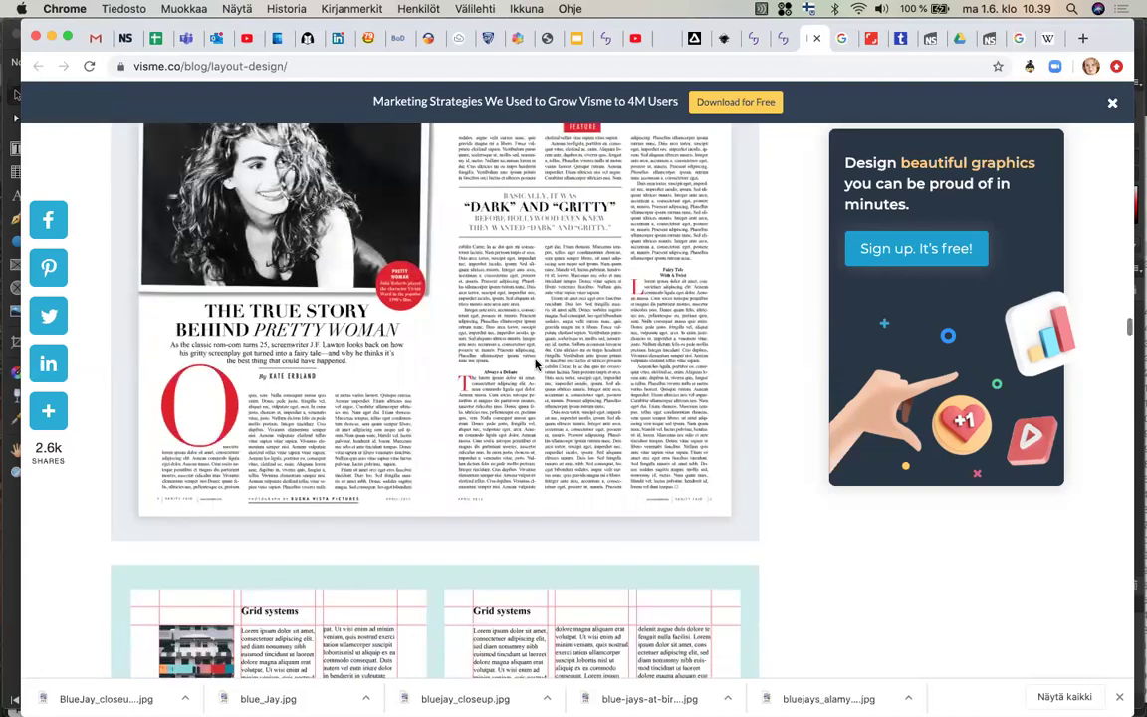
pyautogui.scroll(-2, 534, 365)
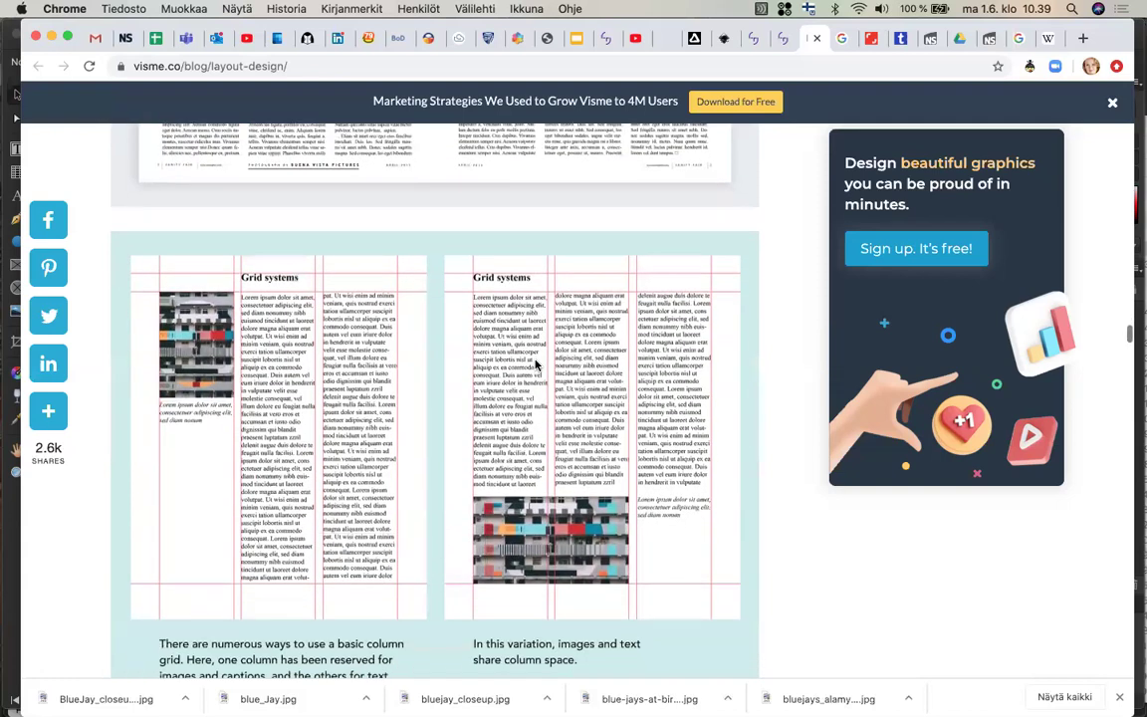
pyautogui.scroll(-1, 534, 366)
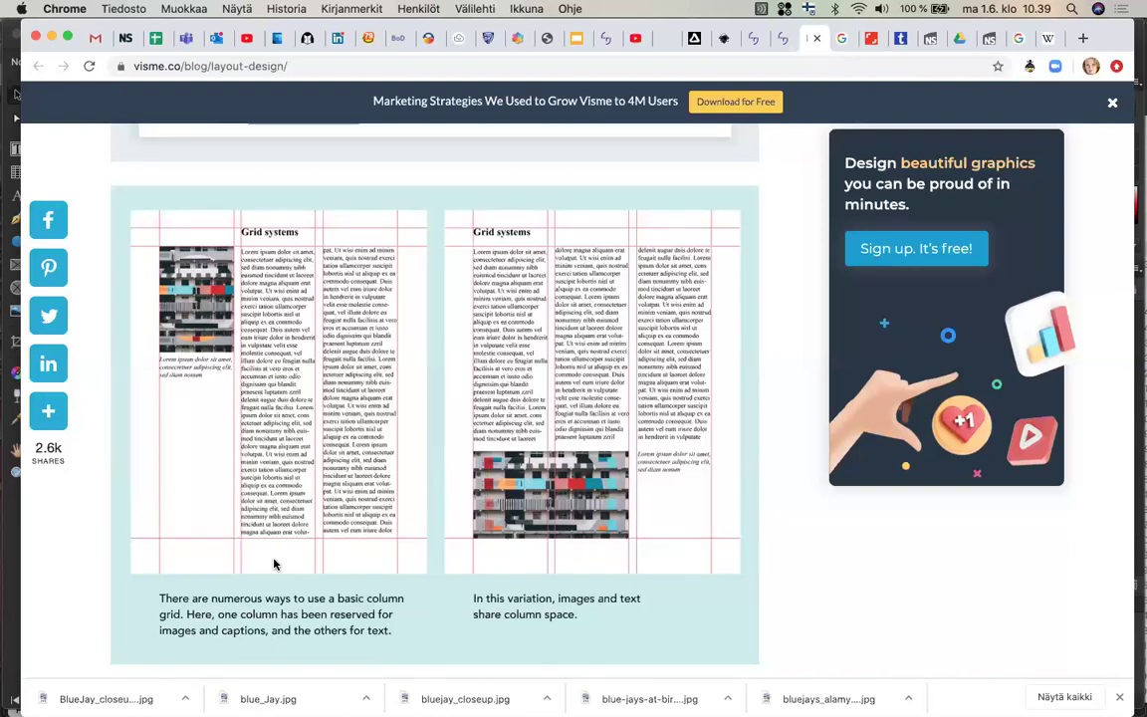
pyautogui.scroll(-5, 275, 564)
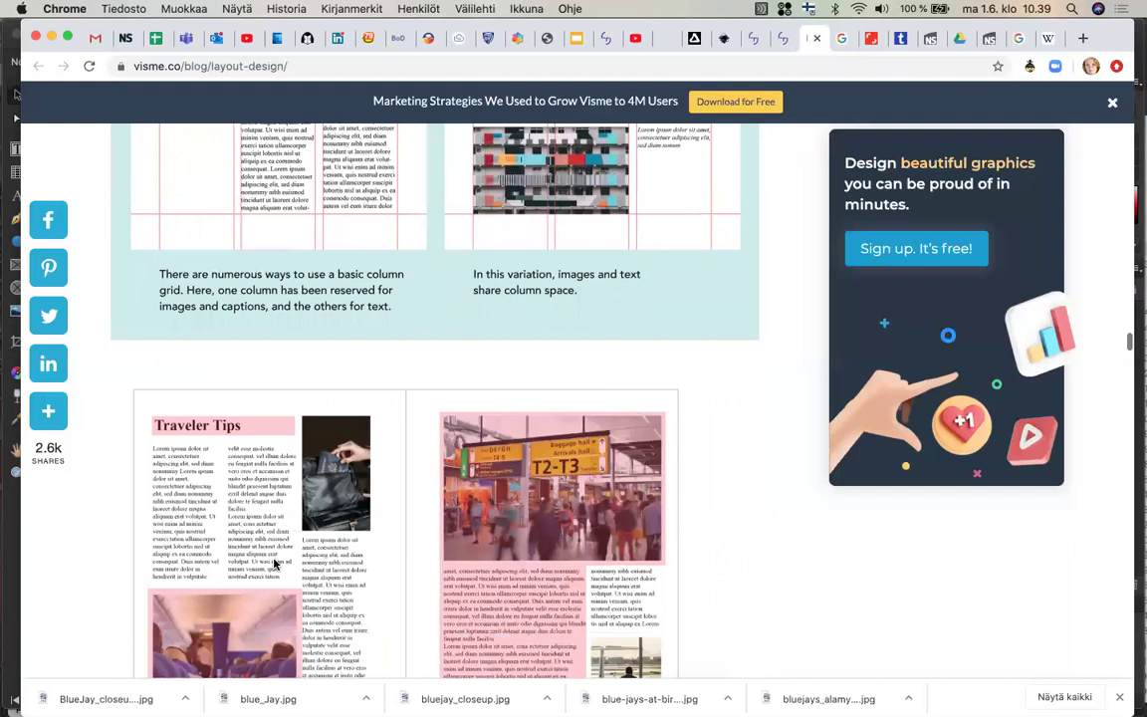
pyautogui.scroll(-3, 275, 564)
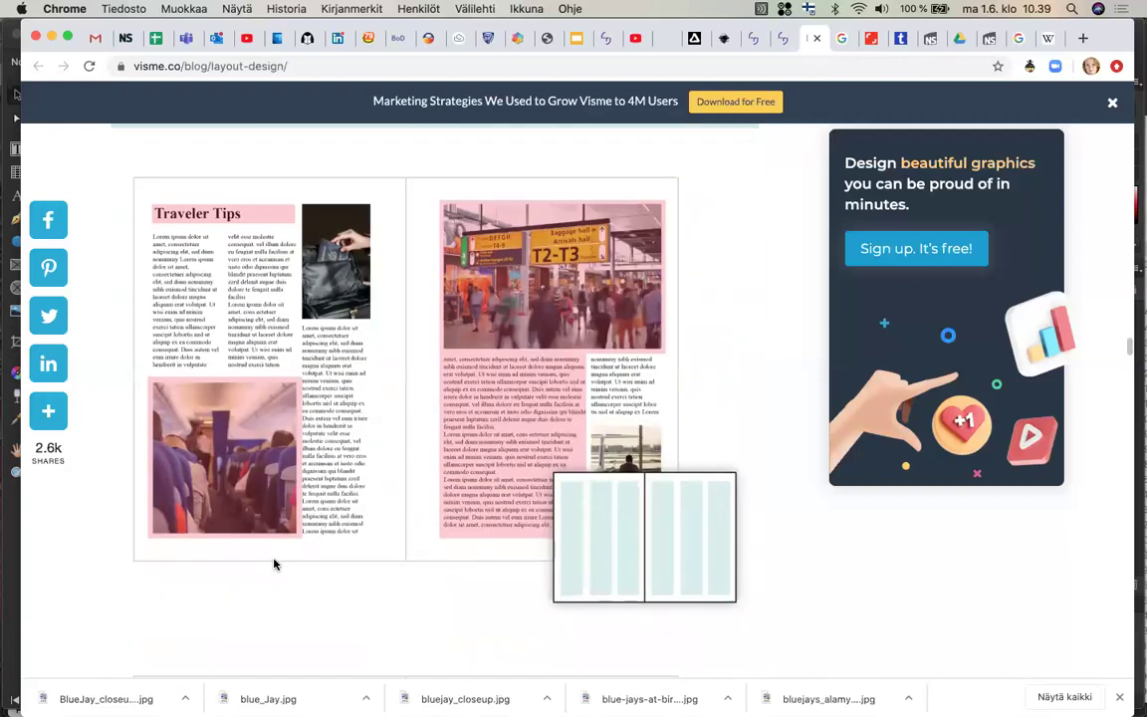
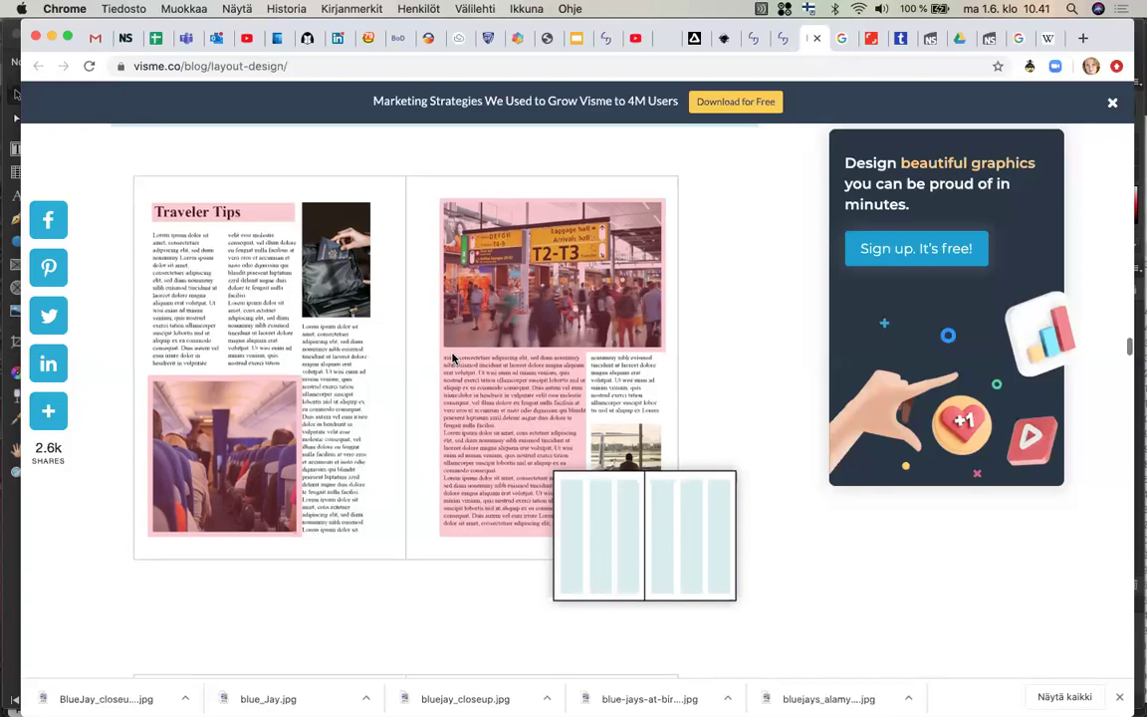
# Scroll the Visme article past the Traveler Tips magazine spread to the Modular Grid heading
pyautogui.scroll(-5, 452, 359)
pyautogui.scroll(-3, 452, 358)
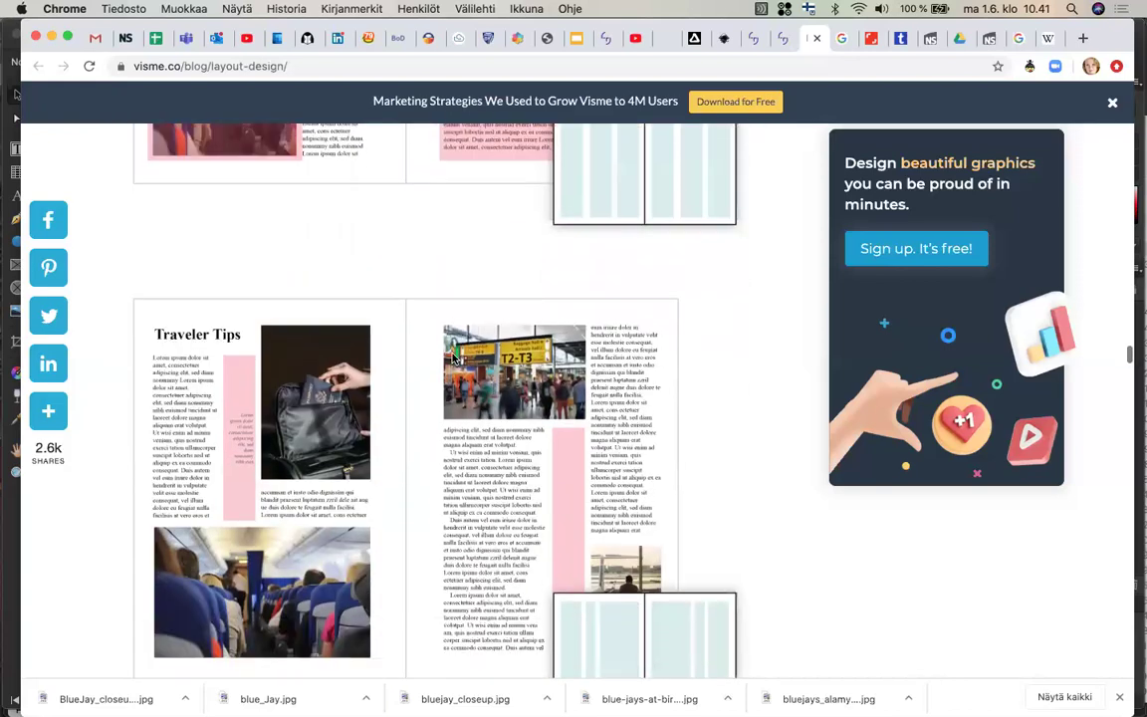
pyautogui.scroll(-2, 452, 359)
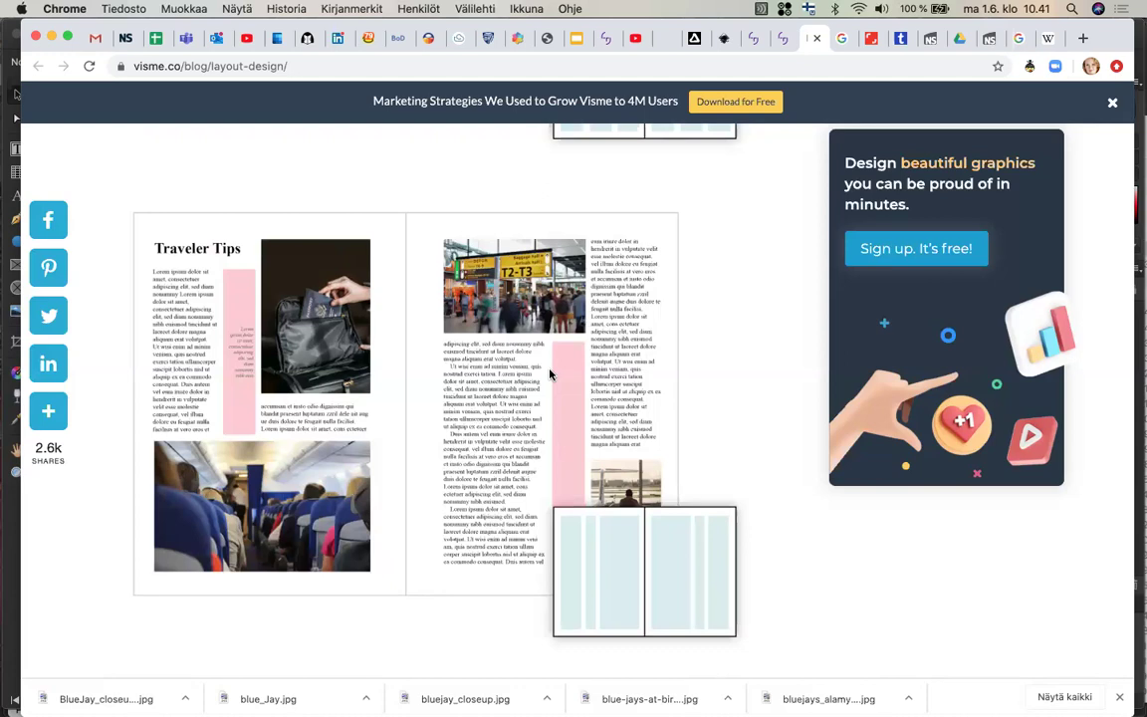
pyautogui.scroll(-1, 549, 374)
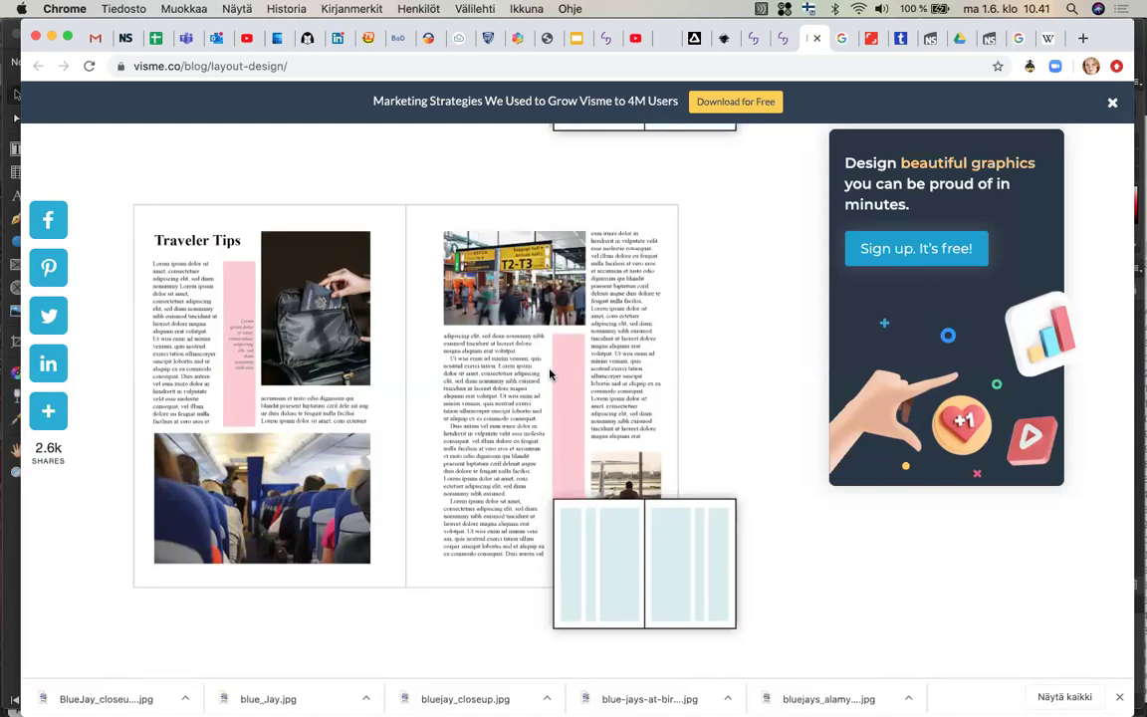
pyautogui.scroll(-5, 550, 375)
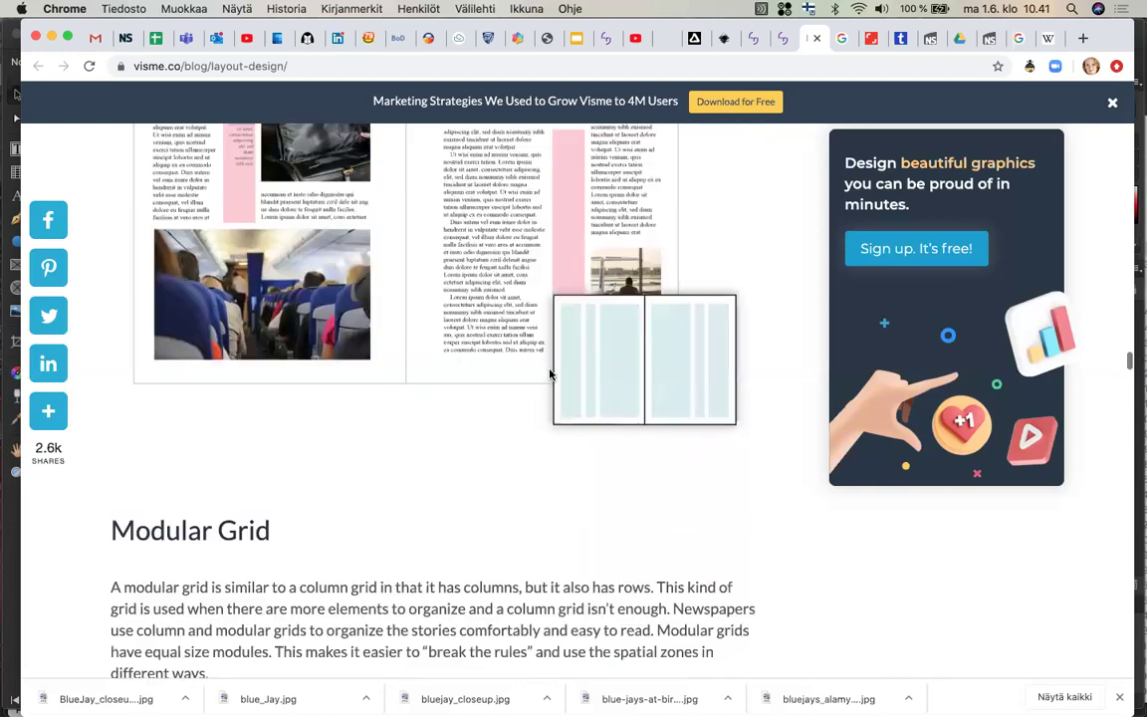
# Scroll to the Symmetrical Modular Grid example, the Bitcoin magazine spread overlaid with modules
pyautogui.scroll(-10, 549, 374)
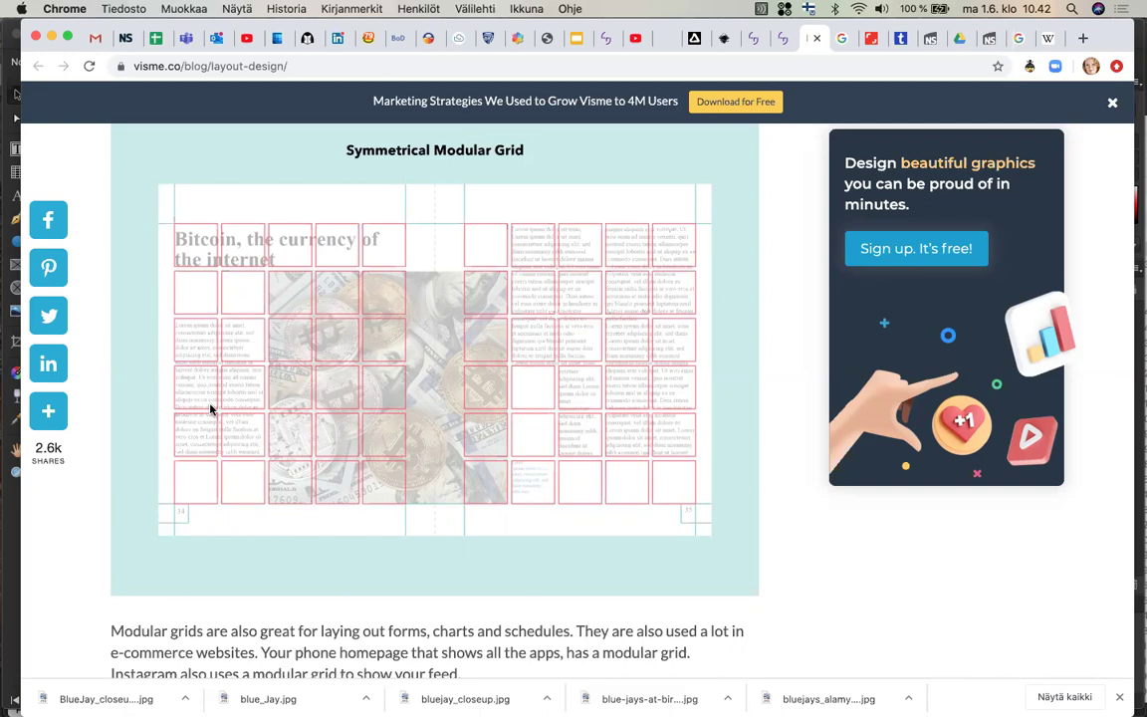
# Scroll past the phone home-screen and Optimo hat-shop examples to the Baseline Grid heading
pyautogui.scroll(-5, 210, 409)
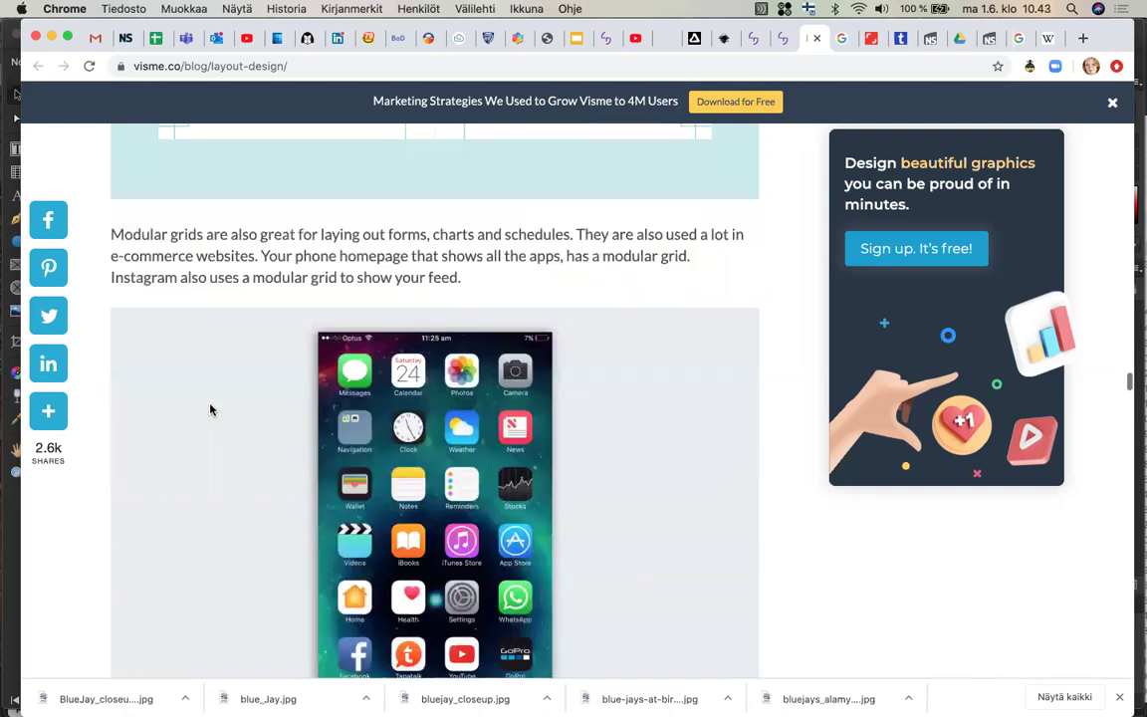
pyautogui.scroll(-2, 210, 409)
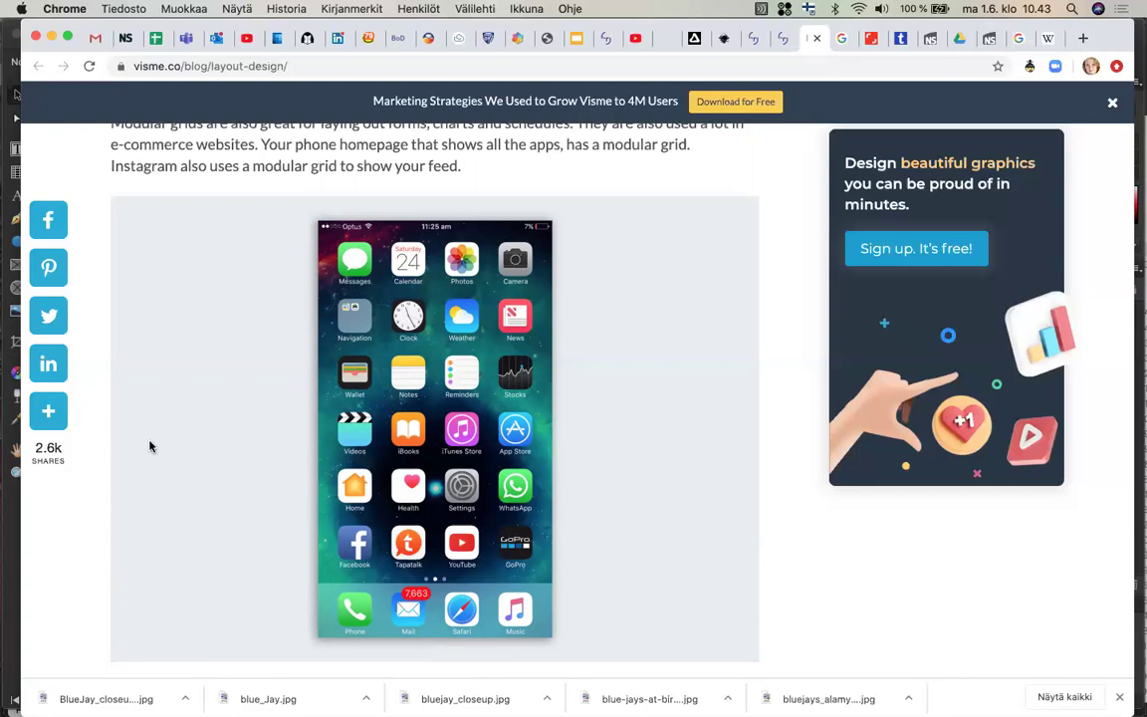
pyautogui.scroll(-5, 149, 446)
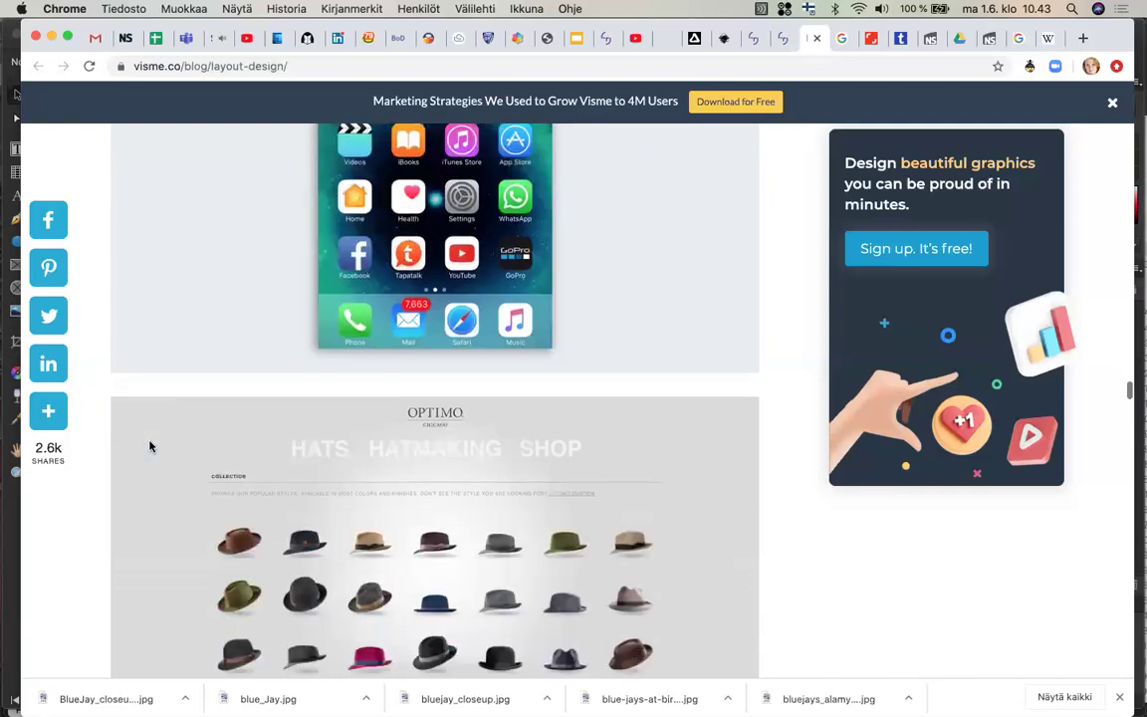
pyautogui.scroll(-5, 149, 446)
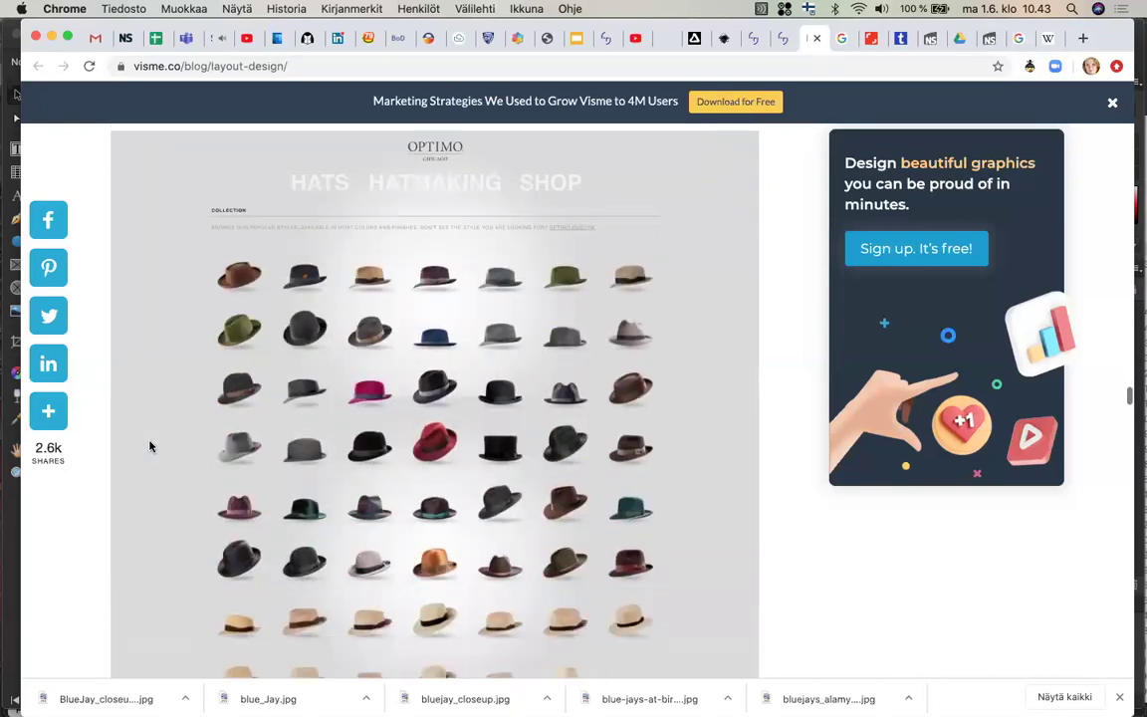
pyautogui.scroll(-9, 150, 446)
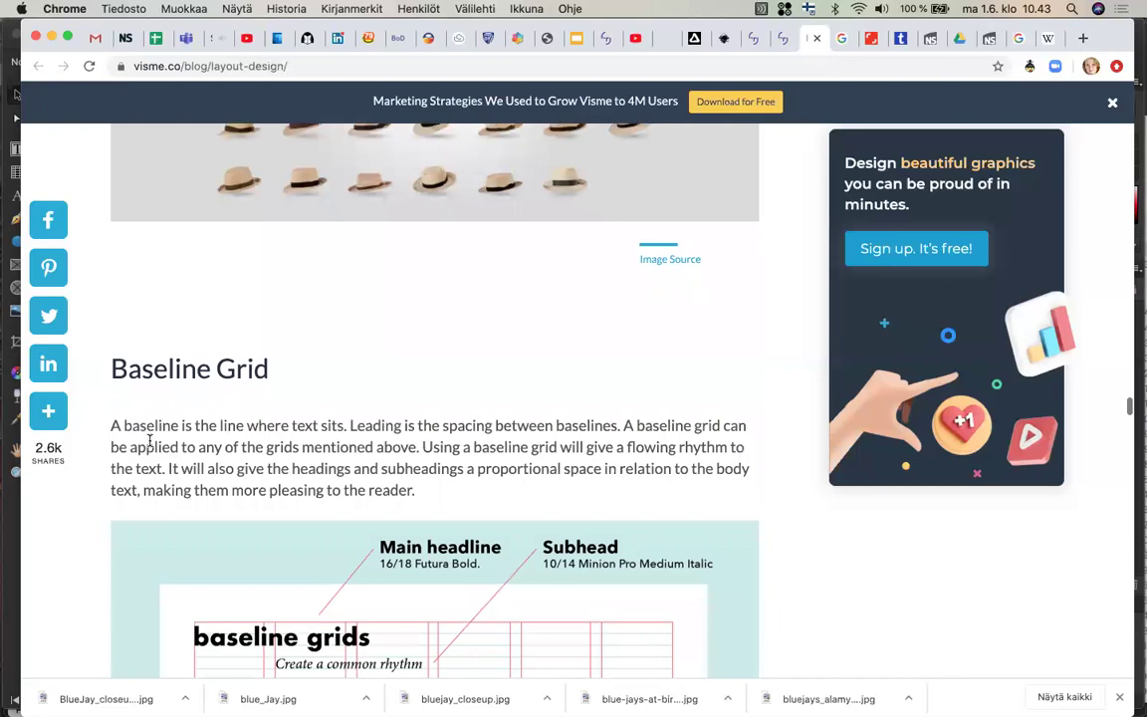
# Scroll back and forth over the Baseline Grid diagram to study it
pyautogui.scroll(-6, 149, 446)
pyautogui.scroll(-11, 149, 446)
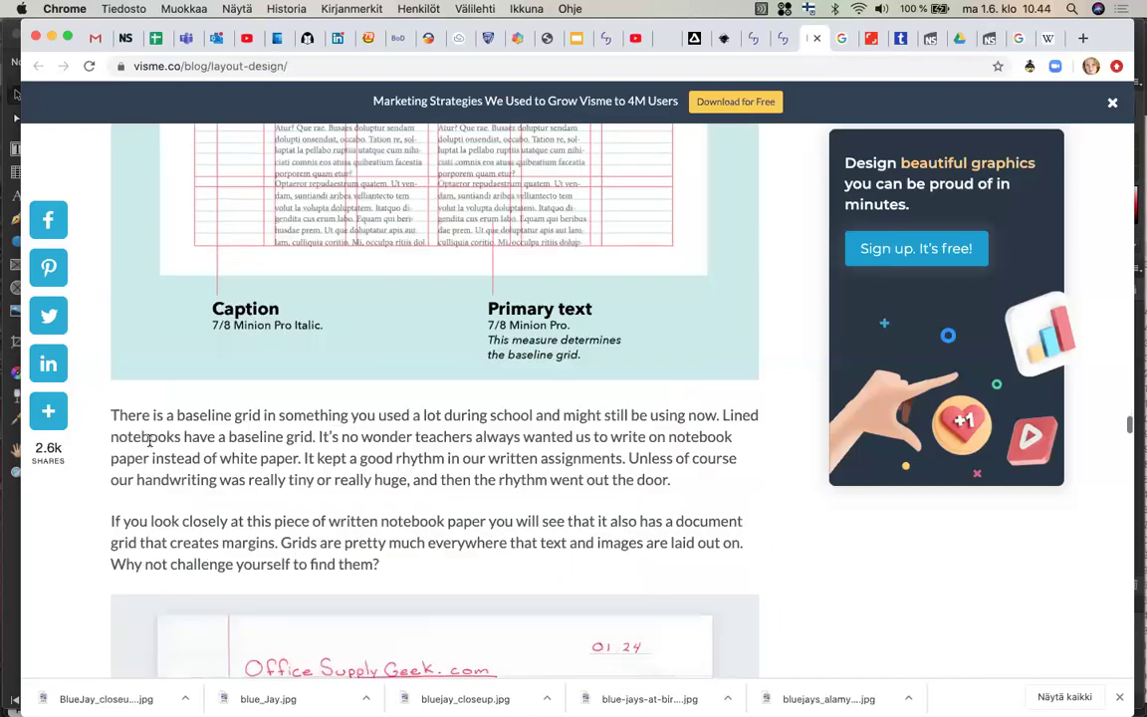
pyautogui.scroll(12, 149, 446)
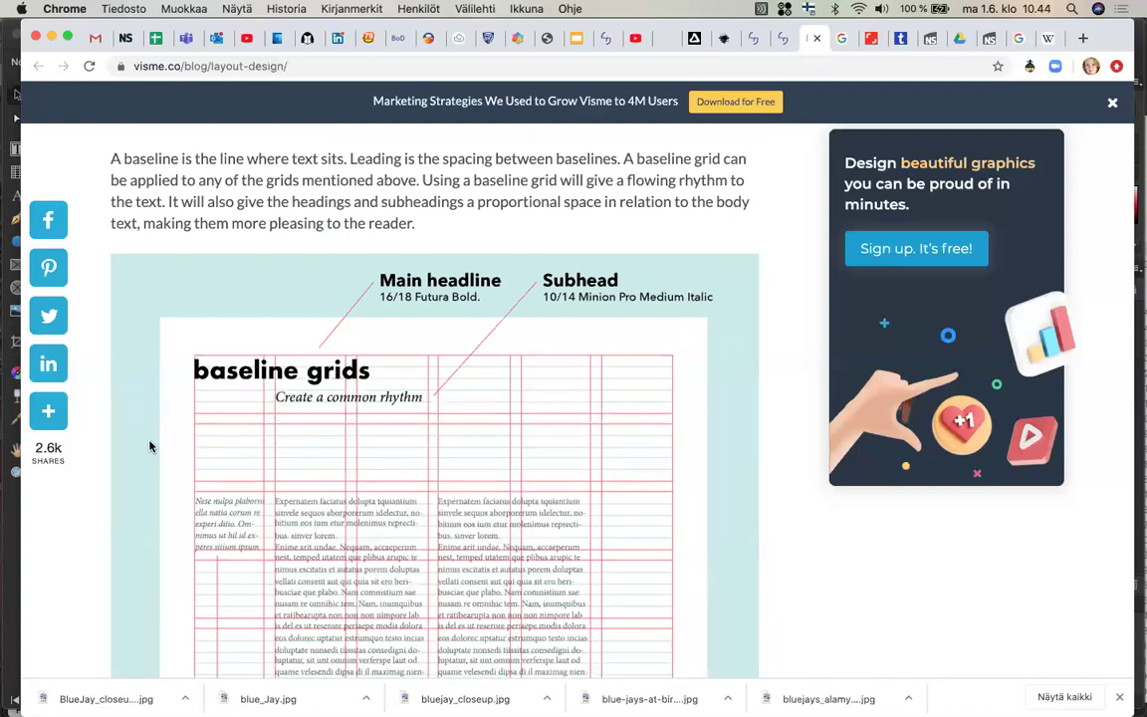
pyautogui.scroll(-1, 149, 446)
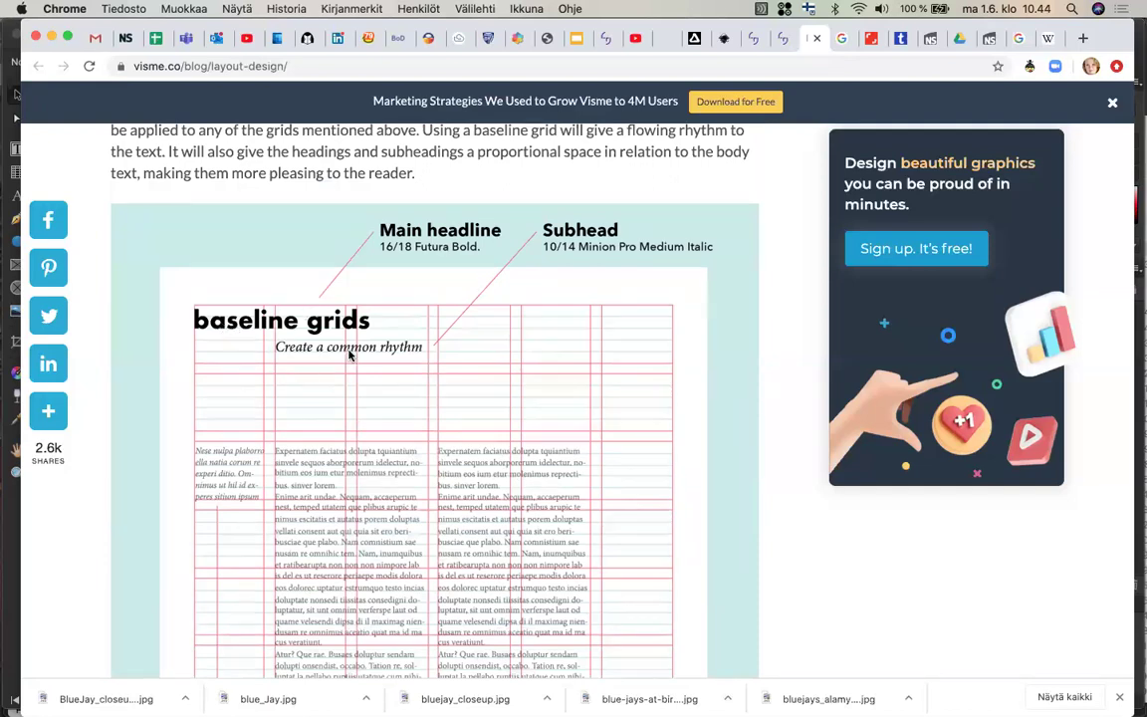
pyautogui.scroll(-5, 389, 493)
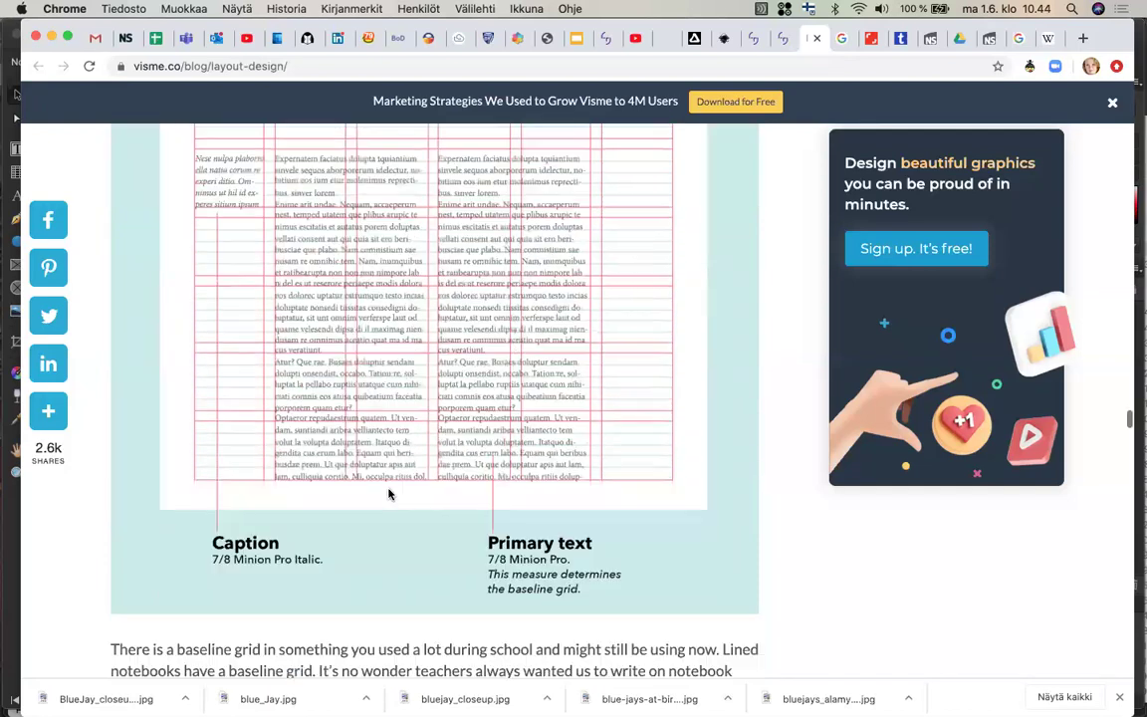
pyautogui.scroll(1, 389, 493)
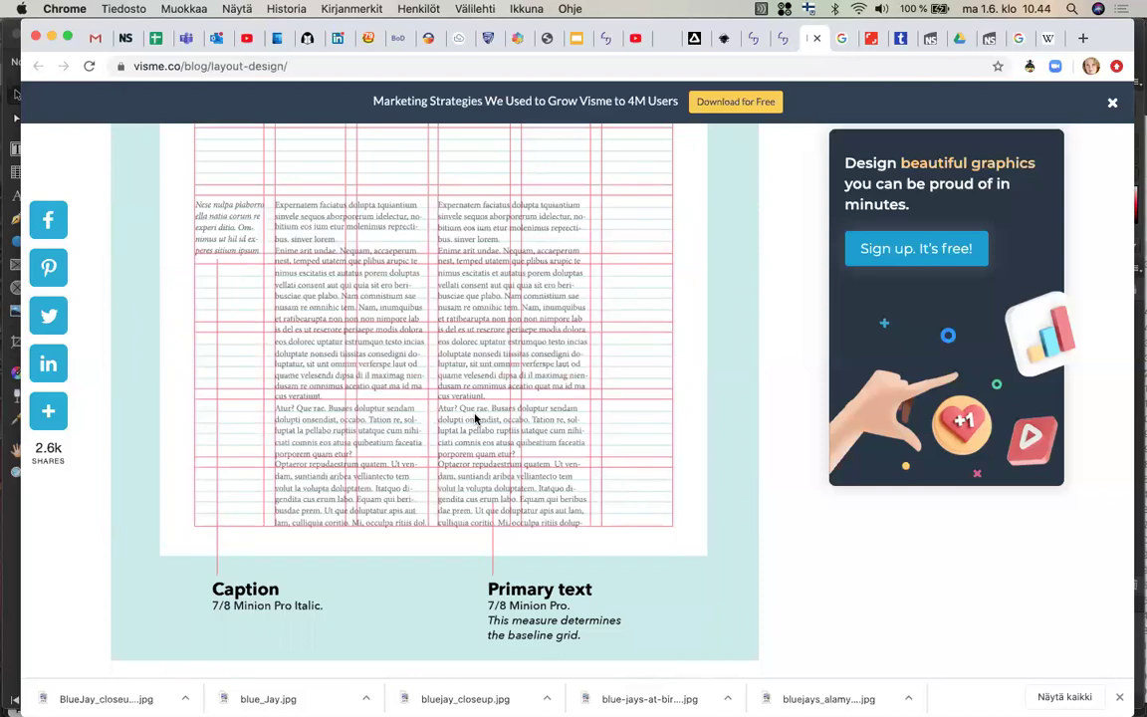
pyautogui.scroll(4, 476, 419)
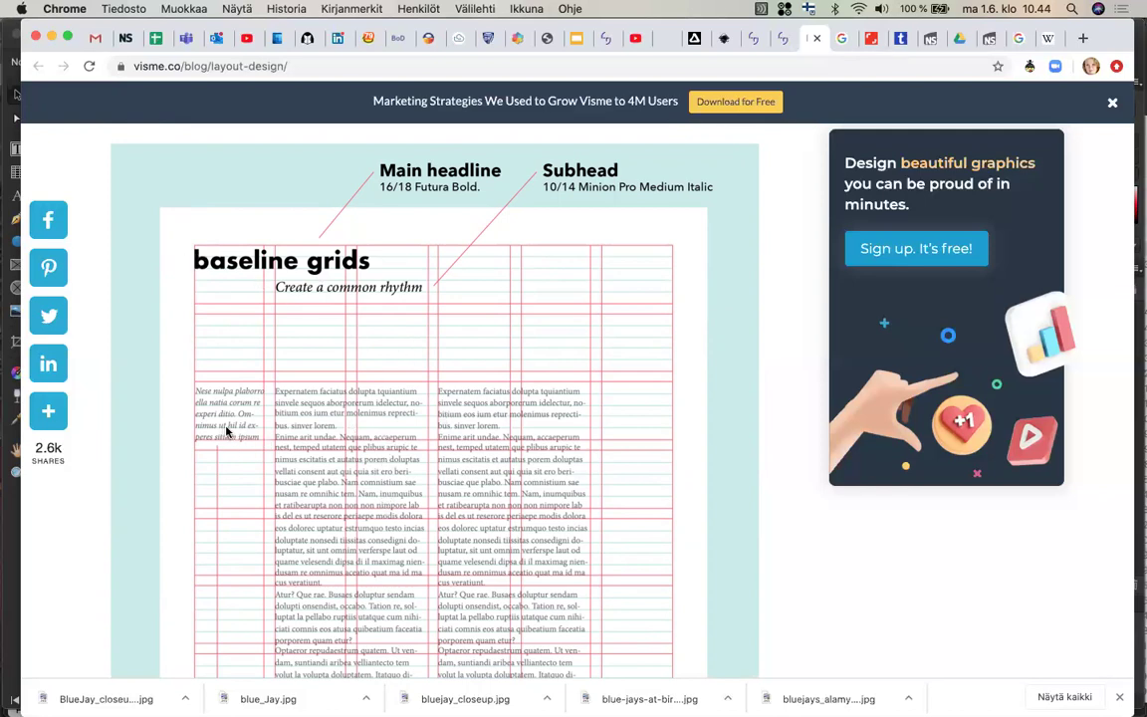
# Scroll down through the lined-notebook example to the Hierarchical Grids heading
pyautogui.scroll(-5, 304, 478)
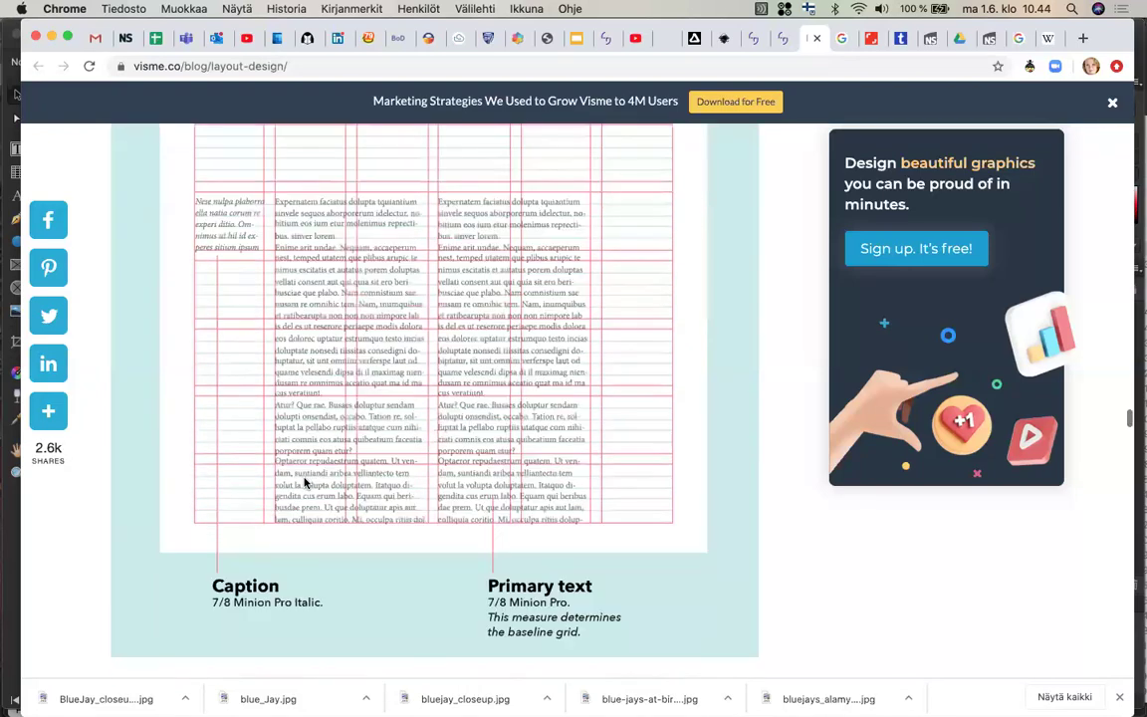
pyautogui.scroll(-6, 305, 477)
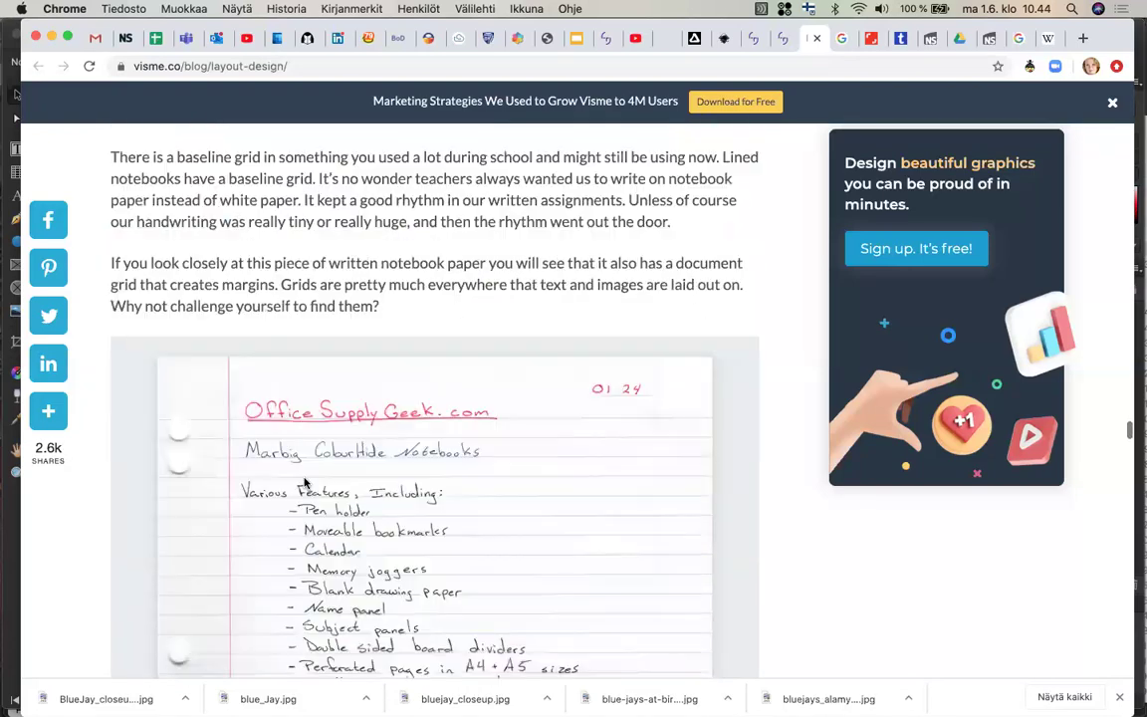
pyautogui.scroll(-7, 305, 482)
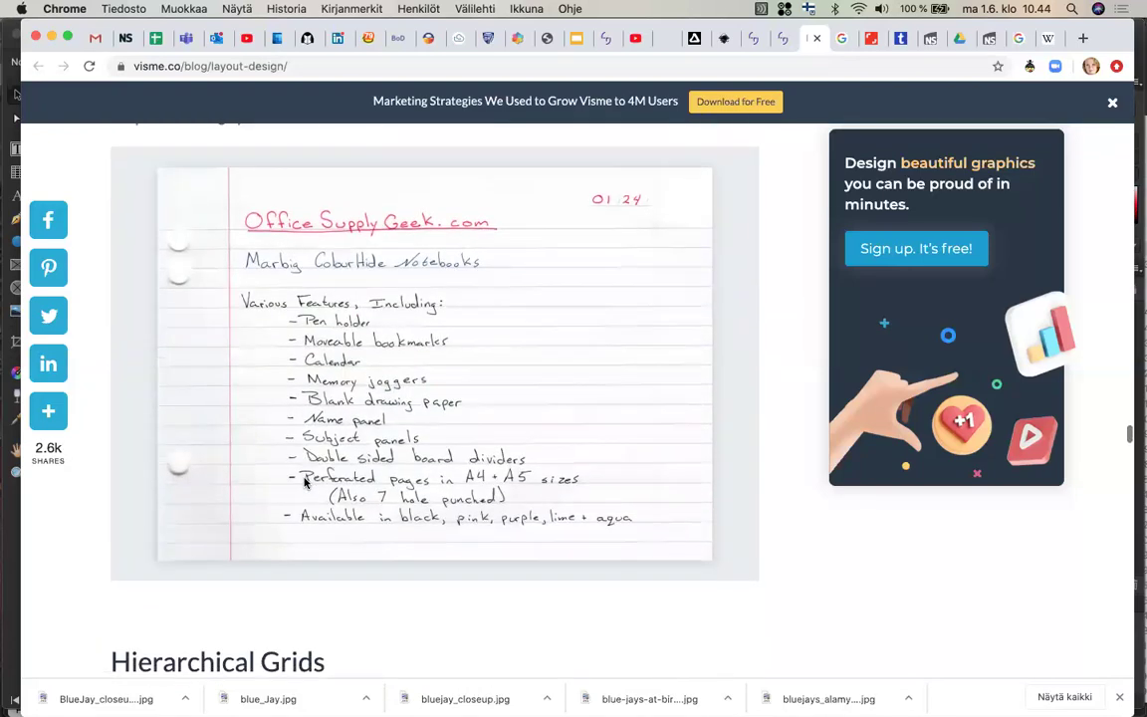
# Scroll past the Hierarchical Grids text and Vulture screenshot to 'A Little Design History Trivia'
pyautogui.scroll(-8, 304, 477)
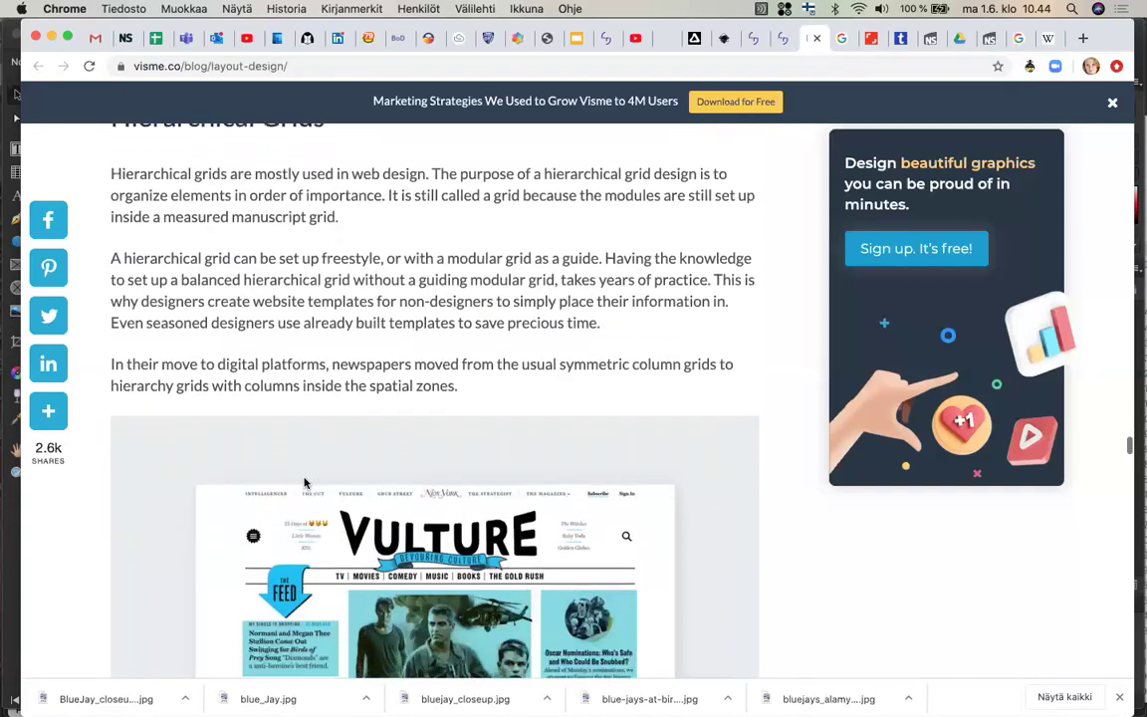
pyautogui.scroll(-2, 305, 482)
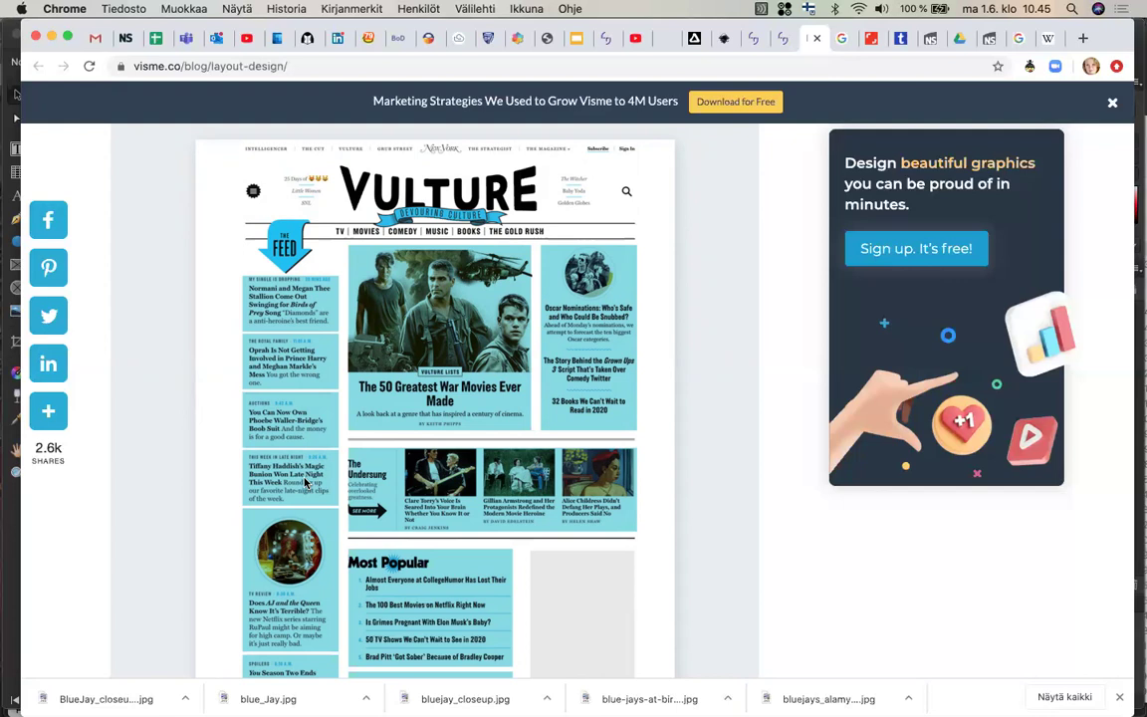
pyautogui.scroll(-5, 306, 482)
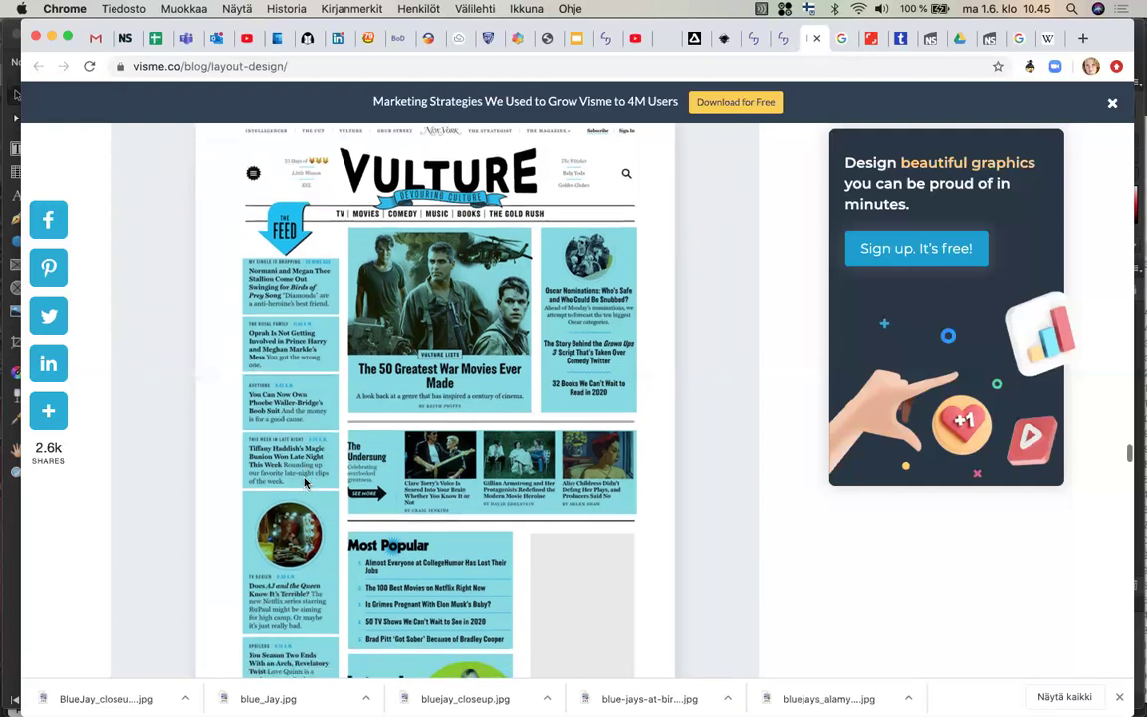
pyautogui.scroll(-10, 306, 482)
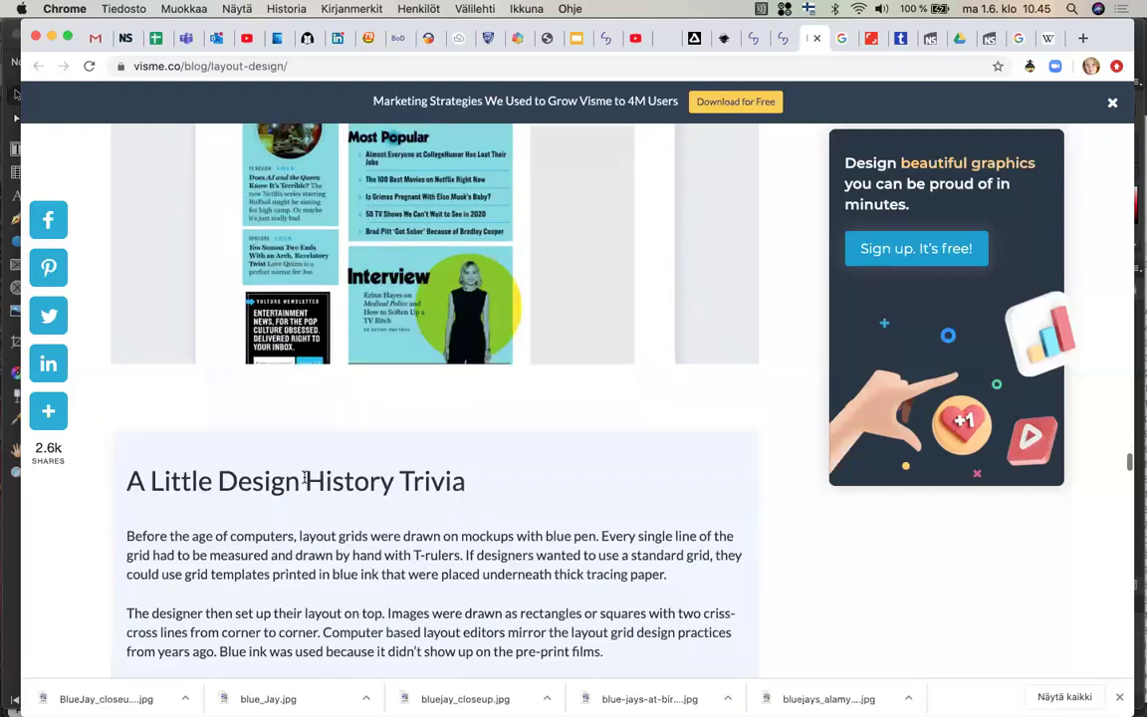
pyautogui.scroll(5, 306, 482)
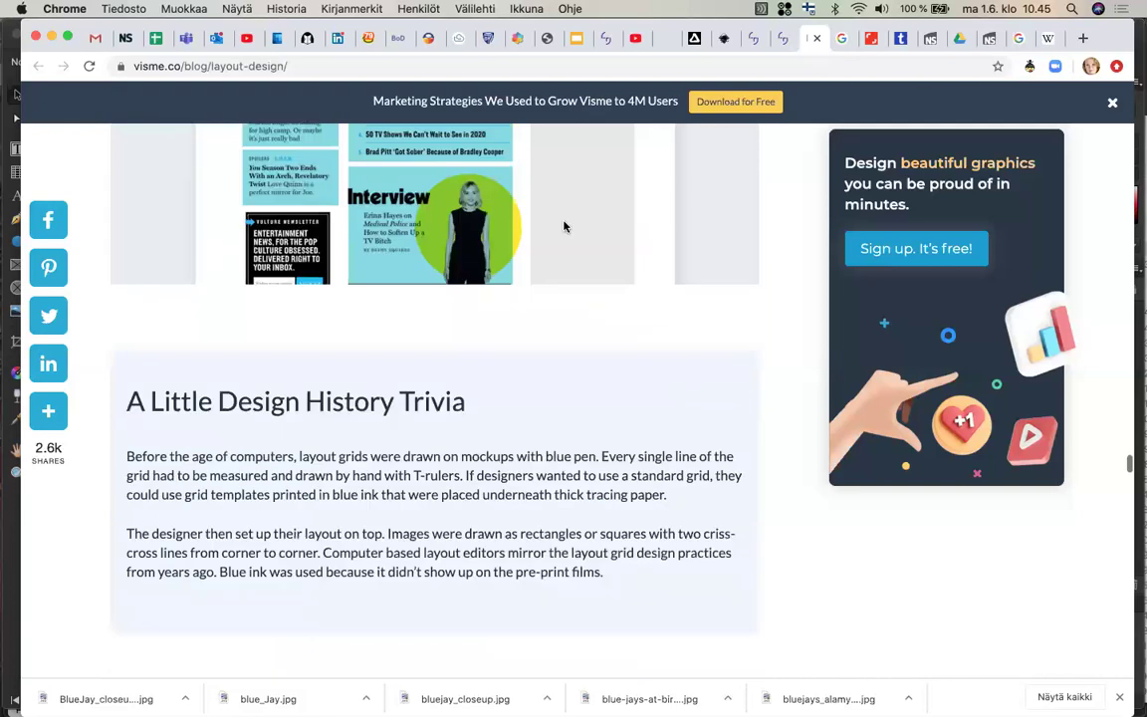
pyautogui.click(867, 45)
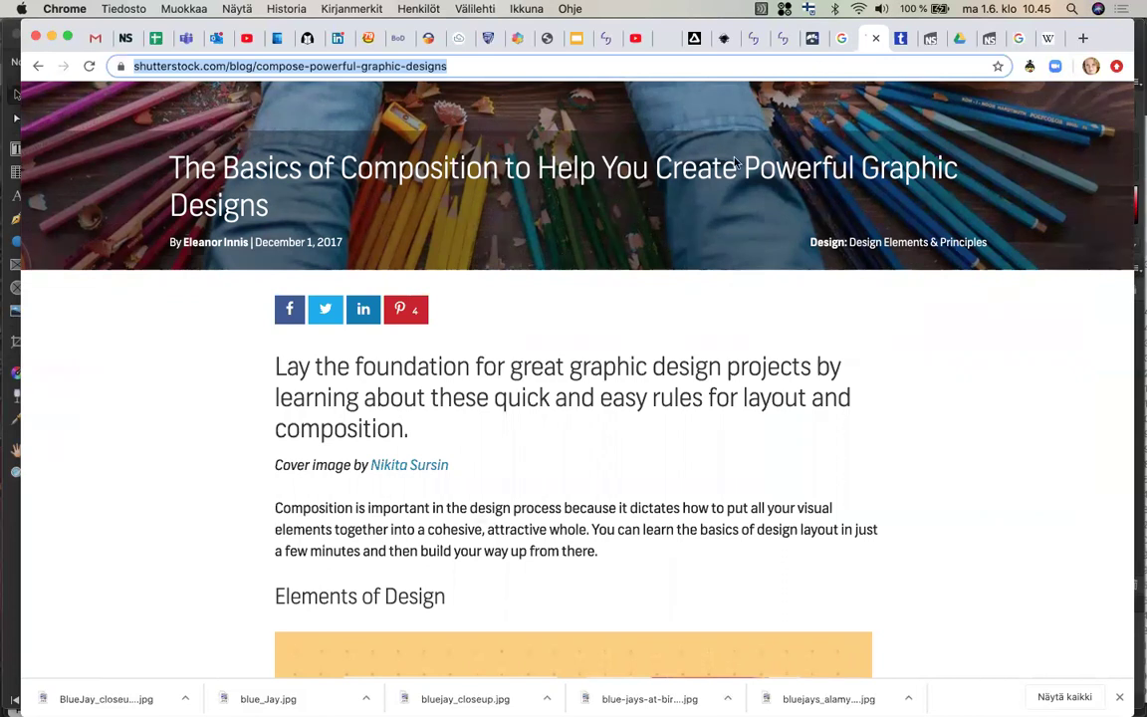
pyautogui.scroll(-5, 569, 379)
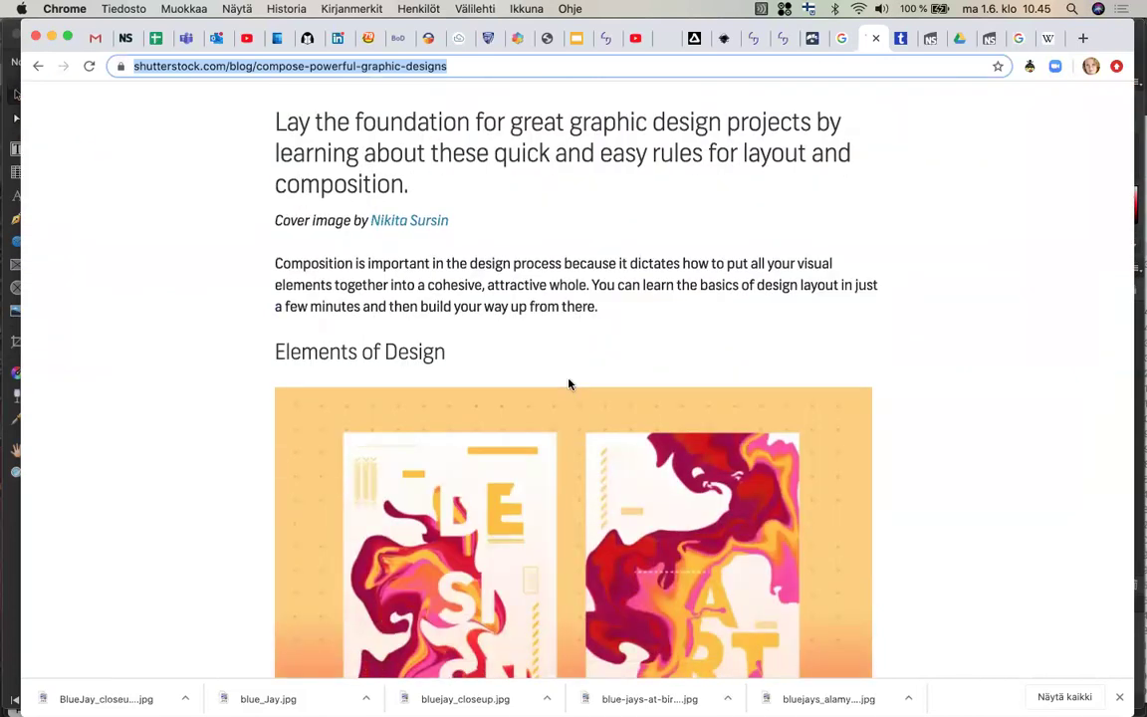
pyautogui.scroll(-3, 568, 384)
pyautogui.scroll(-5, 570, 385)
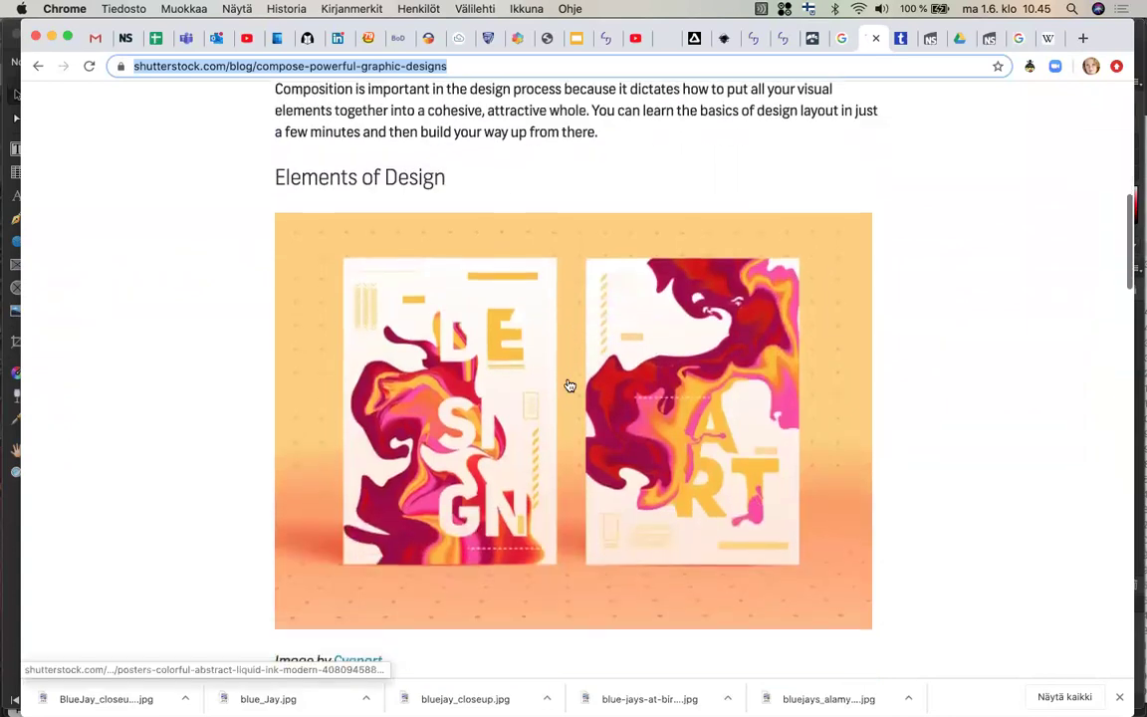
pyautogui.scroll(-7, 569, 385)
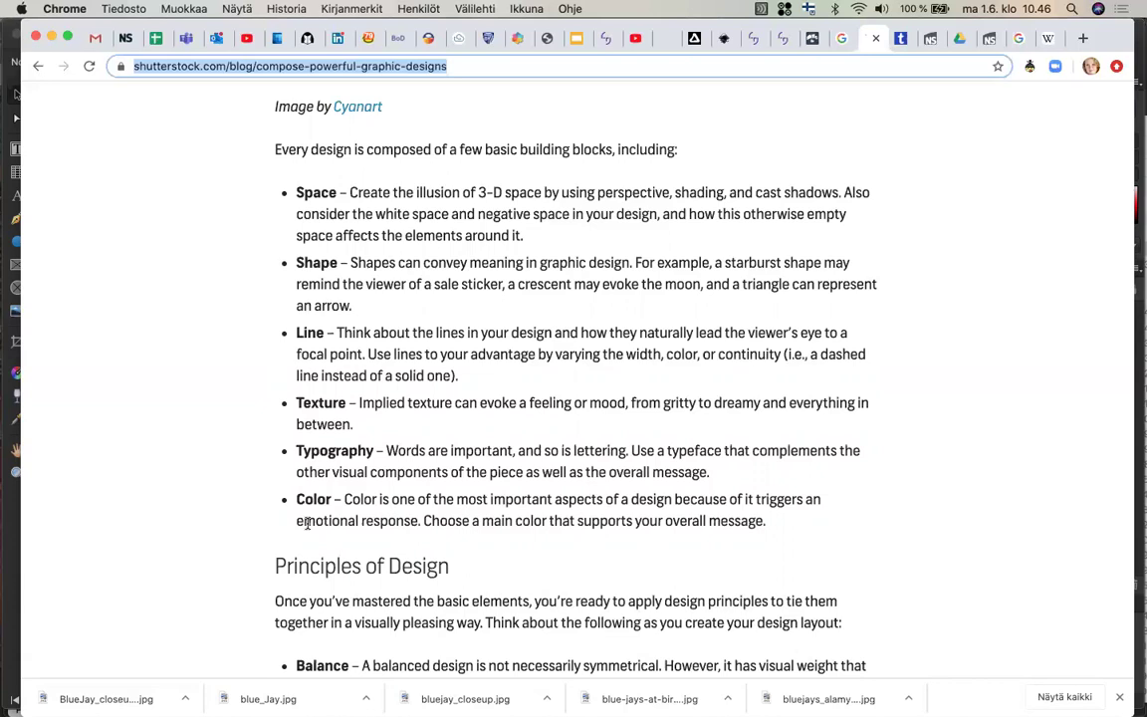
pyautogui.scroll(-5, 307, 523)
pyautogui.scroll(-3, 308, 523)
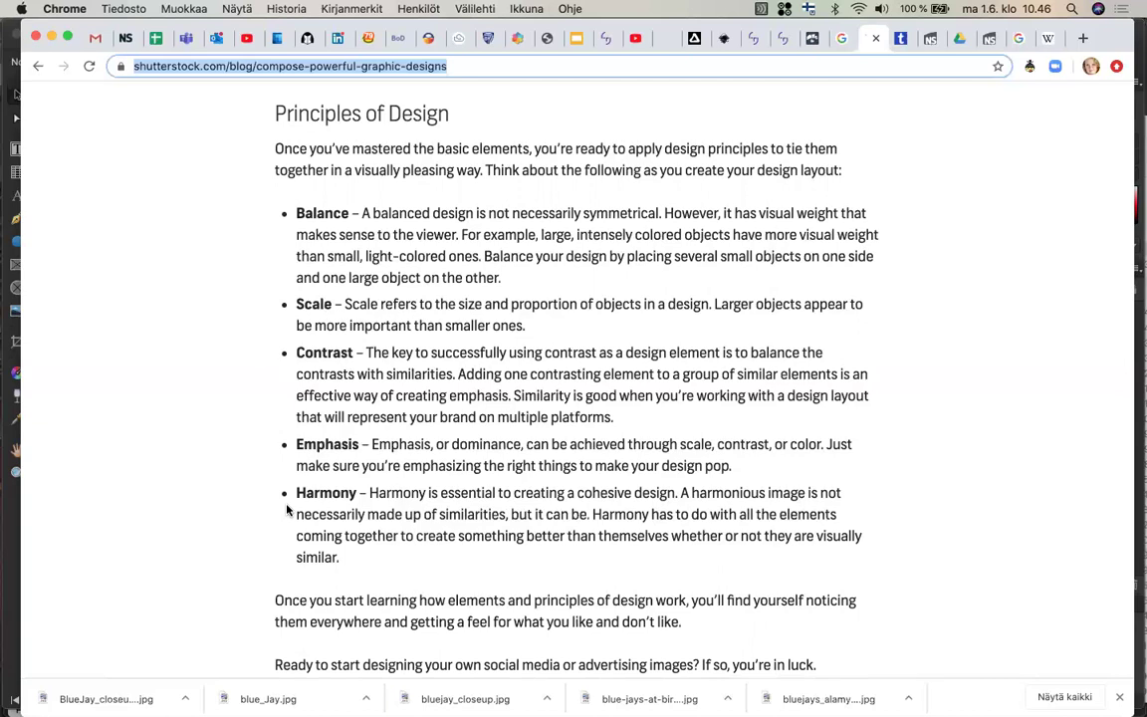
pyautogui.scroll(-4, 287, 510)
pyautogui.scroll(-8, 287, 510)
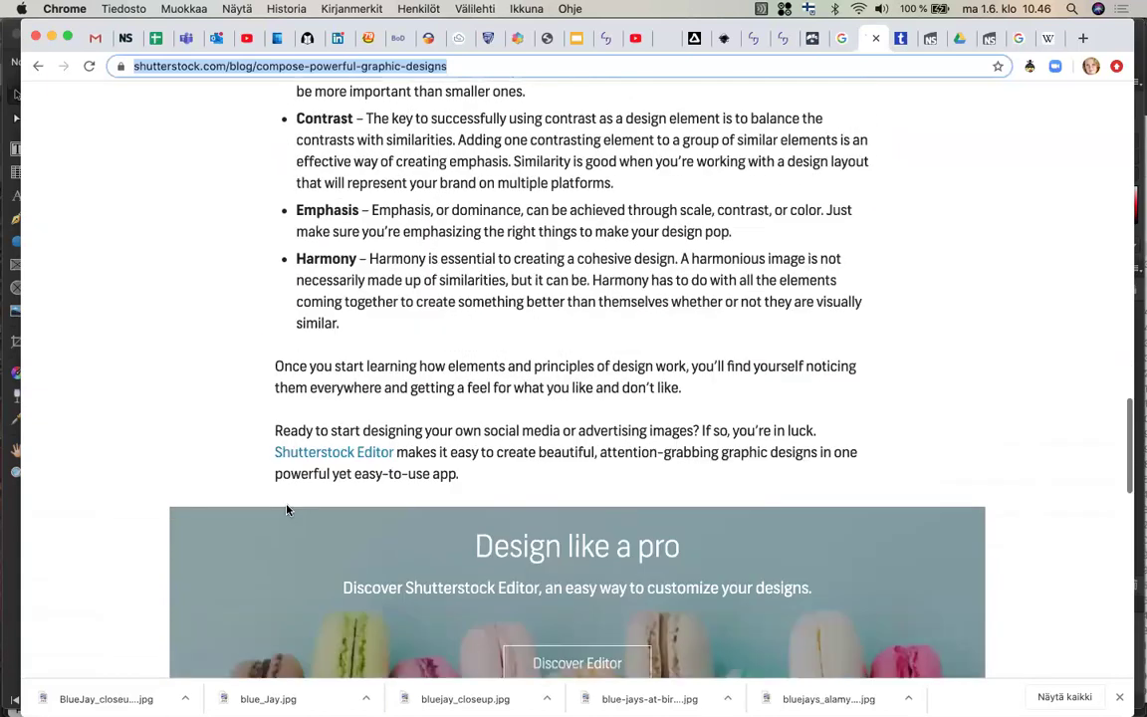
pyautogui.scroll(-5, 287, 510)
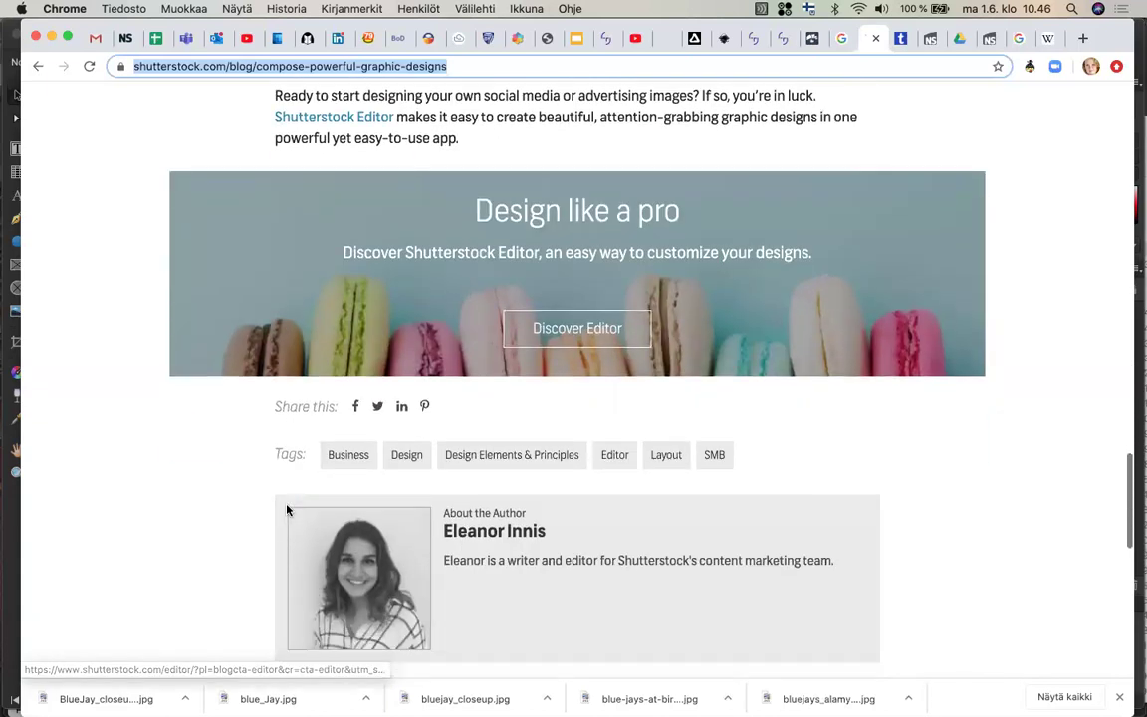
pyautogui.scroll(6, 287, 510)
pyautogui.scroll(20, 287, 510)
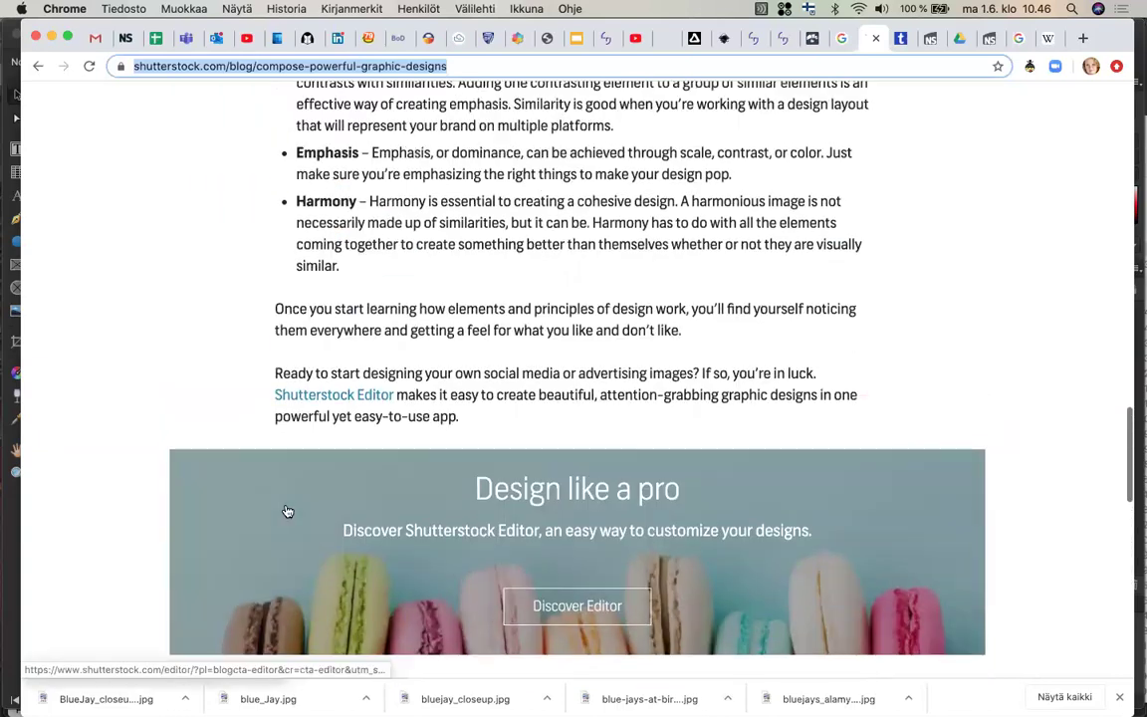
pyautogui.scroll(1, 287, 509)
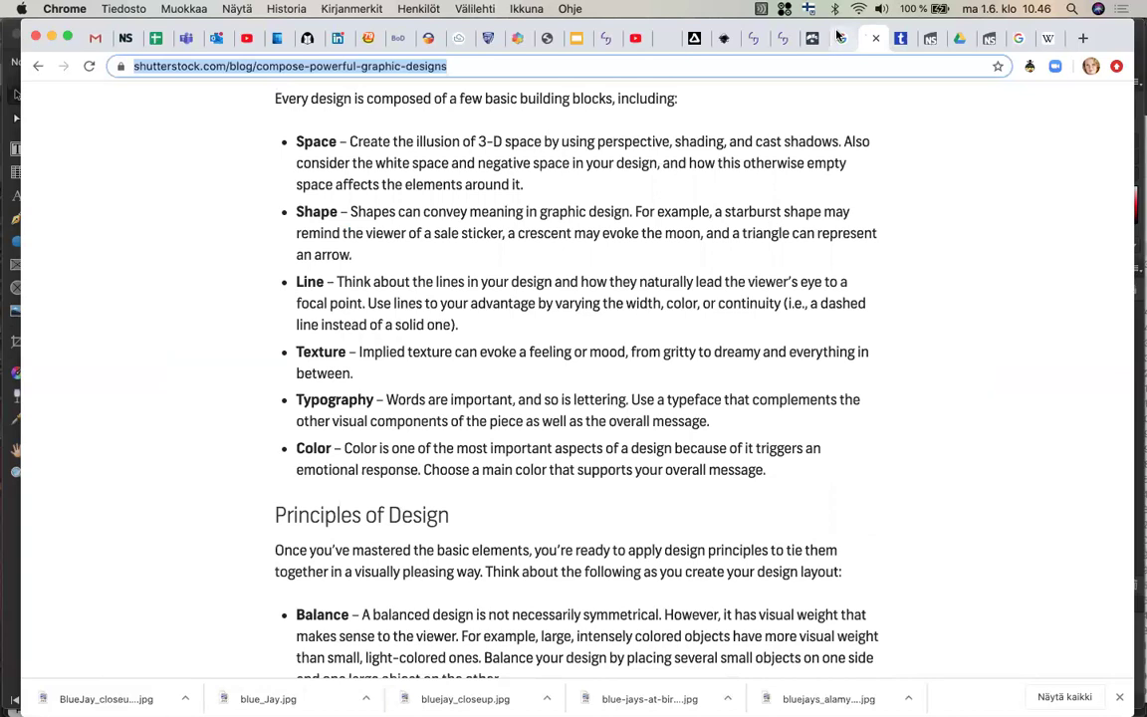
pyautogui.moveTo(5, 498)
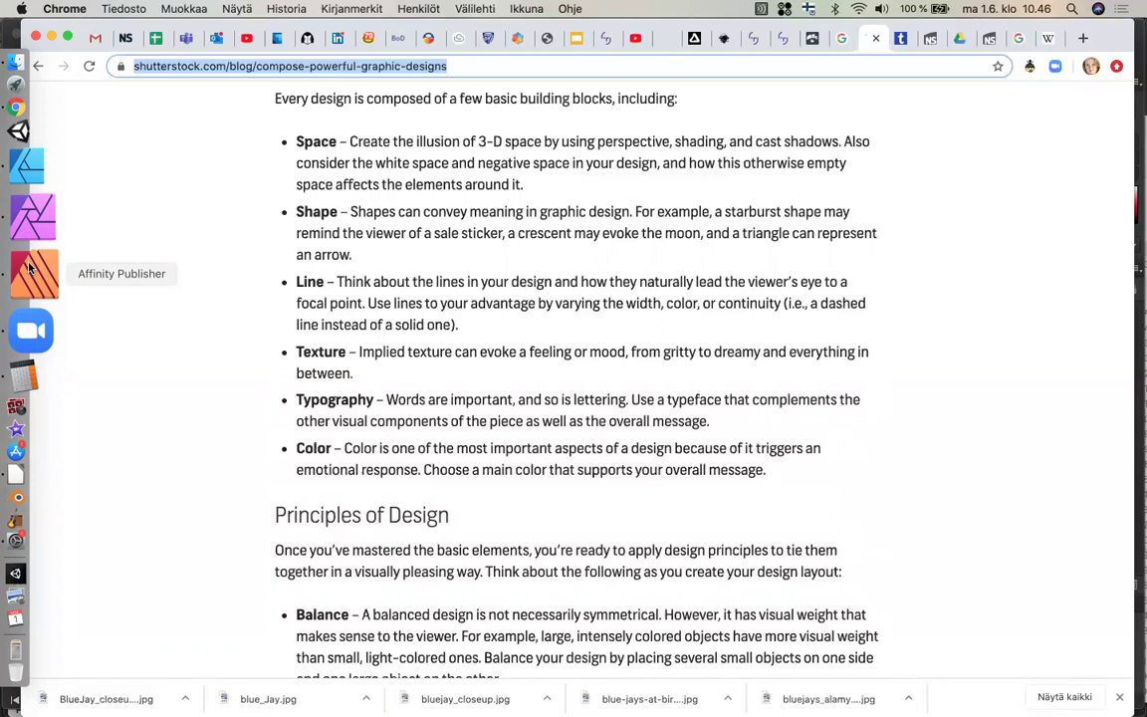
# Switch to Affinity Publisher and review the A5 preset: 148 × 210 mm, 300 DPI, 4 facing pages
pyautogui.click(30, 267)
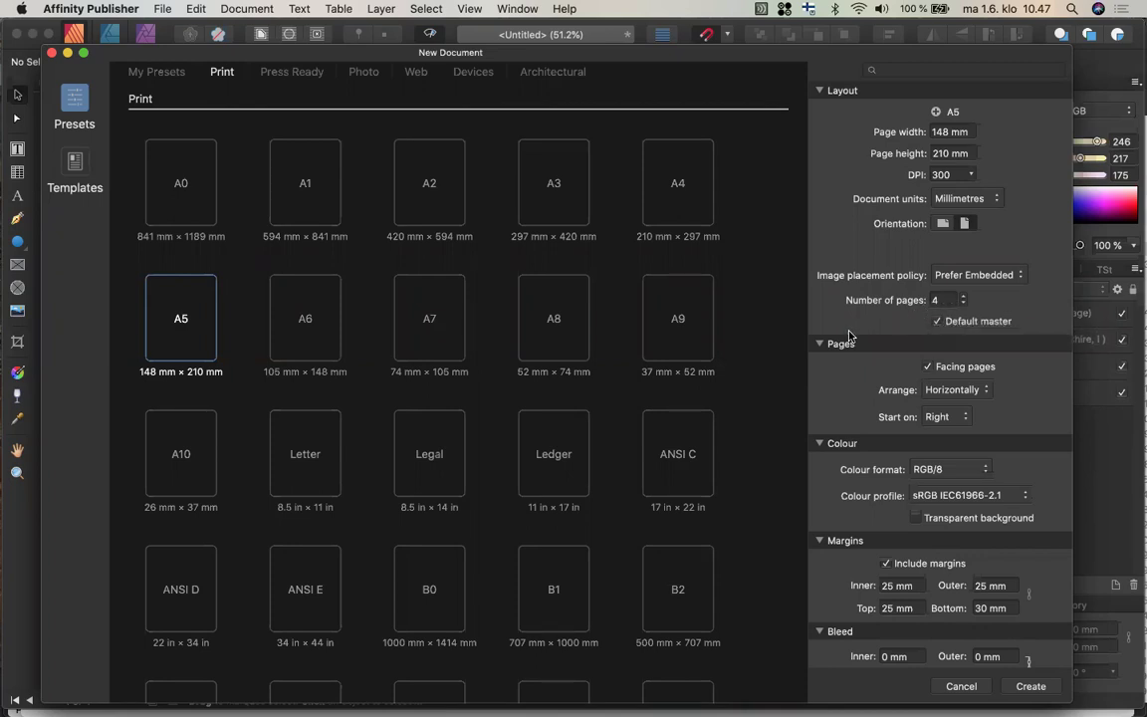
pyautogui.scroll(-1, 849, 335)
pyautogui.scroll(-1, 850, 336)
pyautogui.scroll(-1, 849, 335)
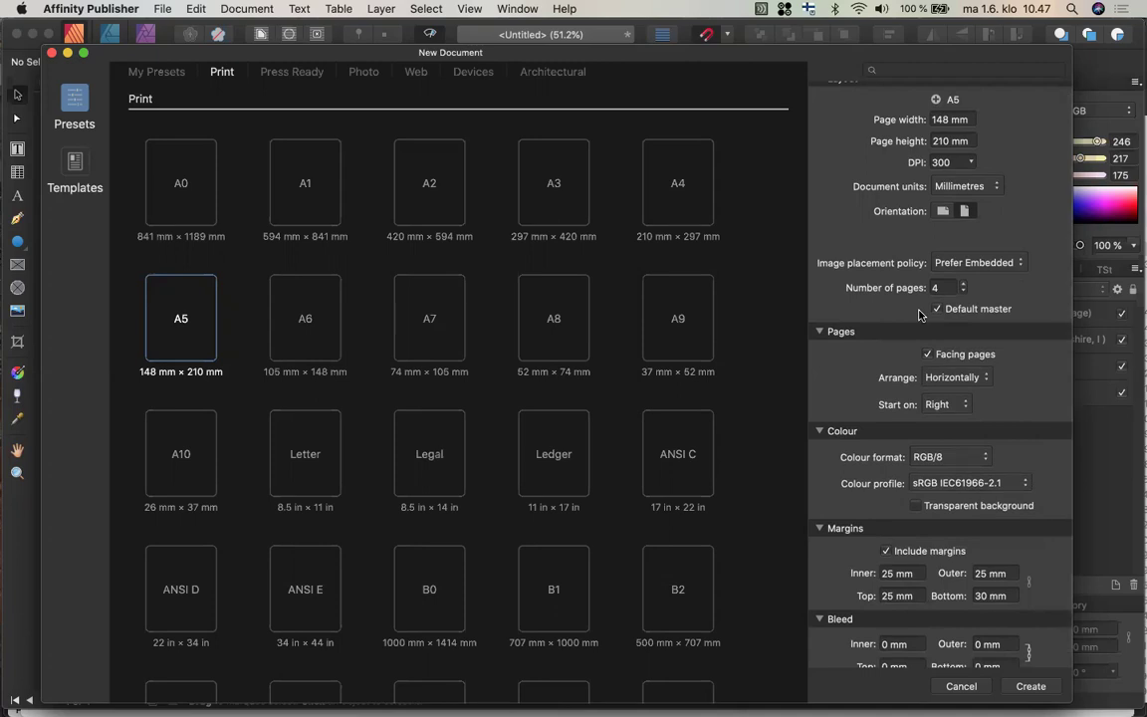
pyautogui.click(929, 352)
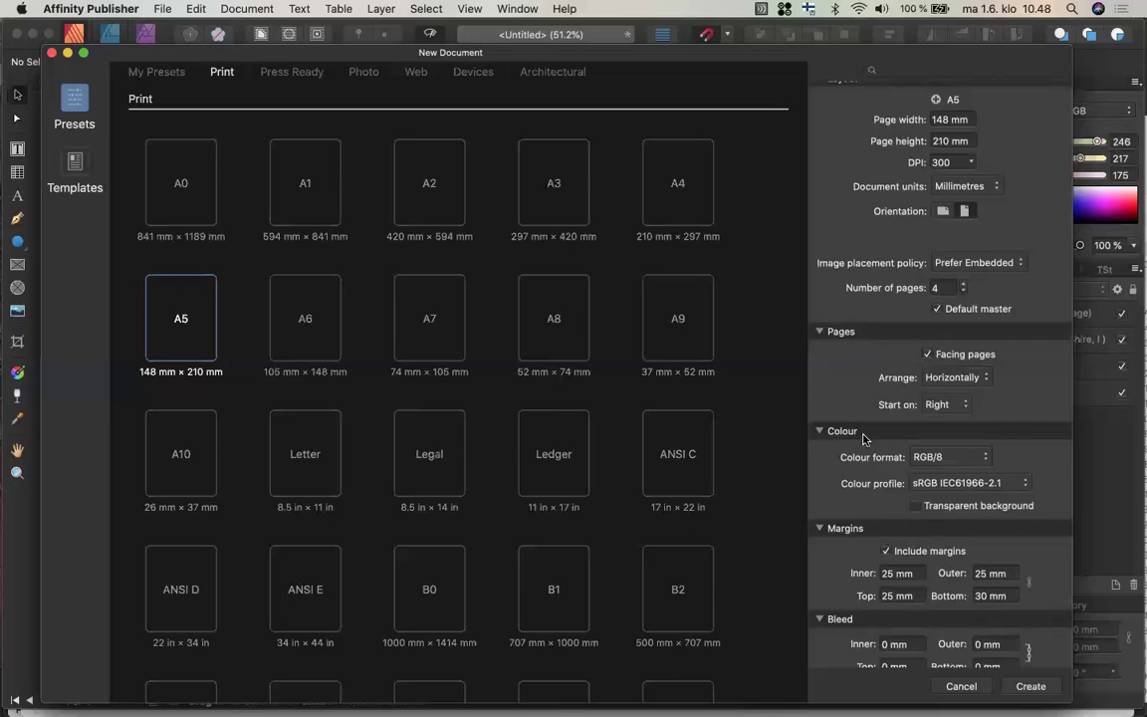
pyautogui.scroll(-1, 864, 434)
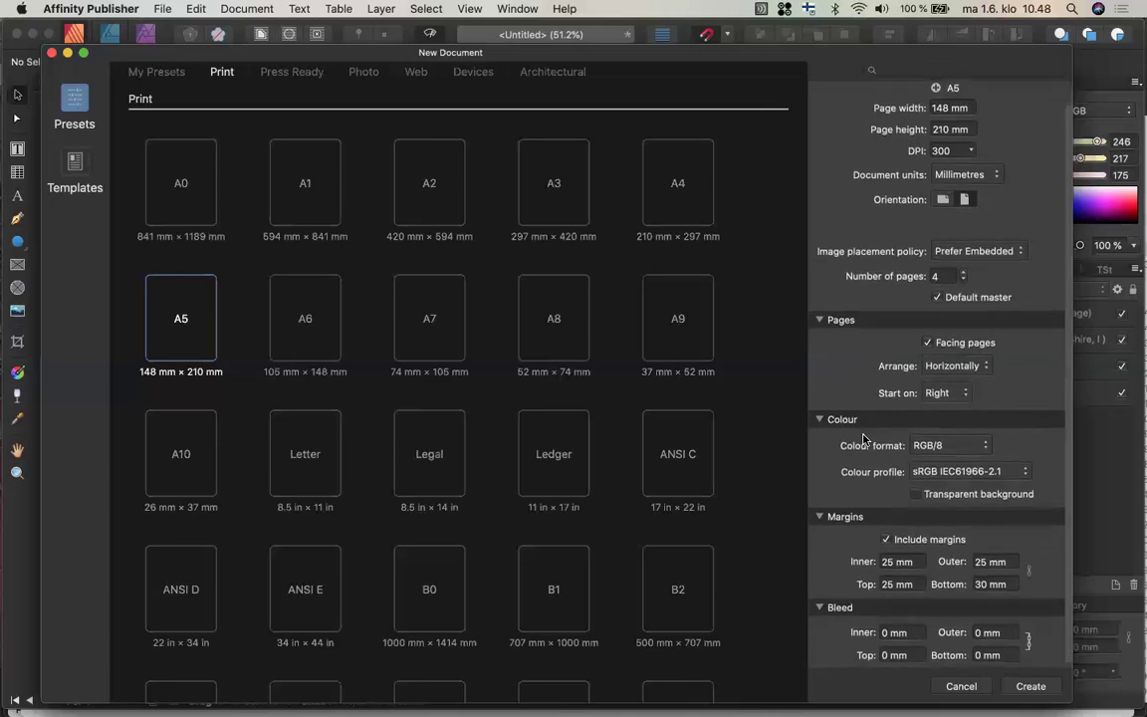
pyautogui.scroll(-1, 864, 438)
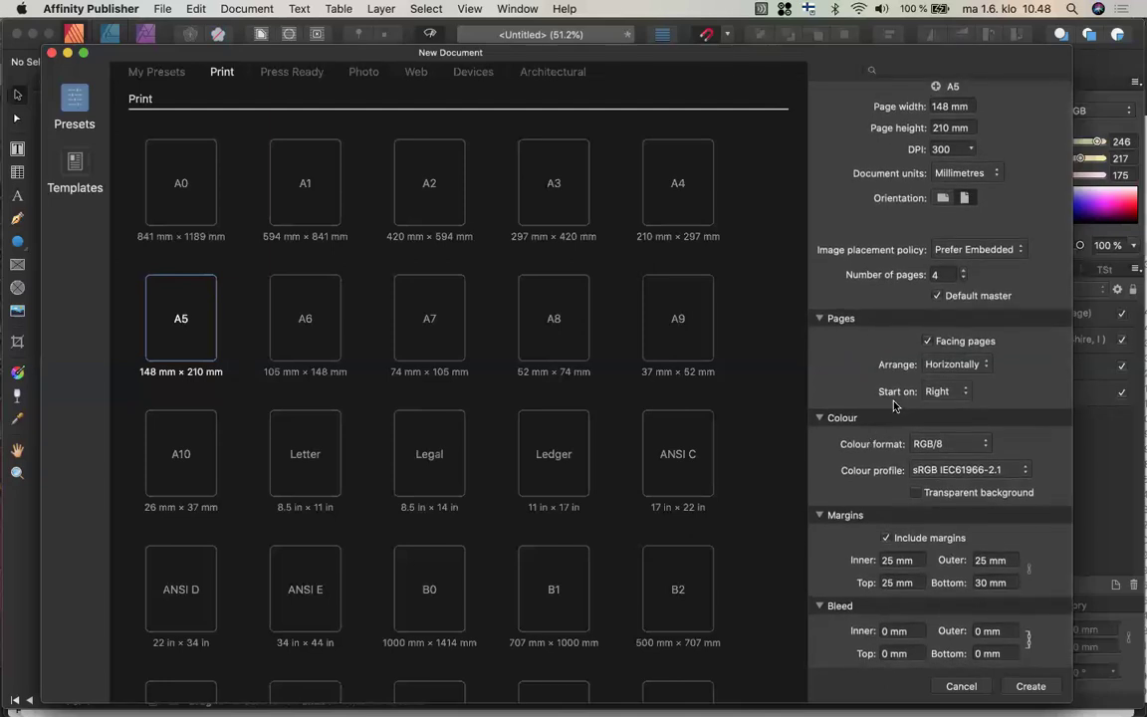
# Keep Start on set to Right and turn on Include margins
pyautogui.click(967, 393)
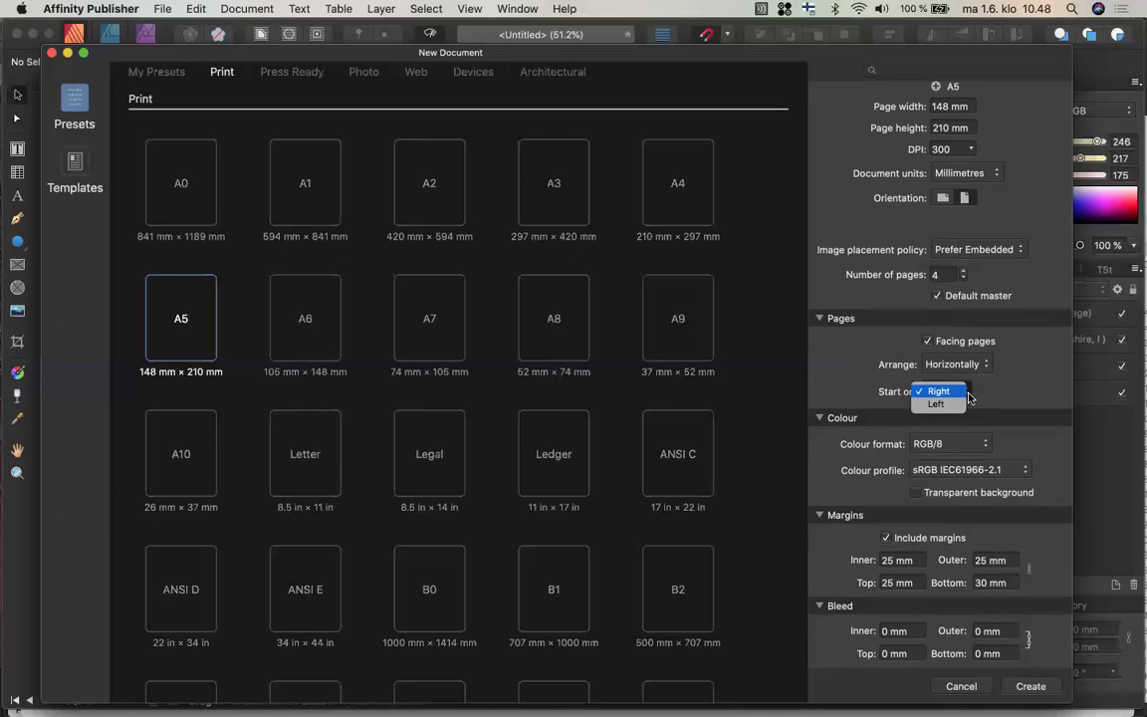
pyautogui.click(951, 392)
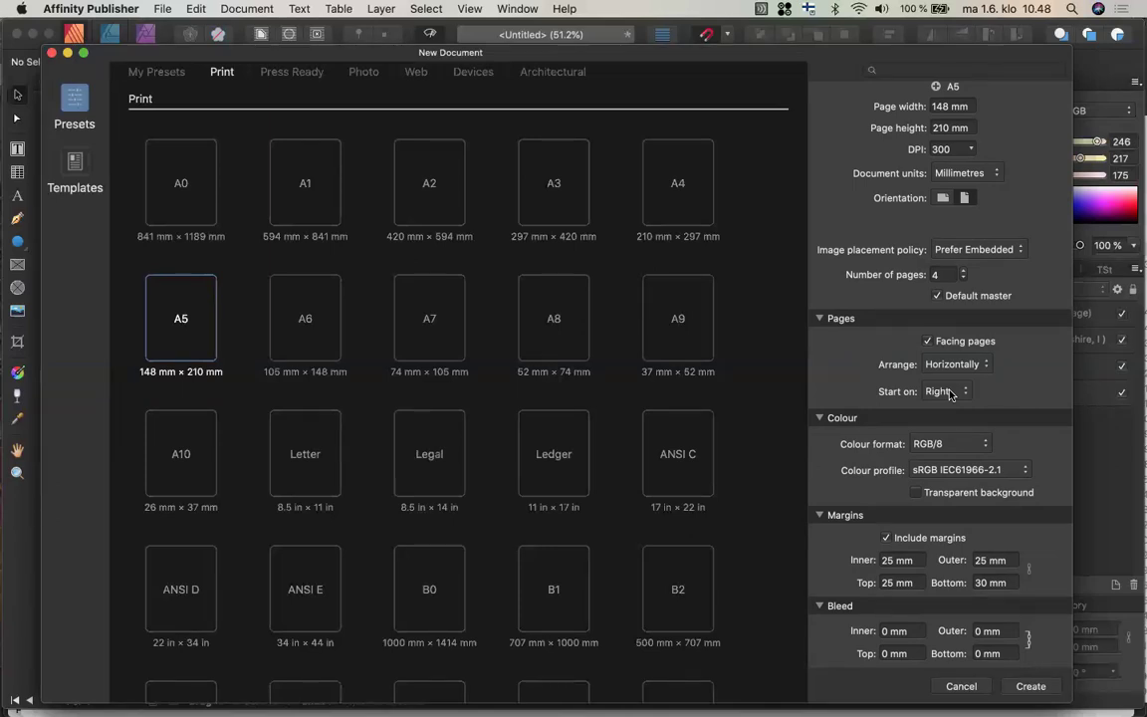
pyautogui.click(862, 514)
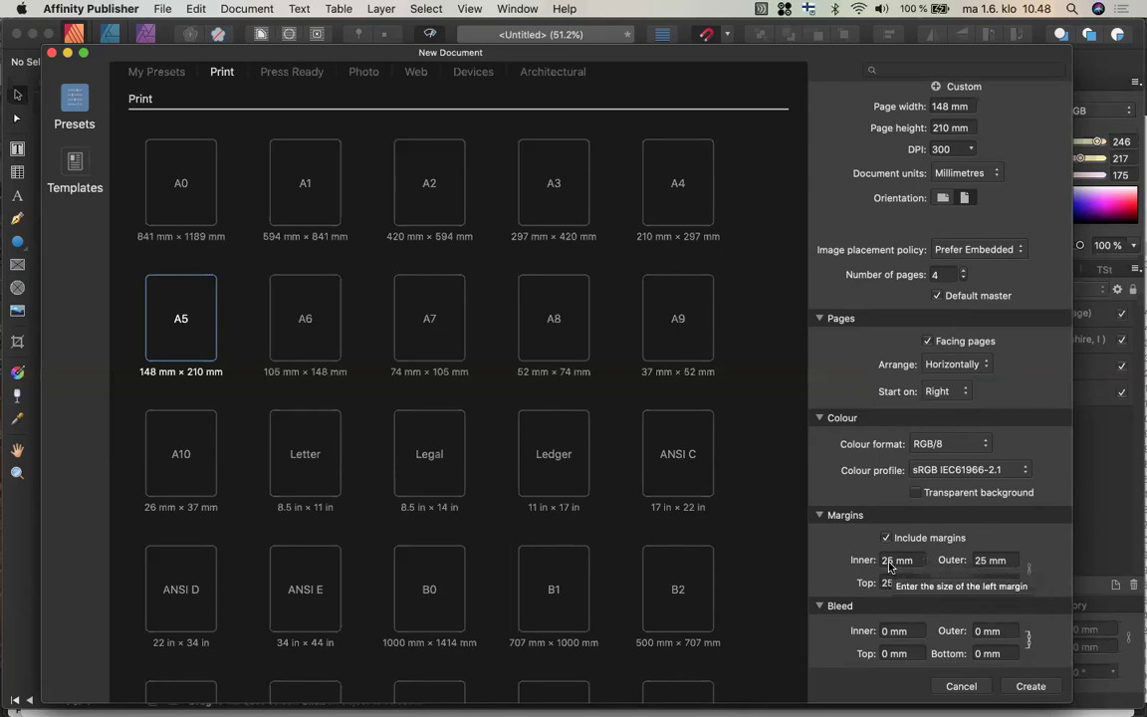
# Enter 15 mm for the Inner, Outer and Top margins, leaving Bottom at 30 mm
pyautogui.click(890, 564)
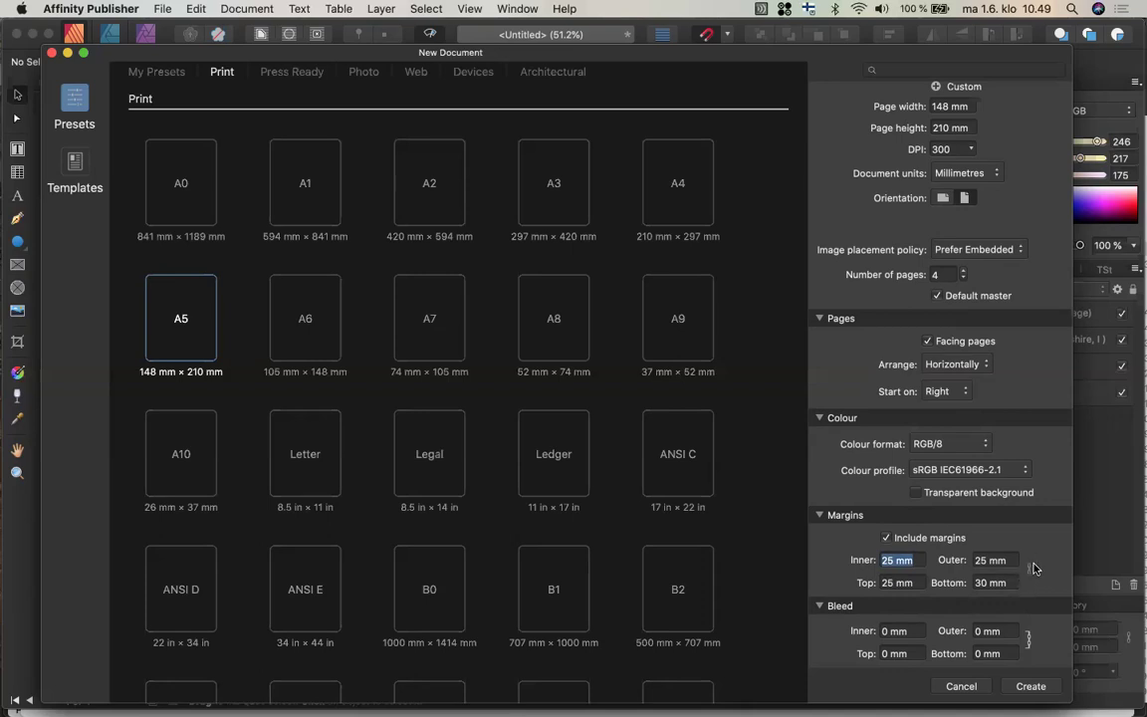
pyautogui.write('15')
pyautogui.press('Tab')
pyautogui.write('15')
pyautogui.press('Tab')
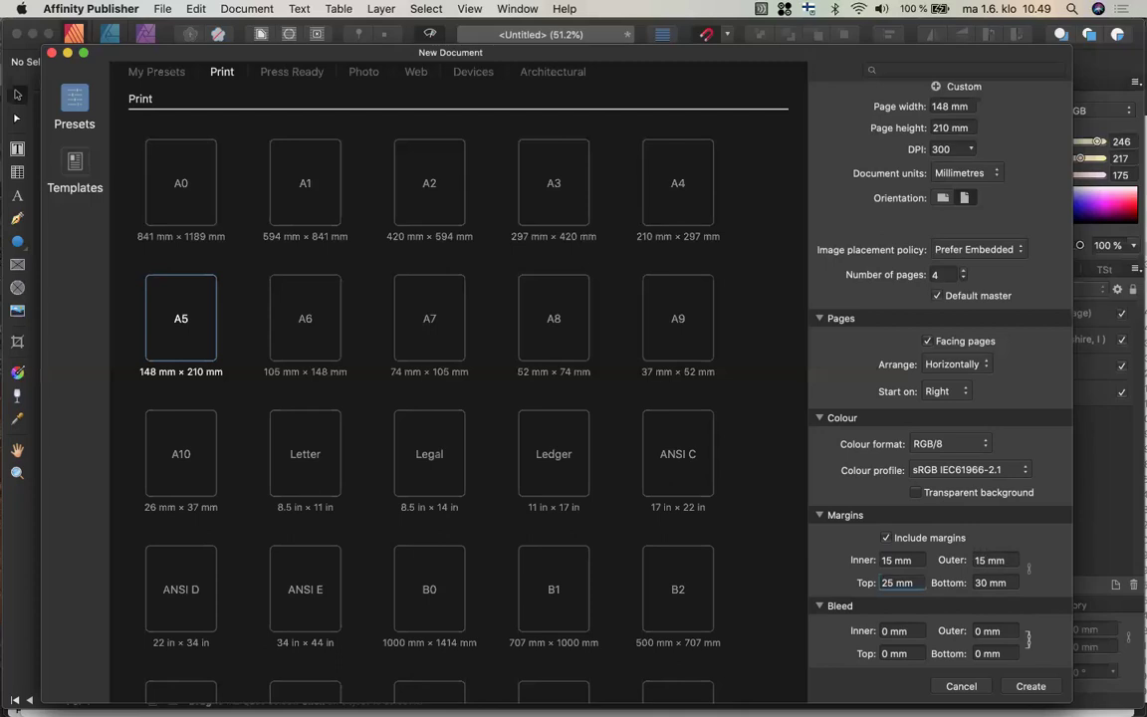
pyautogui.write('15')
pyautogui.press('Tab')
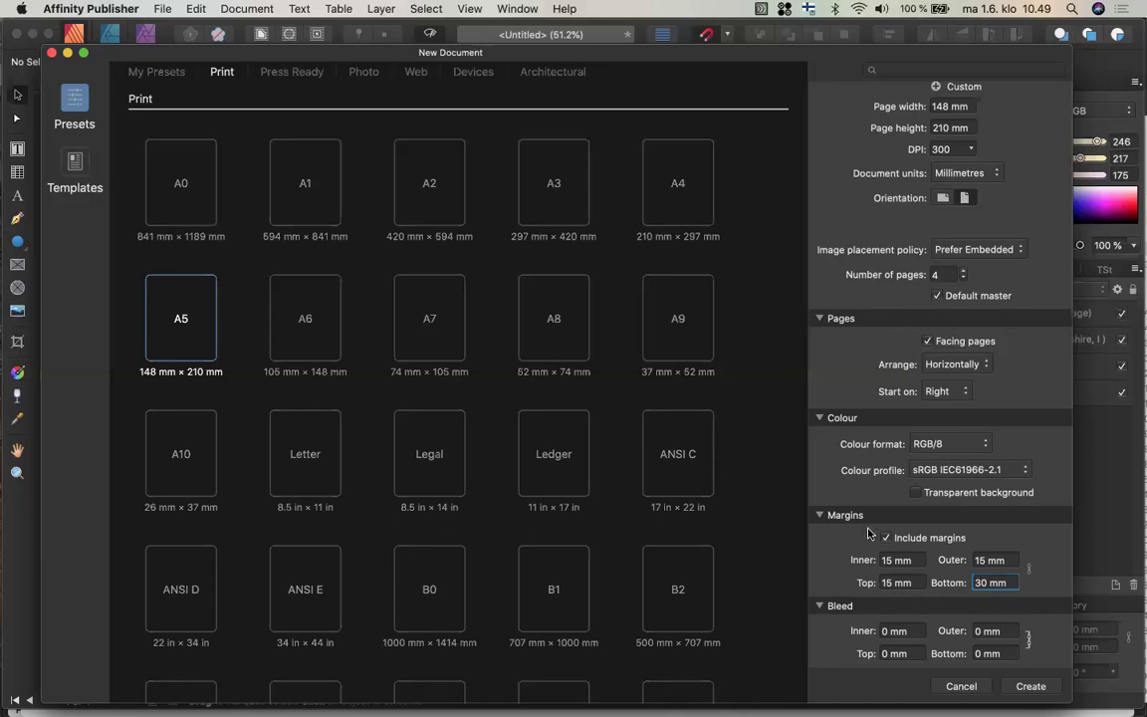
pyautogui.scroll(-1, 851, 563)
pyautogui.scroll(1, 851, 563)
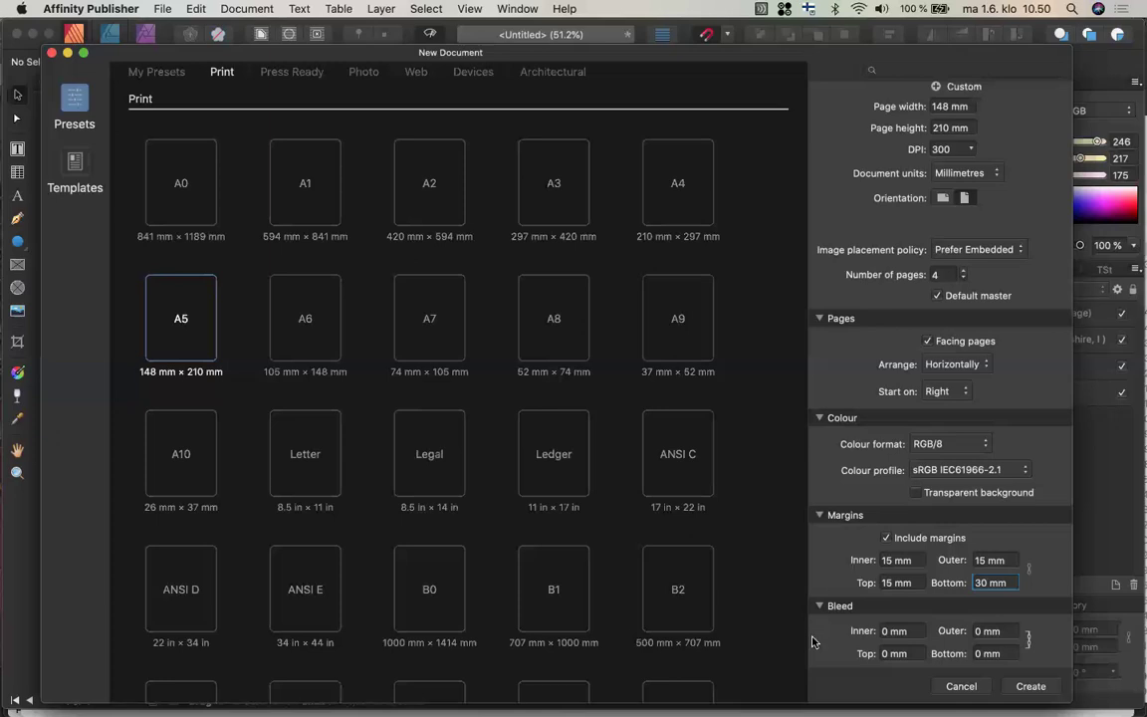
# Change the inner bleed from 0 to 3 mm so all bleed fields read 3 mm
pyautogui.click(889, 633)
pyautogui.click(887, 631)
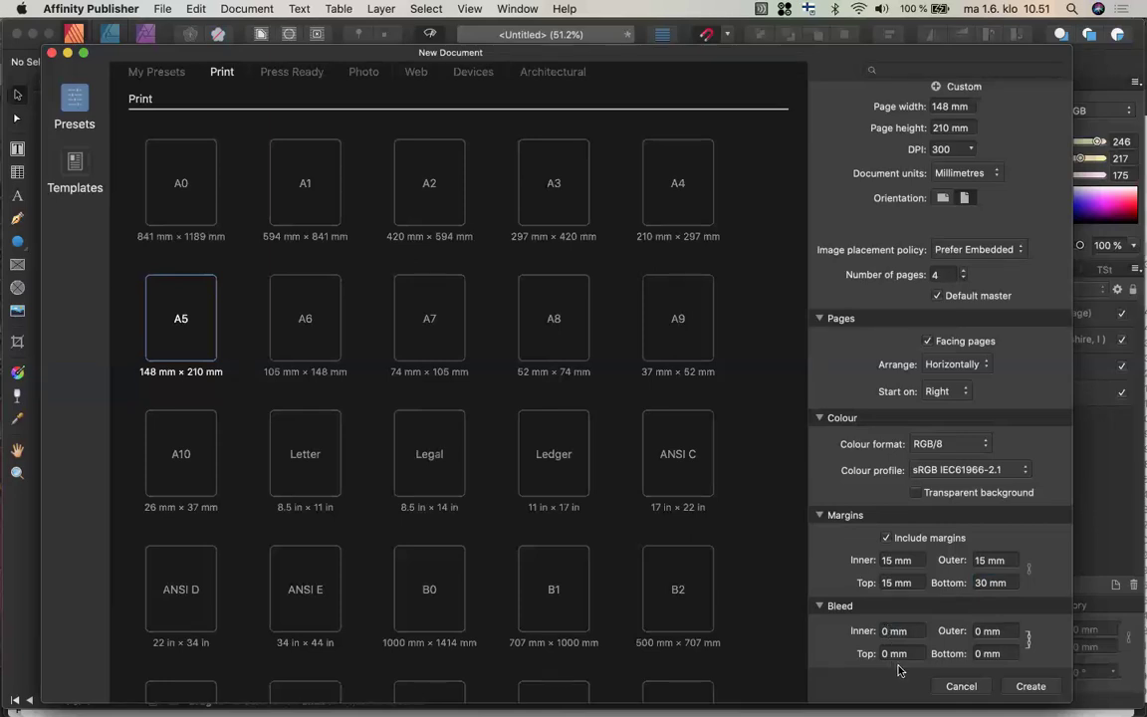
pyautogui.press('BackSpace')
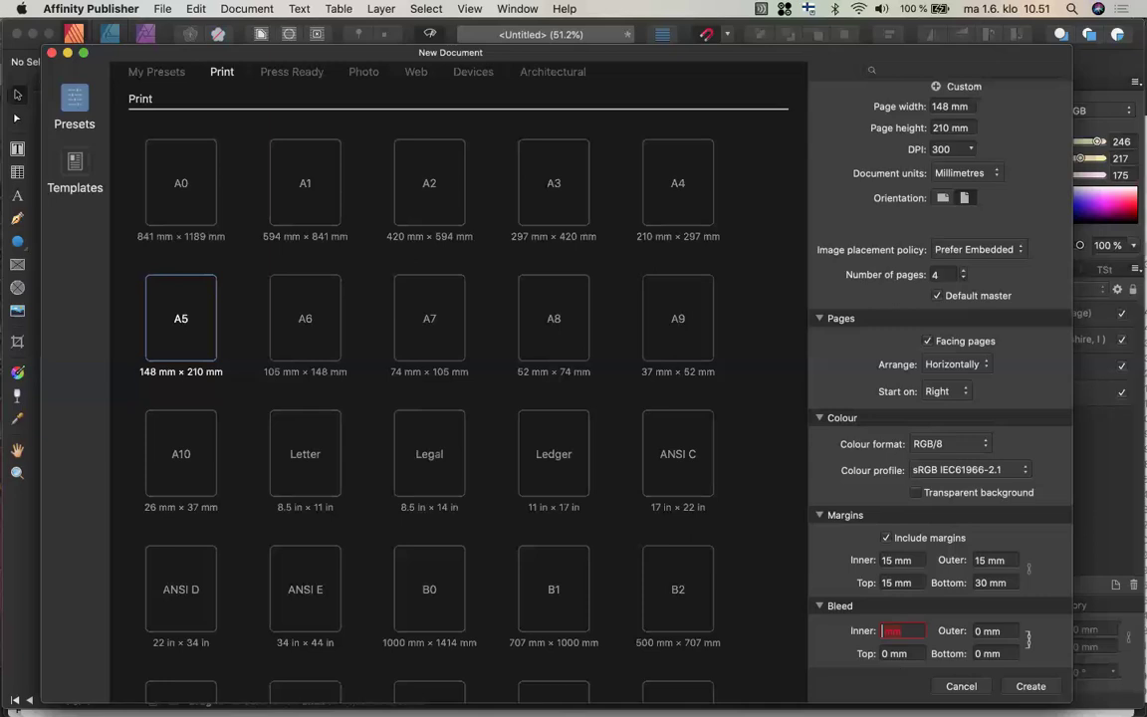
pyautogui.write('3')
pyautogui.press('Tab')
pyautogui.click(1023, 686)
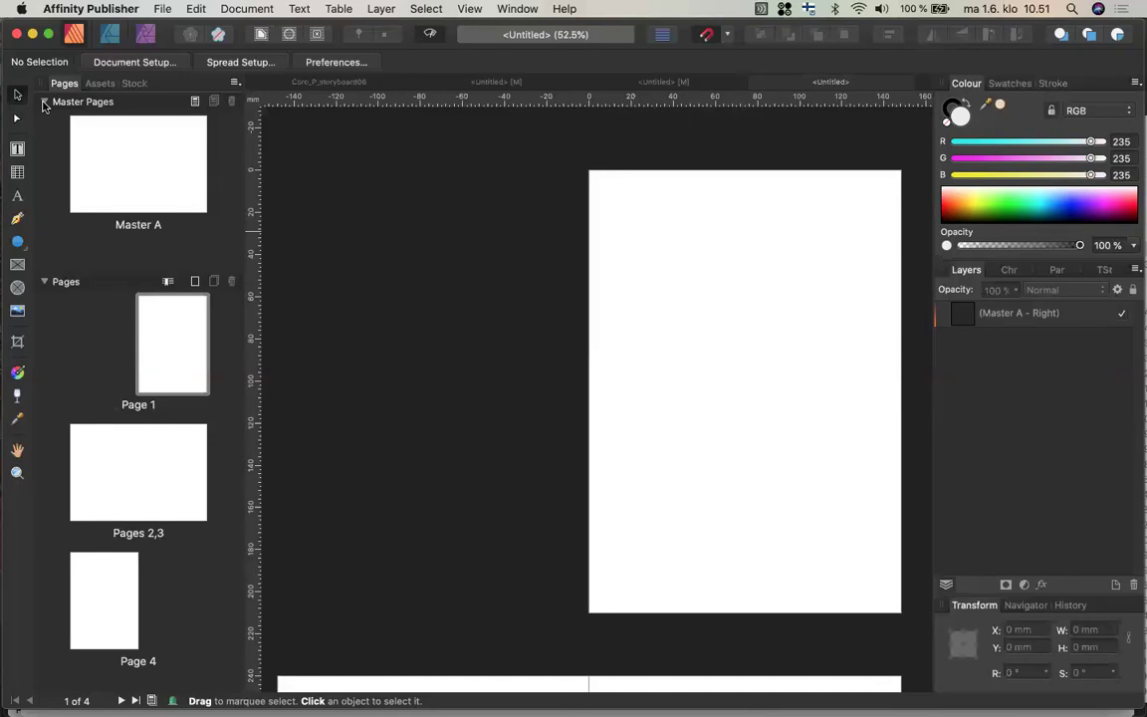
pyautogui.doubleClick(144, 162)
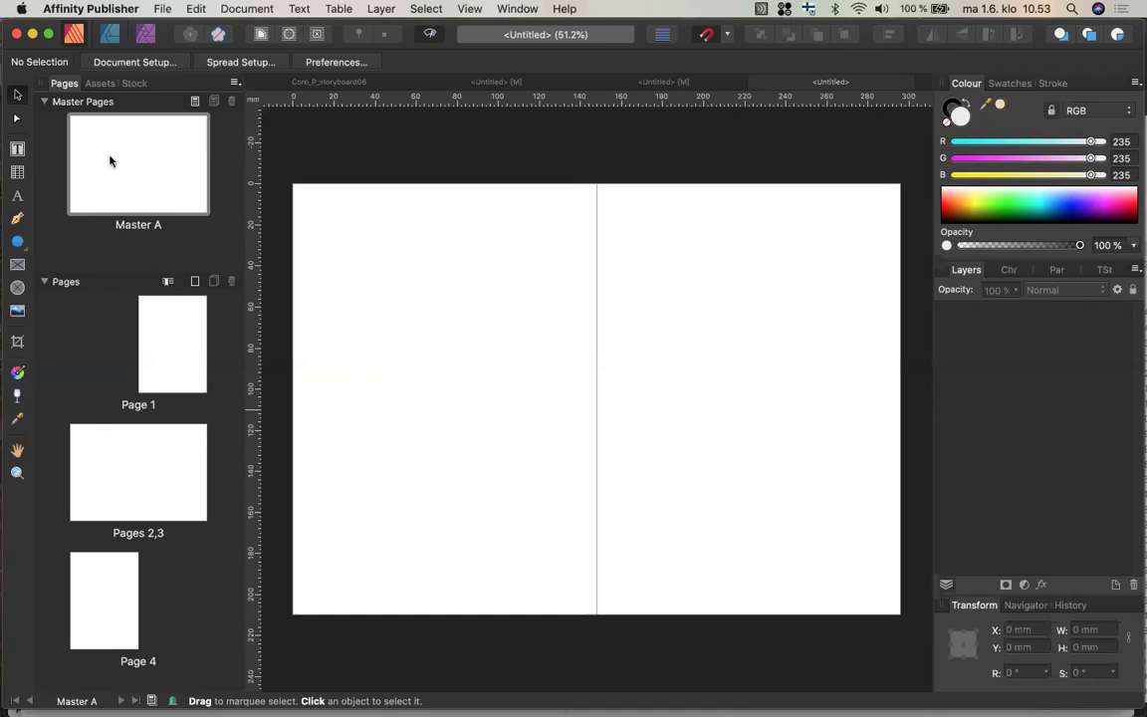
# Choose Ellipse Tool from the toolbar's shape tool flyout
pyautogui.click(17, 244)
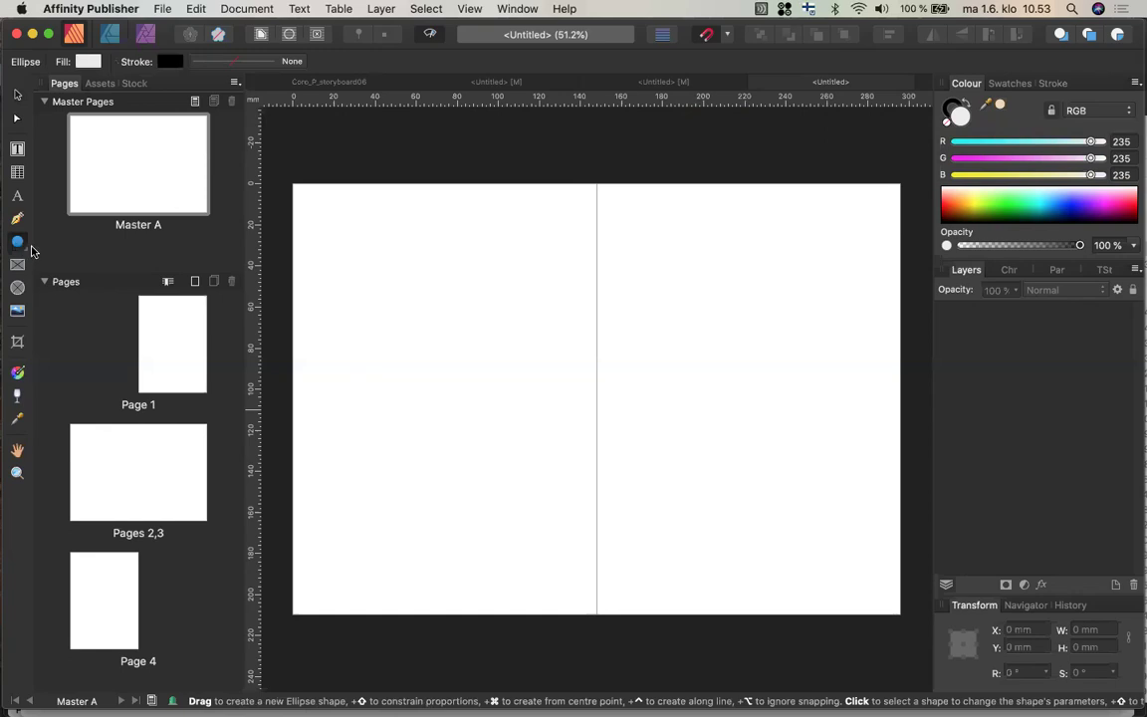
pyautogui.click(17, 244)
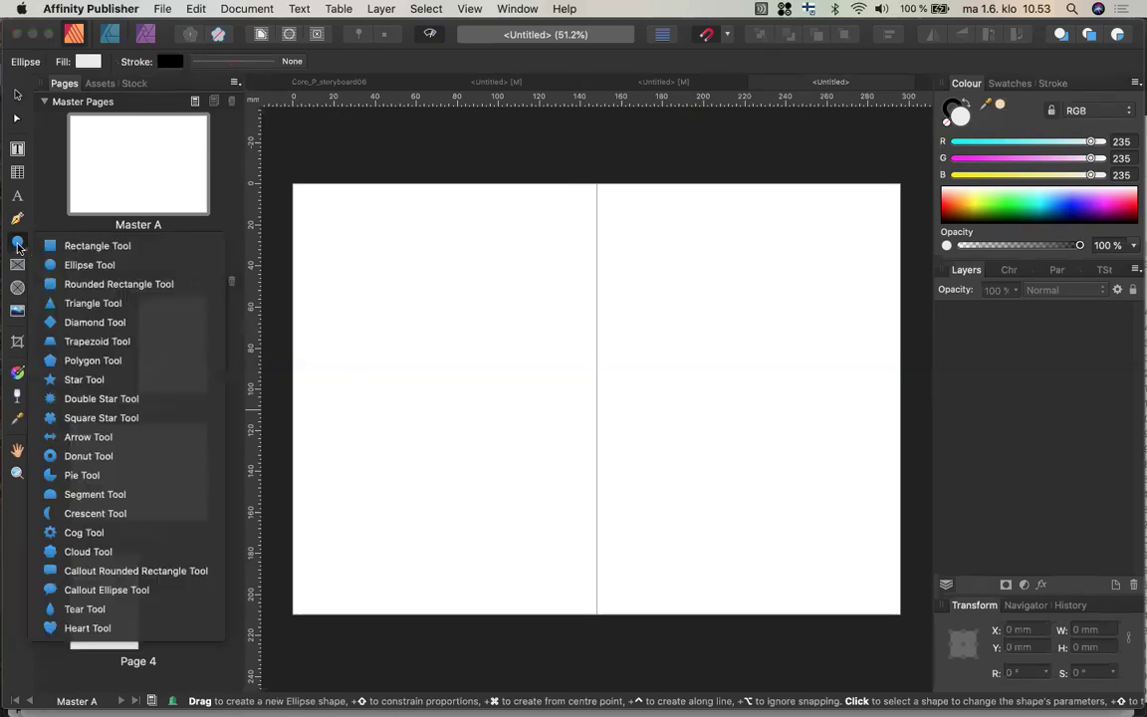
pyautogui.click(17, 248)
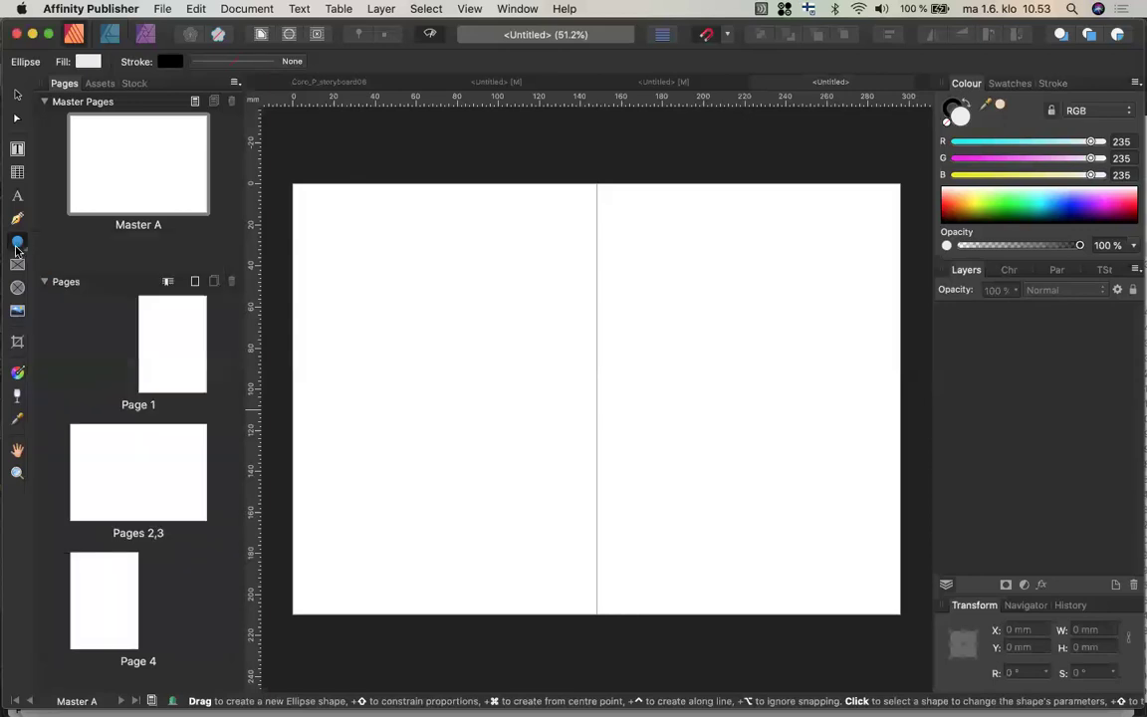
pyautogui.click(16, 248)
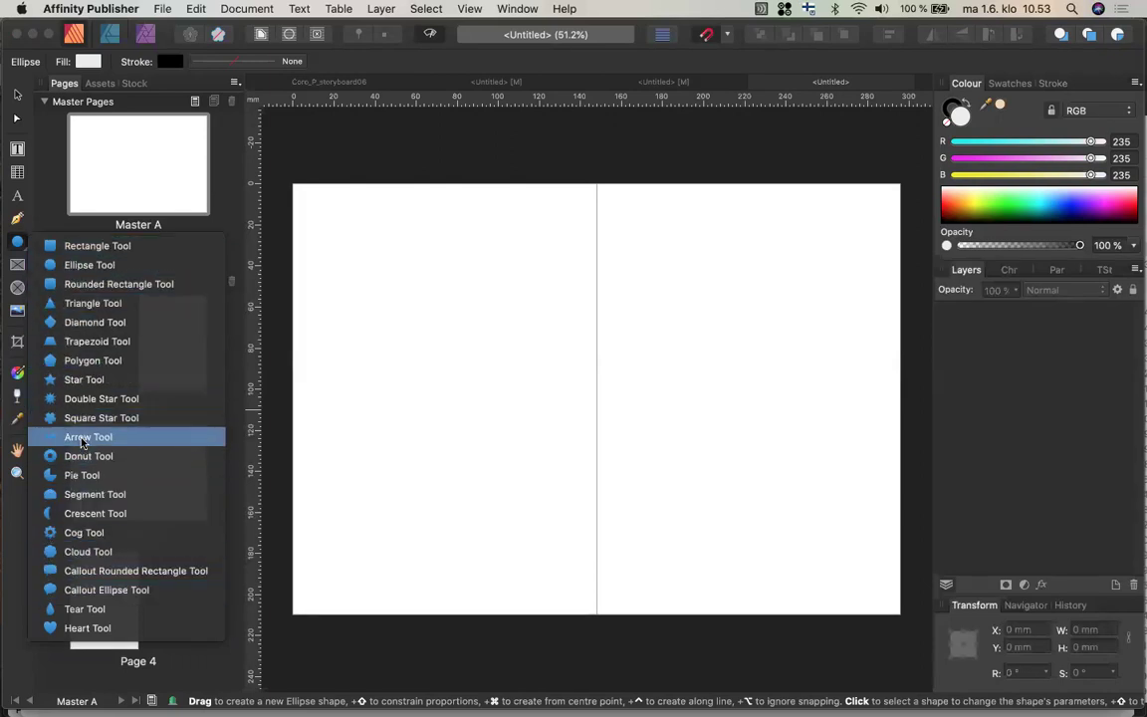
pyautogui.click(87, 266)
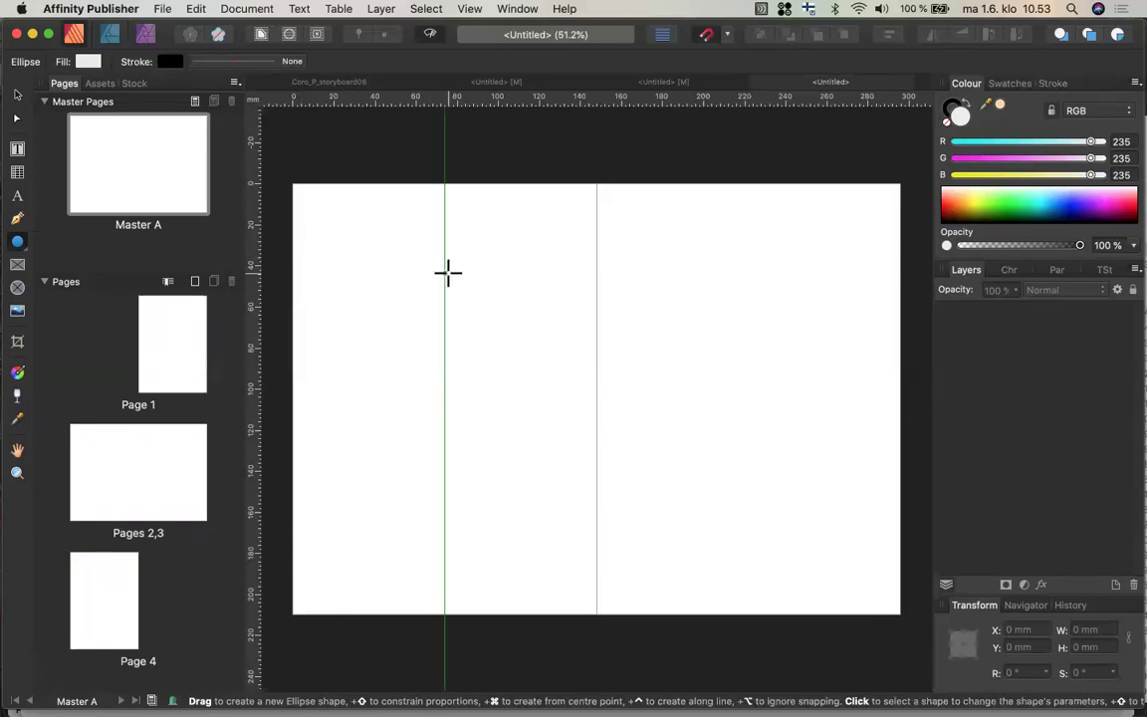
# Draw an orange, strokeless 137.9 × 56.6 mm ellipse across the spread's top, then try the Move and Node tools
pyautogui.moveTo(447, 272); pyautogui.dragTo(726, 157)
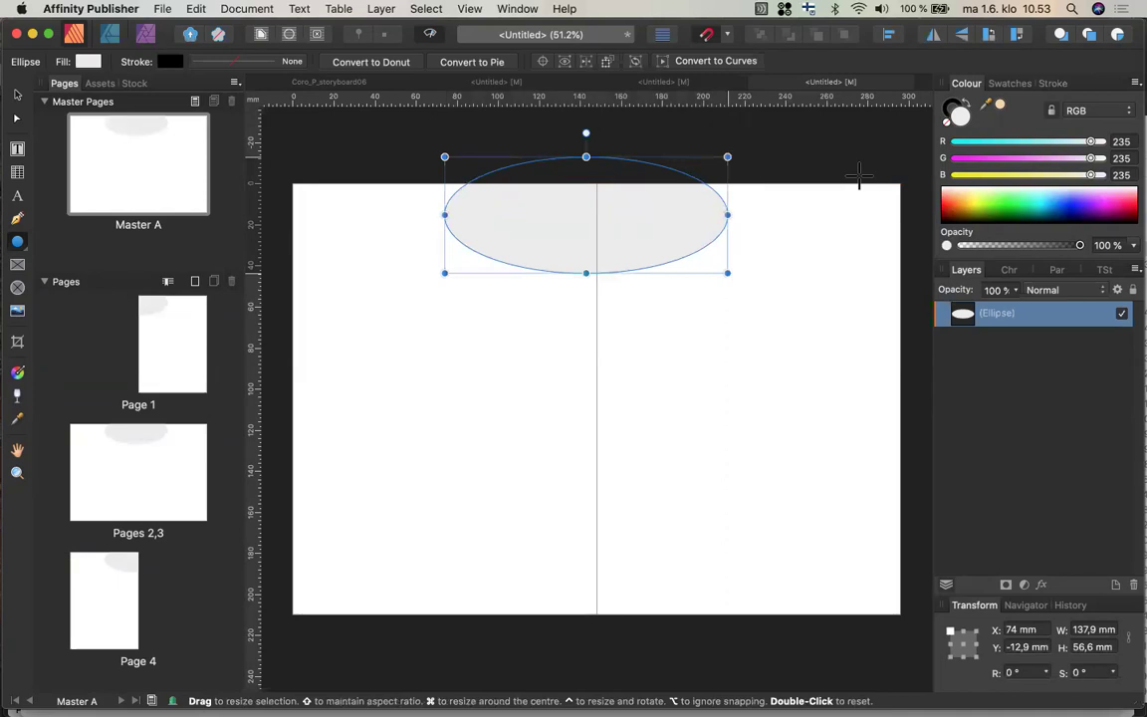
pyautogui.click(953, 207)
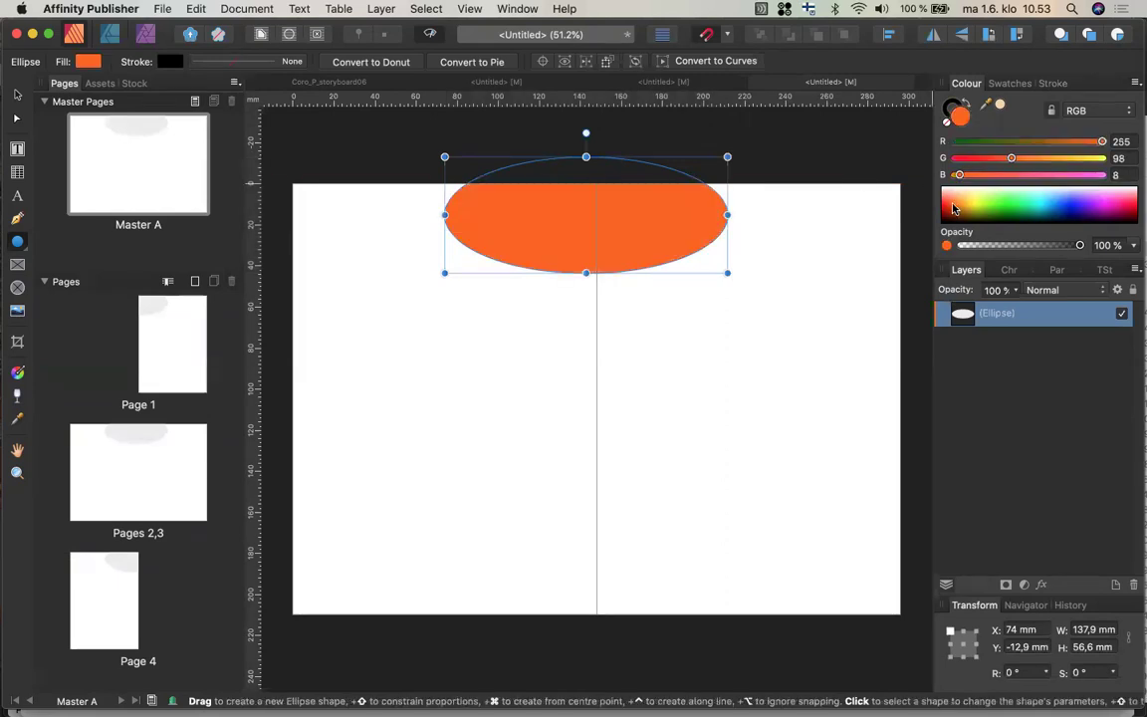
pyautogui.click(951, 115)
pyautogui.click(947, 122)
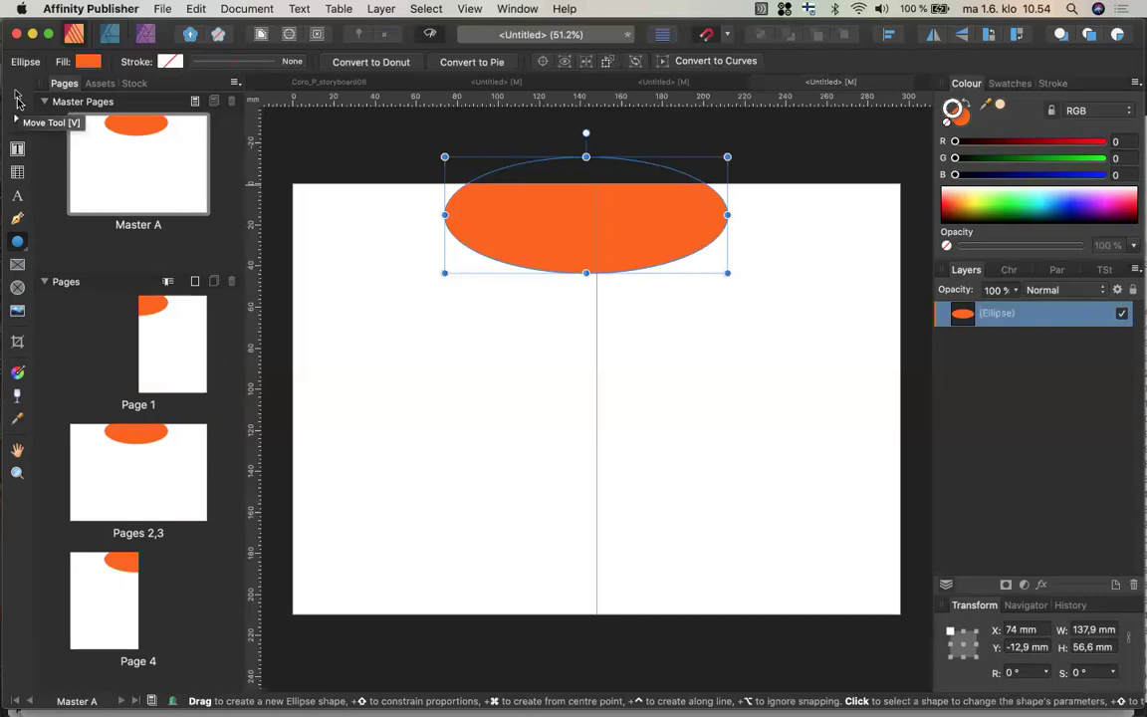
pyautogui.click(16, 99)
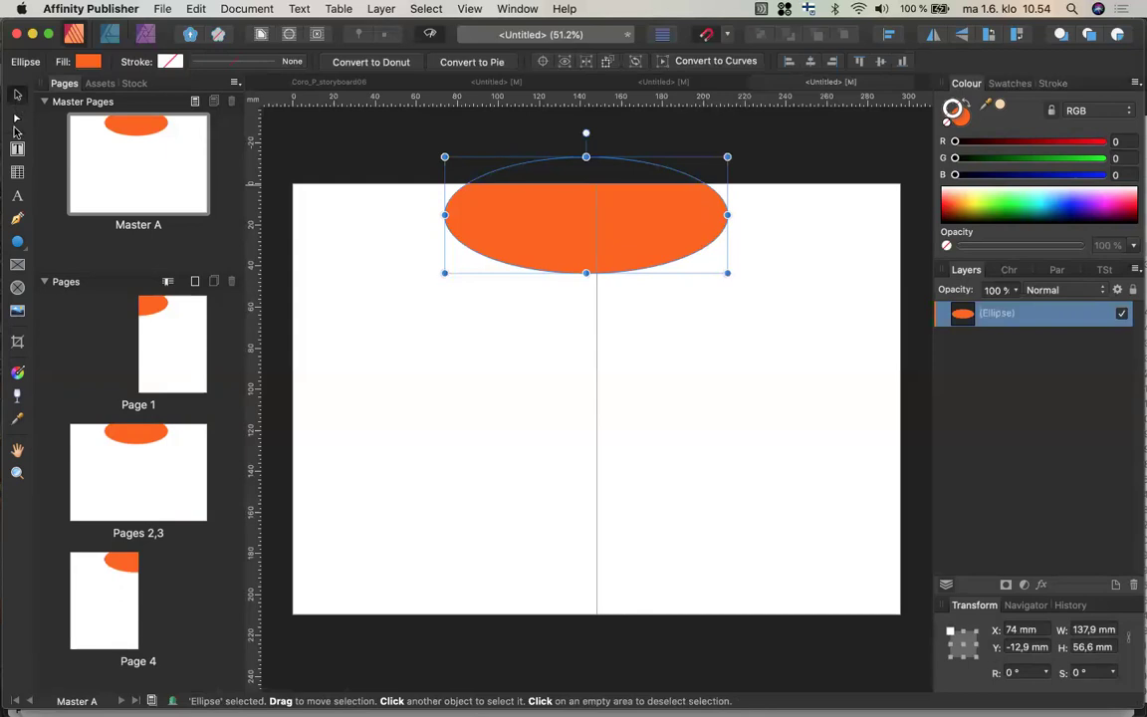
pyautogui.click(16, 121)
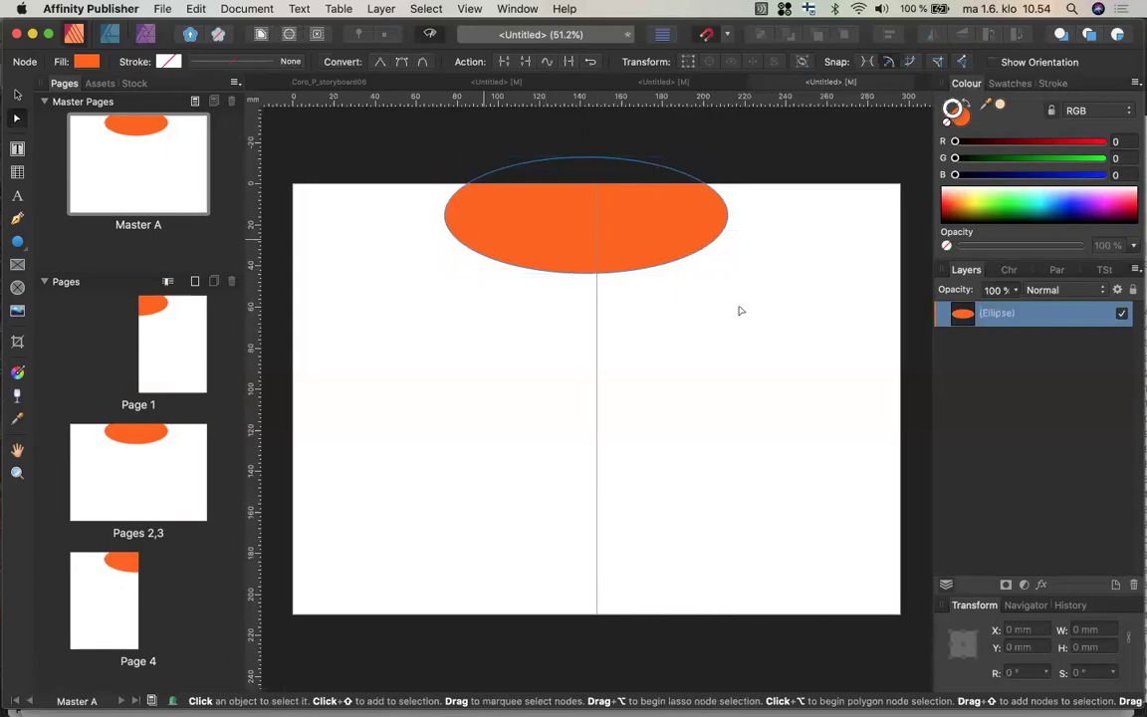
# Select the orange ellipse with the Move tool and delete it
pyautogui.click(18, 97)
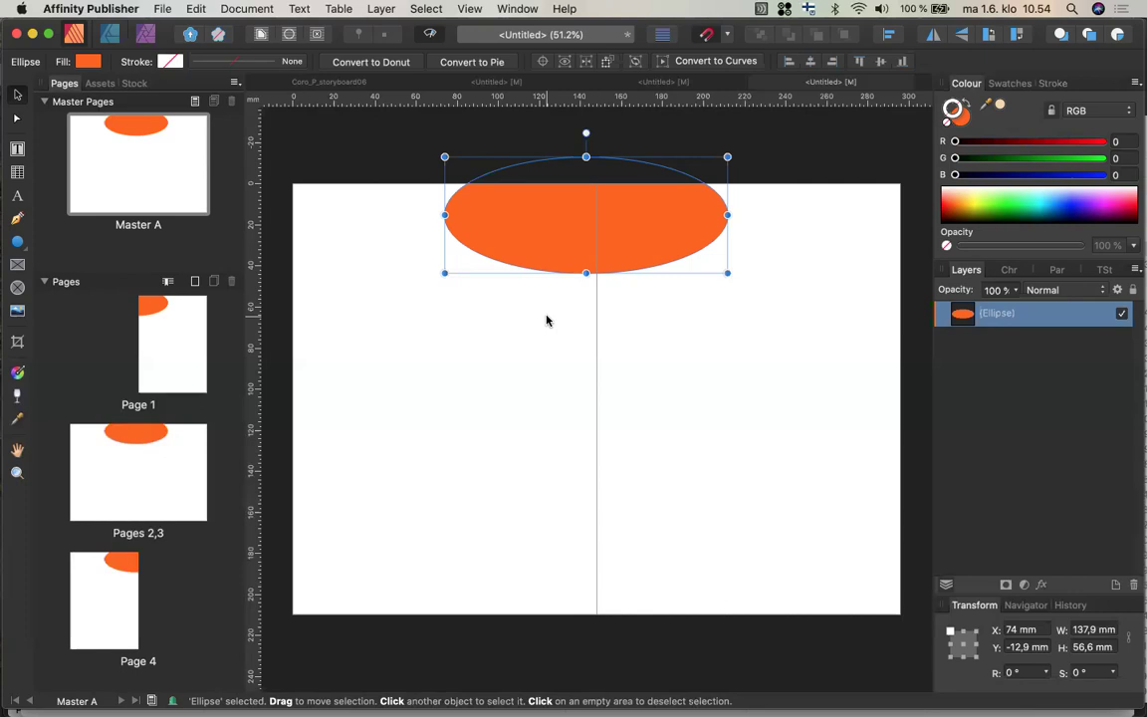
pyautogui.press('BackSpace')
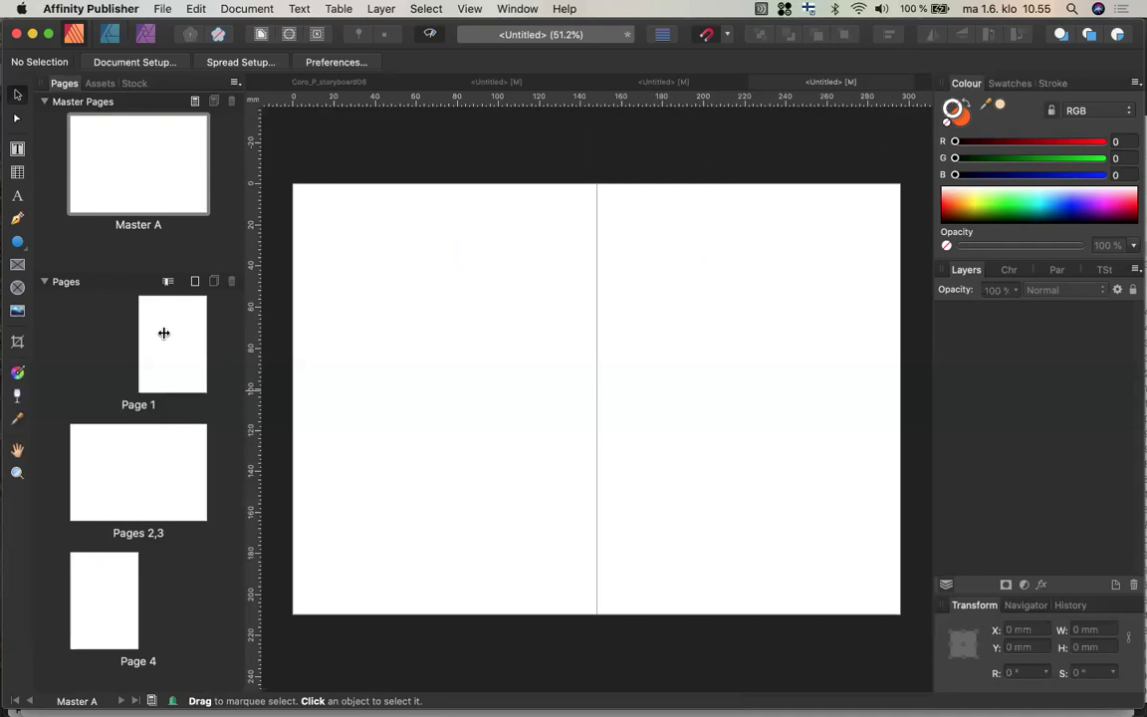
pyautogui.click(165, 337)
pyautogui.click(166, 338)
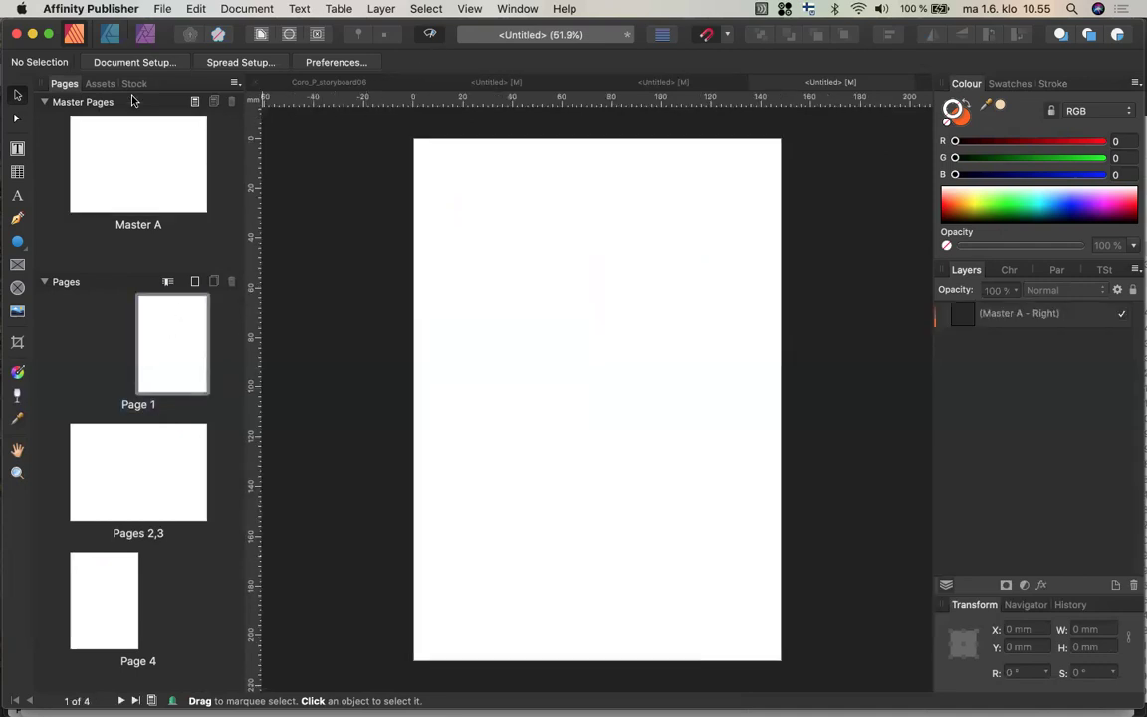
pyautogui.doubleClick(131, 163)
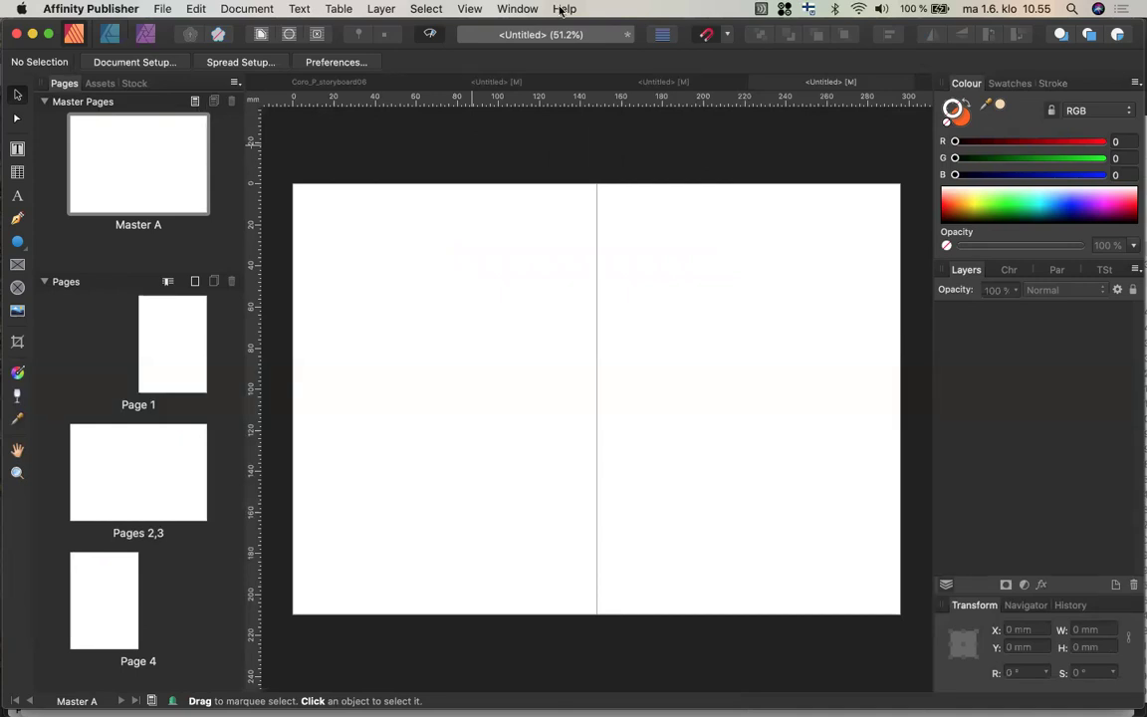
# Turn on View > Show Margins for the Master A spread
pyautogui.click(512, 8)
pyautogui.moveTo(465, 10)
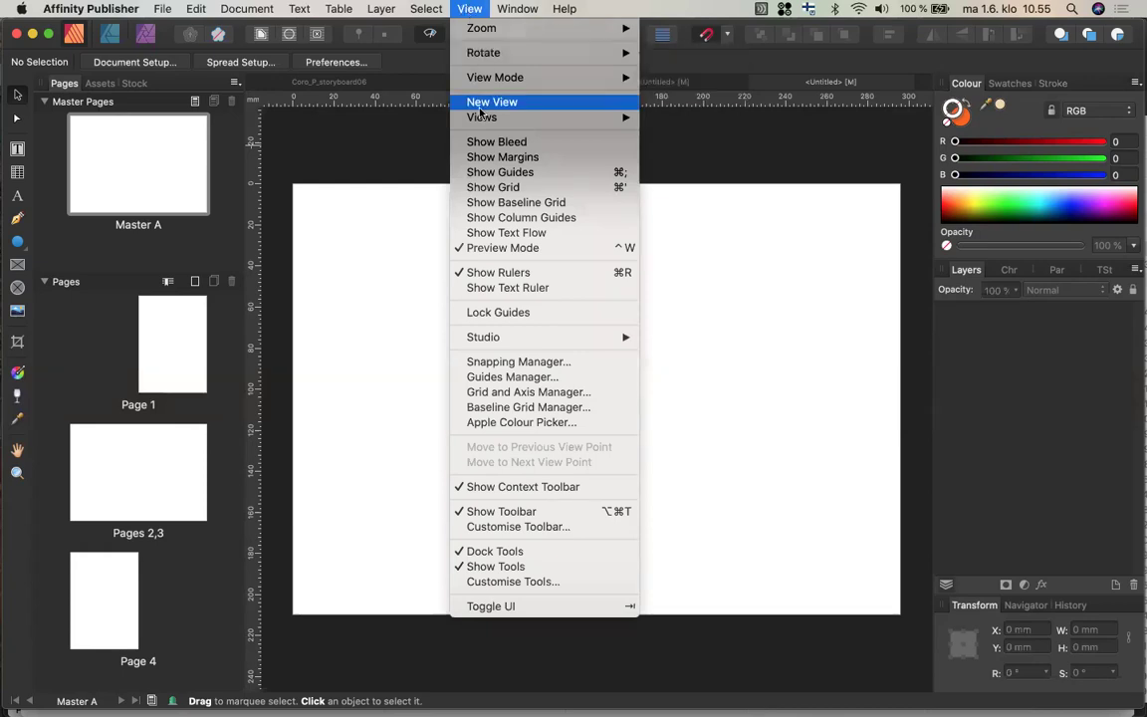
pyautogui.click(504, 158)
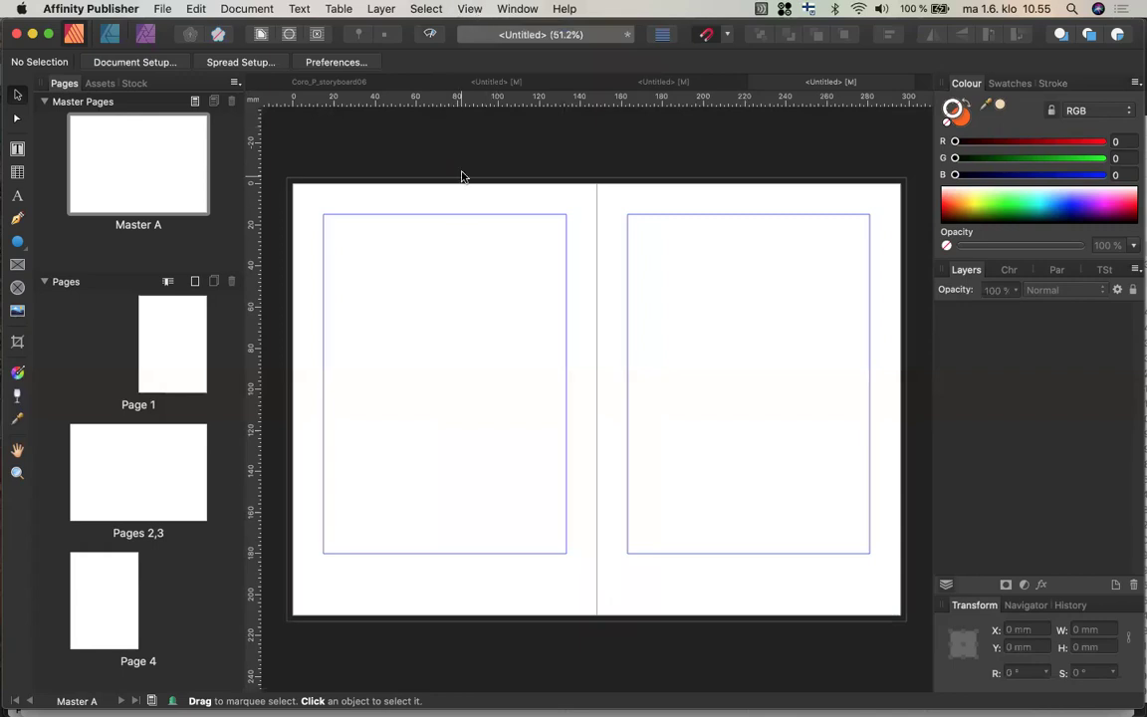
# Toggle the baseline grid on, then back off again
pyautogui.click(468, 9)
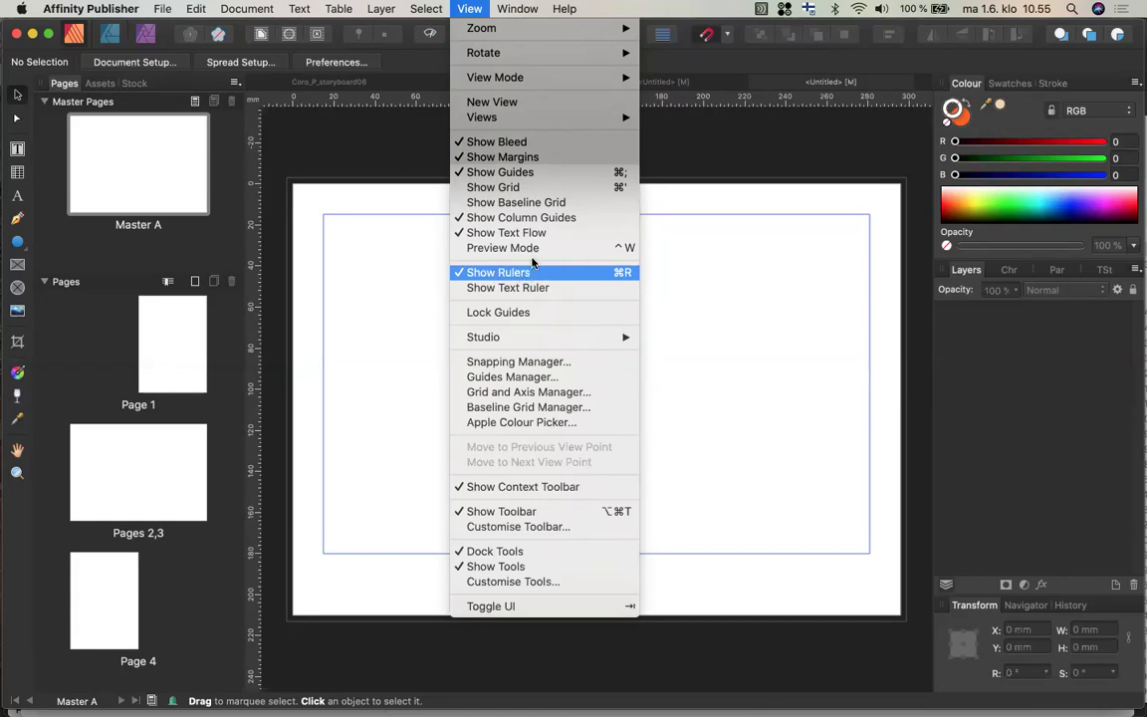
pyautogui.click(543, 203)
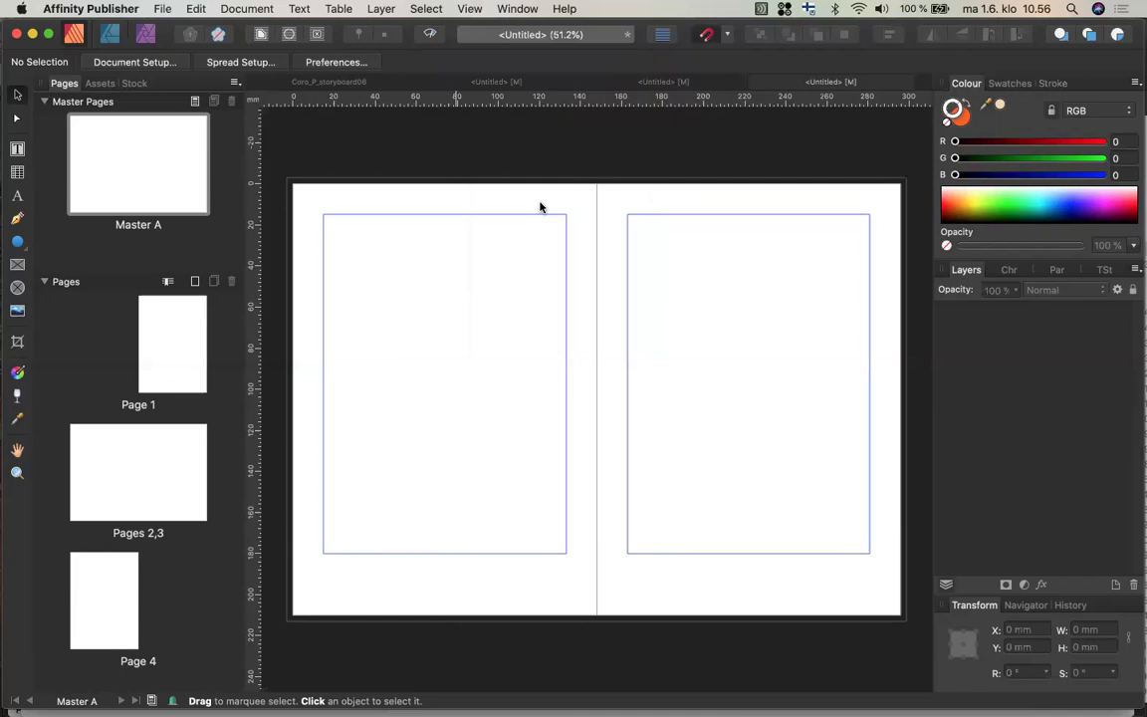
pyautogui.click(468, 9)
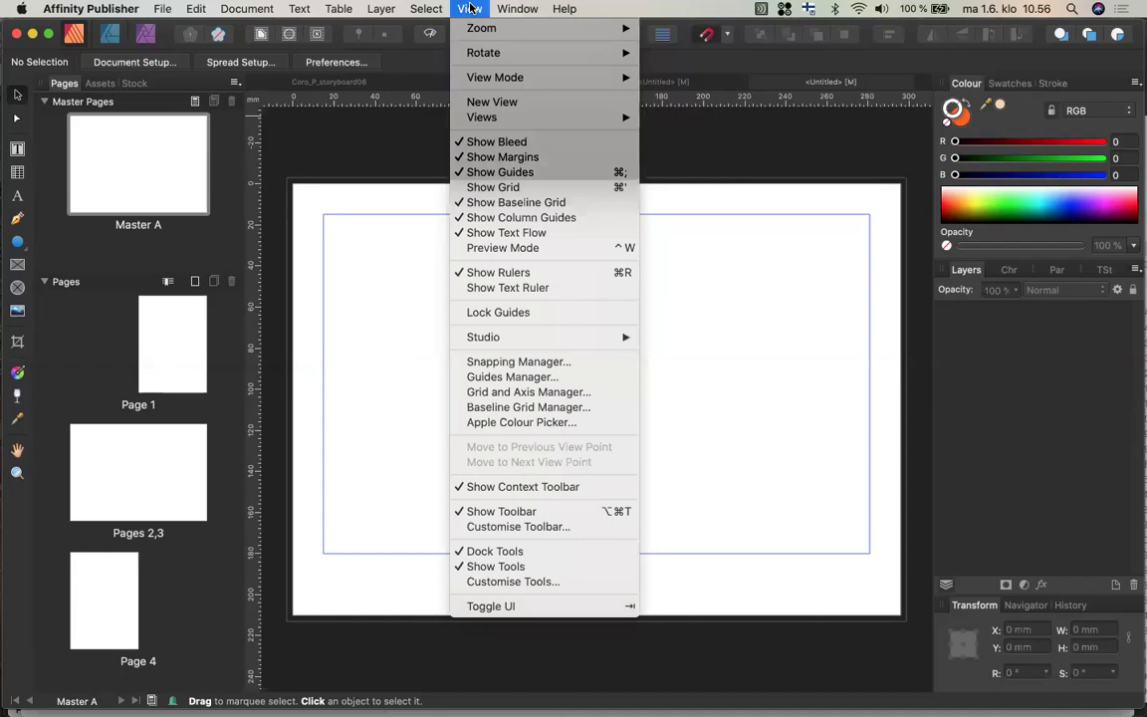
pyautogui.click(488, 205)
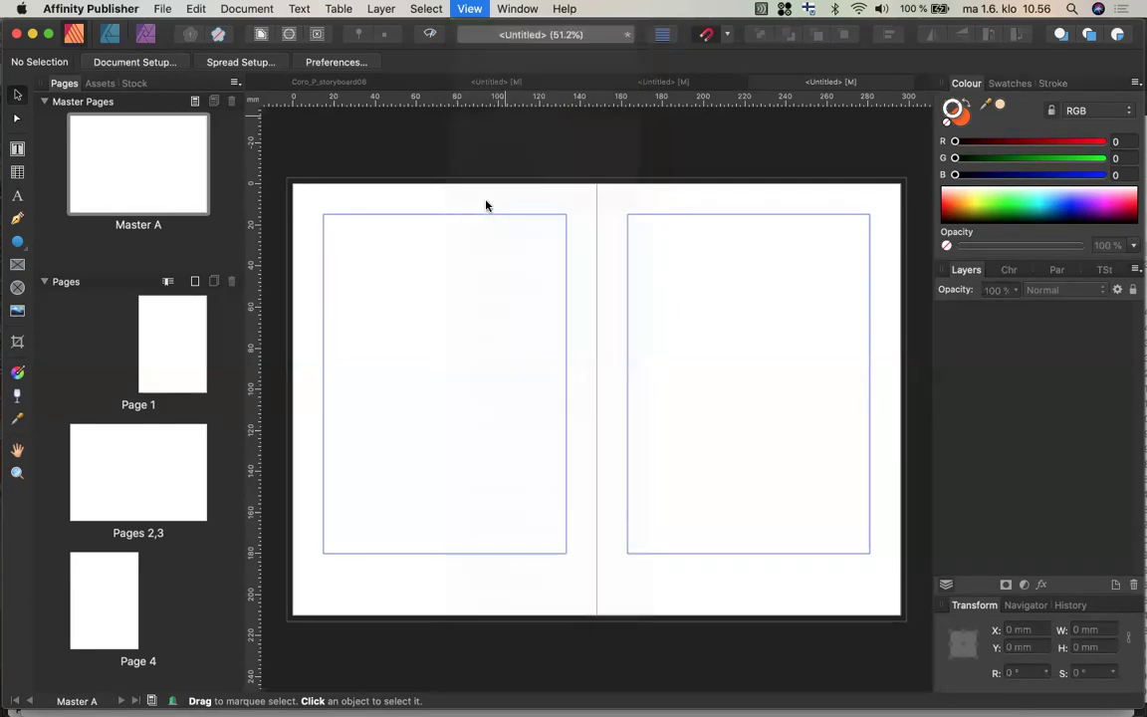
pyautogui.click(470, 8)
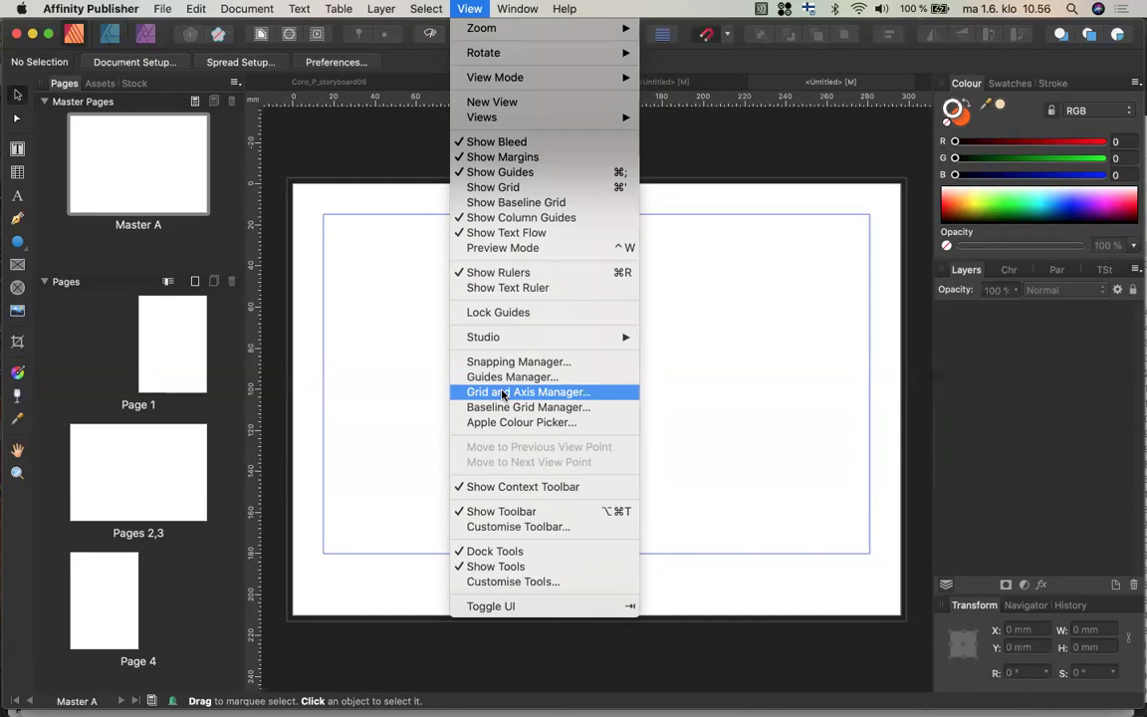
# Pull a horizontal ruler guide to about 53.5 mm and a vertical guide onto the left page
pyautogui.click(422, 53)
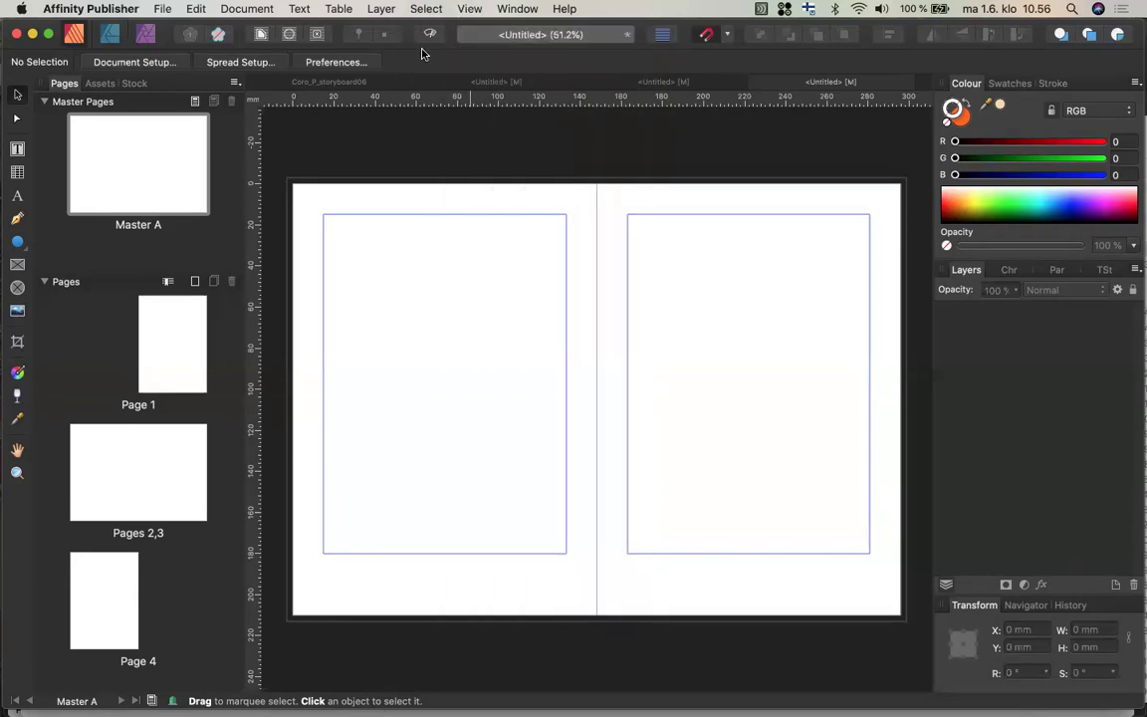
pyautogui.moveTo(393, 104); pyautogui.dragTo(407, 291)
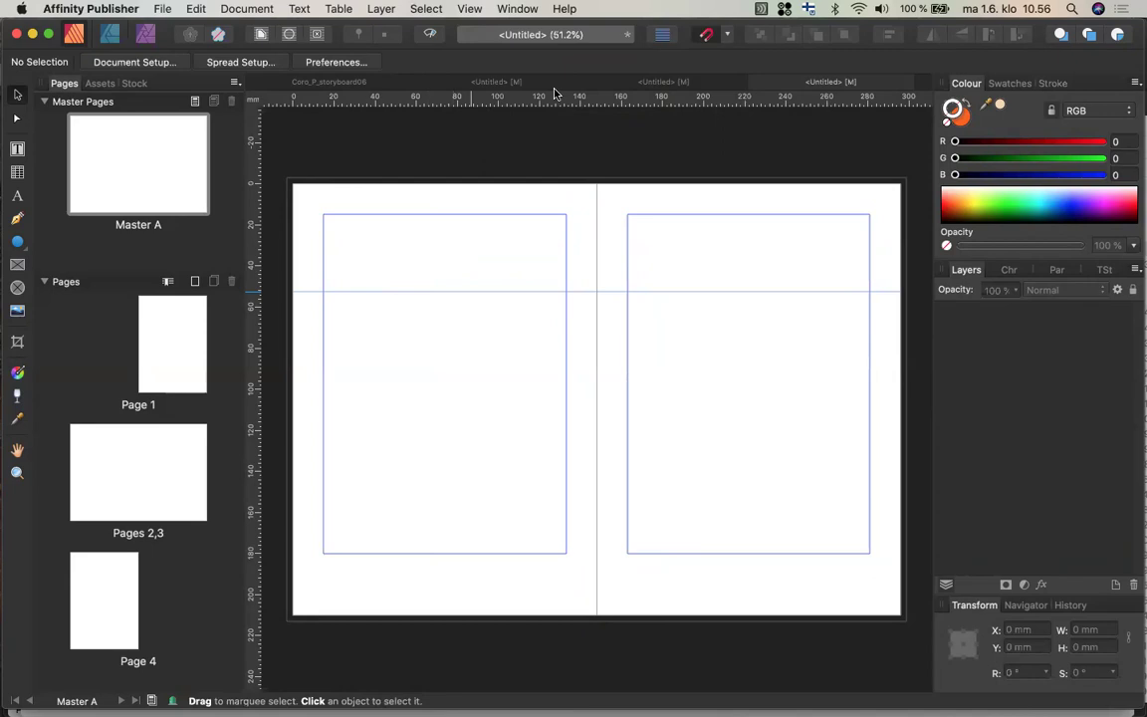
pyautogui.moveTo(254, 249); pyautogui.dragTo(385, 268)
pyautogui.moveTo(447, 290)
pyautogui.mouseDown()
pyautogui.moveTo(453, 236)
pyautogui.moveTo(458, 297)
pyautogui.moveTo(451, 290)
pyautogui.mouseUp()
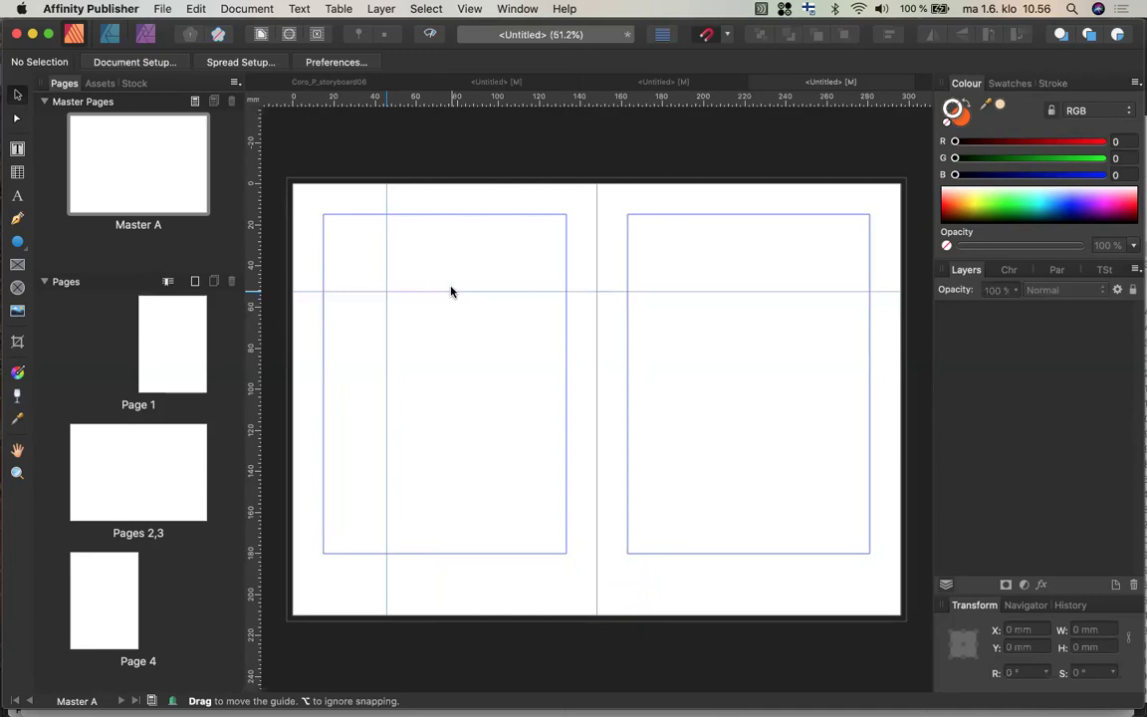
pyautogui.click(429, 9)
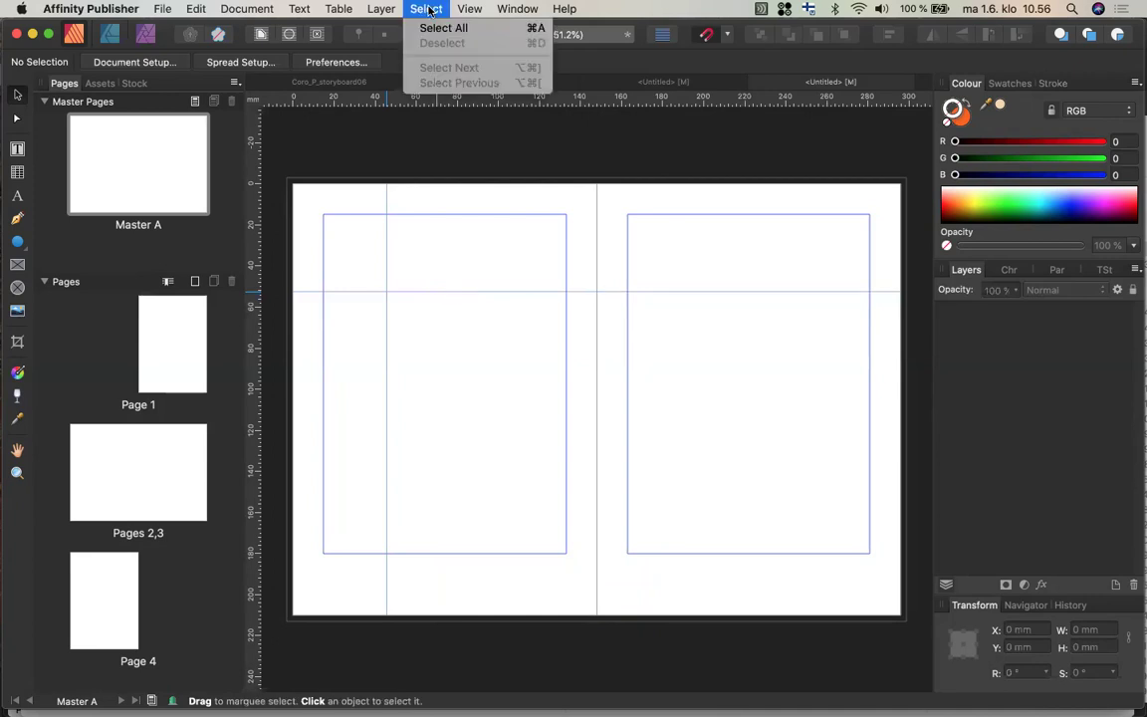
pyautogui.moveTo(471, 8)
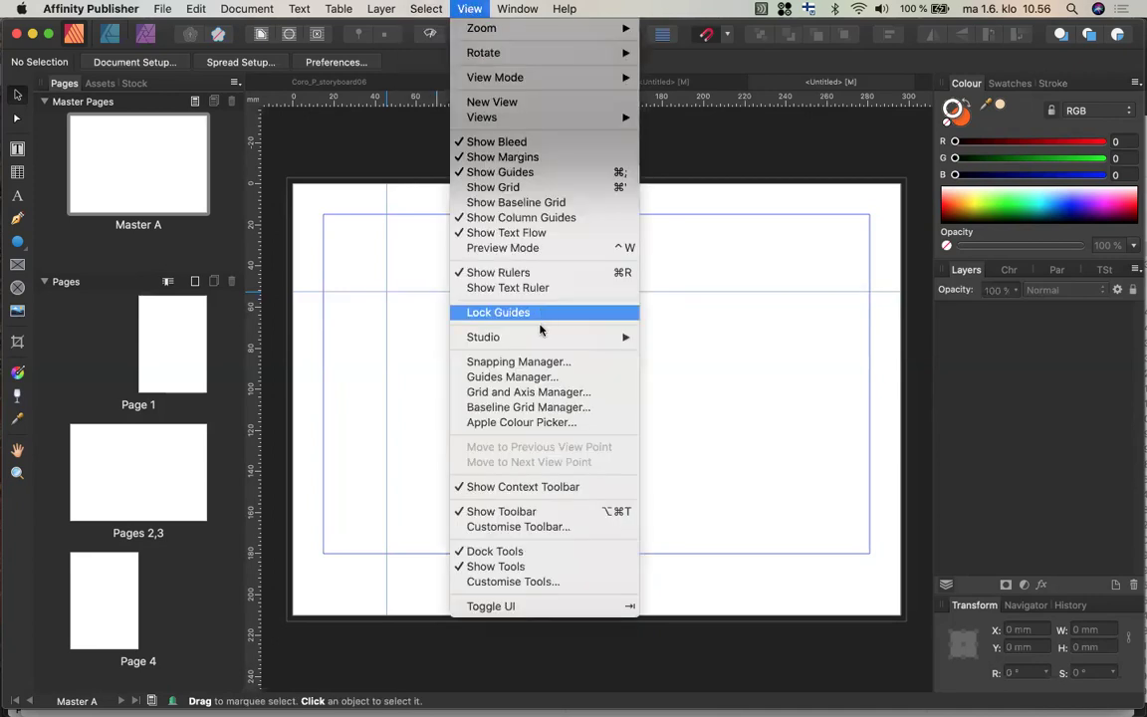
# In Guides Manager, raise the column count to 4 per page with the Columns slider
pyautogui.click(560, 383)
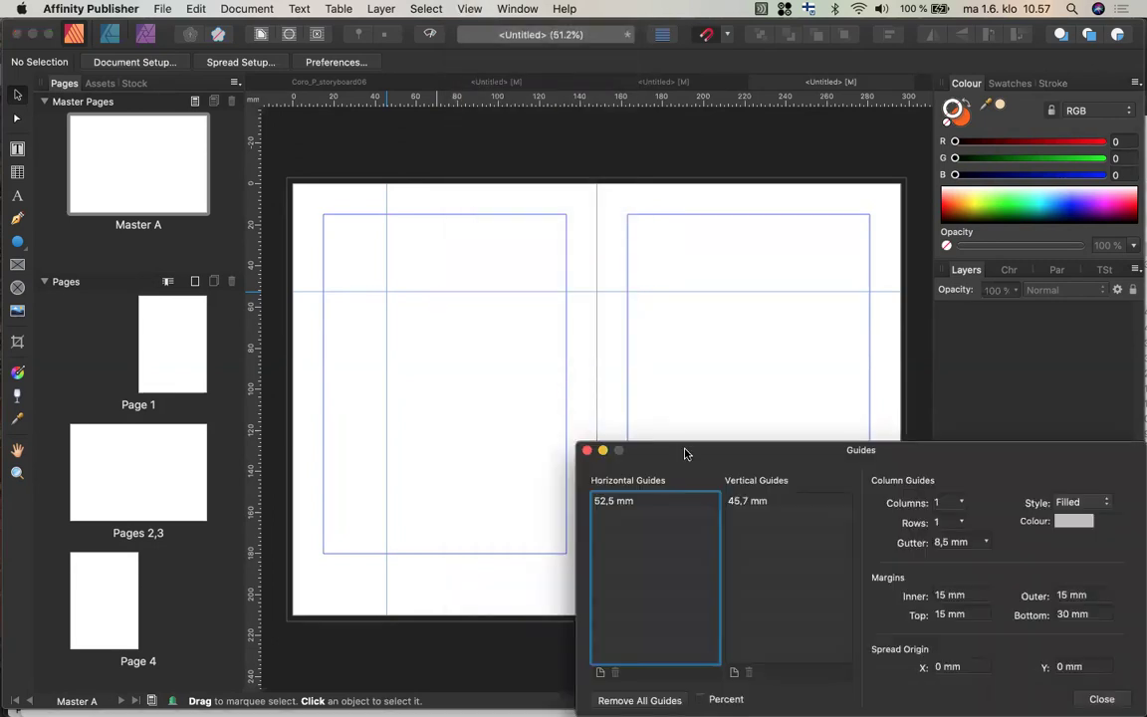
pyautogui.moveTo(685, 453); pyautogui.dragTo(625, 375)
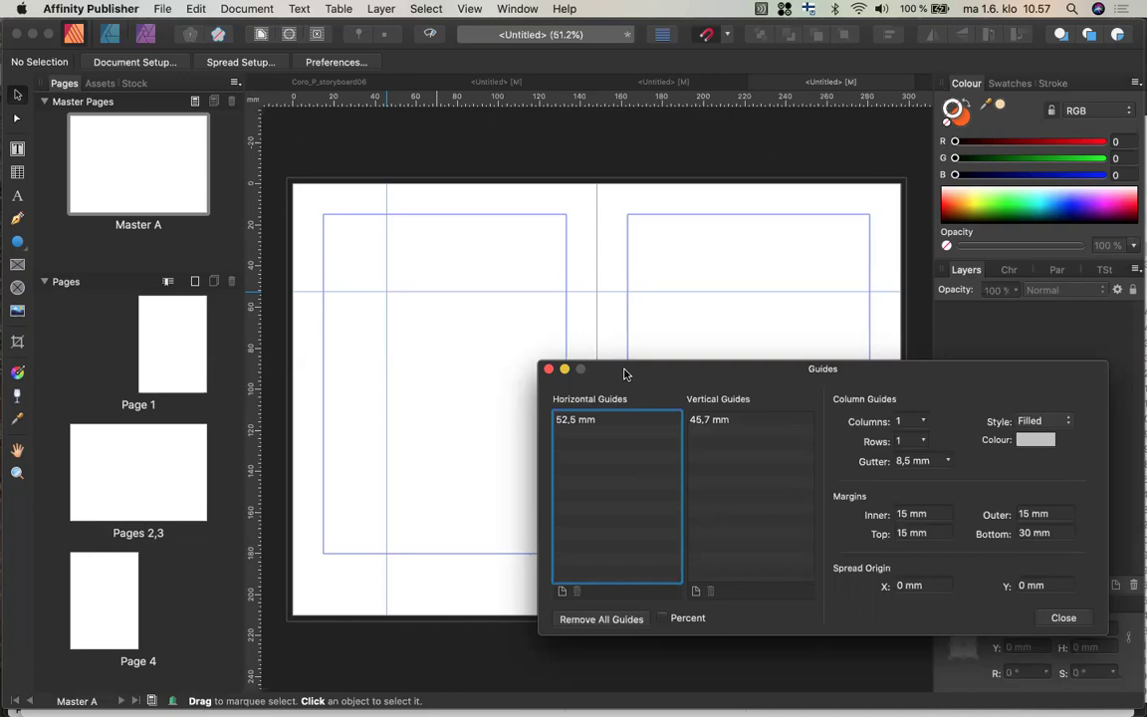
pyautogui.click(923, 425)
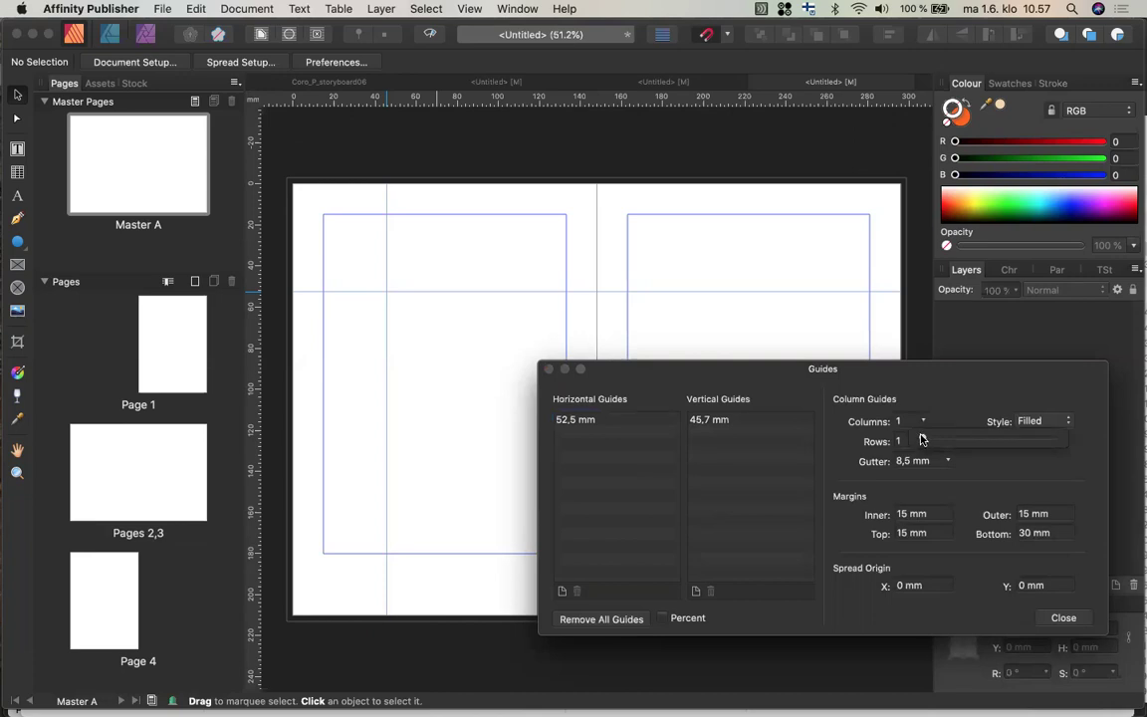
pyautogui.moveTo(922, 439); pyautogui.dragTo(934, 443)
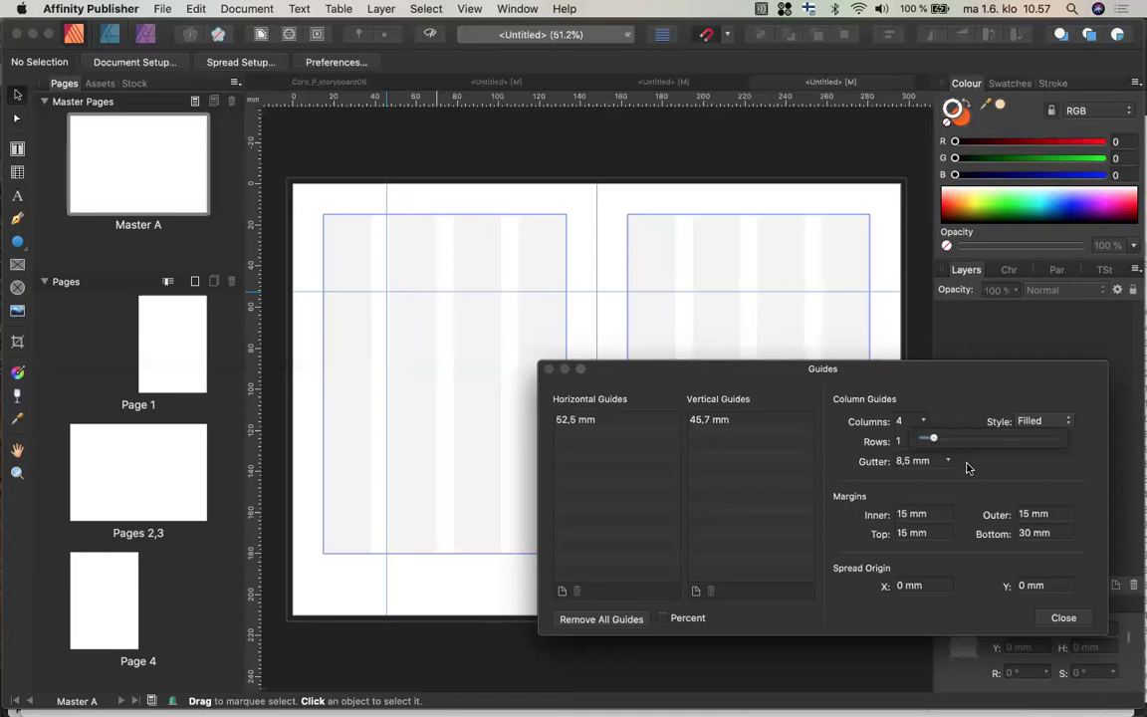
# Set the column gutter to 4 mm
pyautogui.click(965, 468)
pyautogui.click(946, 463)
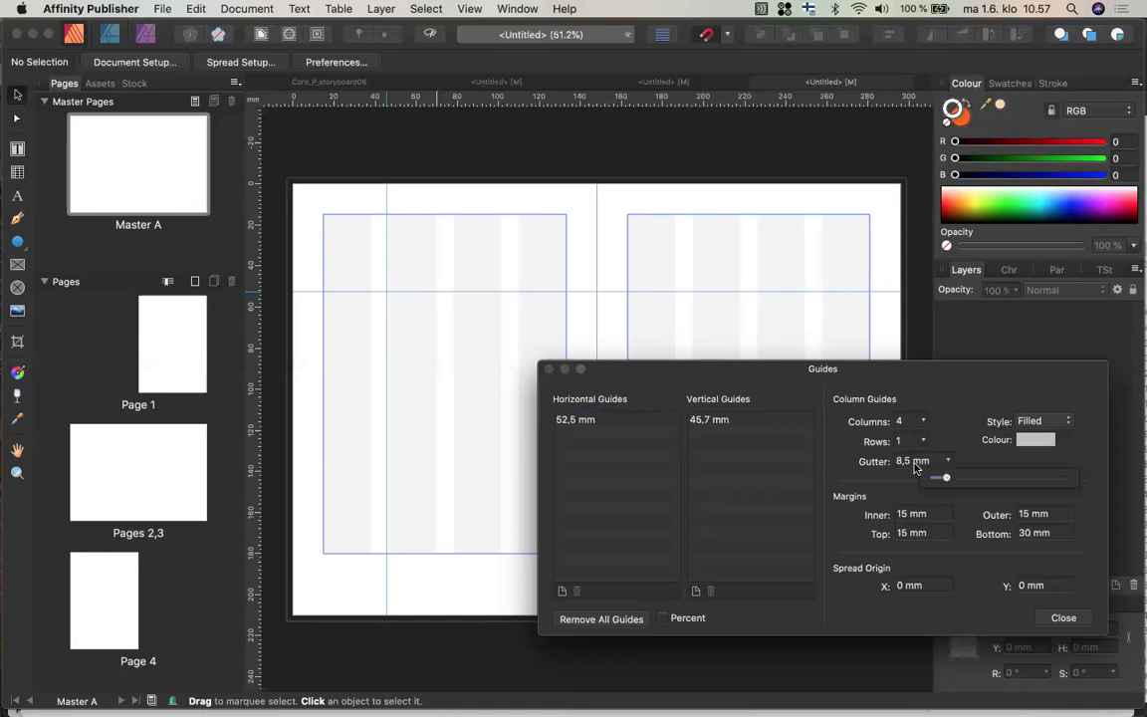
pyautogui.click(910, 465)
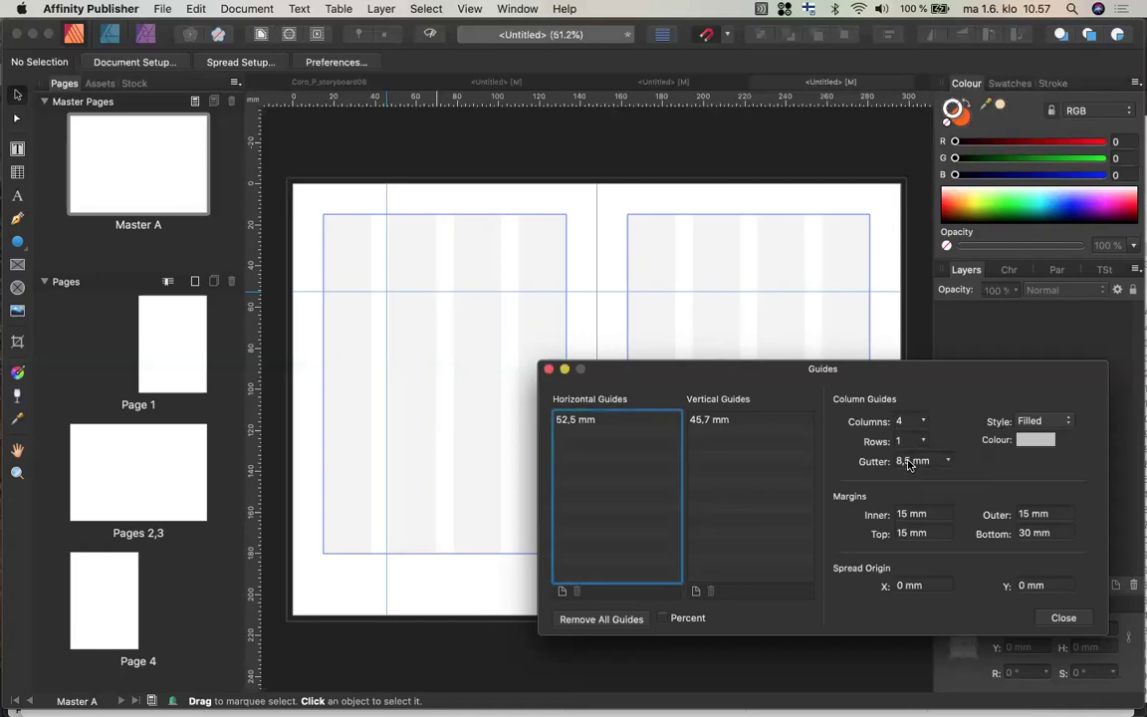
pyautogui.click(909, 463)
pyautogui.write('4')
pyautogui.press('Tab')
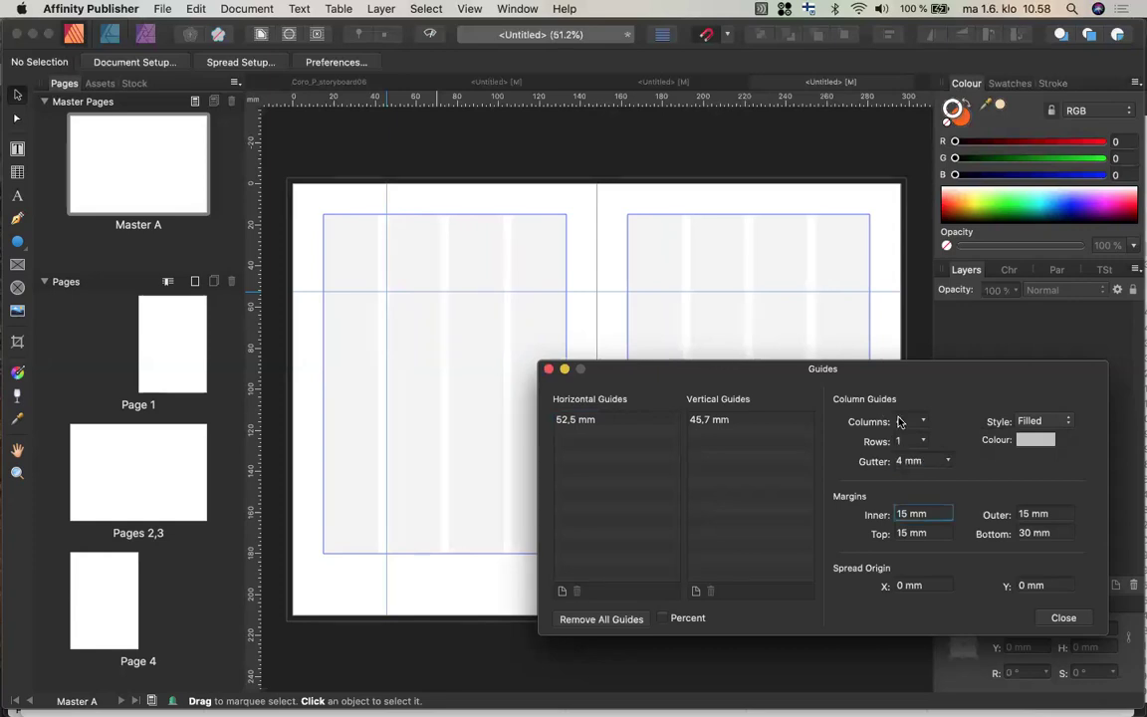
# Set the Rows count to 4 with its slider
pyautogui.click(923, 440)
pyautogui.moveTo(923, 461); pyautogui.dragTo(937, 461)
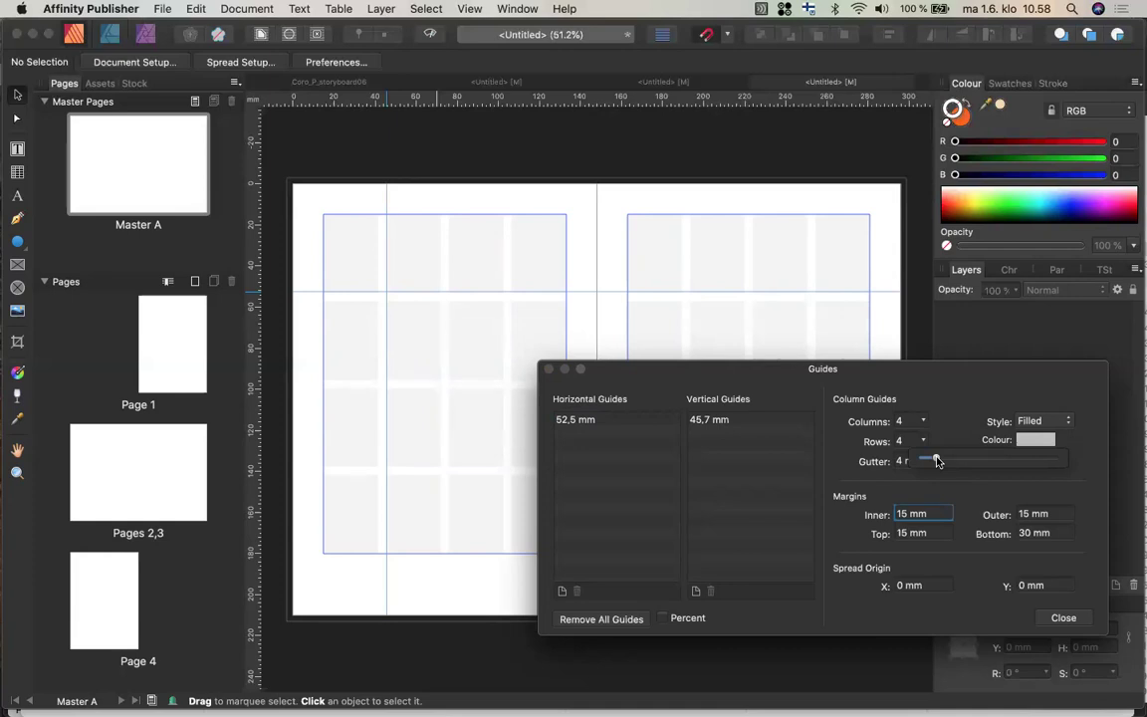
pyautogui.moveTo(937, 461); pyautogui.dragTo(931, 461)
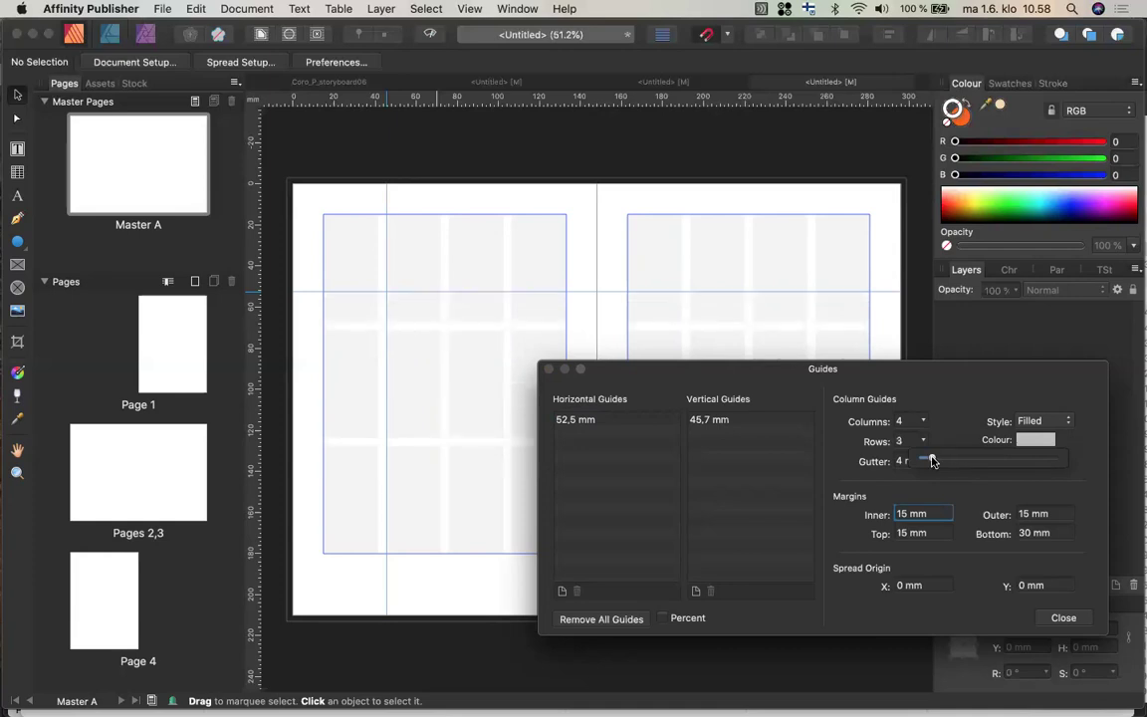
pyautogui.moveTo(931, 461); pyautogui.dragTo(935, 461)
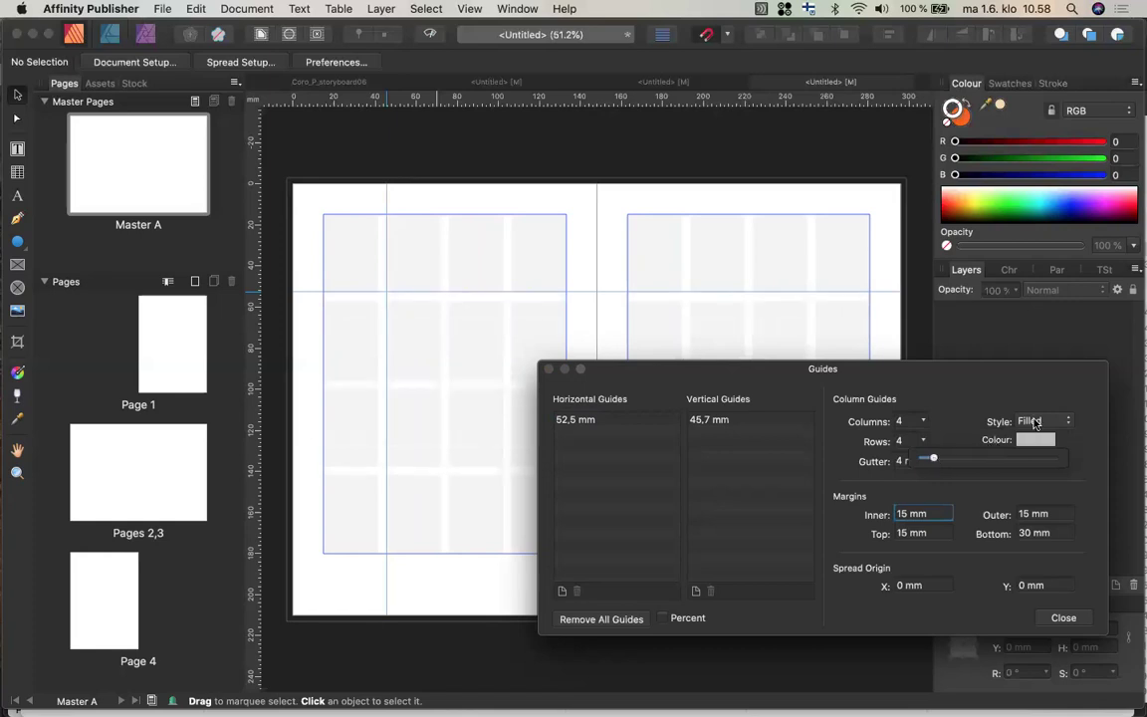
# Try the Outline guide style, then set it back to Filled
pyautogui.click(1050, 421)
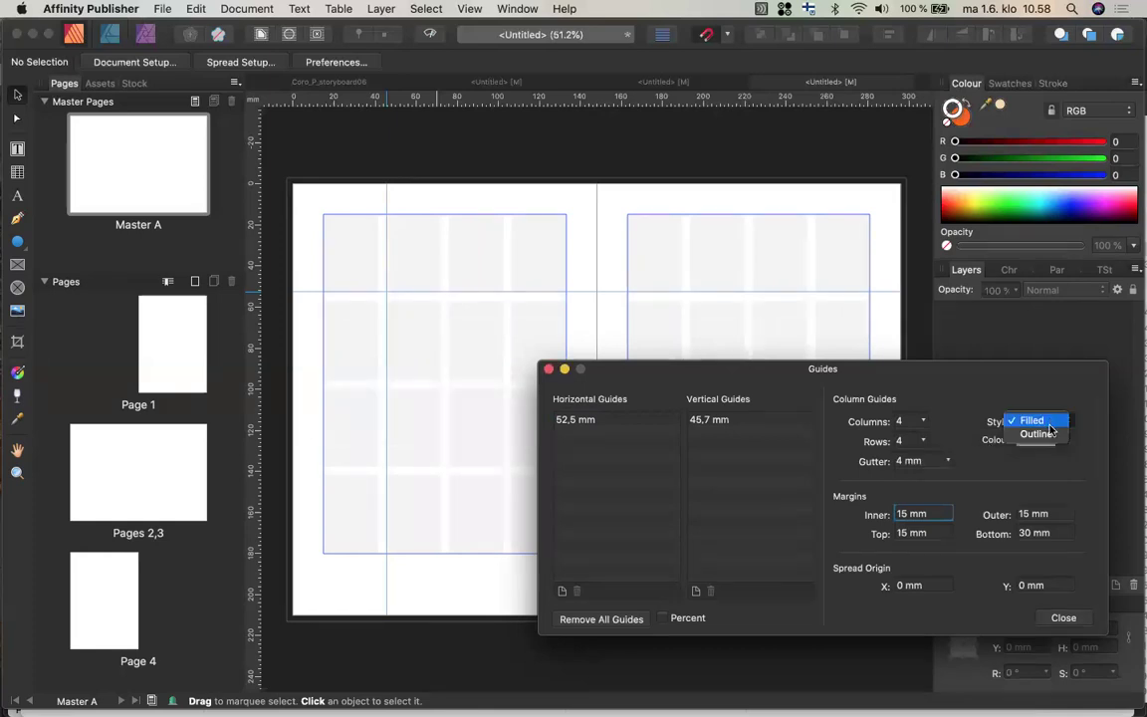
pyautogui.click(1040, 434)
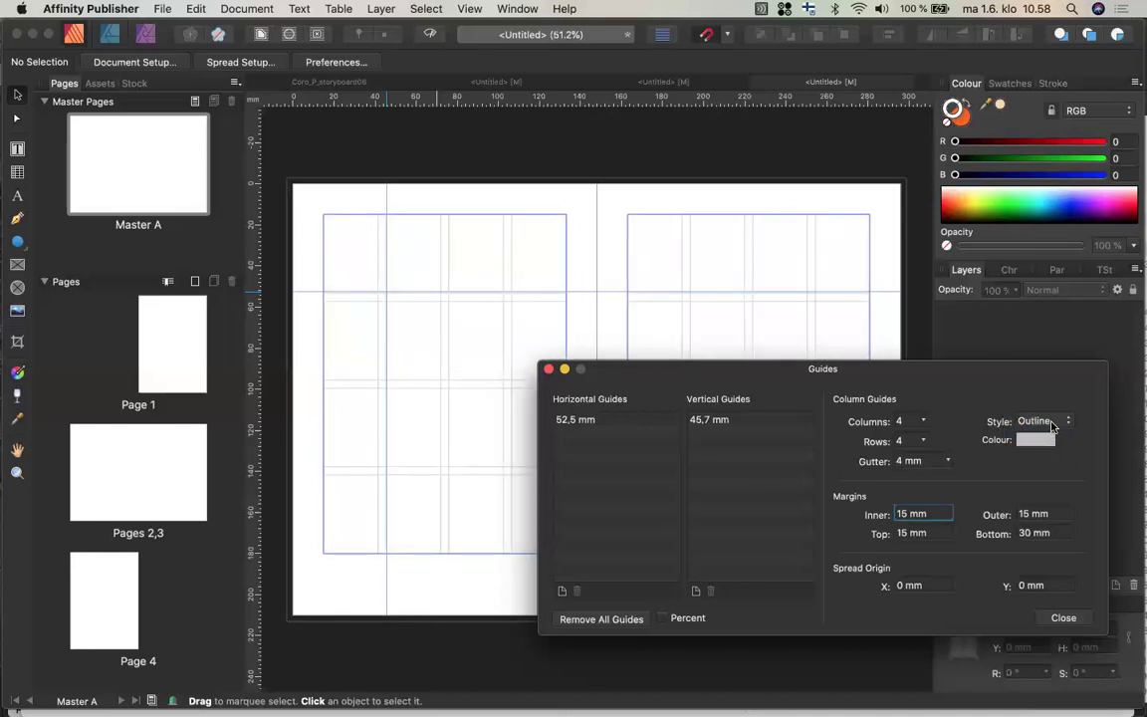
pyautogui.click(1052, 422)
pyautogui.click(1042, 407)
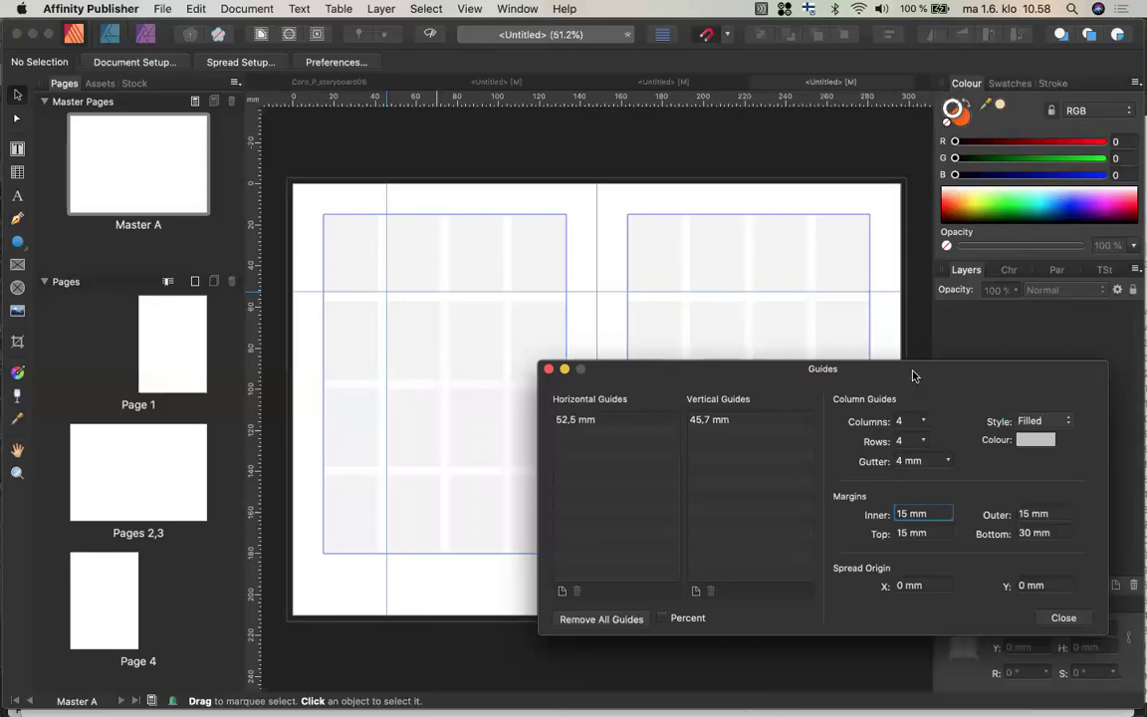
pyautogui.moveTo(914, 376); pyautogui.dragTo(937, 418)
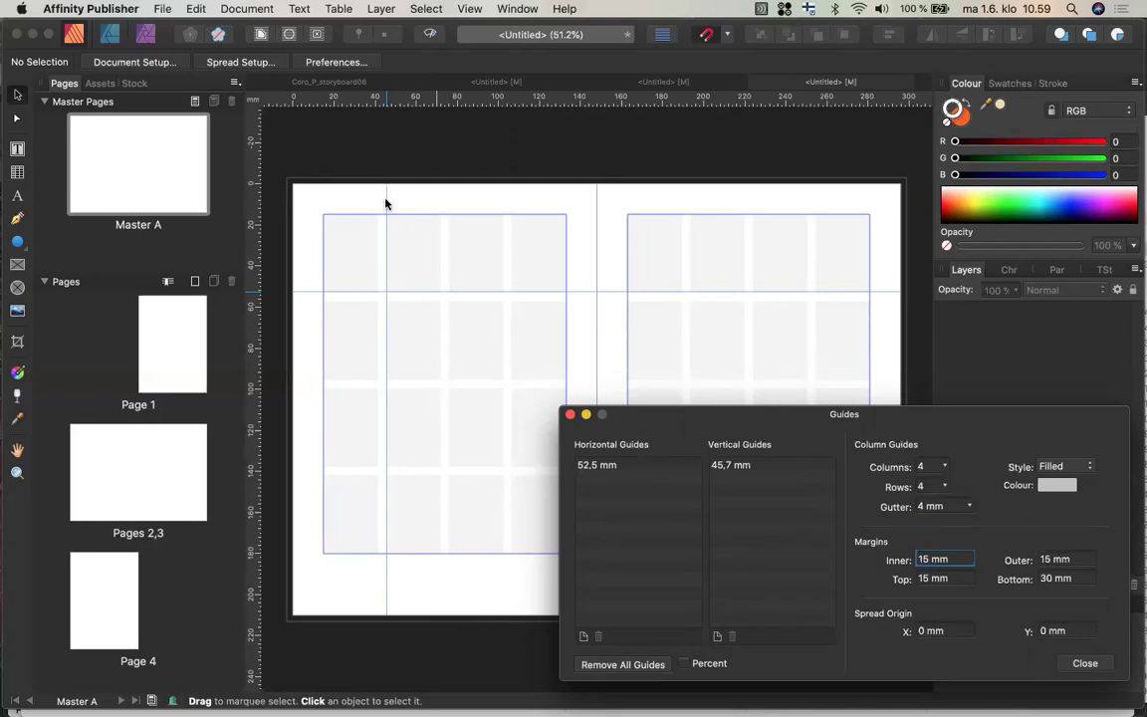
# Drag the vertical guide to 74 mm and add guides at 222 mm vertical and 97,5 mm horizontal
pyautogui.moveTo(384, 200); pyautogui.dragTo(442, 204)
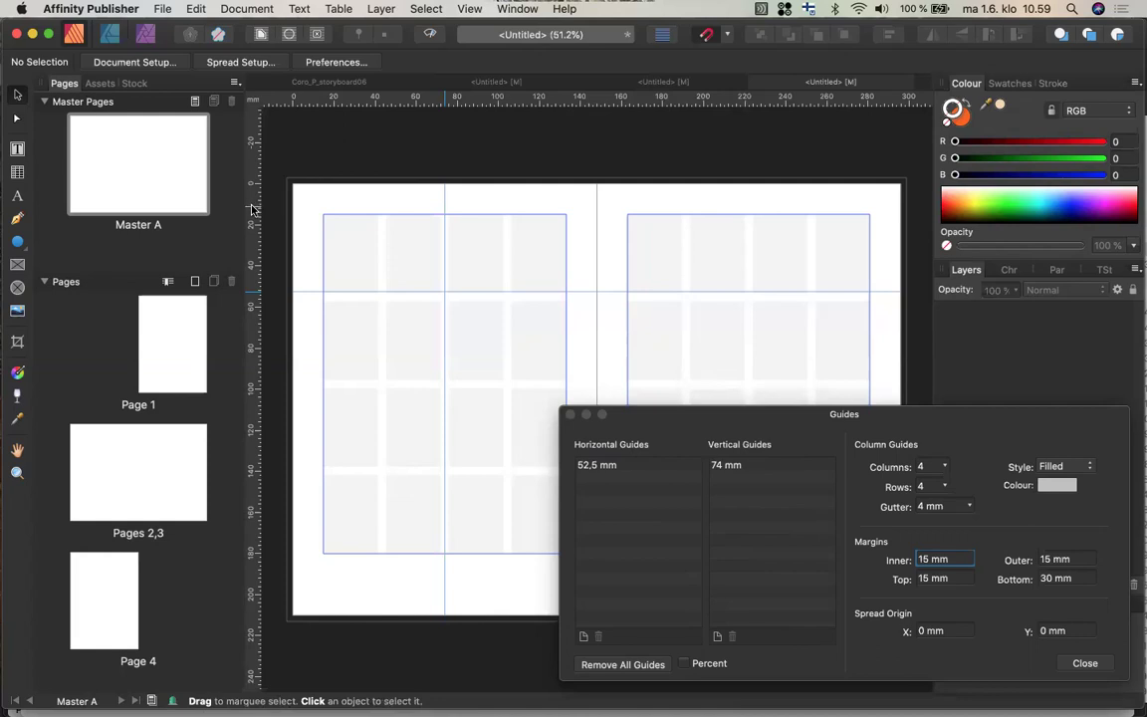
pyautogui.moveTo(253, 209); pyautogui.dragTo(747, 193)
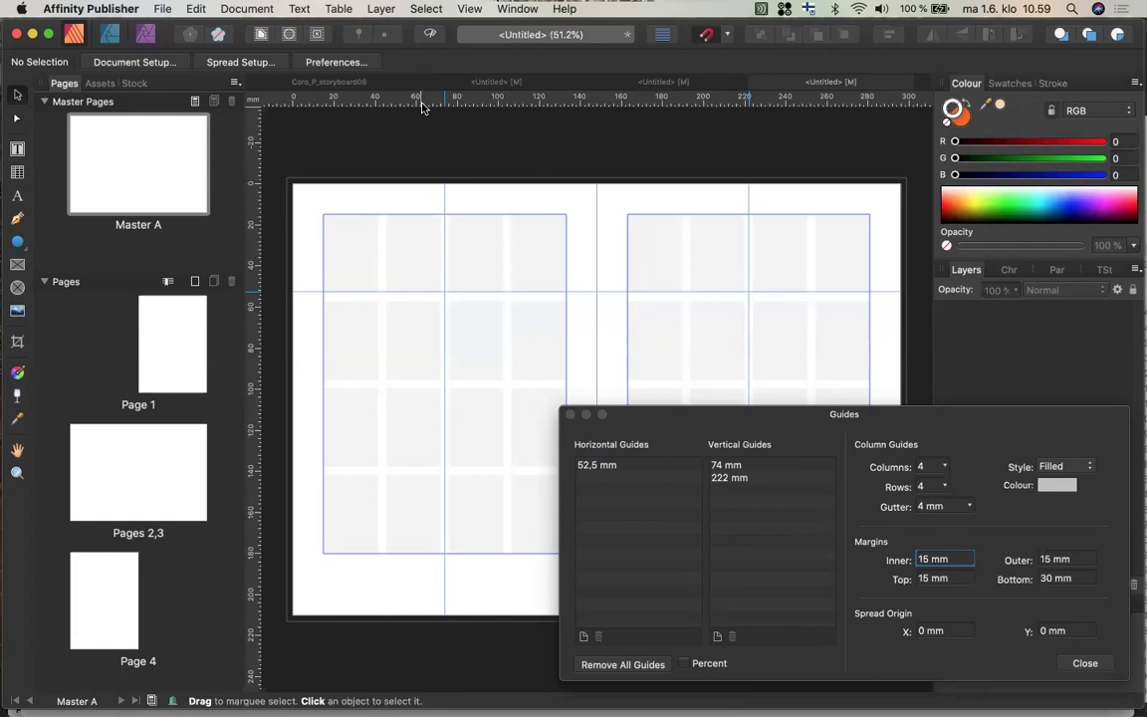
pyautogui.moveTo(383, 95); pyautogui.dragTo(461, 382)
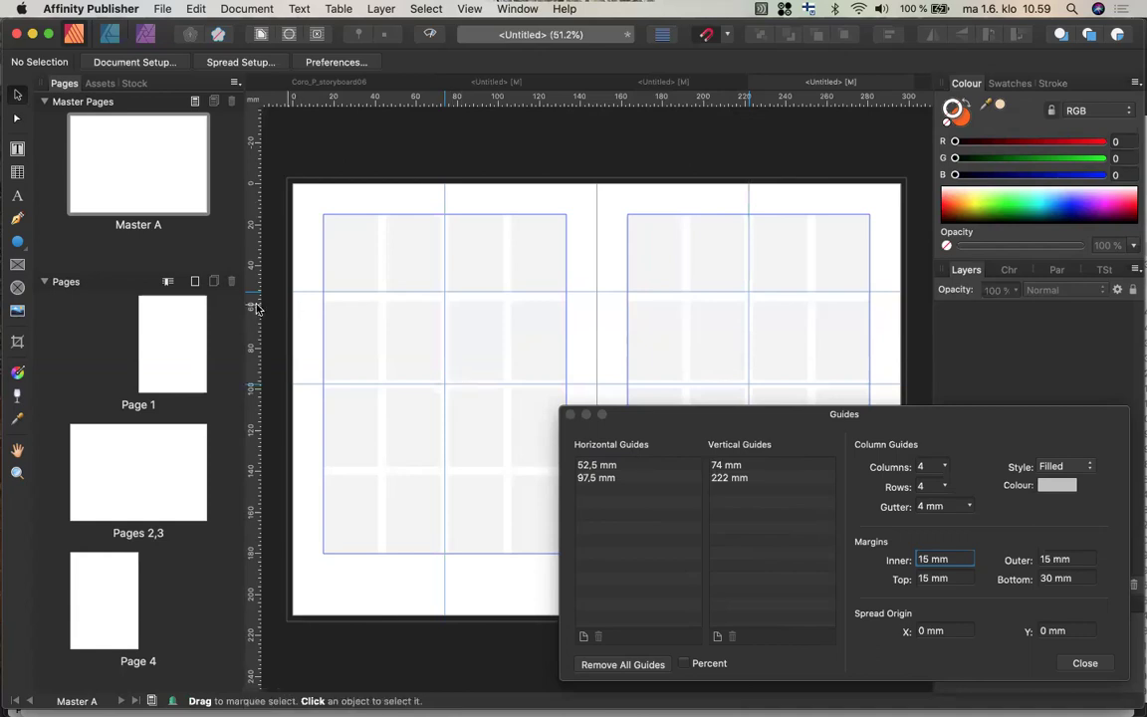
# Add vertical guides at 72, 76, 220, 224 and 37,3 mm, and horizontal guides at 95,5 and 99,5 mm
pyautogui.moveTo(271, 306); pyautogui.dragTo(438, 322)
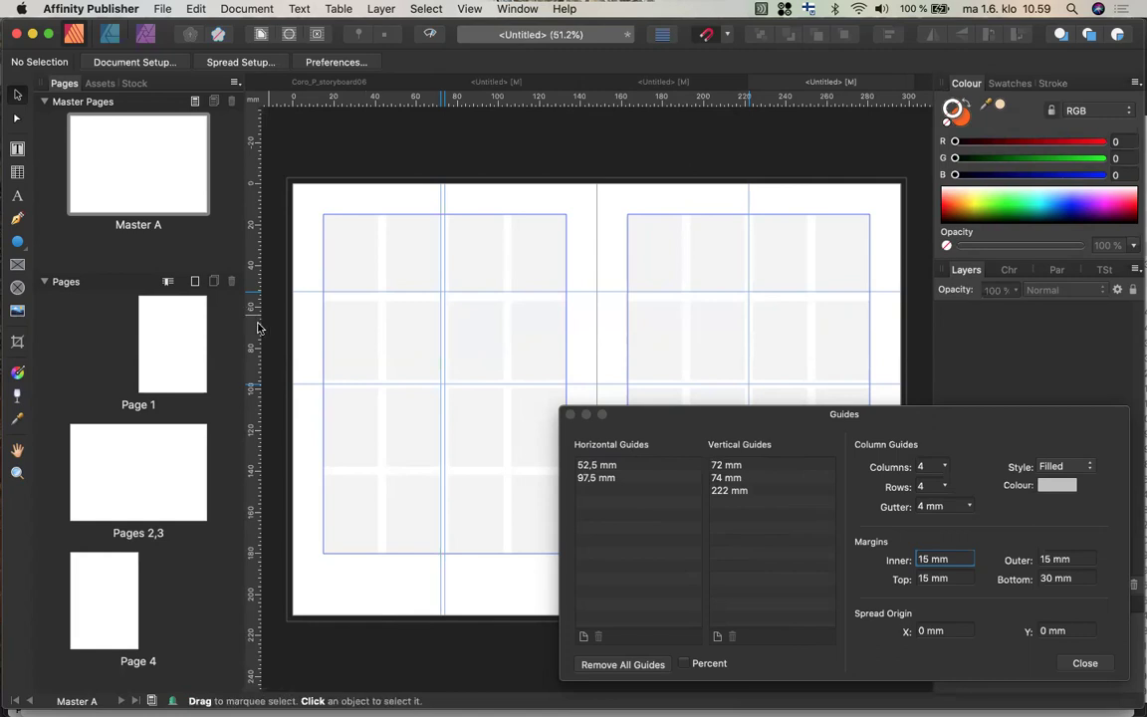
pyautogui.moveTo(348, 327); pyautogui.dragTo(451, 332)
pyautogui.moveTo(223, 303); pyautogui.dragTo(744, 335)
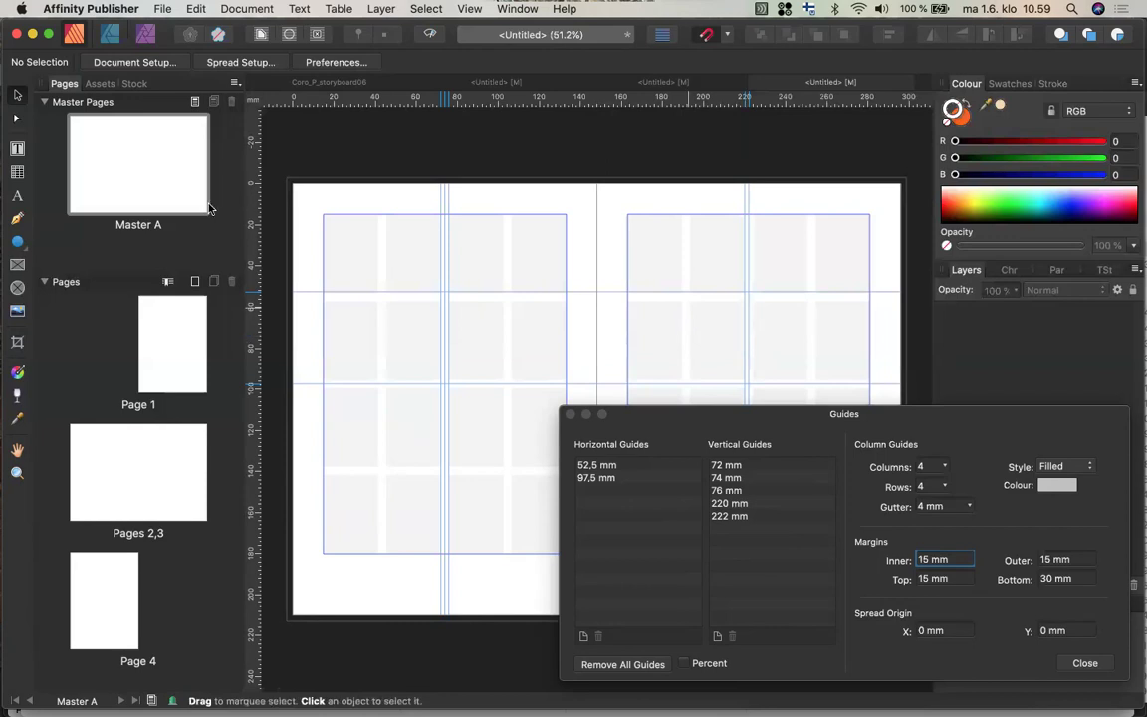
pyautogui.moveTo(270, 243); pyautogui.dragTo(753, 296)
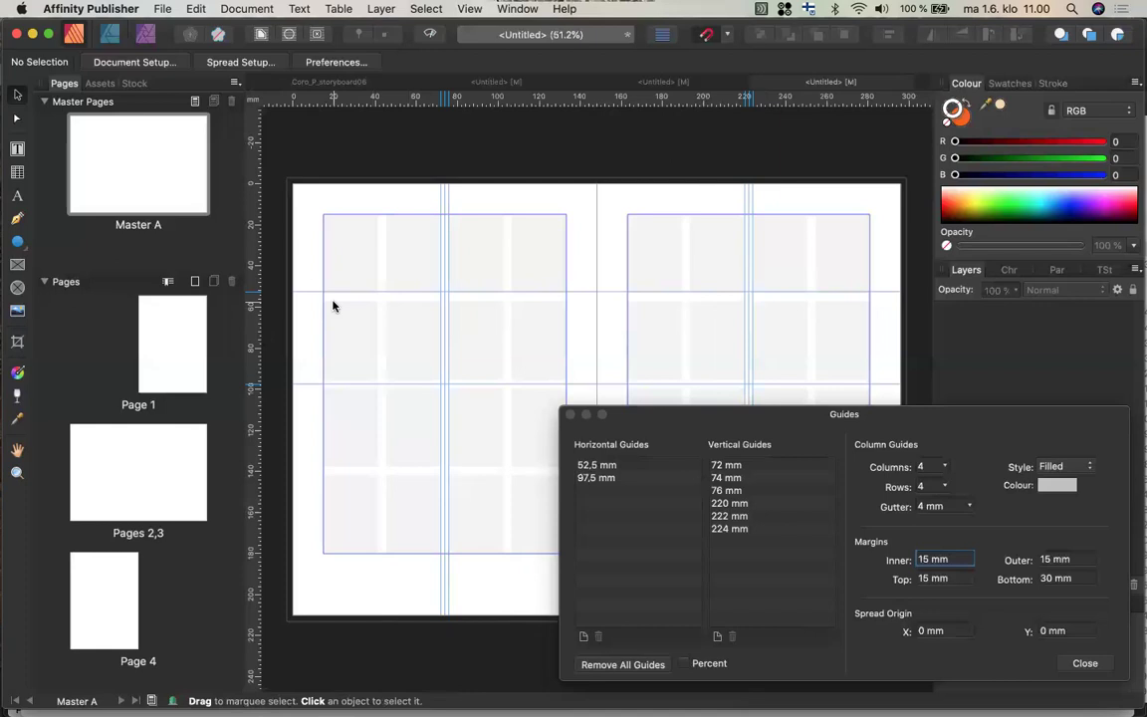
pyautogui.moveTo(339, 104); pyautogui.dragTo(341, 378)
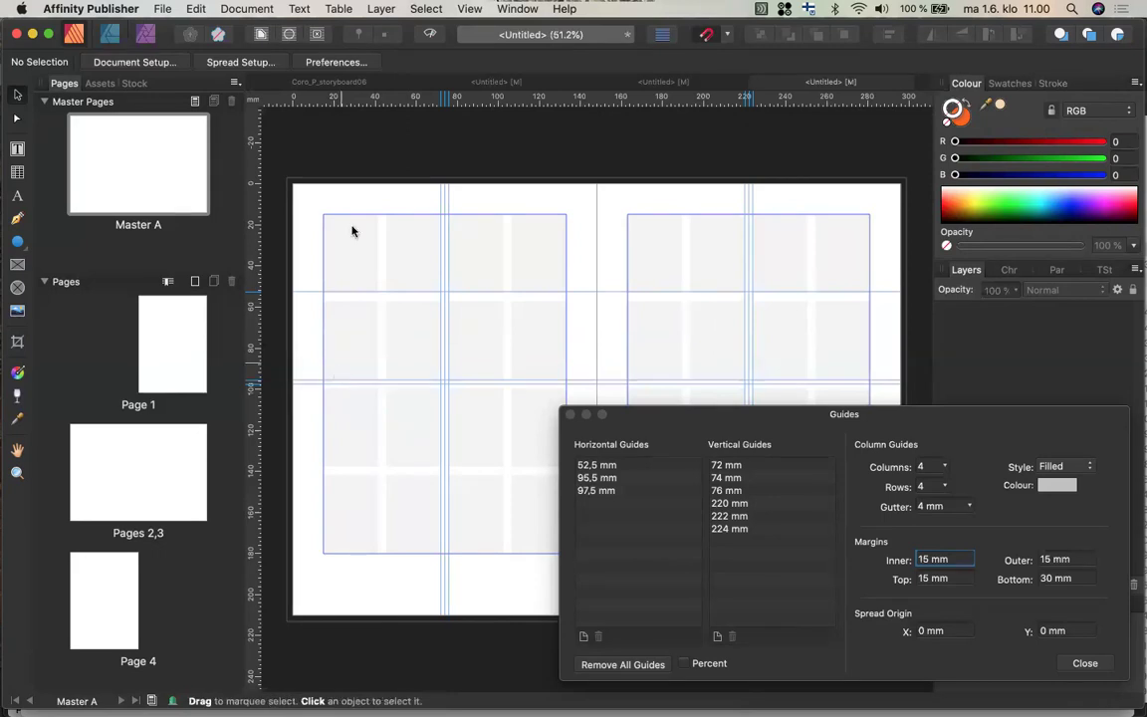
pyautogui.moveTo(352, 103); pyautogui.dragTo(386, 388)
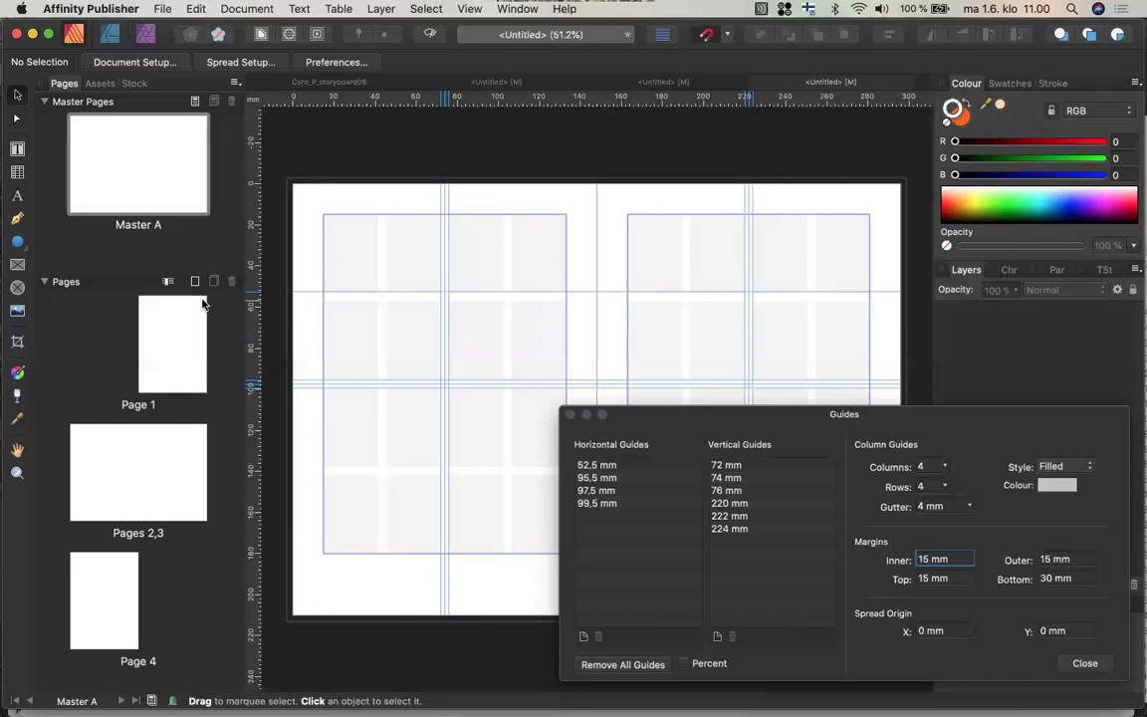
pyautogui.moveTo(254, 302); pyautogui.dragTo(369, 298)
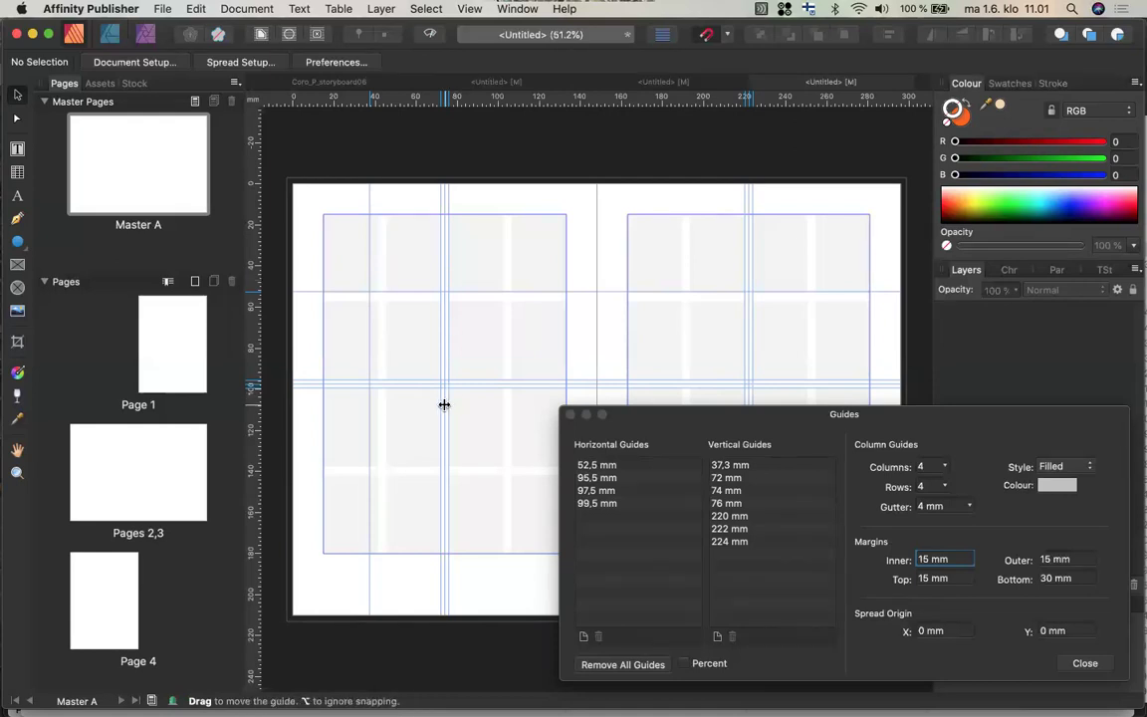
# In Guides Manager, change the 37,3 mm vertical guide's position to 74/2, making it 37 mm
pyautogui.click(732, 518)
pyautogui.click(733, 517)
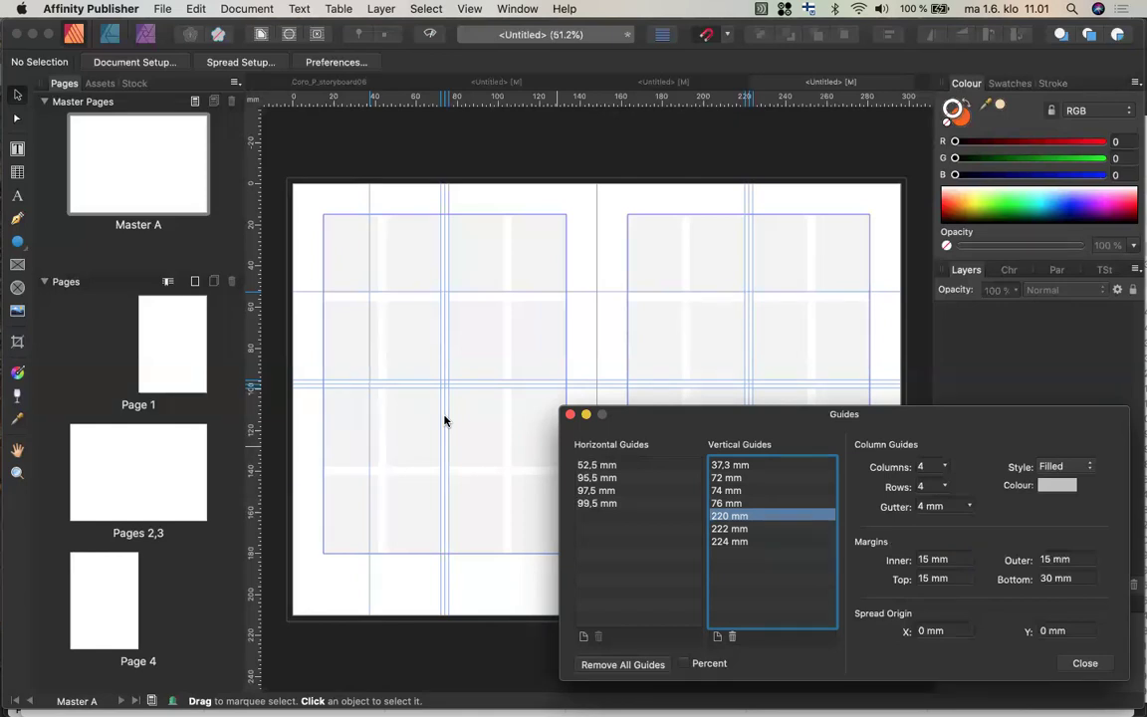
pyautogui.click(733, 529)
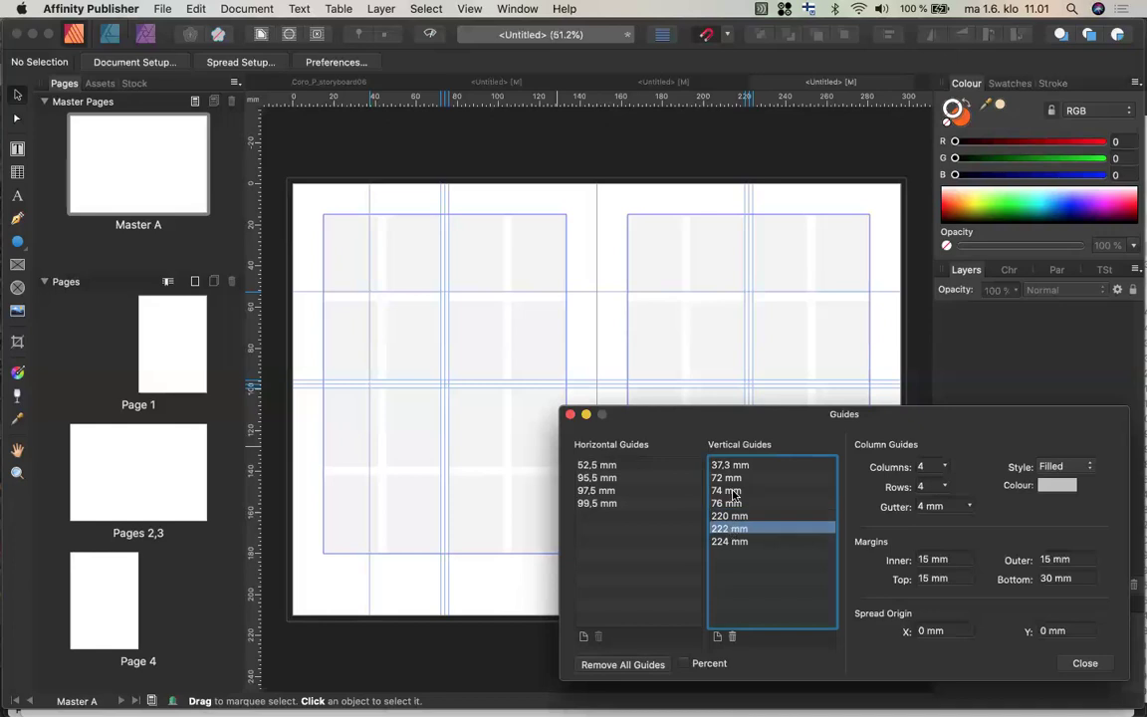
pyautogui.click(734, 479)
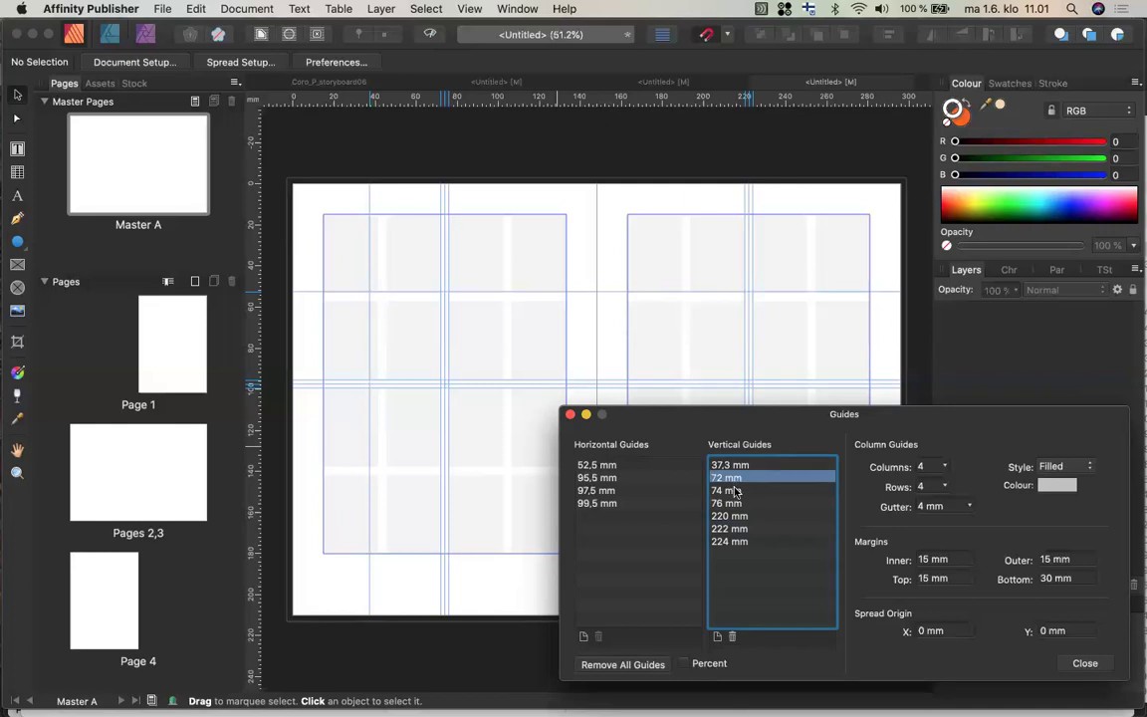
pyautogui.click(735, 490)
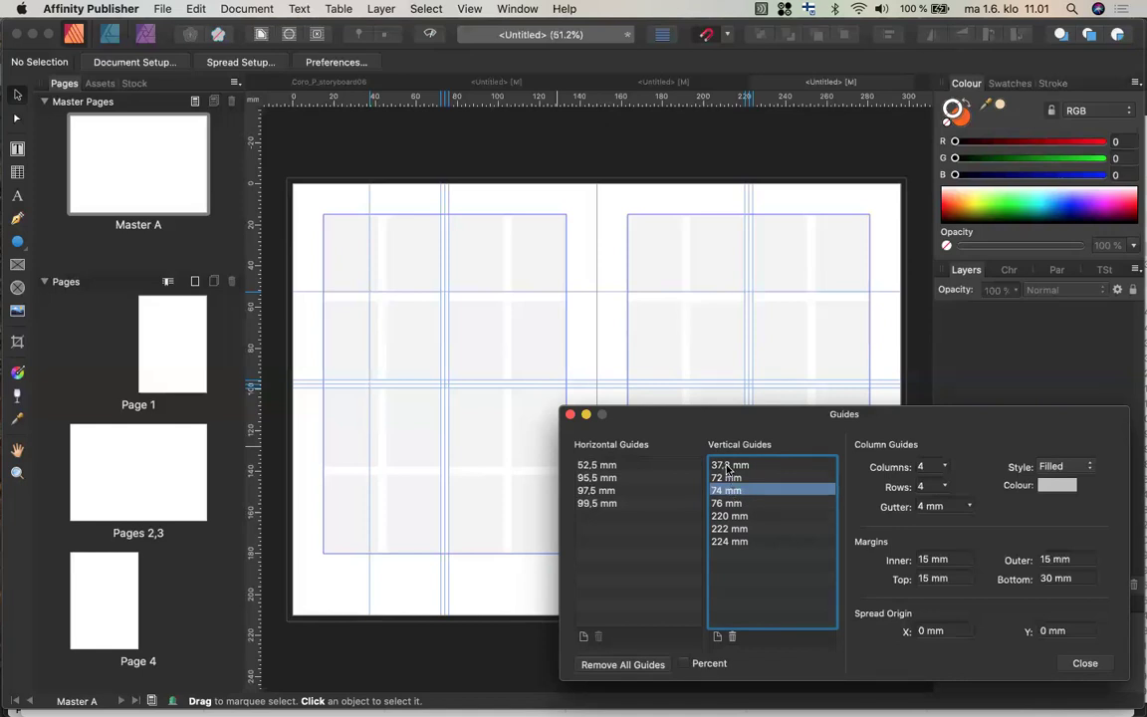
pyautogui.doubleClick(728, 465)
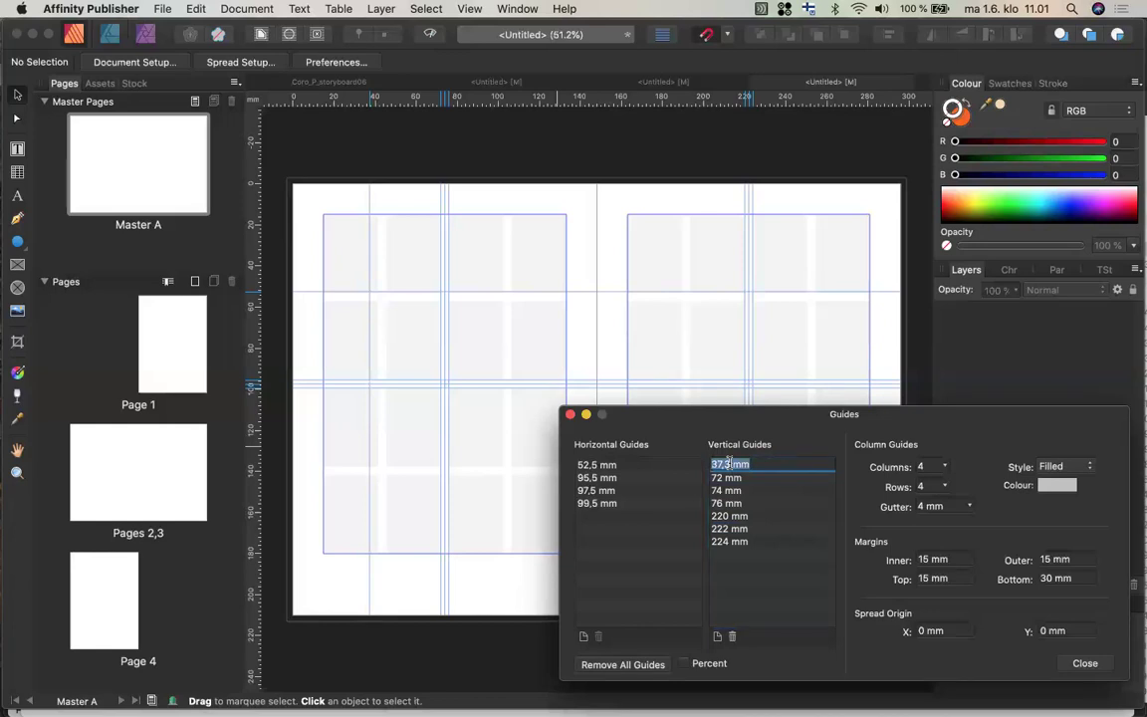
pyautogui.write('74/2')
pyautogui.press('Return')
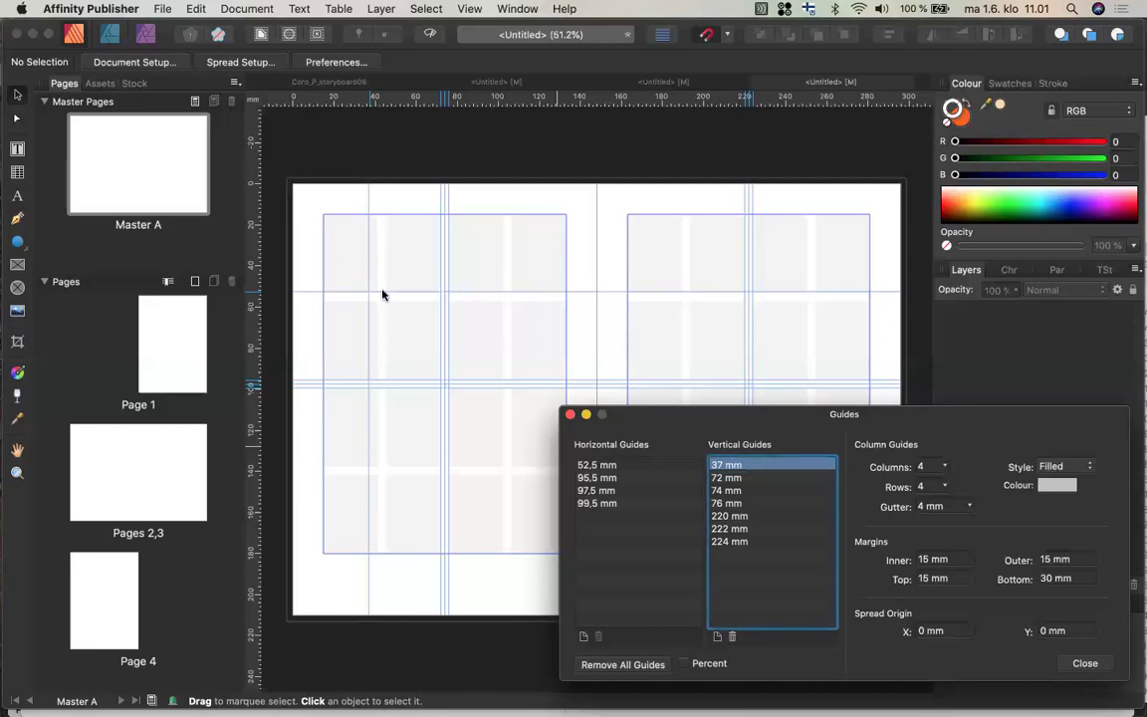
# Set both the Inner and Outer margins to 0 mm in Guides Manager
pyautogui.click(954, 560)
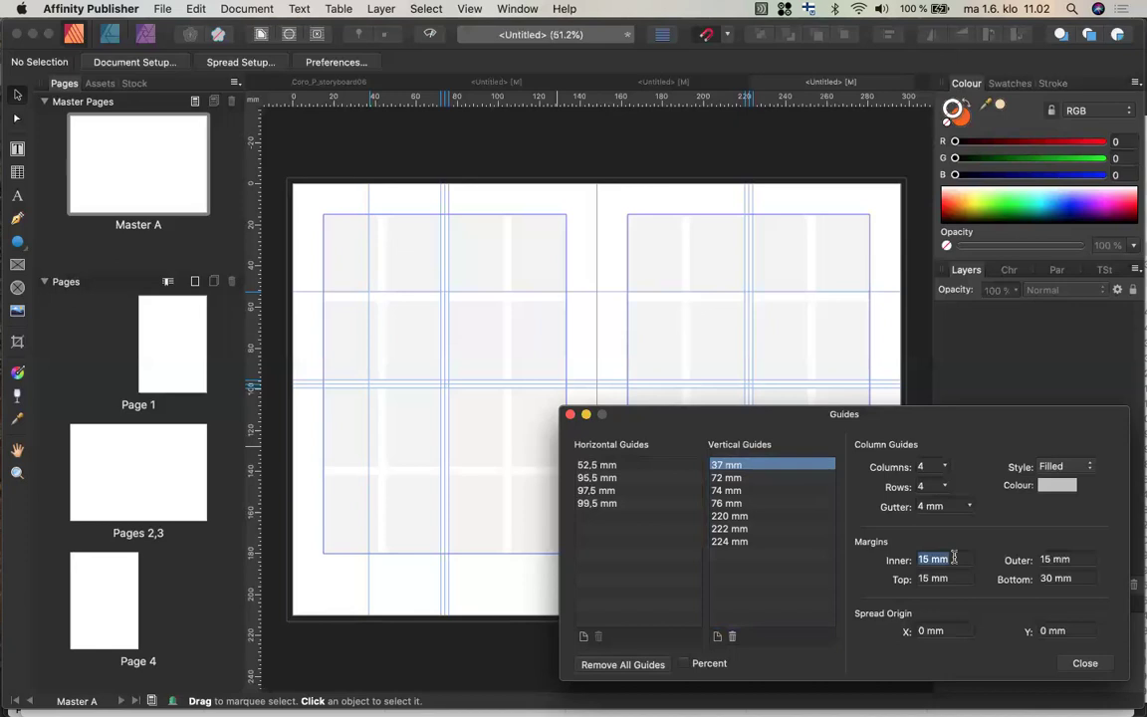
pyautogui.write('0')
pyautogui.press('Tab')
pyautogui.write('0')
pyautogui.press('Return')
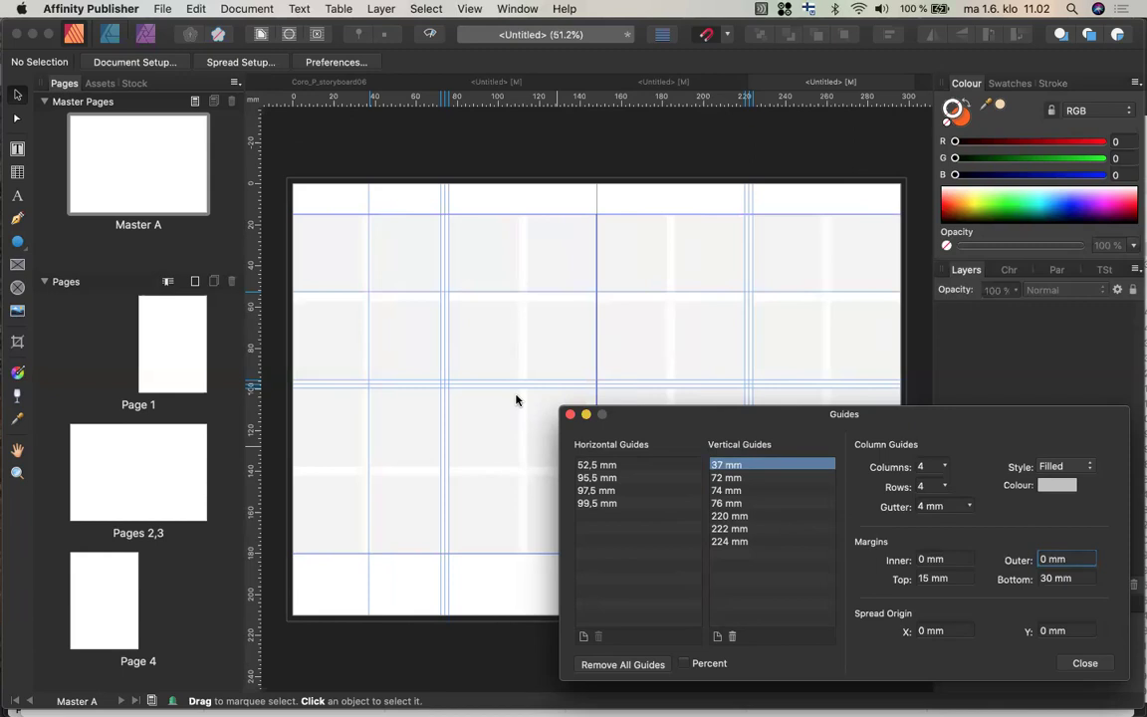
# Add vertical ruler guides across both pages, including ones at 38 mm and 186 mm
pyautogui.click(368, 194)
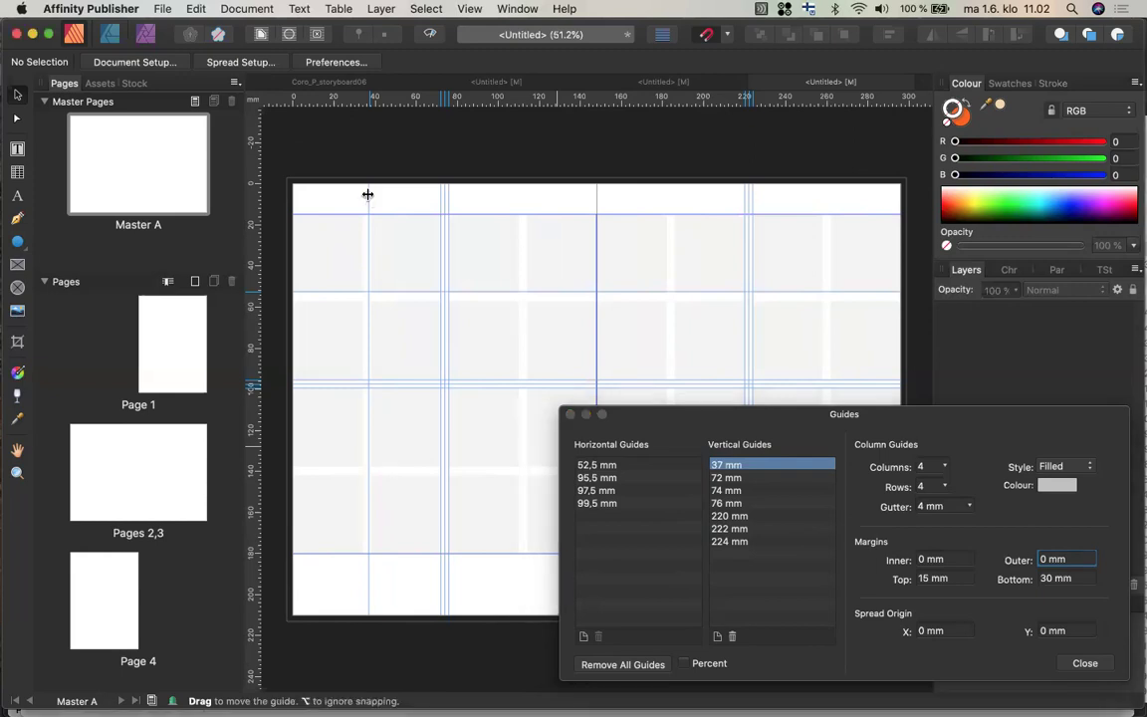
pyautogui.moveTo(367, 194); pyautogui.dragTo(365, 193)
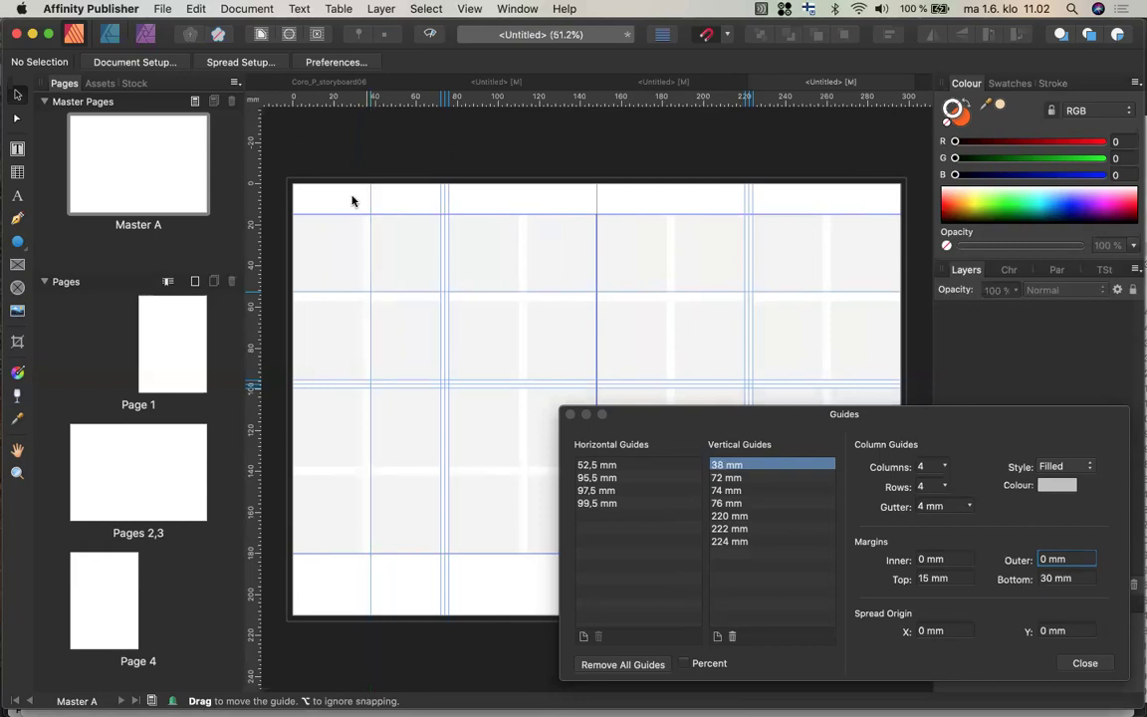
pyautogui.moveTo(255, 211); pyautogui.dragTo(362, 209)
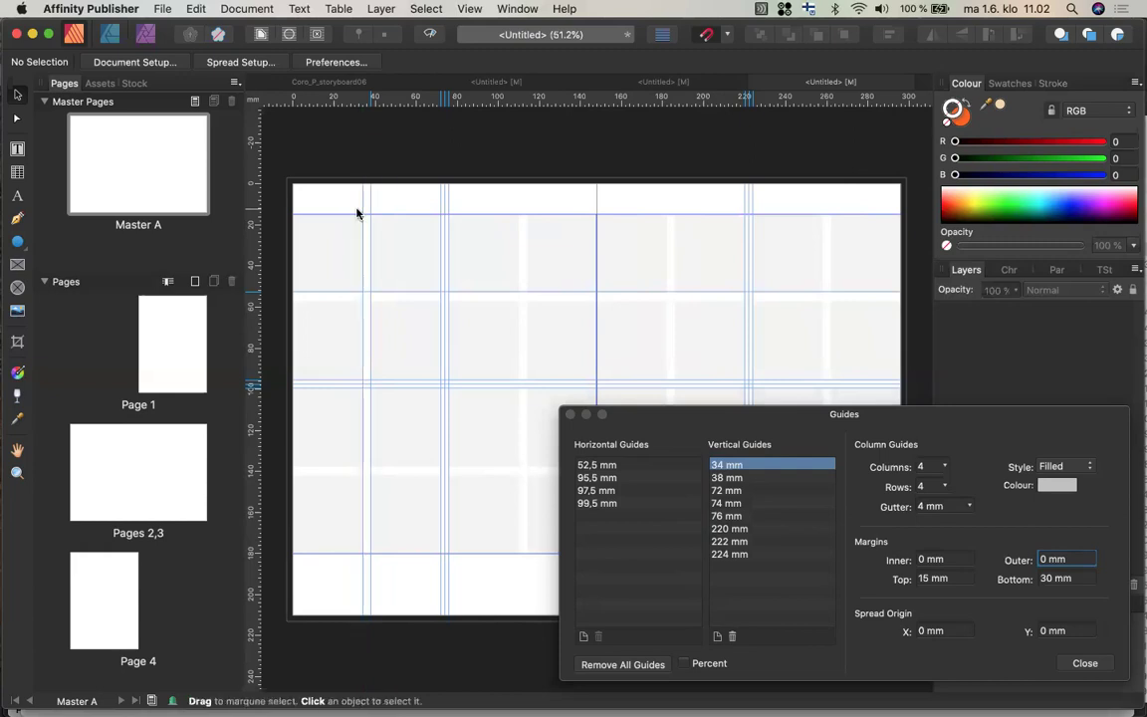
pyautogui.moveTo(250, 253); pyautogui.dragTo(662, 233)
pyautogui.moveTo(251, 249); pyautogui.dragTo(525, 264)
pyautogui.rightClick(526, 263)
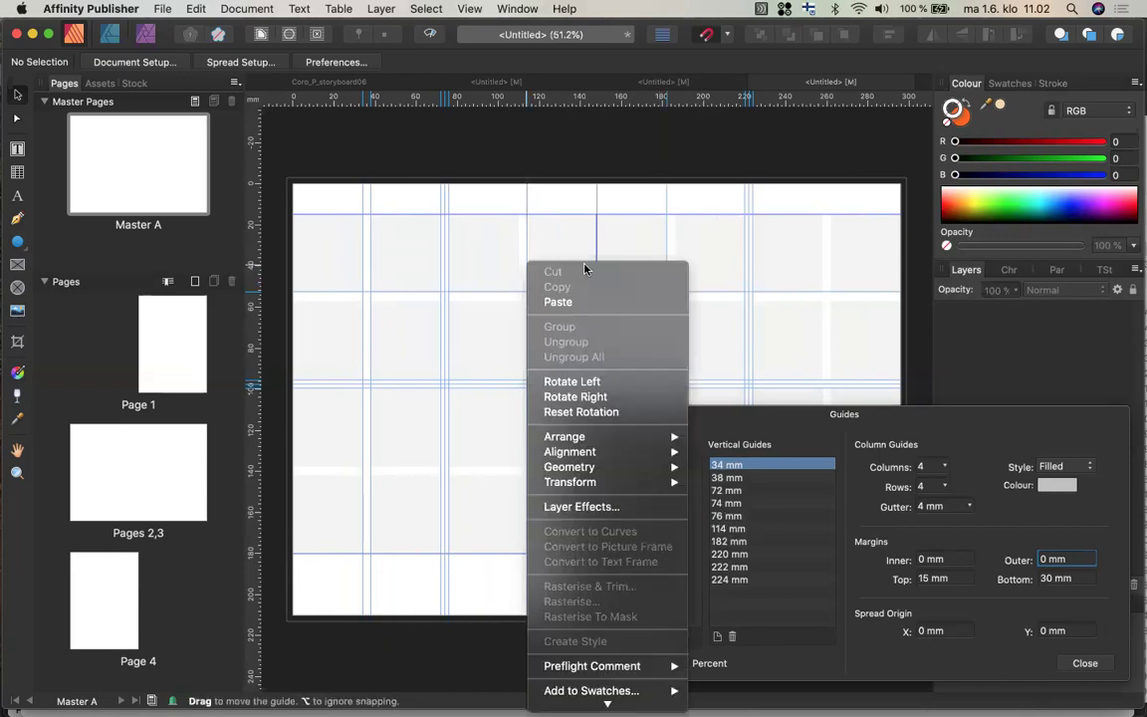
pyautogui.click(600, 258)
pyautogui.moveTo(525, 196); pyautogui.dragTo(676, 184)
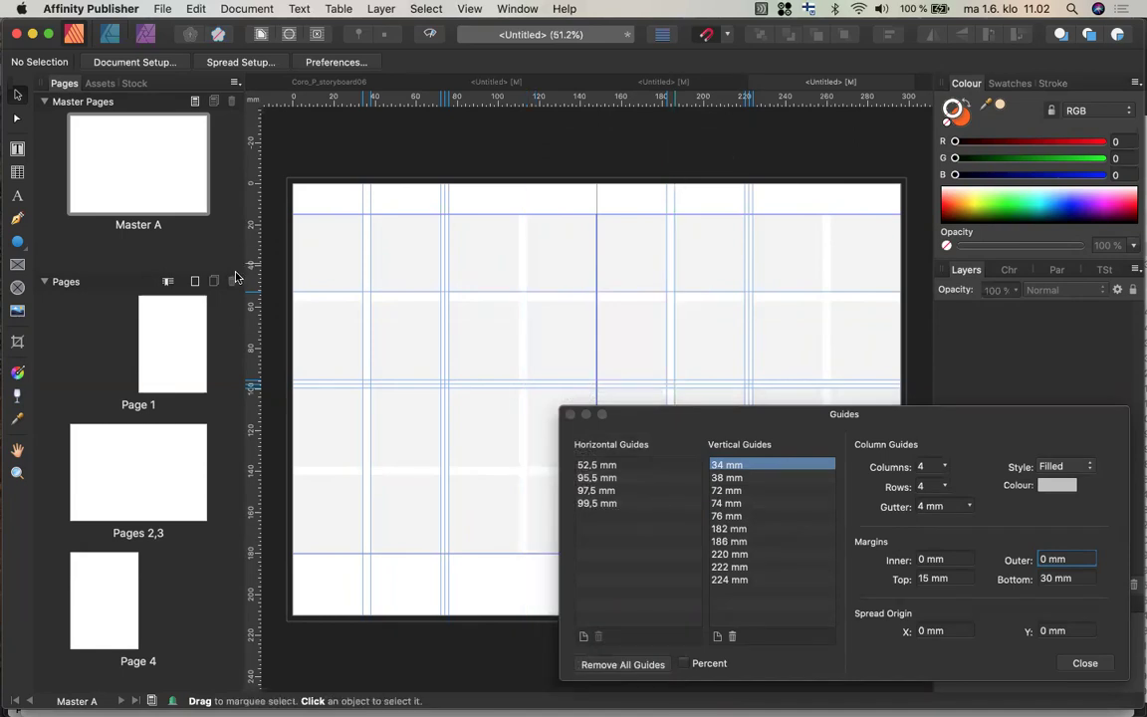
pyautogui.moveTo(247, 251); pyautogui.dragTo(822, 223)
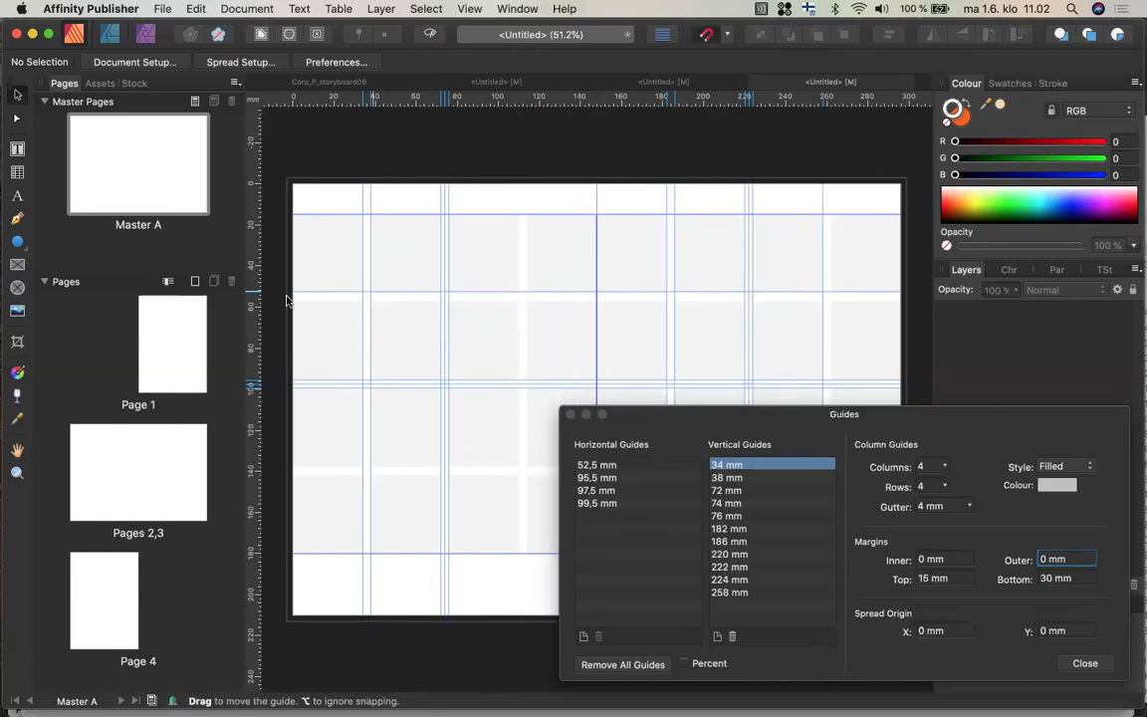
pyautogui.moveTo(253, 267); pyautogui.dragTo(830, 218)
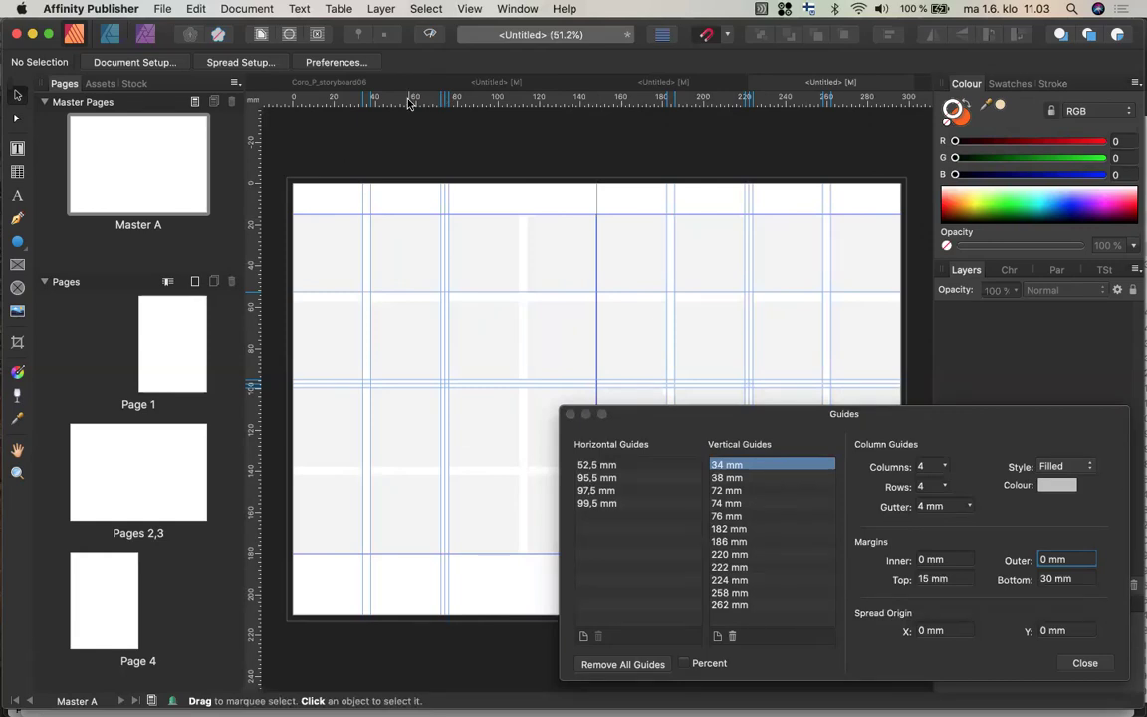
# Add three horizontal ruler guides across the spread
pyautogui.moveTo(407, 100); pyautogui.dragTo(414, 298)
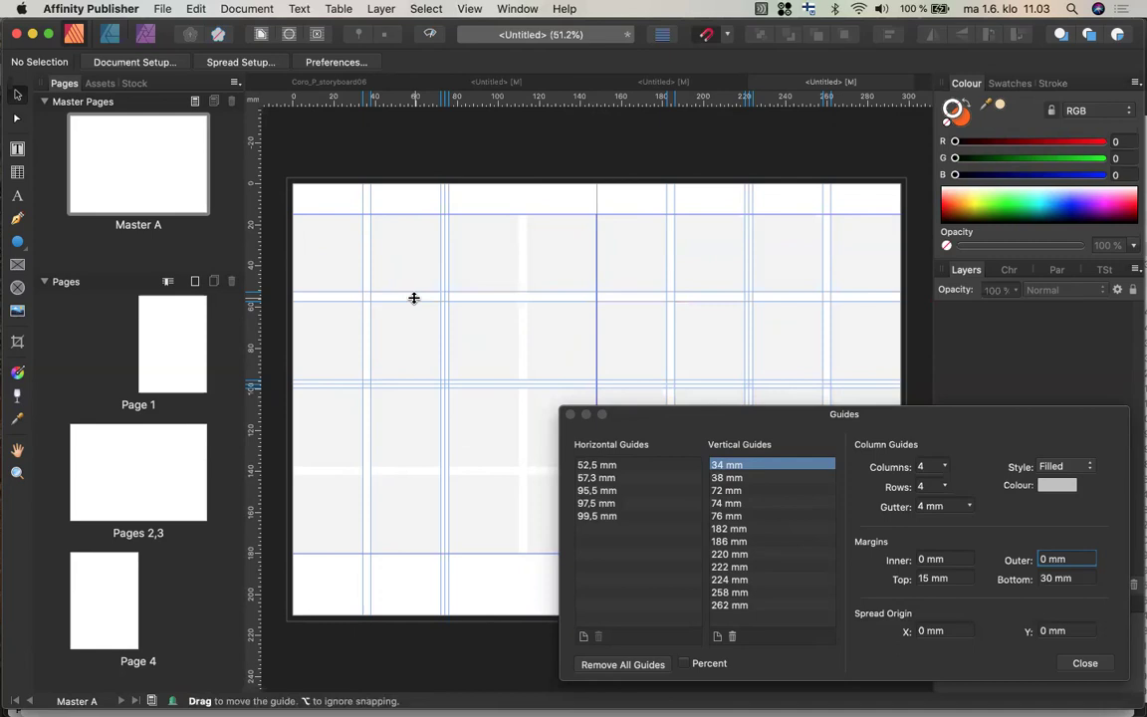
pyautogui.moveTo(406, 100); pyautogui.dragTo(404, 465)
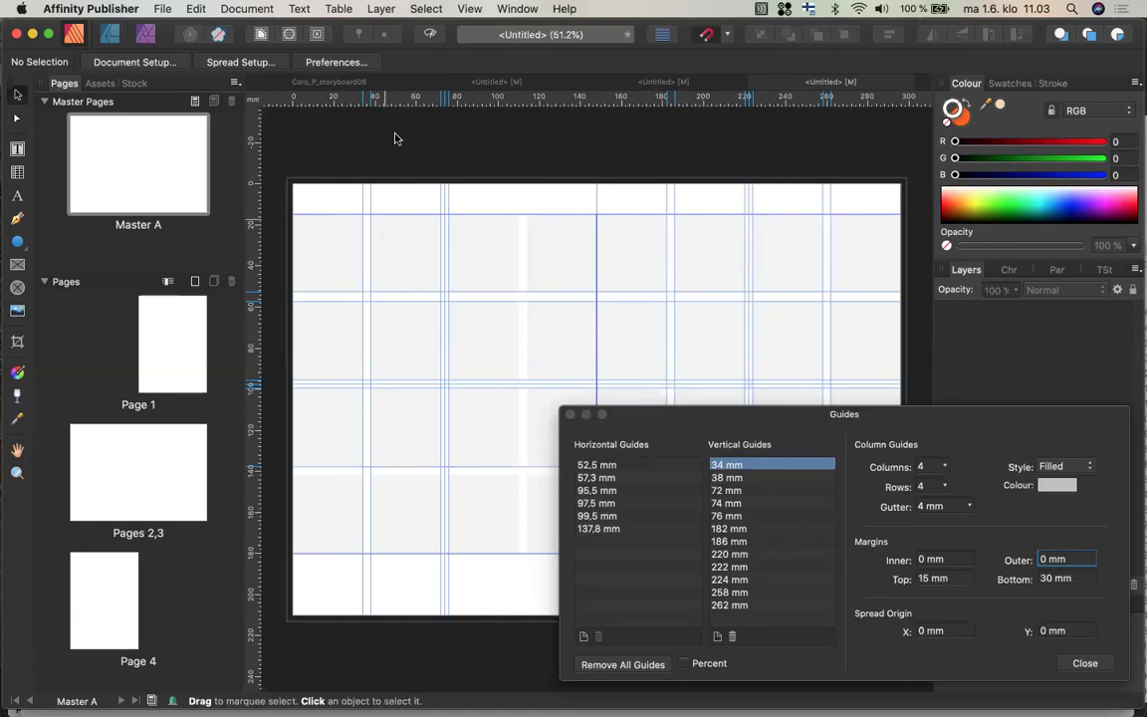
pyautogui.moveTo(359, 99); pyautogui.dragTo(401, 475)
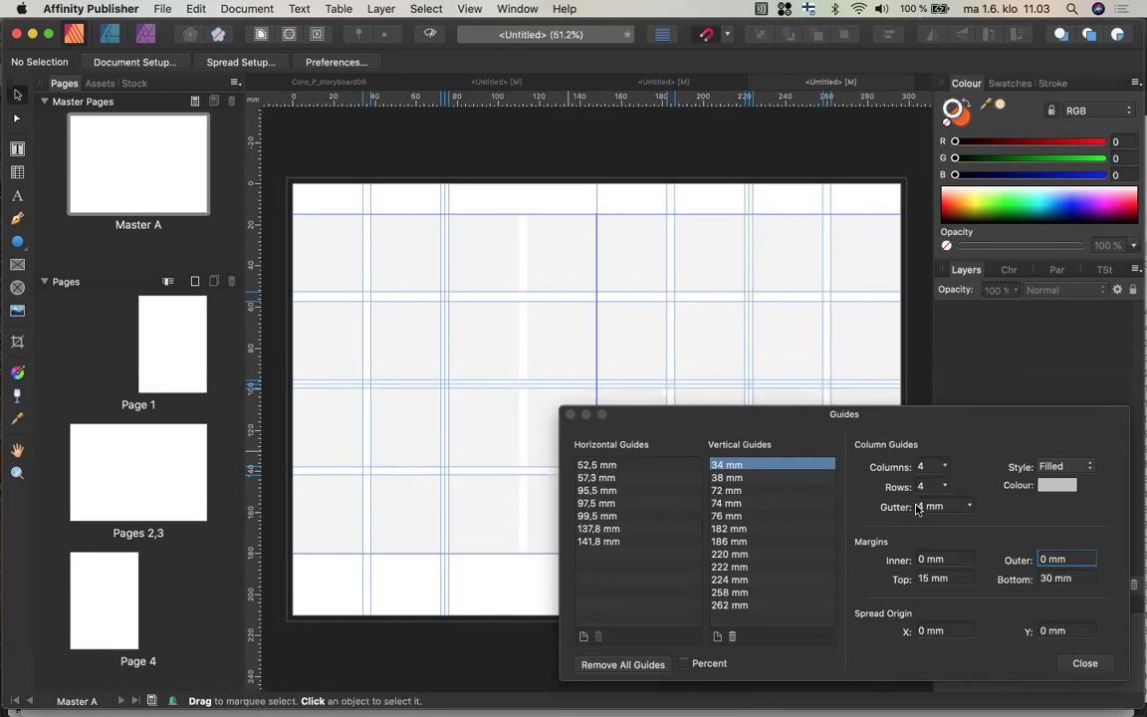
# Set the Inner and Outer margins back to 15 mm in the Guides Manager
pyautogui.click(923, 560)
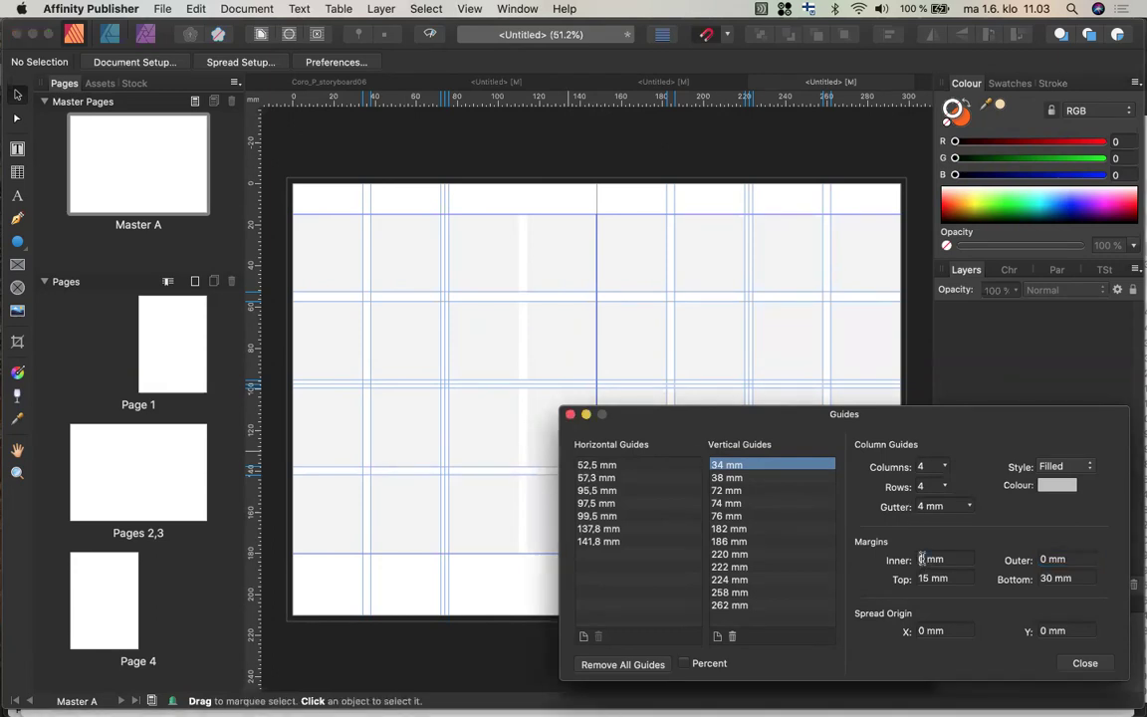
pyautogui.write('15')
pyautogui.press('Tab')
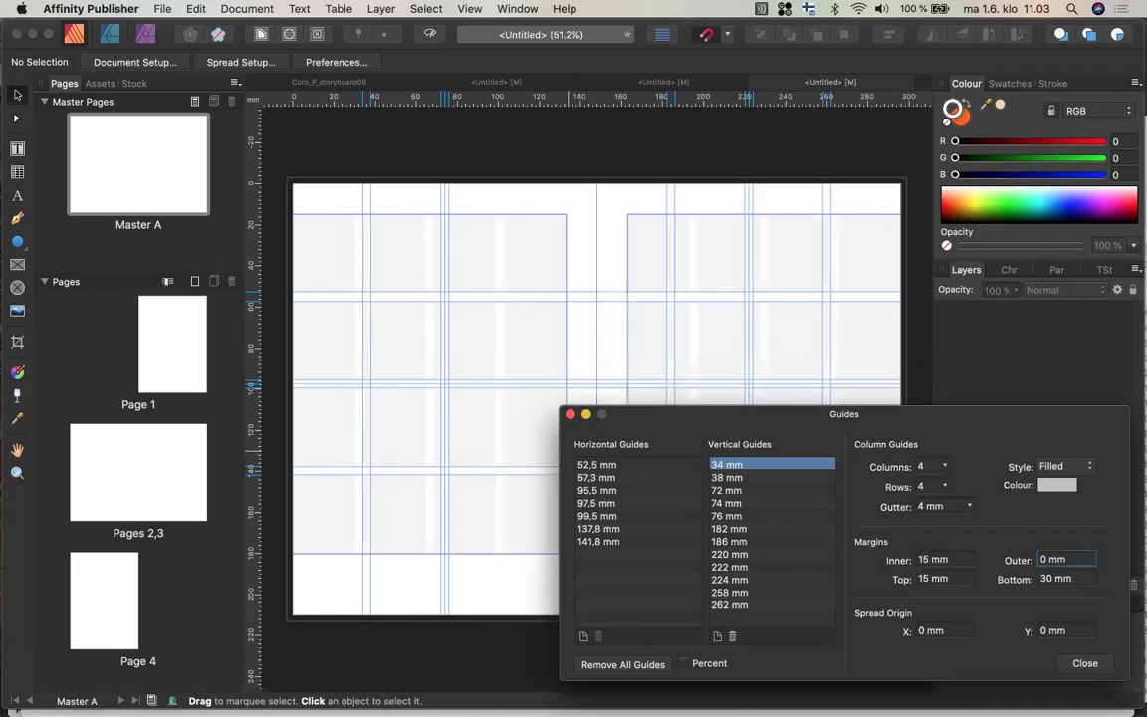
pyautogui.write('15')
pyautogui.press('Return')
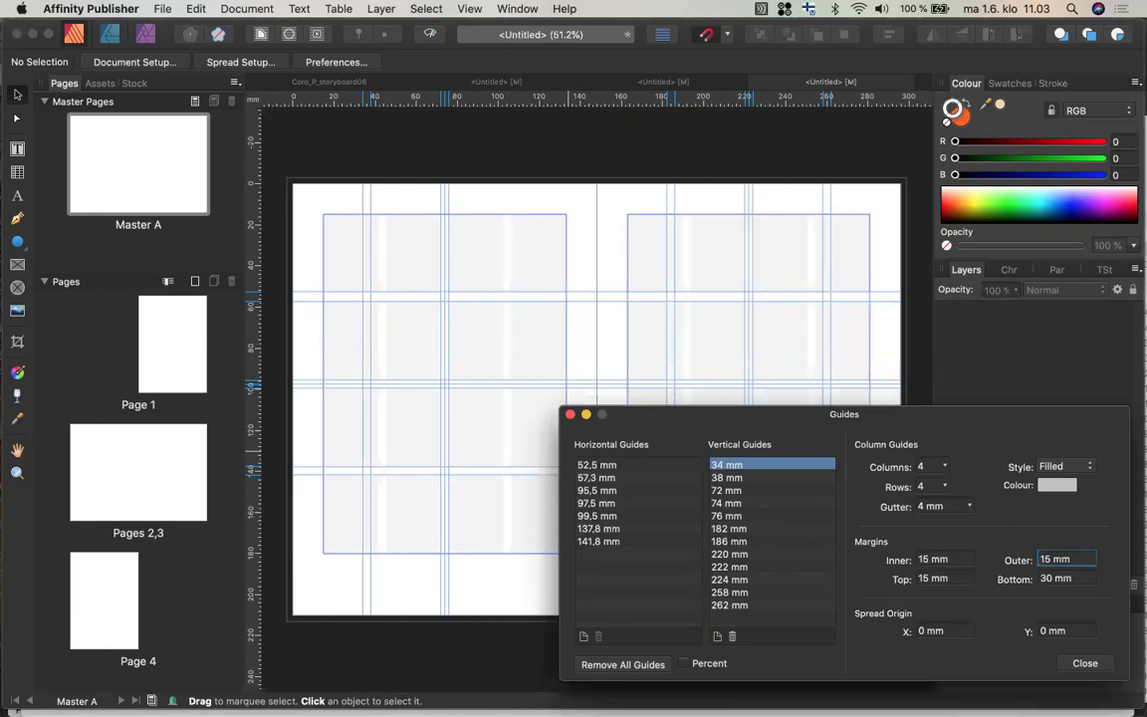
# Close the Guides Manager, leaving Master A with its inset 4×4 grid and ruler guides
pyautogui.click(1084, 663)
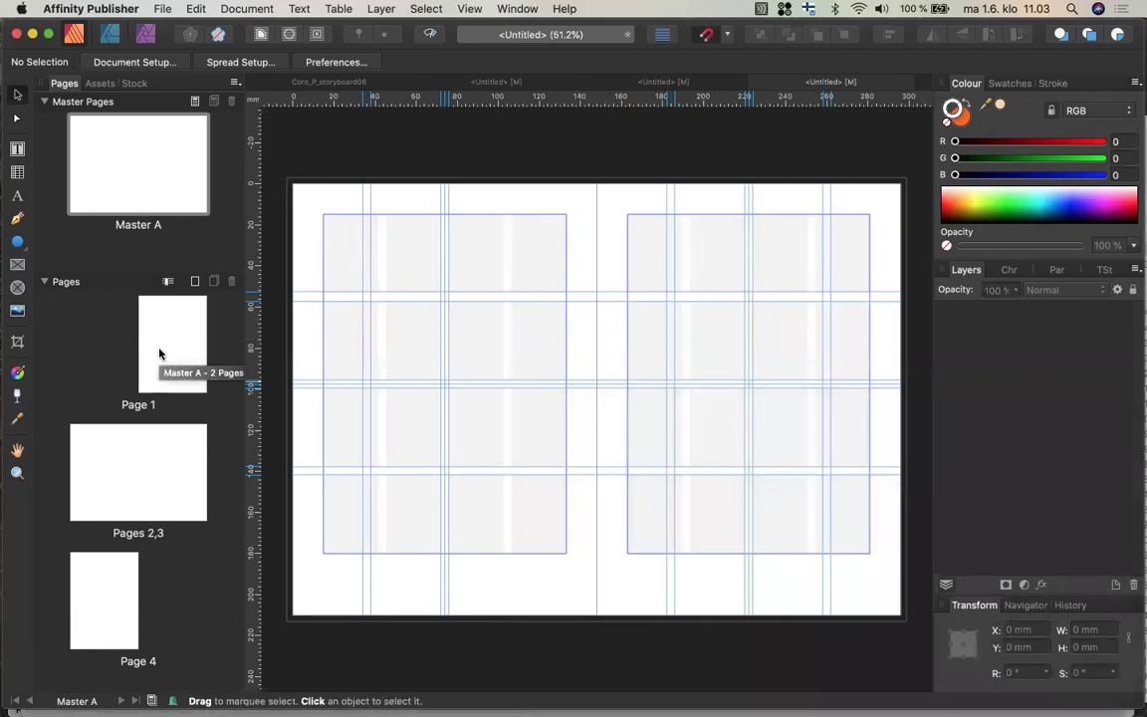
# Hide the ruler guides from the View menu to check the grid, then show them again
pyautogui.click(428, 8)
pyautogui.moveTo(470, 9)
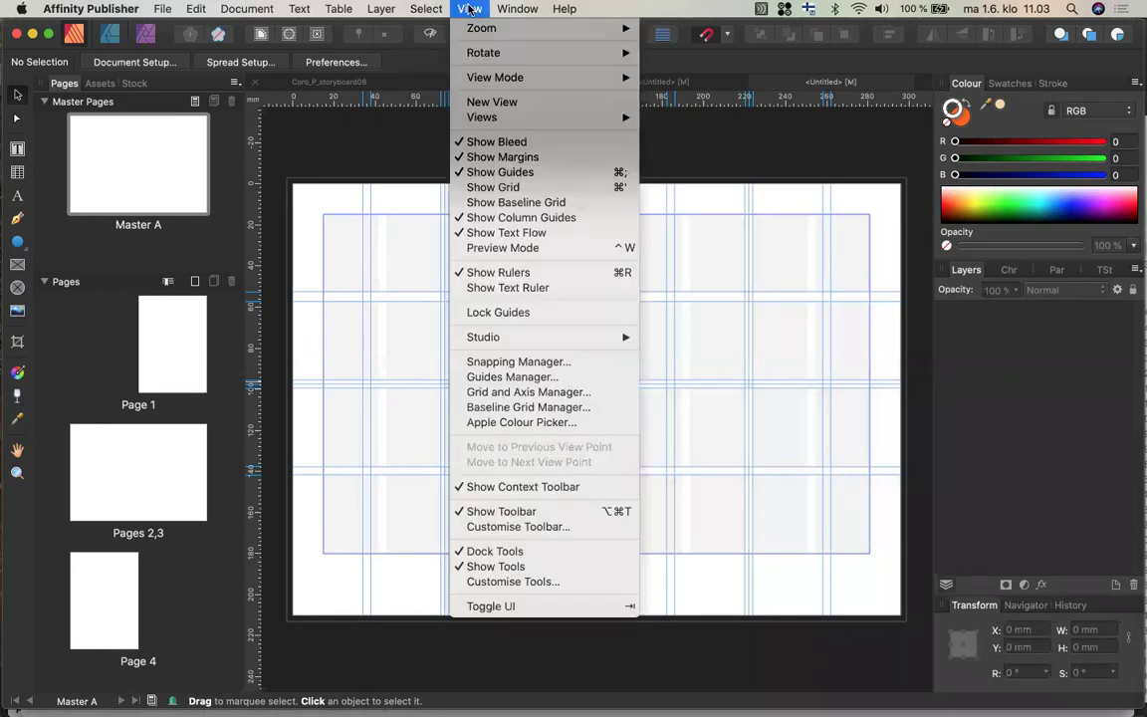
pyautogui.click(529, 172)
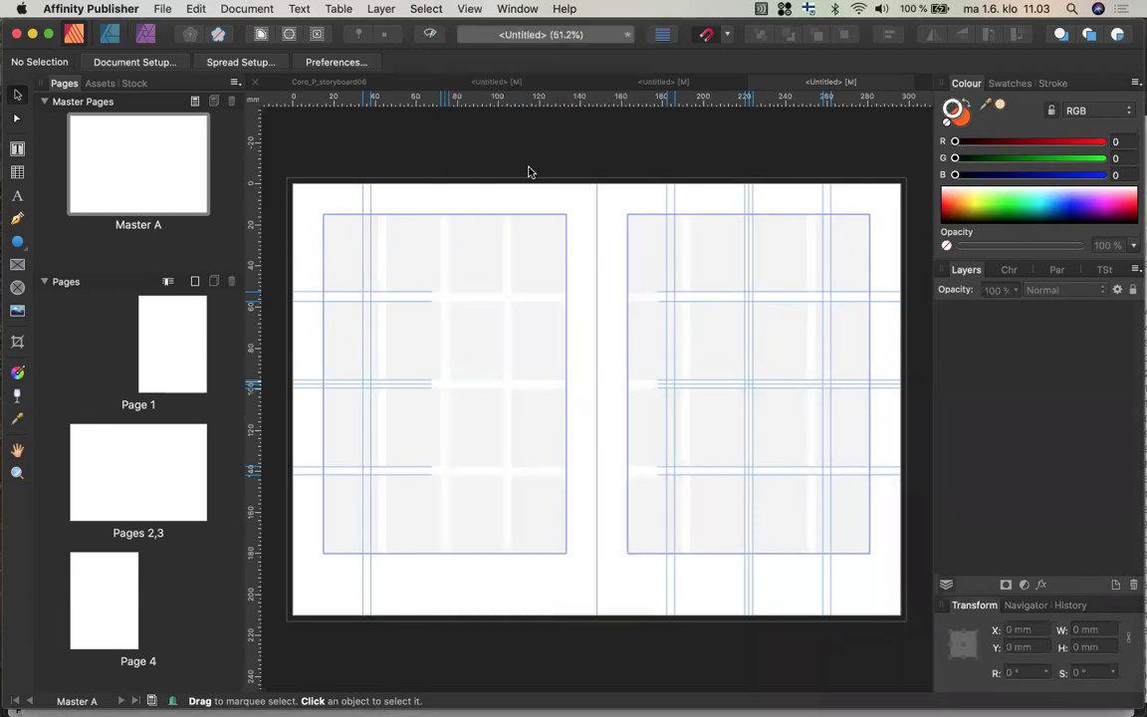
pyautogui.click(472, 10)
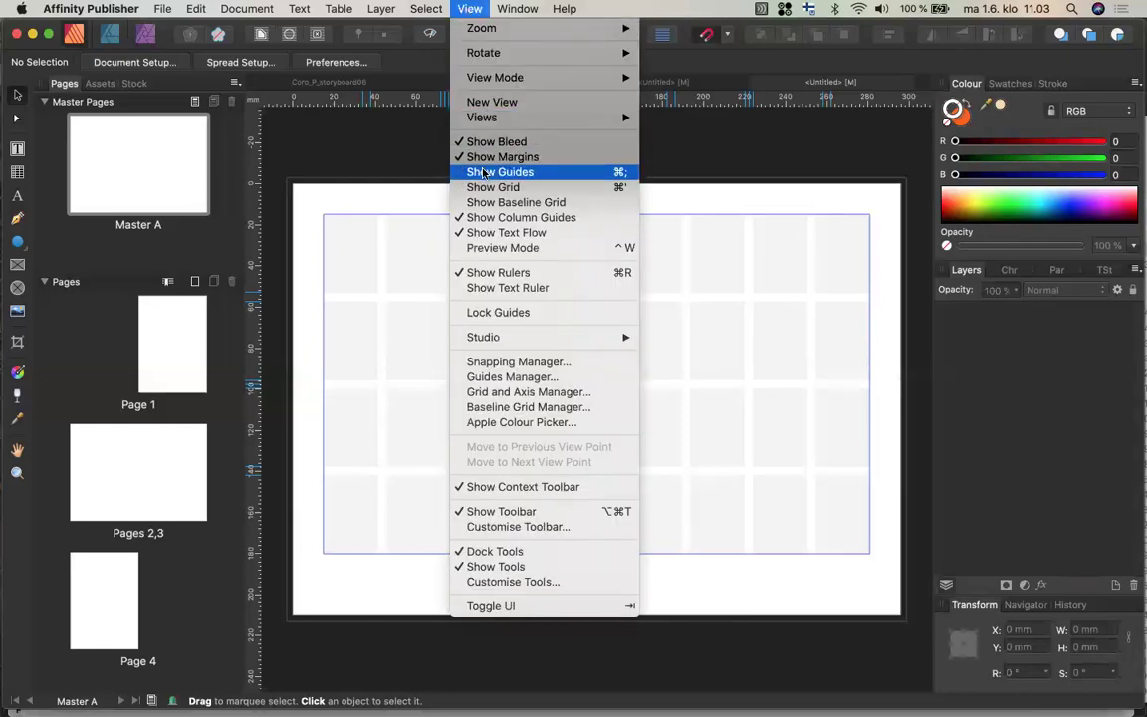
pyautogui.click(485, 174)
# Turn Show Column Guides off, then back on
pyautogui.click(470, 9)
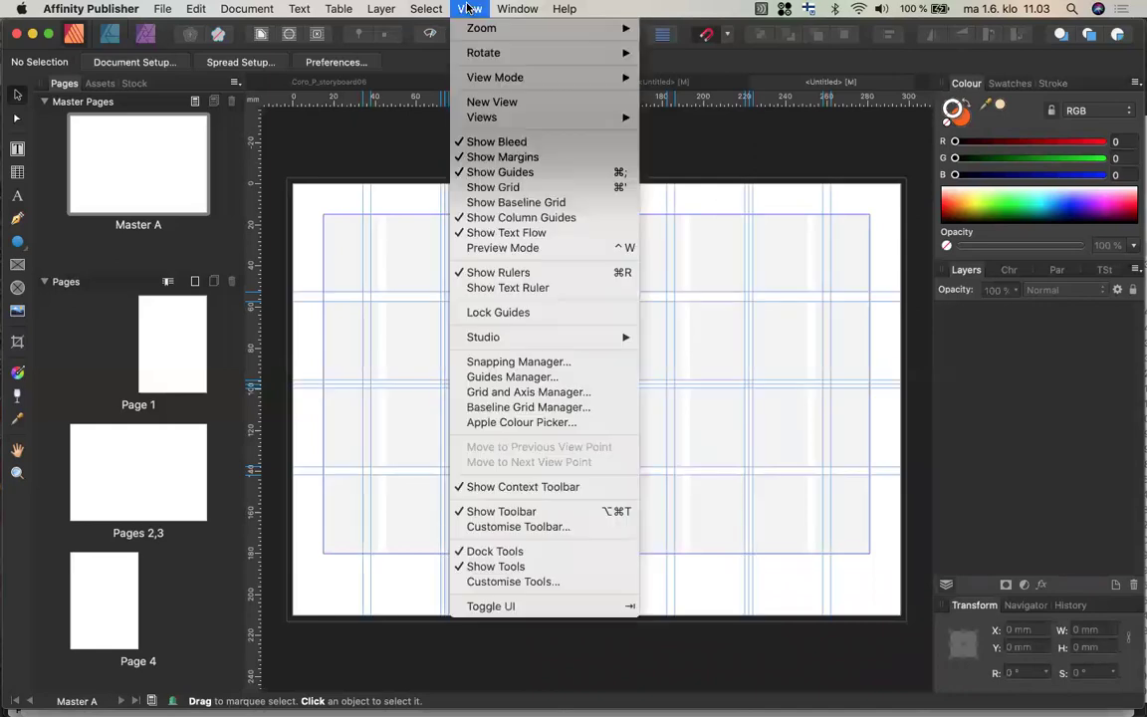
pyautogui.click(507, 219)
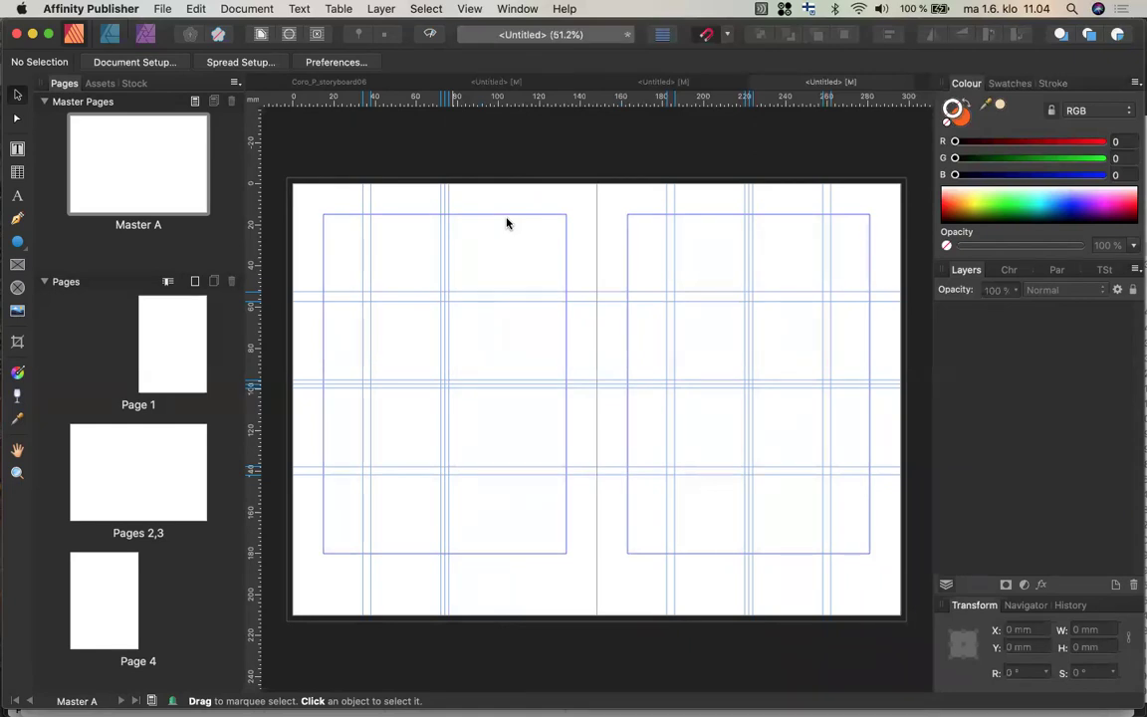
pyautogui.click(502, 8)
pyautogui.moveTo(469, 8)
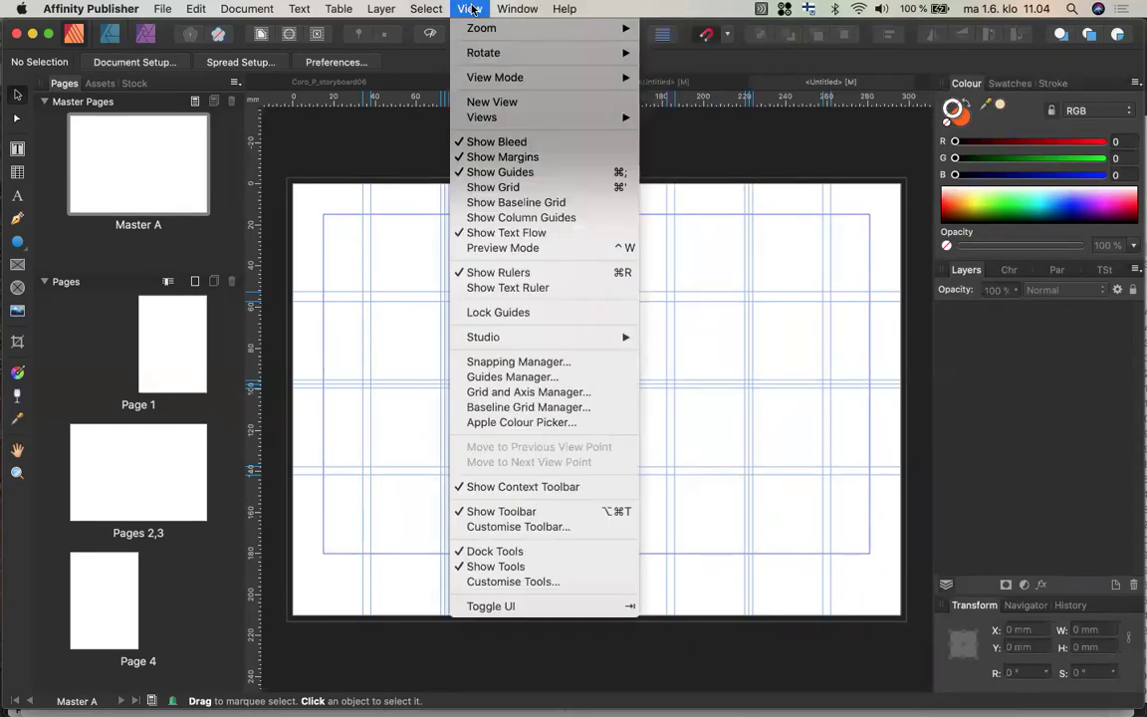
pyautogui.click(486, 218)
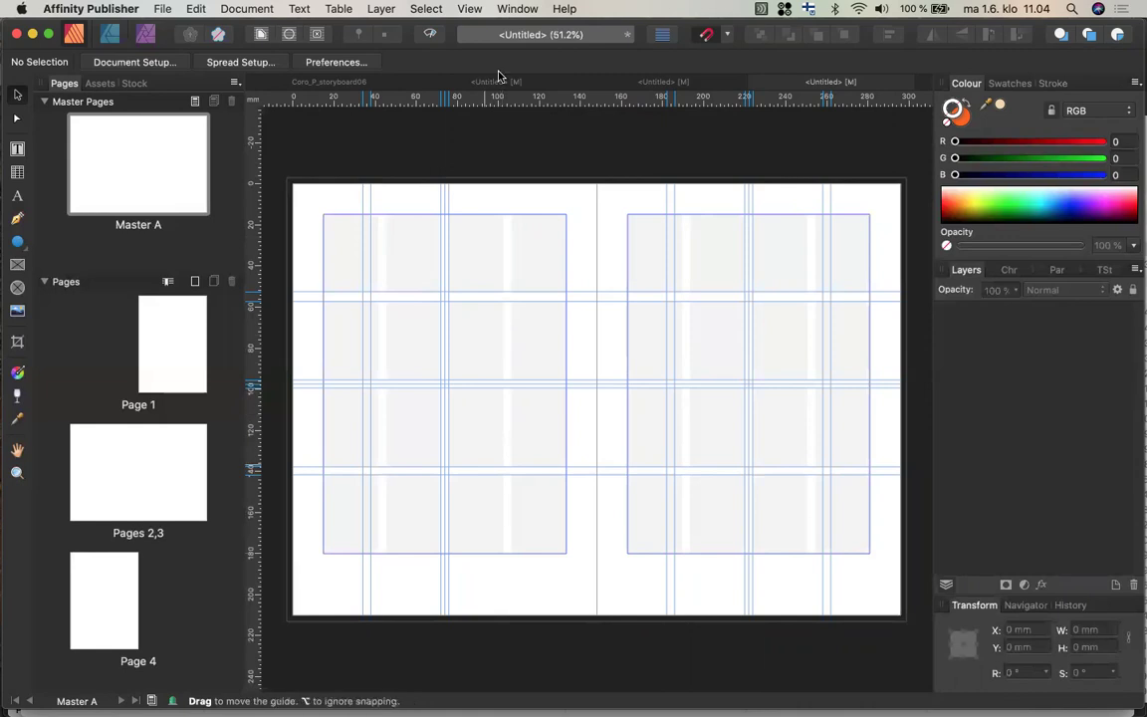
# Turn off Show Grid and Show Column Guides, then select Page 1 in the Pages panel
pyautogui.click(470, 9)
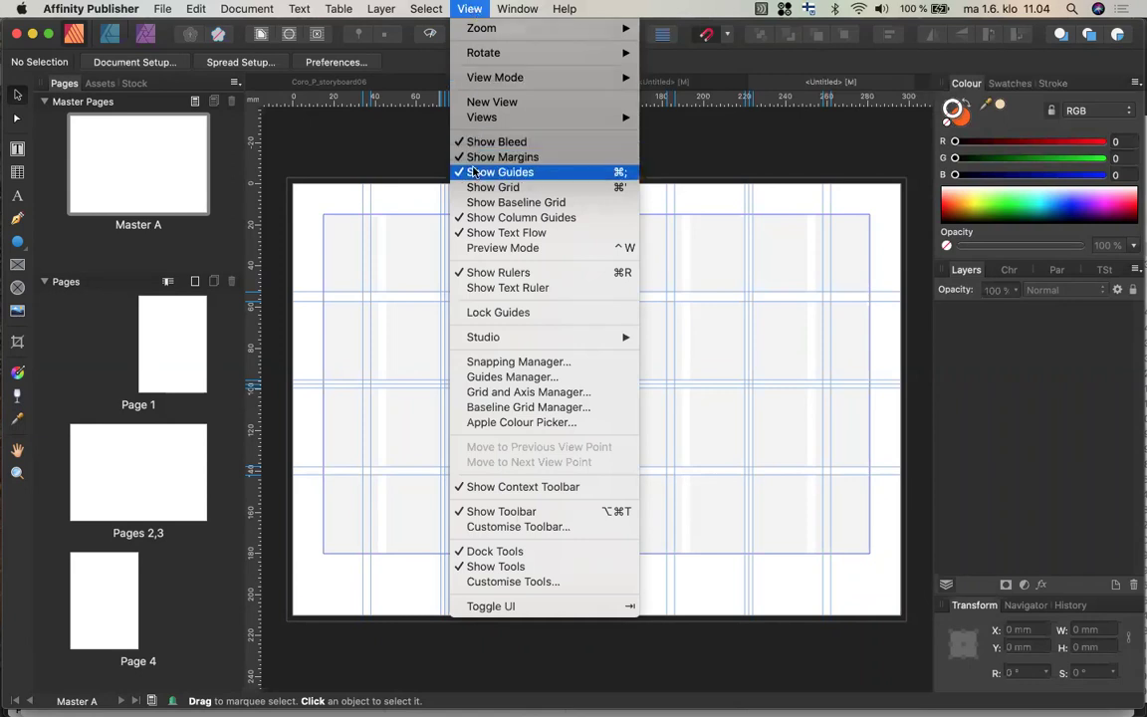
pyautogui.click(484, 189)
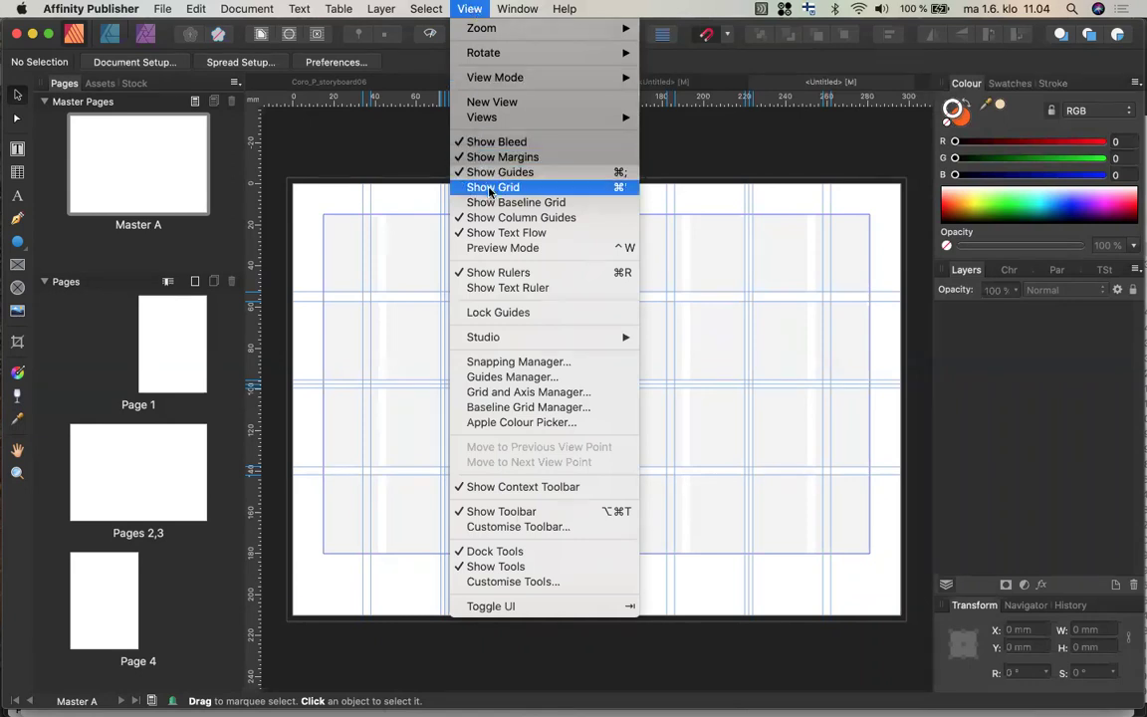
pyautogui.click(490, 218)
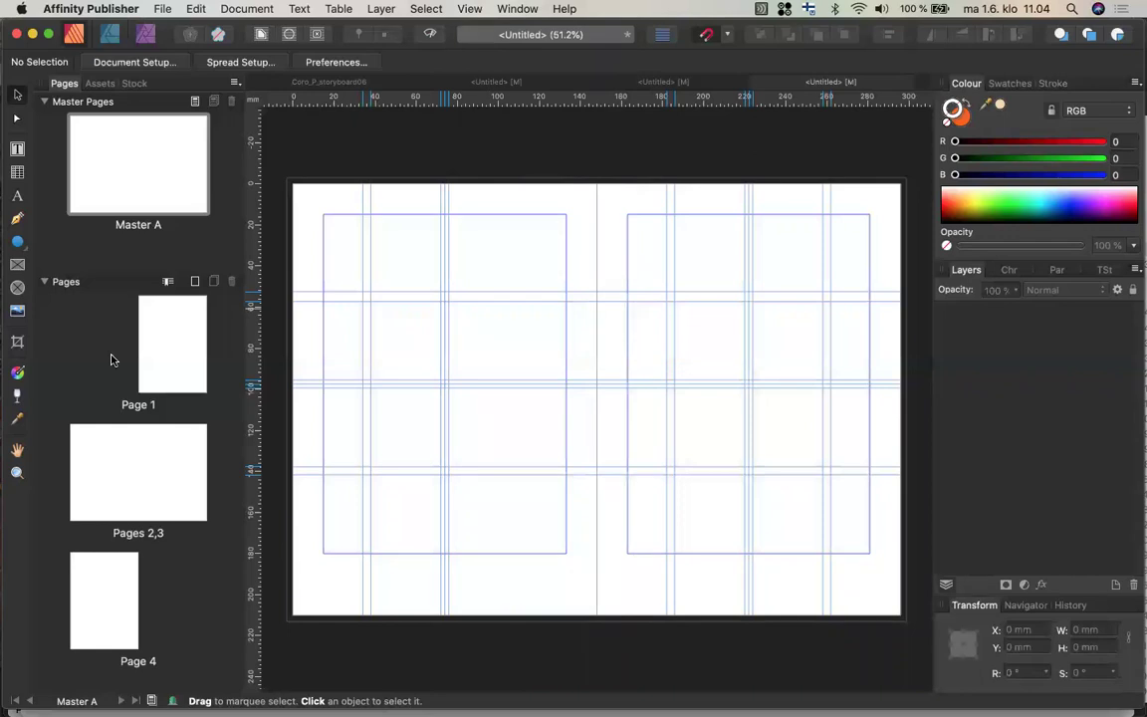
pyautogui.click(171, 360)
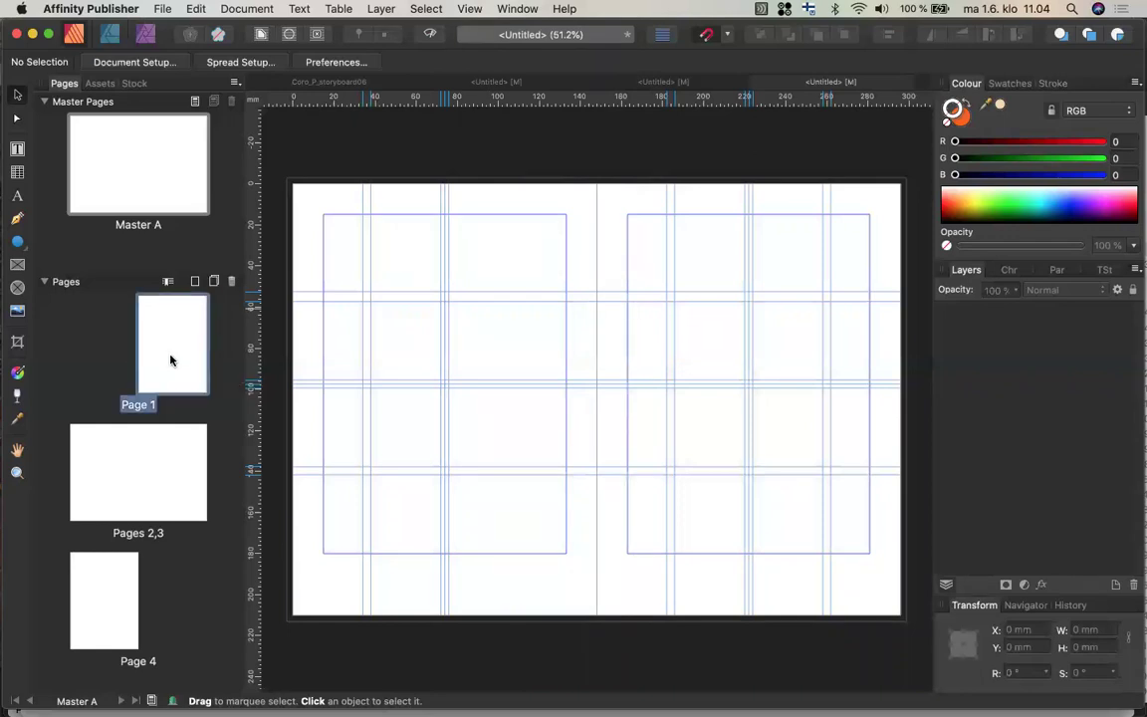
# Open Page 1 alone and toggle Preview Mode on and off to check its inherited guides
pyautogui.click(170, 360)
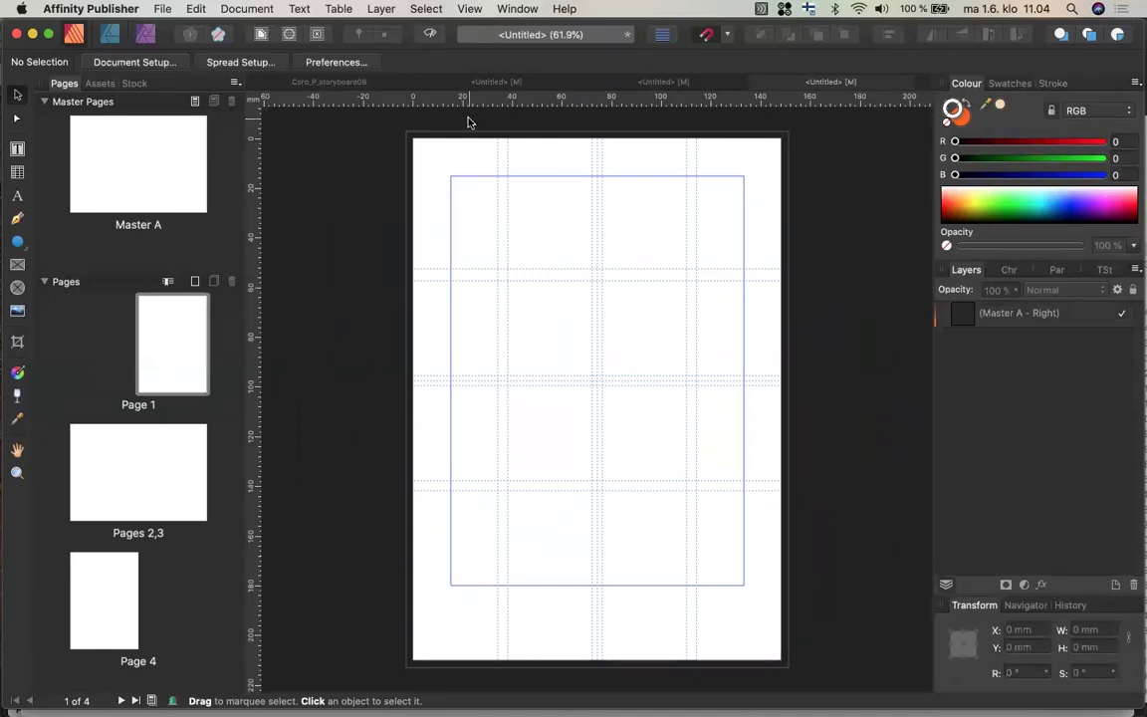
pyautogui.click(430, 36)
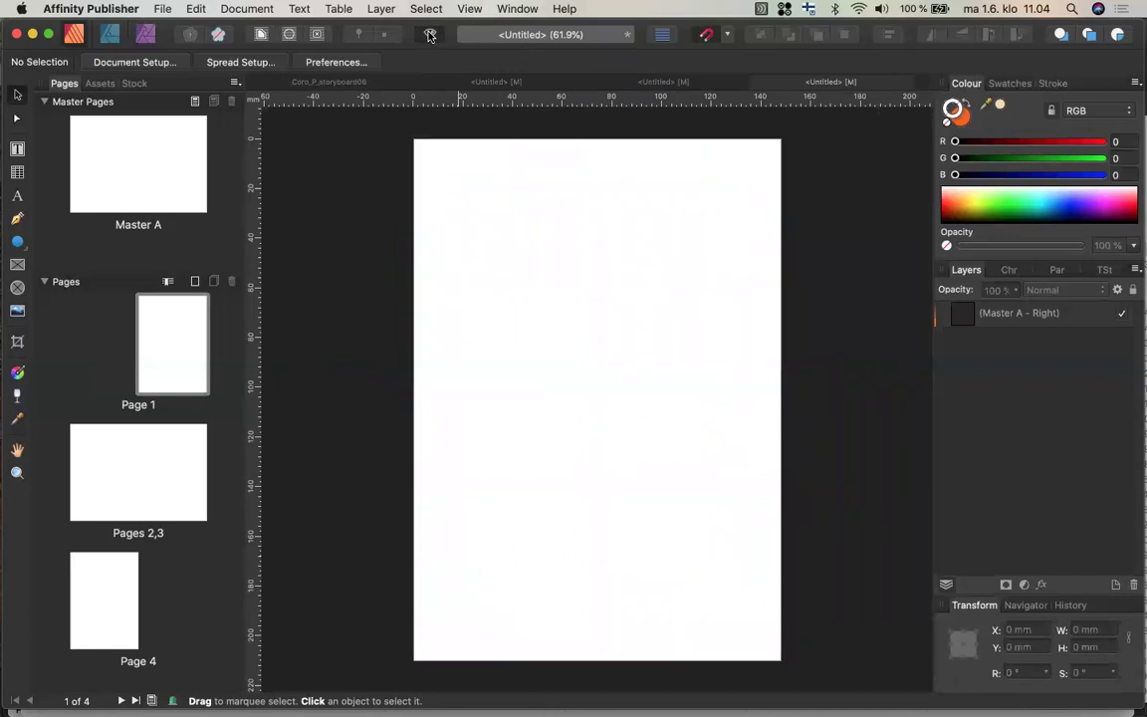
pyautogui.click(430, 36)
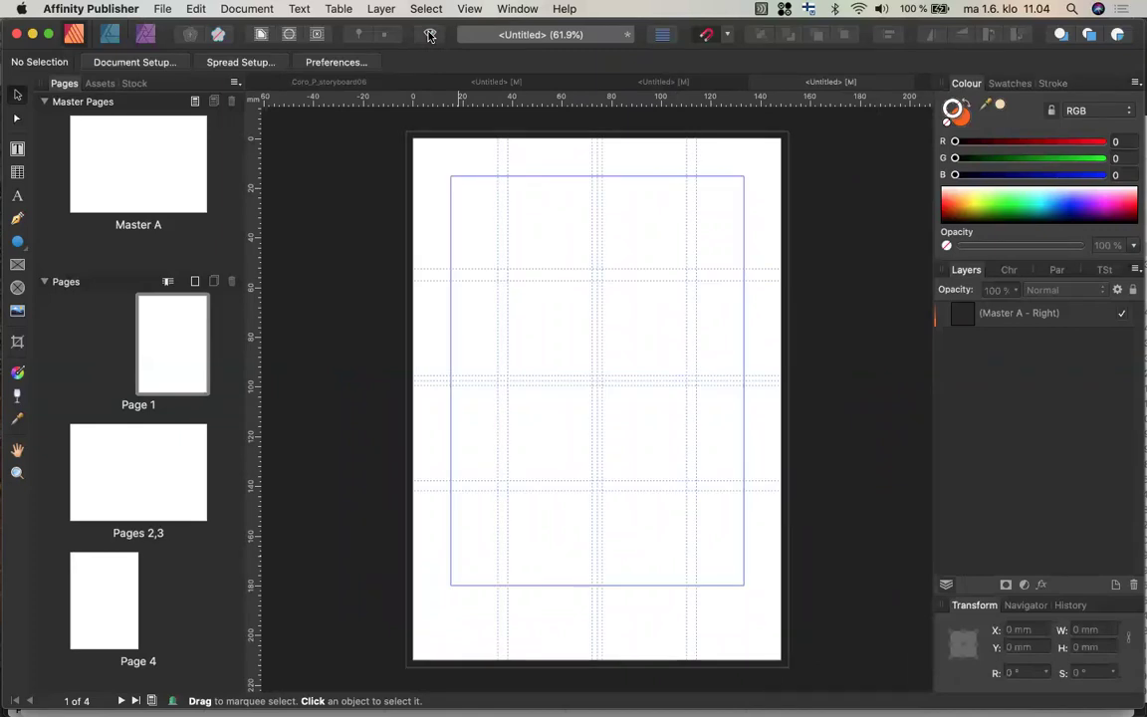
pyautogui.moveTo(3, 318)
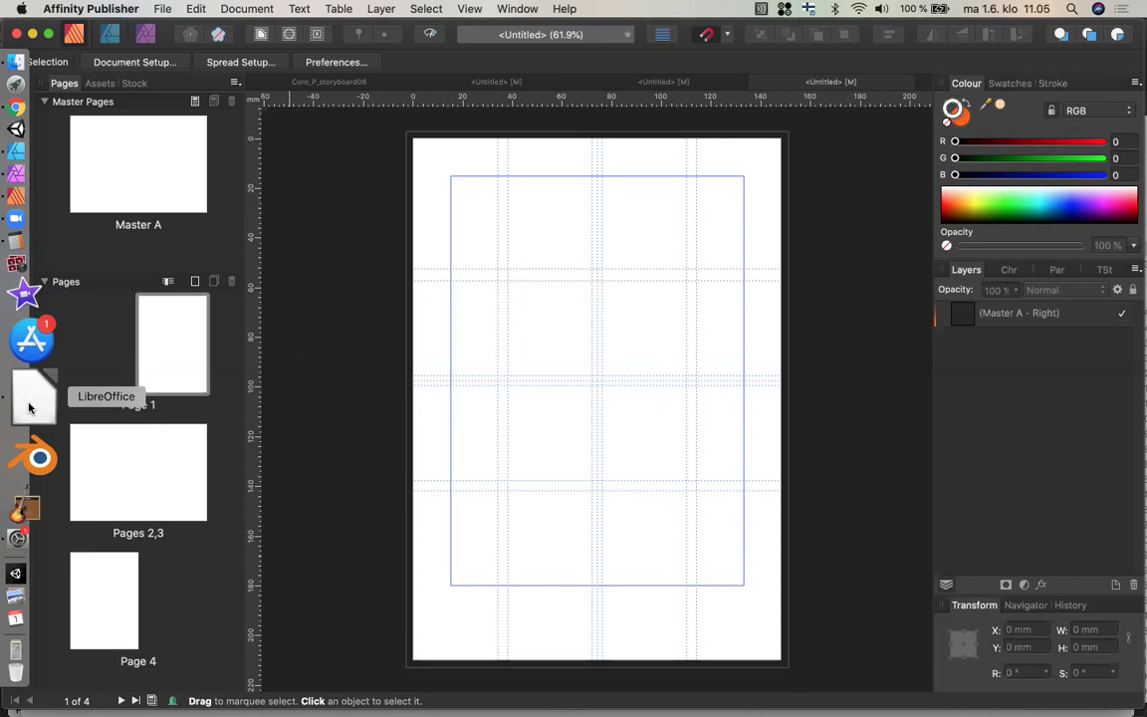
# Read through NS Article_Grey hair.docx in LibreOffice Writer
pyautogui.click(29, 407)
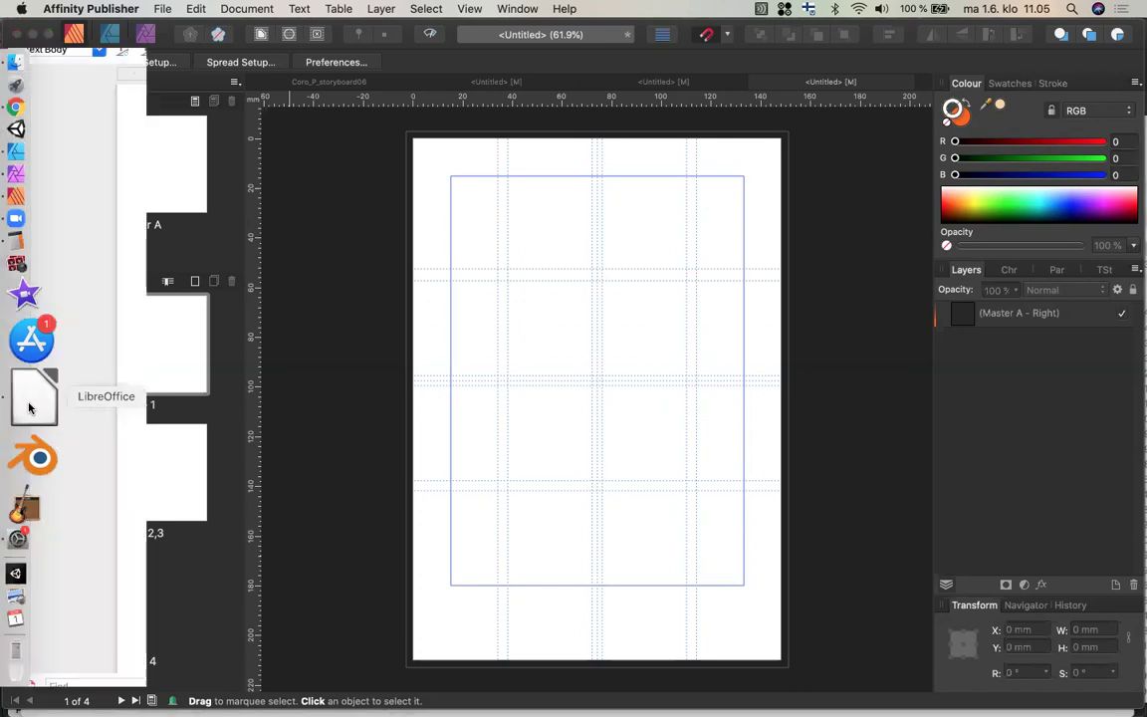
pyautogui.scroll(5, 296, 342)
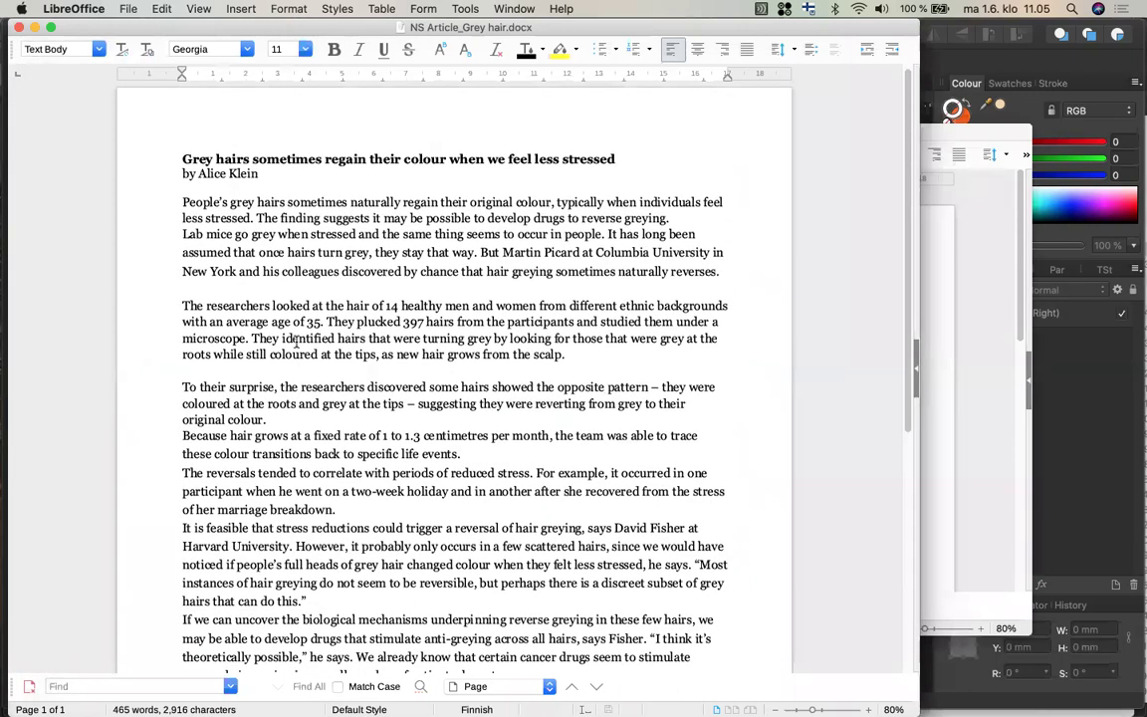
pyautogui.scroll(-1, 295, 342)
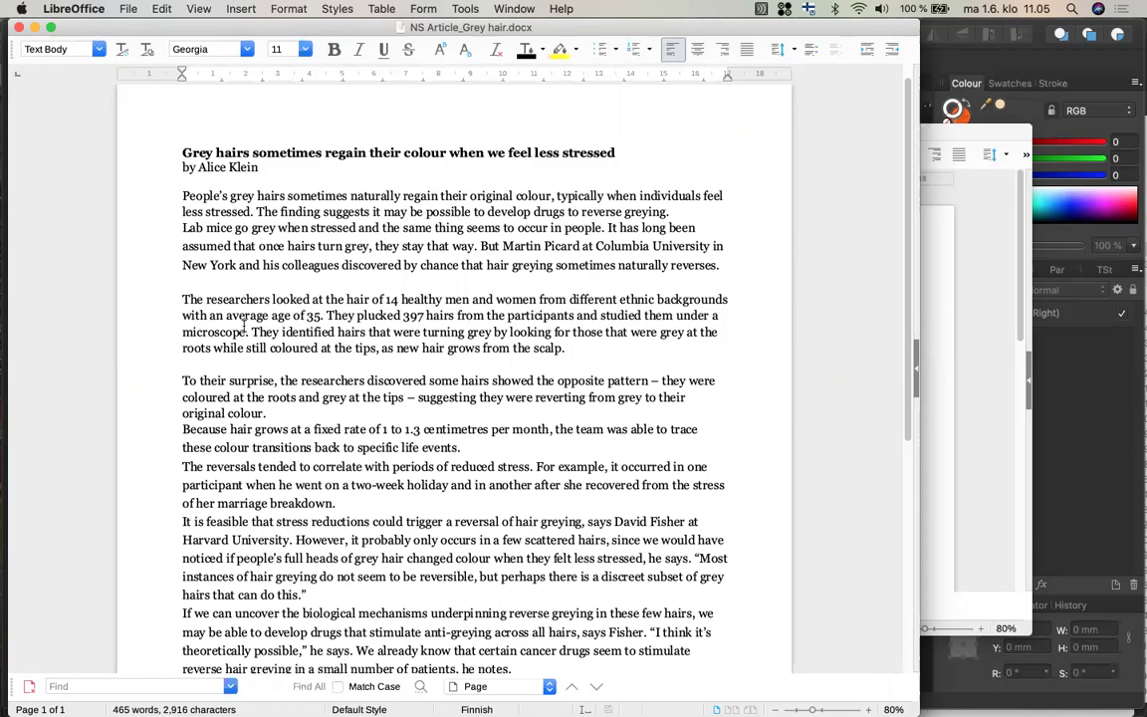
pyautogui.scroll(-1, 243, 325)
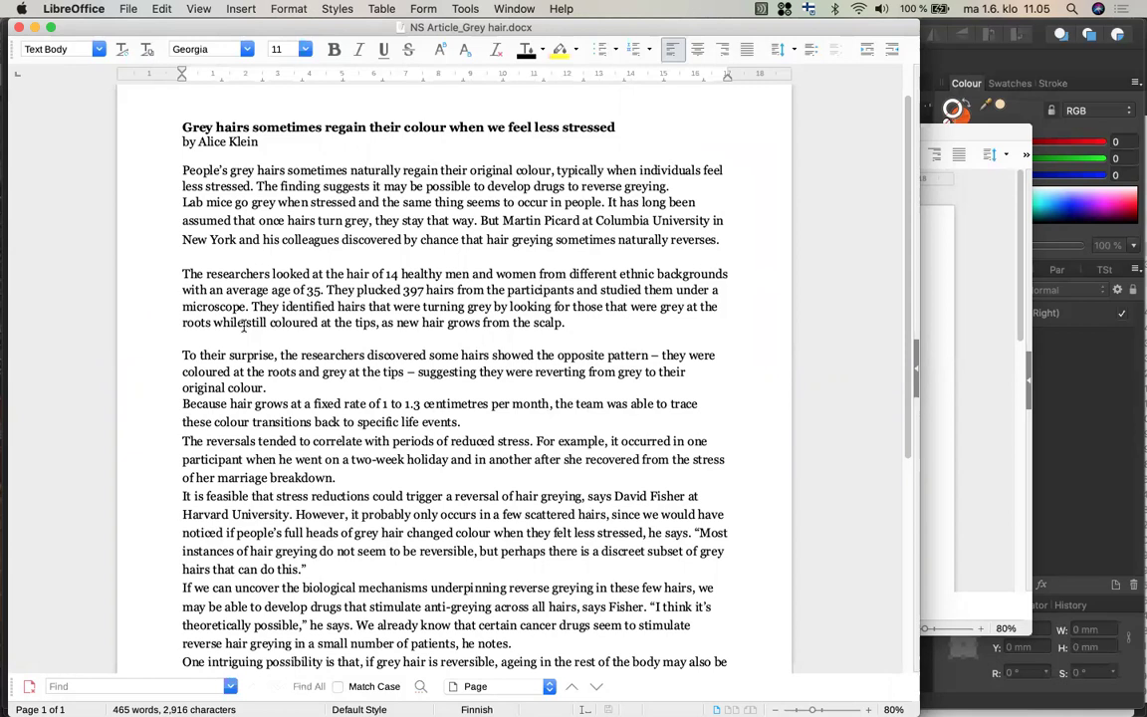
pyautogui.scroll(-1, 243, 325)
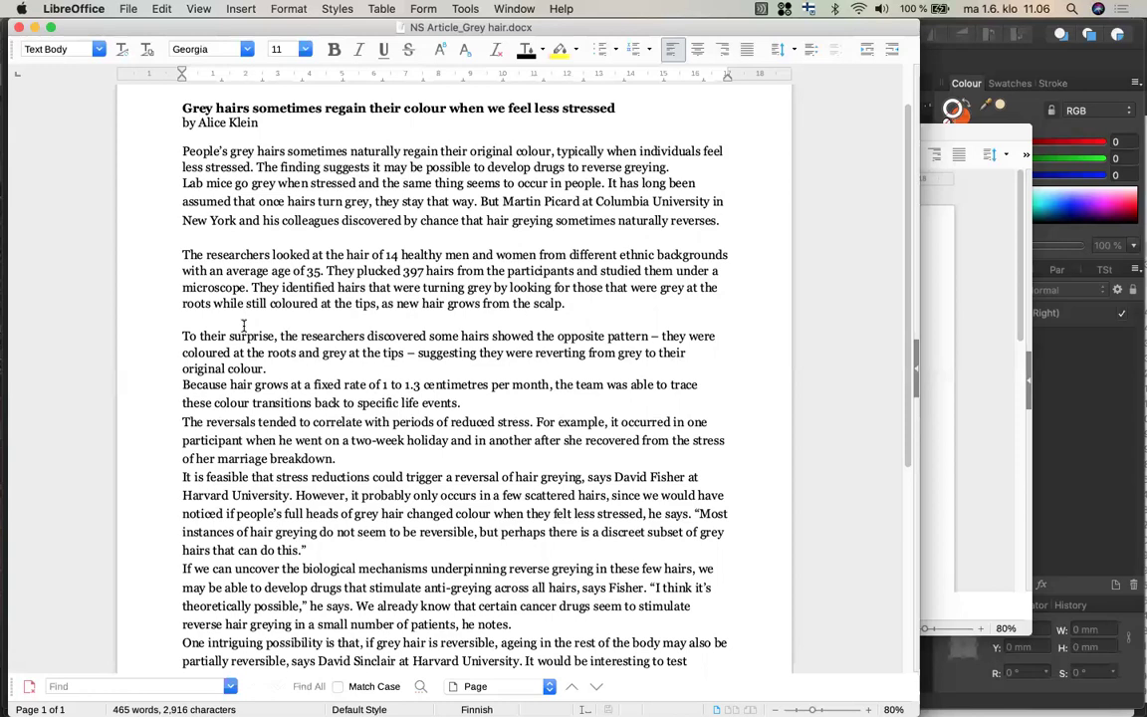
pyautogui.scroll(-3, 243, 326)
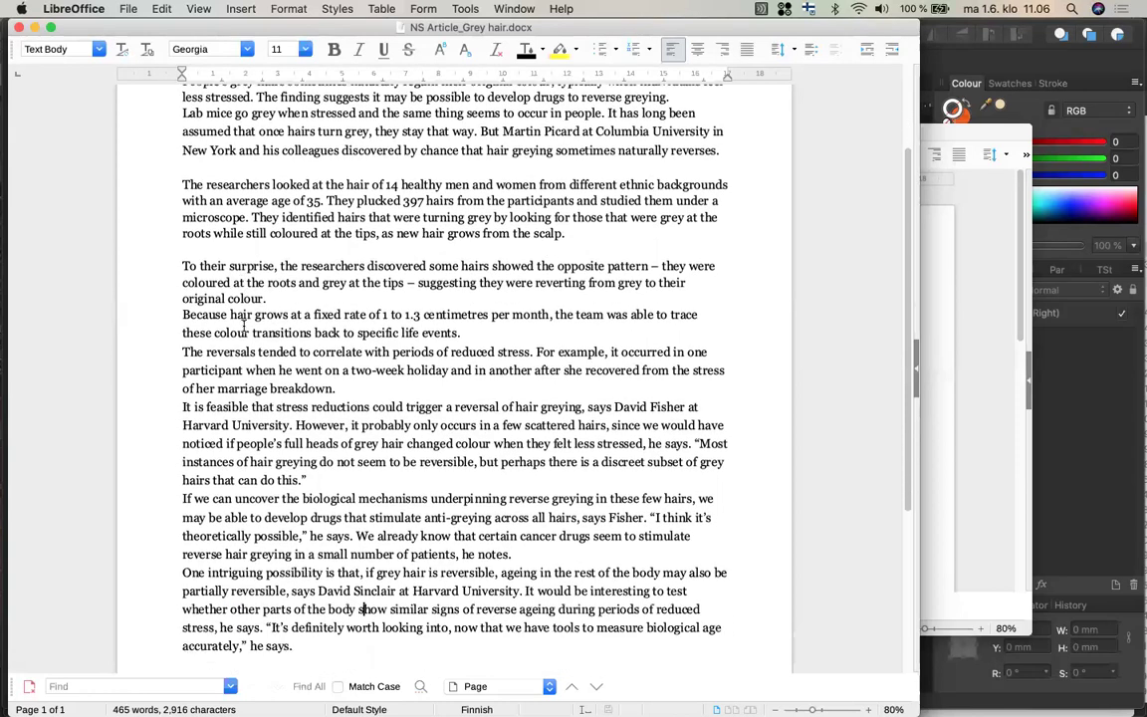
pyautogui.scroll(-5, 243, 325)
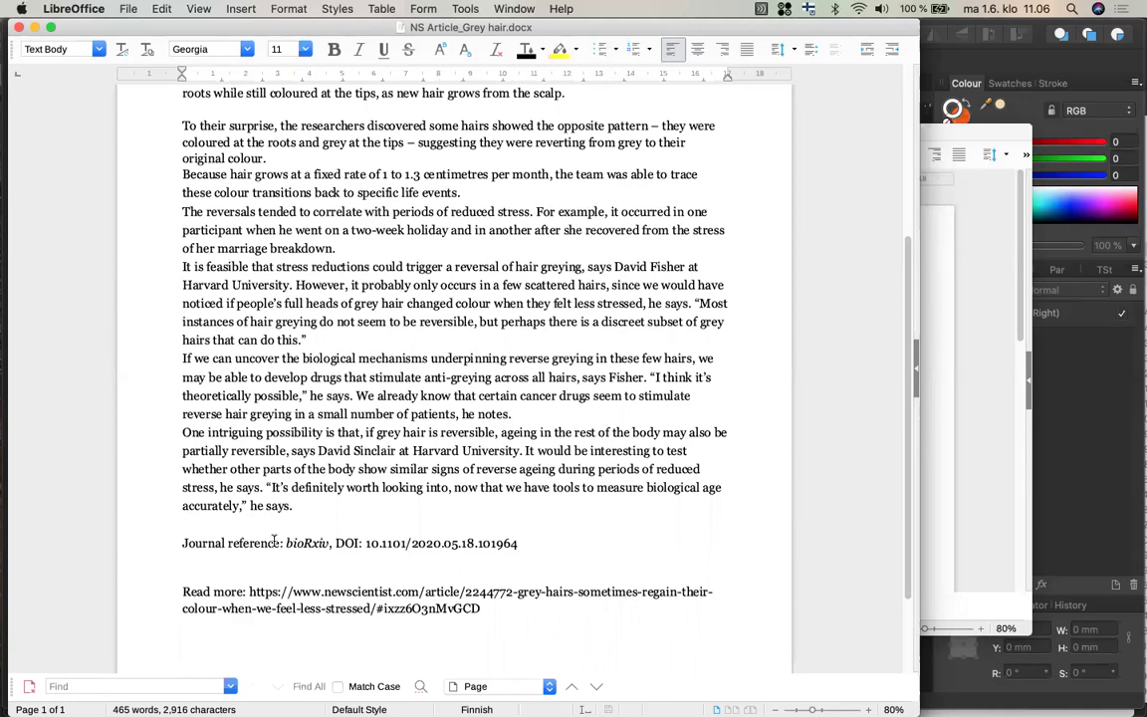
pyautogui.scroll(3, 274, 540)
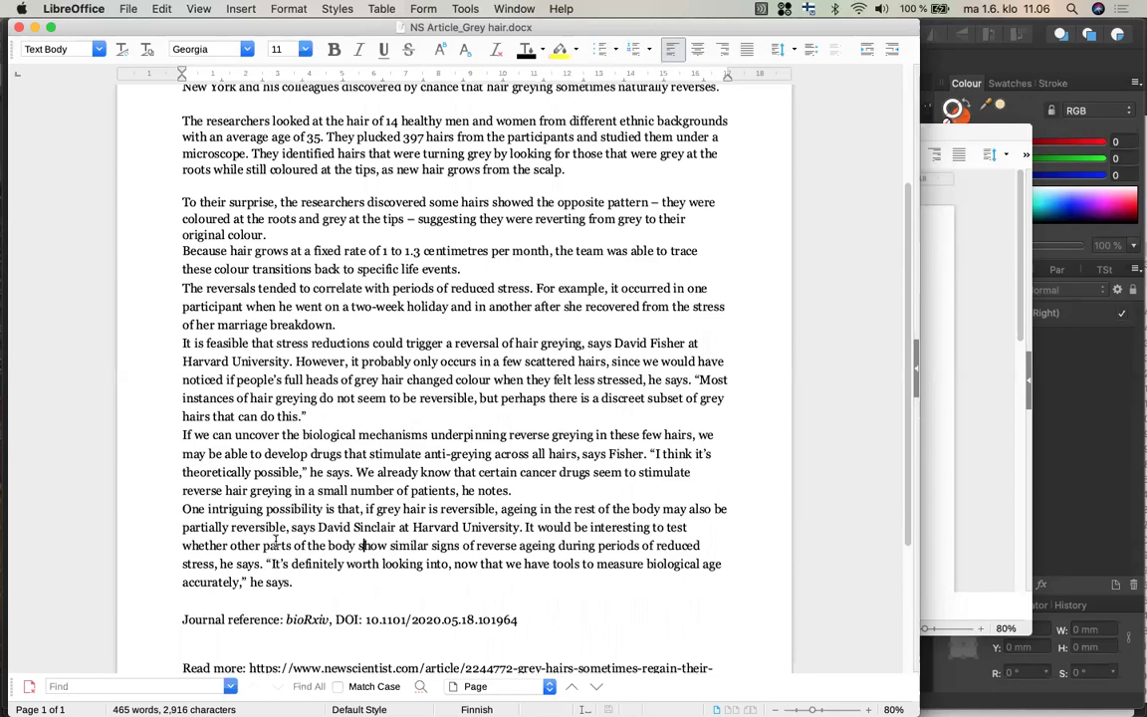
pyautogui.scroll(-1, 307, 539)
pyautogui.scroll(4, 307, 541)
pyautogui.scroll(5, 307, 540)
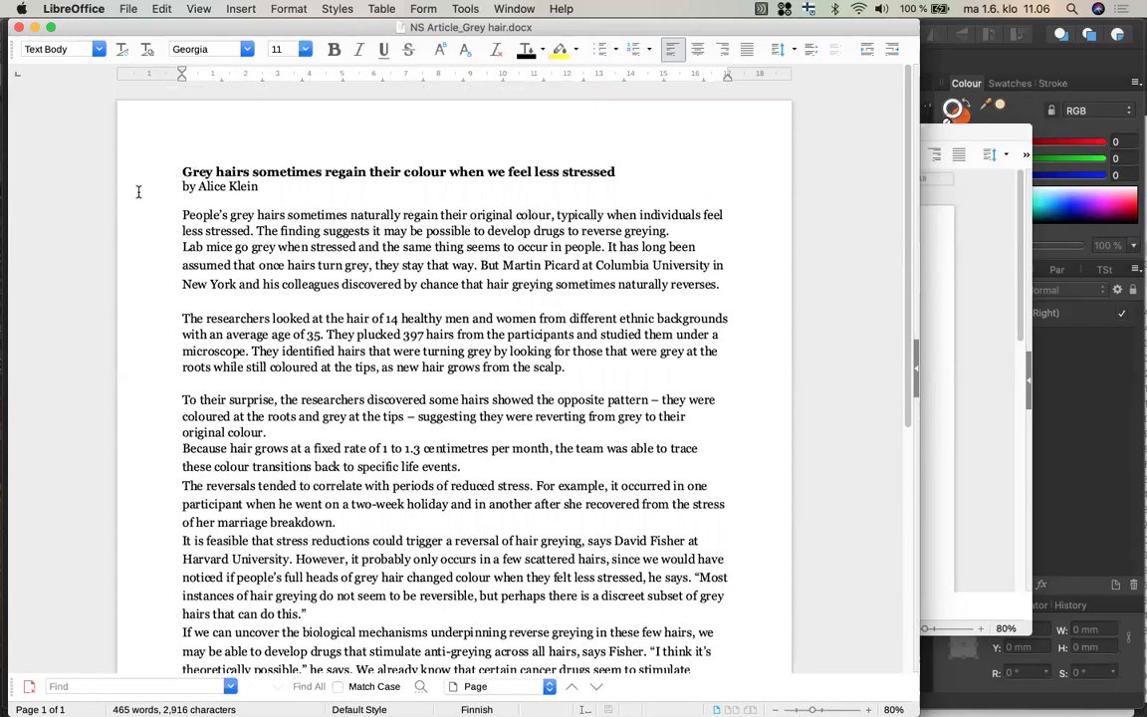
# Switch to Chrome and open a new tab
pyautogui.moveTo(4, 251)
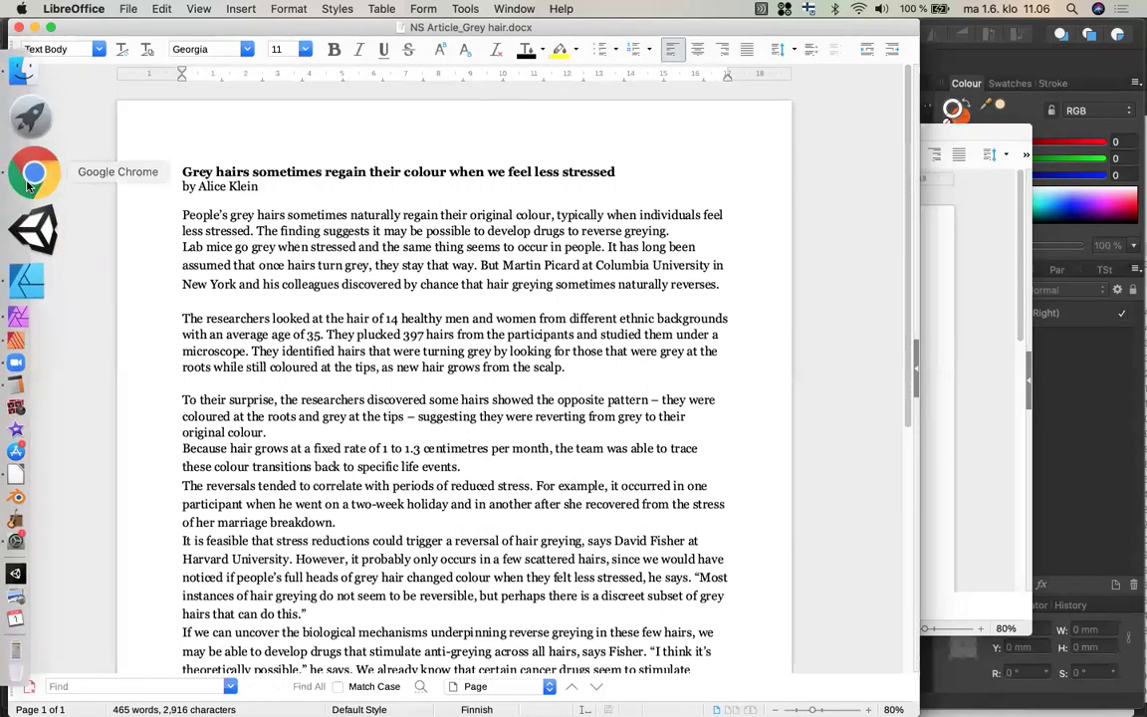
pyautogui.click(33, 175)
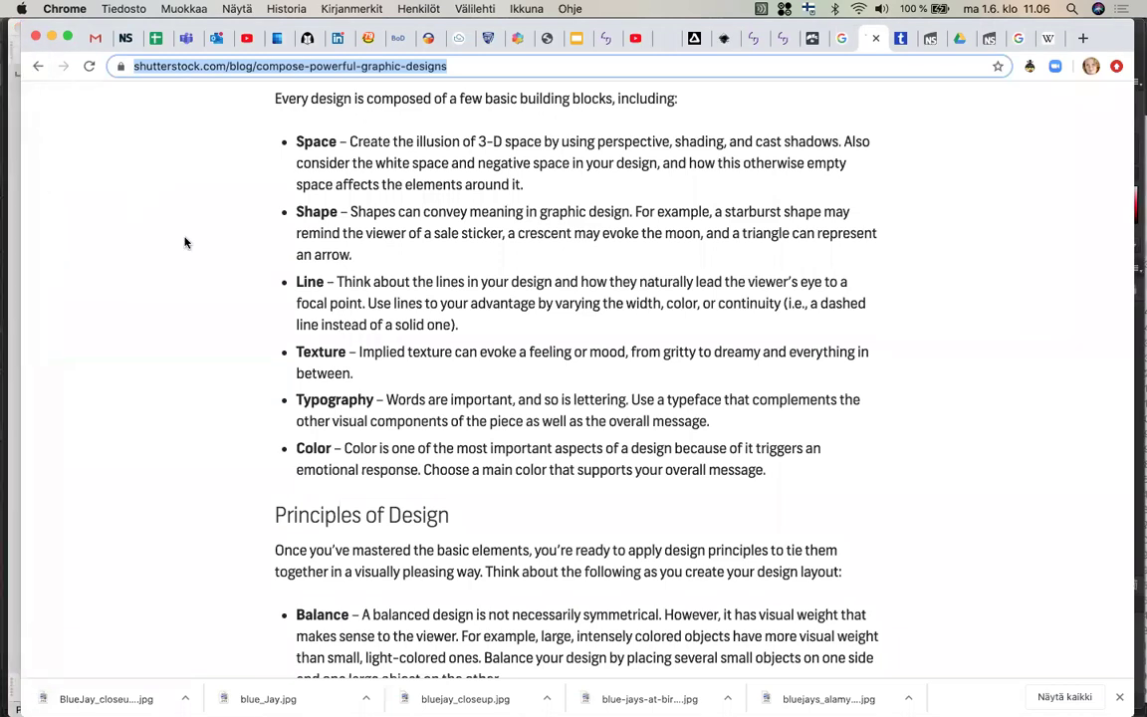
pyautogui.press('super+t')
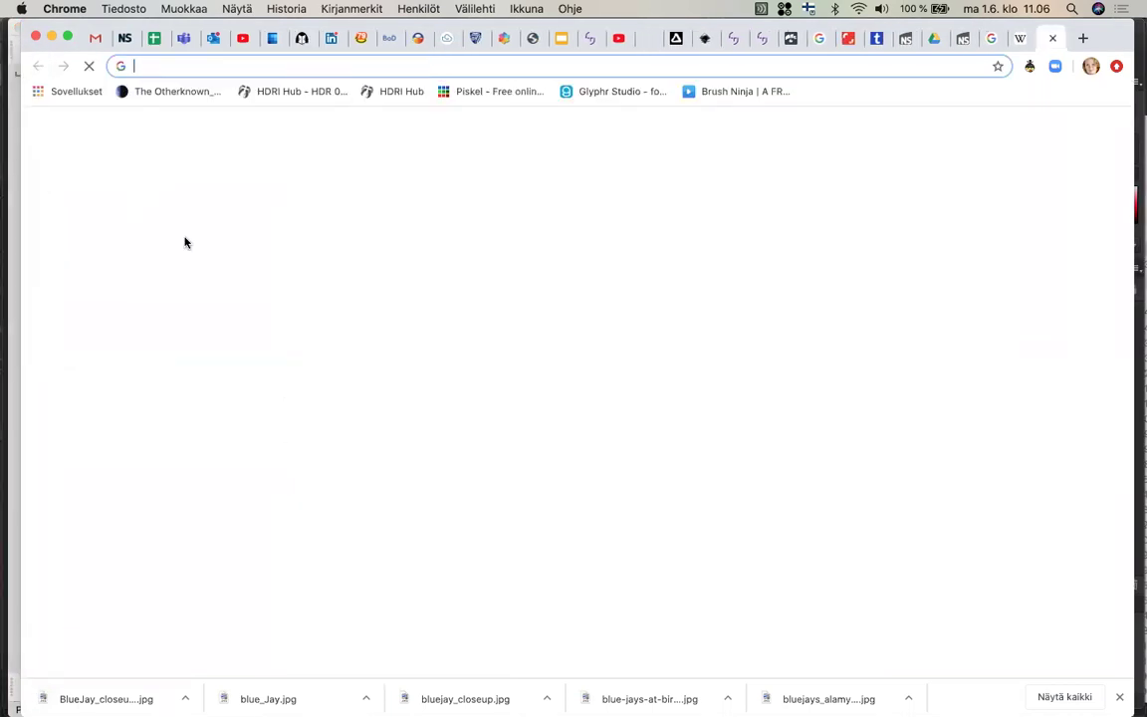
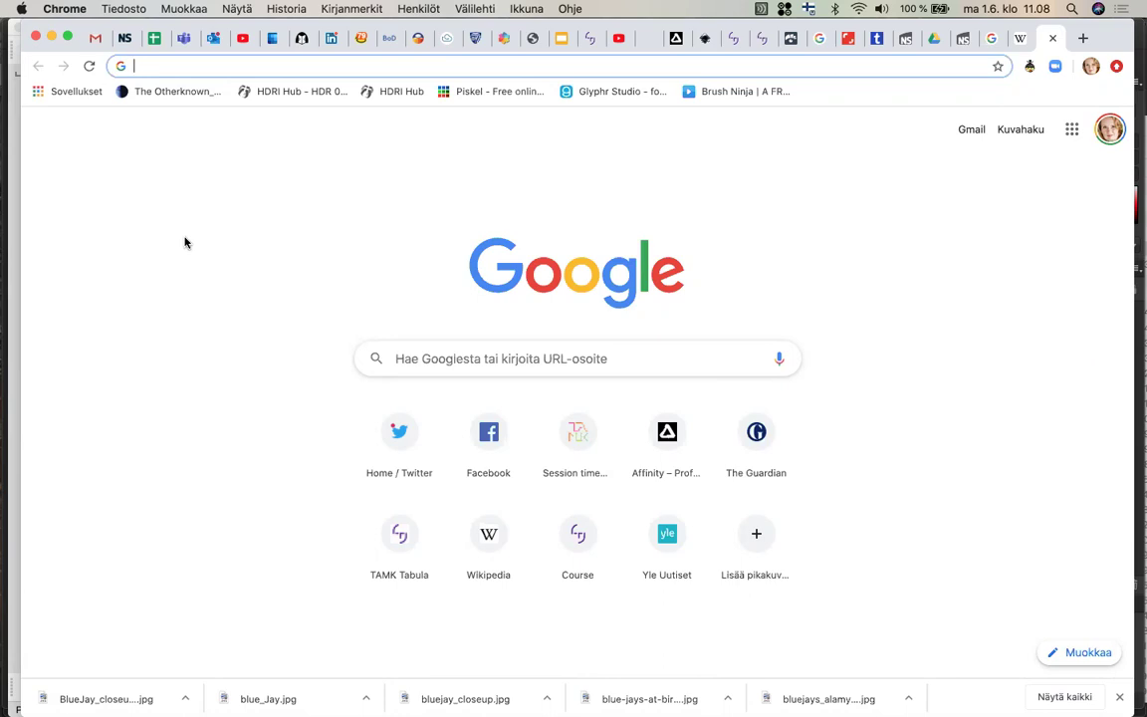
# Search Google for 'grey hair' and show the extra search tool options
pyautogui.write('grey hair')
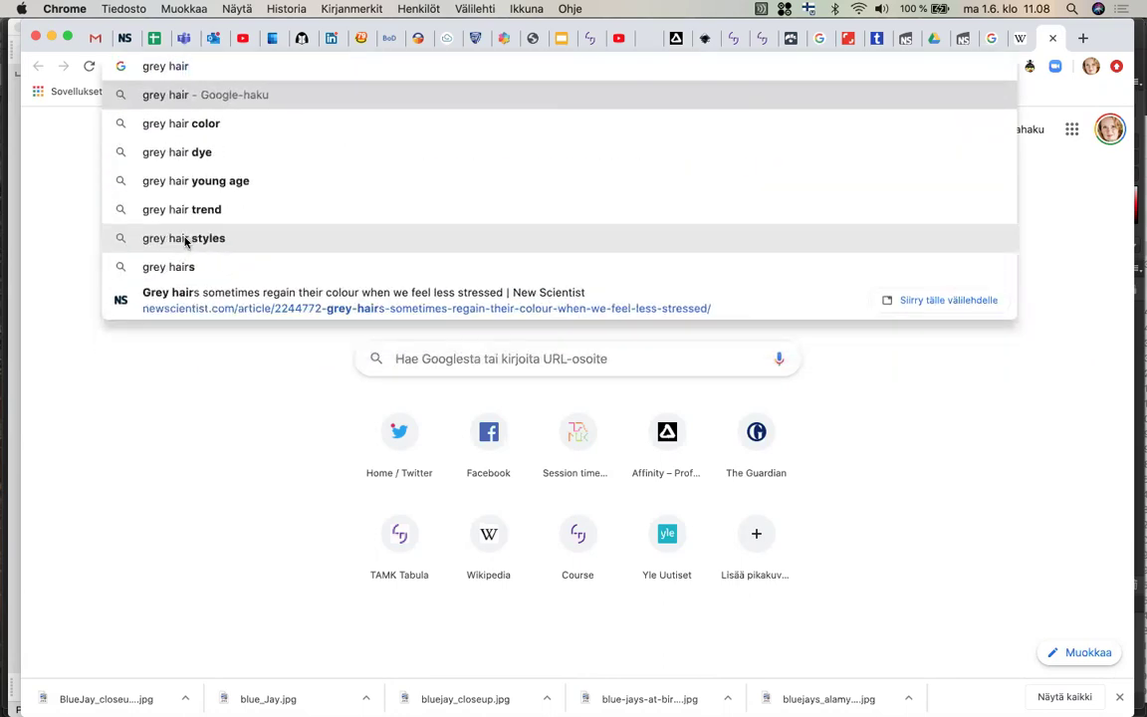
pyautogui.press('Return')
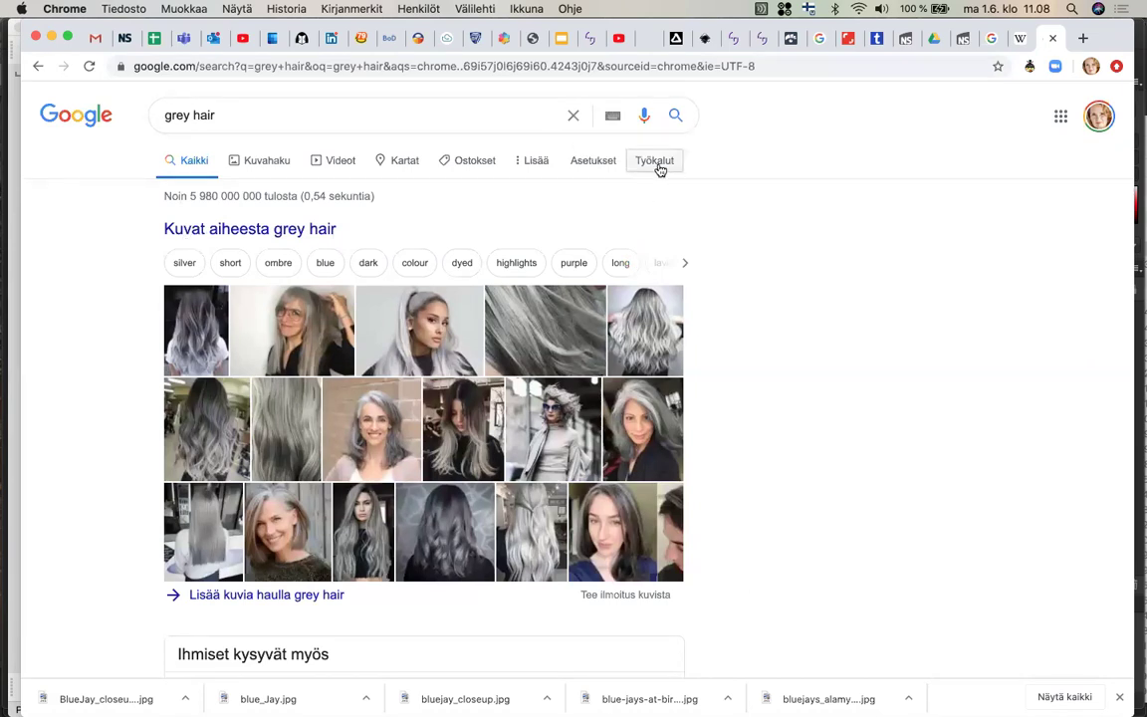
pyautogui.click(659, 170)
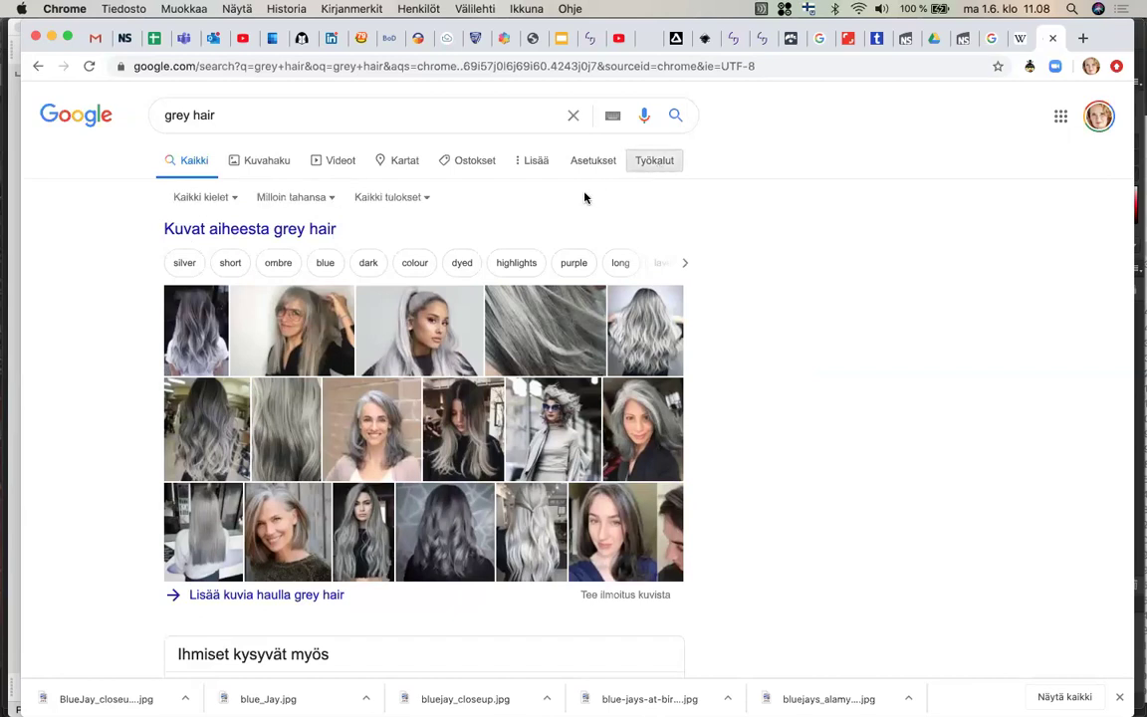
# Filter grey hair image results to Suuri size and non-commercial reuse with modification
pyautogui.click(255, 166)
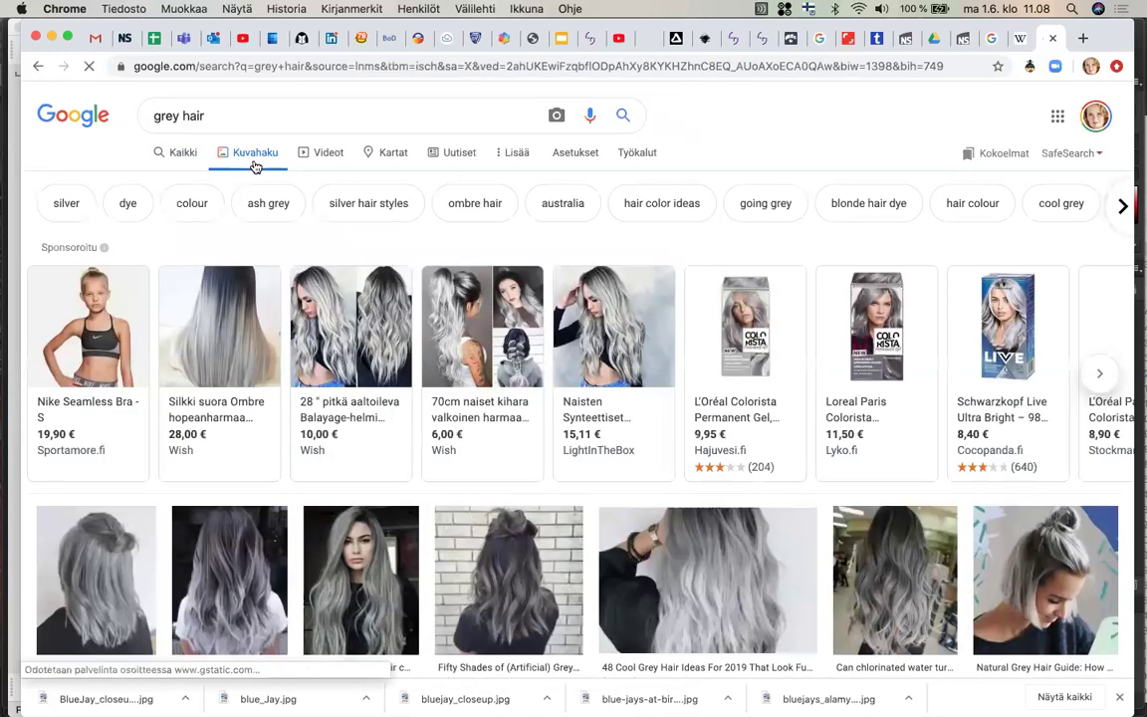
pyautogui.click(647, 158)
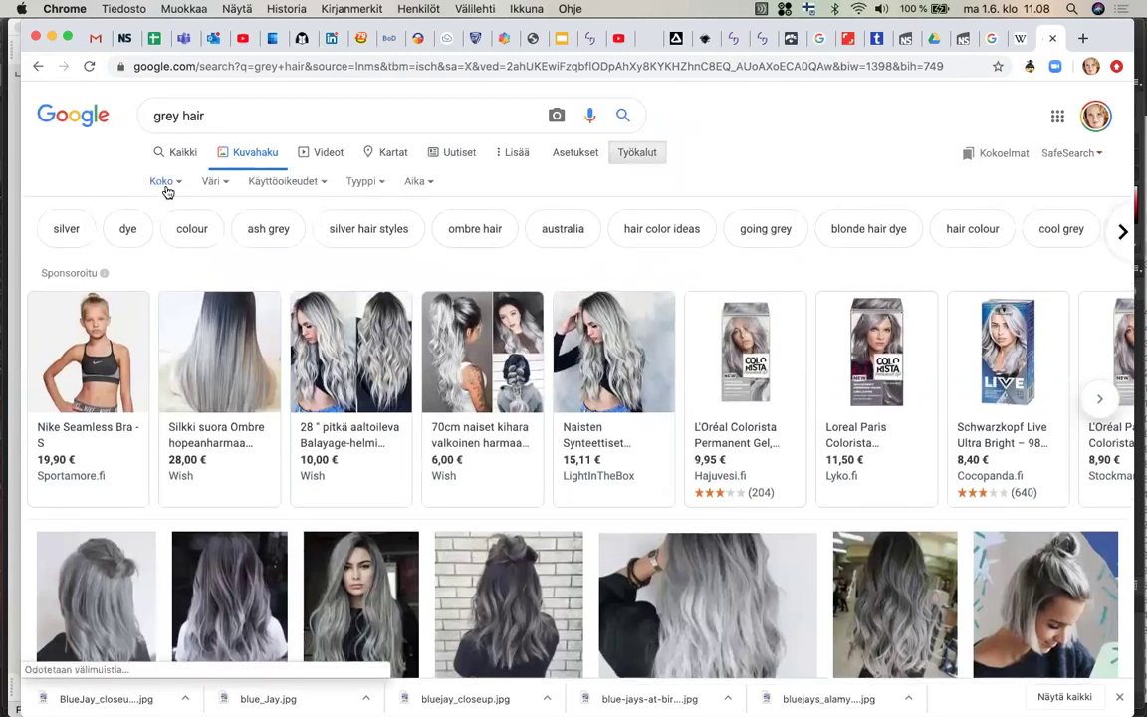
pyautogui.click(164, 182)
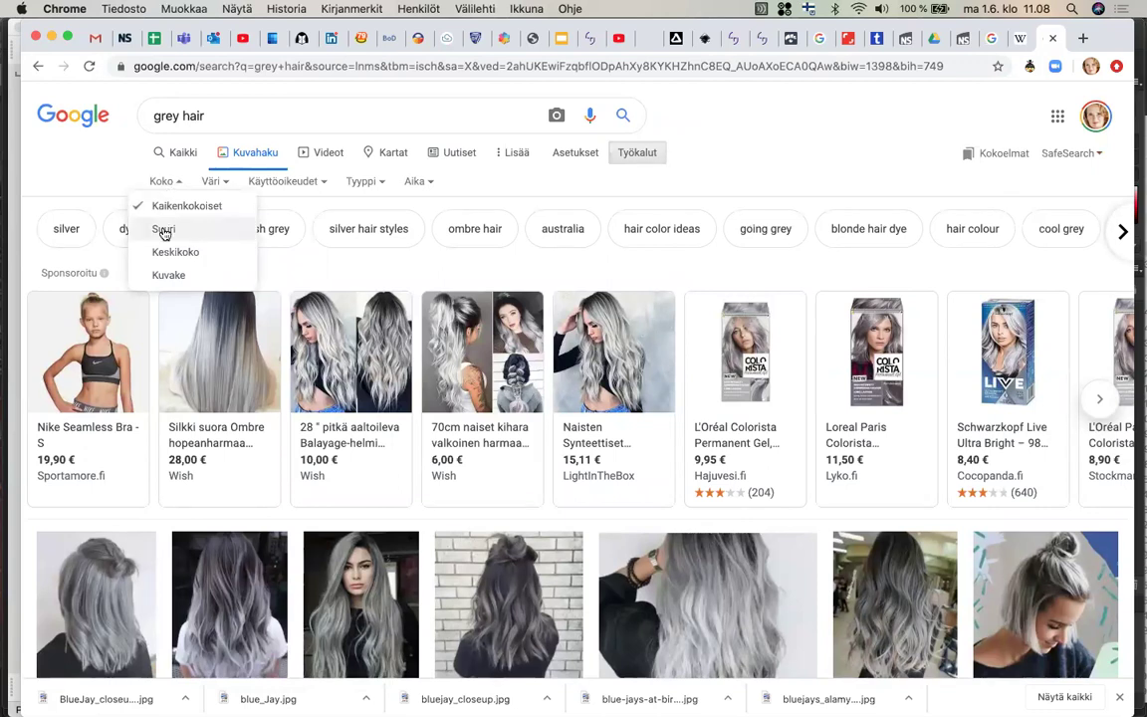
pyautogui.click(164, 231)
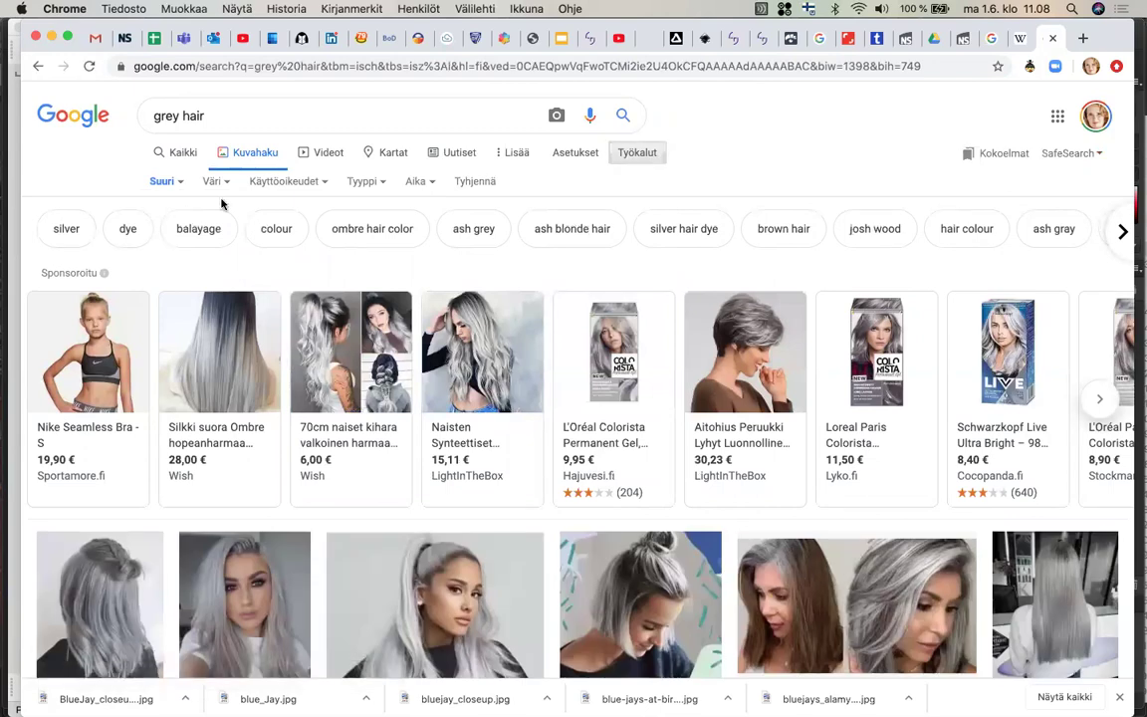
pyautogui.click(321, 188)
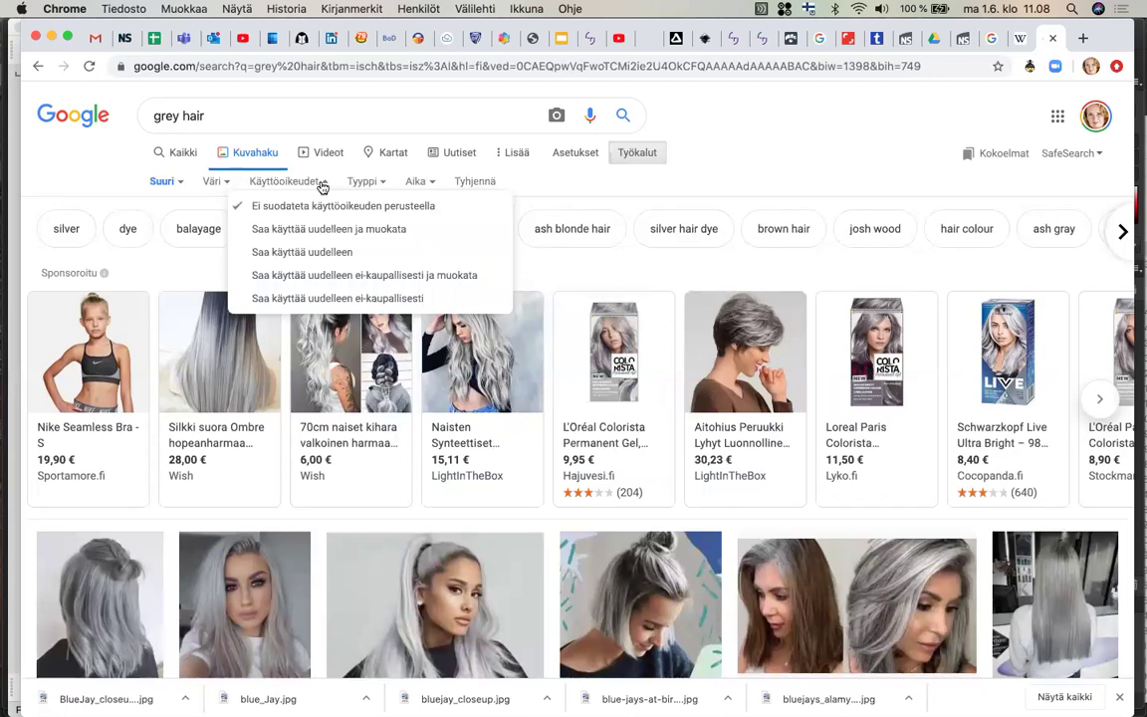
pyautogui.click(322, 277)
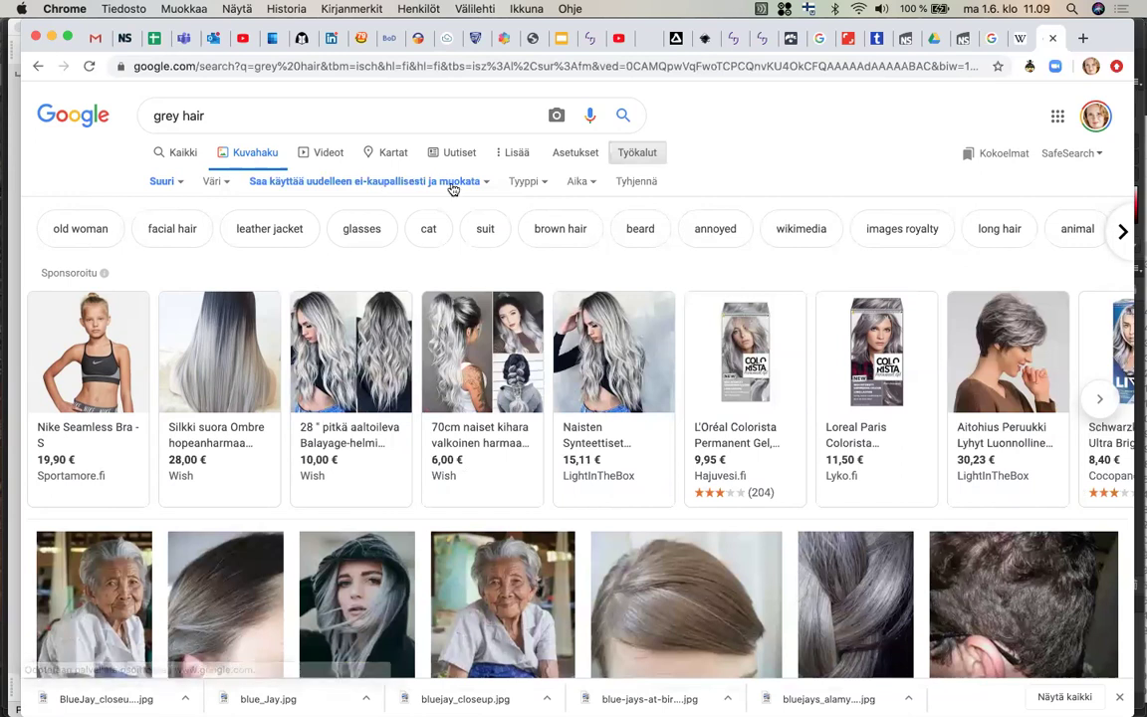
# Scroll the results and preview the PxHere photo of an older woman's white hair
pyautogui.scroll(-5, 451, 189)
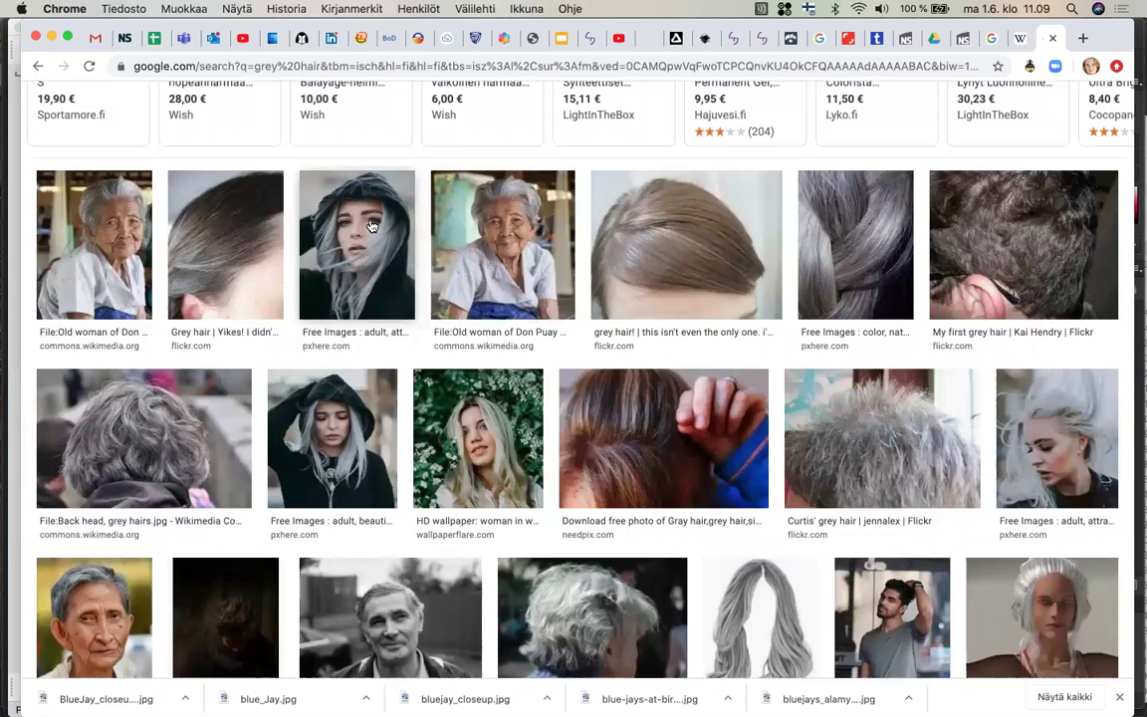
pyautogui.scroll(-3, 371, 226)
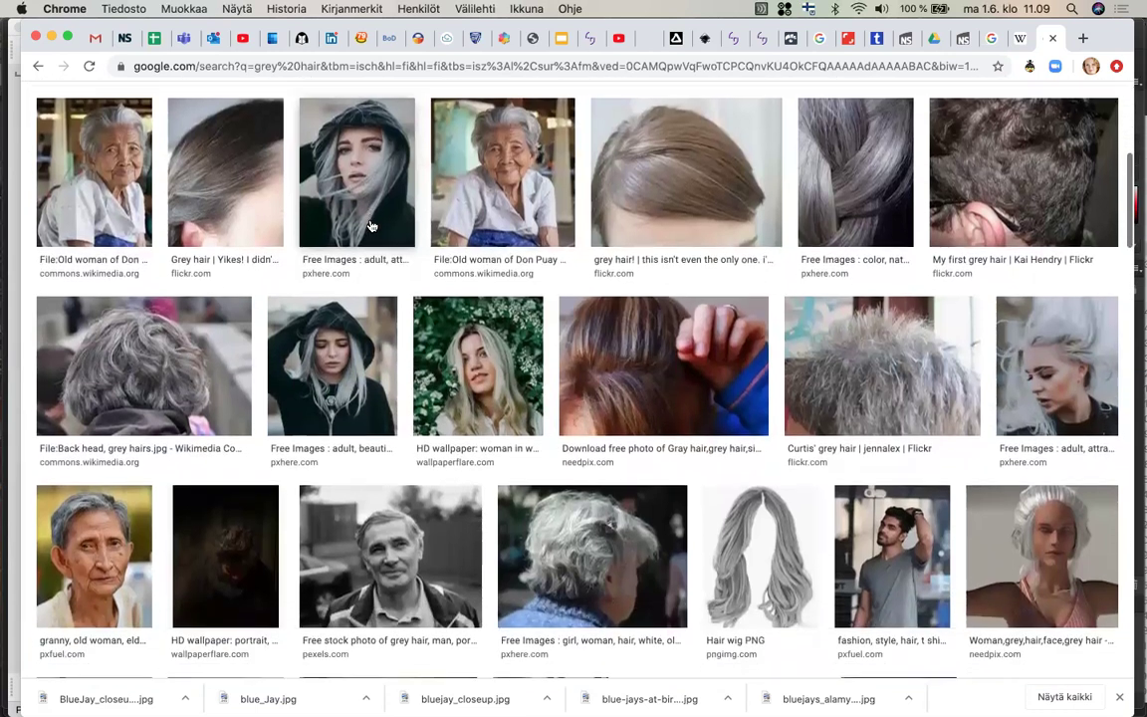
pyautogui.scroll(-5, 371, 226)
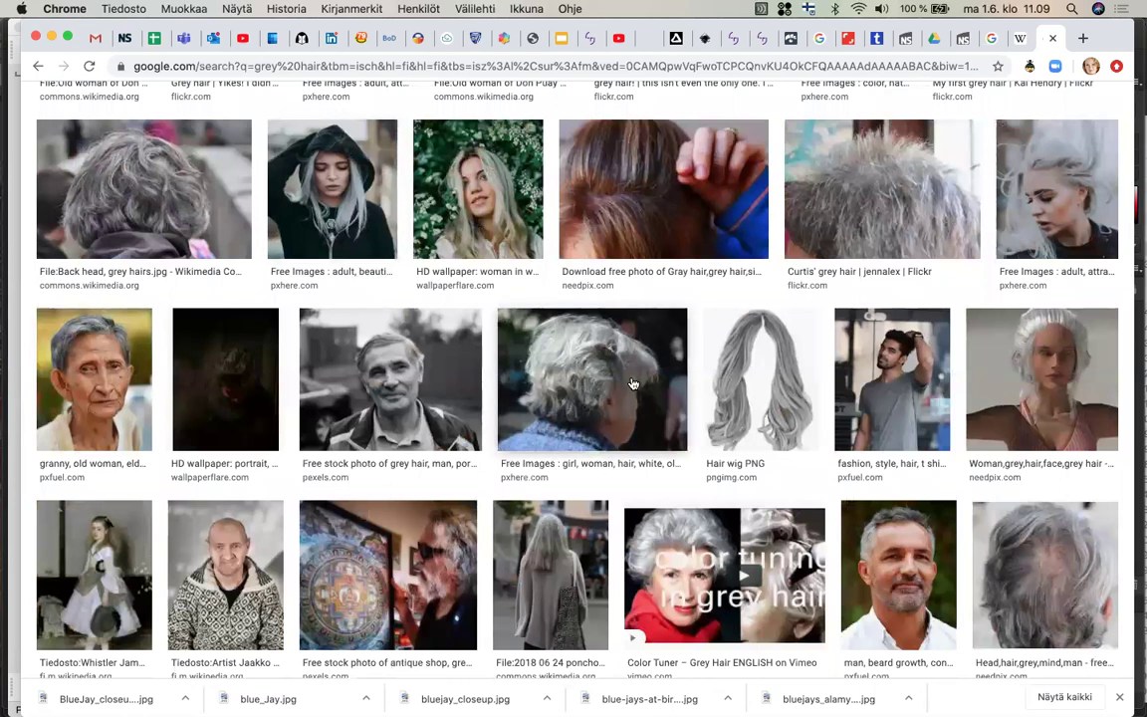
pyautogui.click(631, 384)
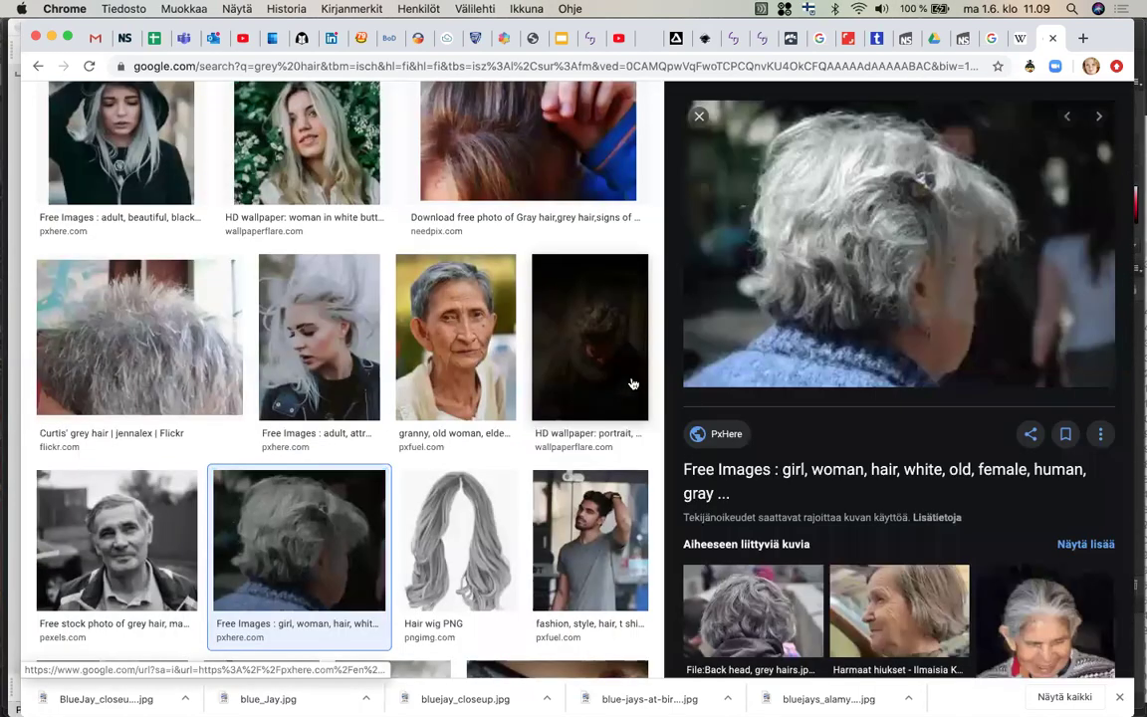
# Save the previewed white-hair photo as grey_hair1.jpeg in the kuvat folder
pyautogui.rightClick(816, 250)
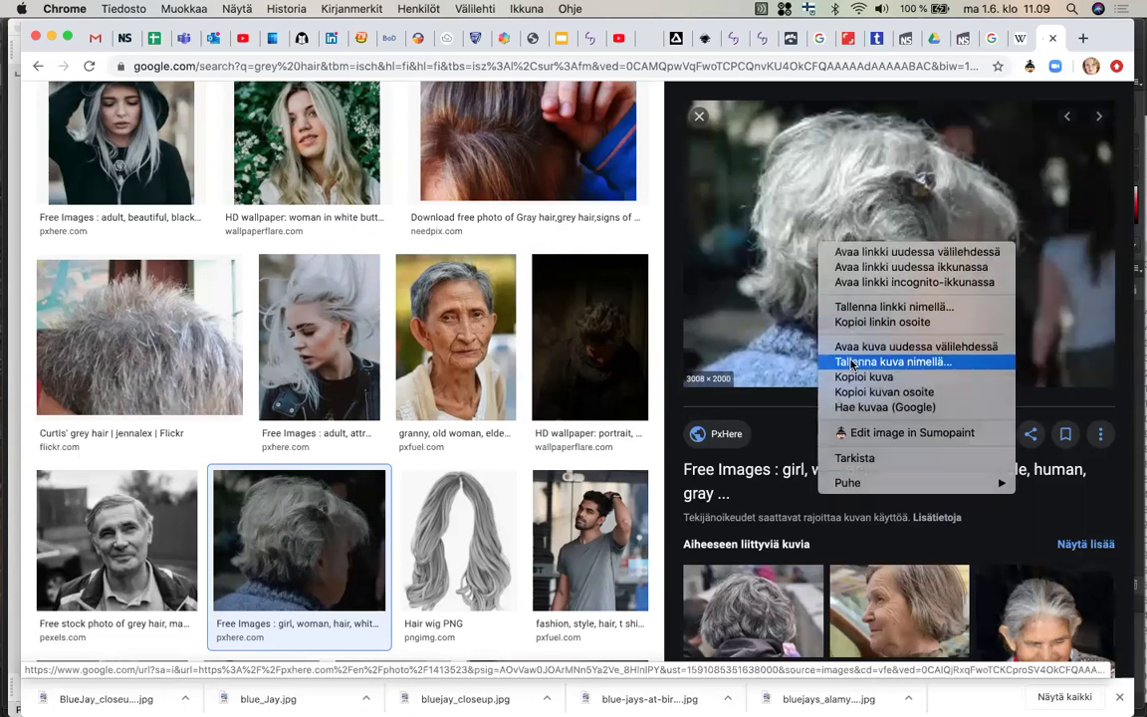
pyautogui.click(852, 363)
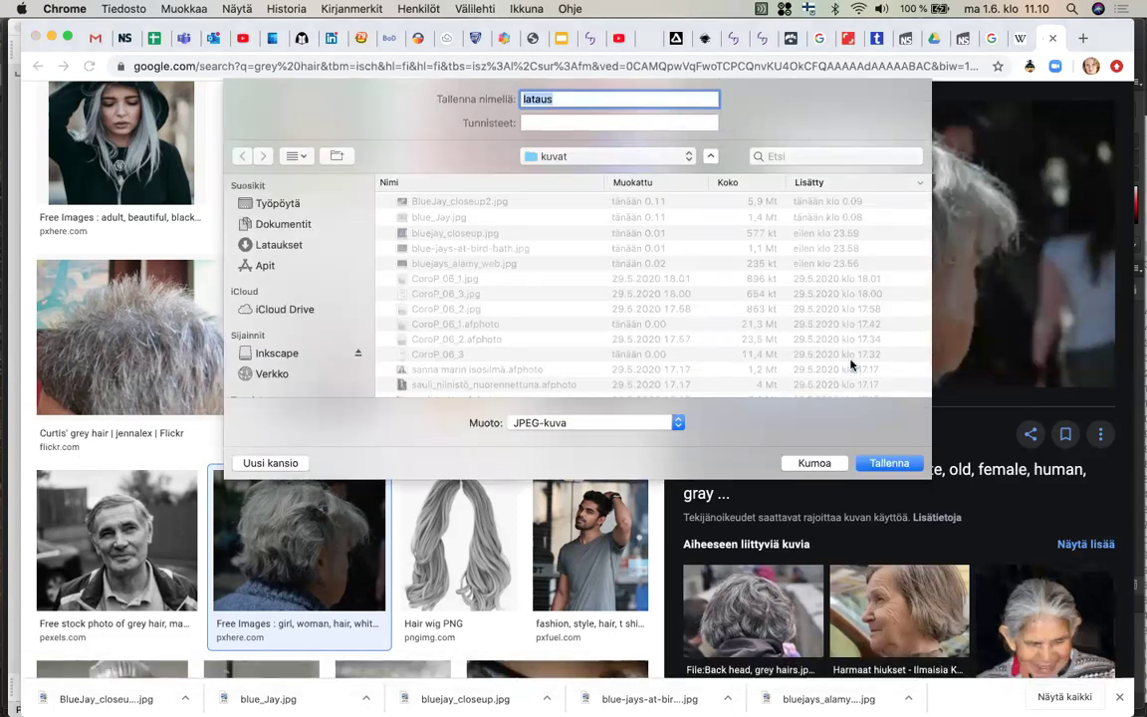
pyautogui.write('grey_hair1')
pyautogui.press('Return')
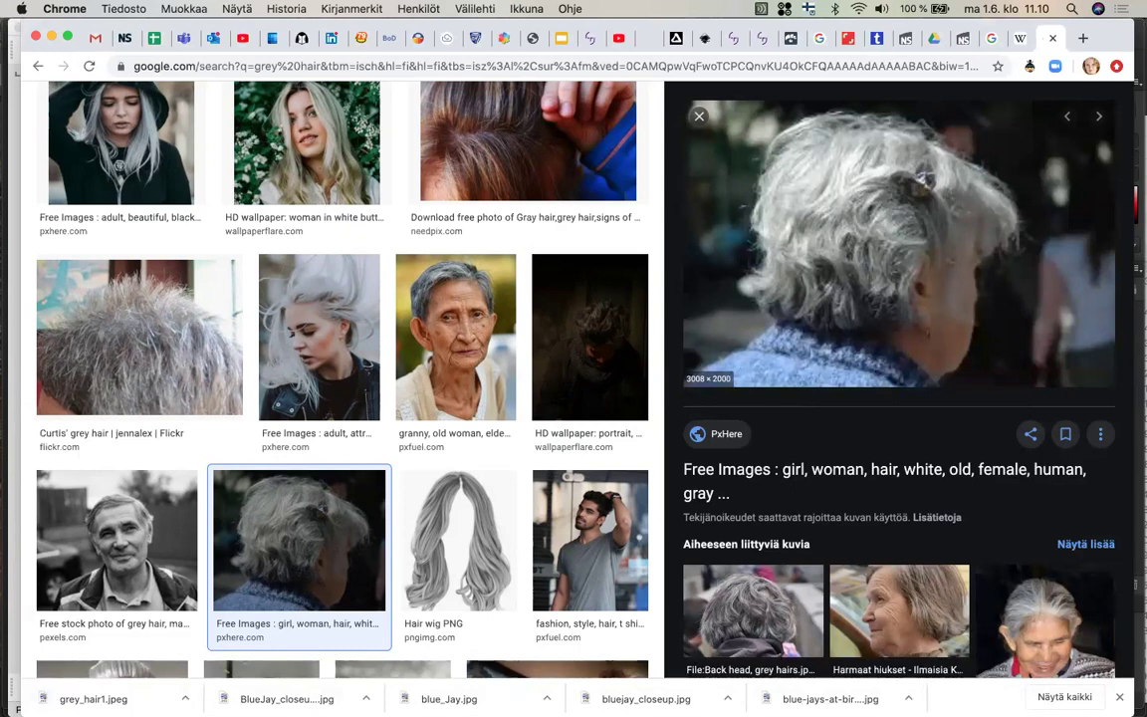
# Compare the Curtis' grey hair and white-haired woman photos, then preview 'Back head, grey hairs'
pyautogui.click(143, 337)
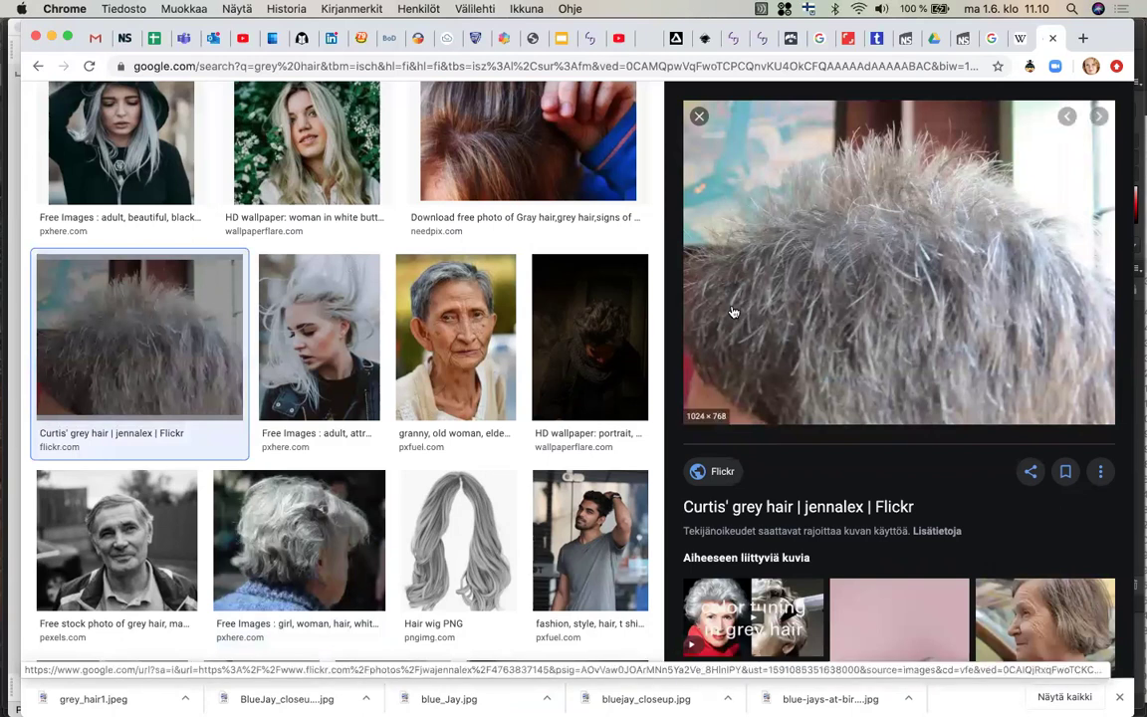
pyautogui.scroll(1, 496, 346)
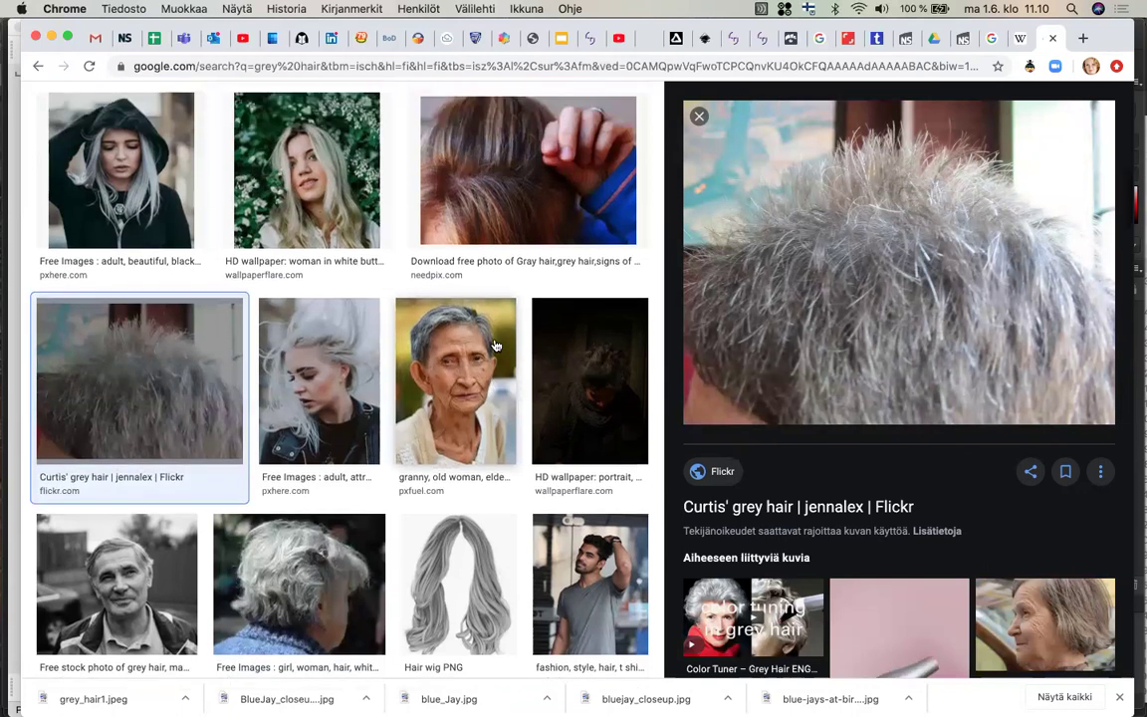
pyautogui.click(338, 383)
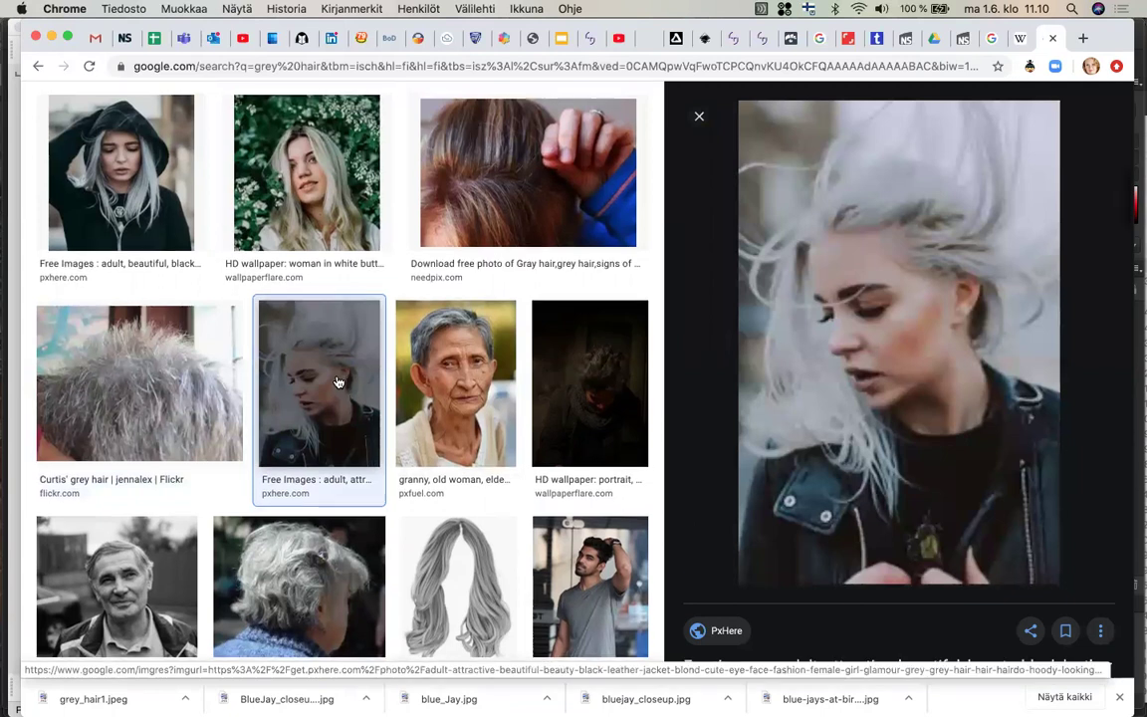
pyautogui.scroll(5, 339, 383)
pyautogui.scroll(5, 339, 383)
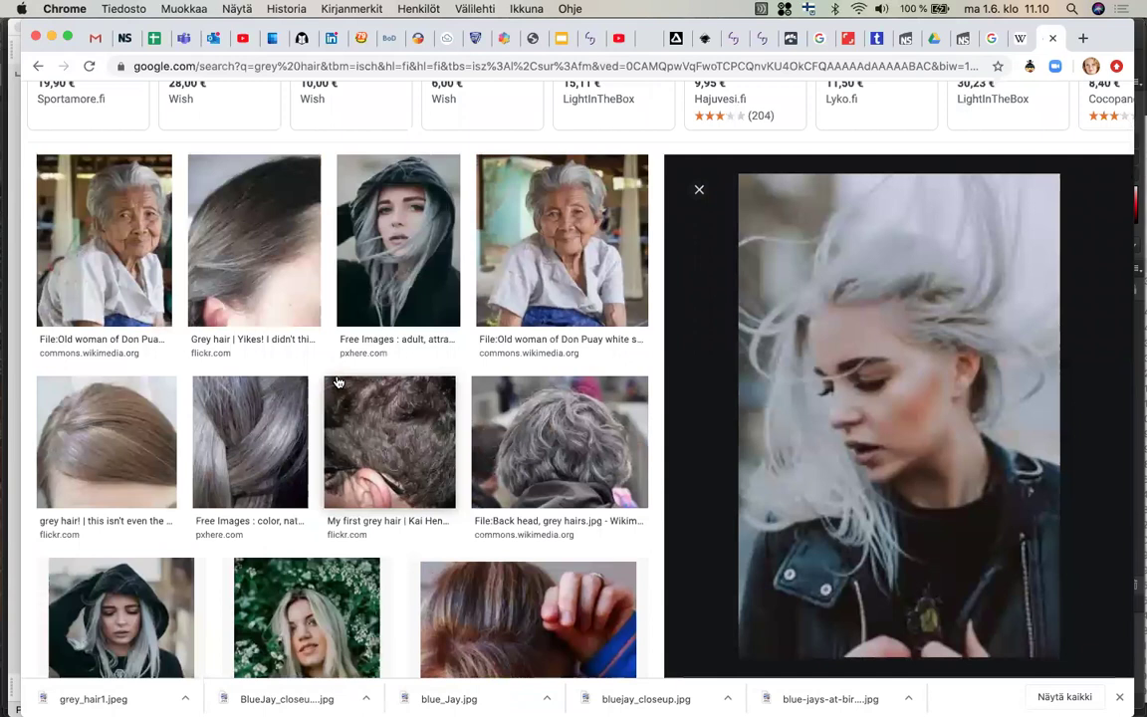
pyautogui.click(559, 428)
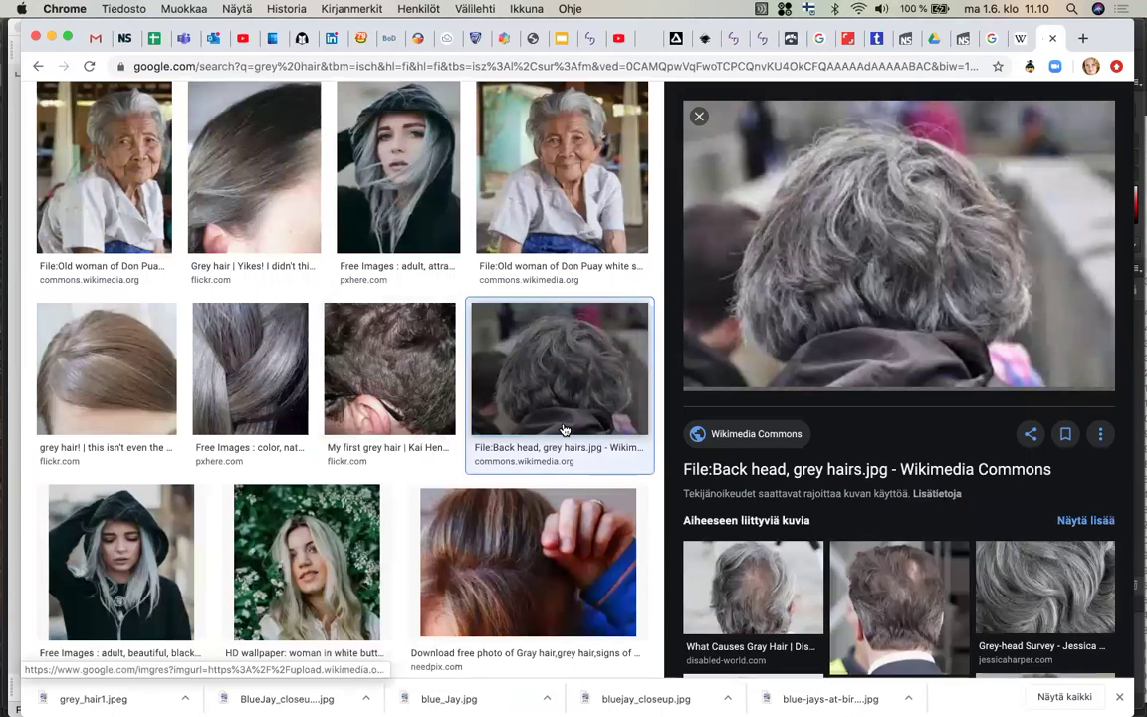
# Save the back-of-head photo as grey_hairs.jpg, trimming 'Back_head,_' from the name
pyautogui.rightClick(847, 264)
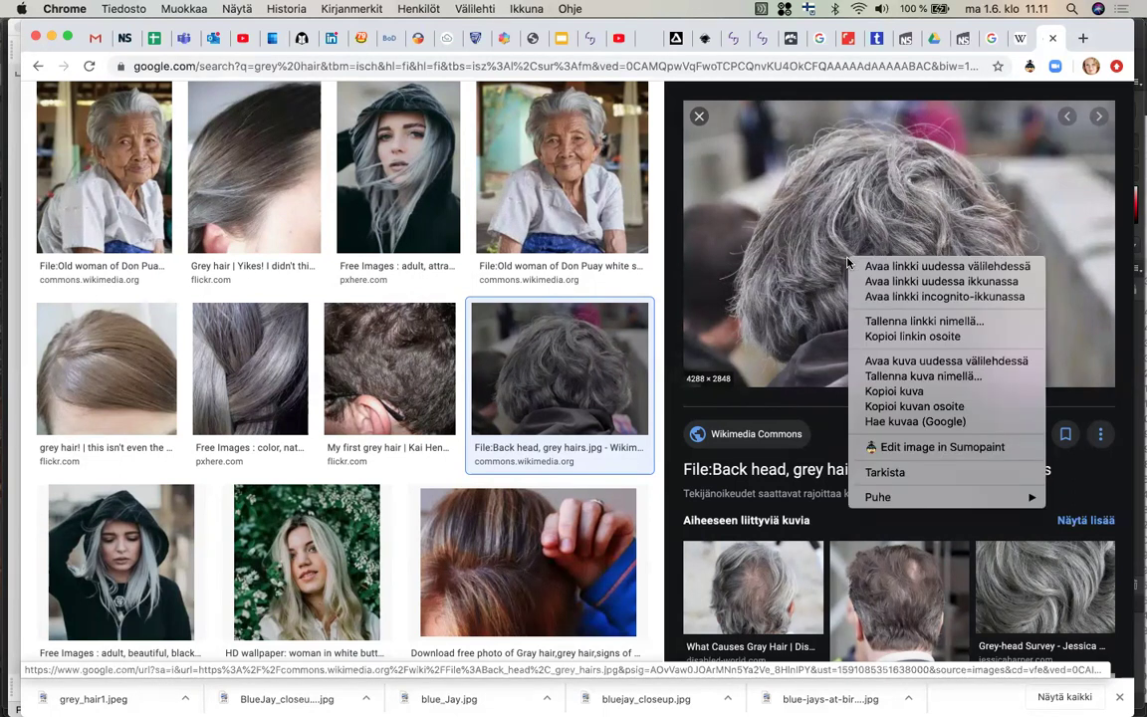
pyautogui.click(883, 377)
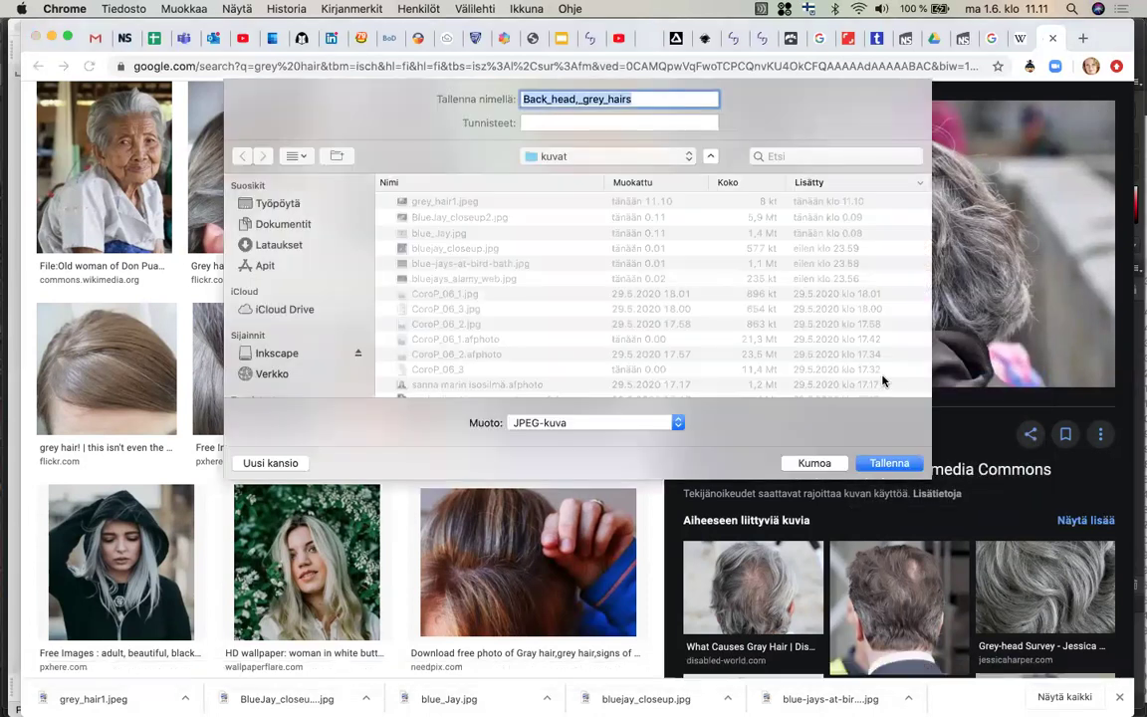
pyautogui.click(584, 99)
pyautogui.press('BackSpace')
pyautogui.press('BackSpace')
pyautogui.press('BackSpace')
pyautogui.press('BackSpace')
pyautogui.press('BackSpace')
pyautogui.press('BackSpace')
pyautogui.press('BackSpace')
pyautogui.press('BackSpace')
pyautogui.press('BackSpace')
pyautogui.press('BackSpace')
pyautogui.press('BackSpace')
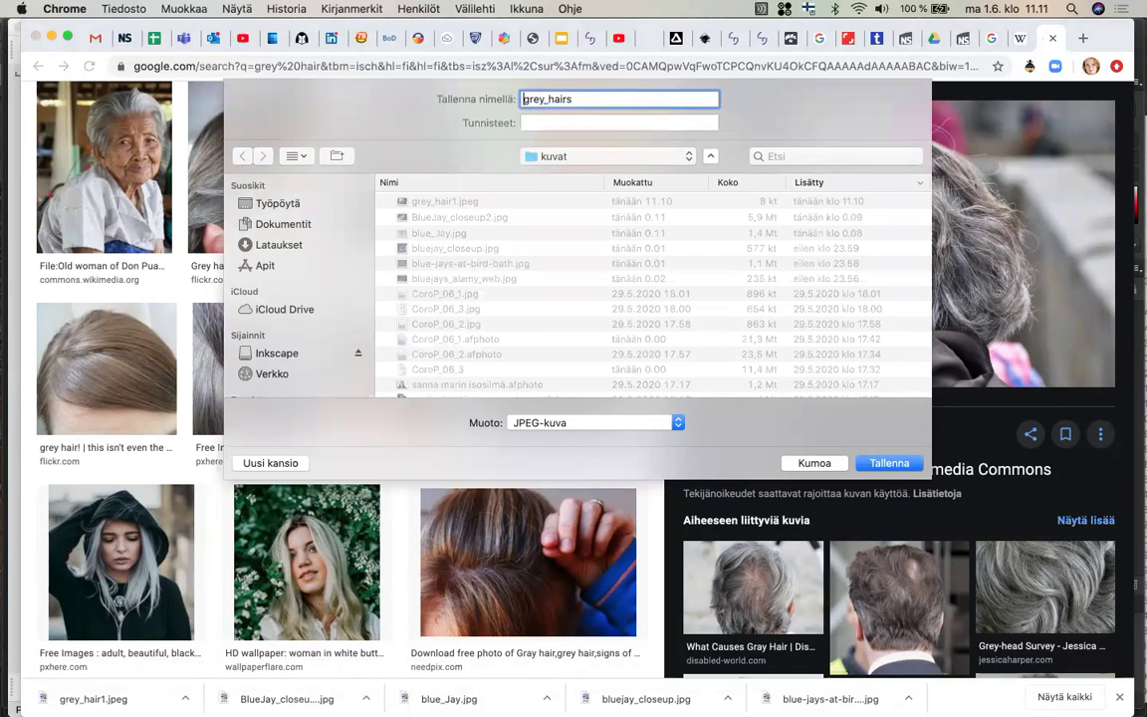
pyautogui.click(888, 464)
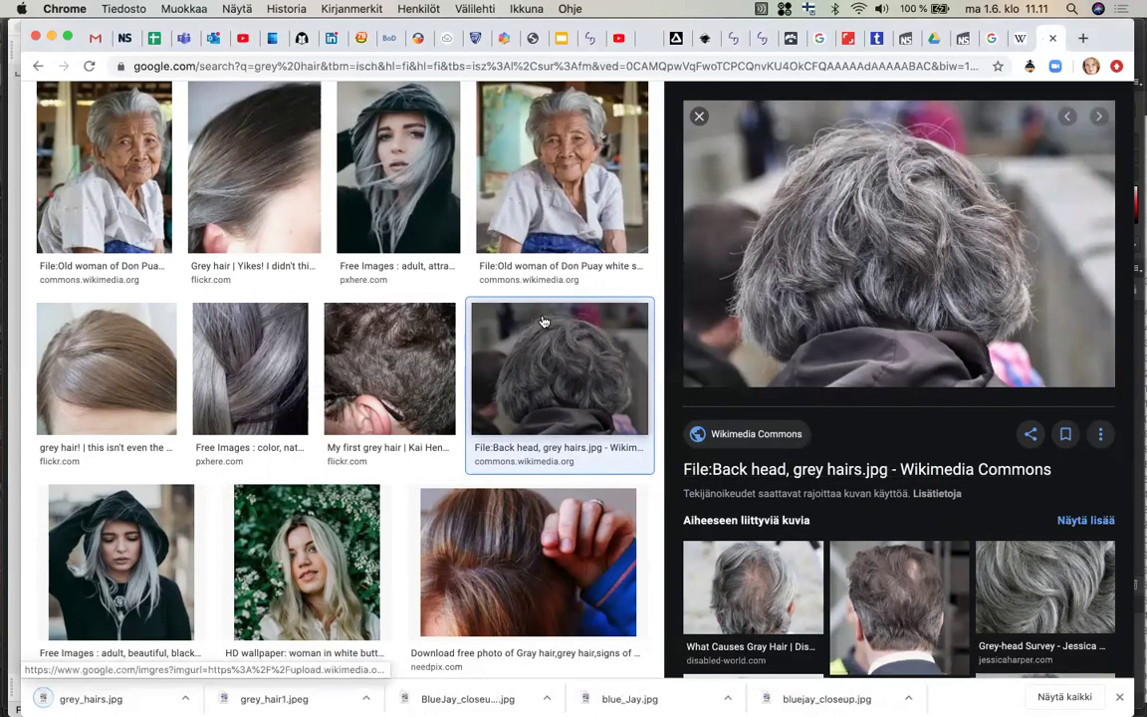
# Browse to the braided grey hair PxHere photo, opening and closing its source page
pyautogui.scroll(3, 543, 321)
pyautogui.scroll(2, 544, 320)
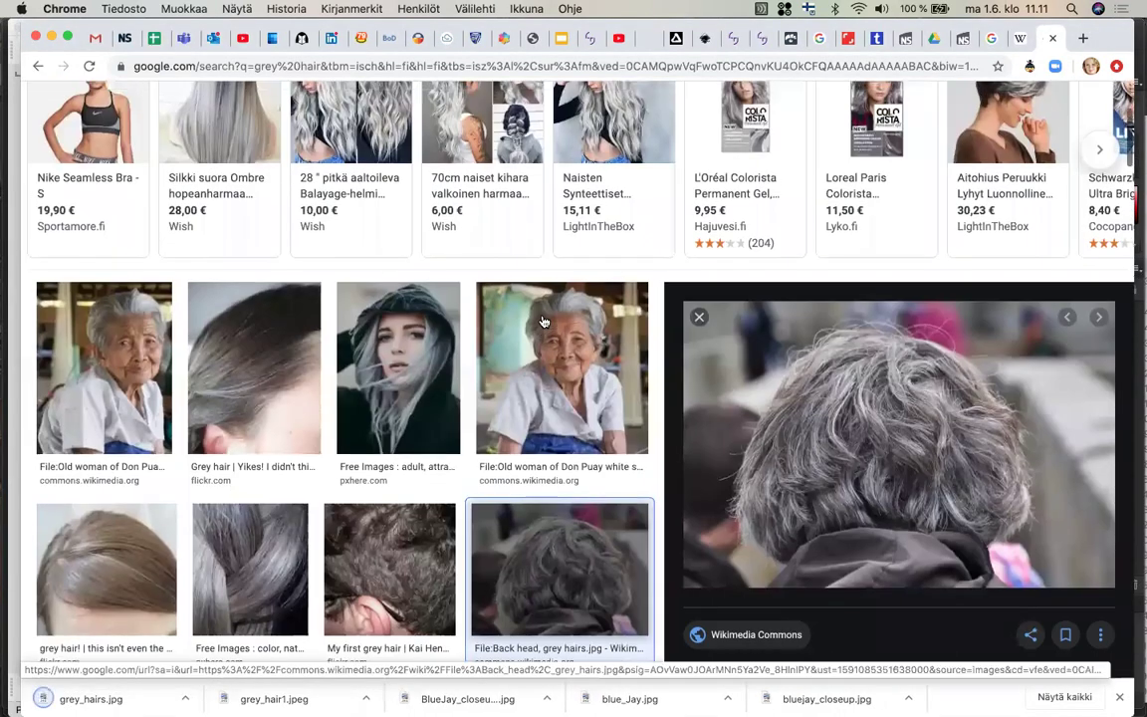
pyautogui.scroll(-3, 398, 299)
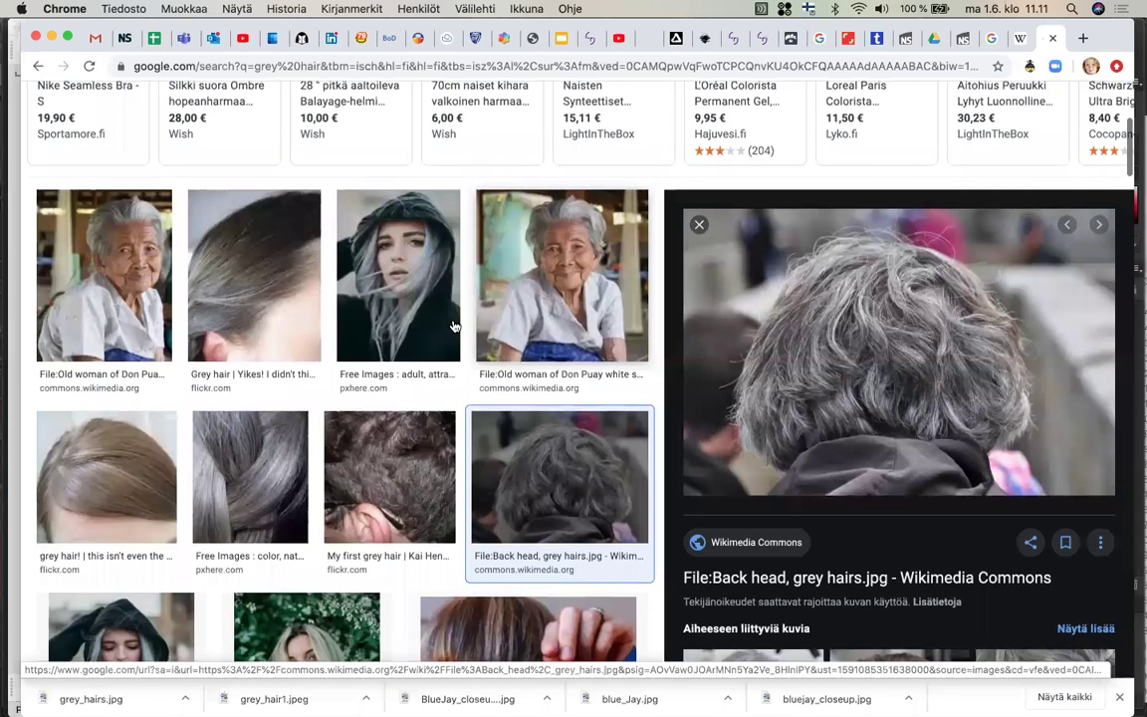
pyautogui.click(250, 275)
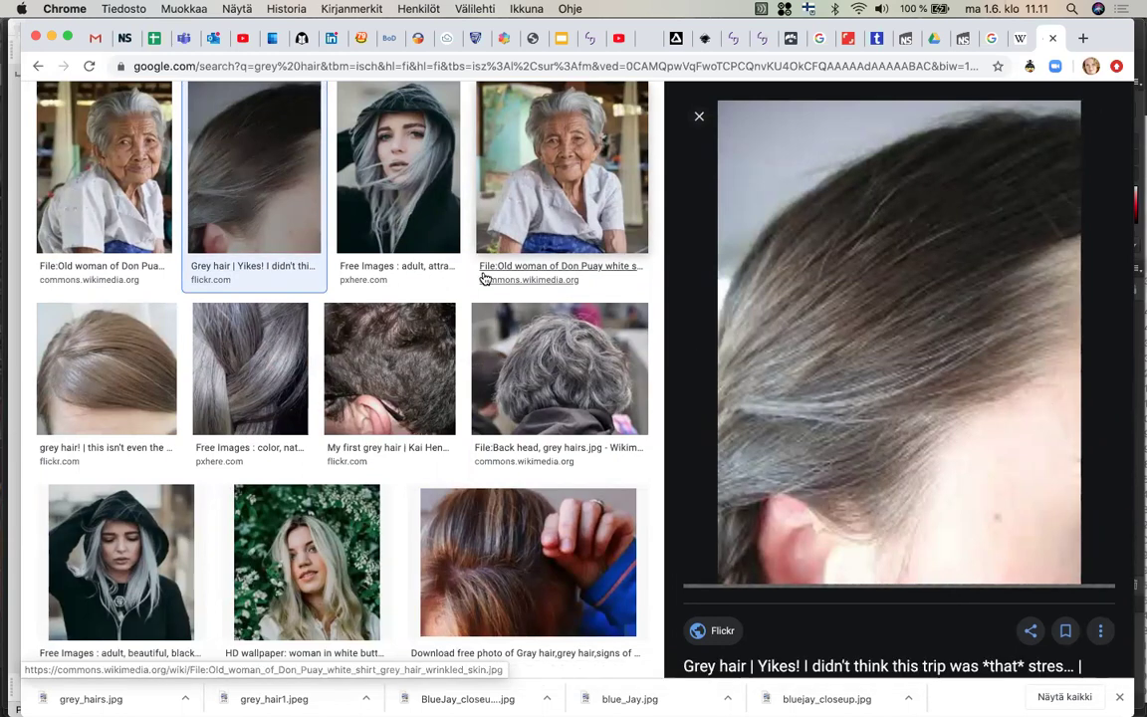
pyautogui.scroll(-2, 485, 277)
pyautogui.scroll(-1, 484, 278)
pyautogui.scroll(-2, 485, 279)
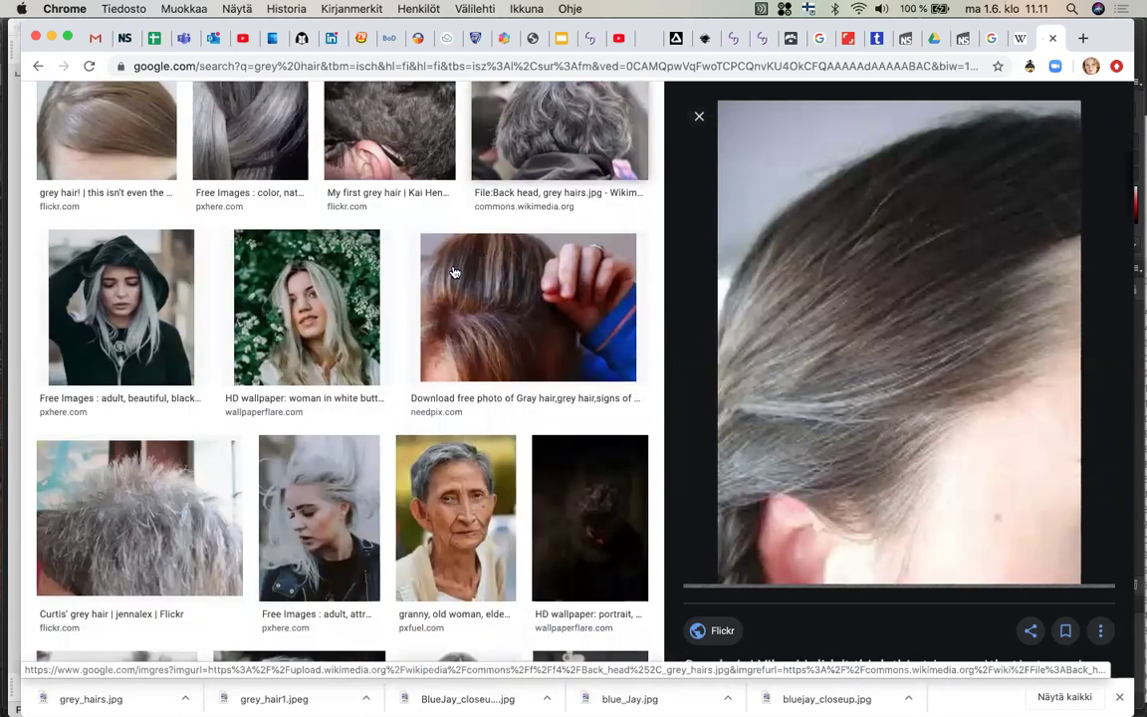
pyautogui.click(257, 146)
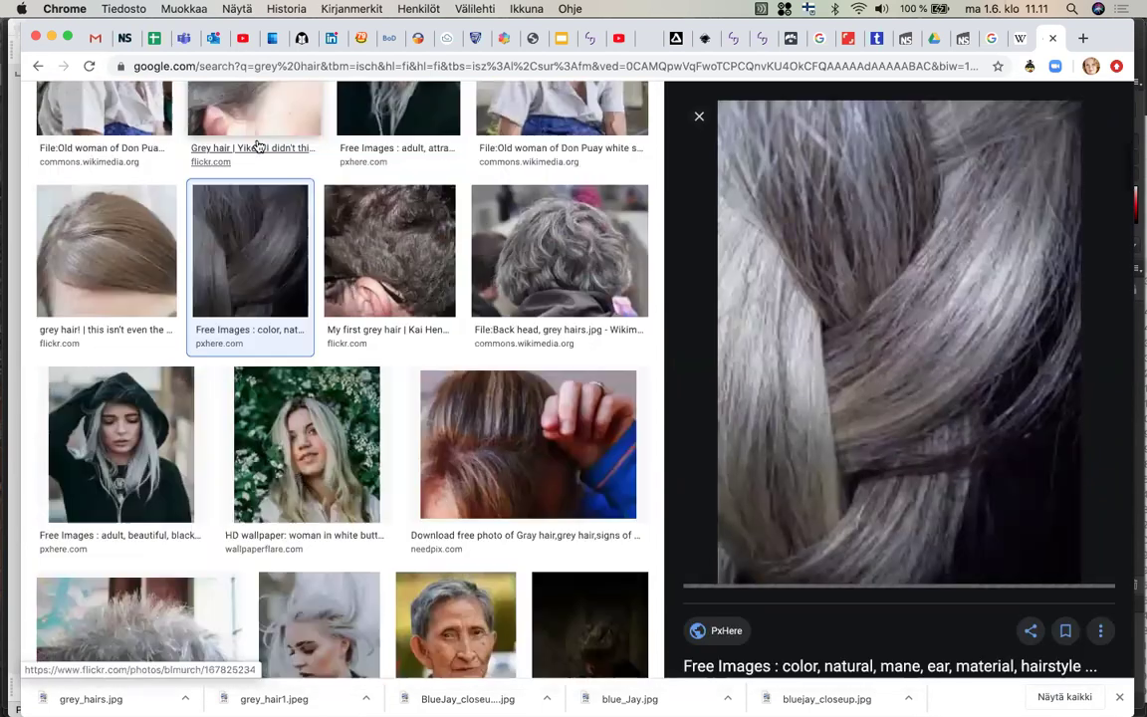
pyautogui.click(868, 255)
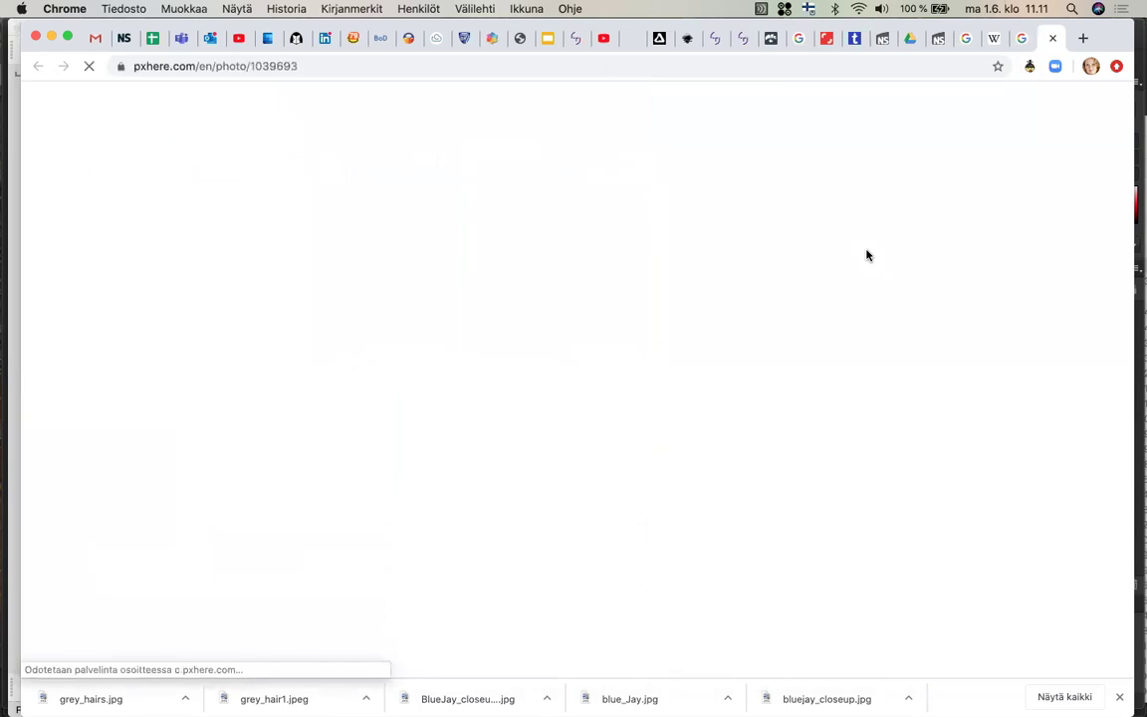
pyautogui.press('super+w')
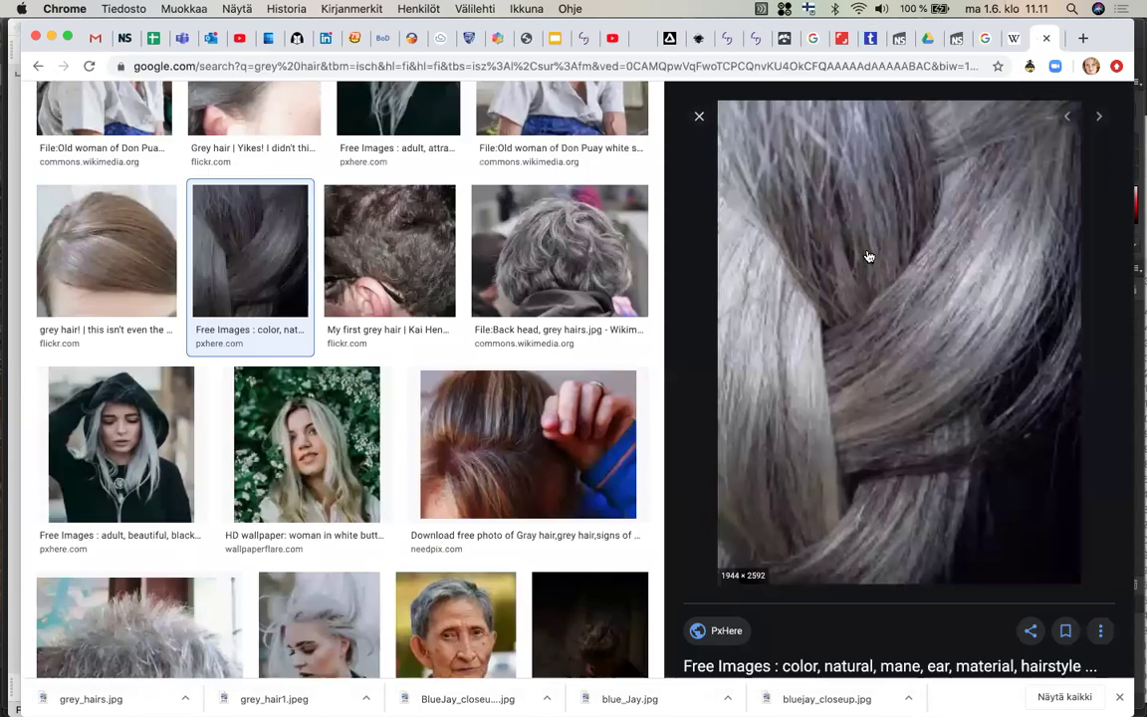
pyautogui.rightClick(893, 257)
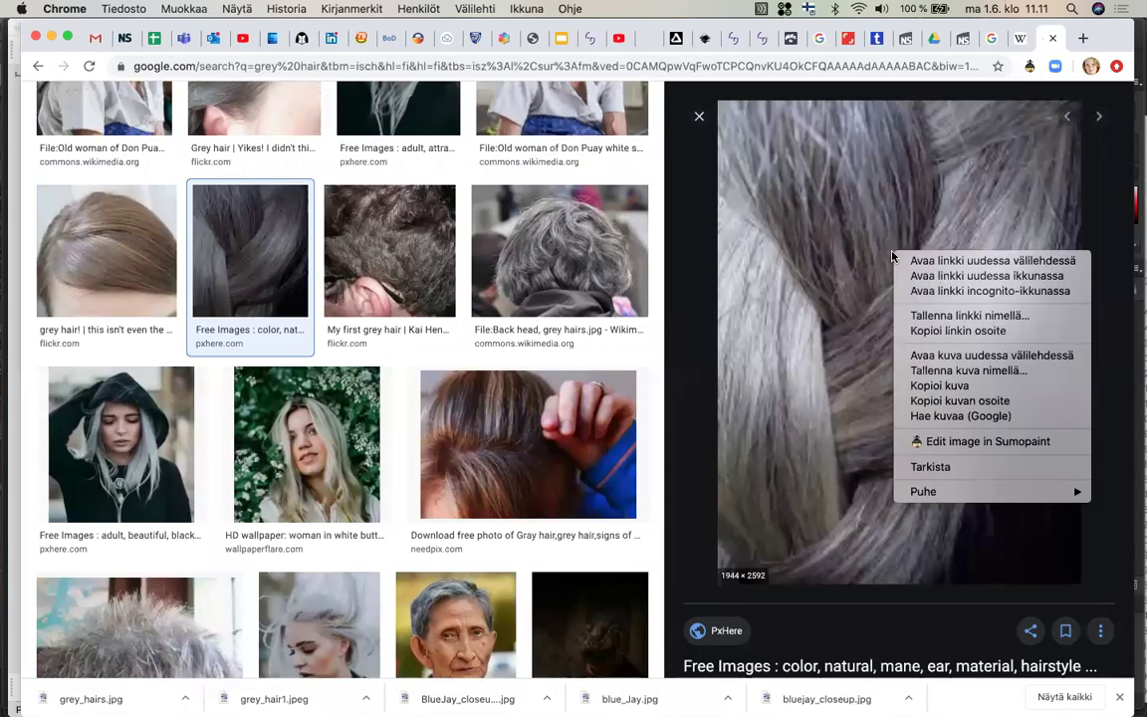
pyautogui.click(941, 355)
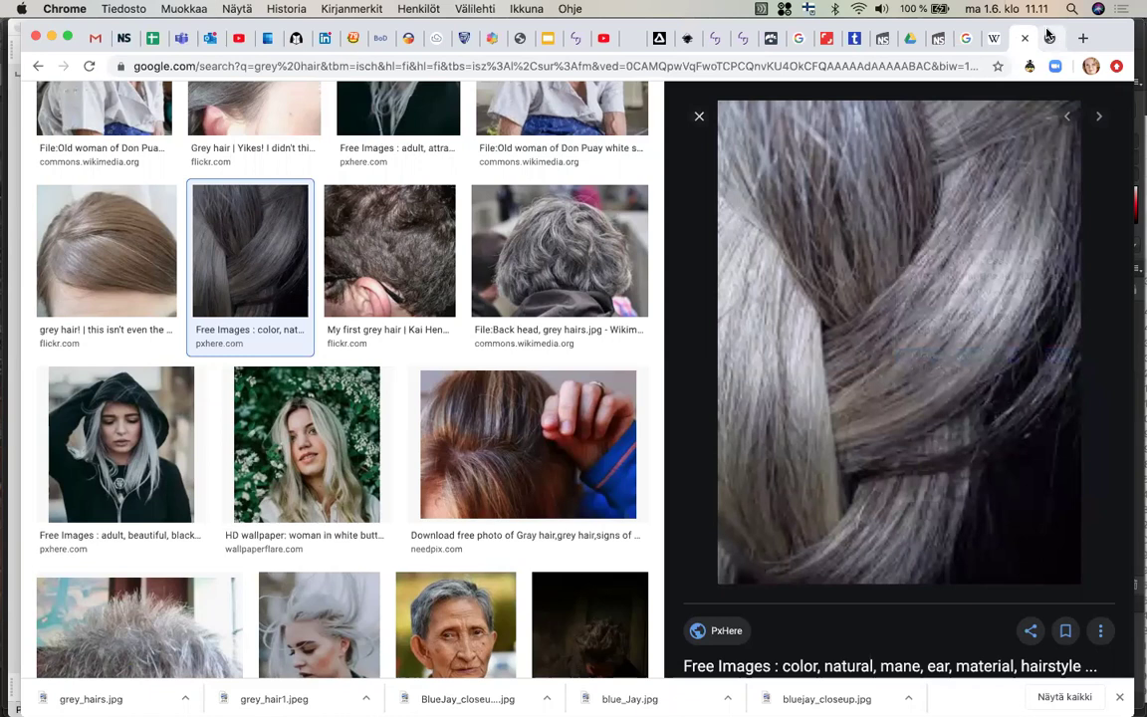
pyautogui.click(1048, 36)
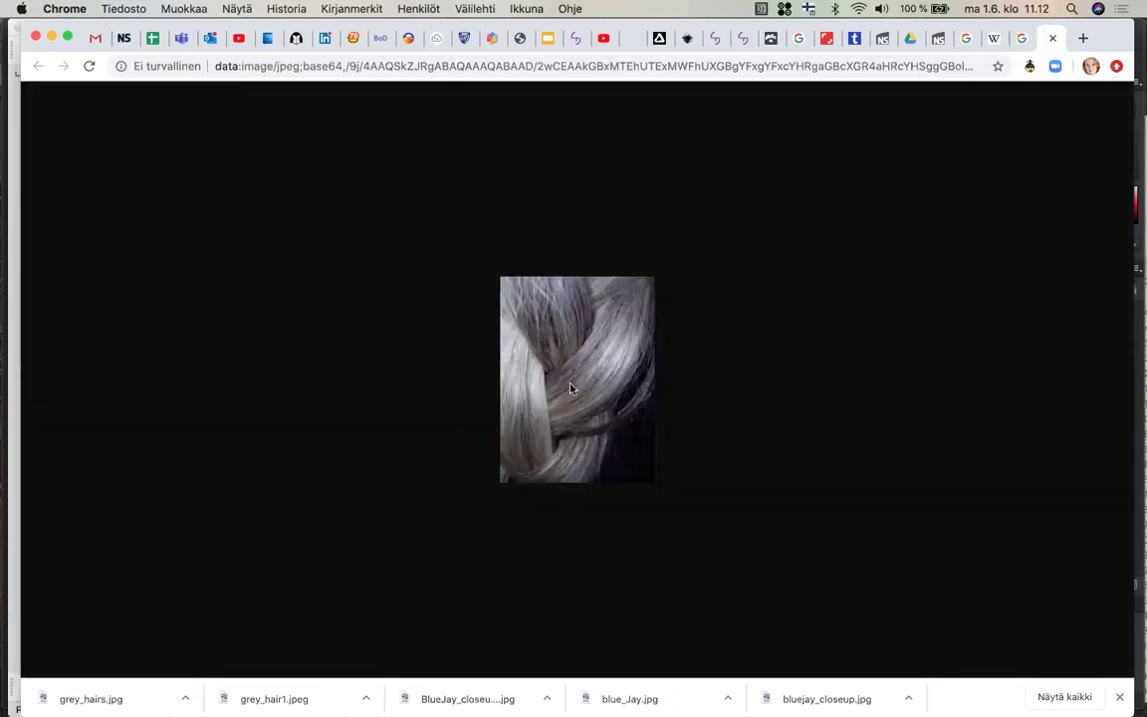
pyautogui.press('super+equal')
pyautogui.press('super+equal')
pyautogui.press('super+equal')
pyautogui.press('super+equal')
pyautogui.press('super+equal')
pyautogui.press('super+equal')
pyautogui.press('super+equal')
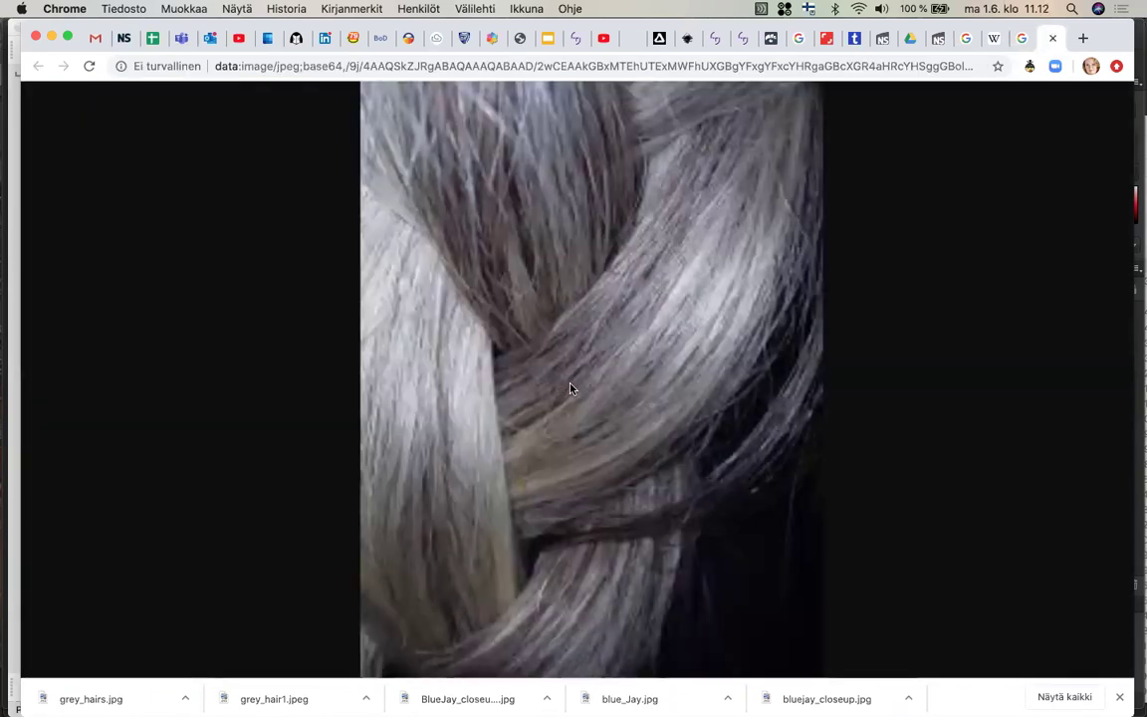
pyautogui.press('super+minus')
pyautogui.press('super+minus')
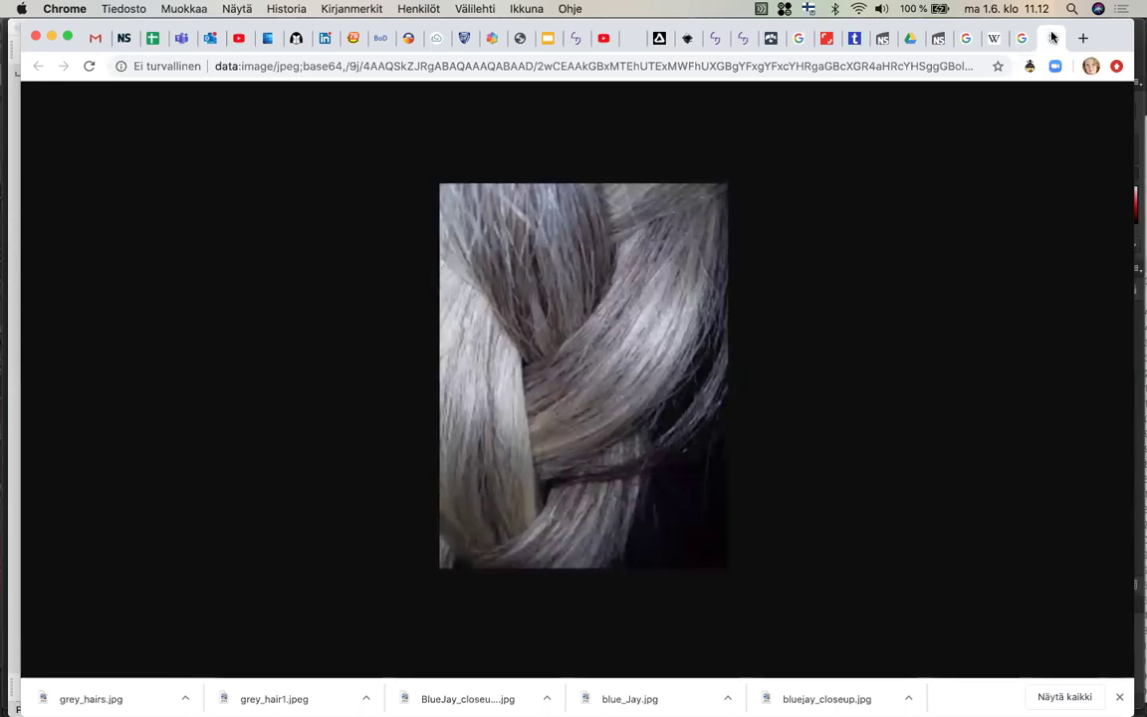
pyautogui.click(1053, 38)
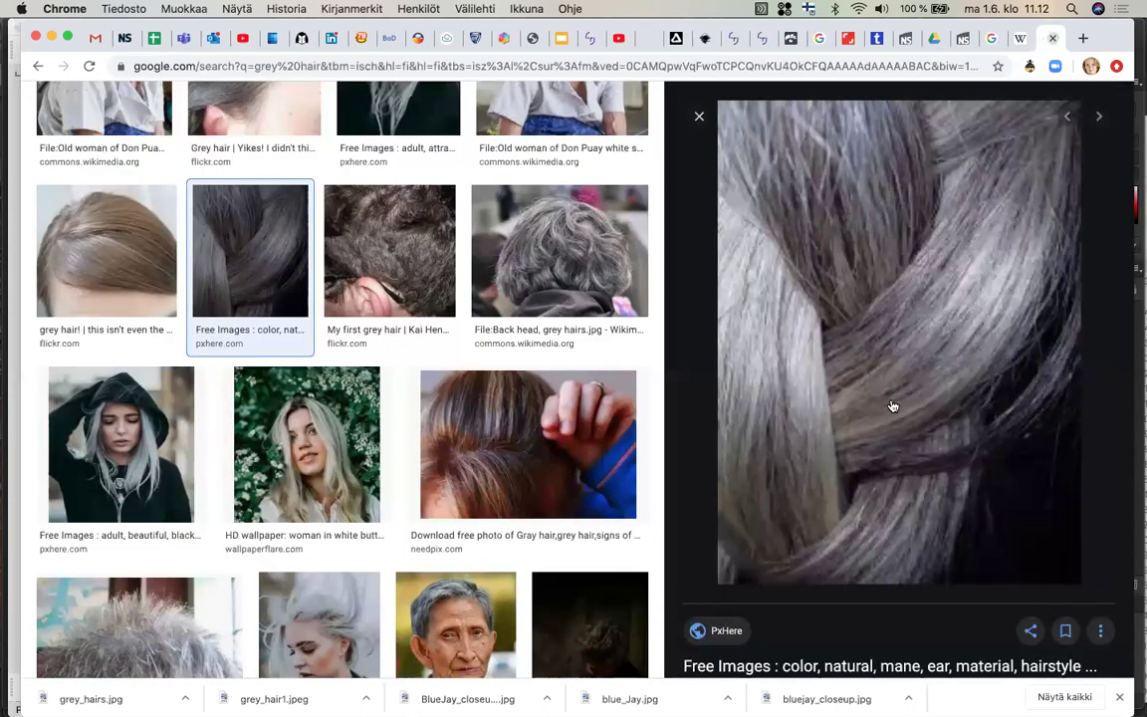
# Open the braided photo's PxHere page, check its CC0 licence, and open the full image in a new tab
pyautogui.click(865, 478)
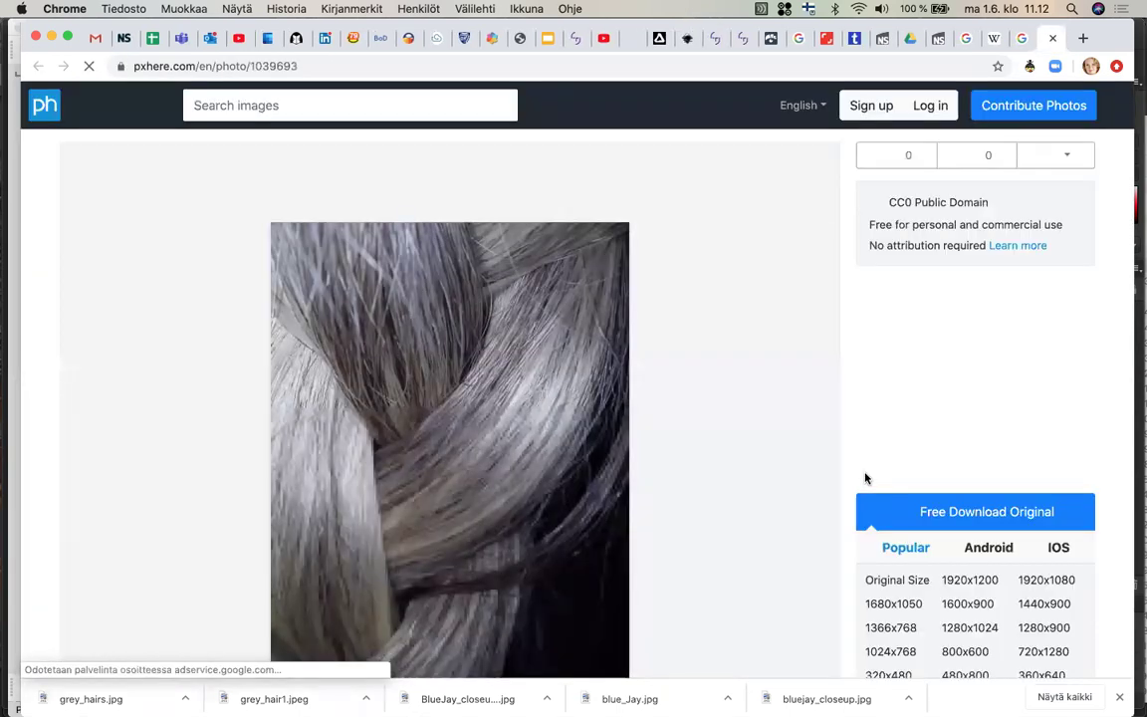
pyautogui.scroll(-2, 739, 497)
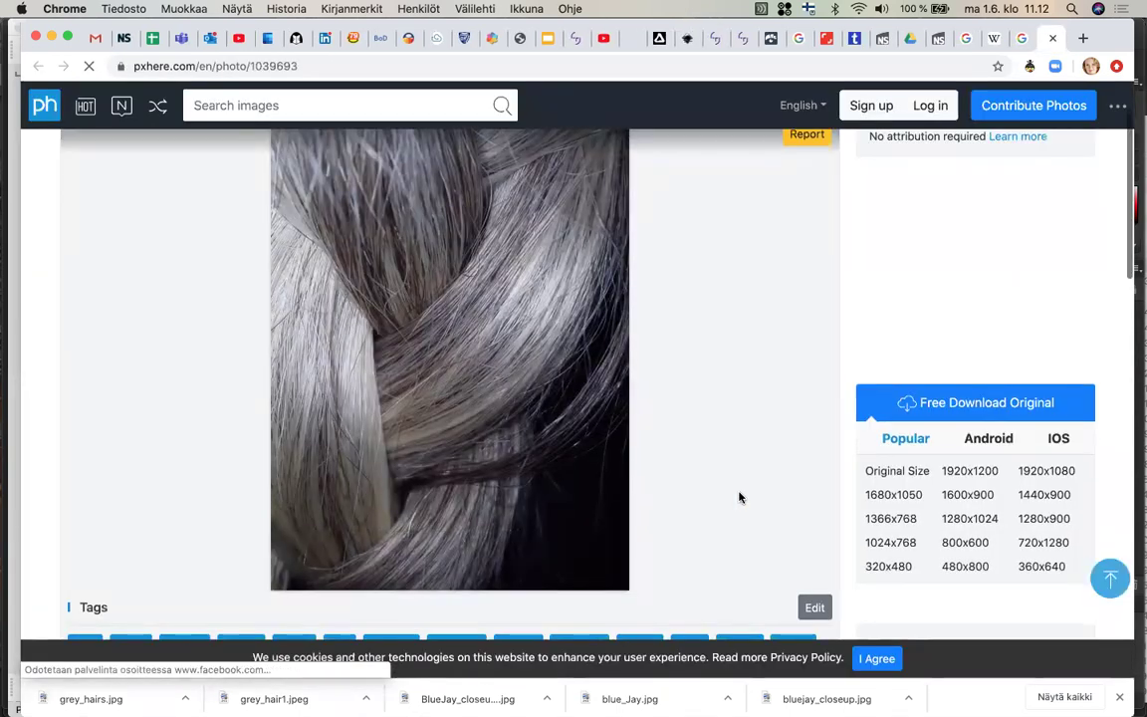
pyautogui.scroll(-4, 739, 497)
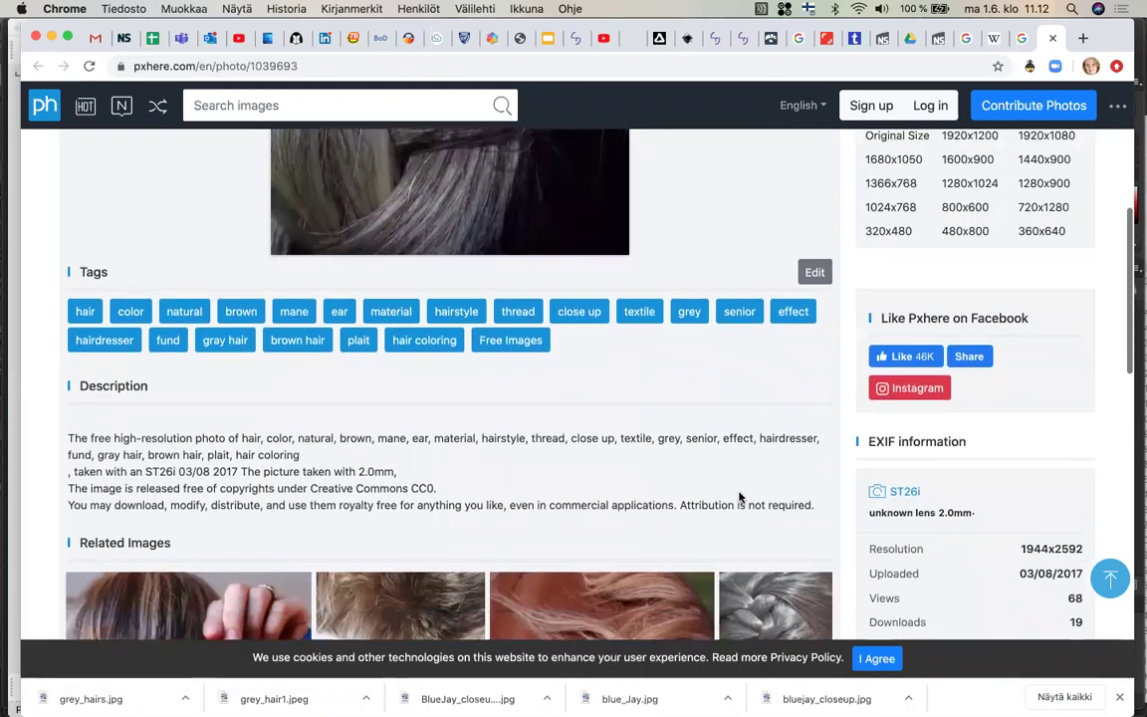
pyautogui.scroll(3, 738, 496)
pyautogui.scroll(6, 739, 497)
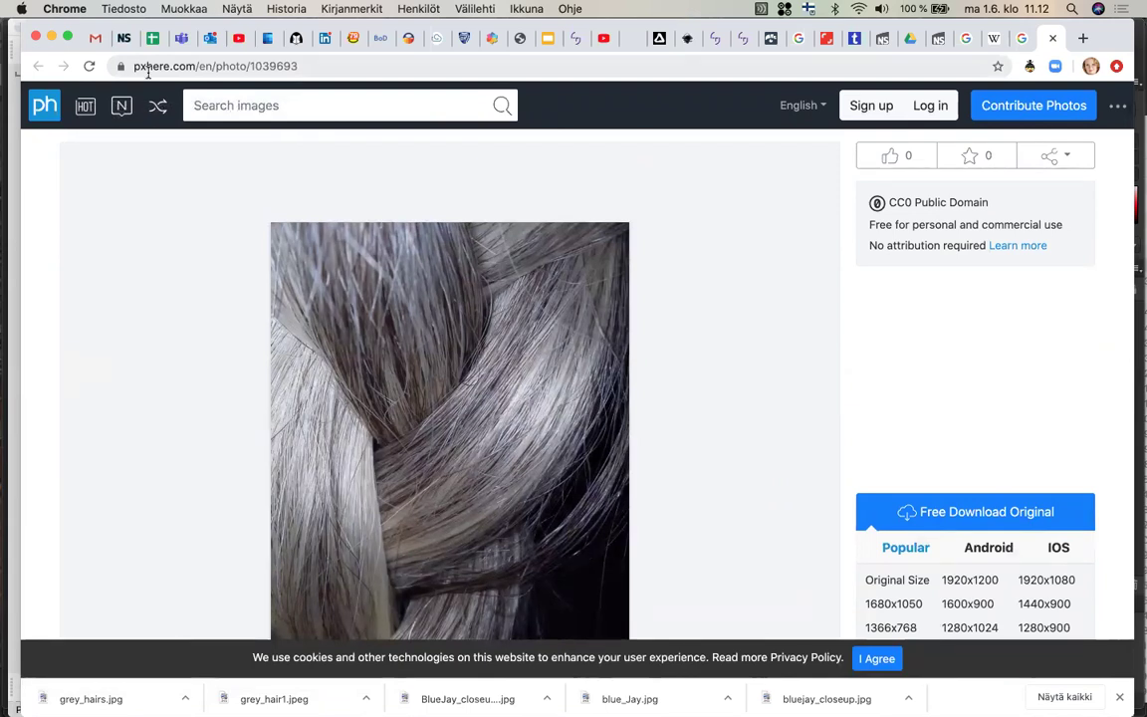
pyautogui.scroll(-1, 134, 297)
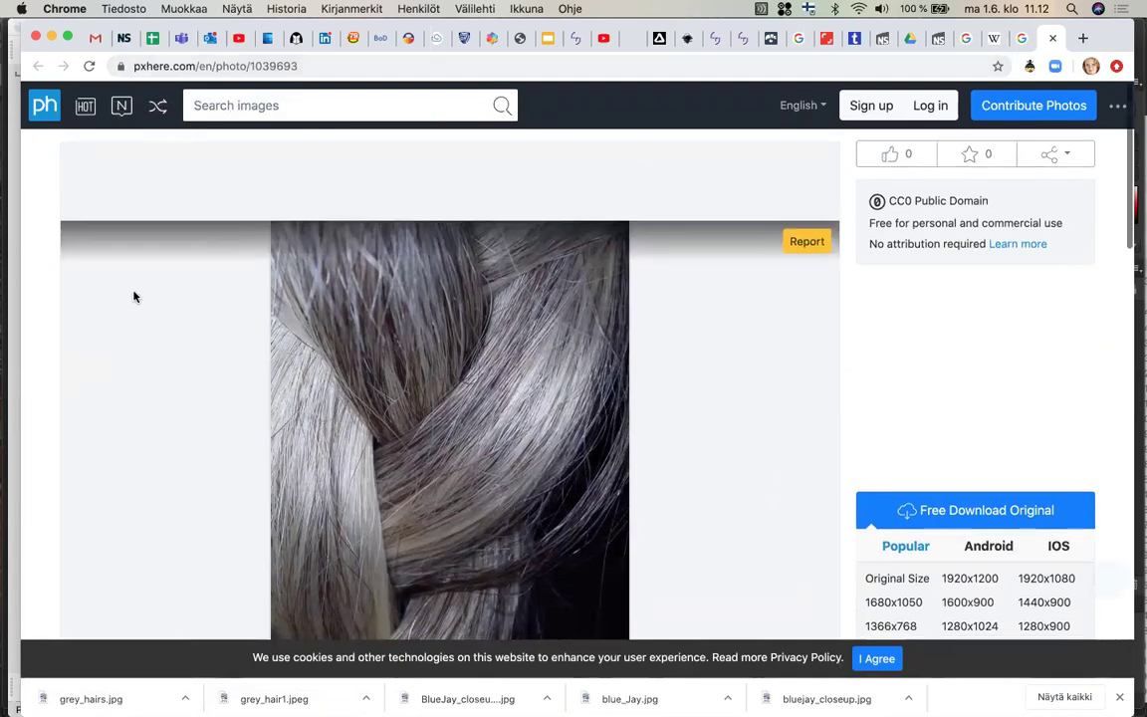
pyautogui.scroll(-1, 135, 296)
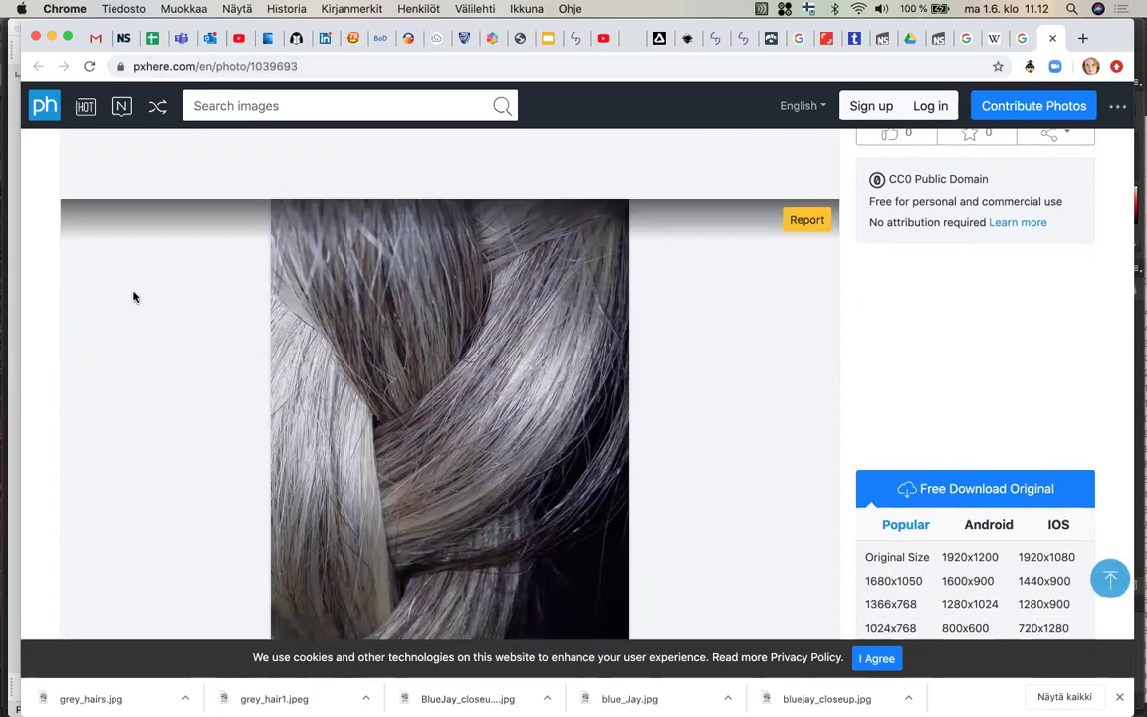
pyautogui.scroll(-3, 135, 297)
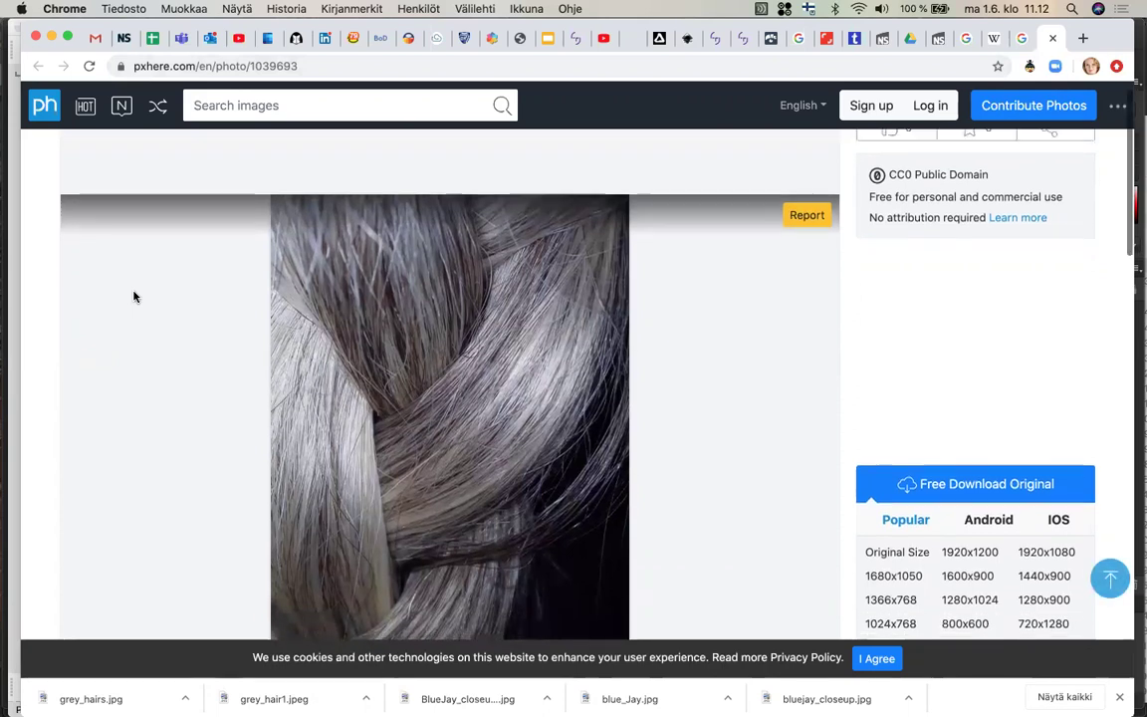
pyautogui.scroll(-1, 134, 297)
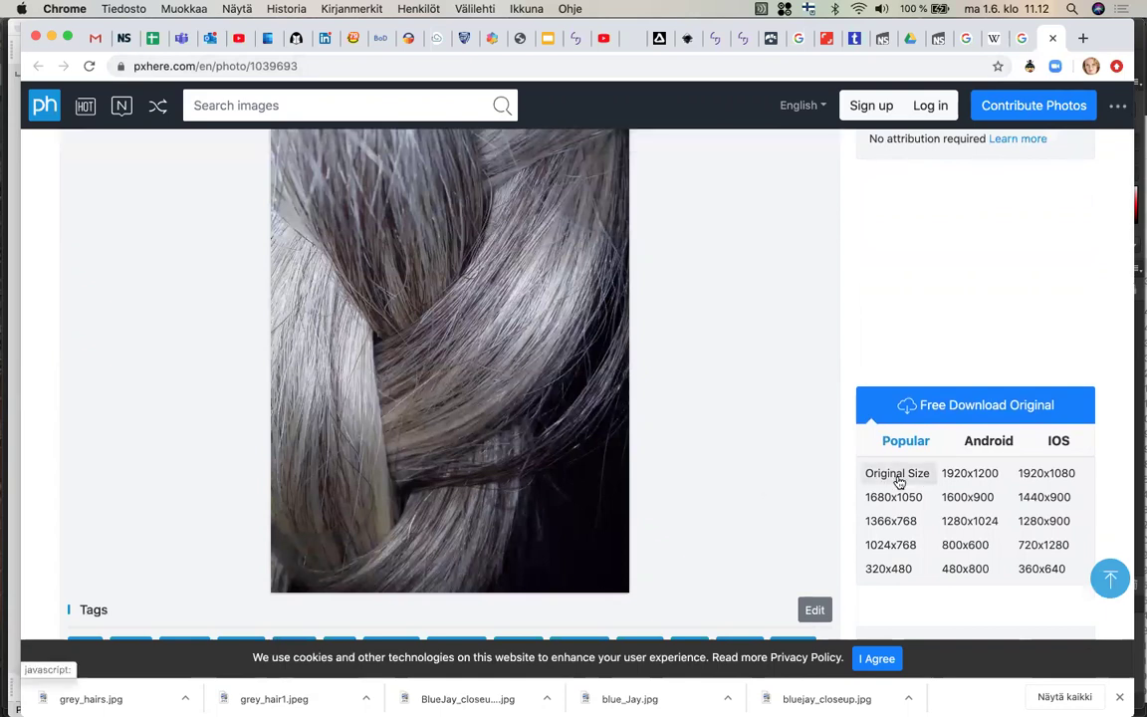
pyautogui.rightClick(577, 425)
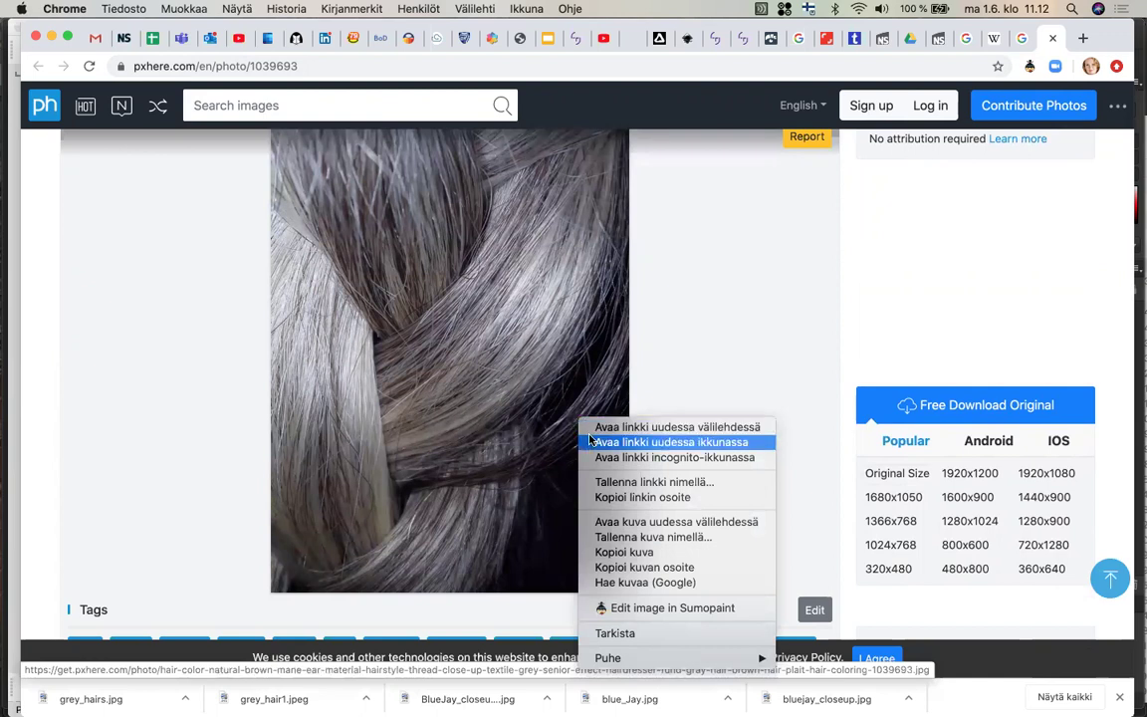
pyautogui.click(618, 522)
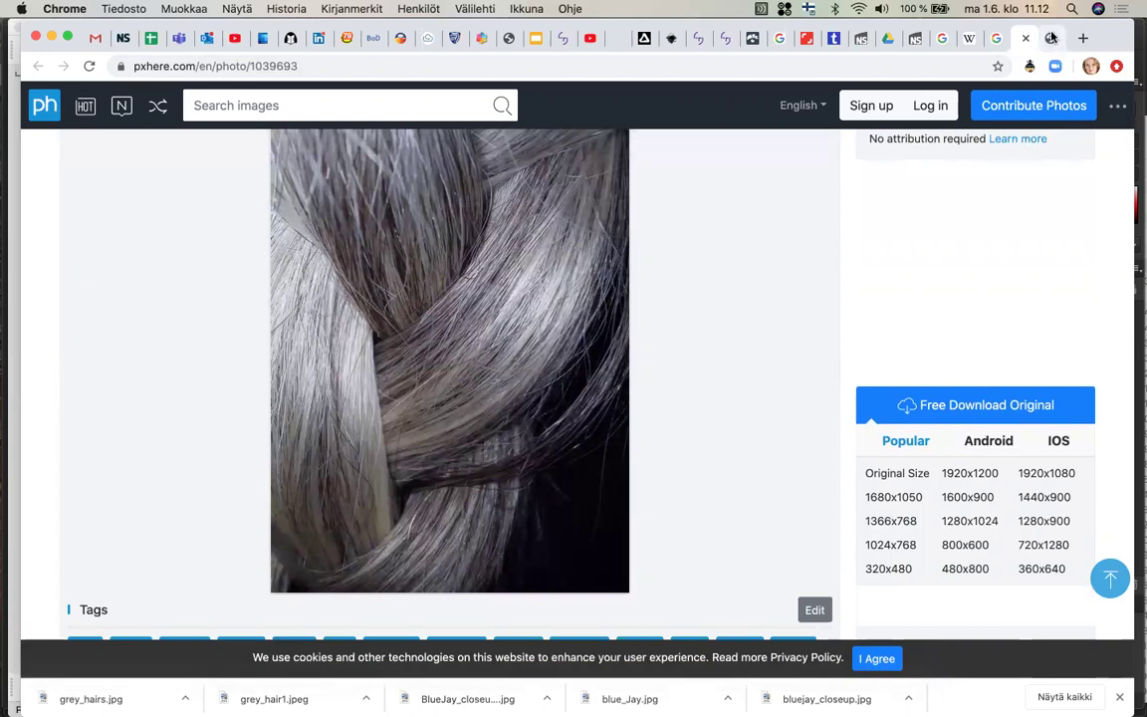
# Save the full-size braided photo from its new tab as grey_hair_plait
pyautogui.click(1050, 39)
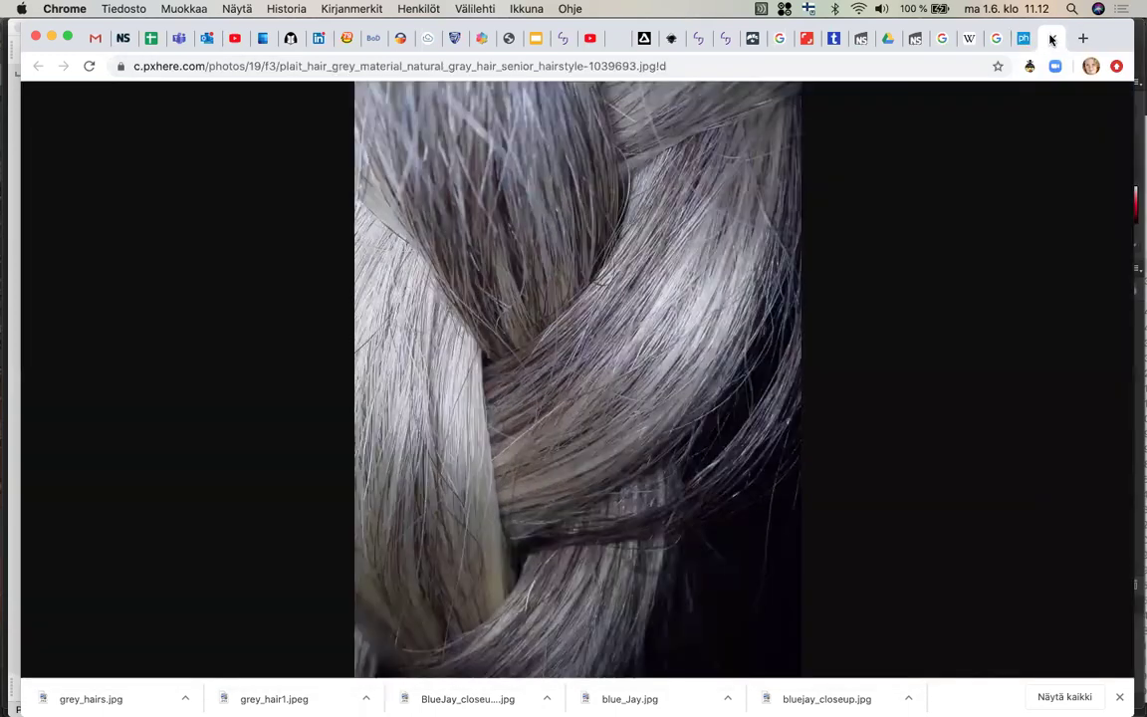
pyautogui.scroll(5, 500, 264)
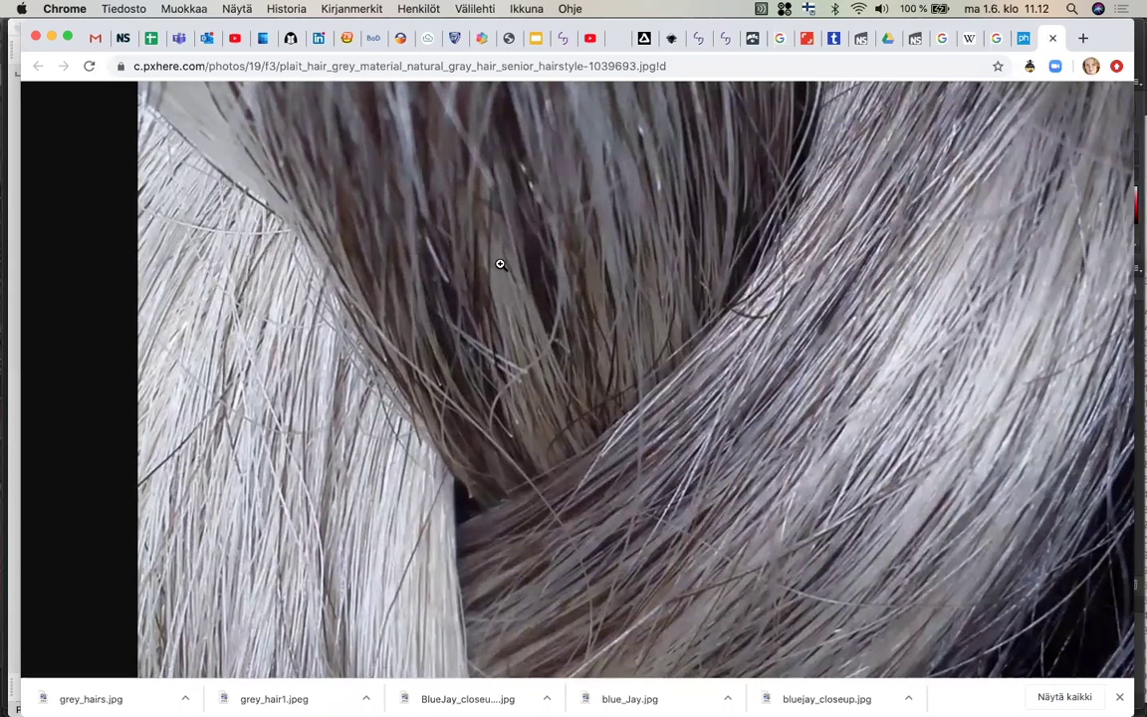
pyautogui.scroll(4, 505, 250)
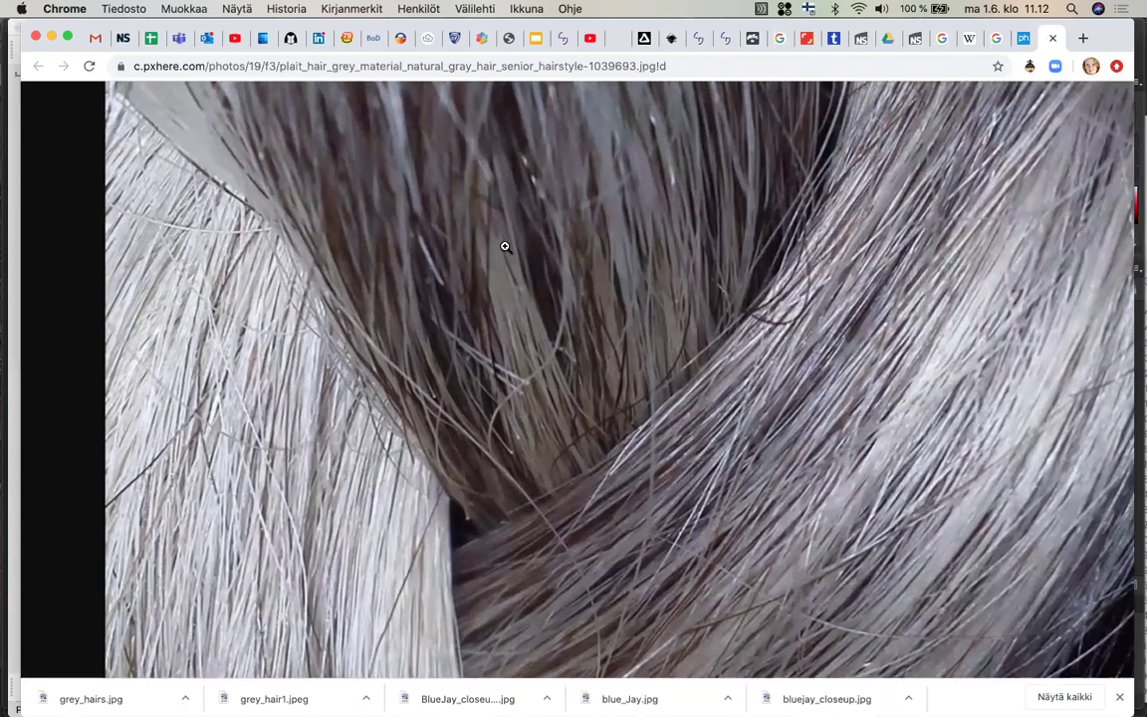
pyautogui.scroll(-5, 504, 246)
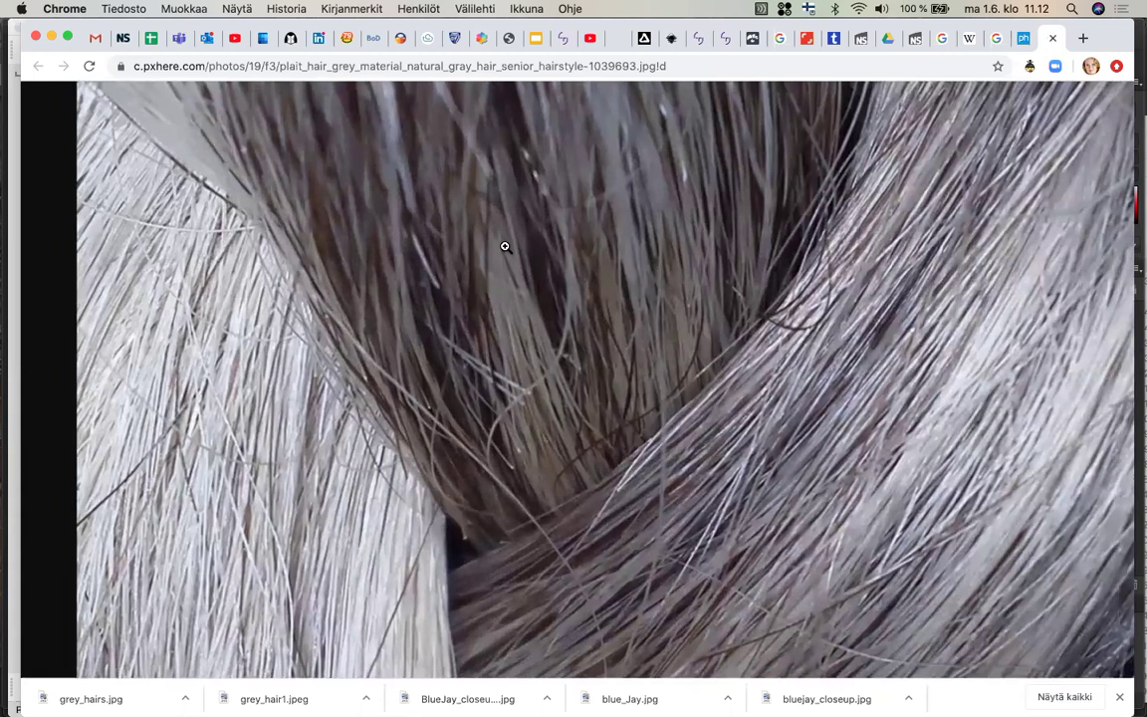
pyautogui.scroll(-1, 504, 246)
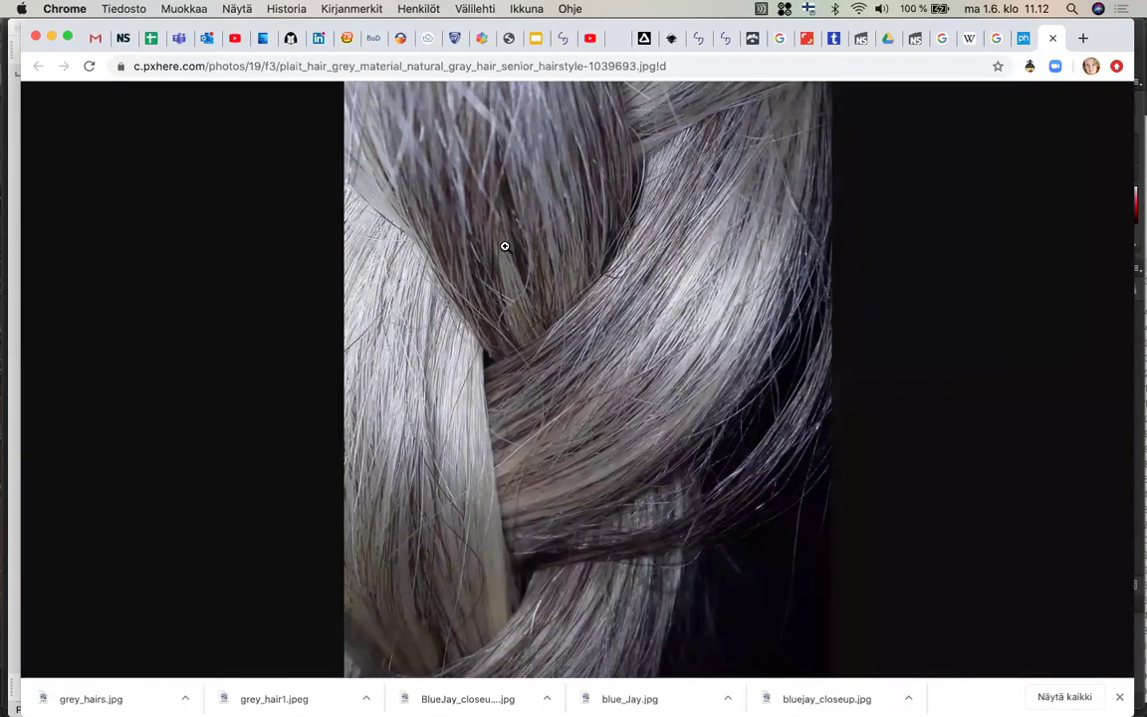
pyautogui.rightClick(504, 245)
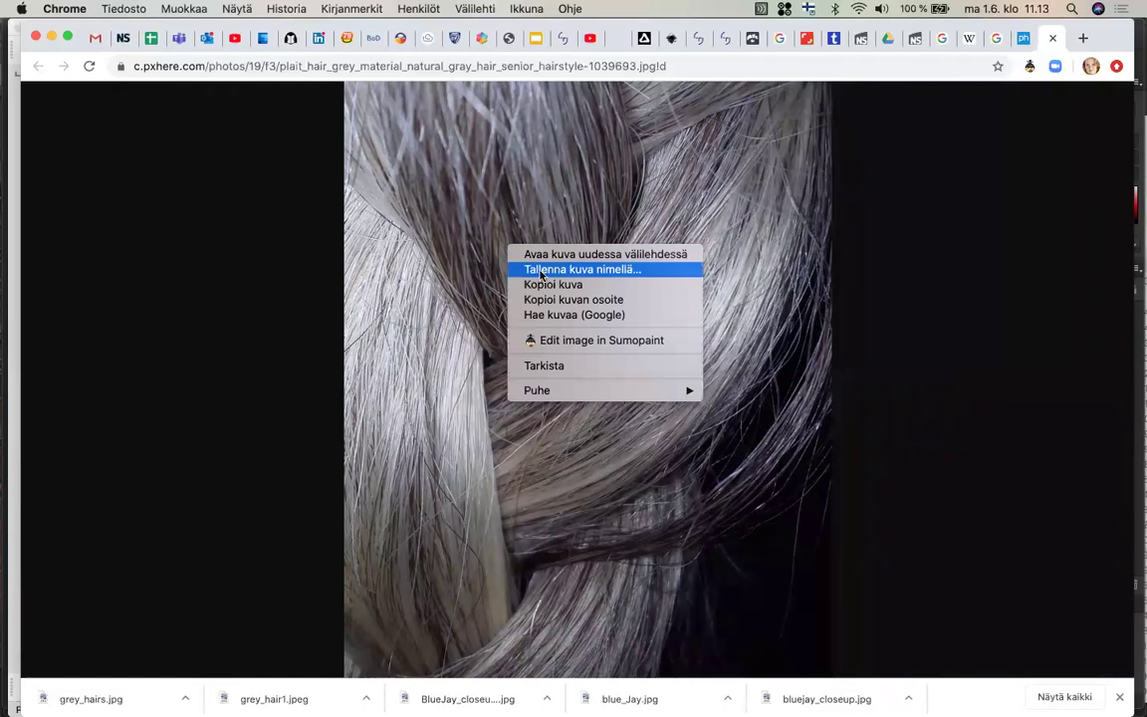
pyautogui.click(541, 270)
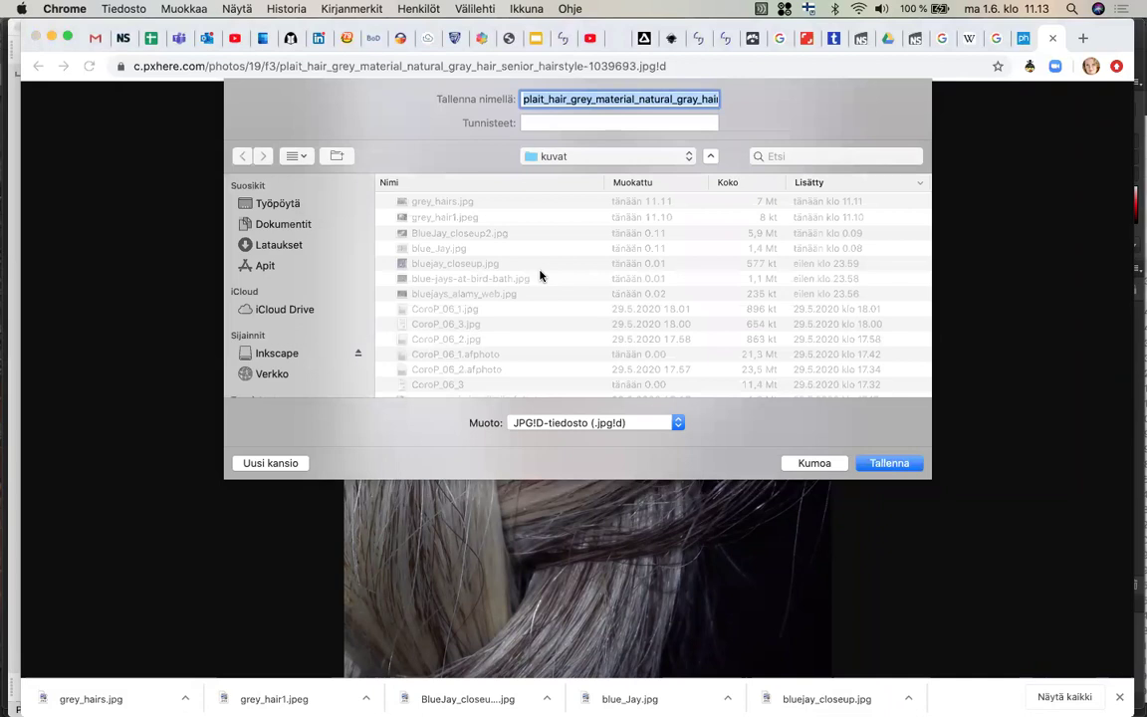
pyautogui.write('gr')
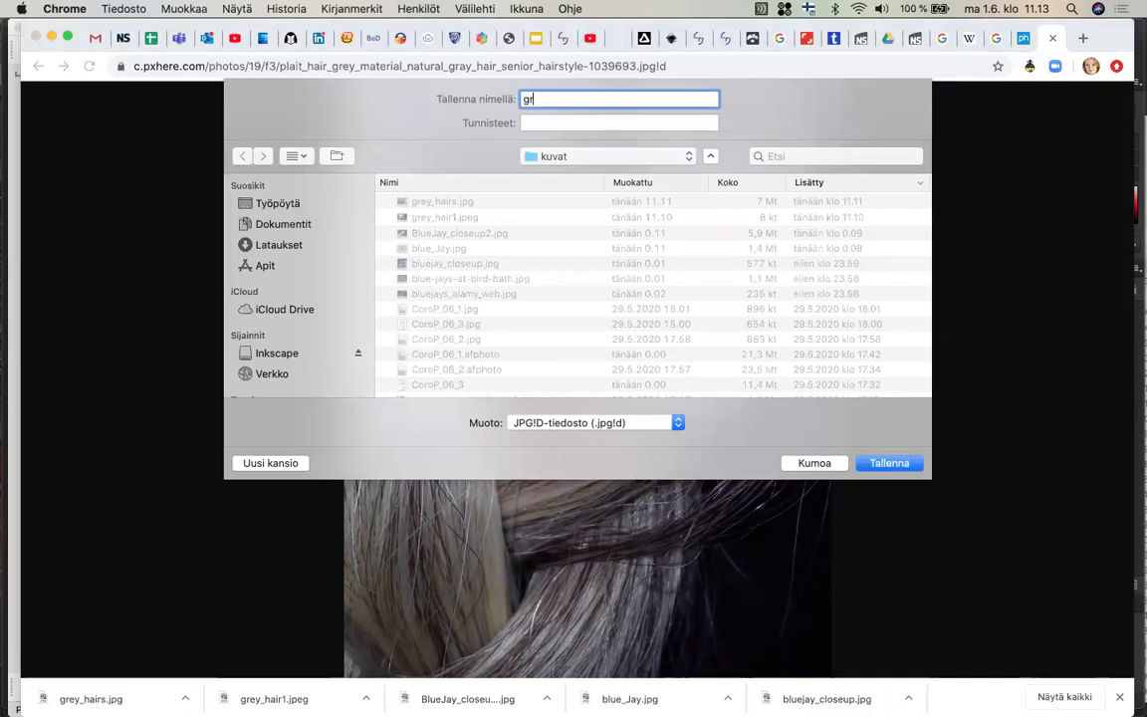
pyautogui.write('ey_hair_plait')
pyautogui.click(882, 464)
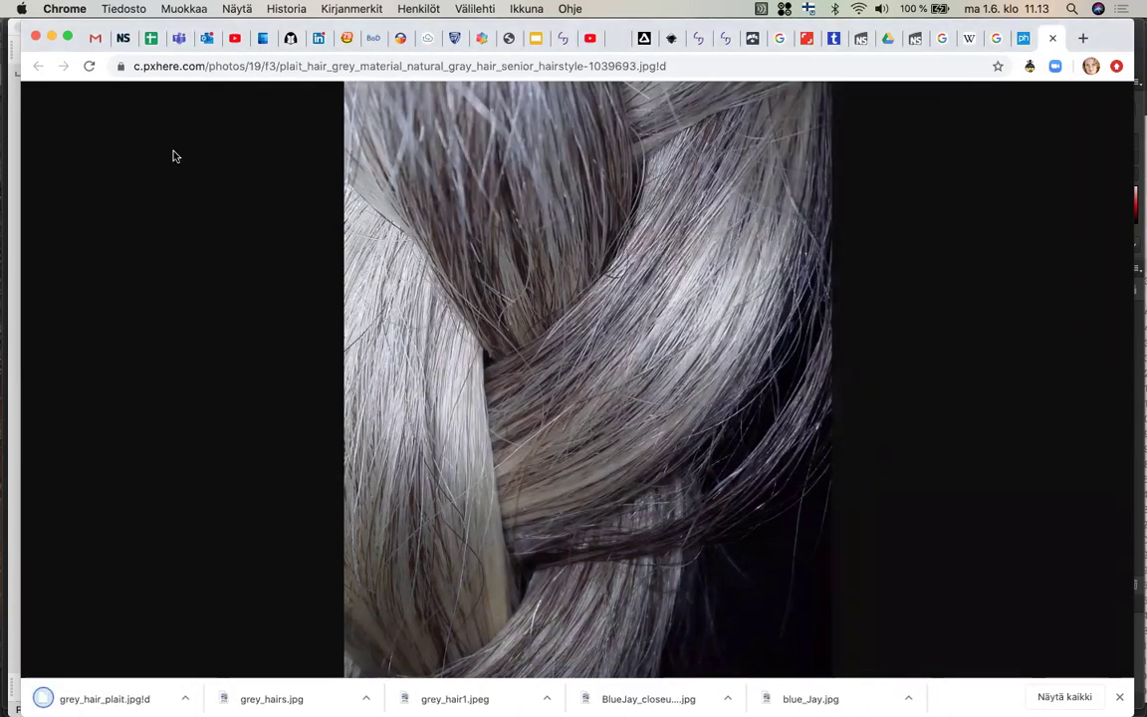
# Open grey_hairs.jpg and grey_hair1.jpeg from the kuvat folder in Affinity Photo
pyautogui.moveTo(8, 243)
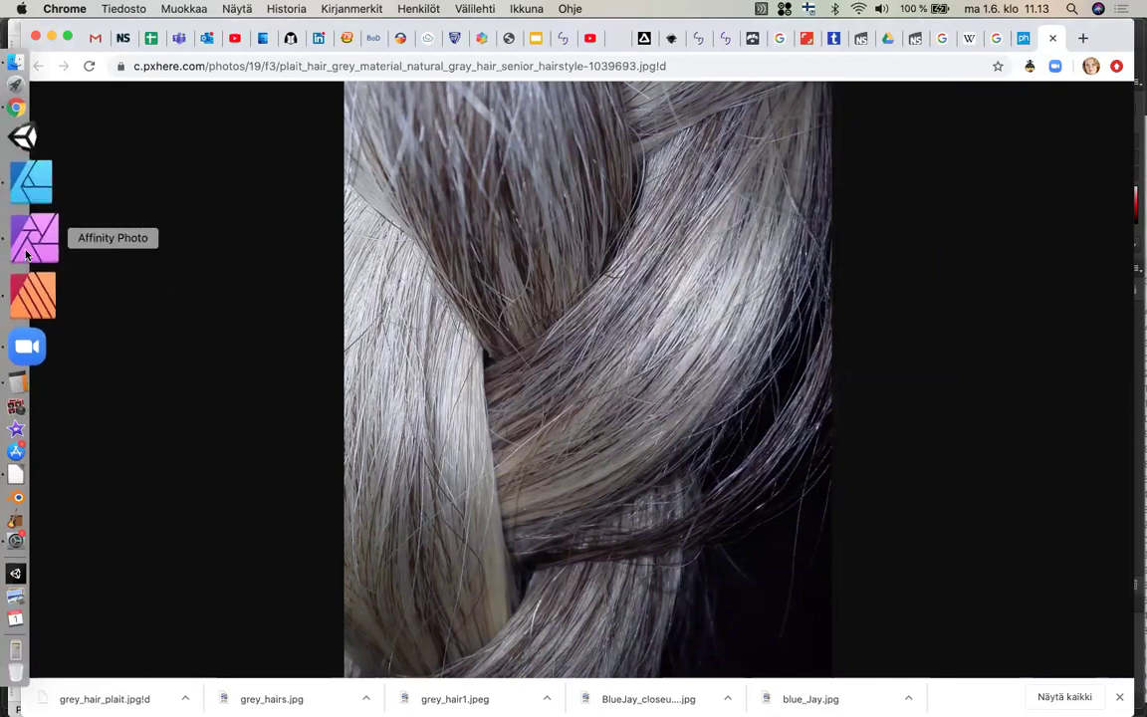
pyautogui.click(27, 255)
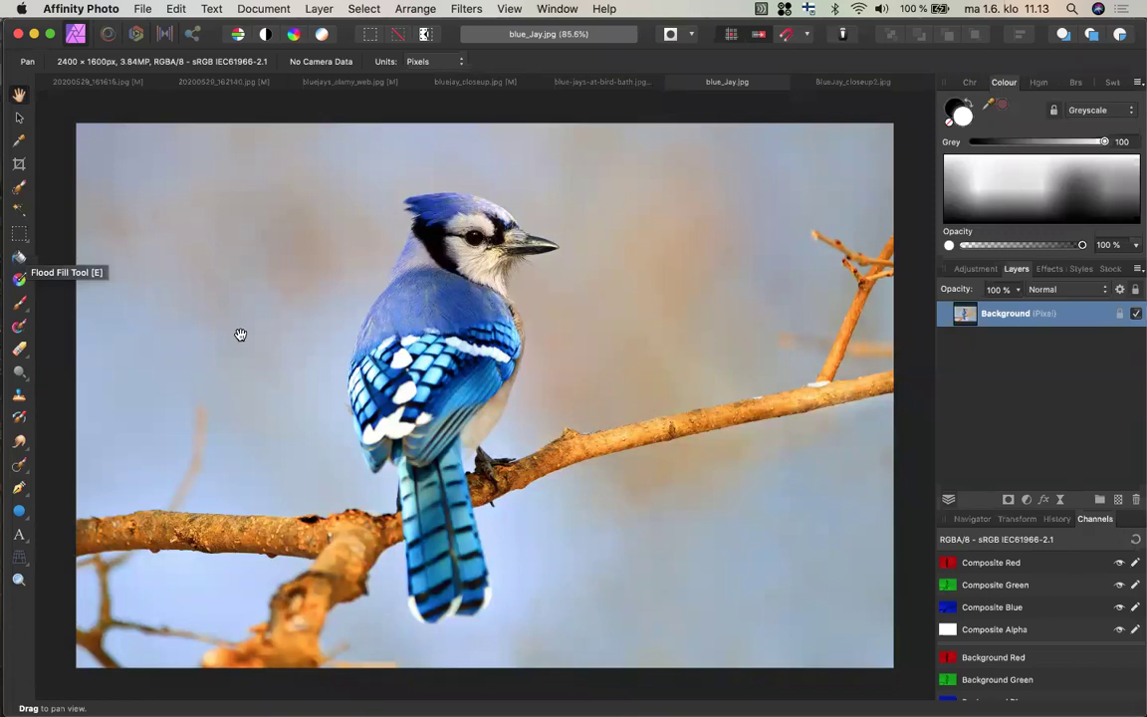
pyautogui.press('super+o')
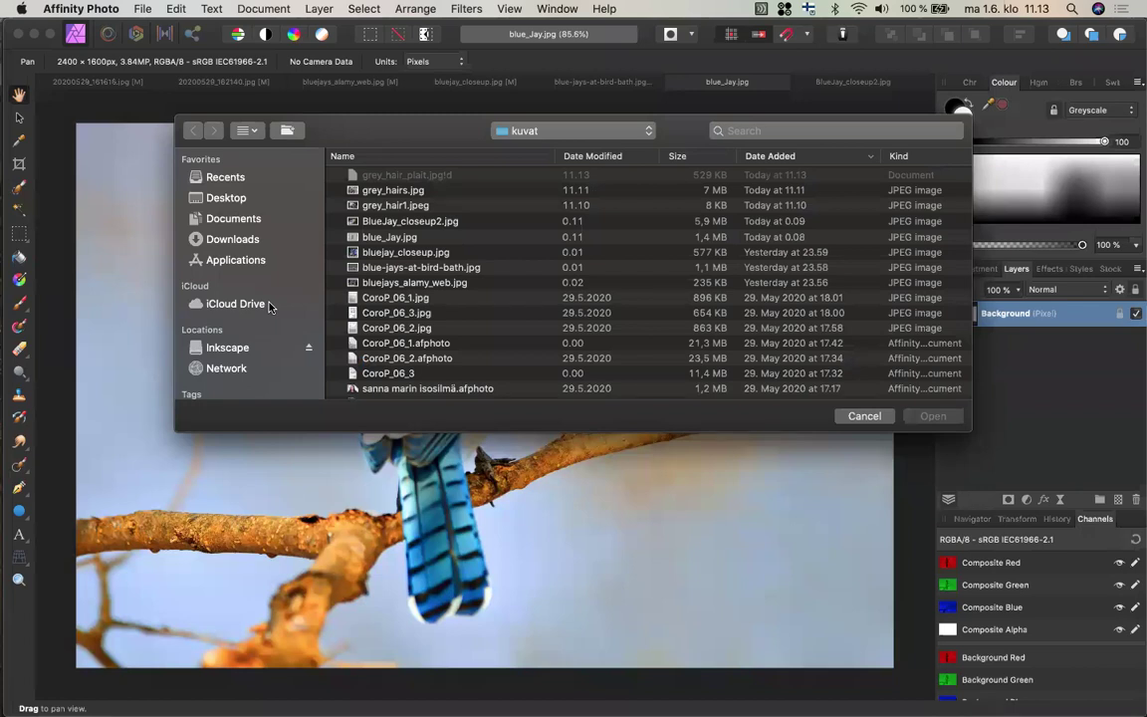
pyautogui.click(388, 191)
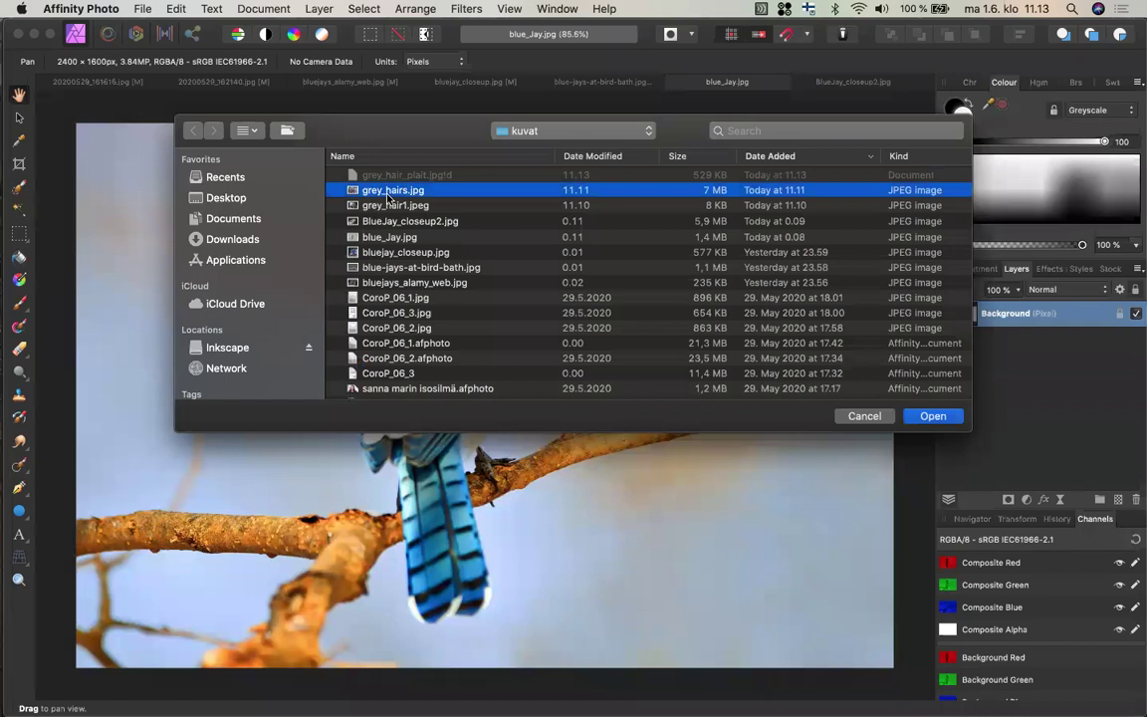
pyautogui.keyDown('shift'); pyautogui.click(388, 206); pyautogui.keyUp('shift')
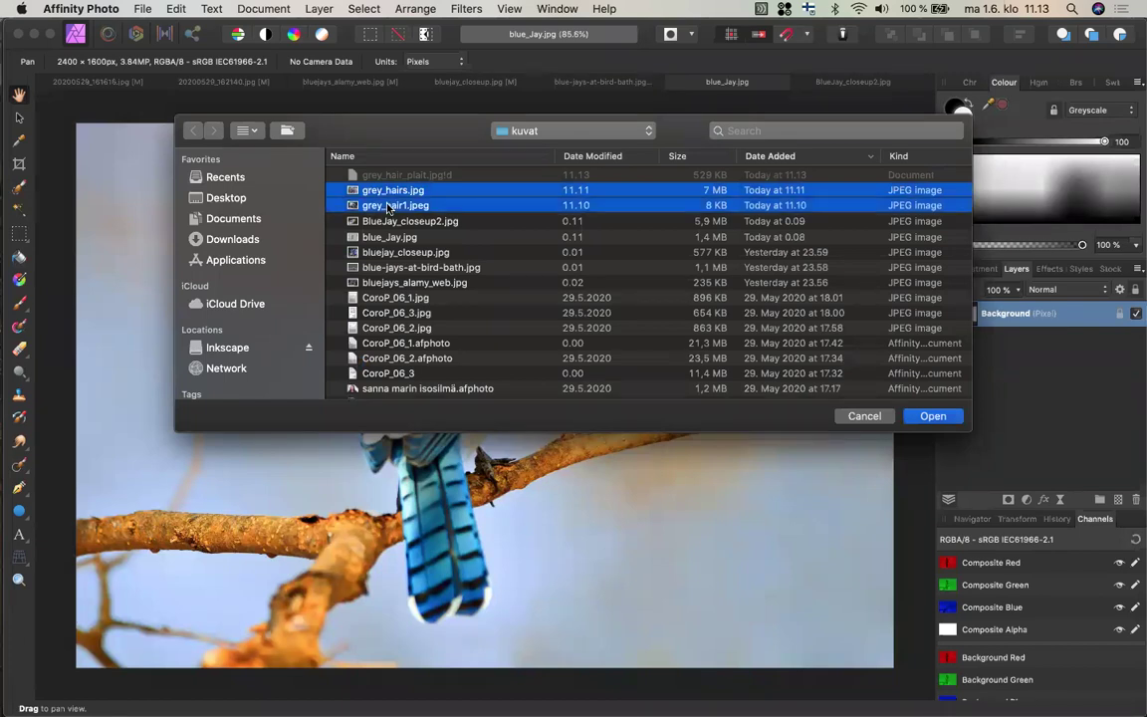
pyautogui.press('Return')
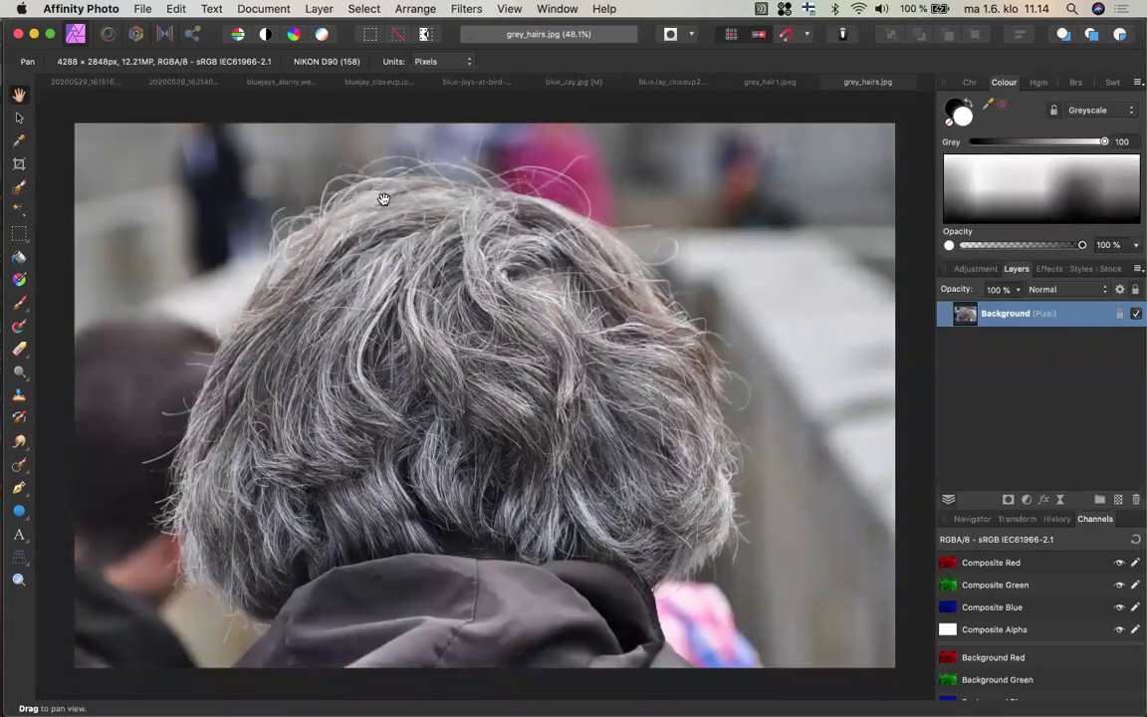
# Check the photo's Resize Document settings and cancel without changes
pyautogui.click(265, 9)
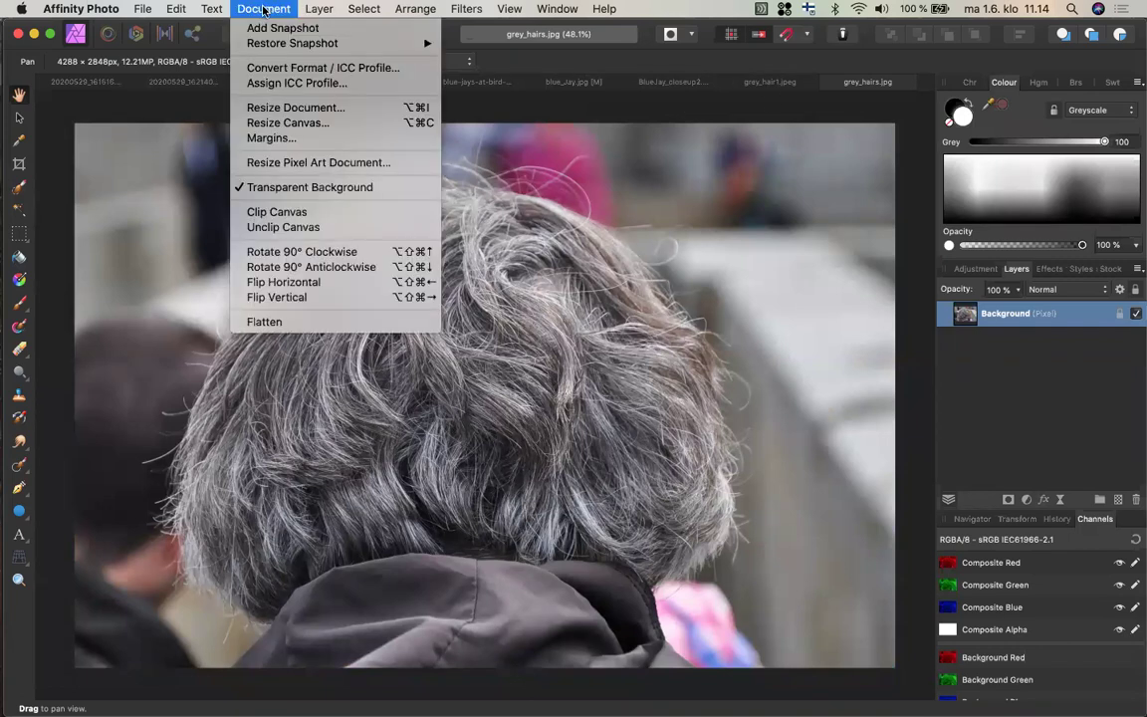
pyautogui.click(267, 107)
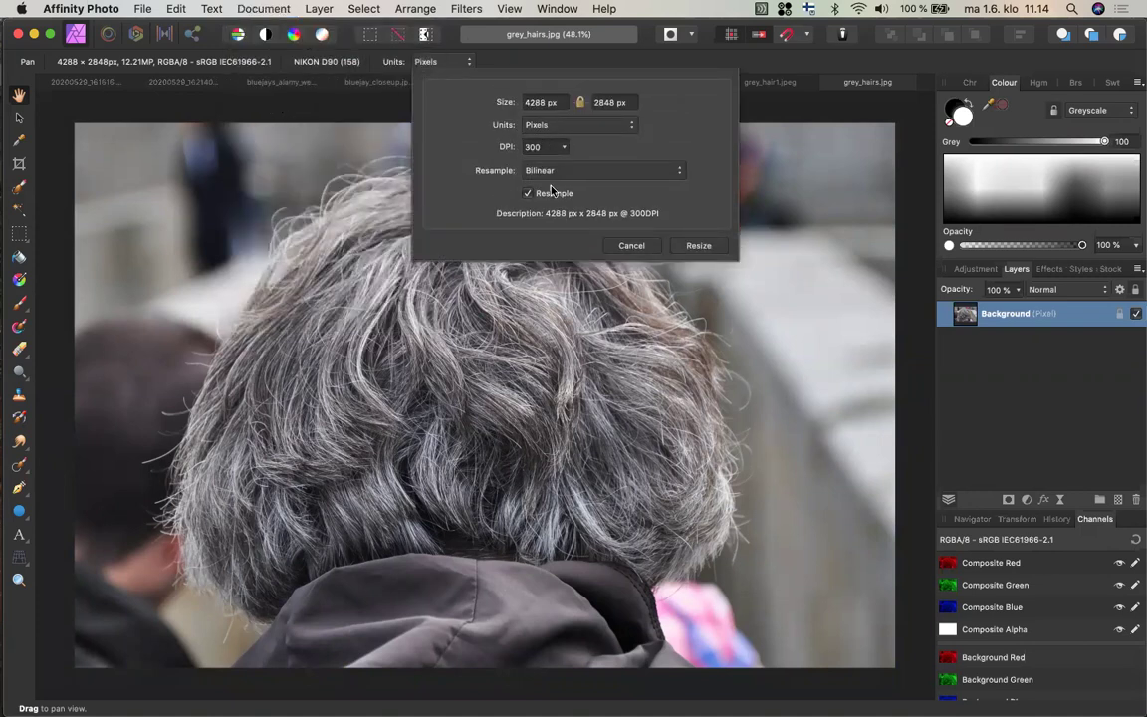
pyautogui.click(631, 246)
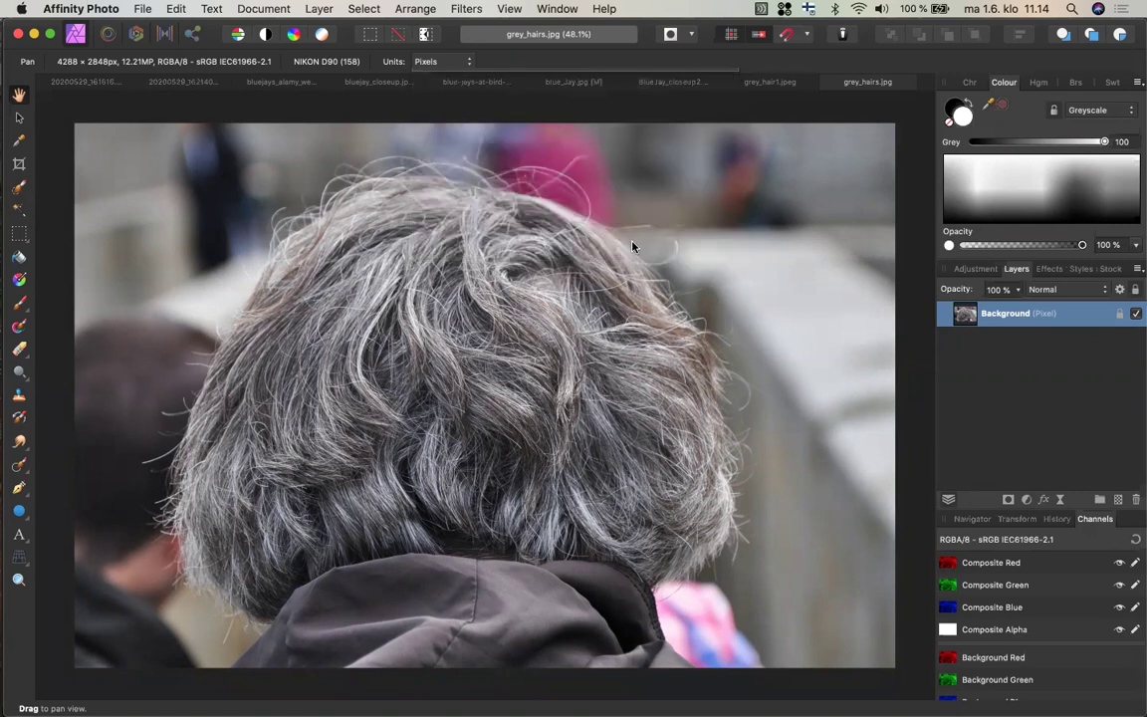
# Close the small 275 × 183 grey_hair1.jpeg document, leaving grey_hairs.jpg open
pyautogui.click(763, 82)
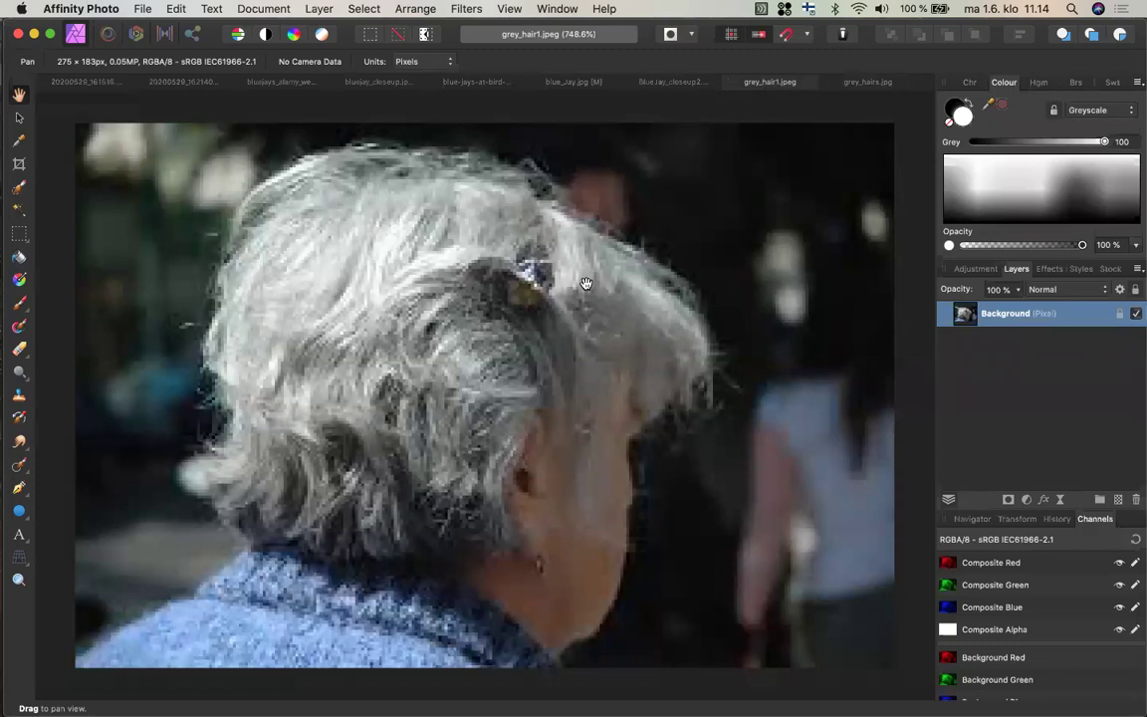
pyautogui.press('super+w')
pyautogui.moveTo(5, 334)
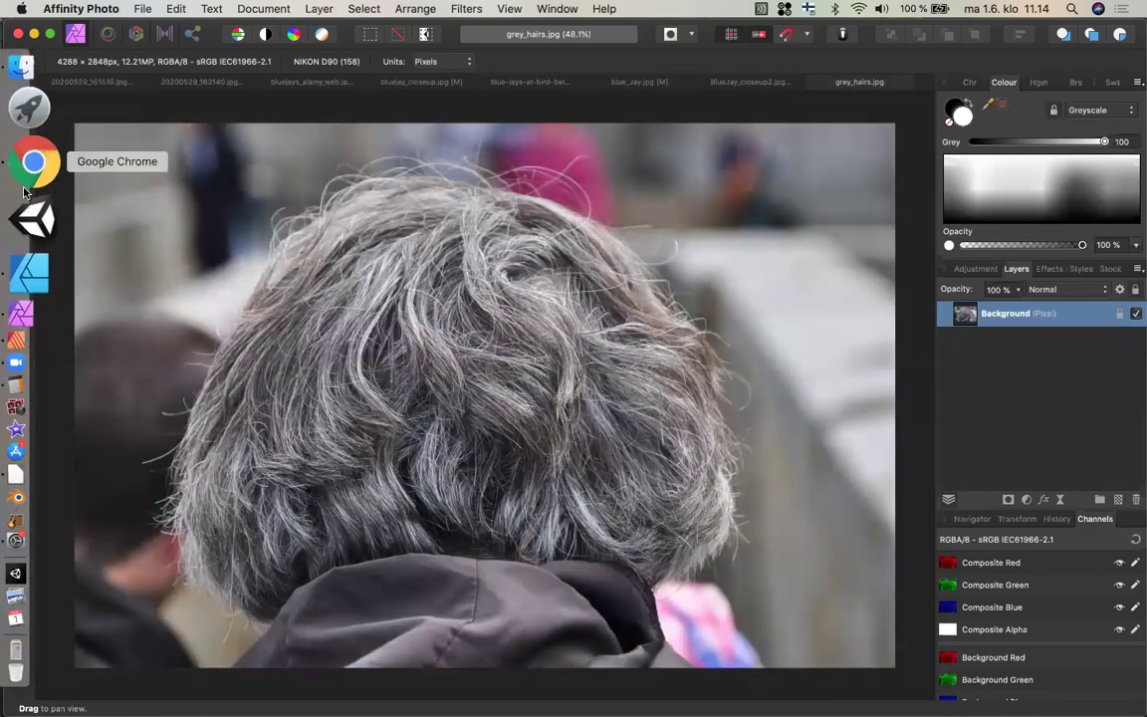
# Close the raw image tab and try Original Size download, dismissing the log-in prompt
pyautogui.click(30, 165)
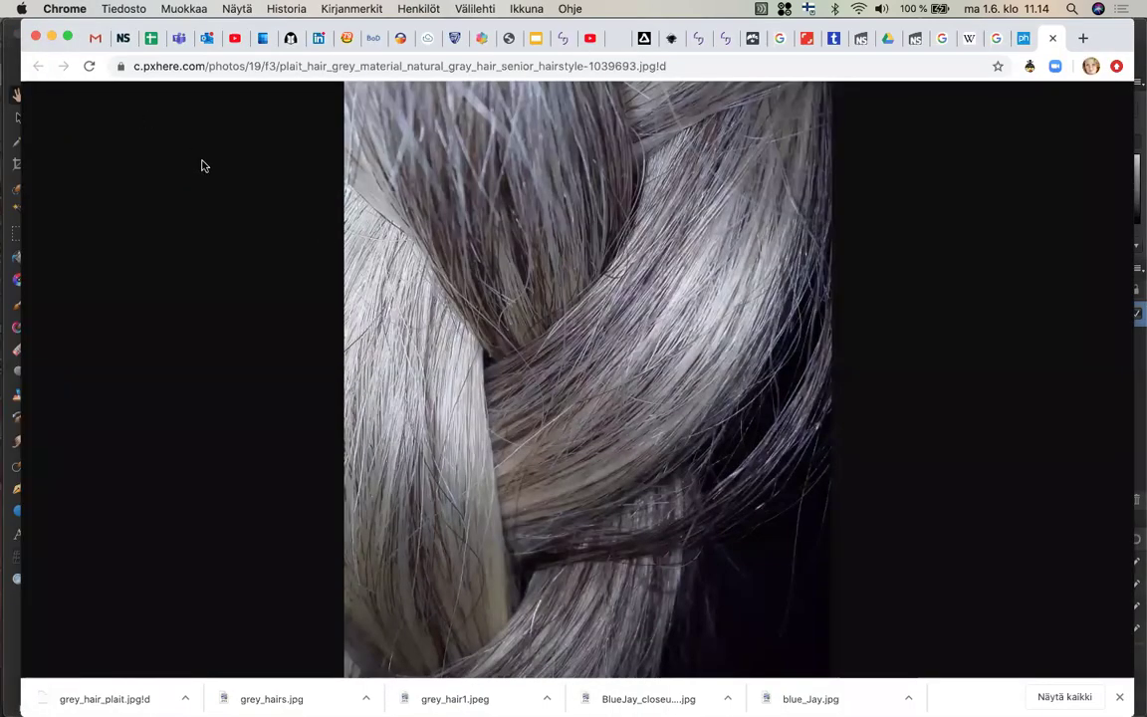
pyautogui.press('super+w')
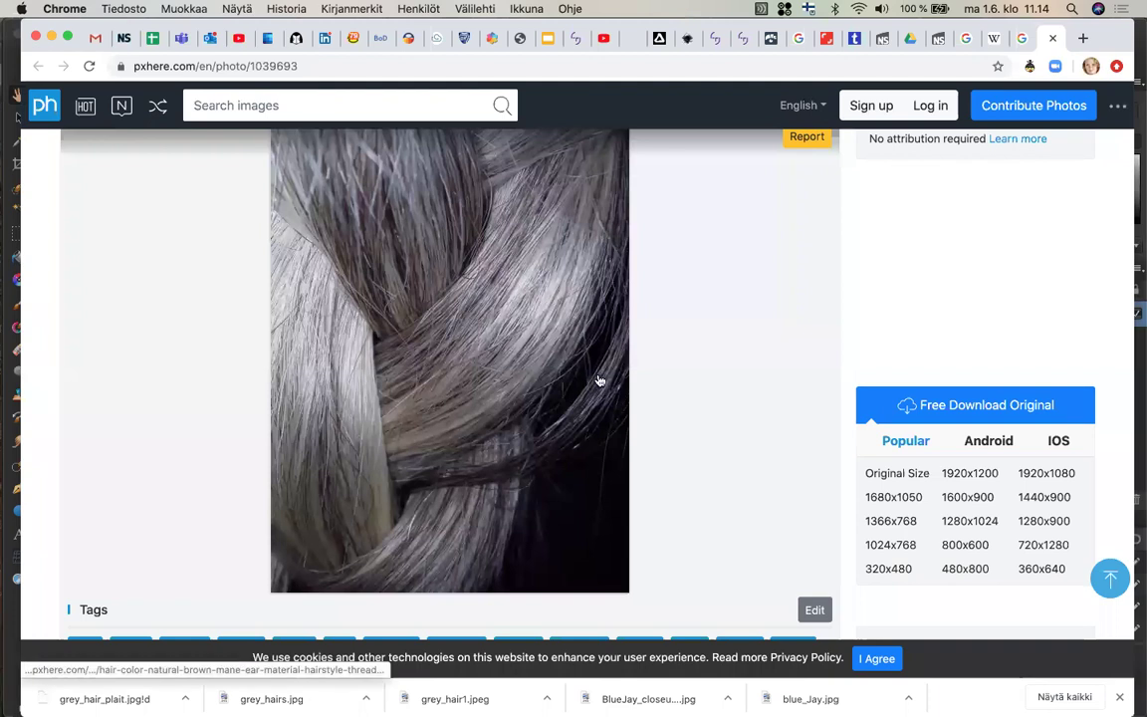
pyautogui.click(904, 476)
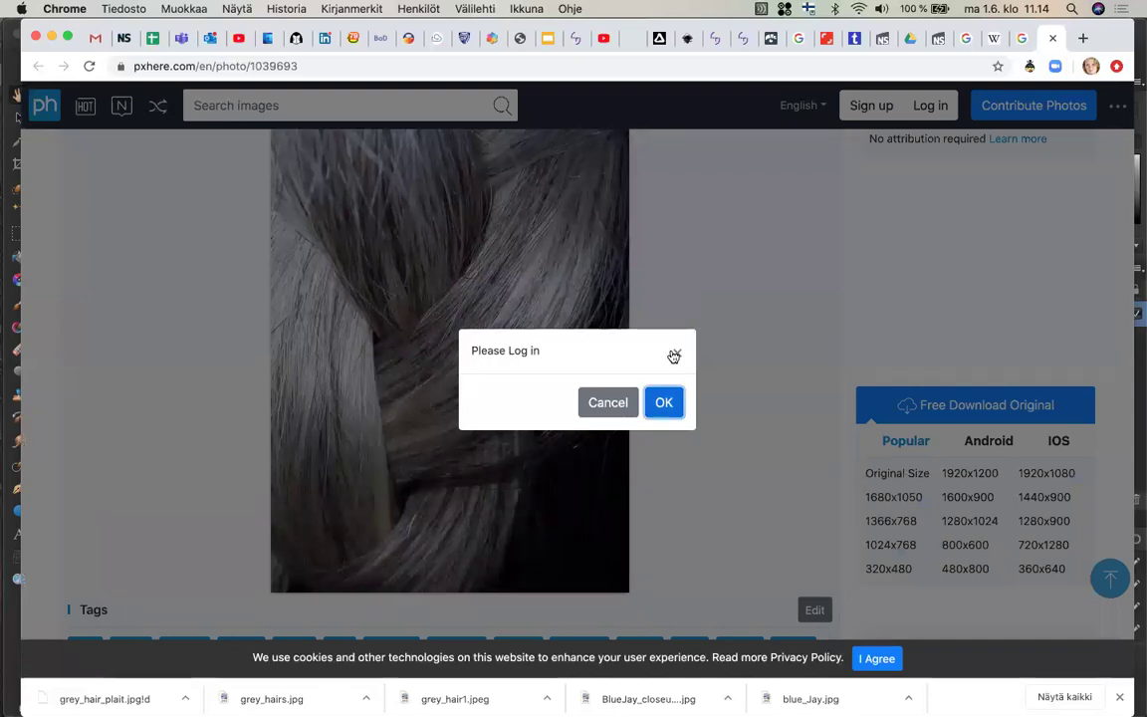
pyautogui.click(675, 353)
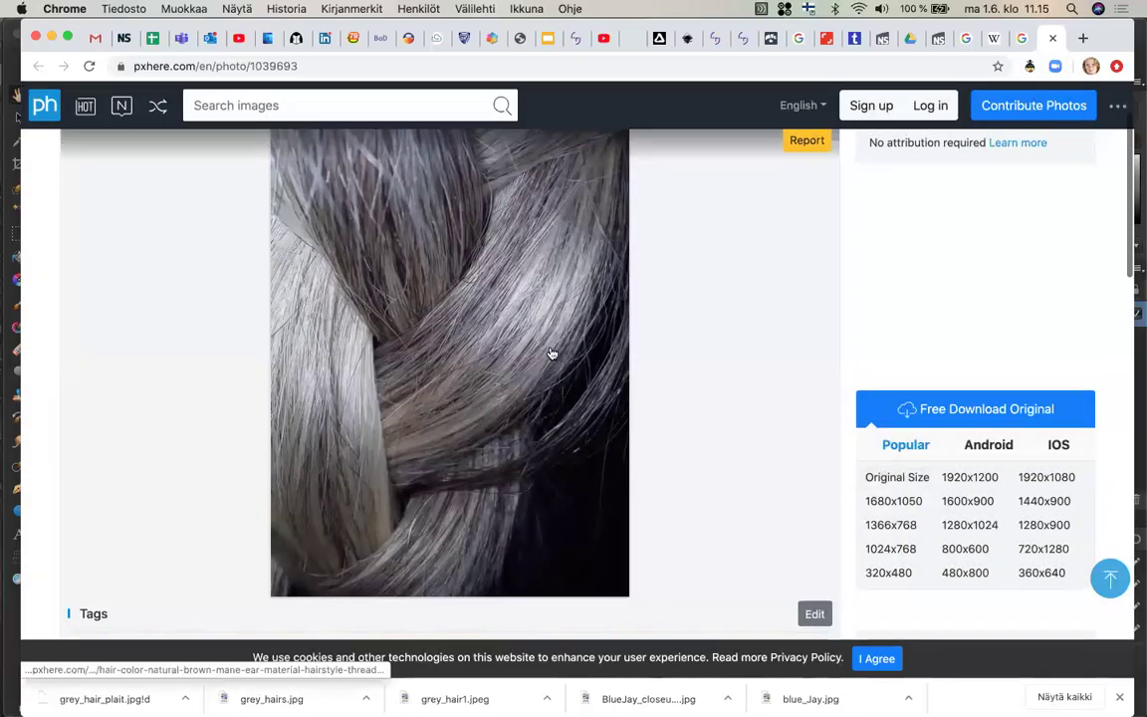
pyautogui.scroll(2, 550, 354)
pyautogui.scroll(-1, 546, 354)
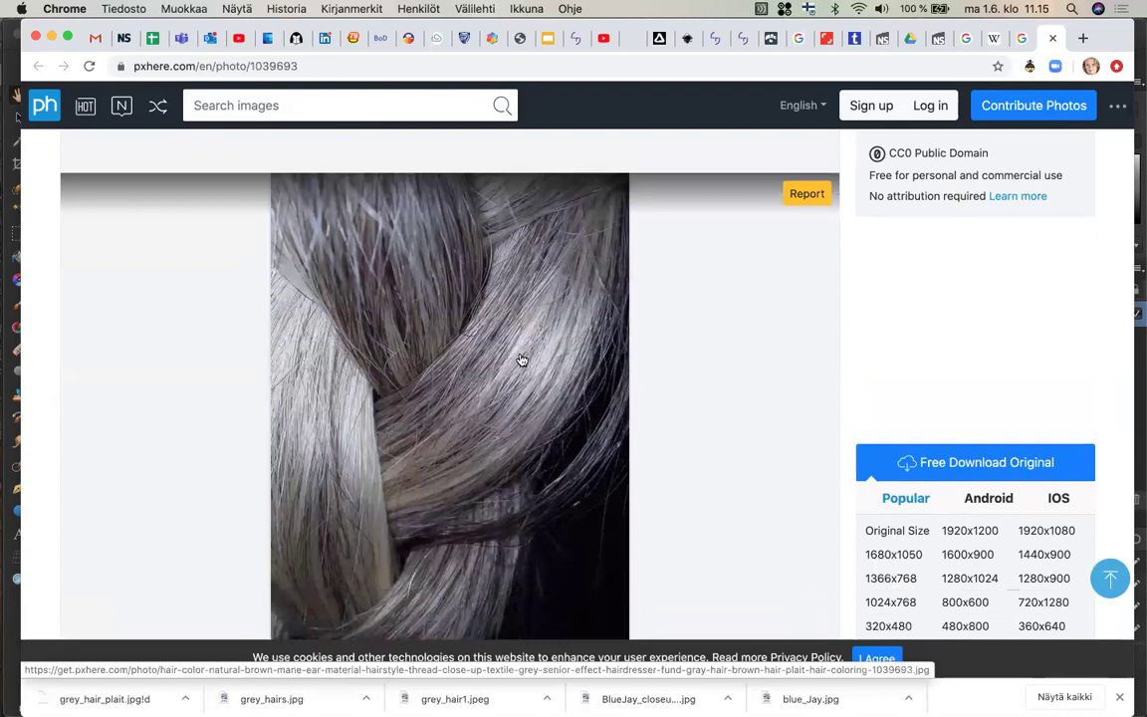
# Cancel the Save Image As attempt and open the braided hair photo in a new tab
pyautogui.rightClick(519, 357)
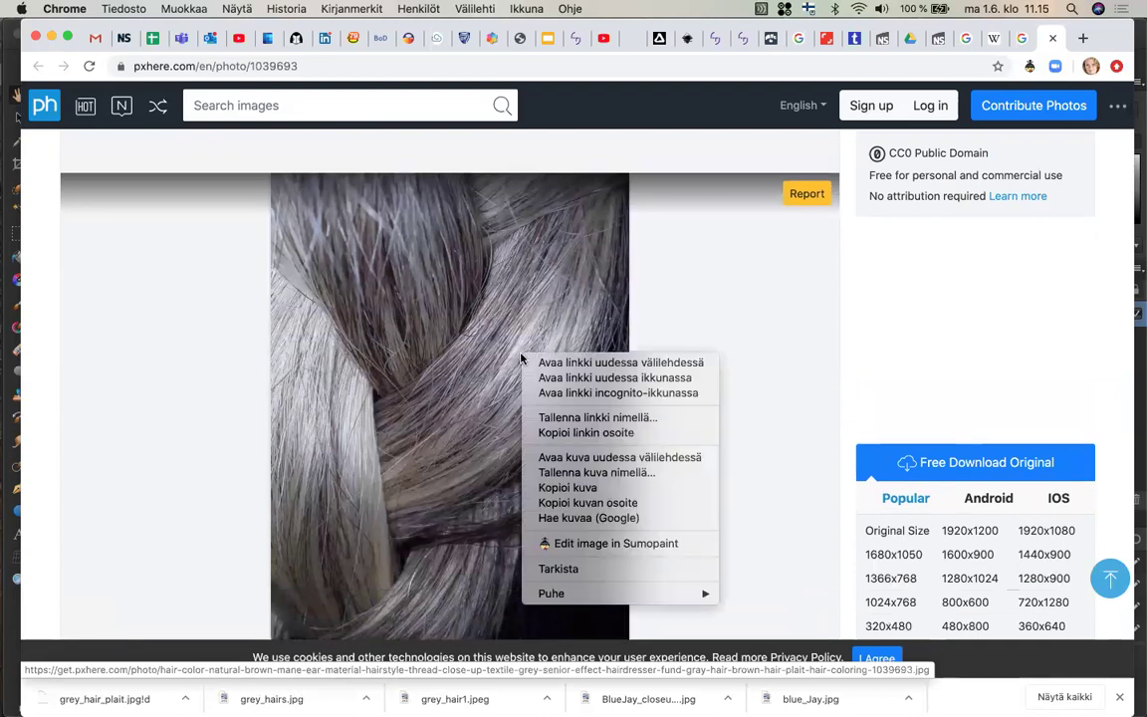
pyautogui.click(557, 474)
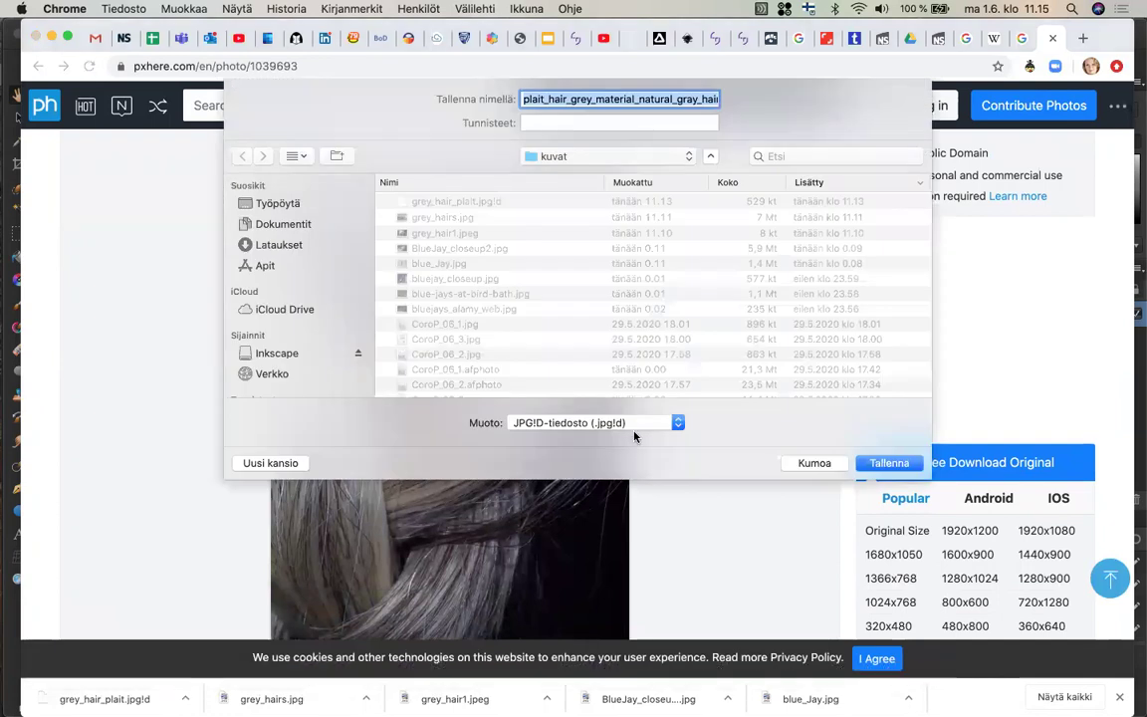
pyautogui.click(673, 423)
pyautogui.click(800, 460)
pyautogui.click(813, 464)
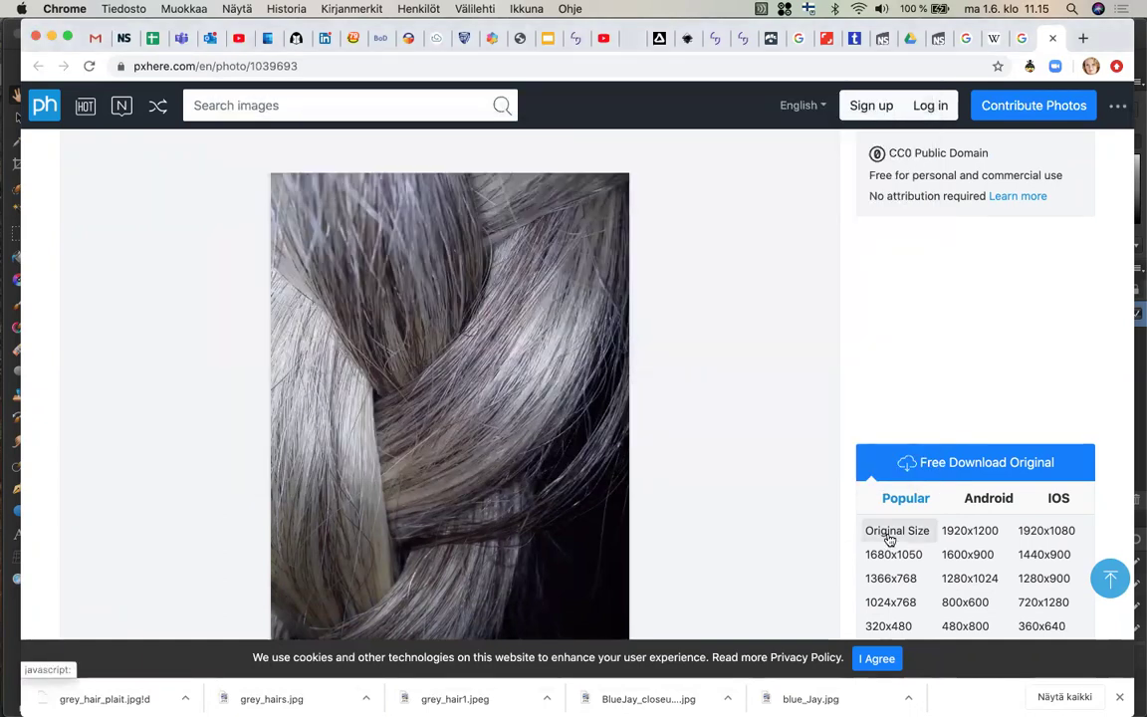
pyautogui.rightClick(457, 483)
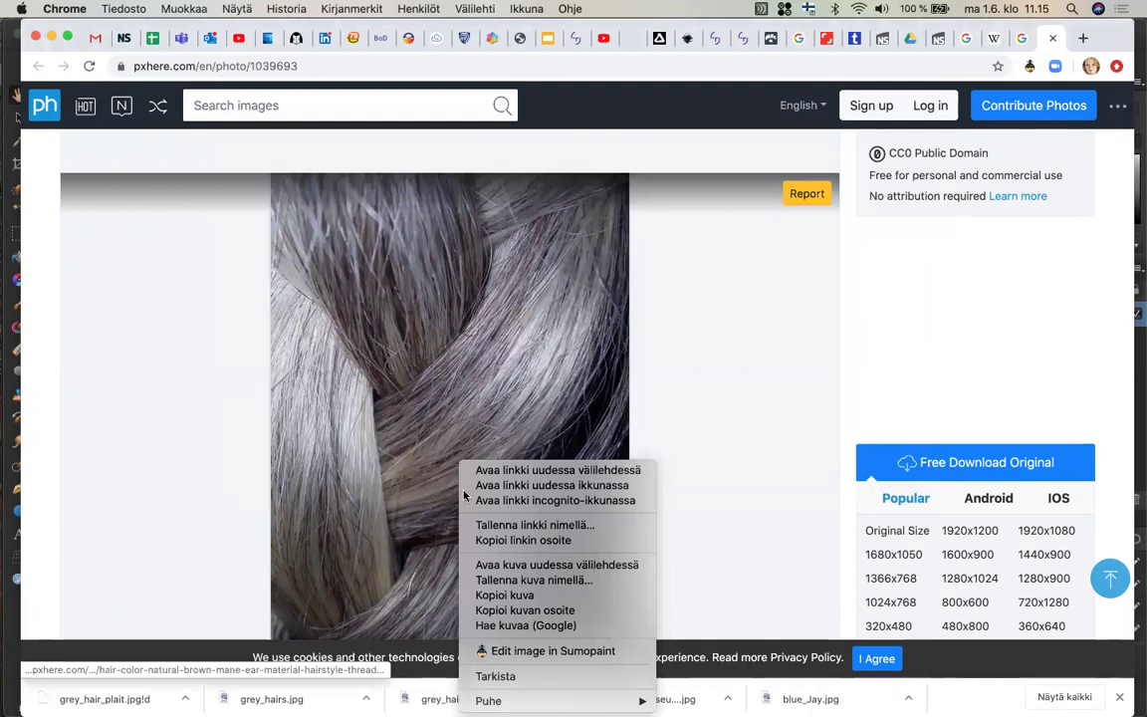
pyautogui.click(515, 570)
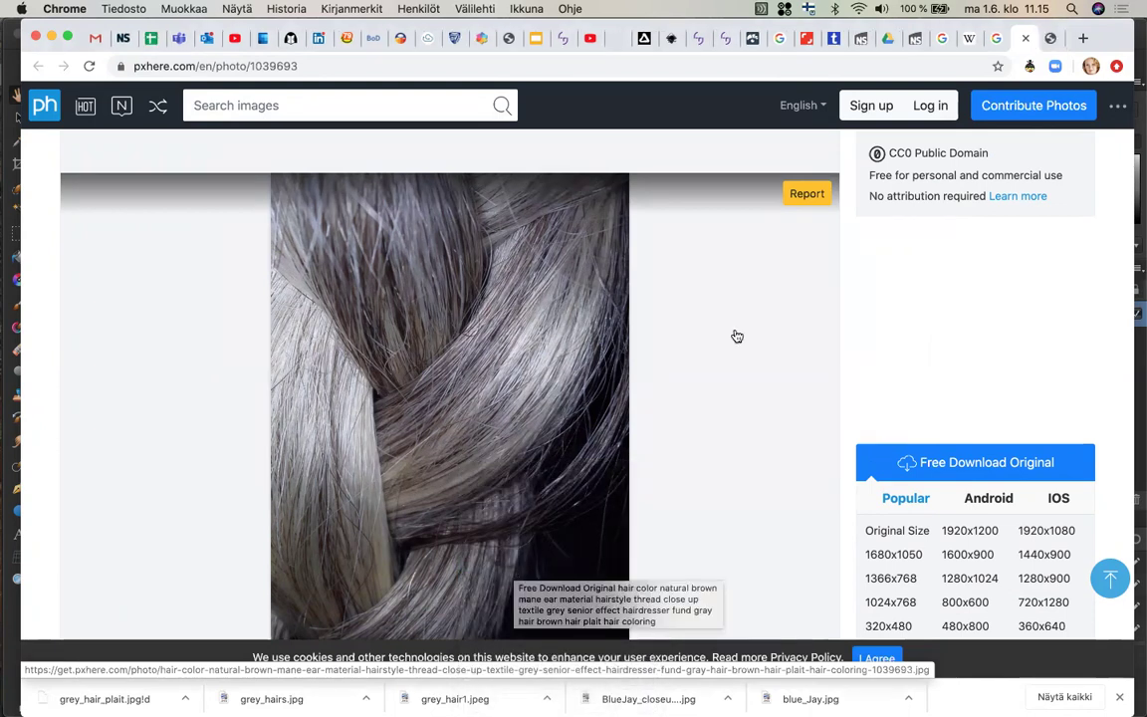
# Zoom in on the full-size plait photo in its own tab
pyautogui.click(1047, 37)
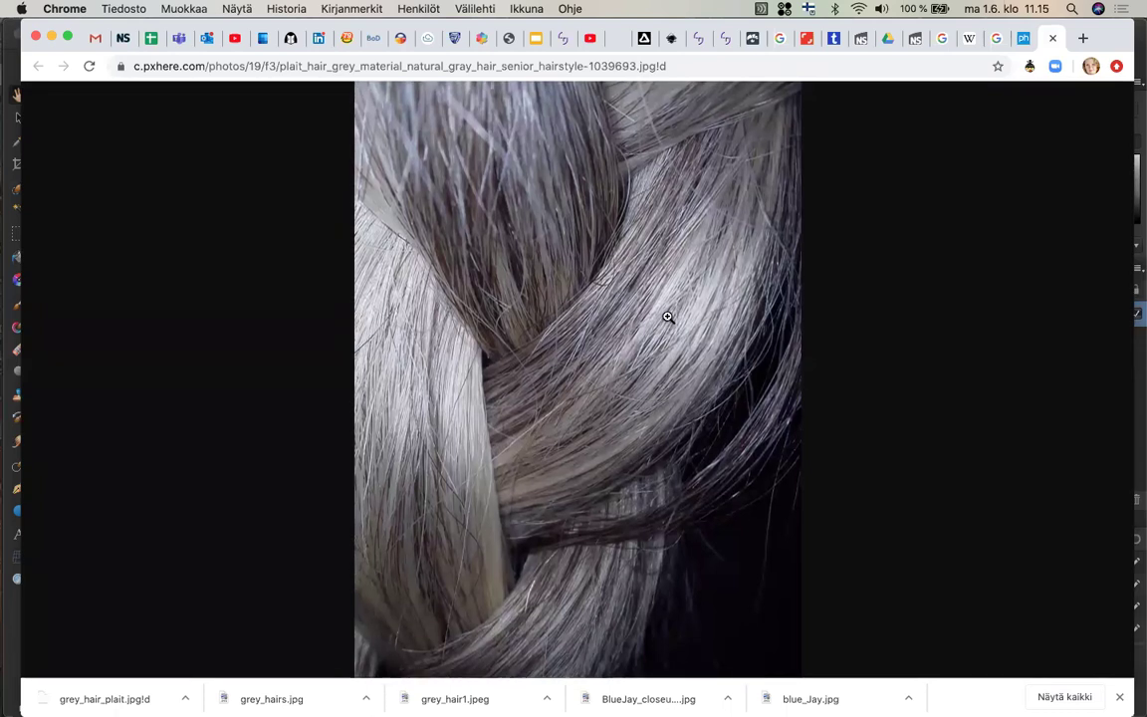
pyautogui.scroll(5, 668, 316)
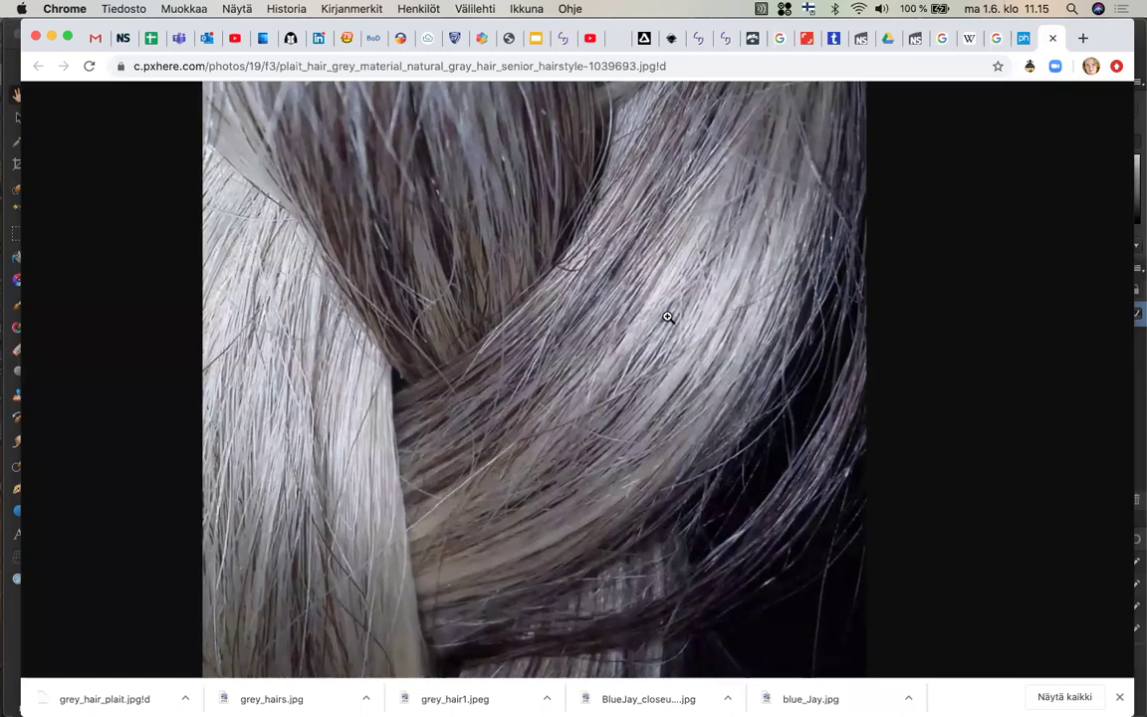
pyautogui.scroll(1, 667, 317)
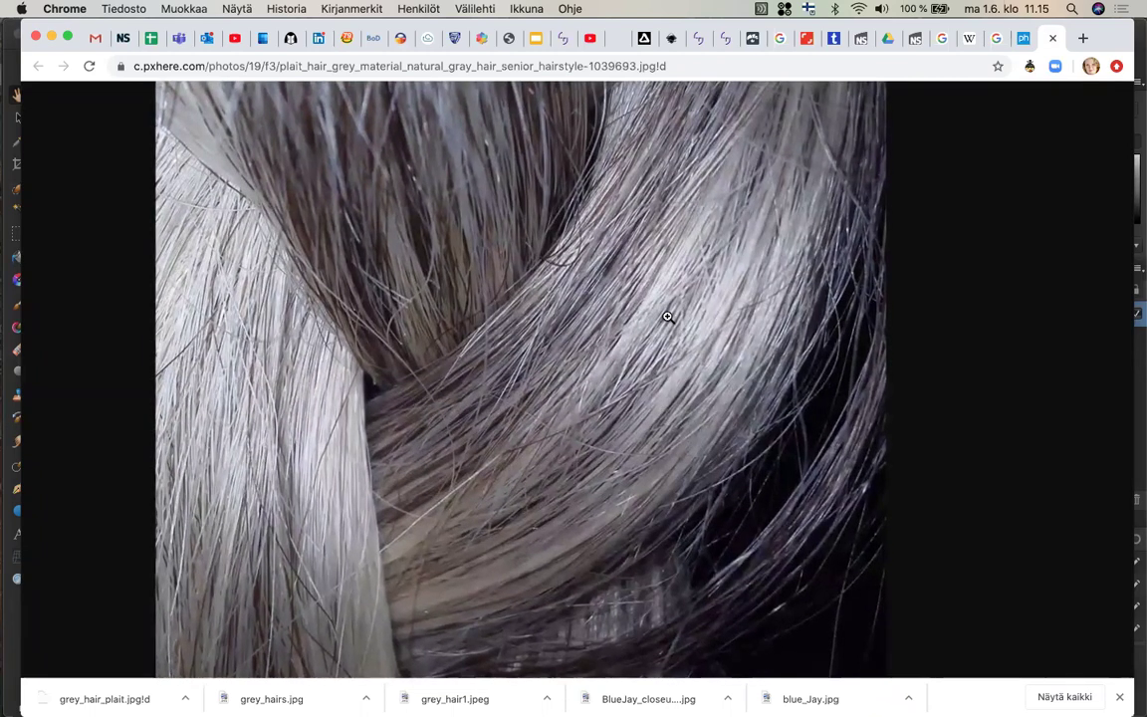
pyautogui.scroll(2, 668, 317)
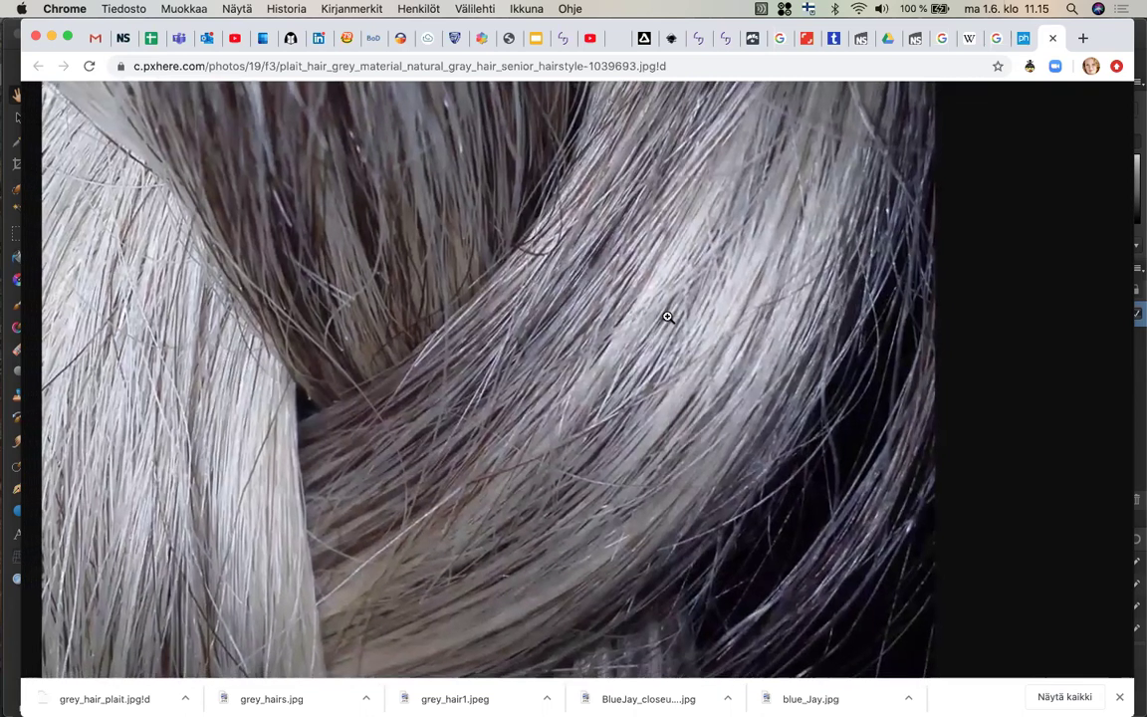
pyautogui.scroll(-3, 668, 317)
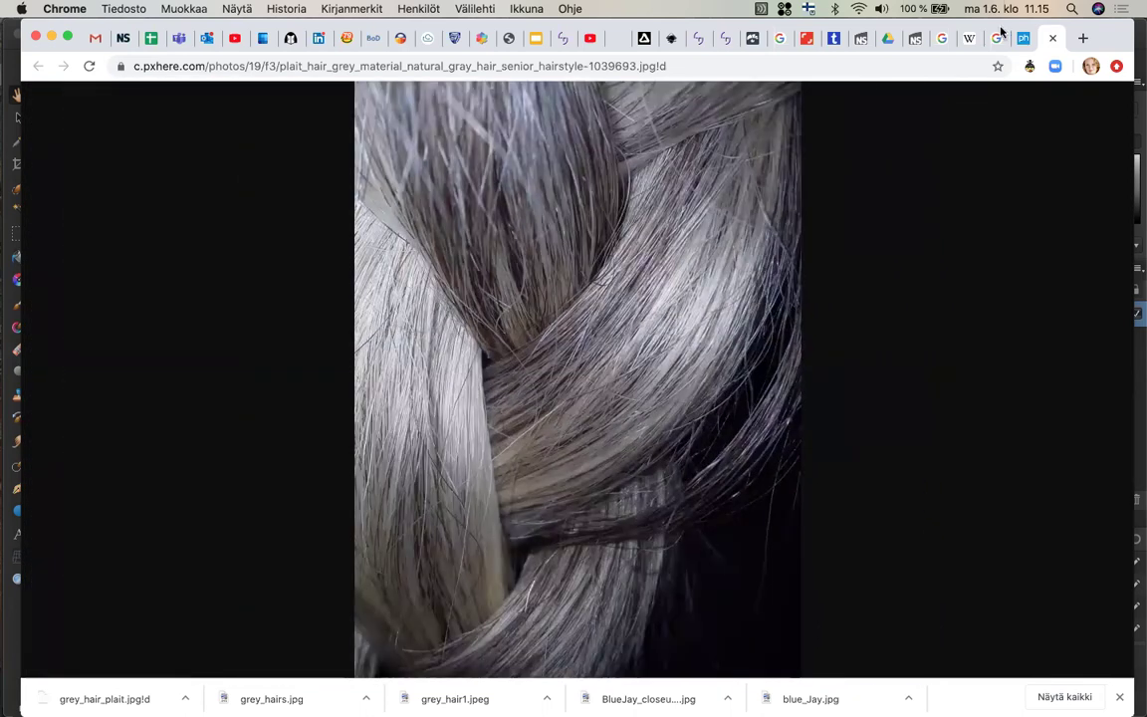
# Scroll through the photo's details on its PxHere page
pyautogui.click(1024, 38)
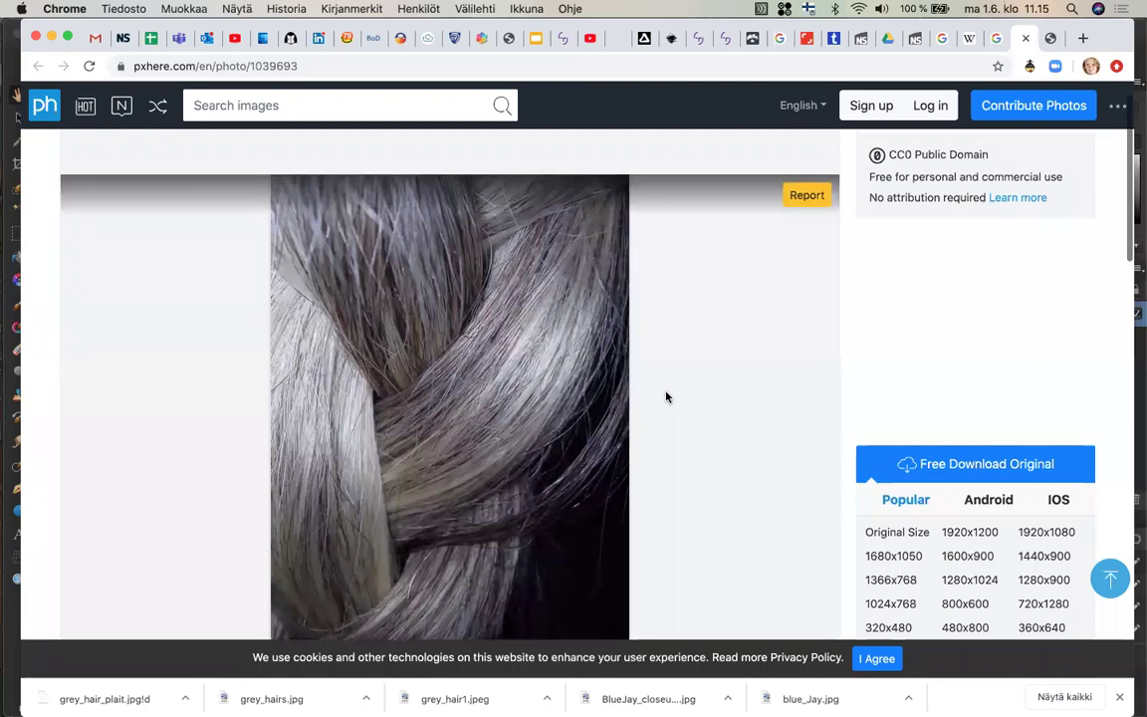
pyautogui.scroll(-5, 666, 397)
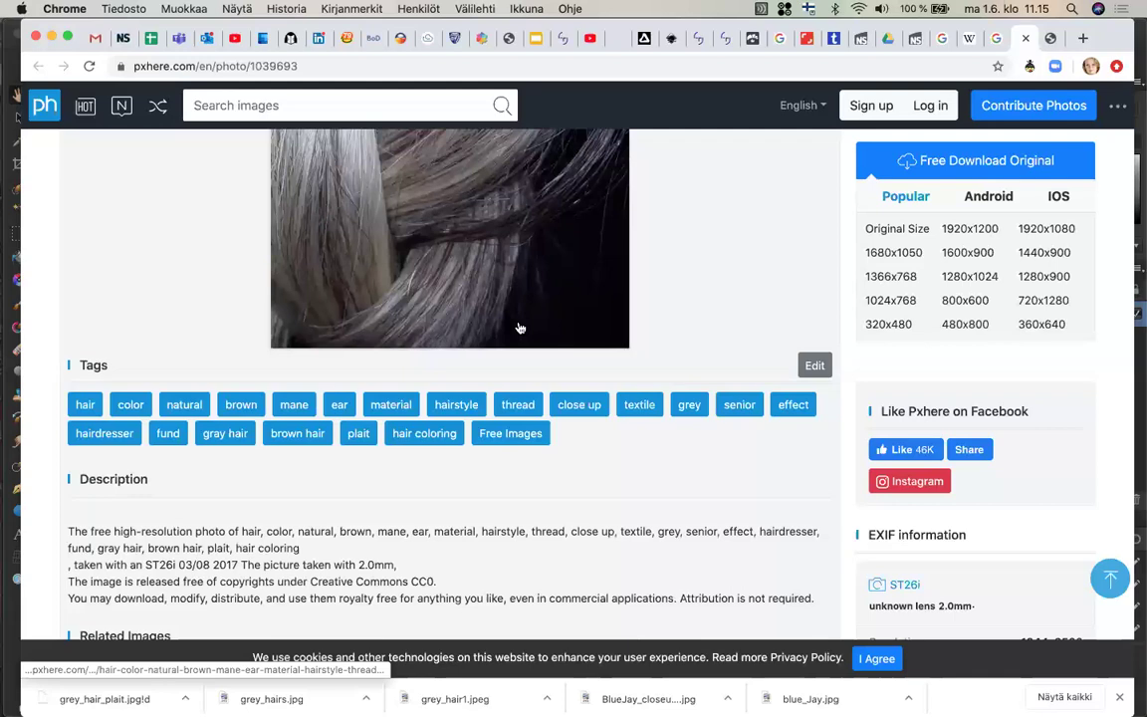
pyautogui.scroll(-5, 519, 328)
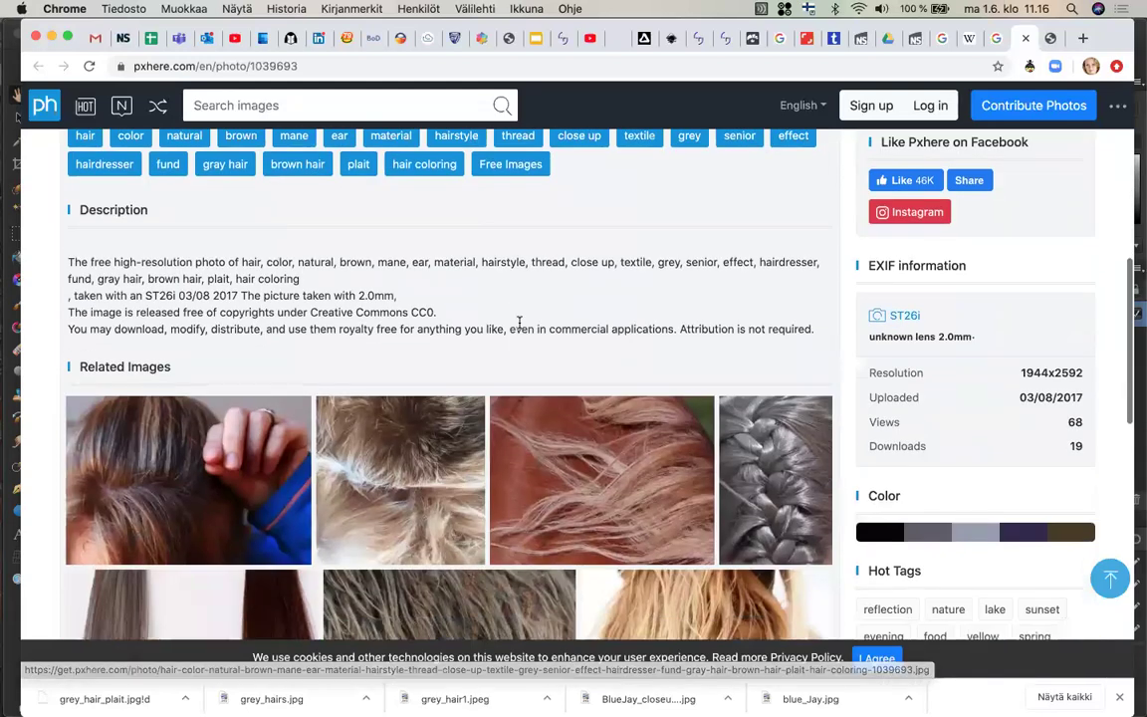
pyautogui.scroll(-4, 519, 326)
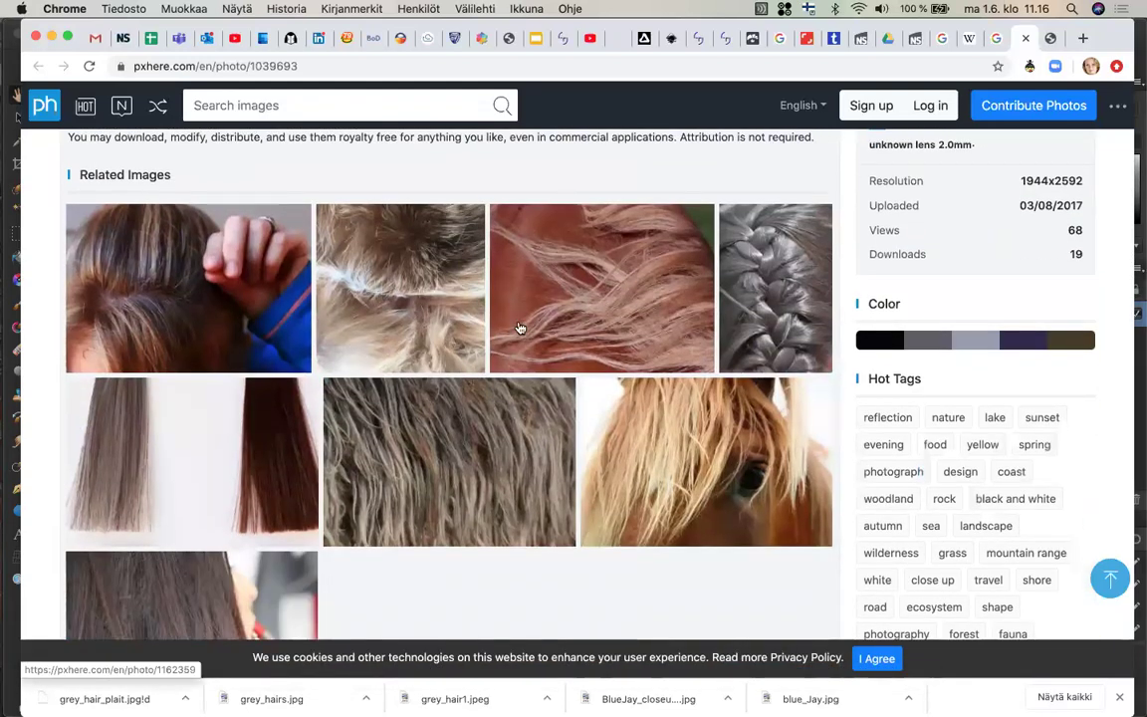
pyautogui.scroll(10, 518, 328)
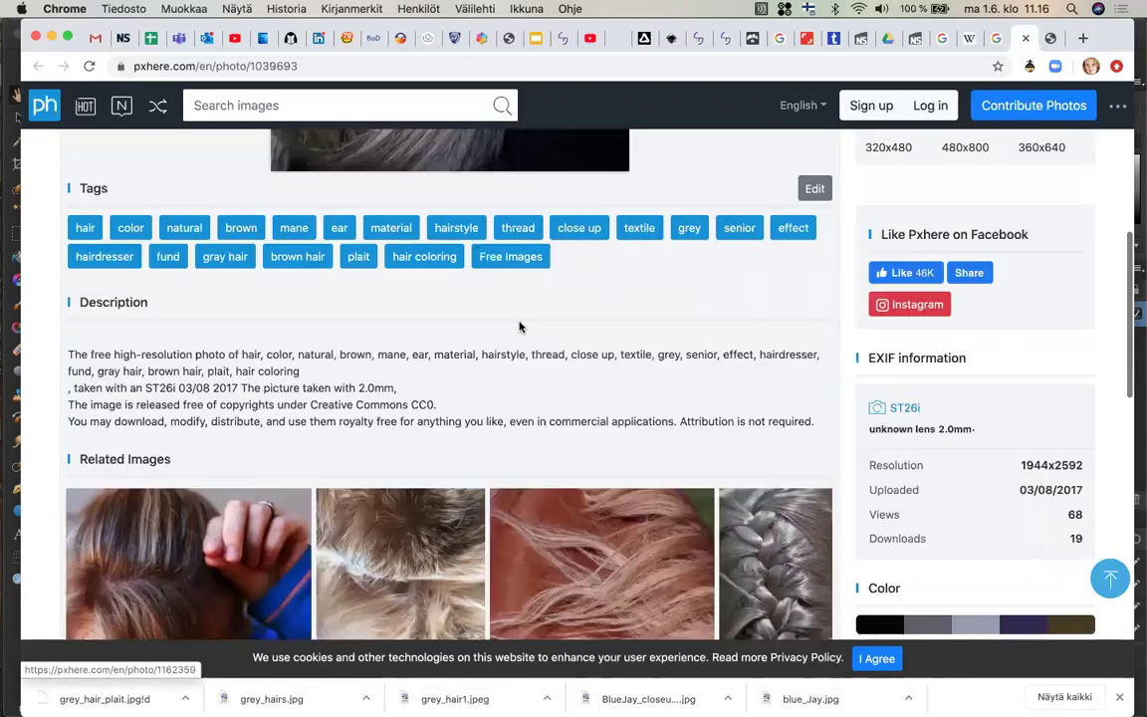
pyautogui.scroll(8, 519, 327)
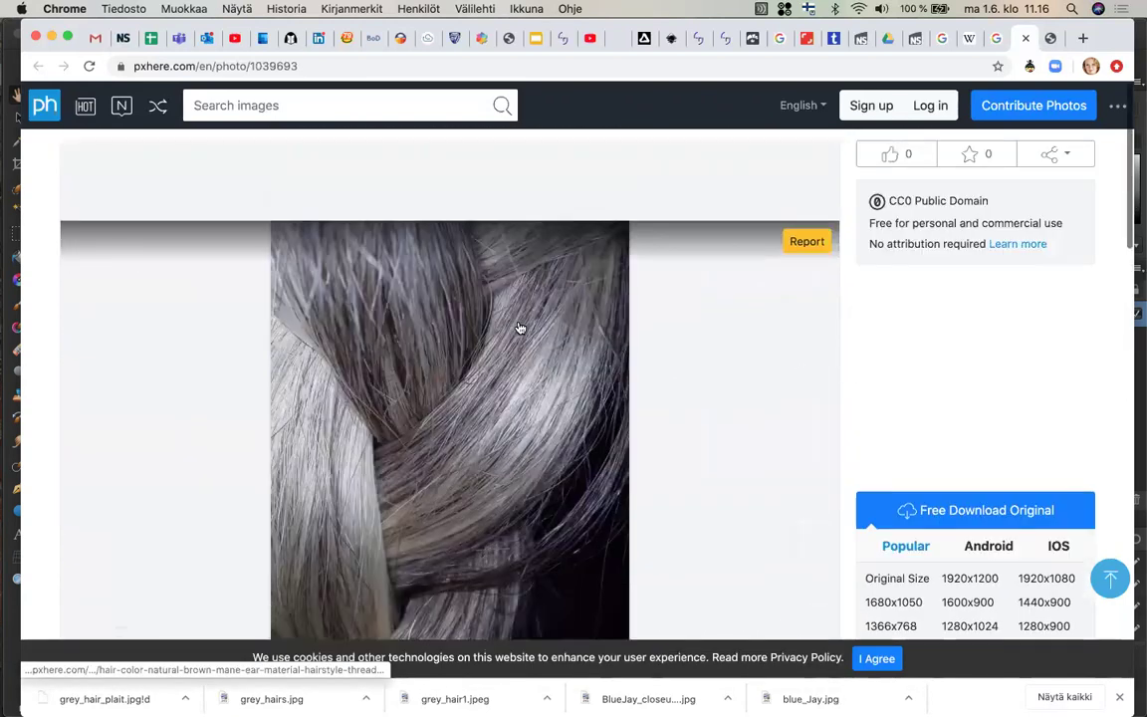
# Return to the Google Images grey hair results and preview the back-of-head result
pyautogui.click(995, 37)
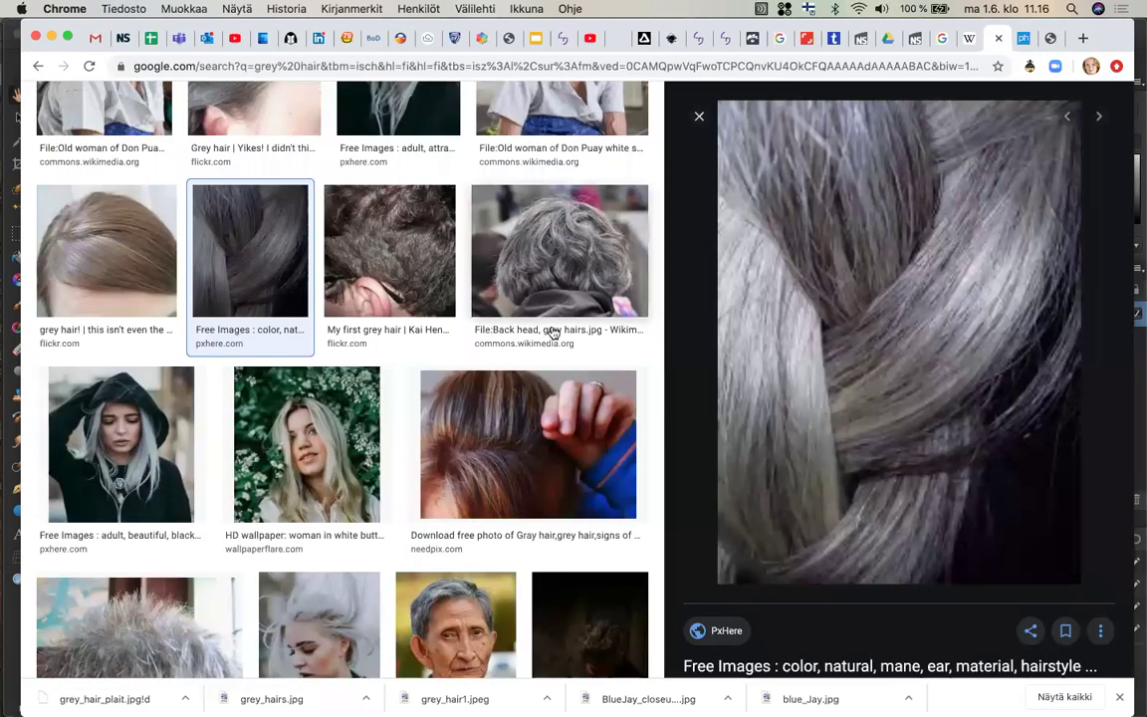
pyautogui.click(526, 271)
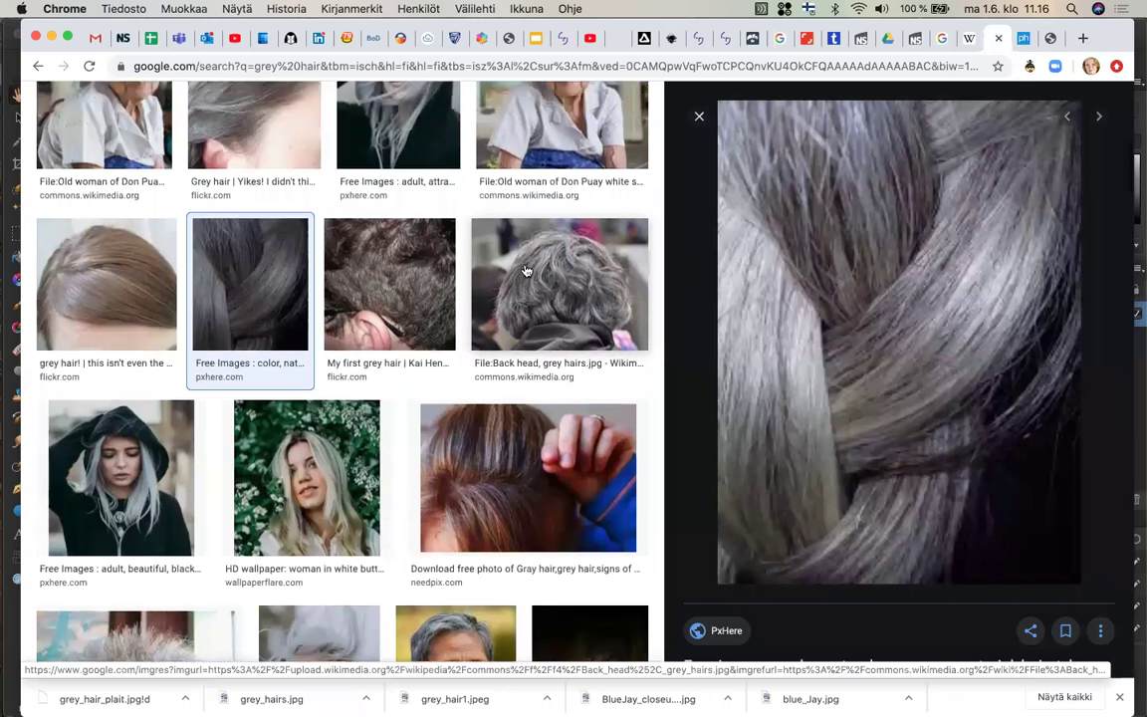
pyautogui.scroll(2, 525, 271)
pyautogui.scroll(3, 525, 271)
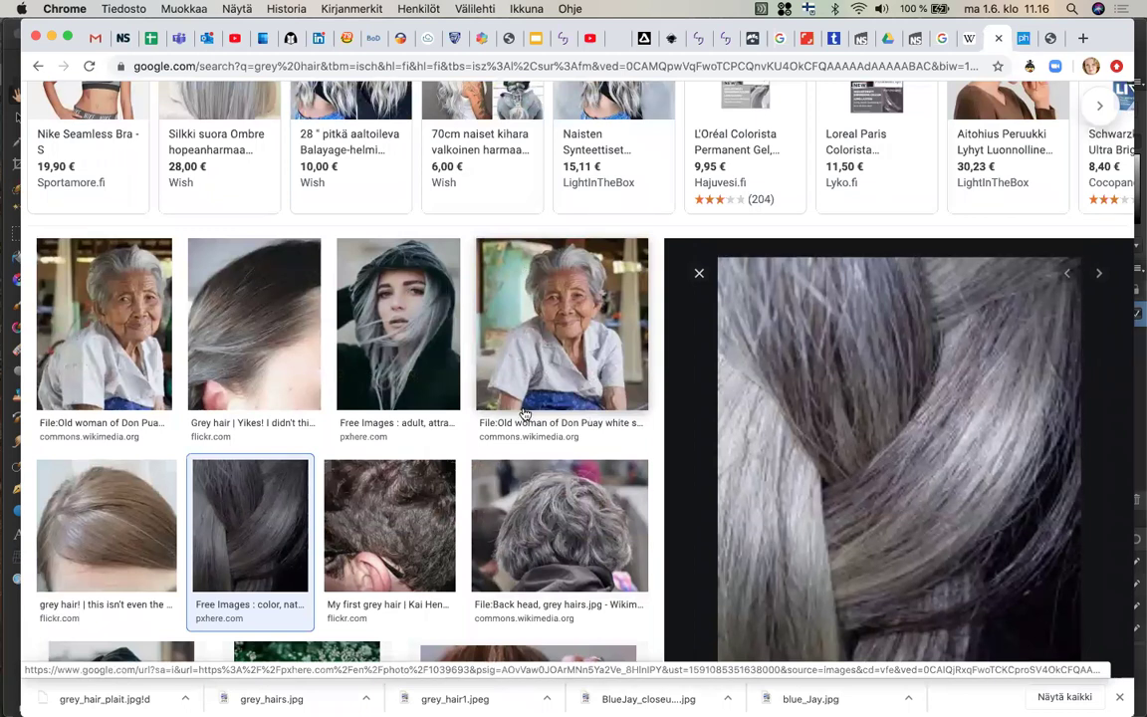
pyautogui.moveTo(5, 246)
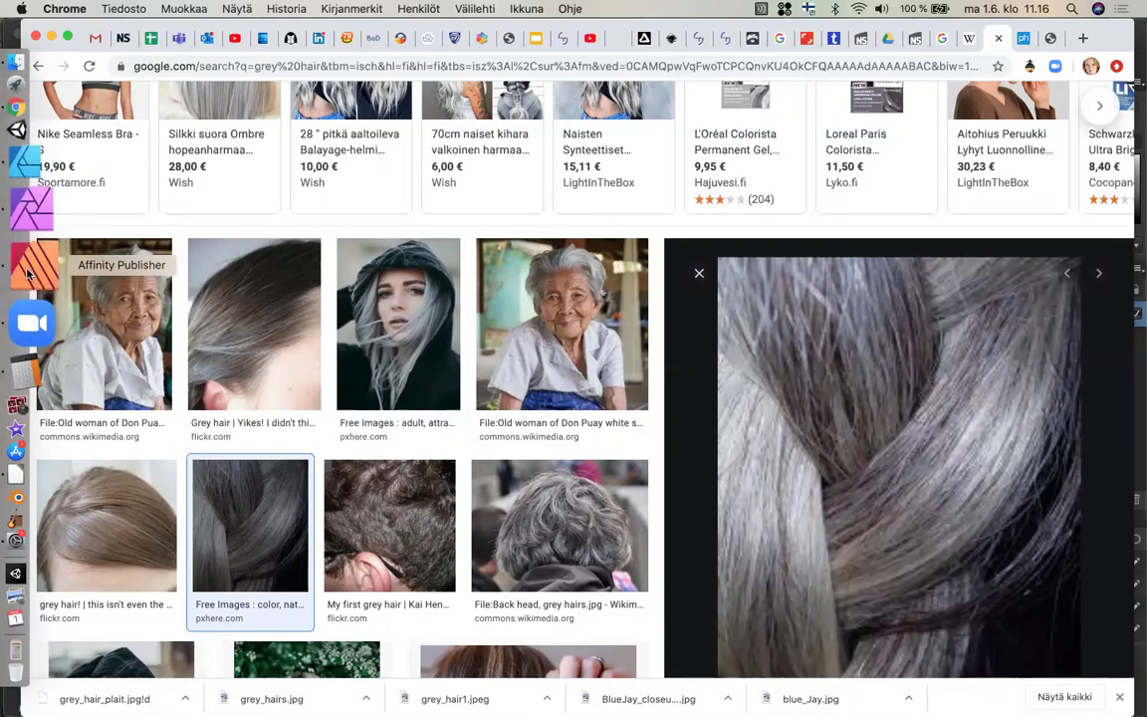
# In Affinity Publisher, use File > Place to pick grey_hairs.jpg from the kuvat folder
pyautogui.click(28, 275)
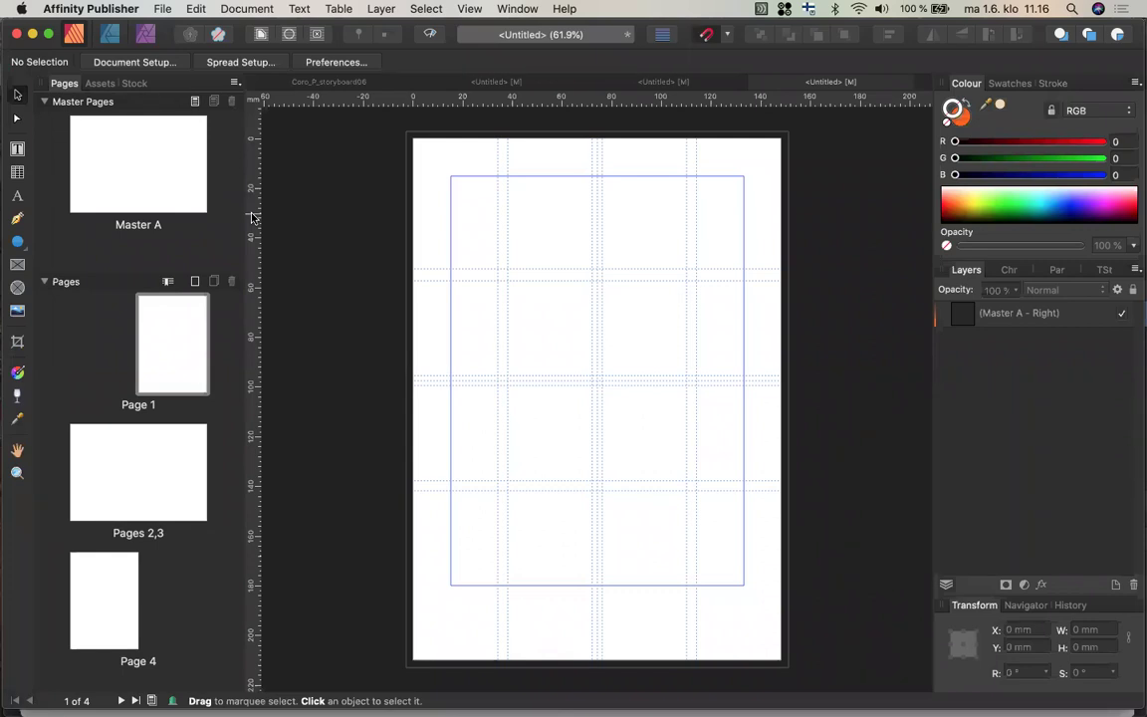
pyautogui.click(163, 9)
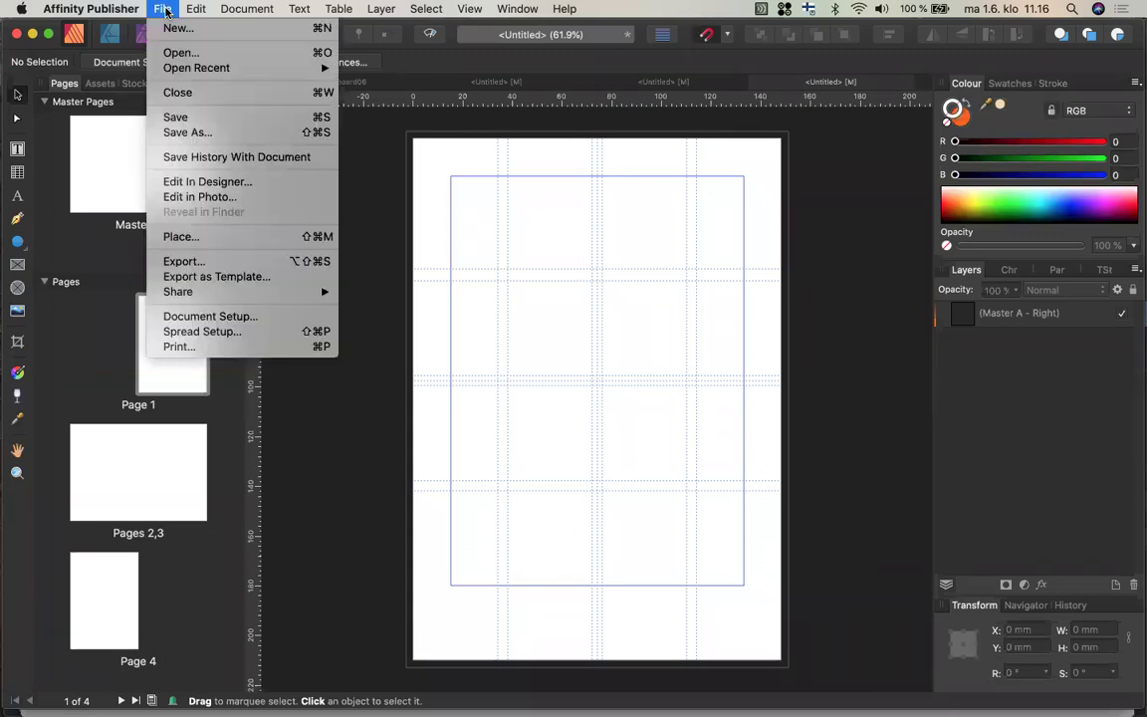
pyautogui.click(180, 237)
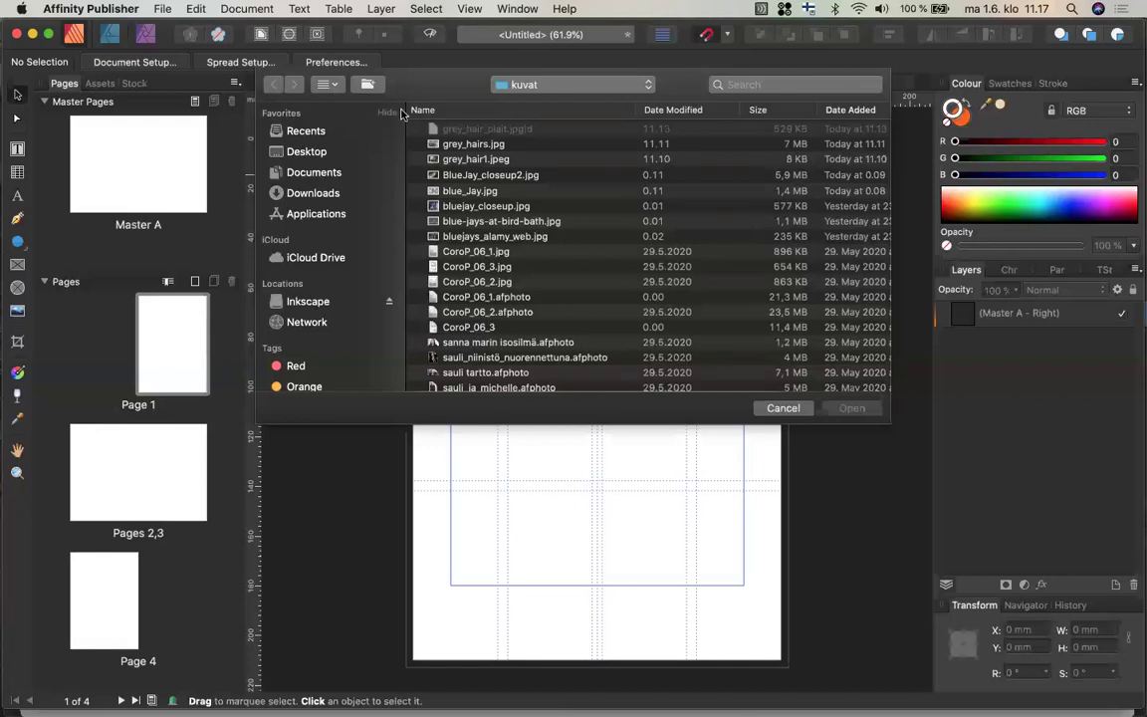
pyautogui.click(450, 145)
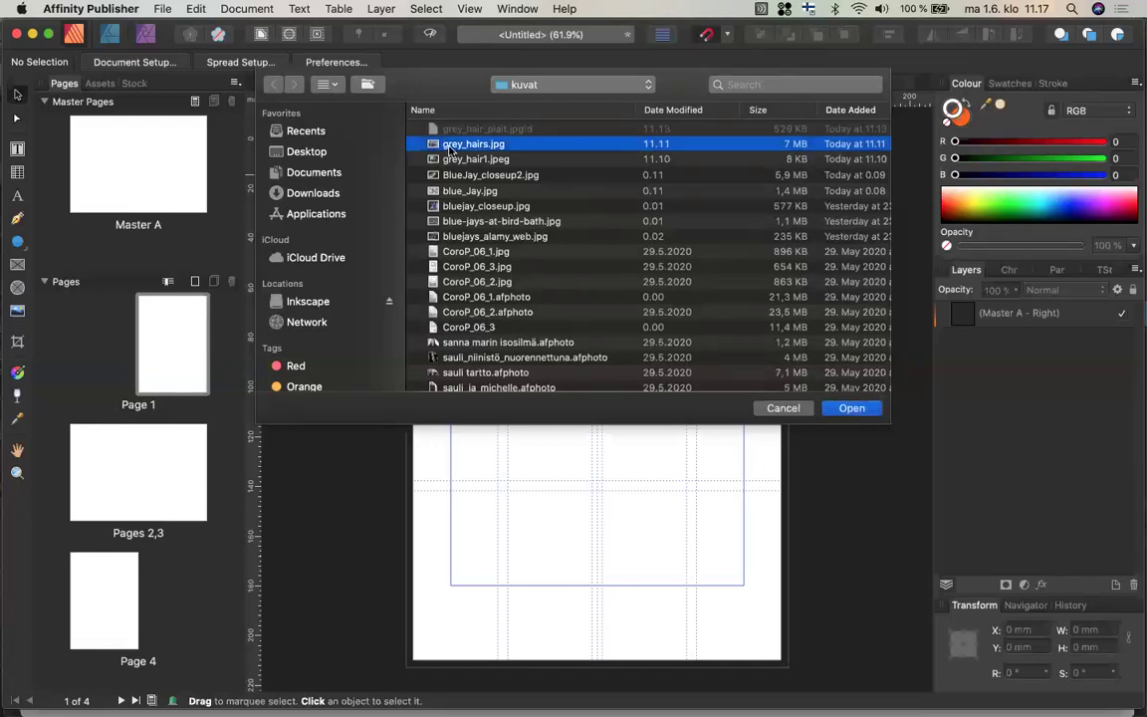
pyautogui.doubleClick(450, 146)
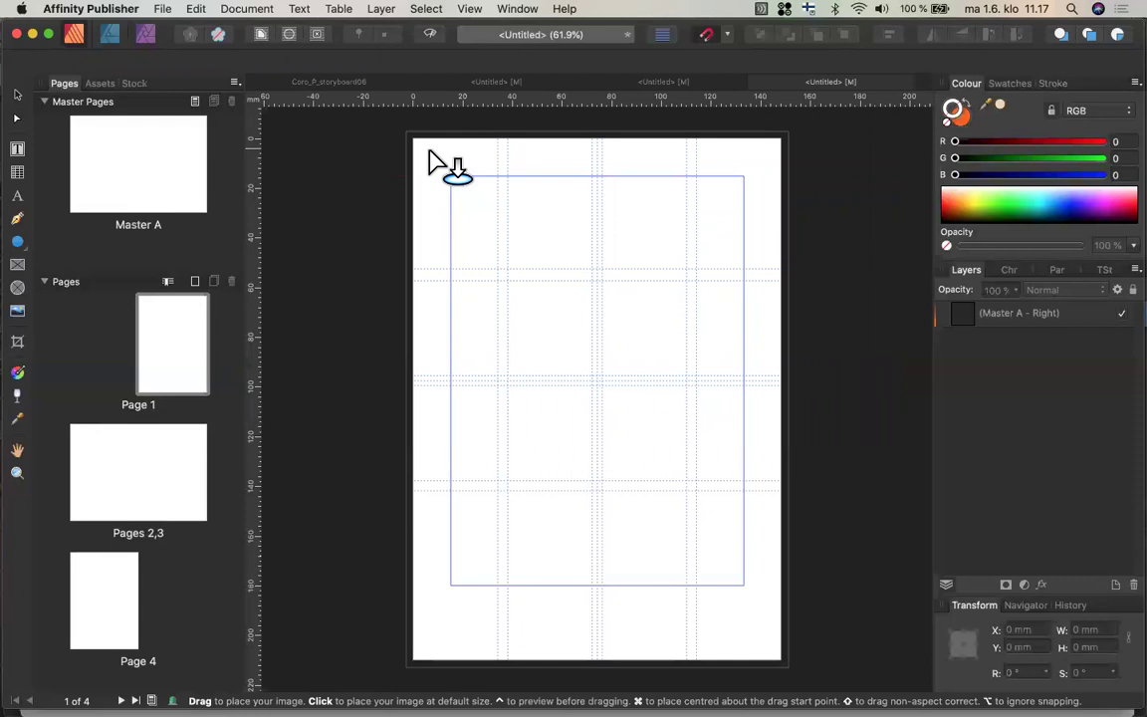
# Place grey_hairs.jpg on page 1, move it down, then cut it to the clipboard
pyautogui.click(427, 152)
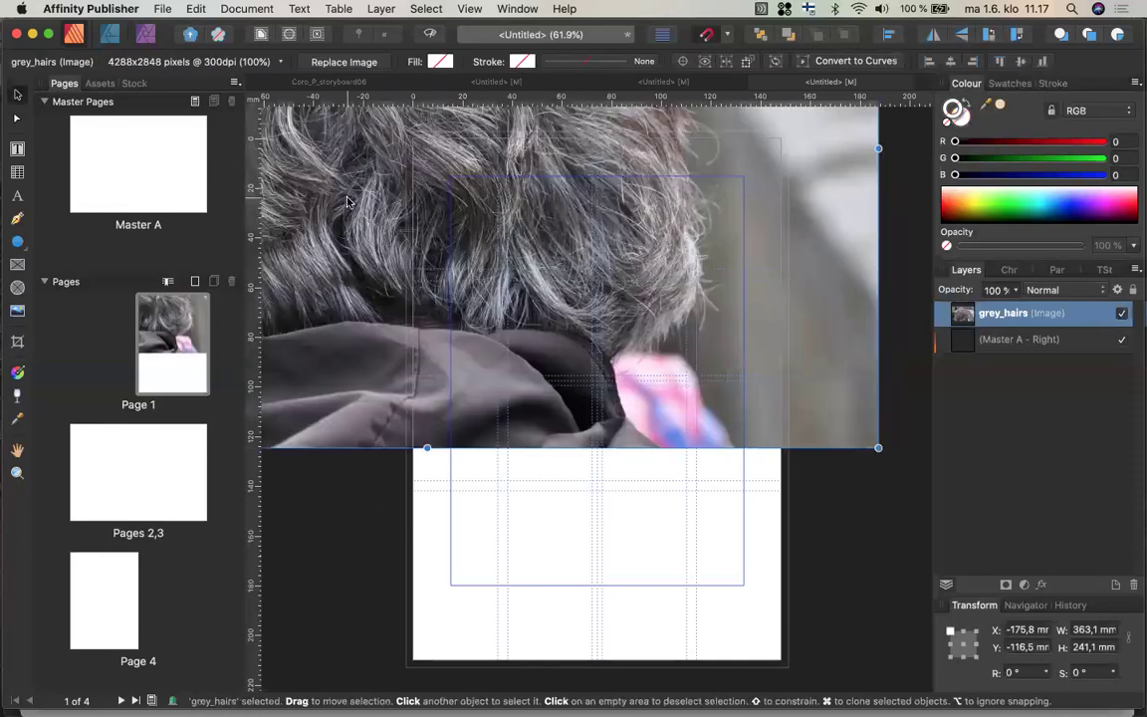
pyautogui.moveTo(347, 207); pyautogui.dragTo(281, 423)
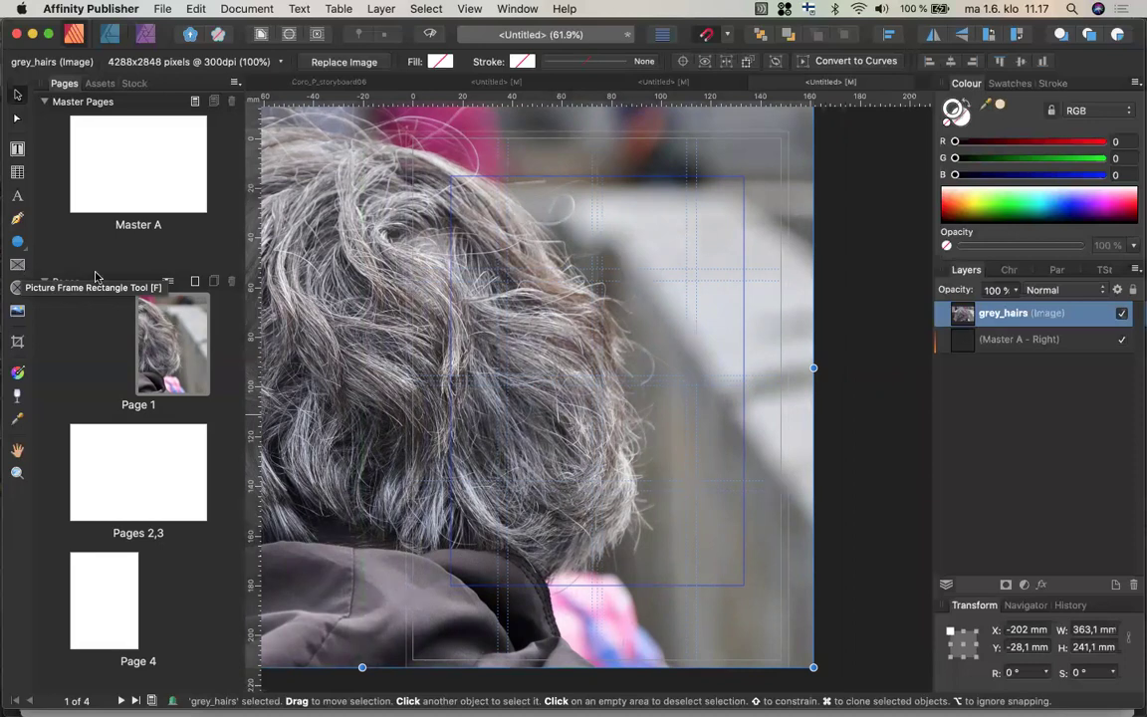
pyautogui.click(201, 10)
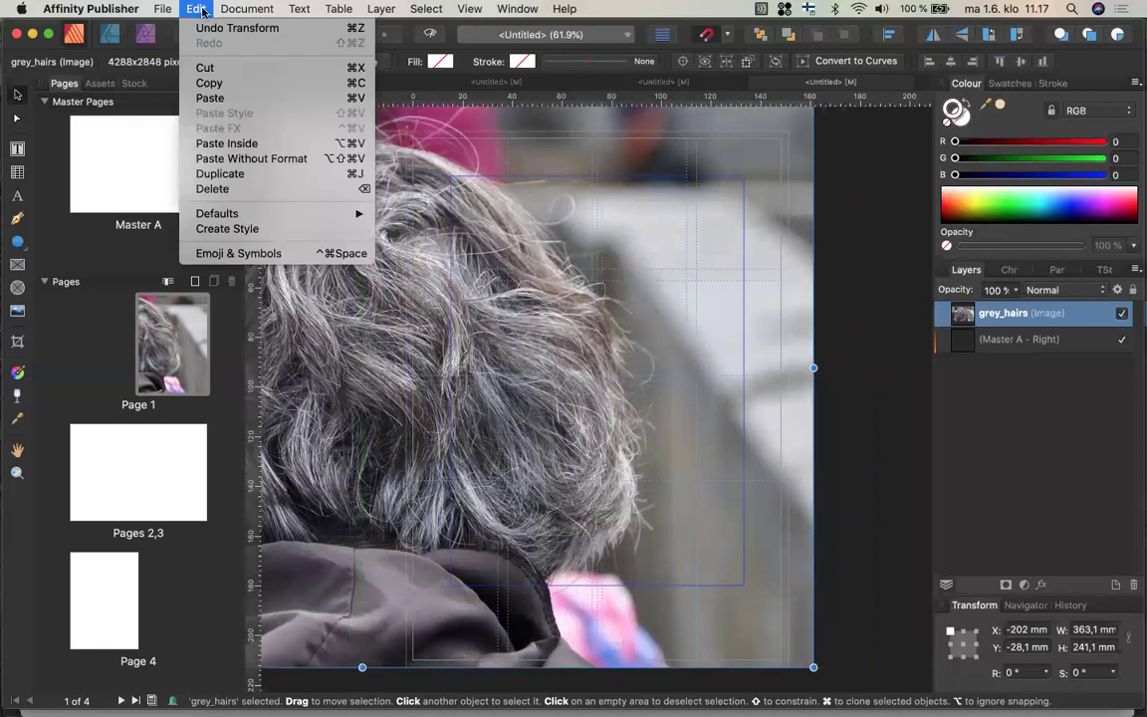
pyautogui.click(209, 68)
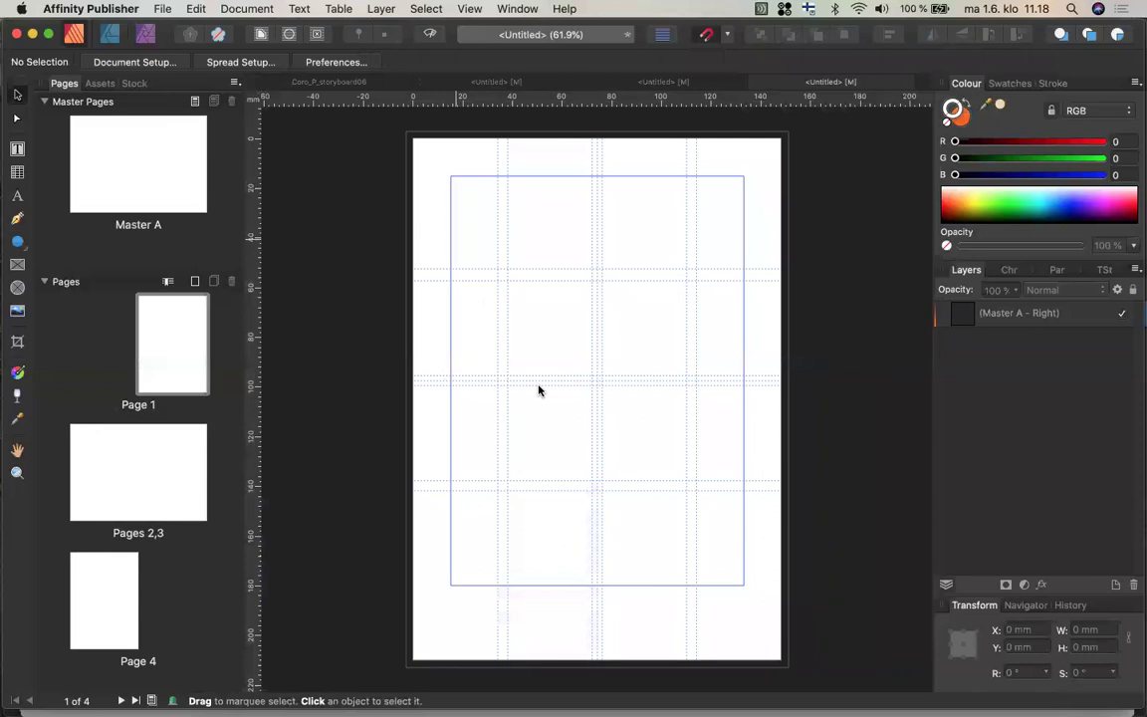
# Draw a page-sized rectangular picture frame and paste the grey_hairs photo into it as content
pyautogui.click(17, 266)
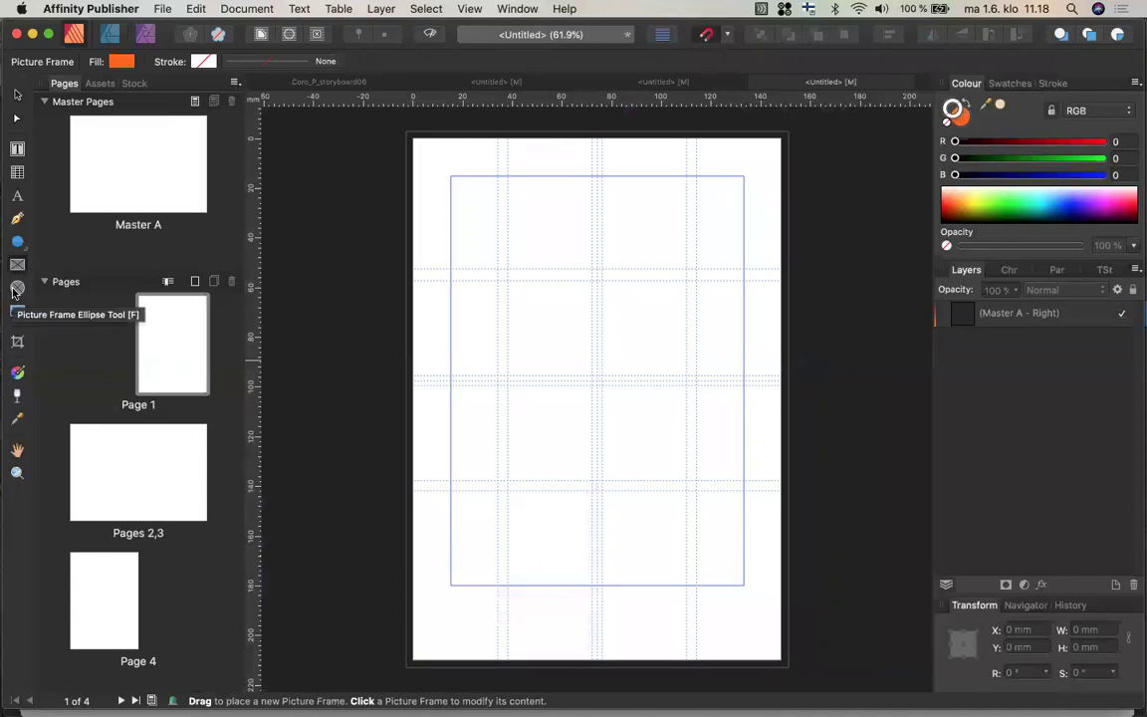
pyautogui.click(17, 265)
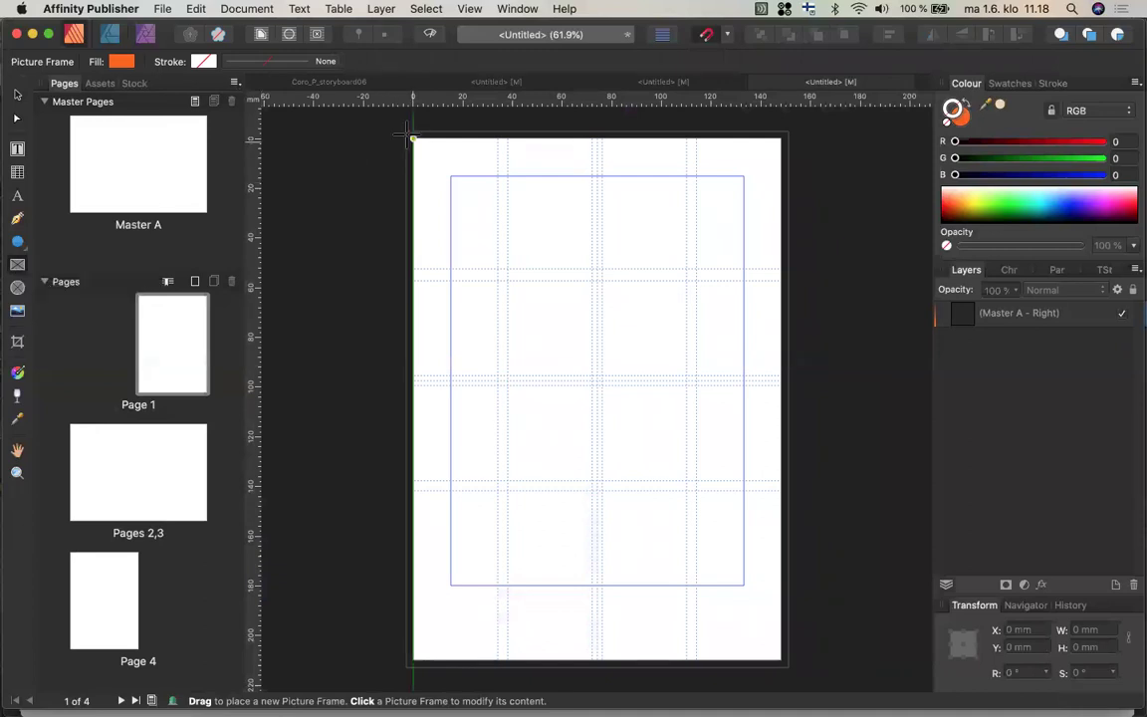
pyautogui.moveTo(405, 131); pyautogui.dragTo(788, 666)
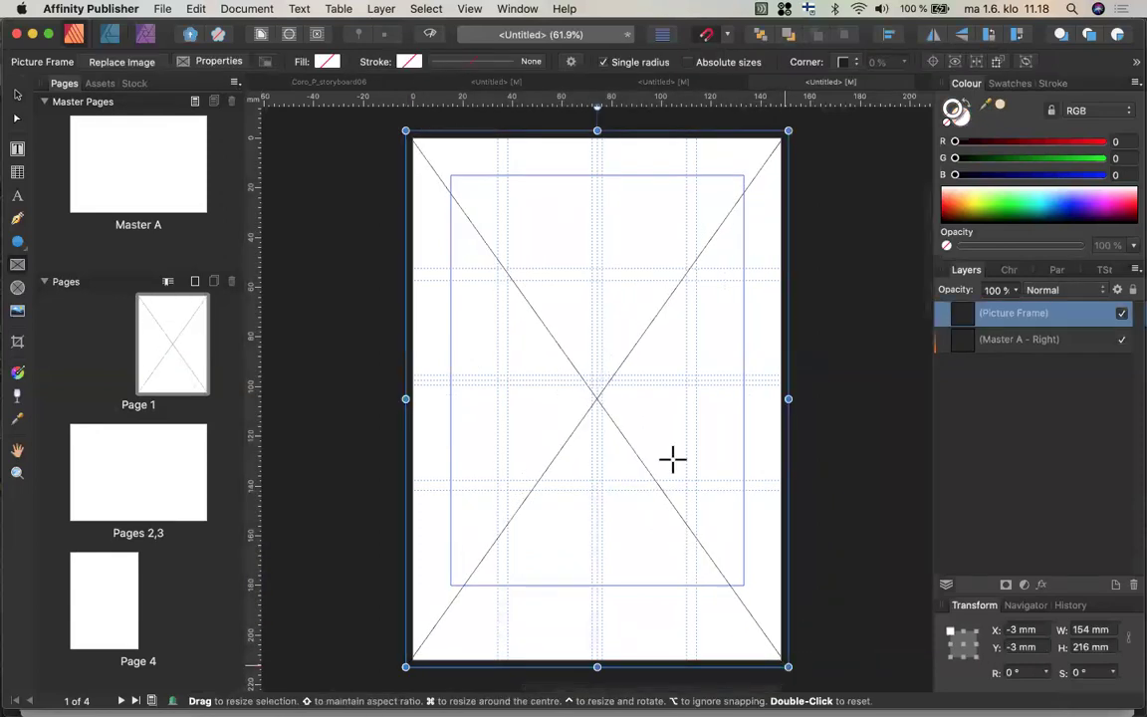
pyautogui.press('v')
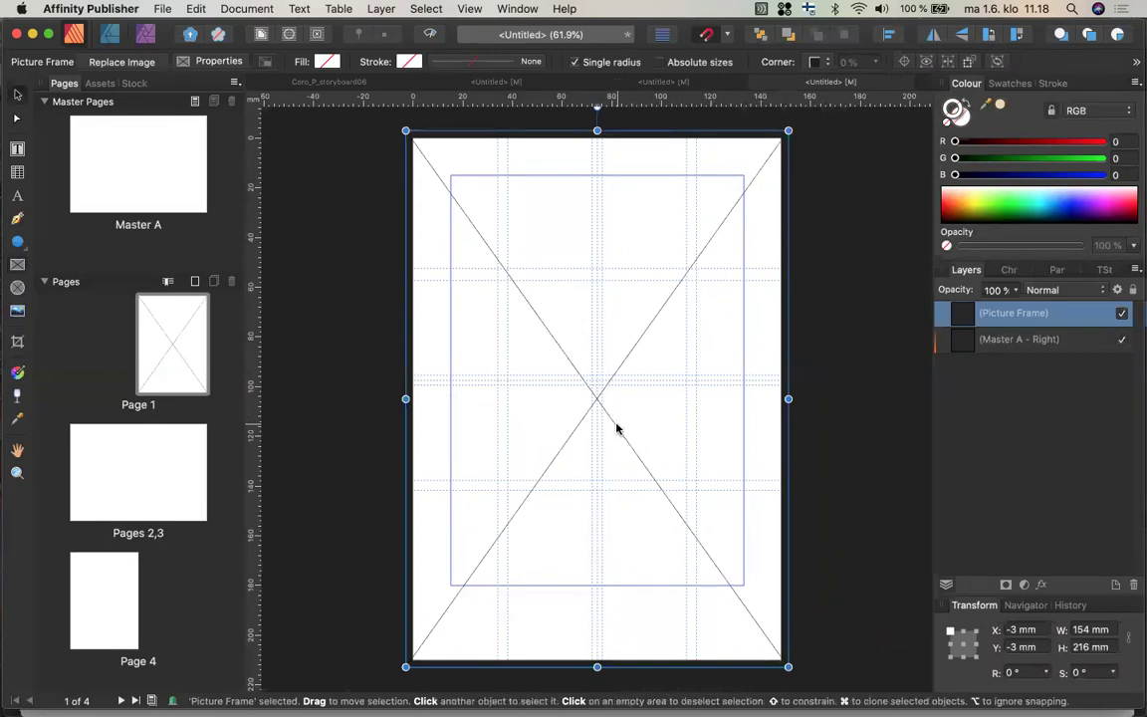
pyautogui.rightClick(541, 290)
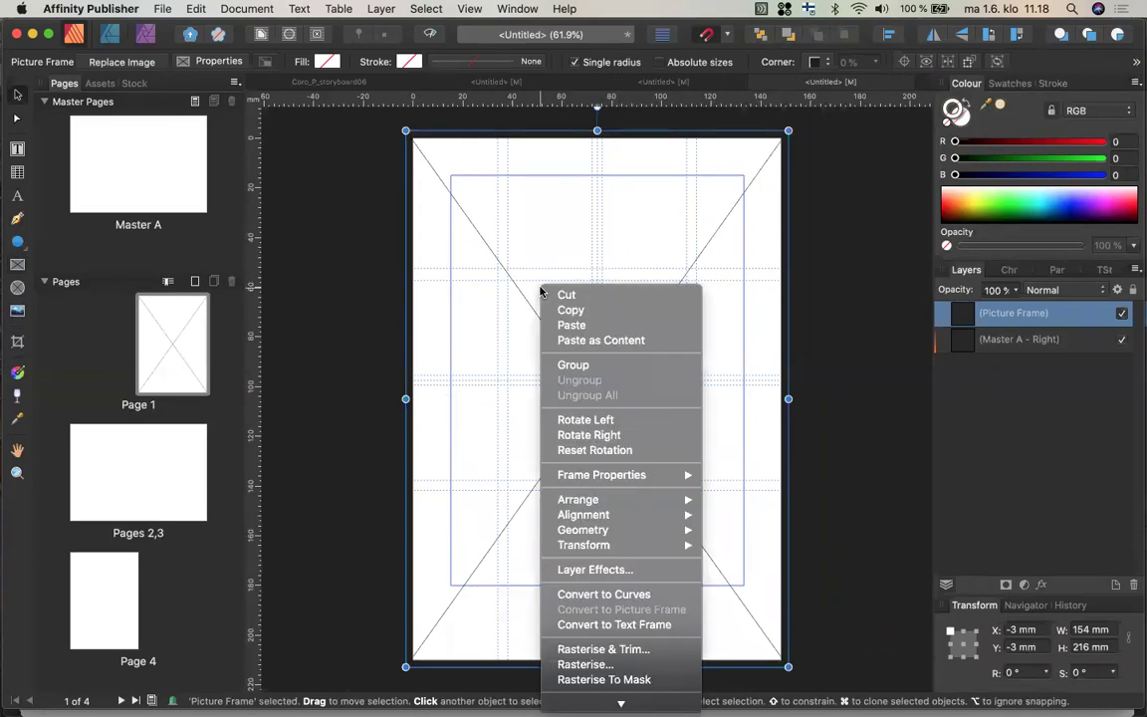
pyautogui.click(574, 340)
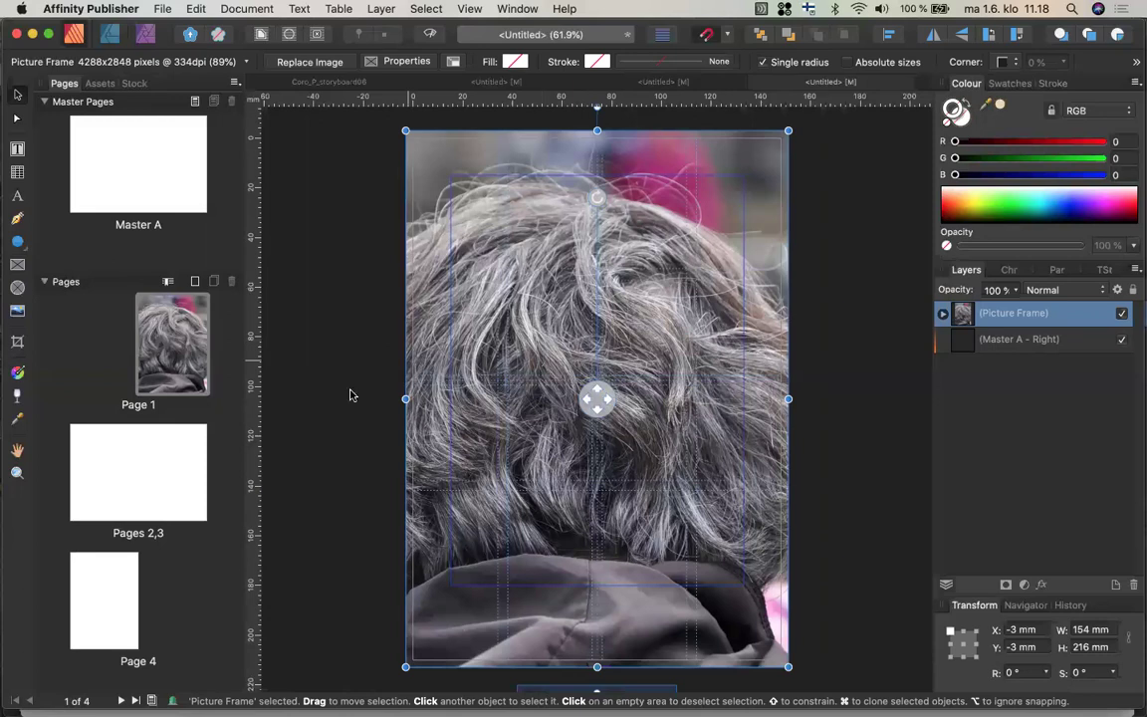
# Adjust the frame's content scale slider until the photo reads 100% at 300 dpi
pyautogui.scroll(-3, 350, 395)
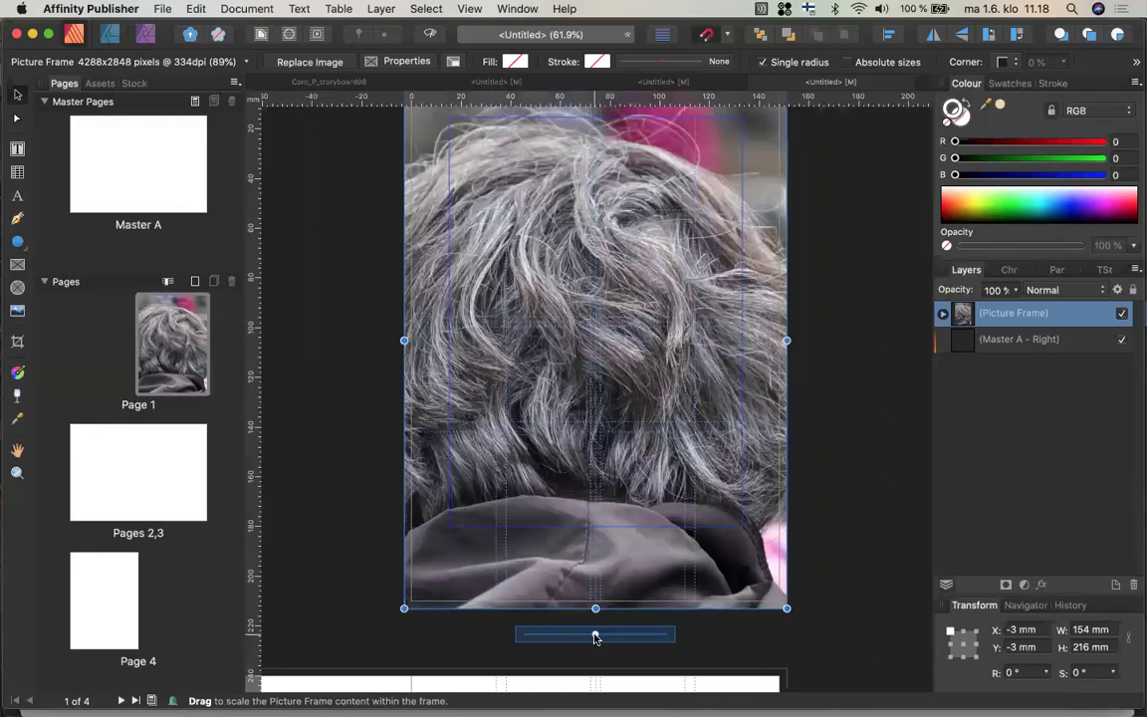
pyautogui.moveTo(595, 637); pyautogui.dragTo(603, 638)
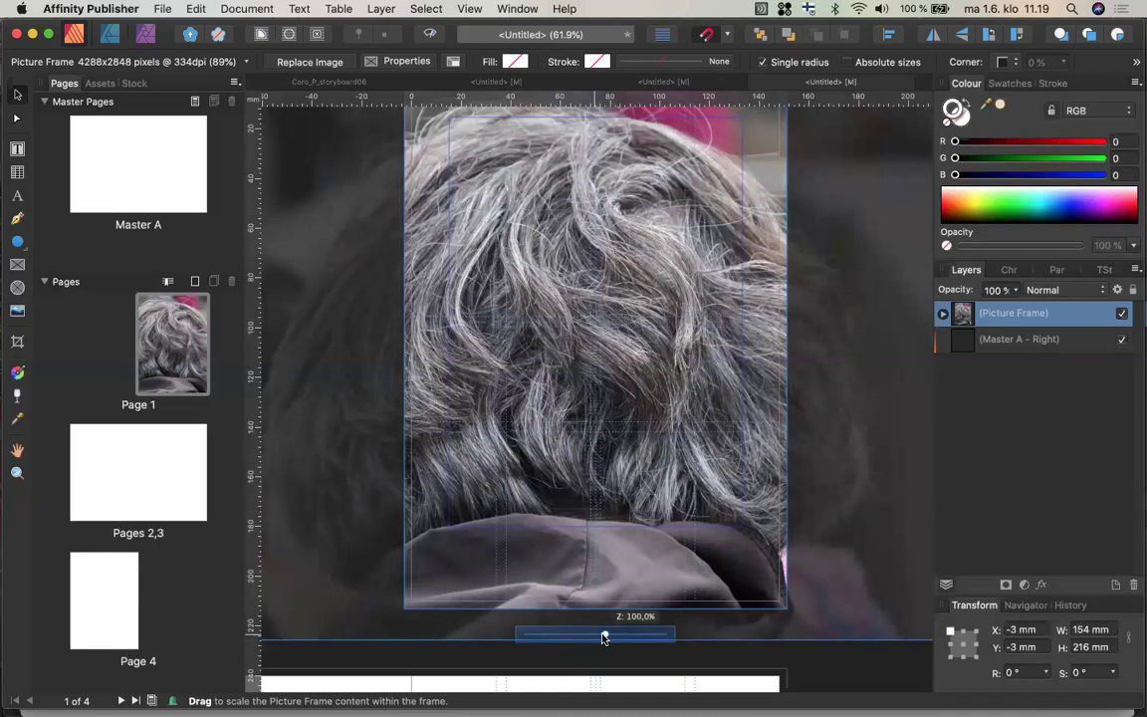
pyautogui.moveTo(601, 635); pyautogui.dragTo(602, 636)
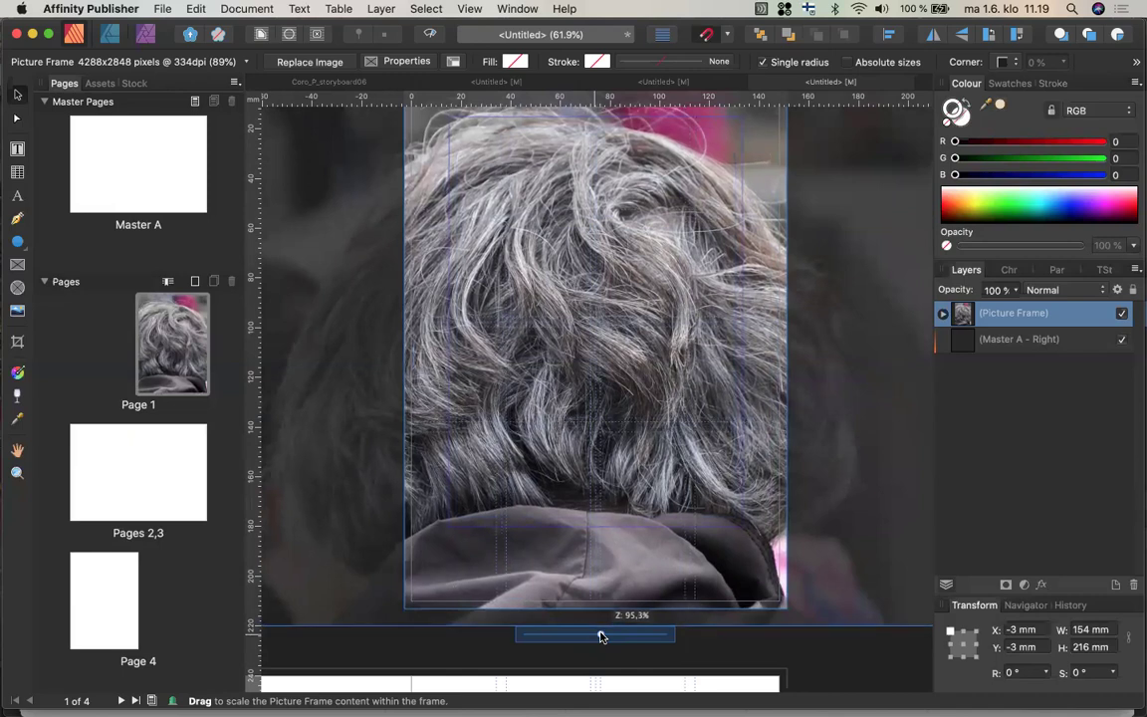
pyautogui.moveTo(599, 636); pyautogui.dragTo(602, 636)
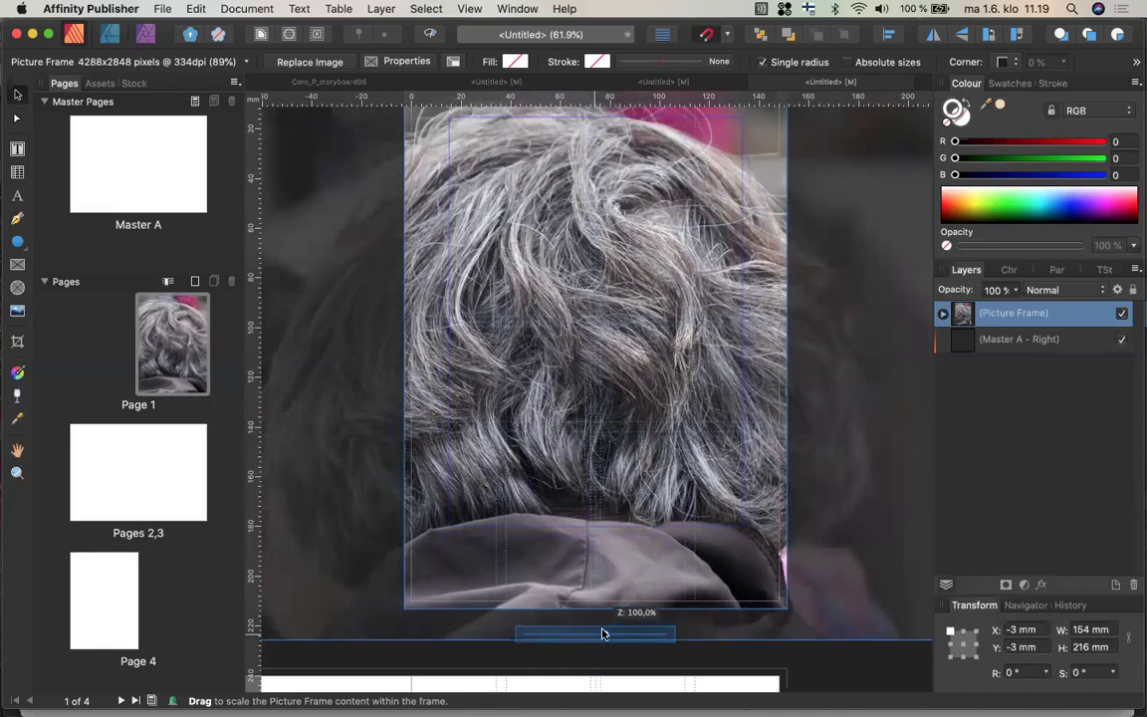
pyautogui.moveTo(602, 635); pyautogui.dragTo(622, 640)
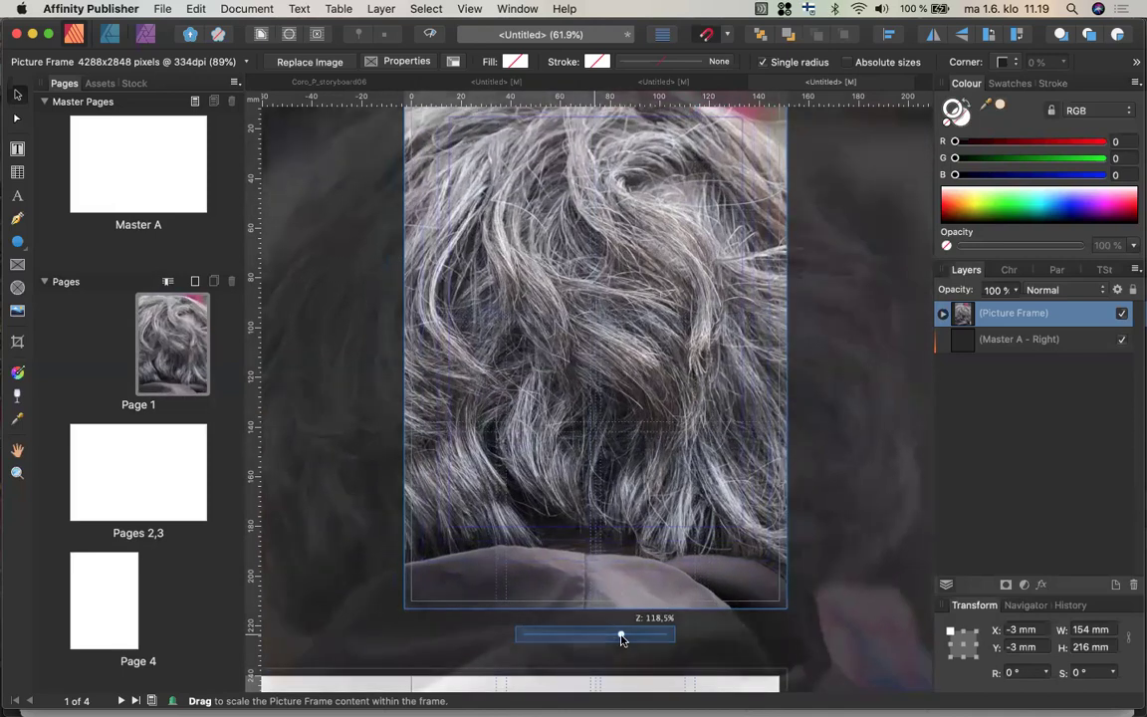
pyautogui.moveTo(622, 641)
pyautogui.mouseDown()
pyautogui.moveTo(573, 648)
pyautogui.moveTo(614, 639)
pyautogui.moveTo(604, 640)
pyautogui.mouseUp()
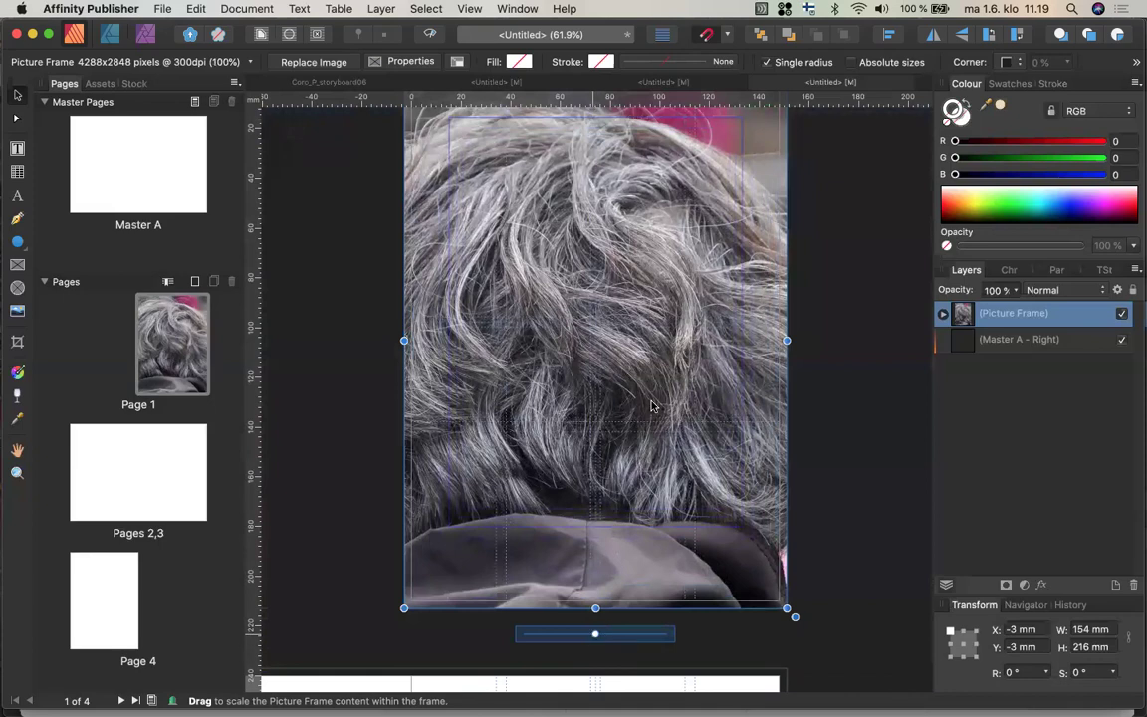
pyautogui.moveTo(597, 341)
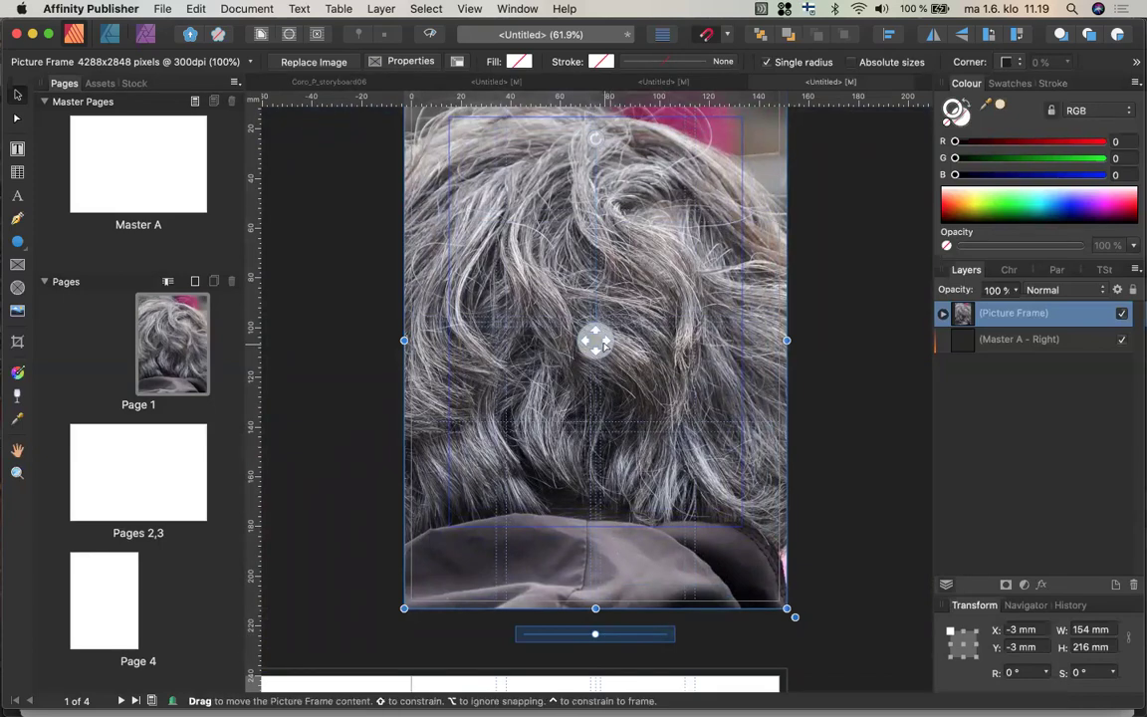
# Pan the photo left and down inside the frame so the head sits page-left
pyautogui.moveTo(596, 340); pyautogui.dragTo(384, 336)
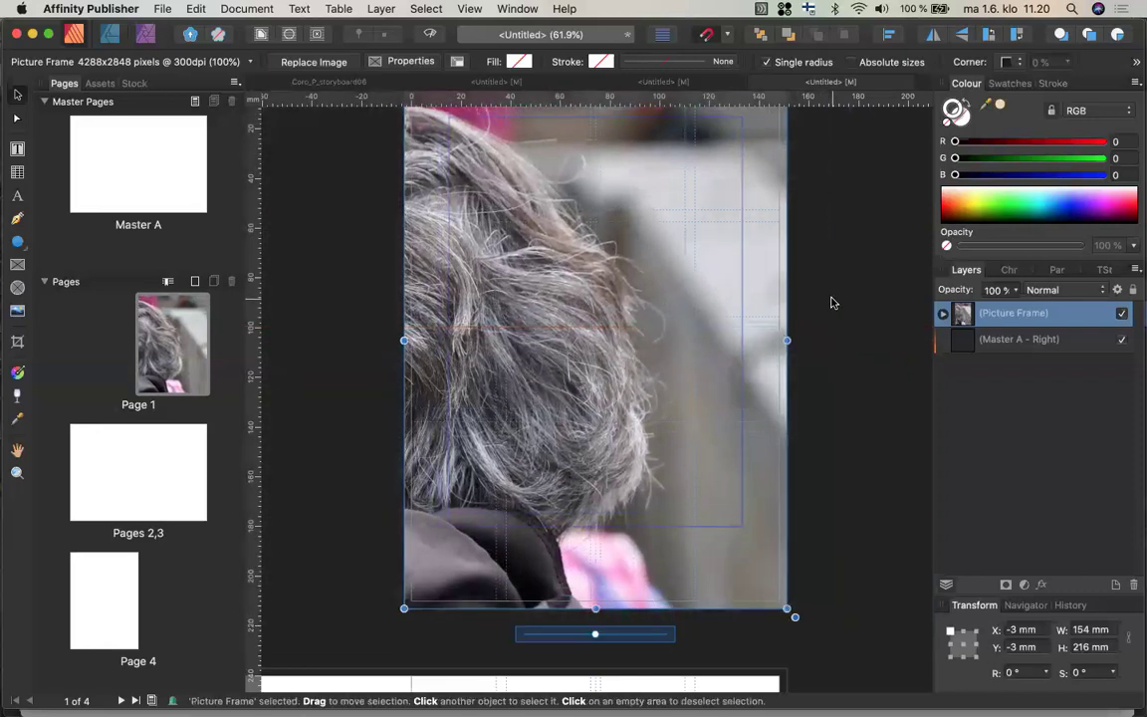
pyautogui.scroll(2, 833, 303)
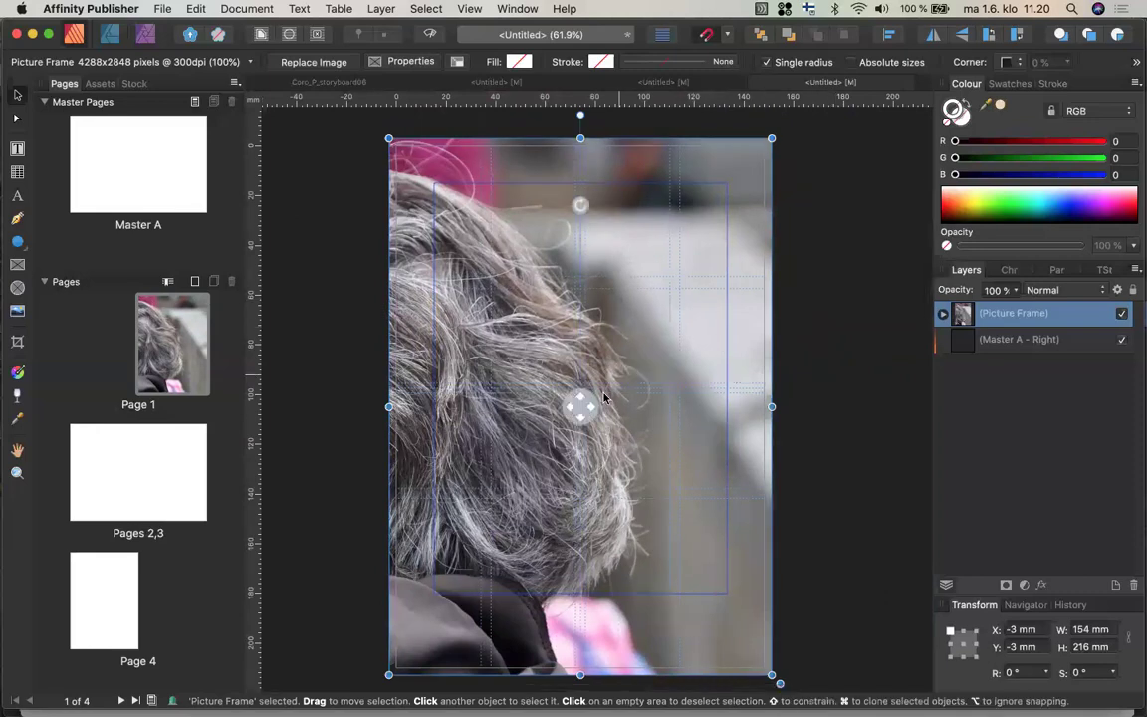
pyautogui.moveTo(591, 404); pyautogui.dragTo(584, 402)
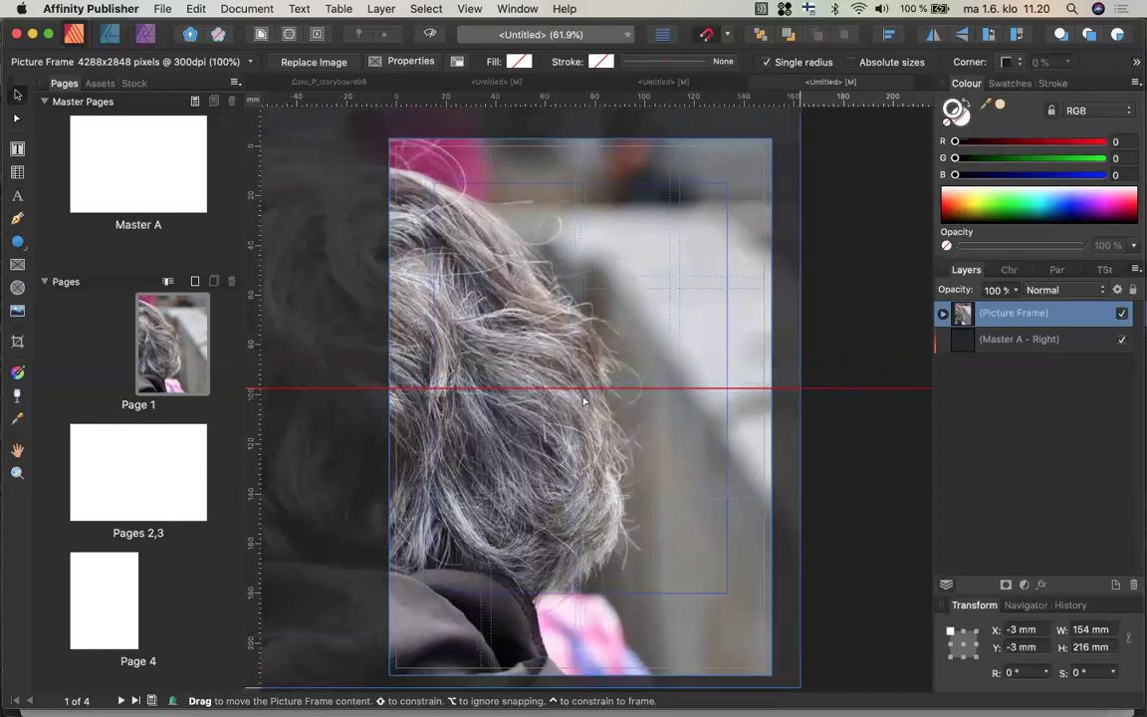
pyautogui.moveTo(584, 402); pyautogui.dragTo(585, 402)
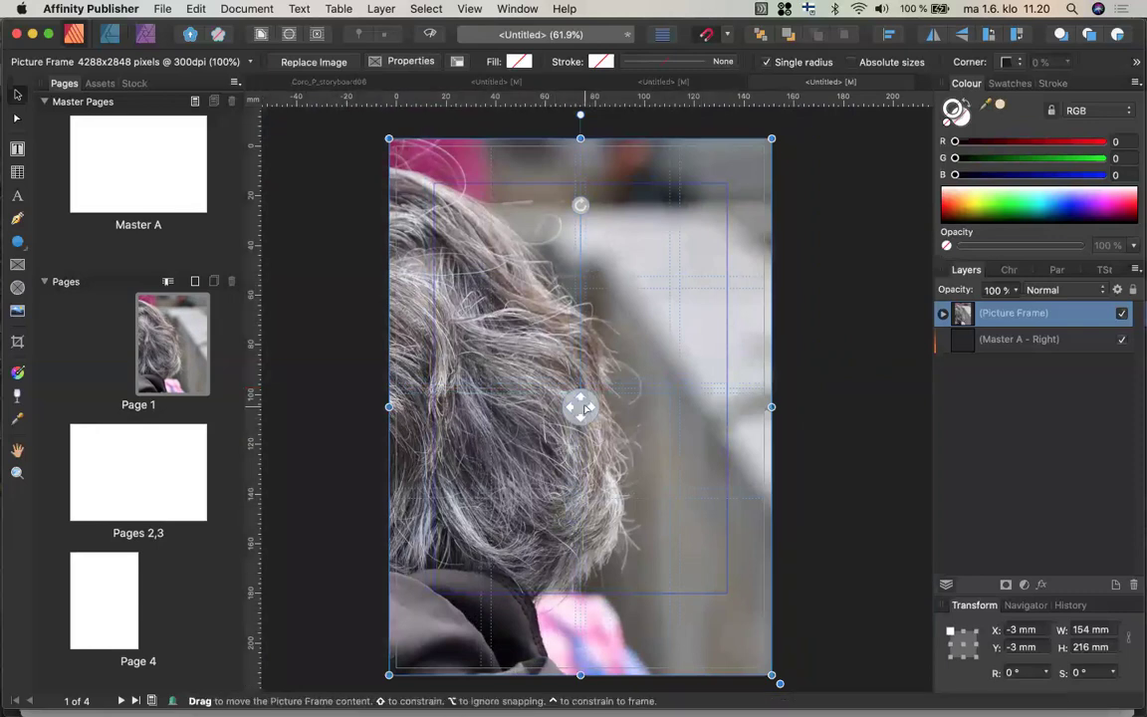
pyautogui.moveTo(586, 408); pyautogui.dragTo(585, 404)
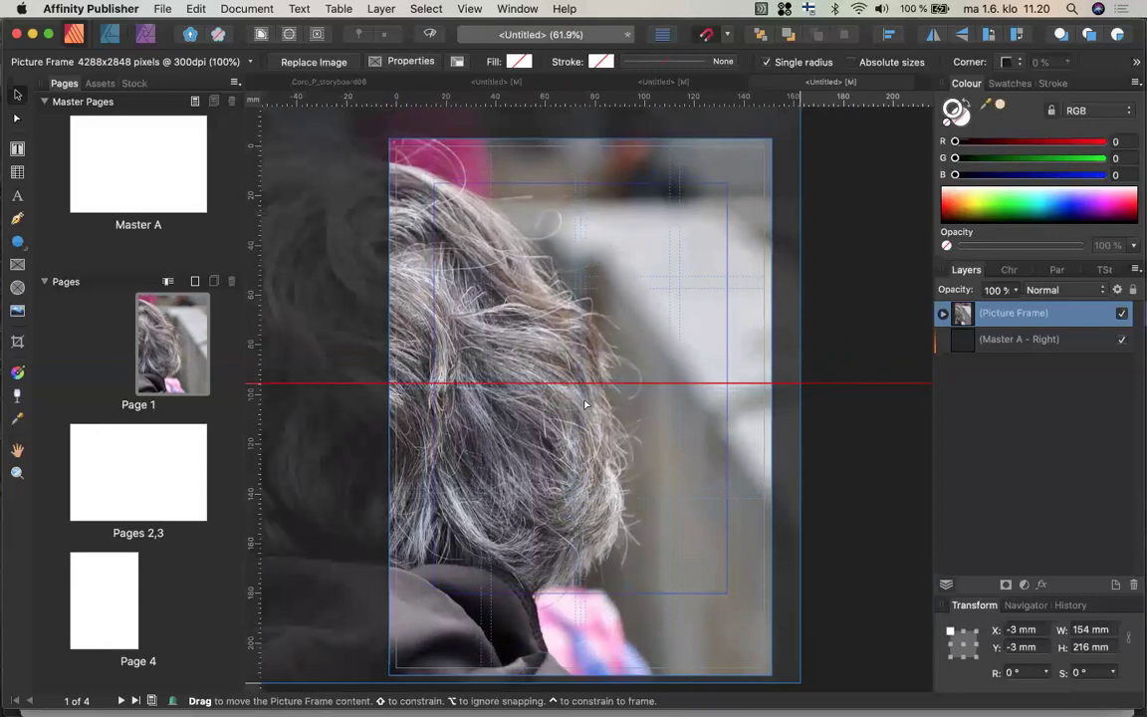
pyautogui.moveTo(585, 404); pyautogui.dragTo(585, 404)
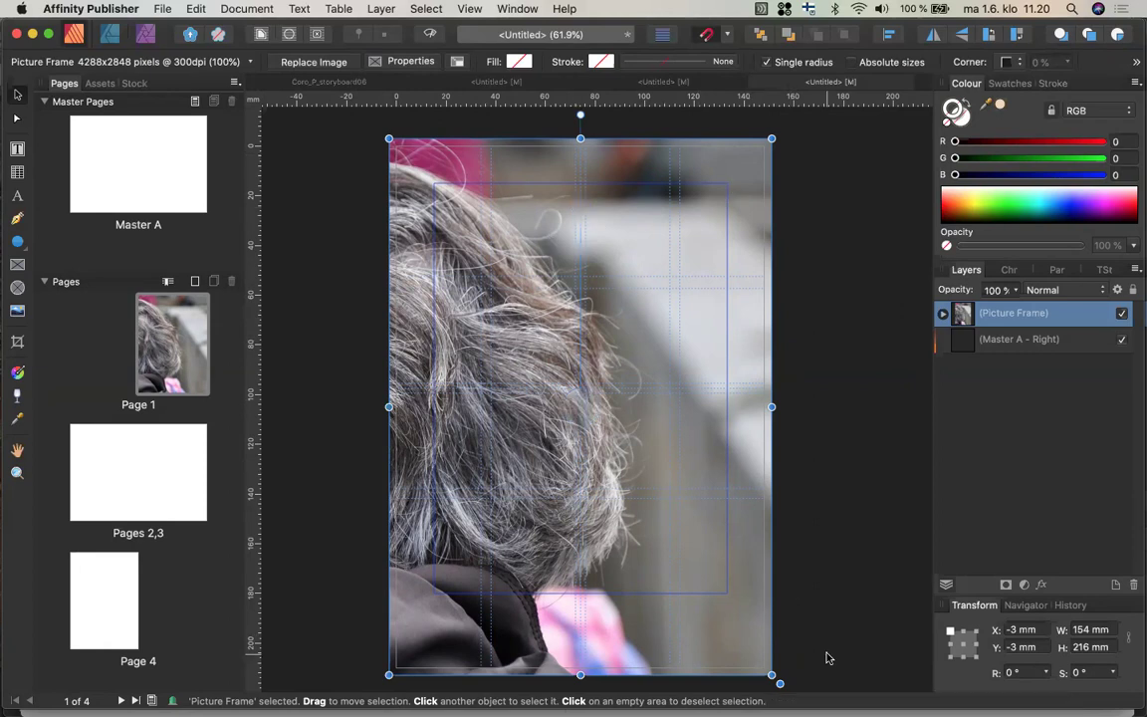
# Deselect the frame and create an empty Art Text object near the photo's top
pyautogui.click(368, 266)
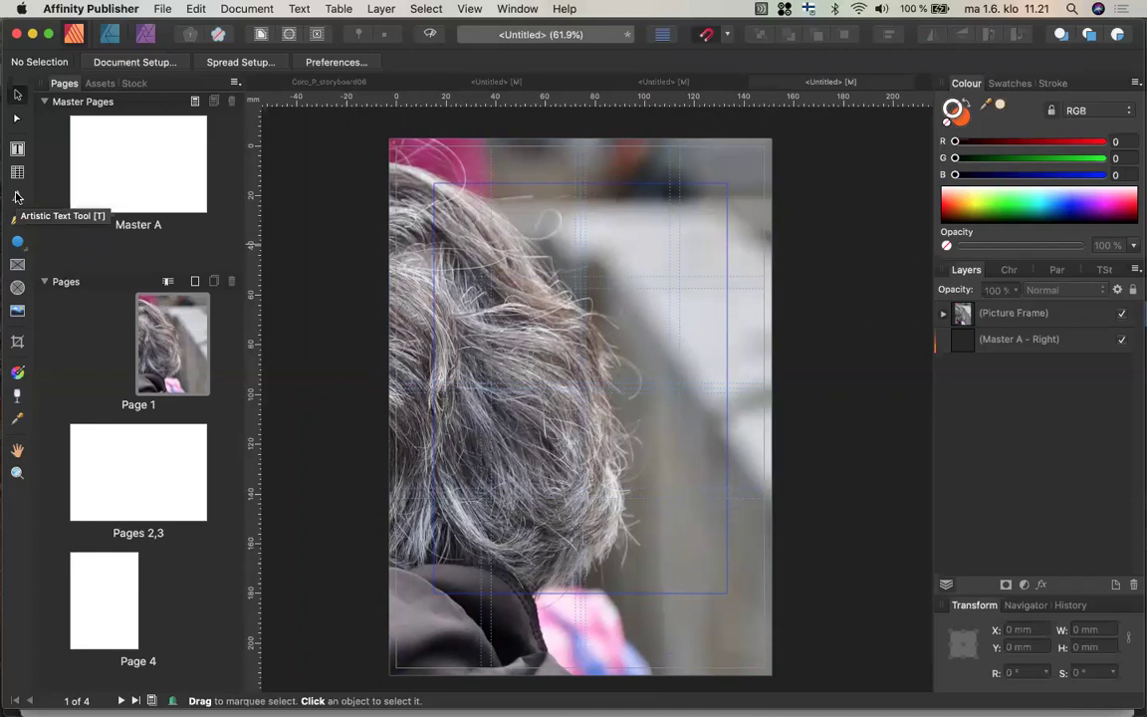
pyautogui.click(16, 196)
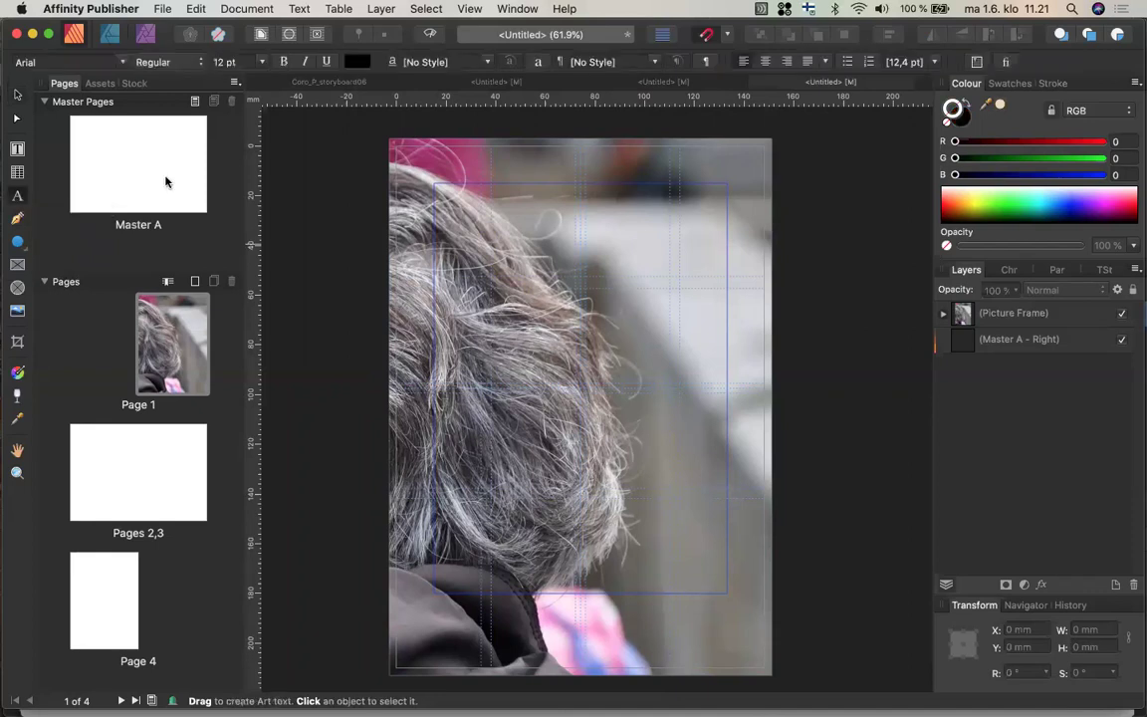
pyautogui.click(576, 190)
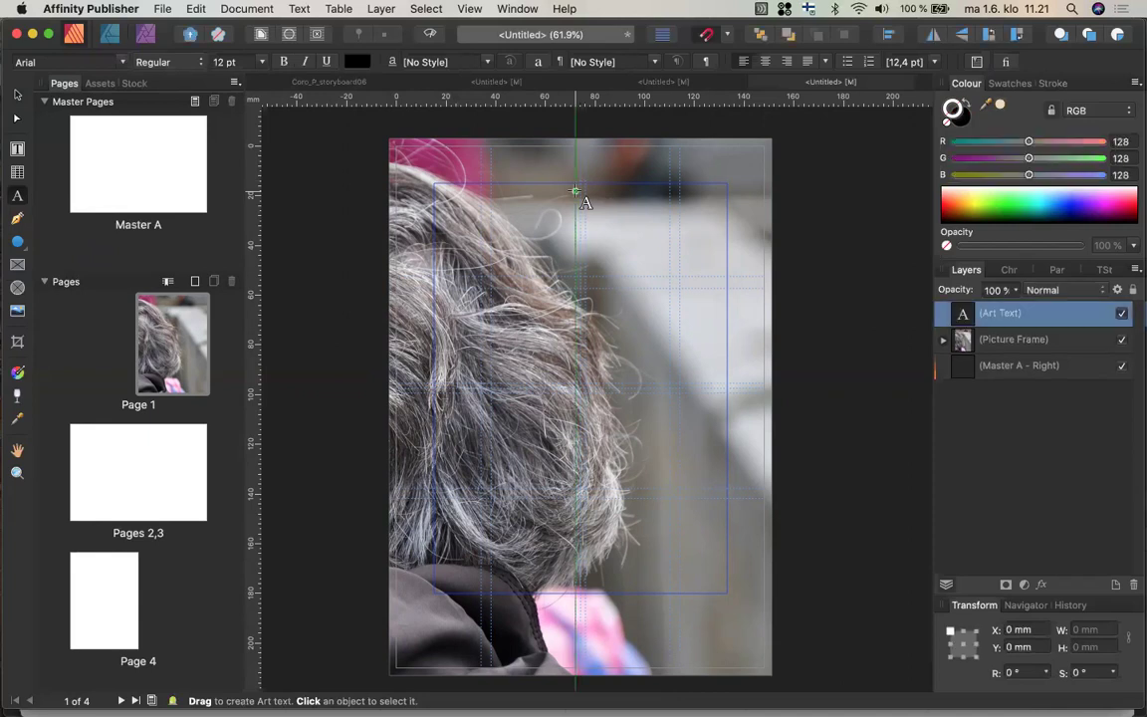
pyautogui.moveTo(5, 256)
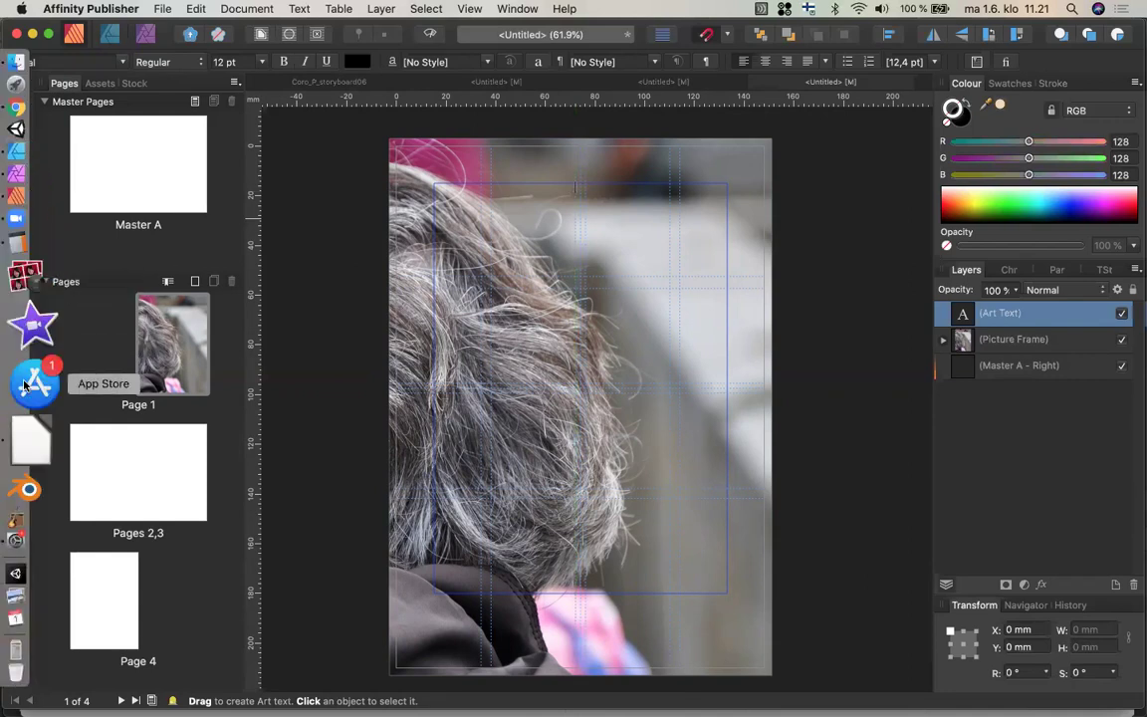
# Select the article title line in LibreOffice Writer, then undo the empty Art Text in Publisher
pyautogui.click(30, 408)
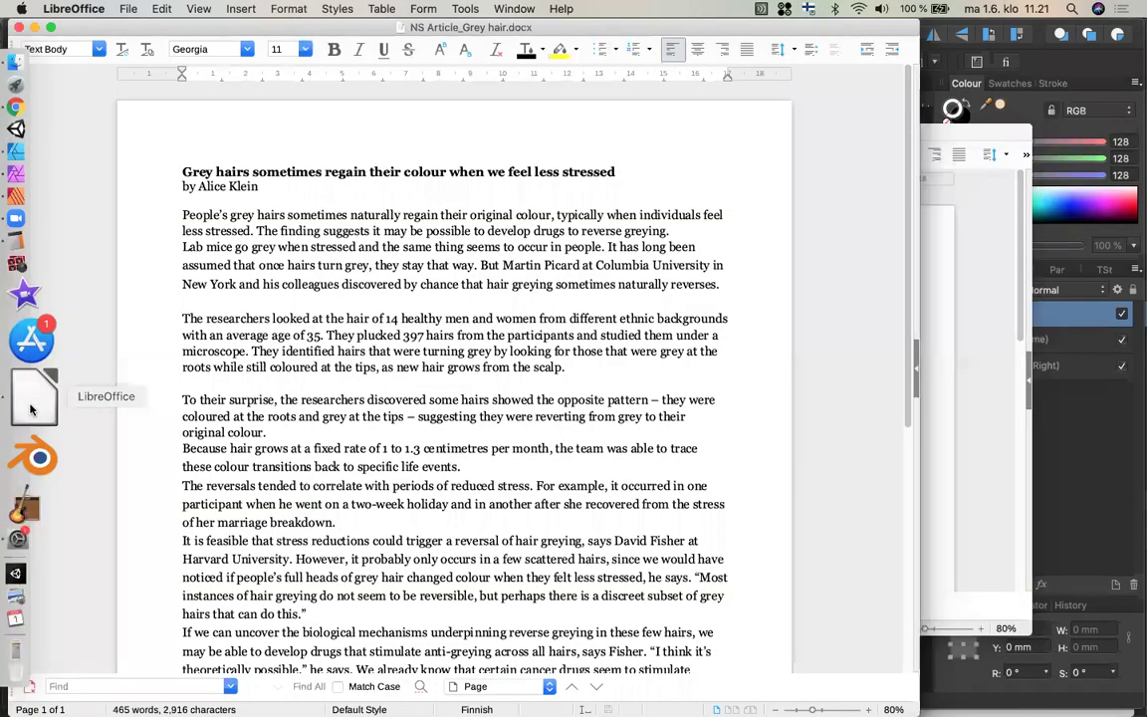
pyautogui.tripleClick(253, 171)
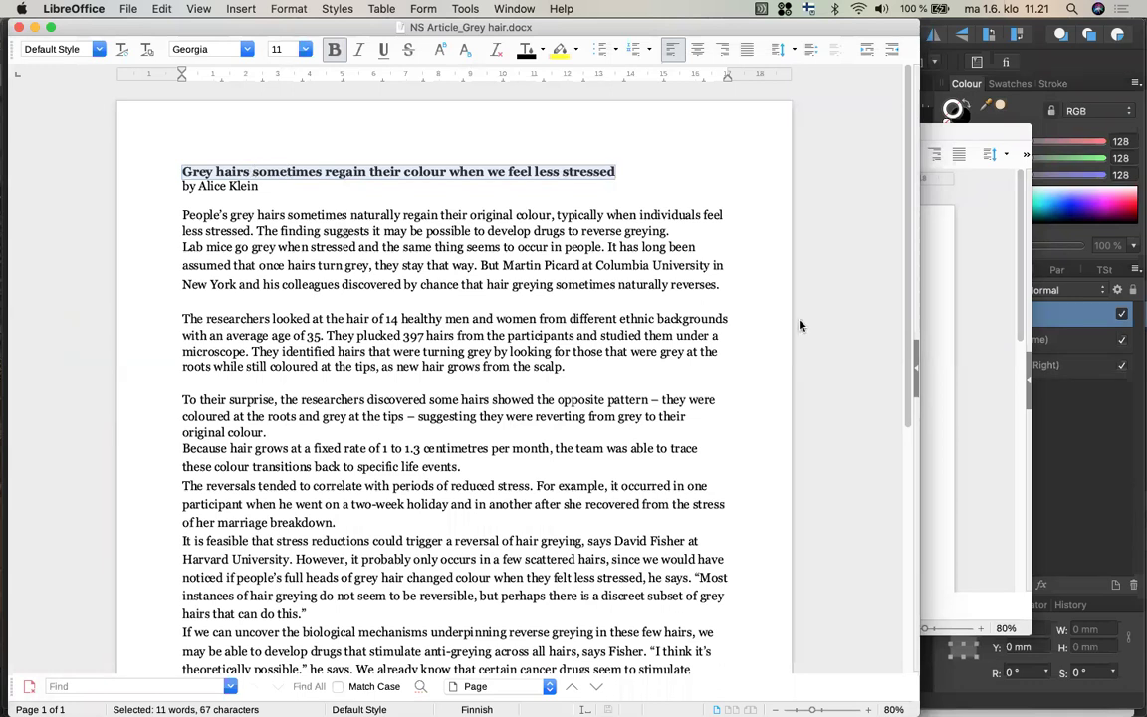
pyautogui.click(1073, 436)
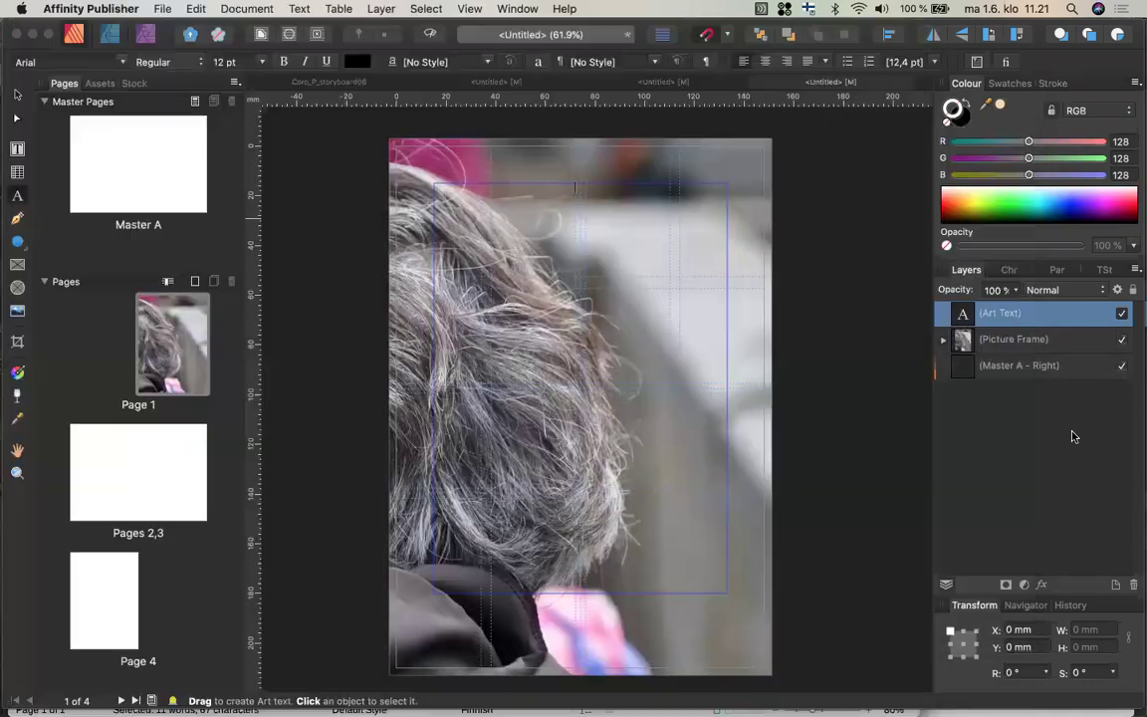
pyautogui.press('super+z')
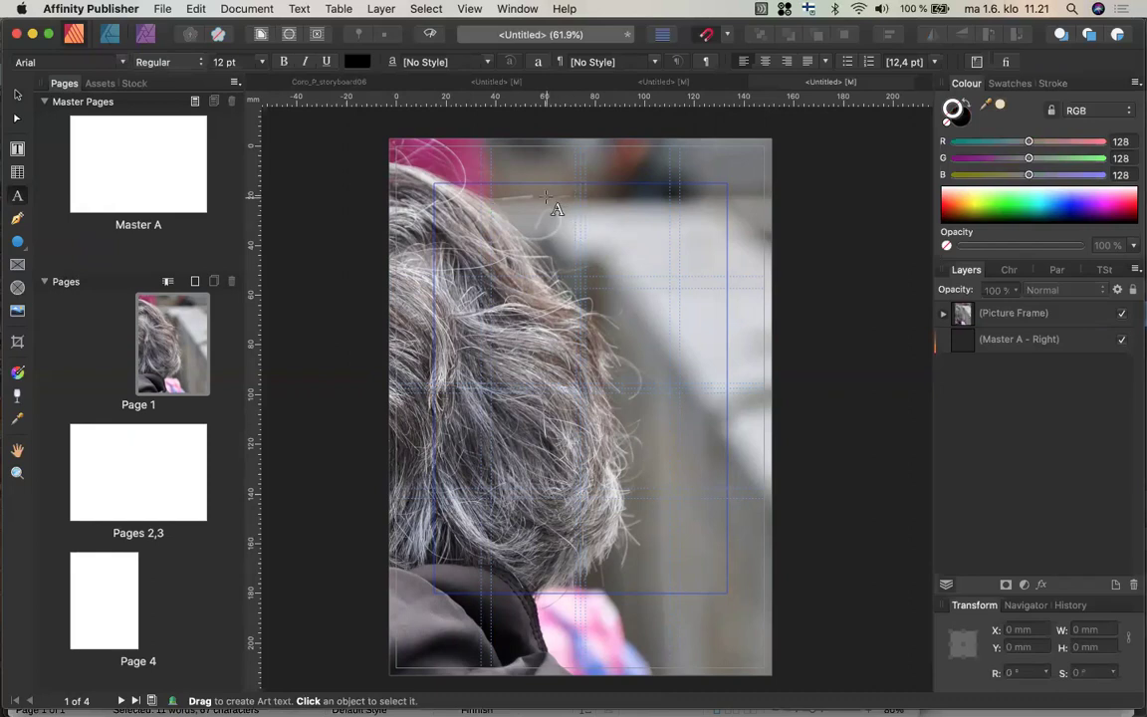
# Restore the deleted empty art text object and open the Dokumentit folder in Finder
pyautogui.press('super+shift+z')
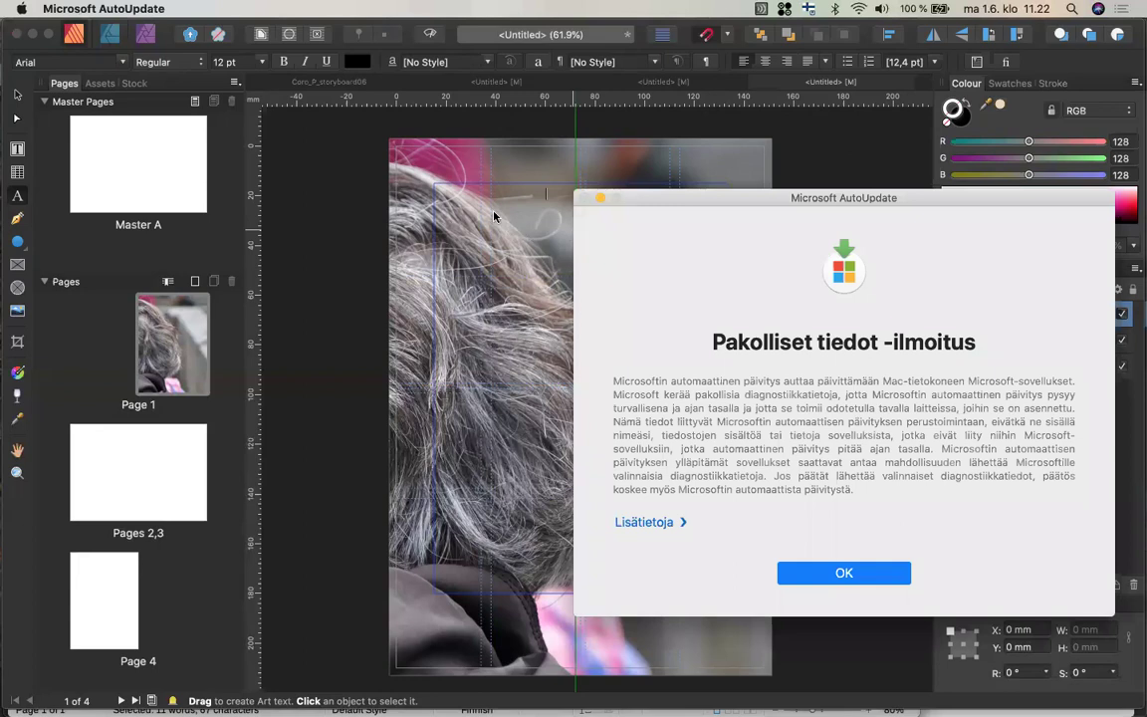
pyautogui.moveTo(5, 110)
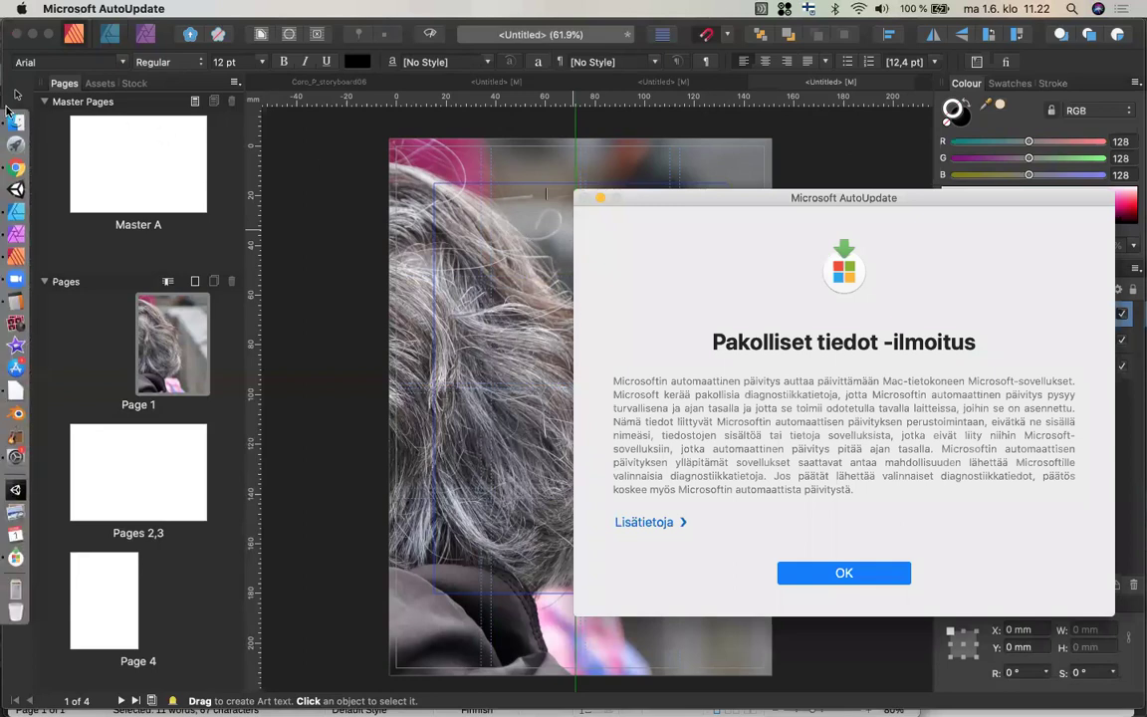
pyautogui.click(25, 130)
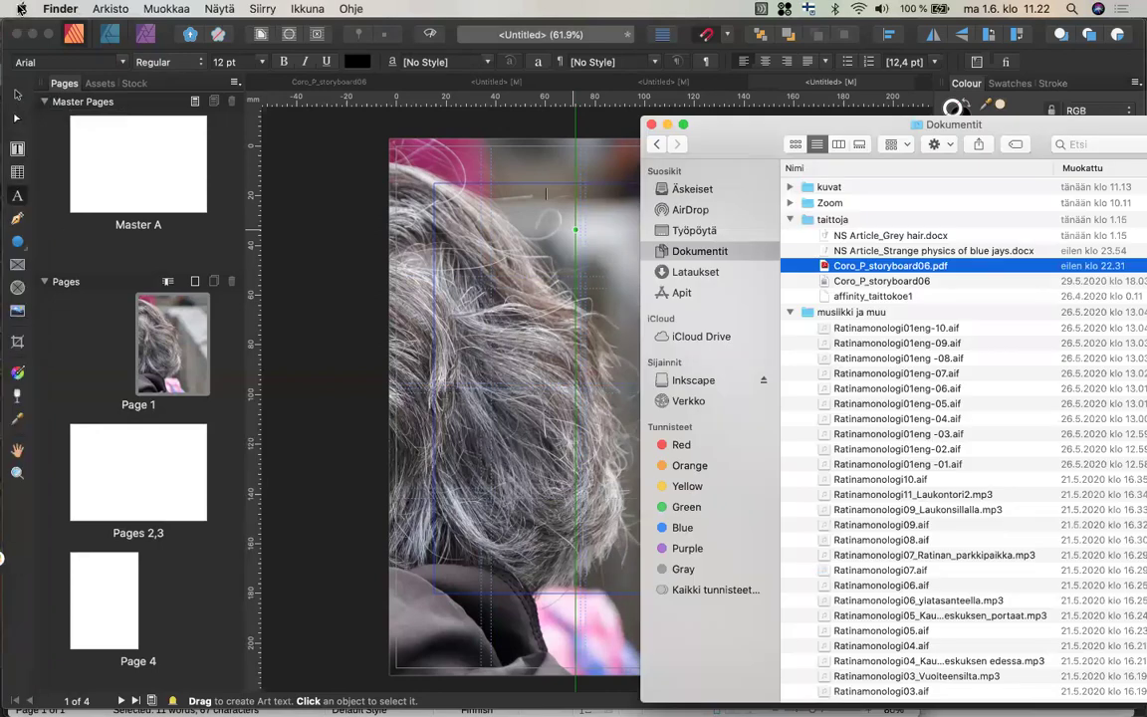
# Force-quit Microsoft AutoUpdate from the Apple menu's Pakota lopettamaan window
pyautogui.click(20, 10)
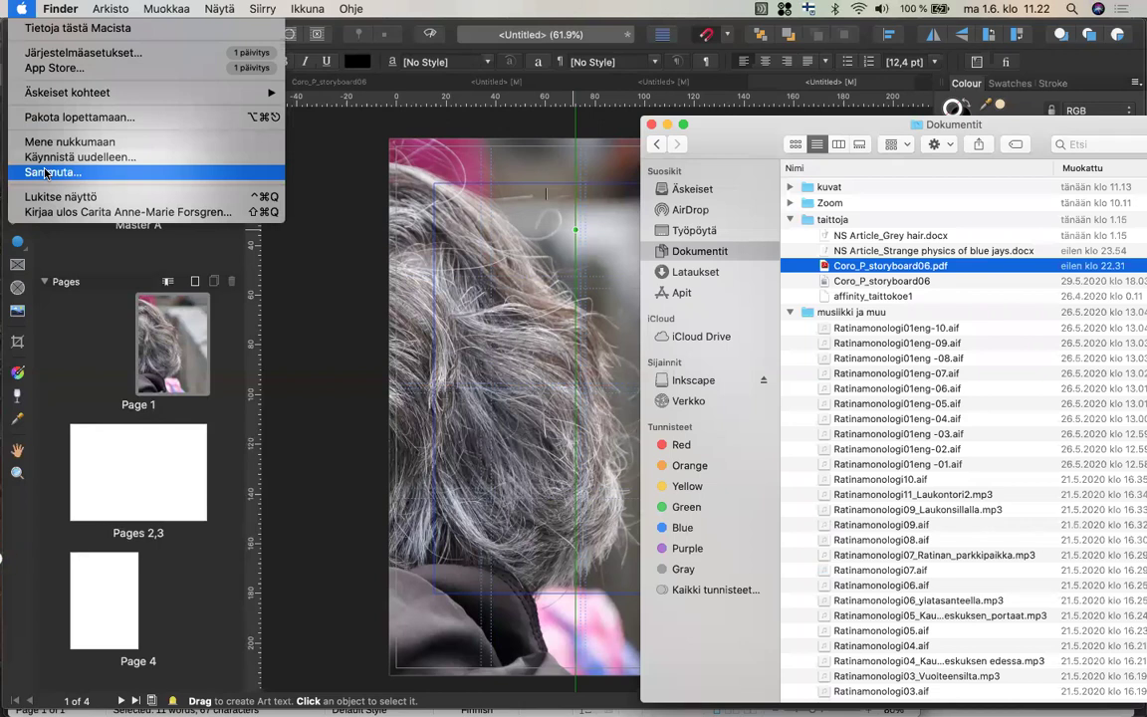
pyautogui.click(59, 117)
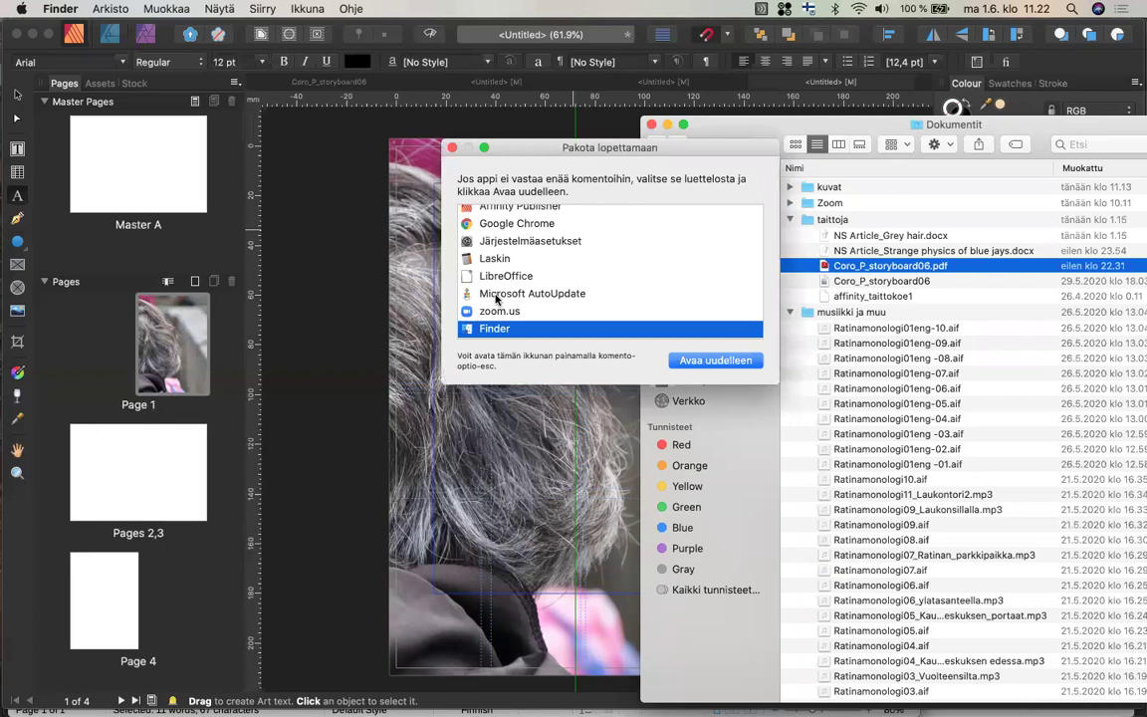
pyautogui.click(496, 294)
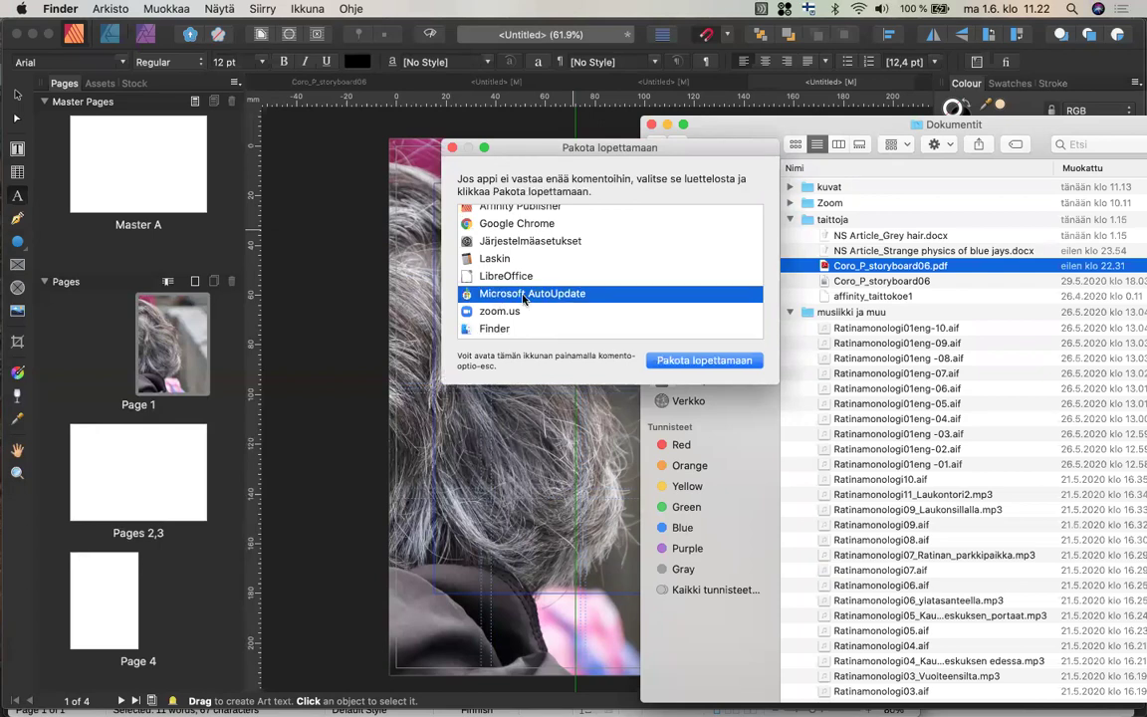
pyautogui.click(674, 362)
pyautogui.click(699, 239)
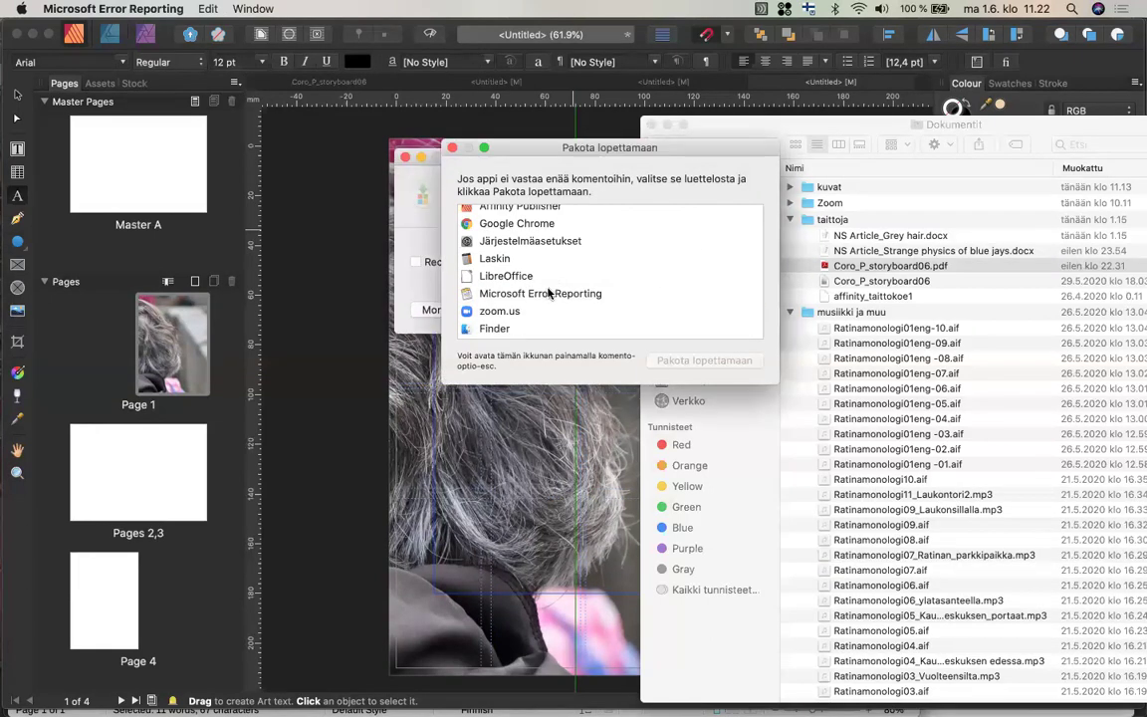
# Force-quit Microsoft Error Reporting, then bring Affinity Publisher back to the front
pyautogui.click(545, 292)
pyautogui.click(693, 364)
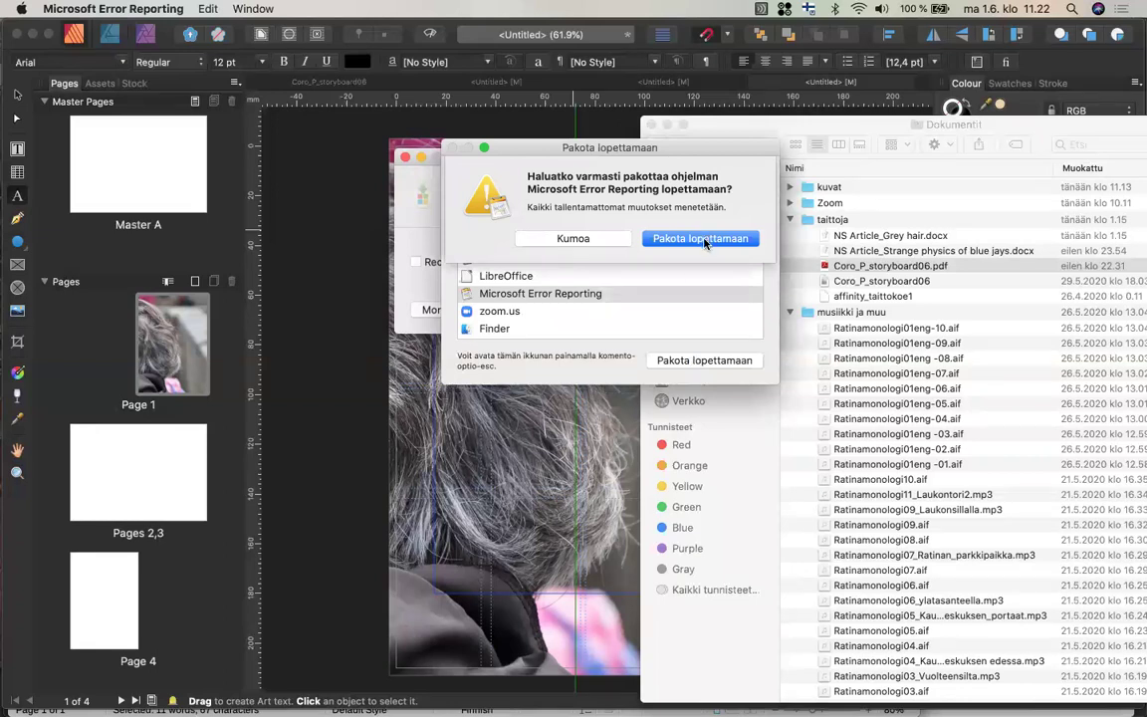
pyautogui.click(701, 238)
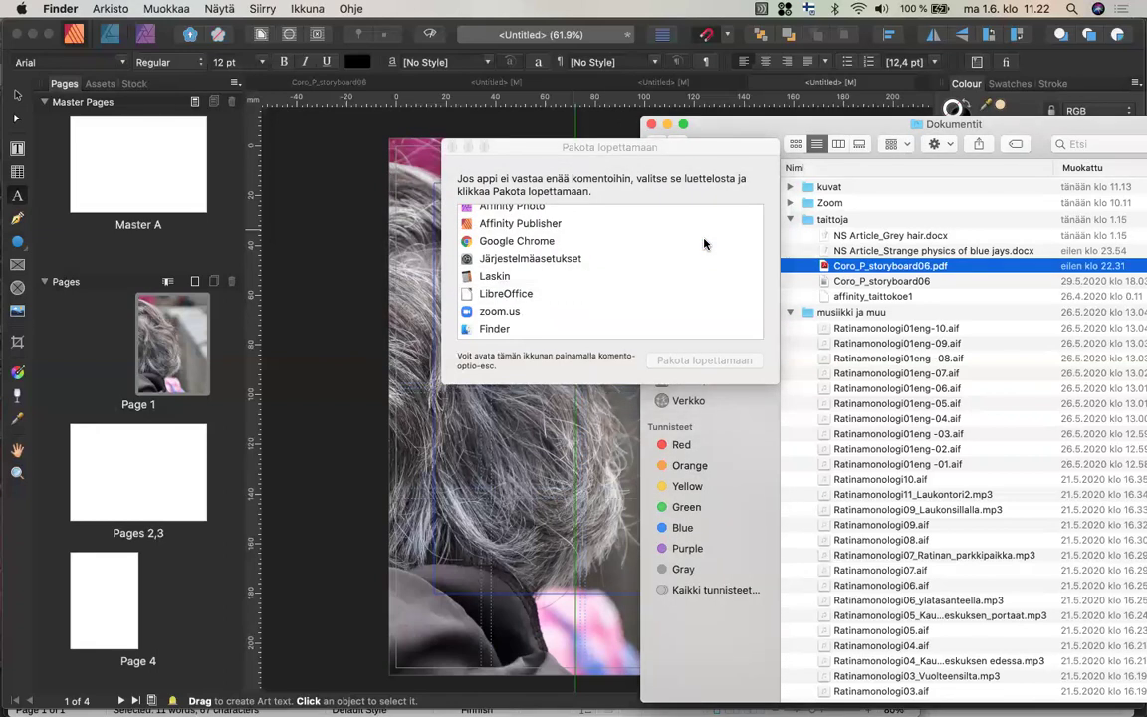
pyautogui.click(453, 149)
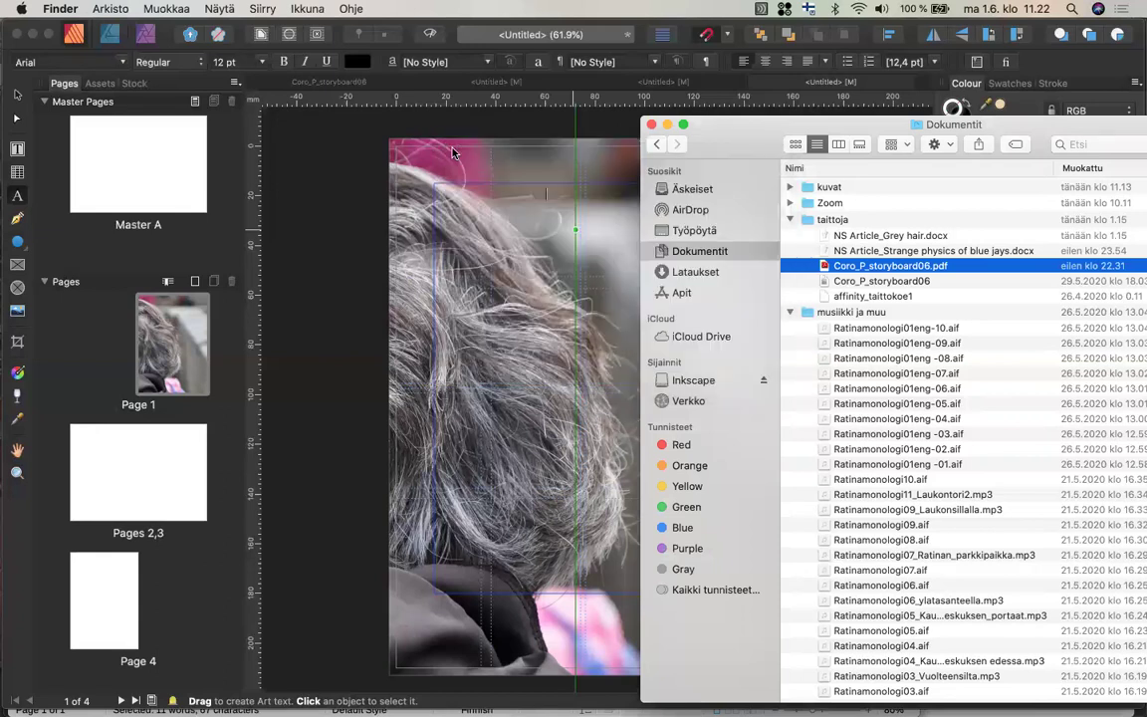
pyautogui.click(312, 228)
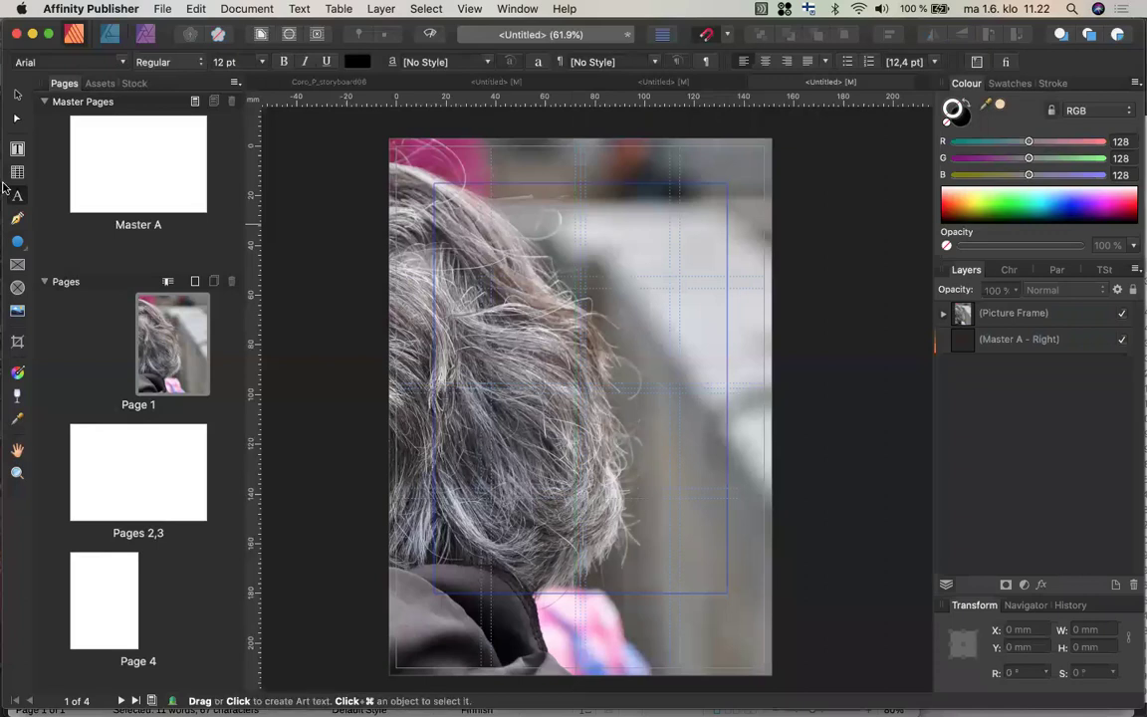
pyautogui.click(517, 198)
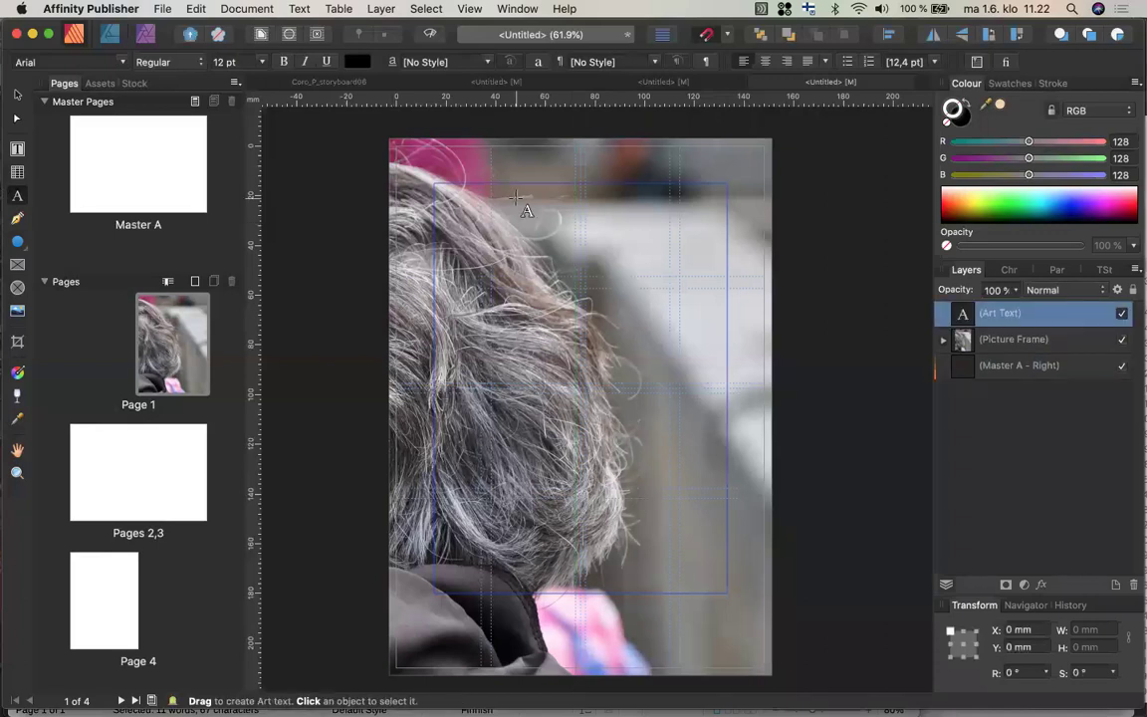
pyautogui.press('super+v')
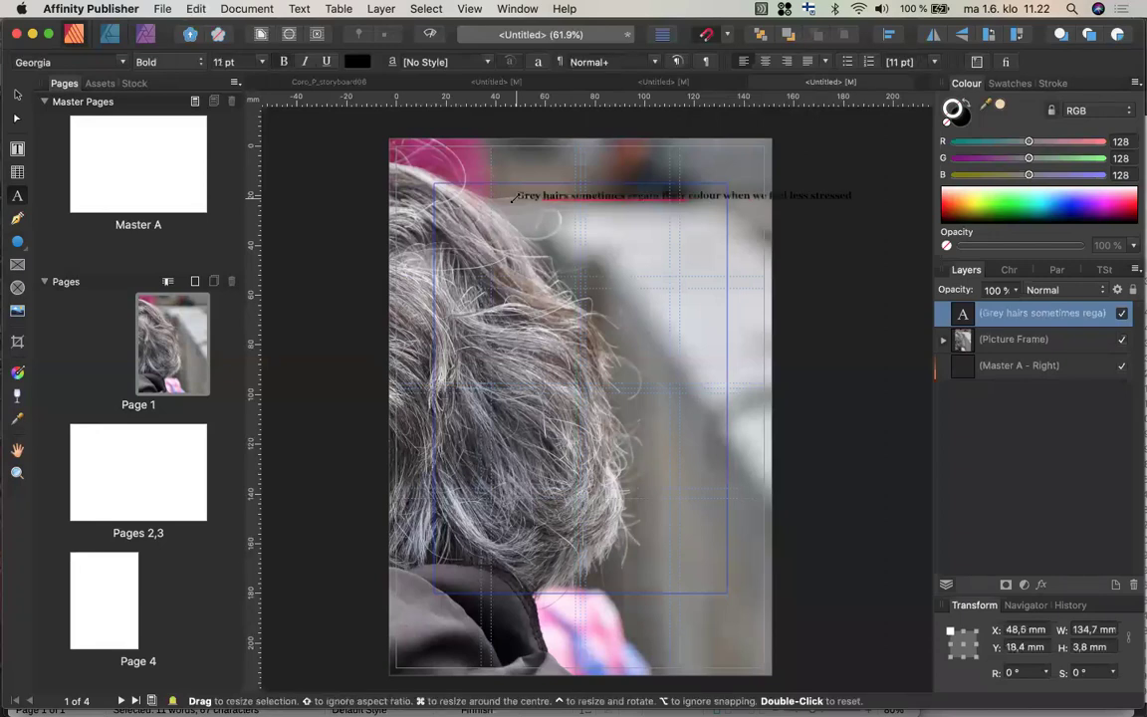
pyautogui.press('Escape')
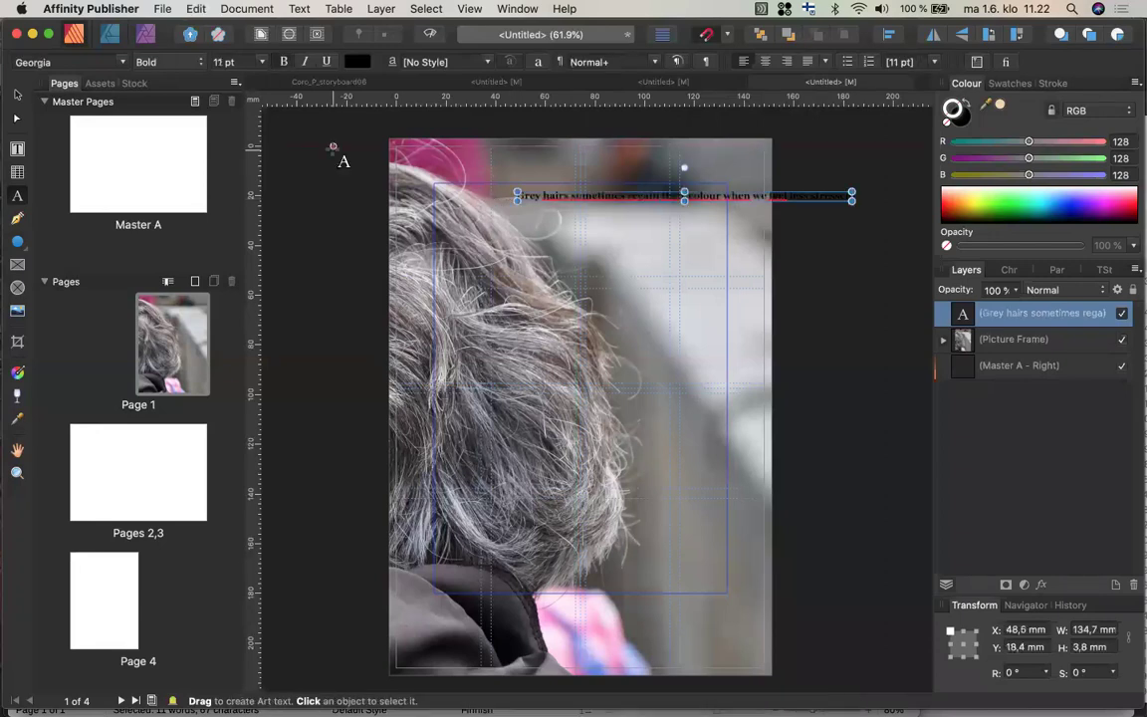
pyautogui.click(18, 91)
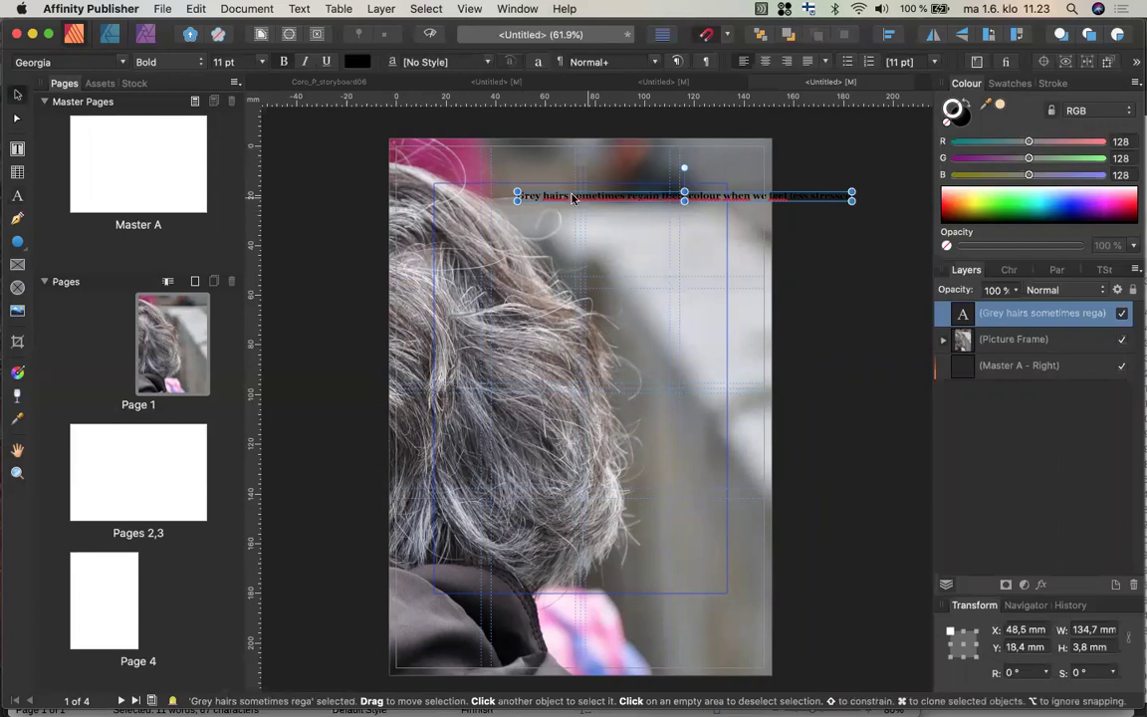
pyautogui.moveTo(572, 197)
pyautogui.mouseDown()
pyautogui.moveTo(525, 196)
pyautogui.moveTo(553, 196)
pyautogui.mouseUp()
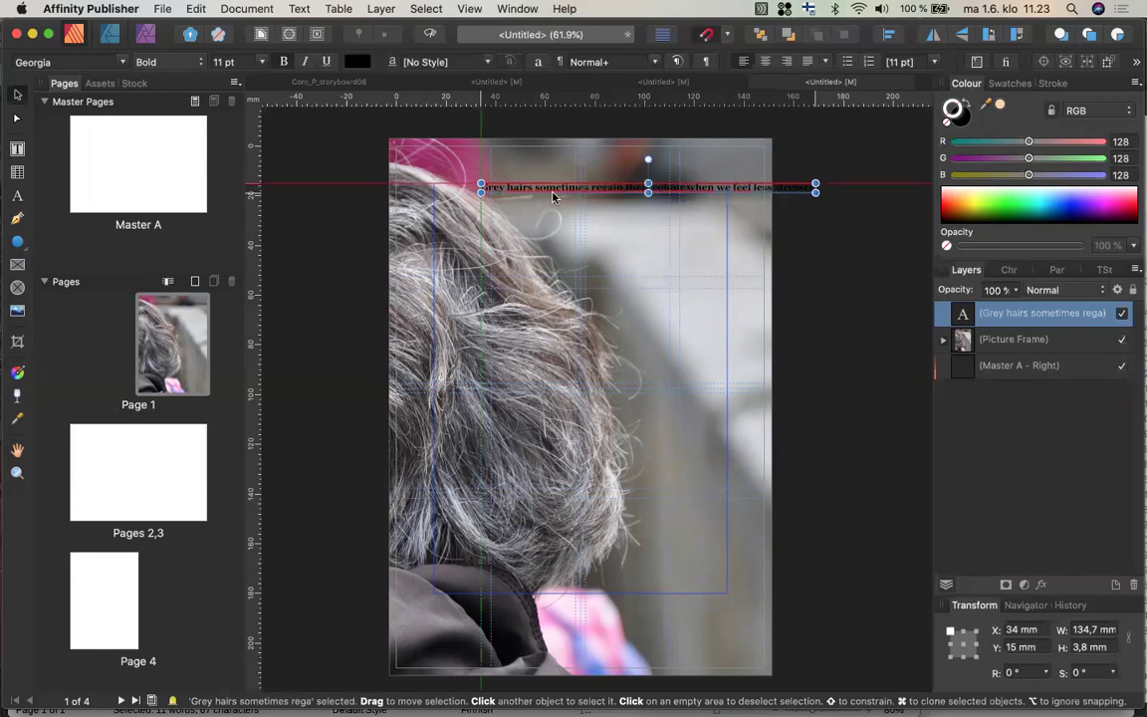
pyautogui.press('super+x')
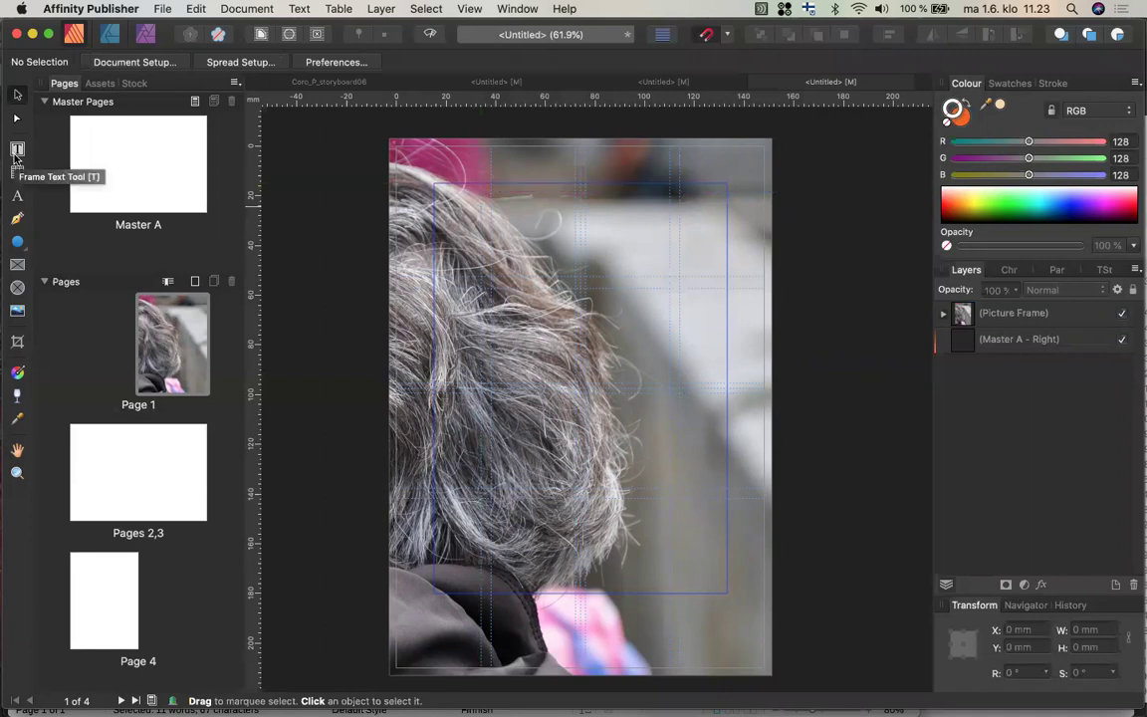
# Draw a text frame at the photo's upper right, paste the article title, and select the frame
pyautogui.click(16, 151)
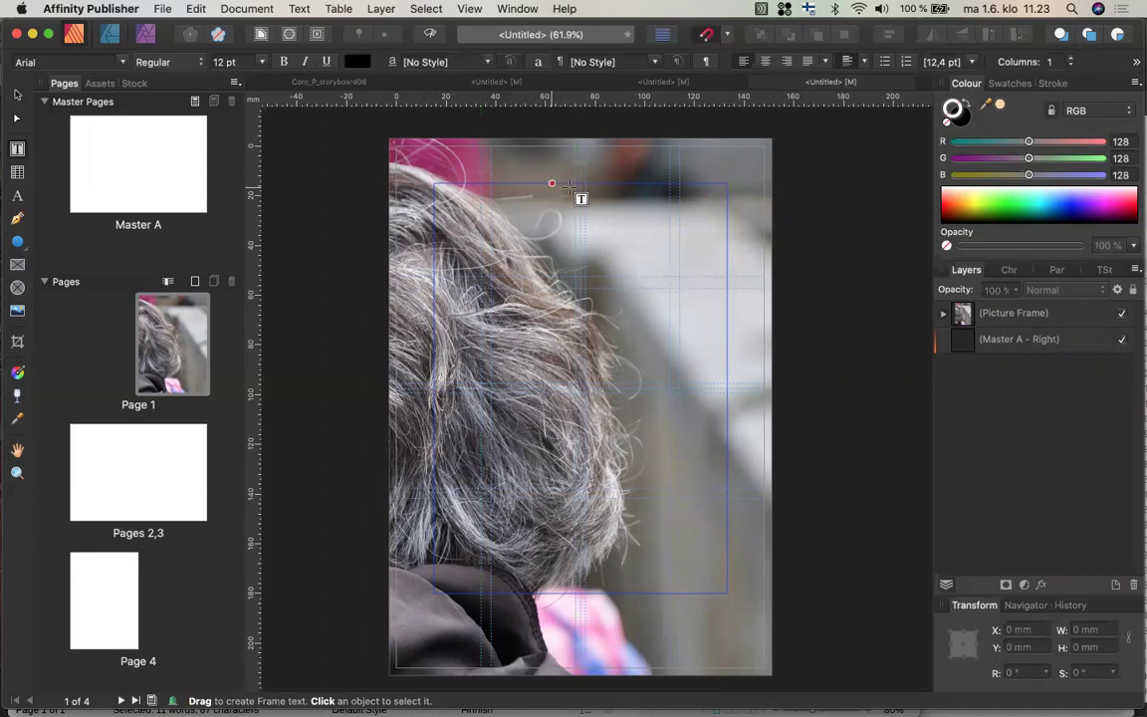
pyautogui.moveTo(574, 184); pyautogui.dragTo(726, 392)
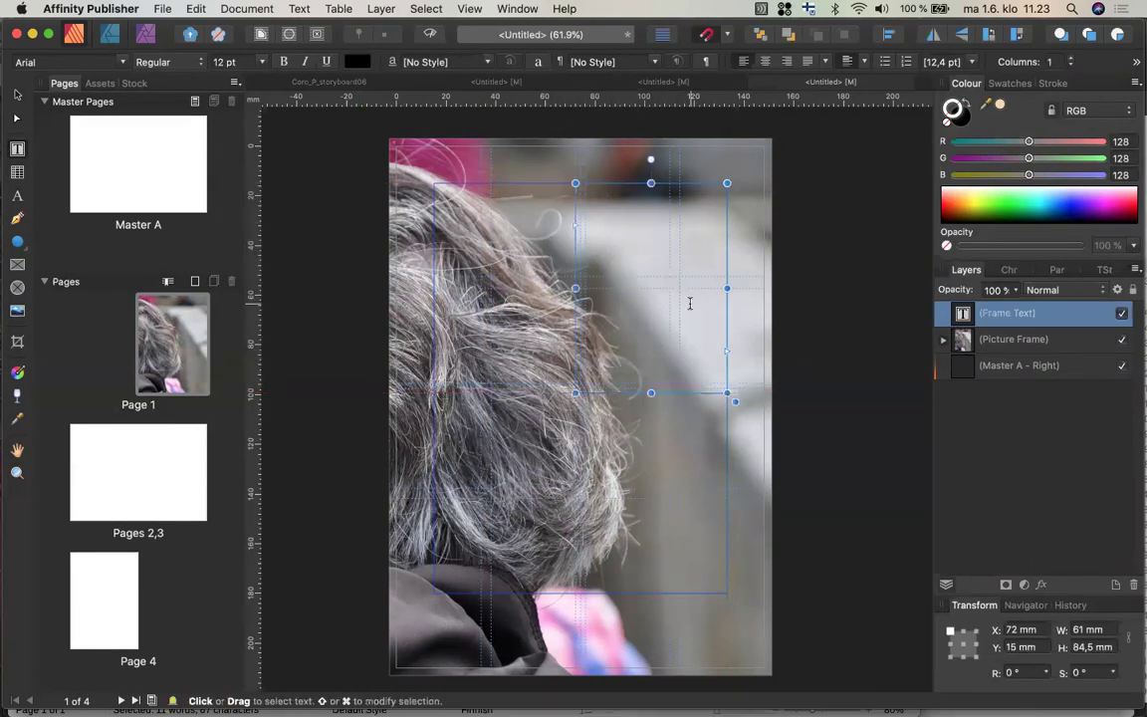
pyautogui.press('super+v')
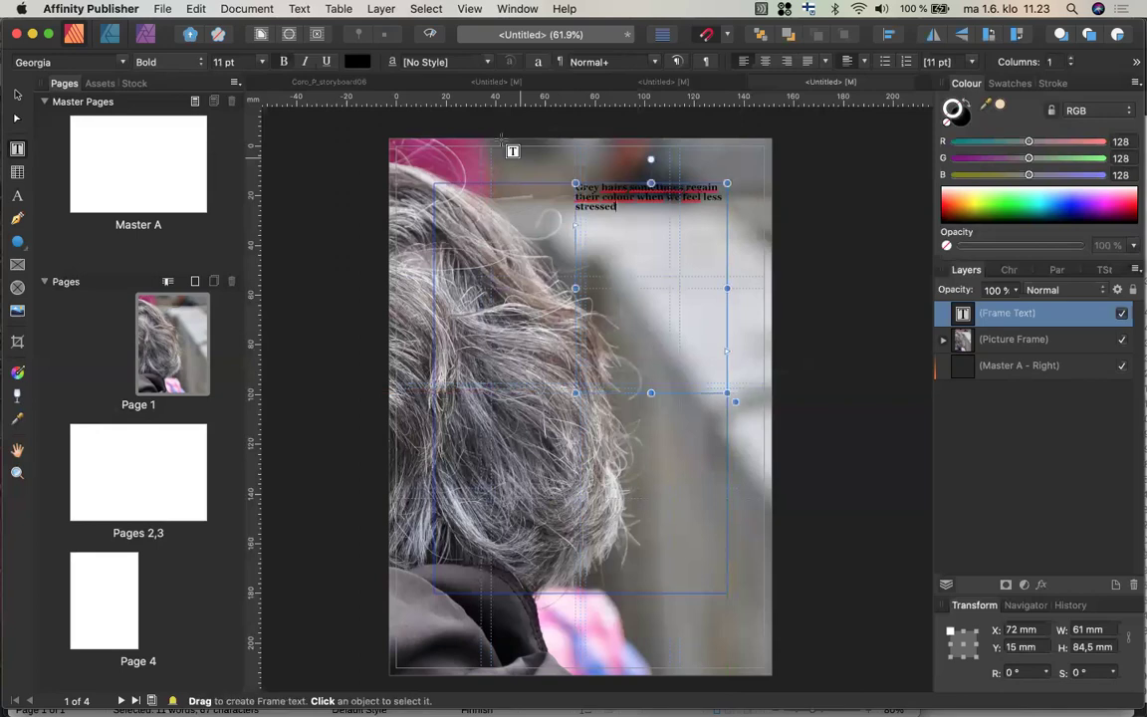
pyautogui.click(17, 95)
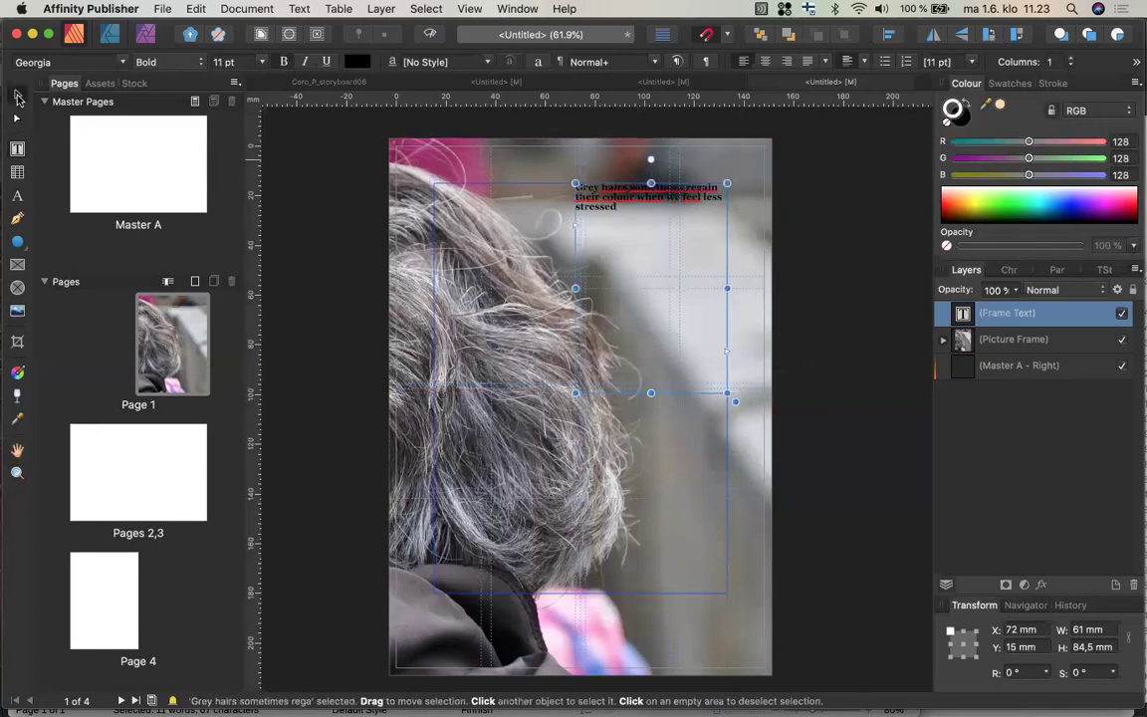
pyautogui.click(836, 219)
pyautogui.click(617, 200)
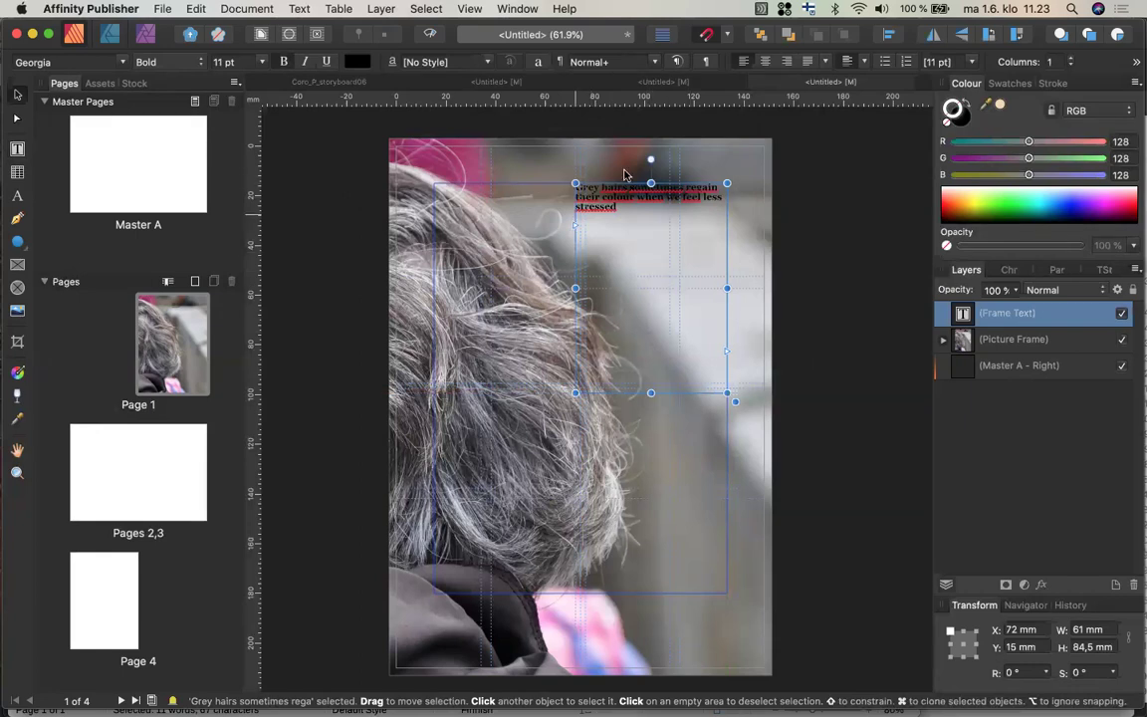
pyautogui.click(122, 62)
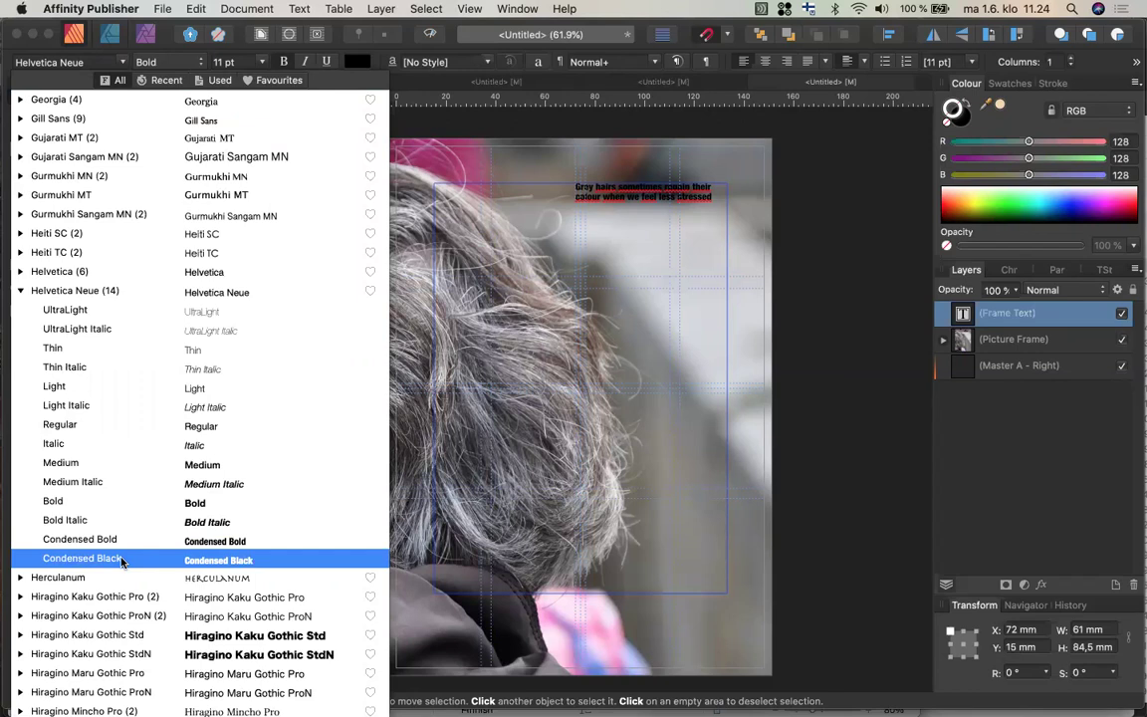
# Set the headline to 48 pt Helvetica Neue Condensed Black and enlarge its frame to show the last line
pyautogui.click(120, 560)
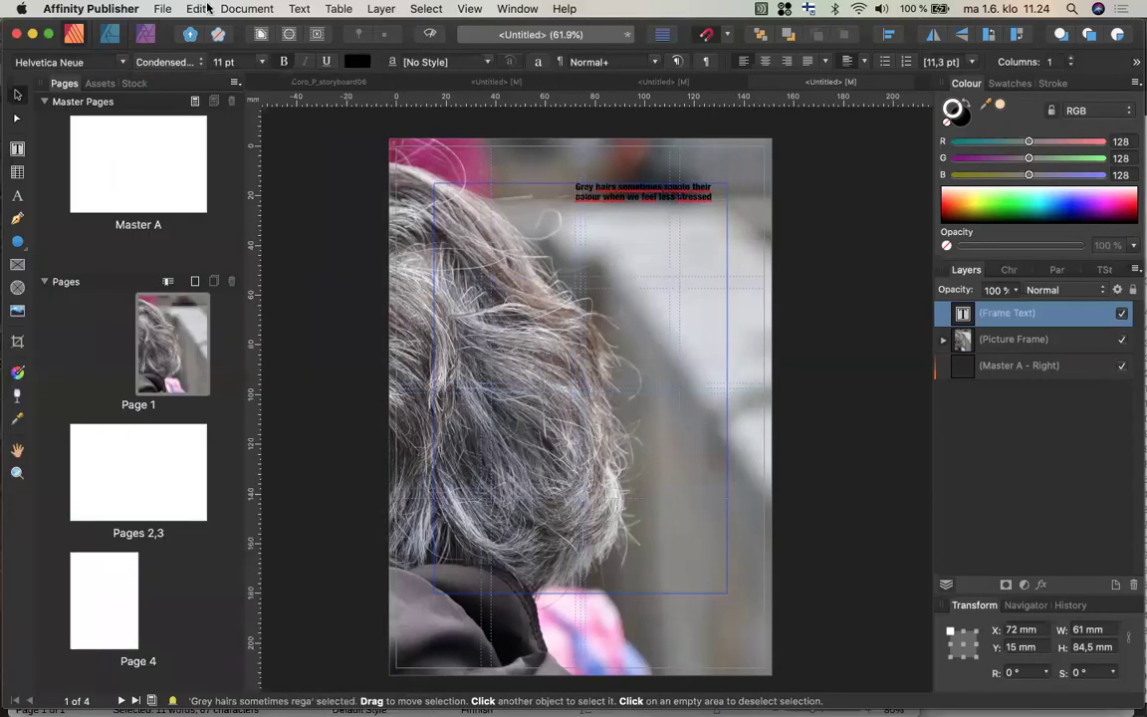
pyautogui.click(263, 62)
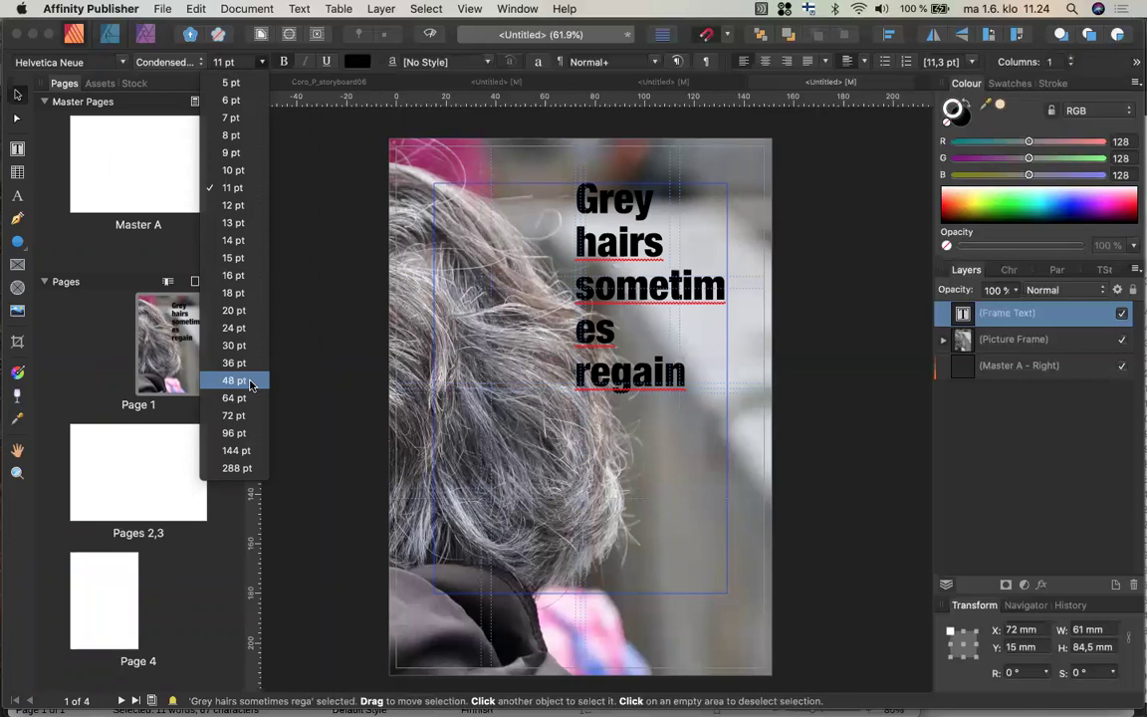
pyautogui.click(234, 380)
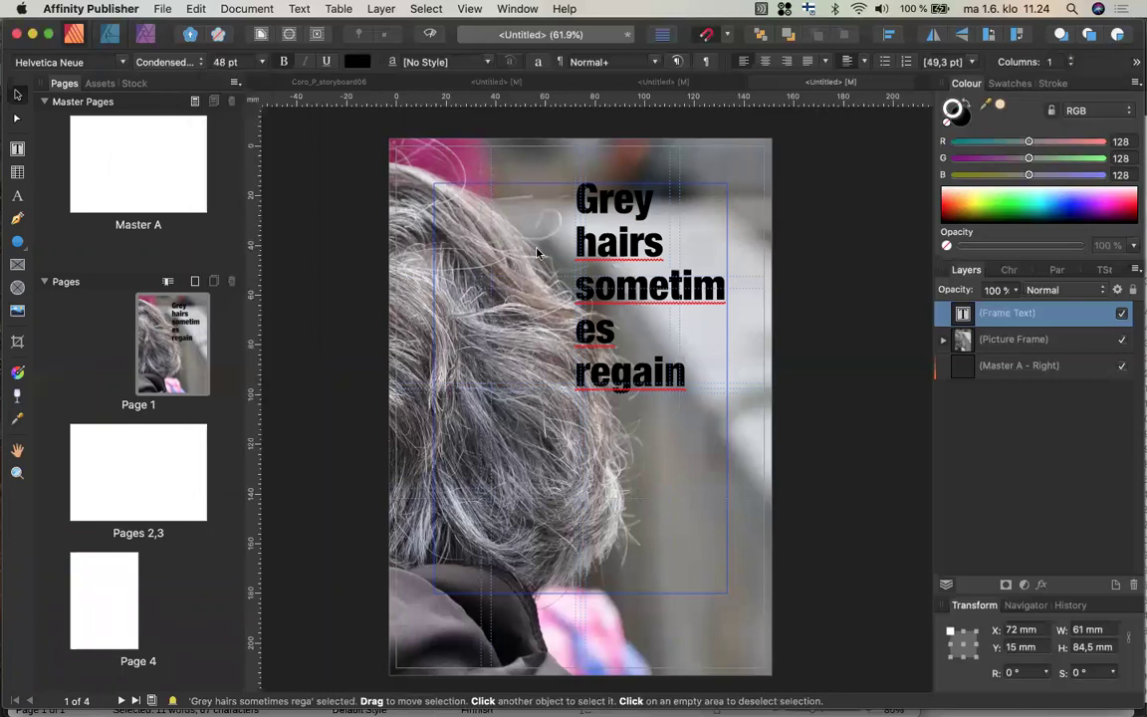
pyautogui.moveTo(574, 287); pyautogui.dragTo(487, 290)
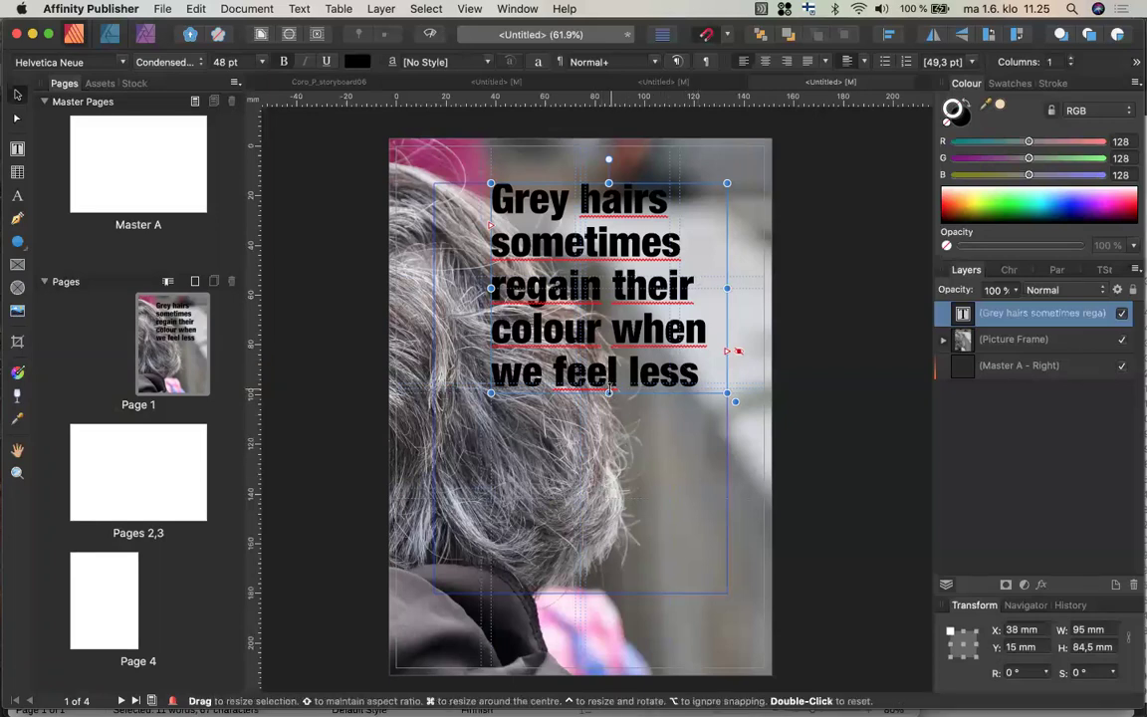
pyautogui.moveTo(608, 391); pyautogui.dragTo(601, 487)
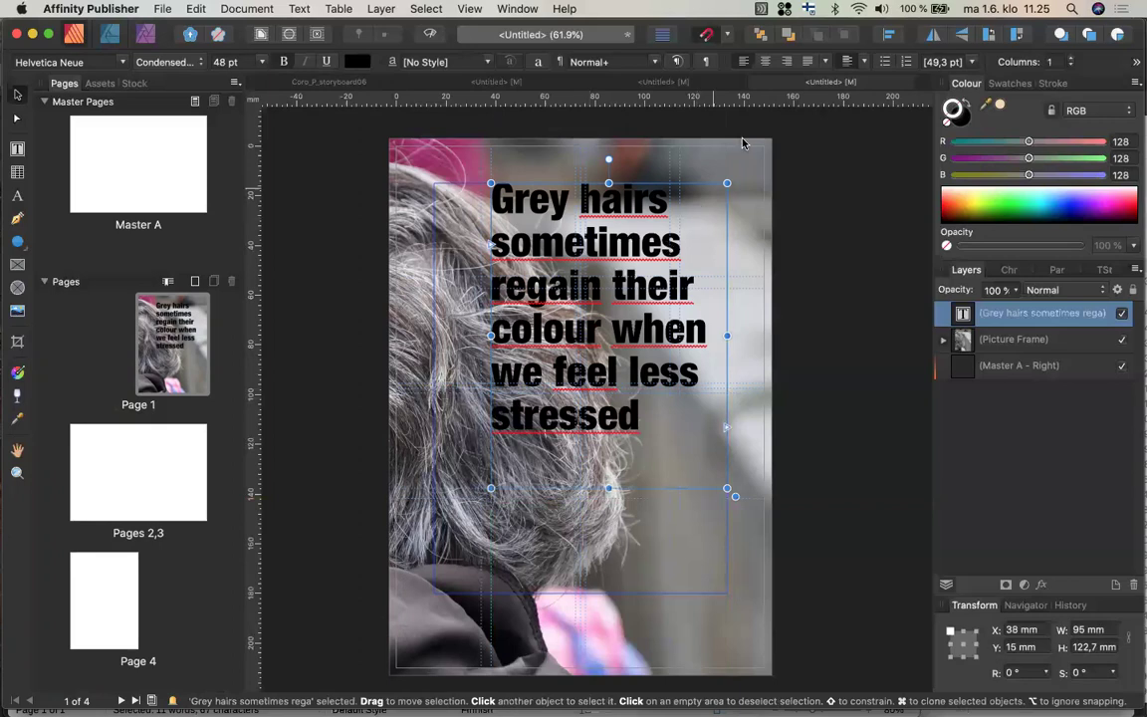
# Right-align the headline, nudge its frame right, and raise the font size to 53 pt
pyautogui.click(787, 62)
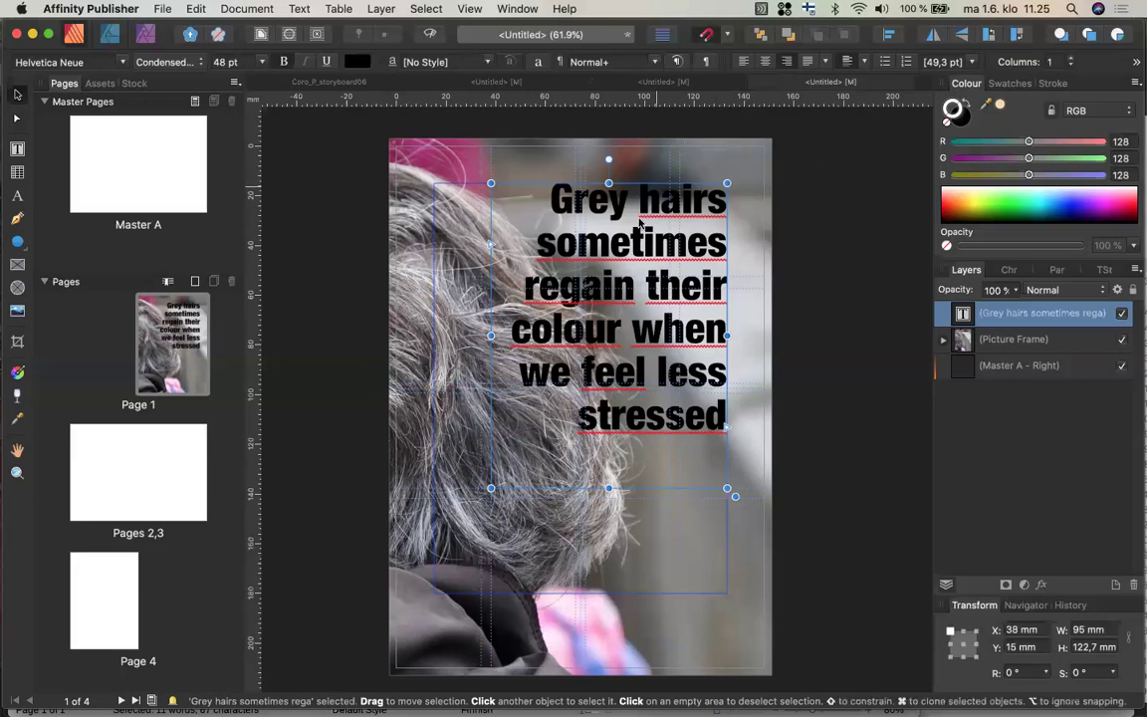
pyautogui.moveTo(647, 239); pyautogui.dragTo(662, 242)
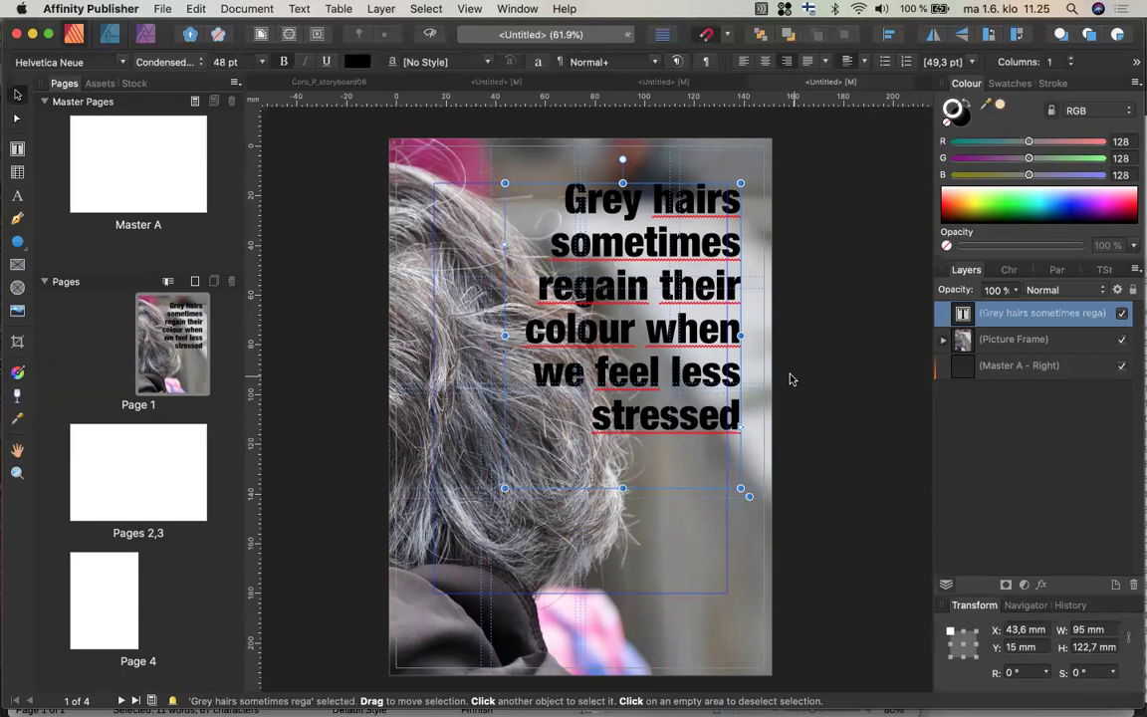
pyautogui.click(221, 61)
pyautogui.write('53')
pyautogui.press('Return')
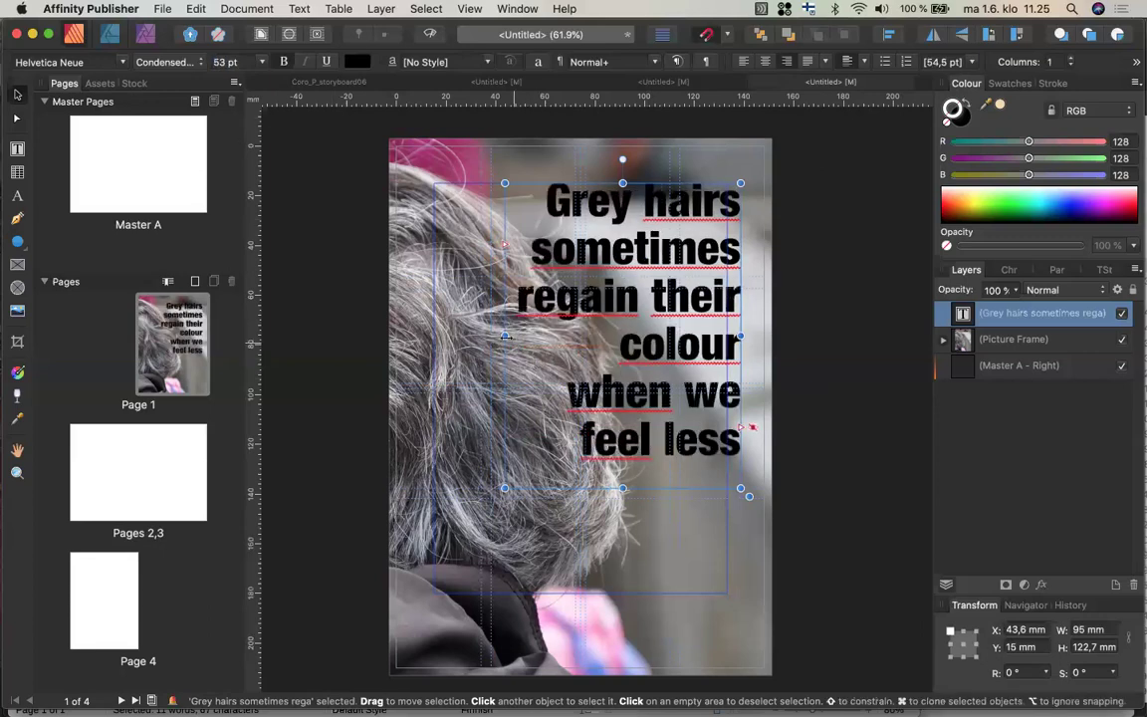
# Widen the headline frame leftward and reposition it at X 17.7 mm, Y 15 mm
pyautogui.moveTo(504, 335); pyautogui.dragTo(454, 335)
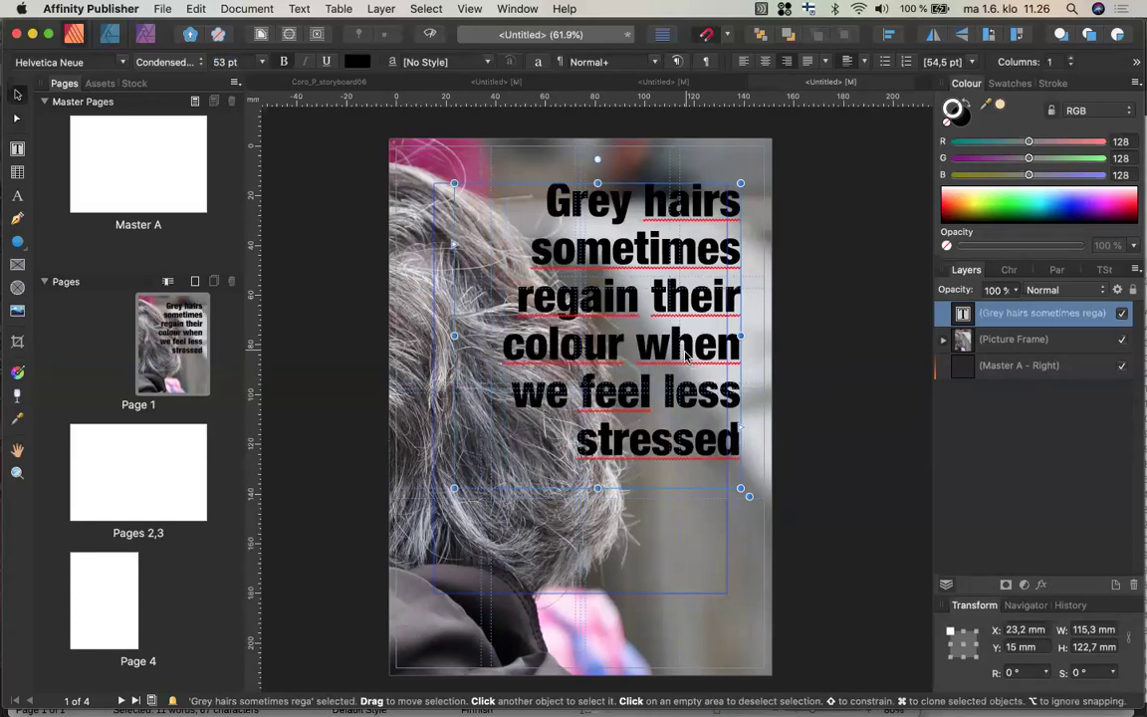
pyautogui.moveTo(674, 372); pyautogui.dragTo(673, 357)
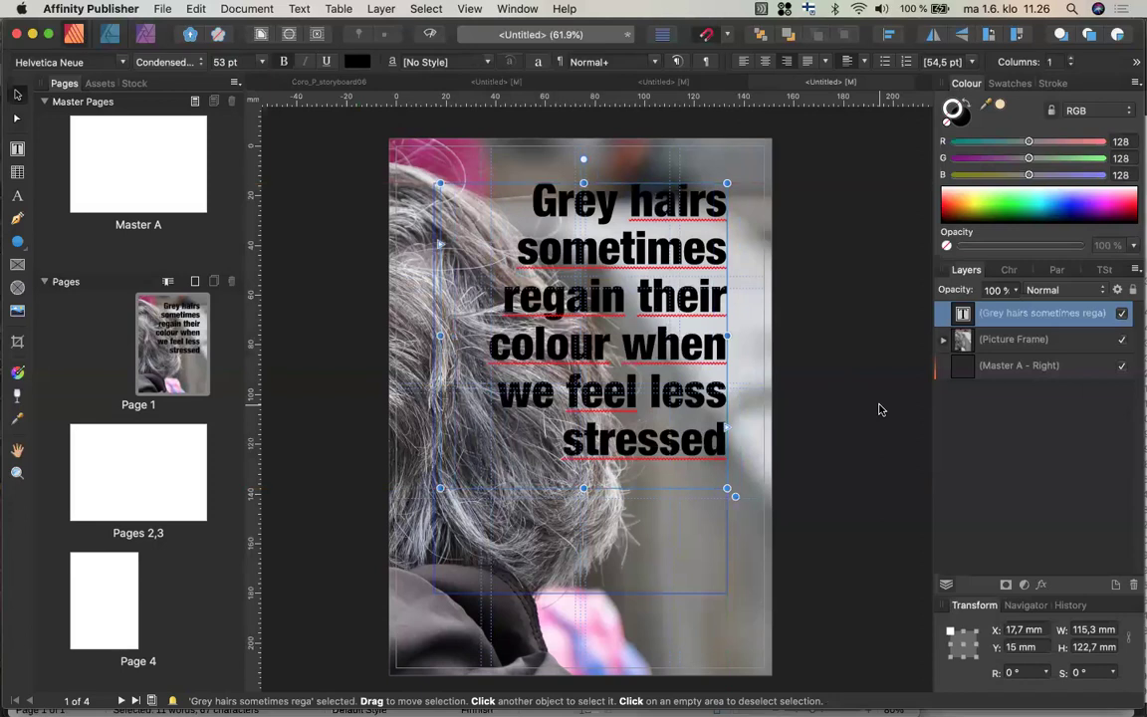
pyautogui.click(879, 408)
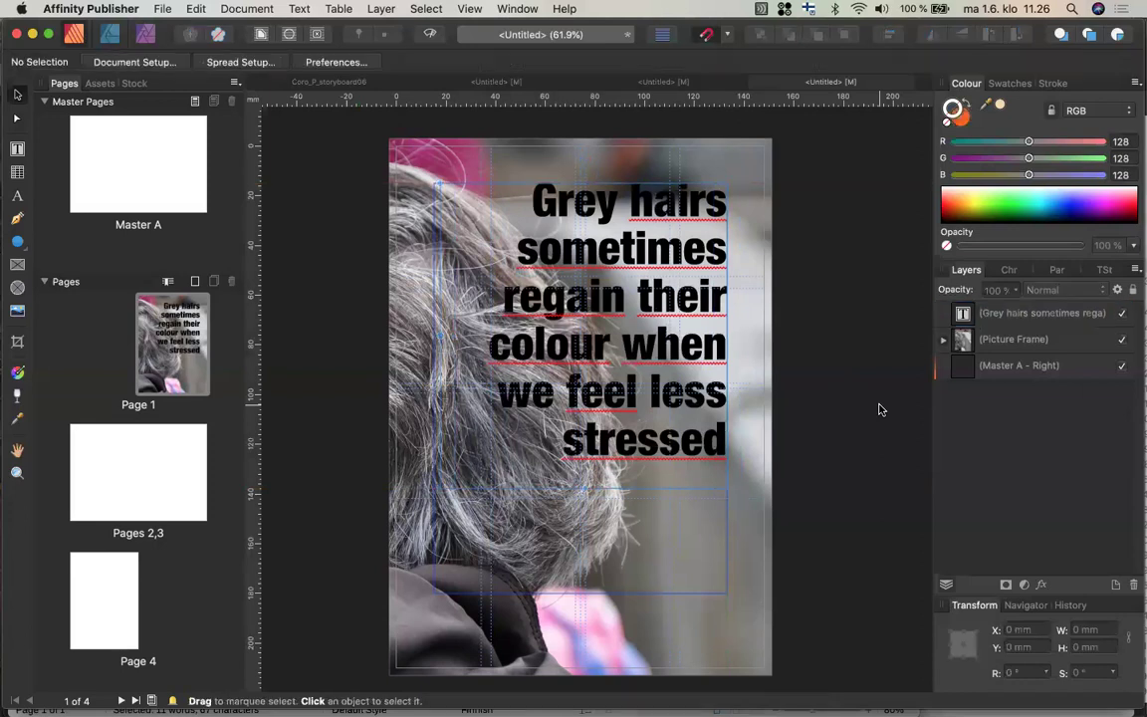
pyautogui.click(683, 355)
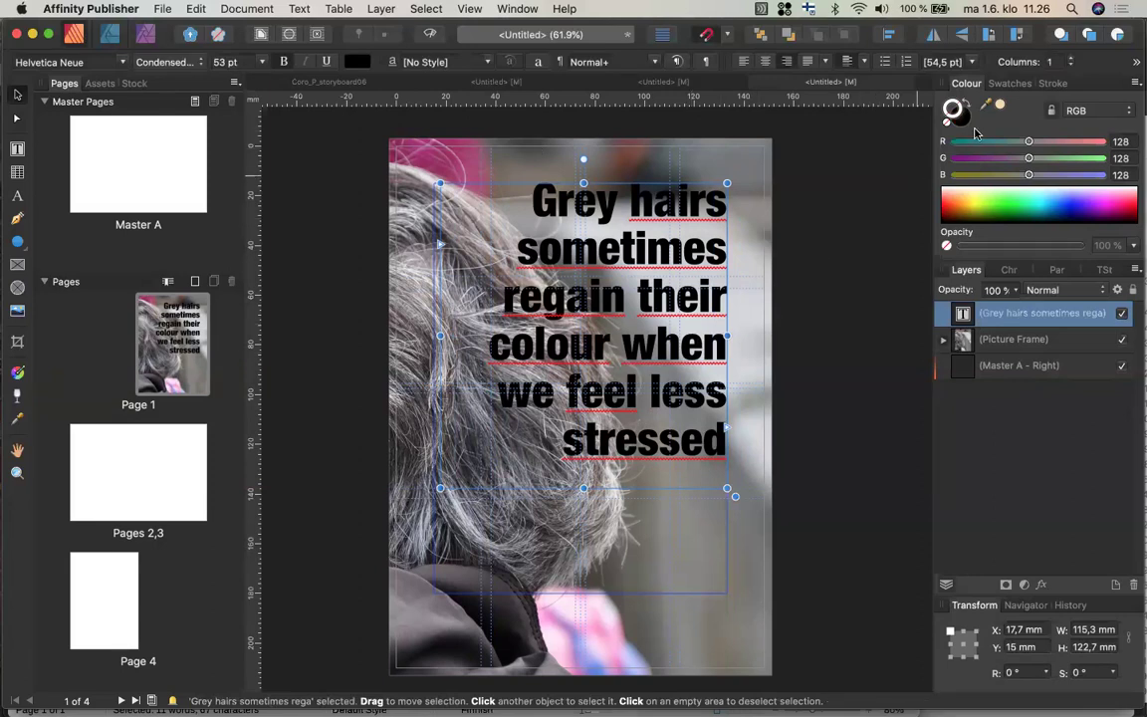
# Fill the headline text cyan-green from the Colour panel spectrum, then open its layer effects
pyautogui.click(961, 116)
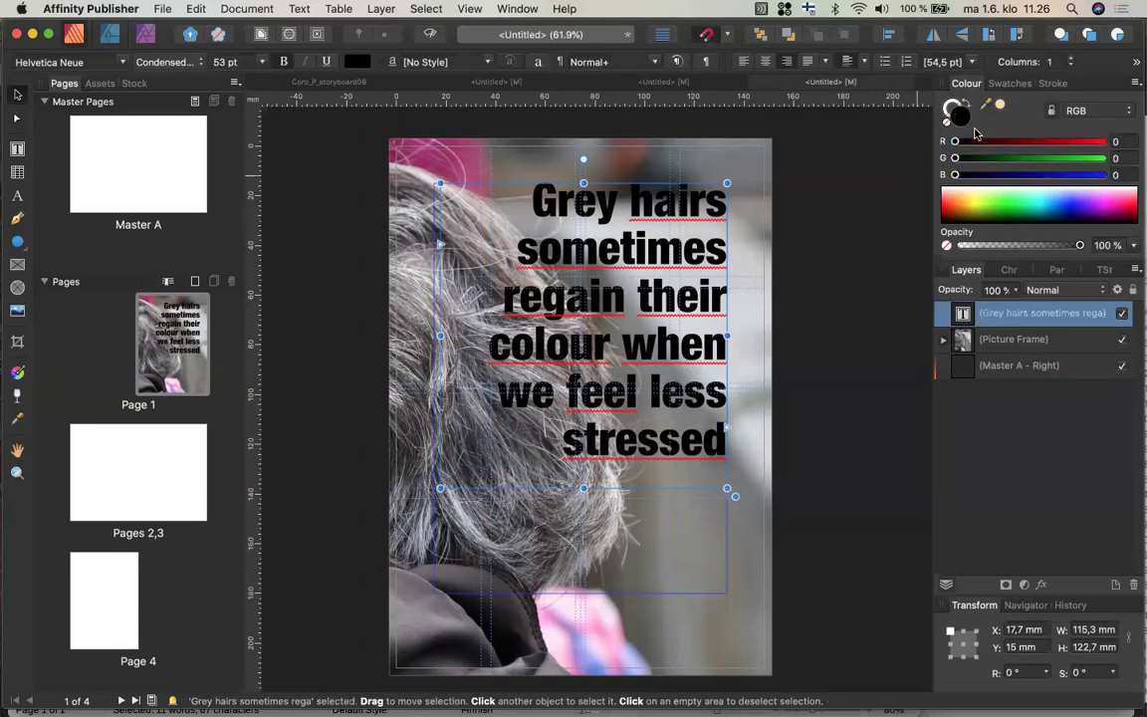
pyautogui.click(979, 202)
pyautogui.click(1002, 211)
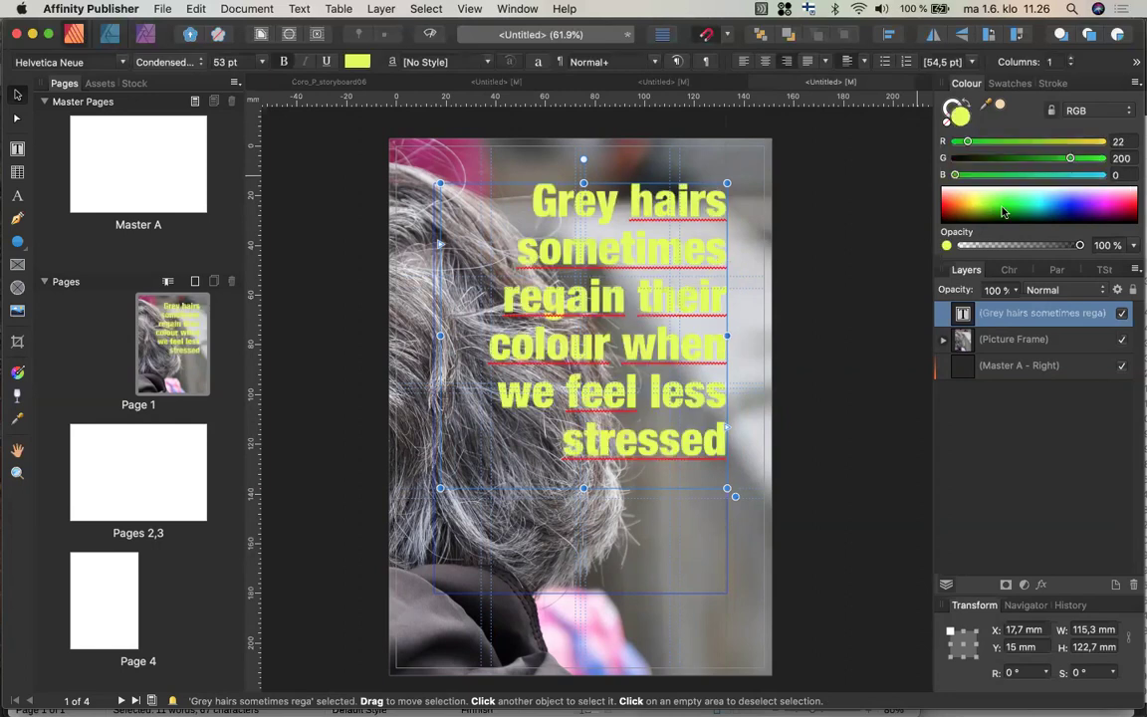
pyautogui.click(1011, 209)
pyautogui.click(1032, 204)
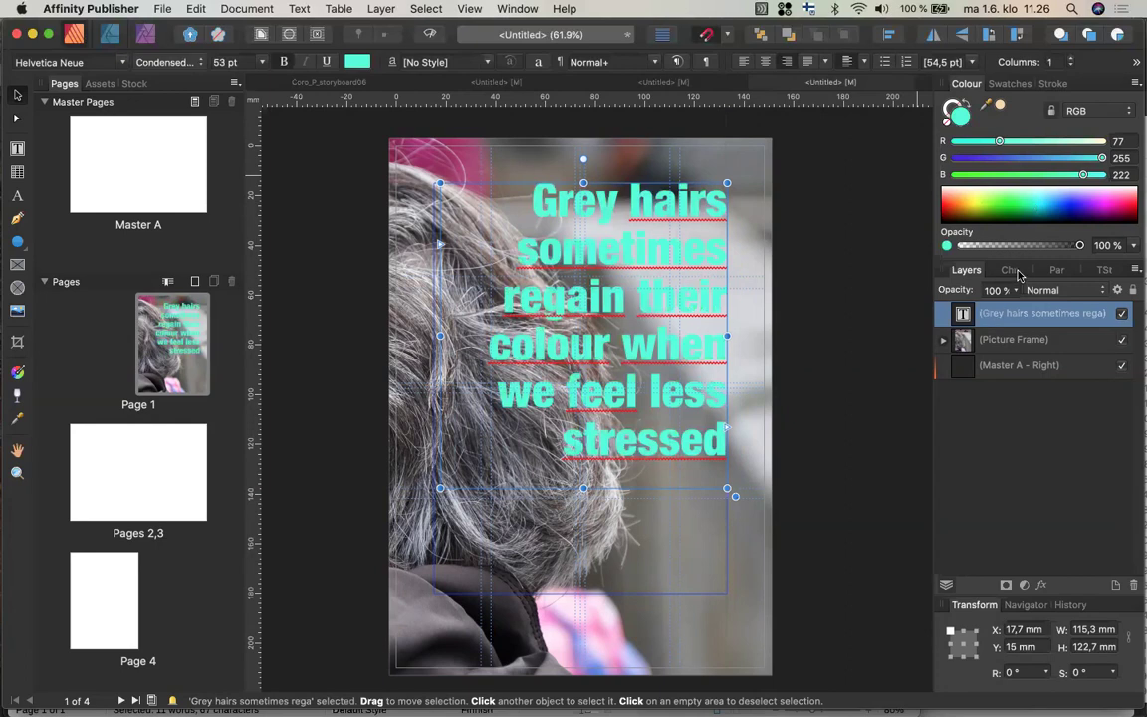
pyautogui.click(1043, 585)
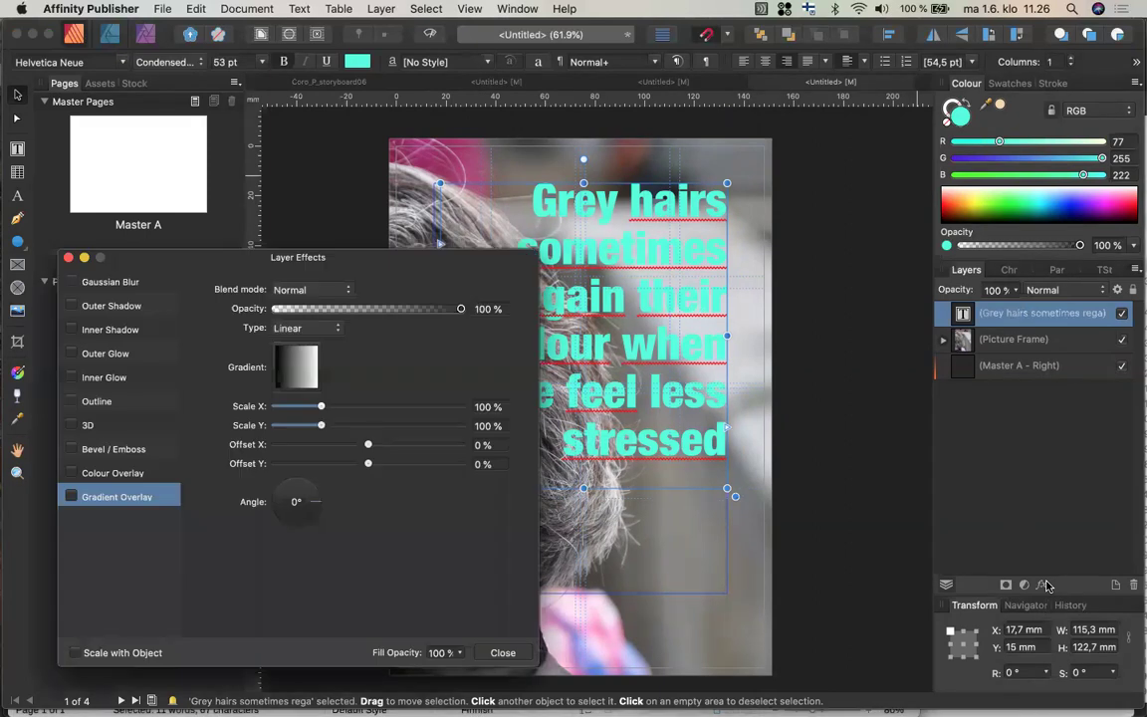
# Close the Layer Effects dialog without adding any effect
pyautogui.click(68, 258)
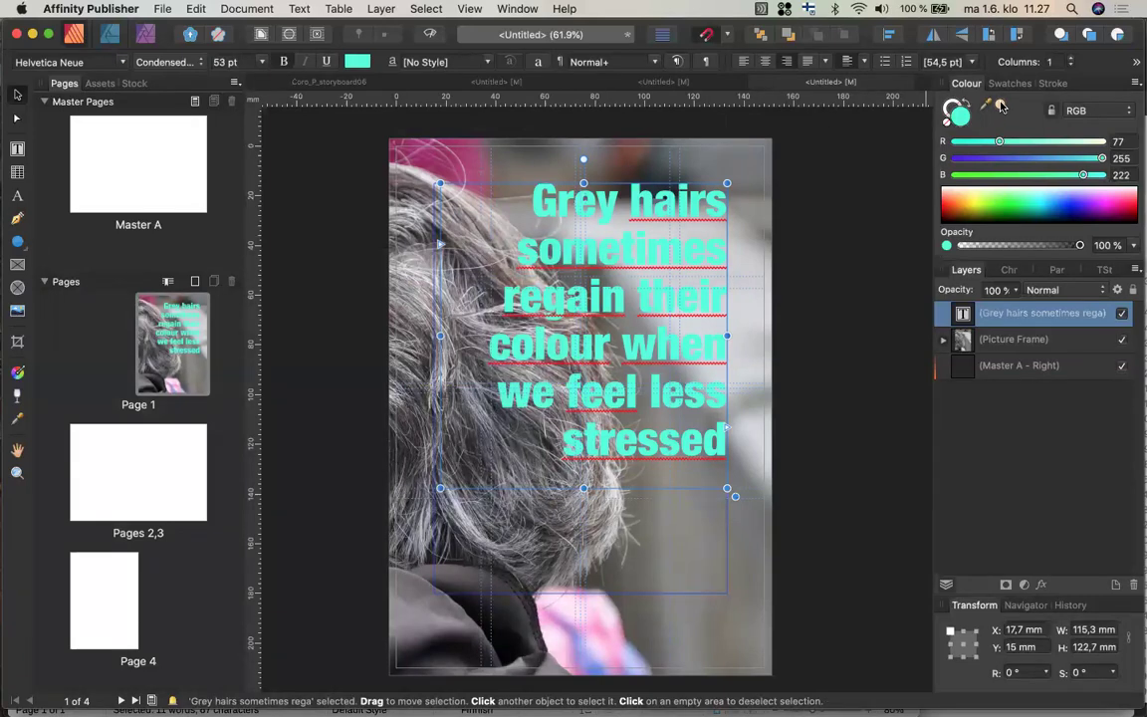
# Colour the headline magenta R154 G54 B108 sampled from the photo, reverting after trying RGB slider tweaks
pyautogui.moveTo(1002, 107); pyautogui.dragTo(433, 170)
pyautogui.click(1001, 110)
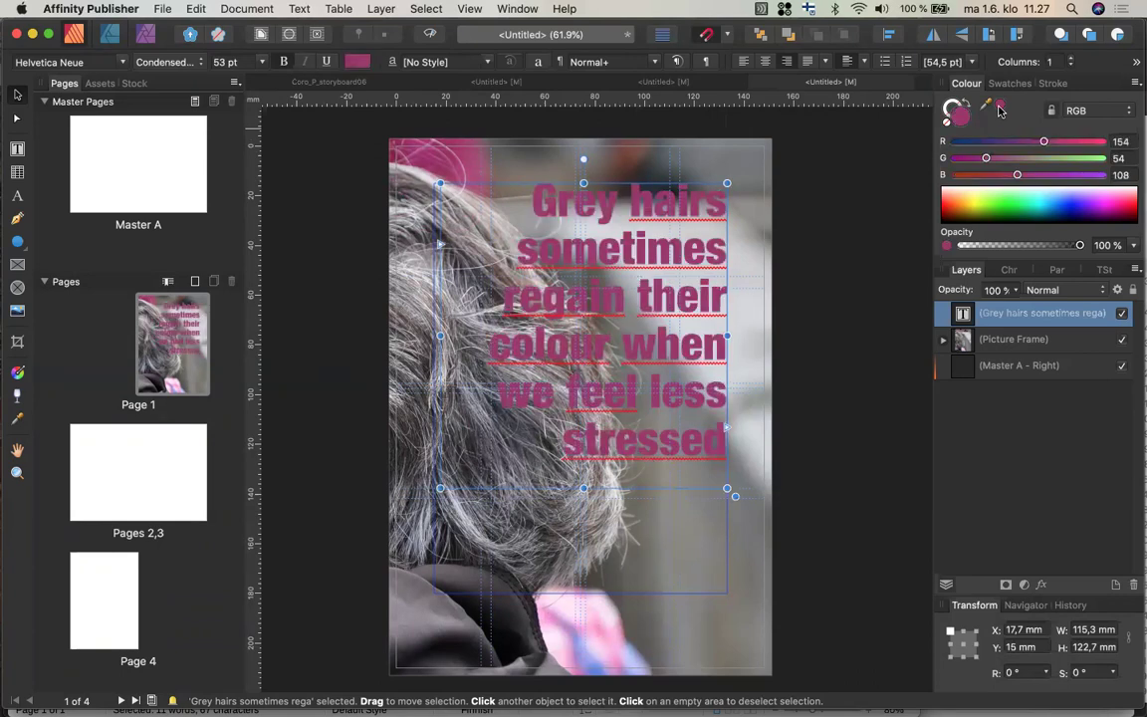
pyautogui.moveTo(1045, 144); pyautogui.dragTo(1071, 145)
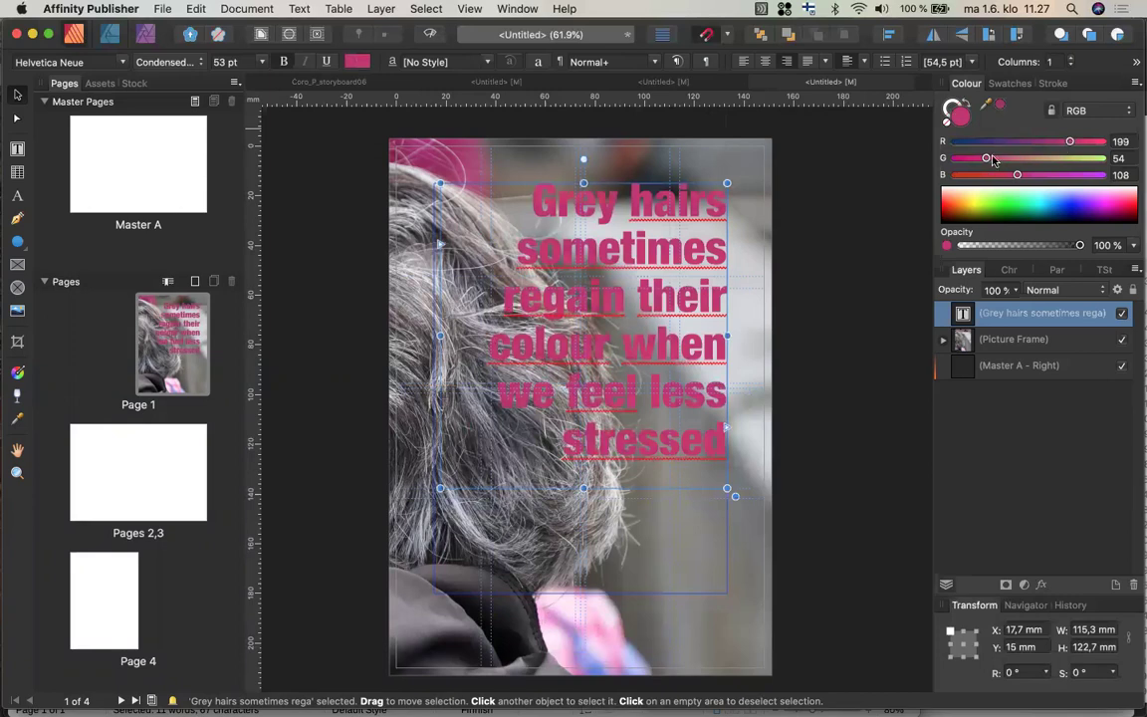
pyautogui.moveTo(987, 162); pyautogui.dragTo(1081, 160)
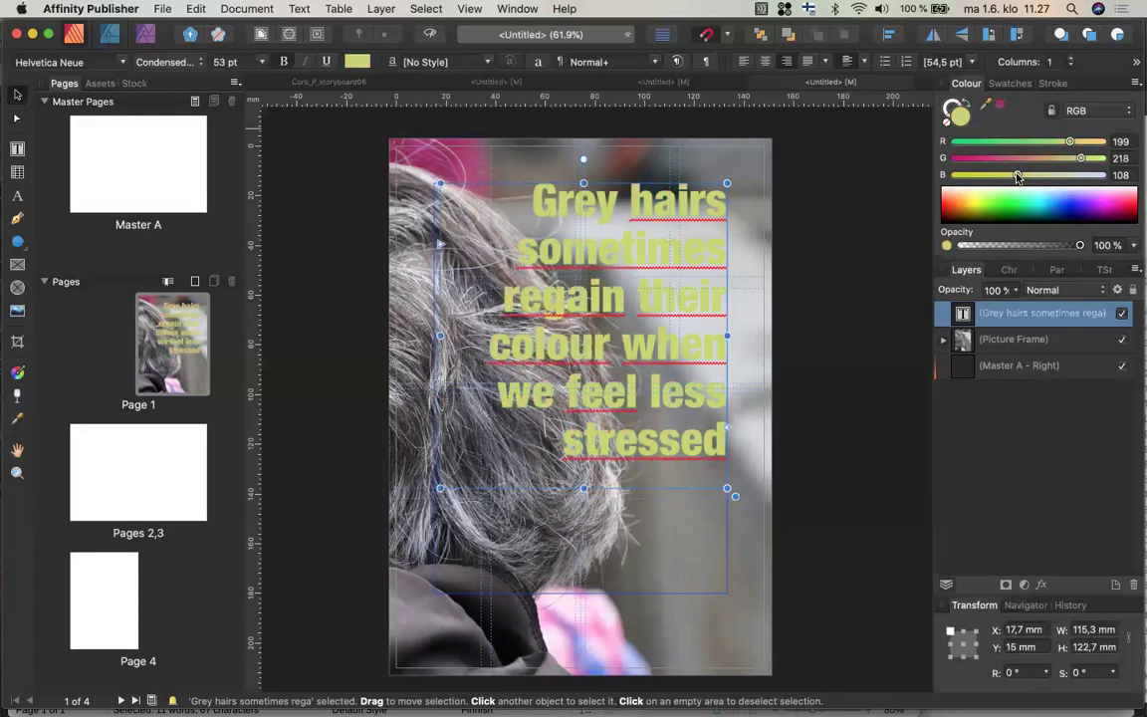
pyautogui.moveTo(1016, 175); pyautogui.dragTo(1049, 175)
pyautogui.click(983, 201)
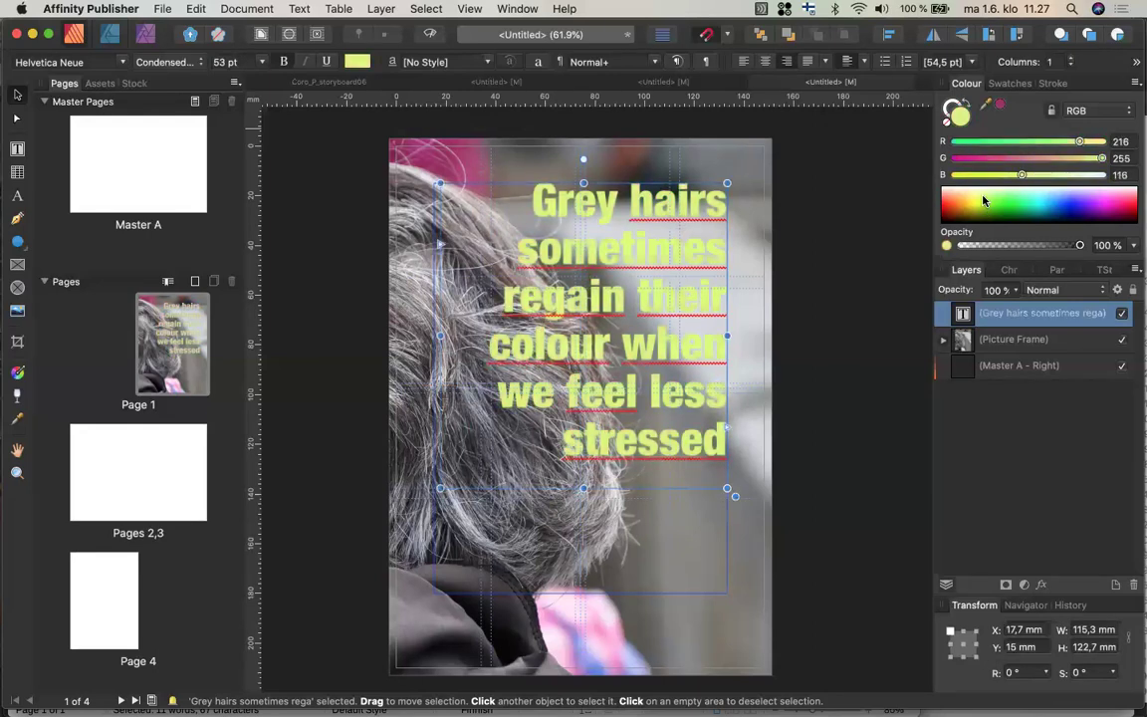
pyautogui.click(1000, 107)
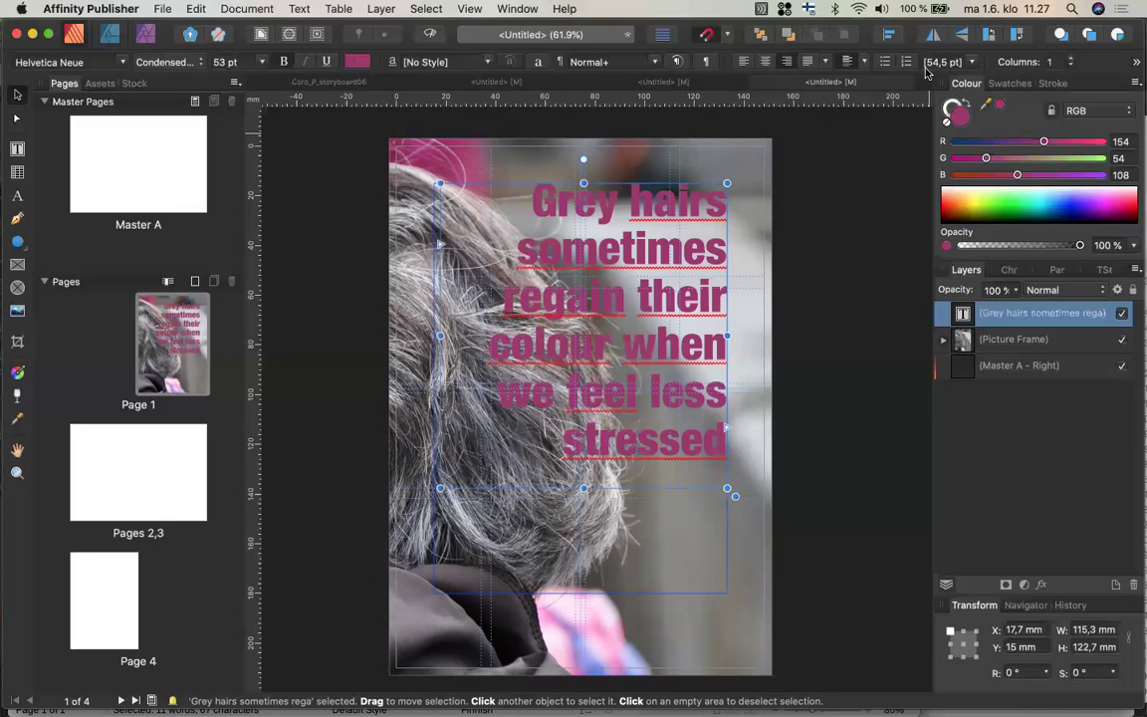
pyautogui.click(1009, 85)
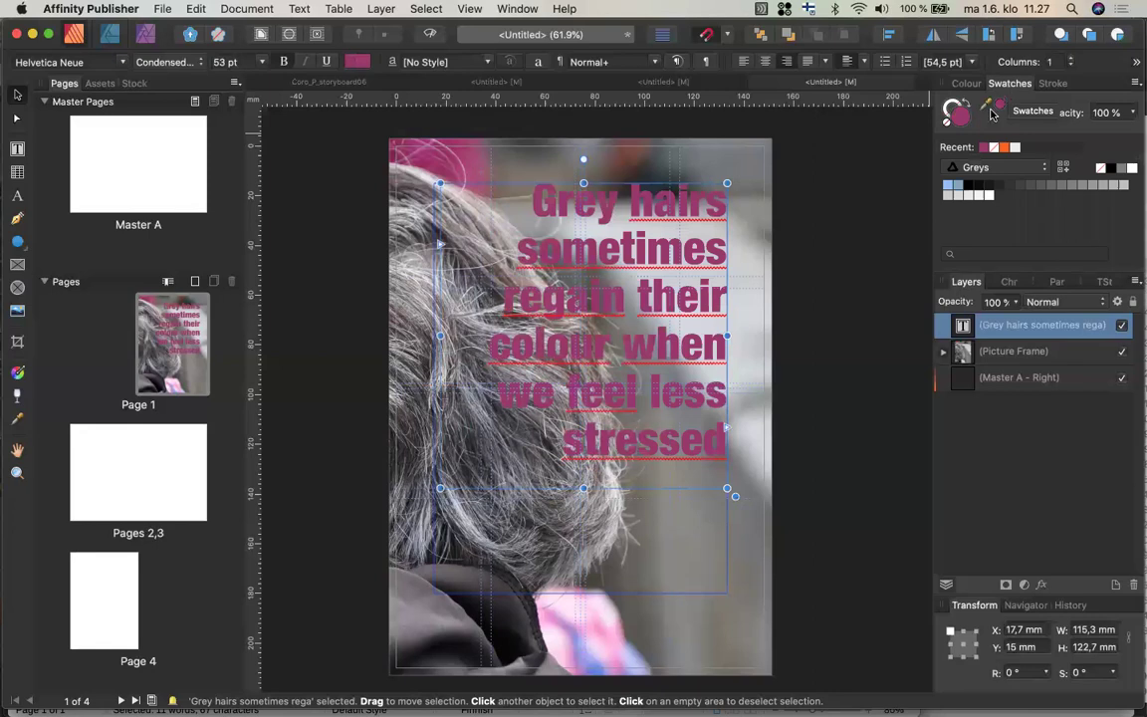
# Add the headline magenta to the palette and create tint swatches from it
pyautogui.click(1064, 168)
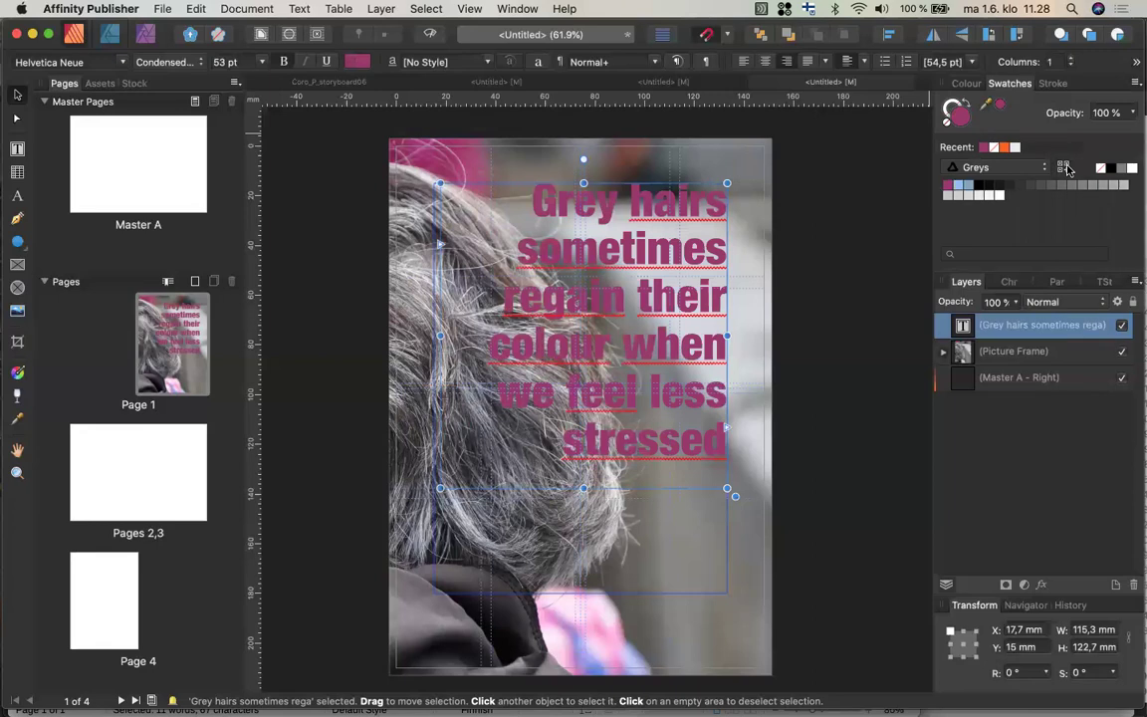
pyautogui.rightClick(948, 189)
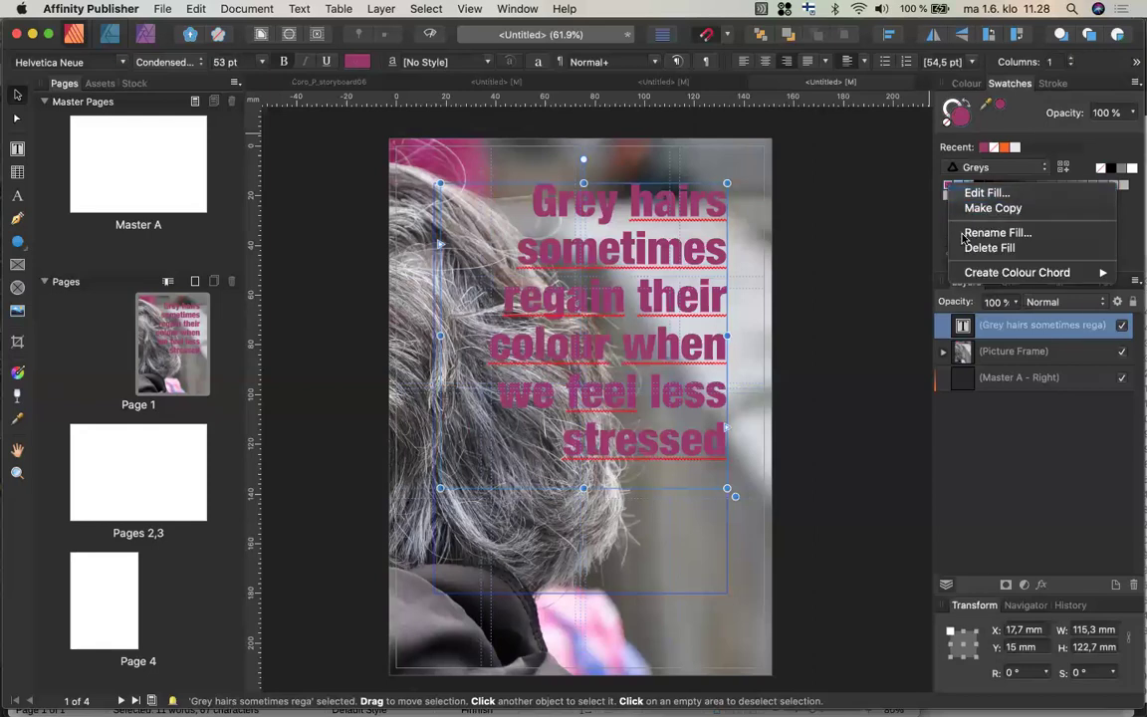
pyautogui.moveTo(972, 278)
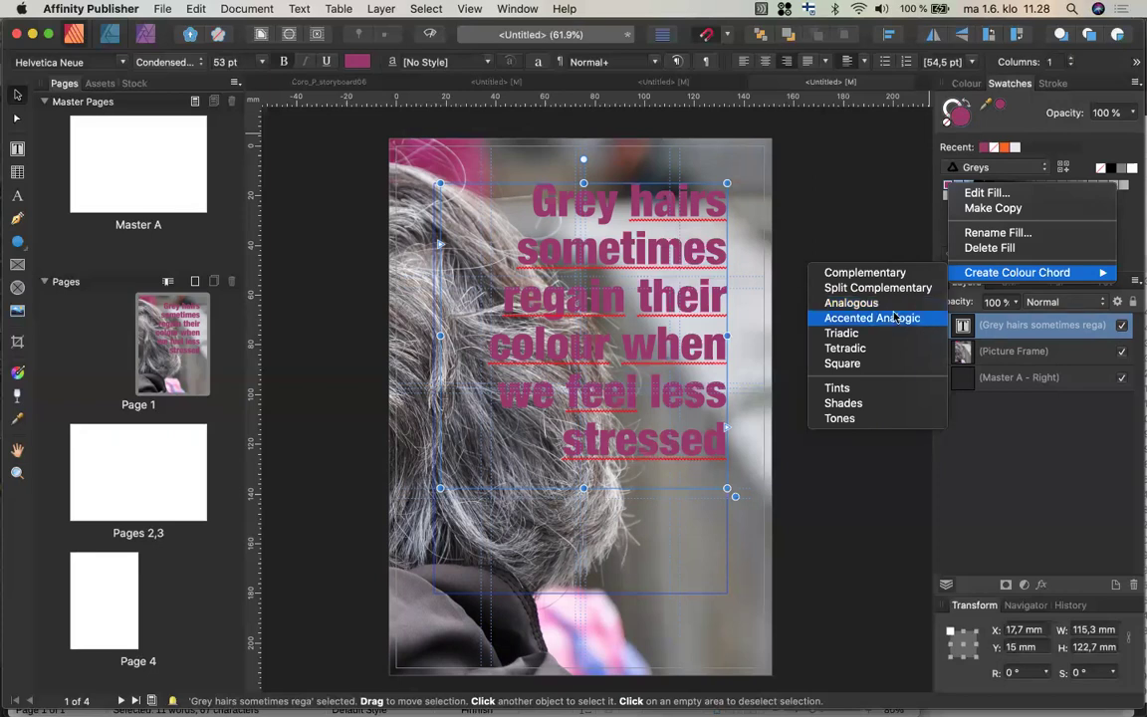
pyautogui.click(881, 389)
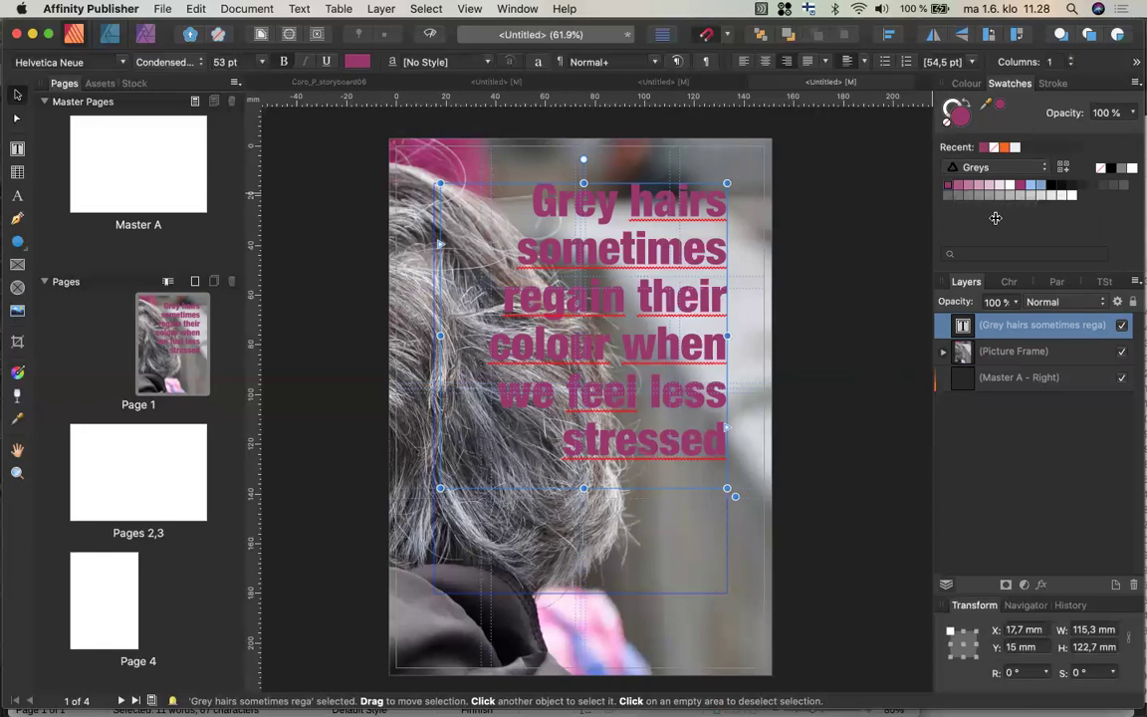
# Generate a tetradic colour chord from the magenta swatch
pyautogui.rightClick(947, 186)
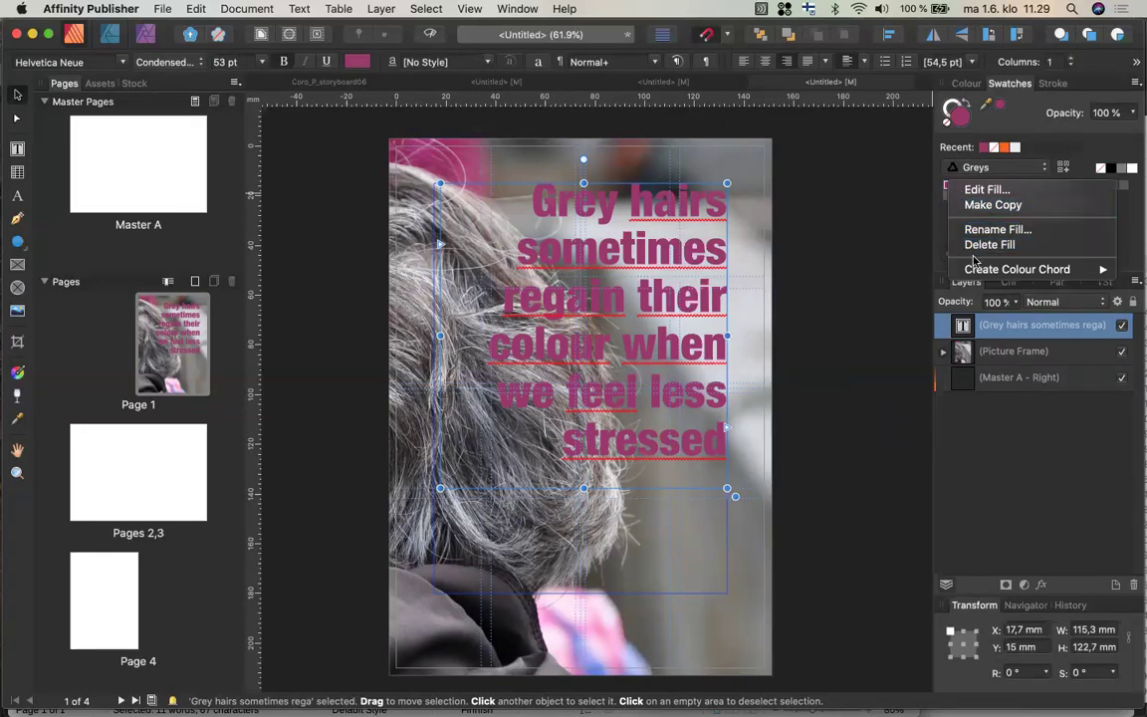
pyautogui.moveTo(976, 271)
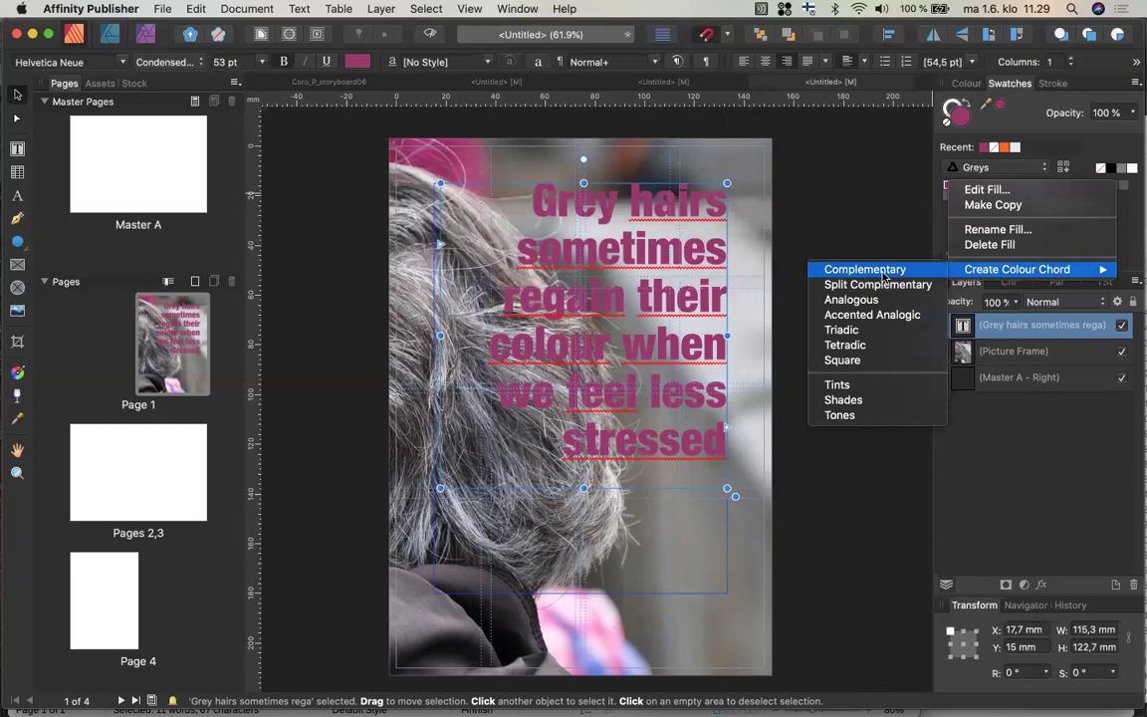
pyautogui.click(873, 346)
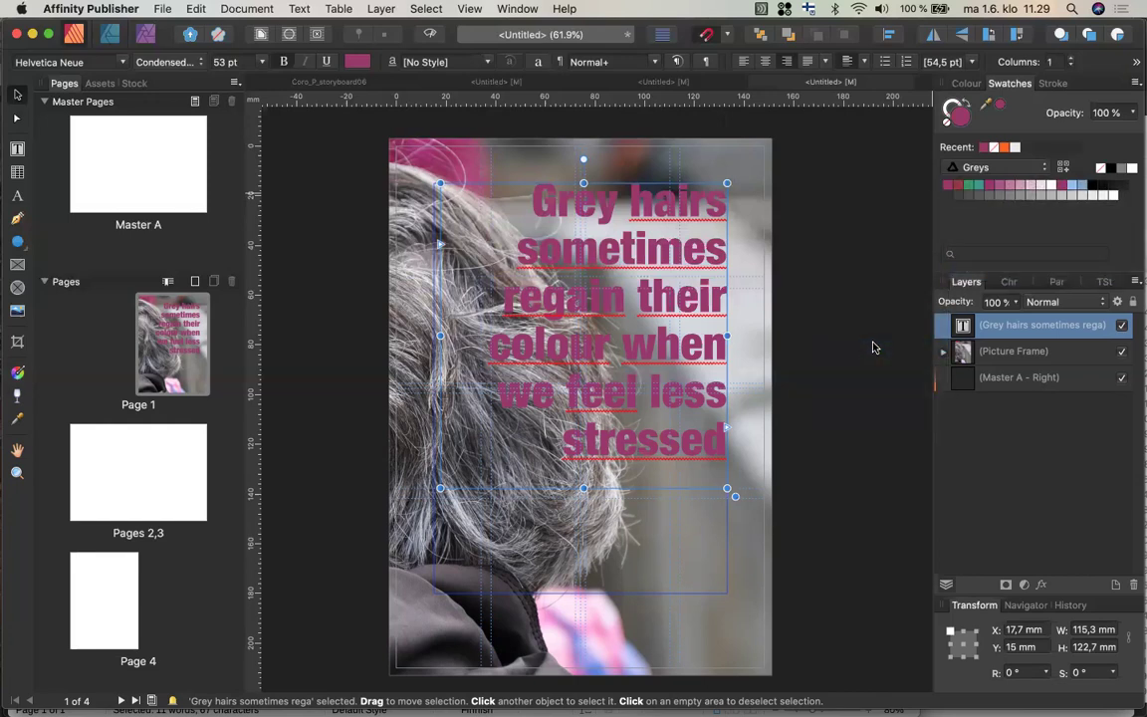
# Try red, green and several pink palette swatches on the headline before settling on white
pyautogui.click(956, 188)
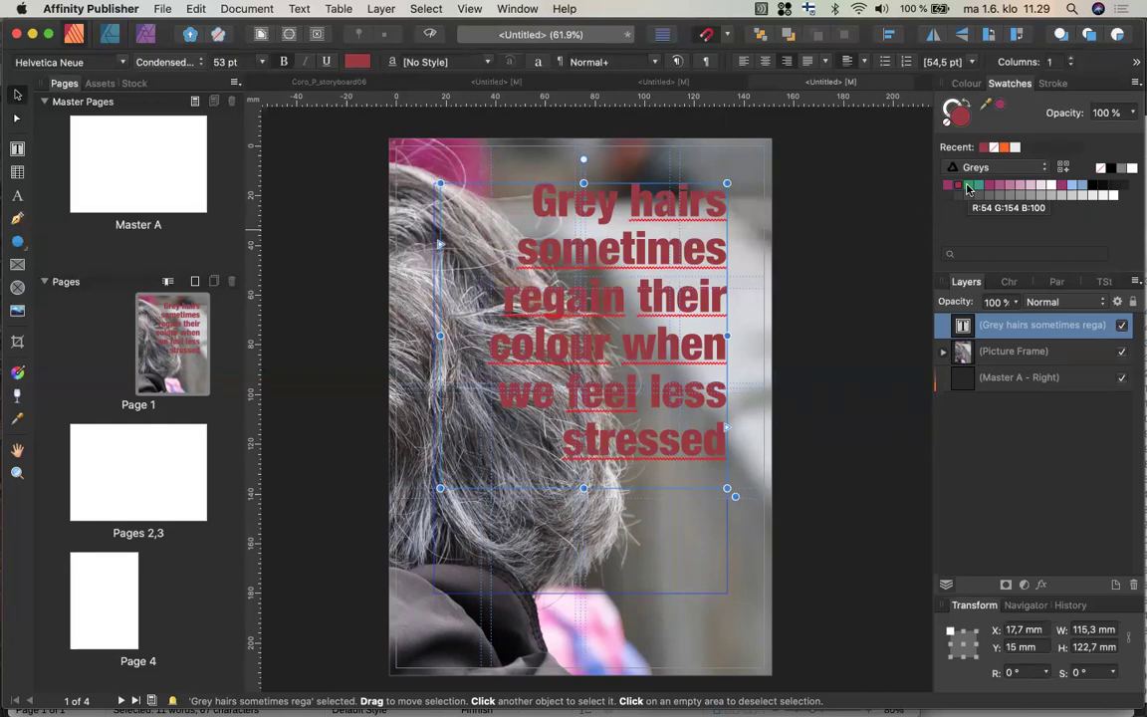
pyautogui.click(968, 188)
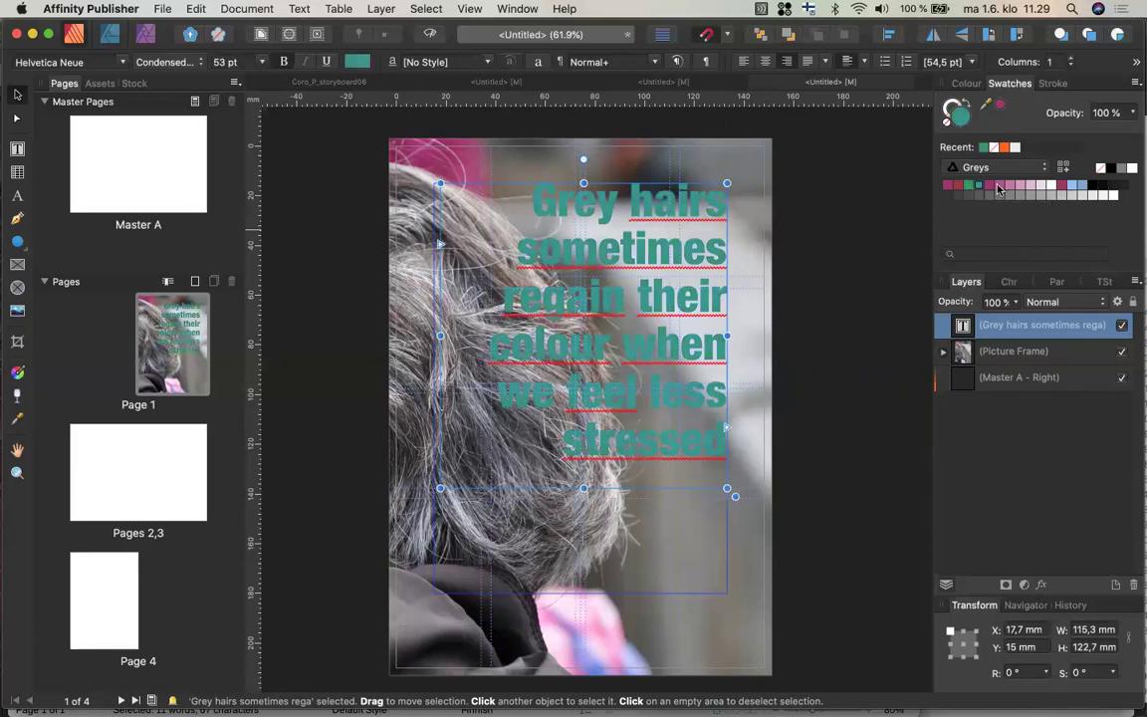
pyautogui.click(1012, 186)
pyautogui.click(1037, 185)
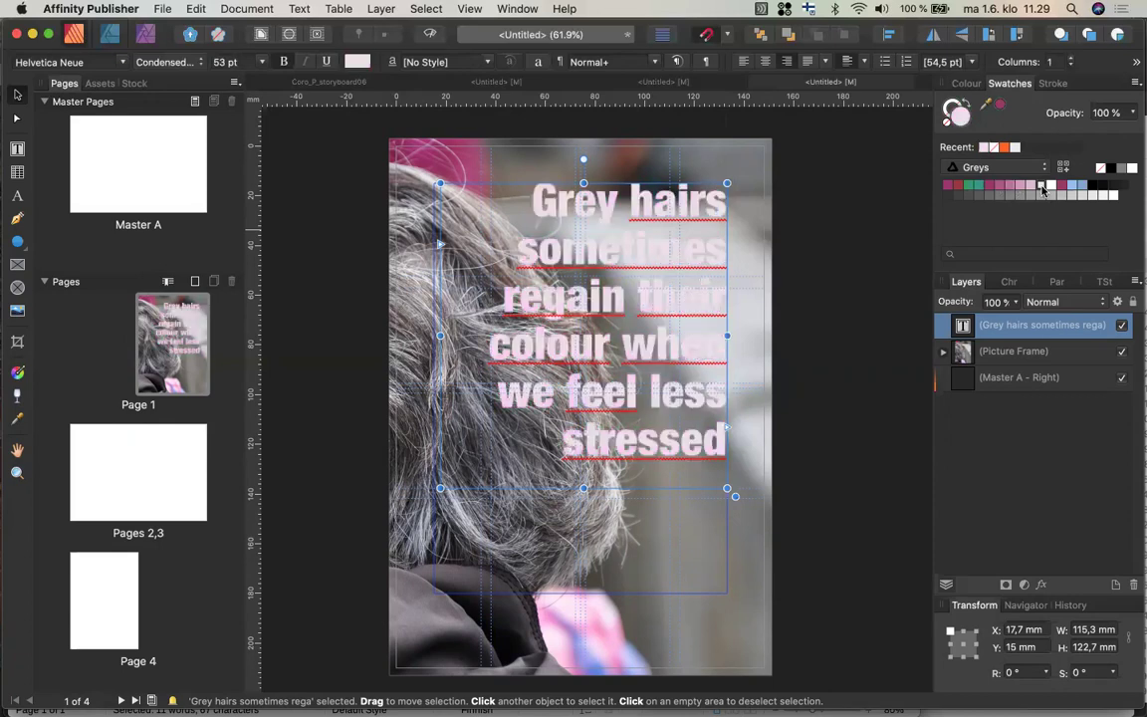
pyautogui.click(1026, 189)
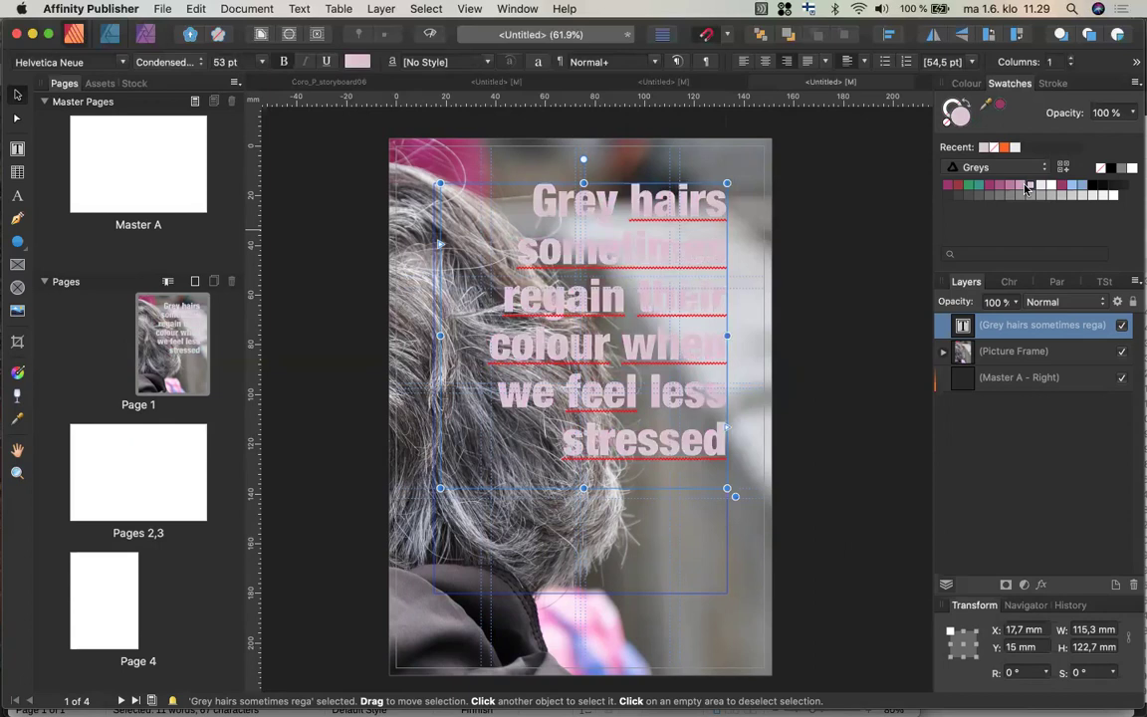
pyautogui.click(1017, 189)
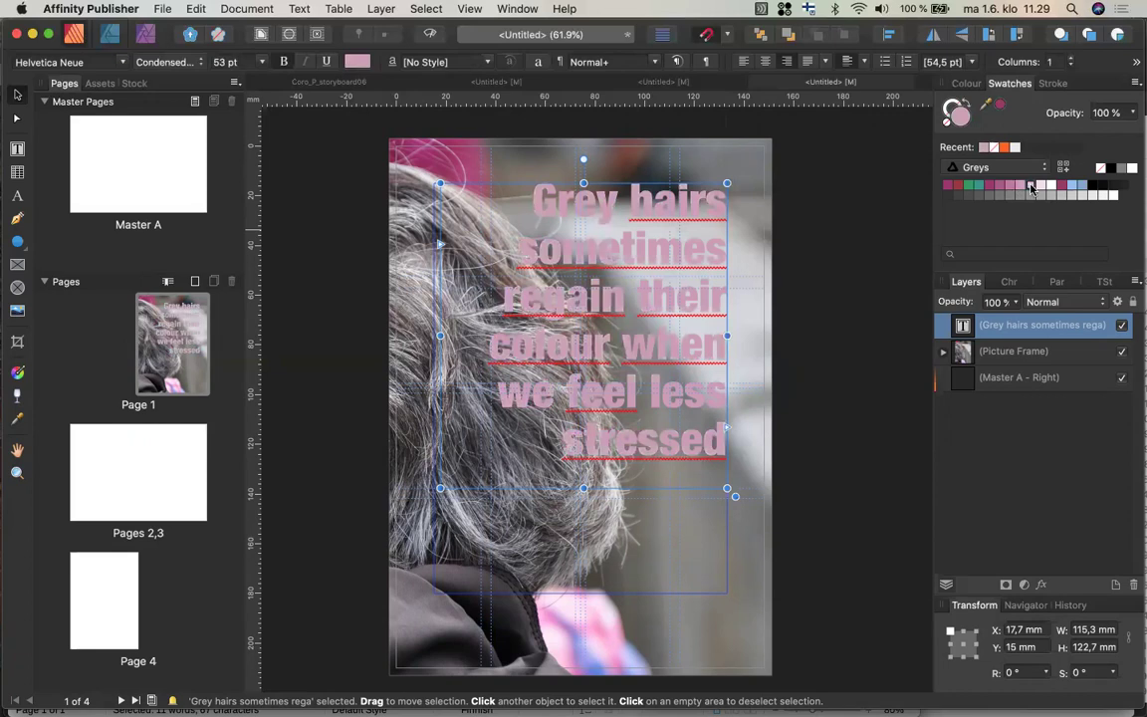
pyautogui.click(1031, 190)
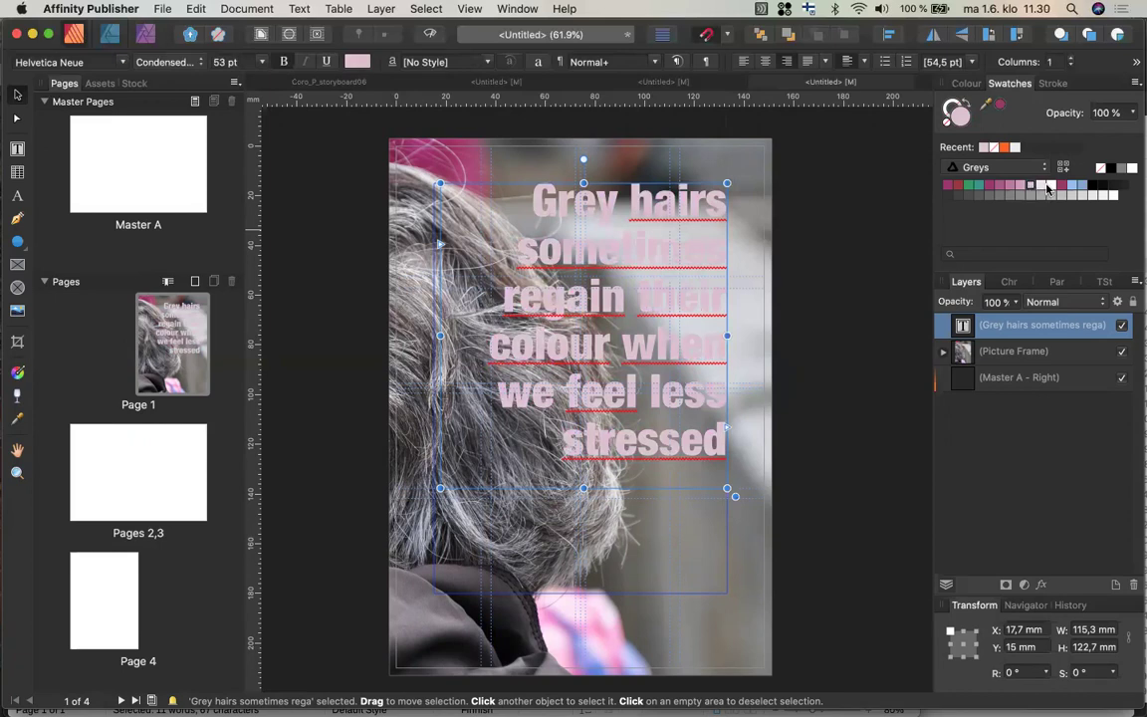
pyautogui.click(1046, 187)
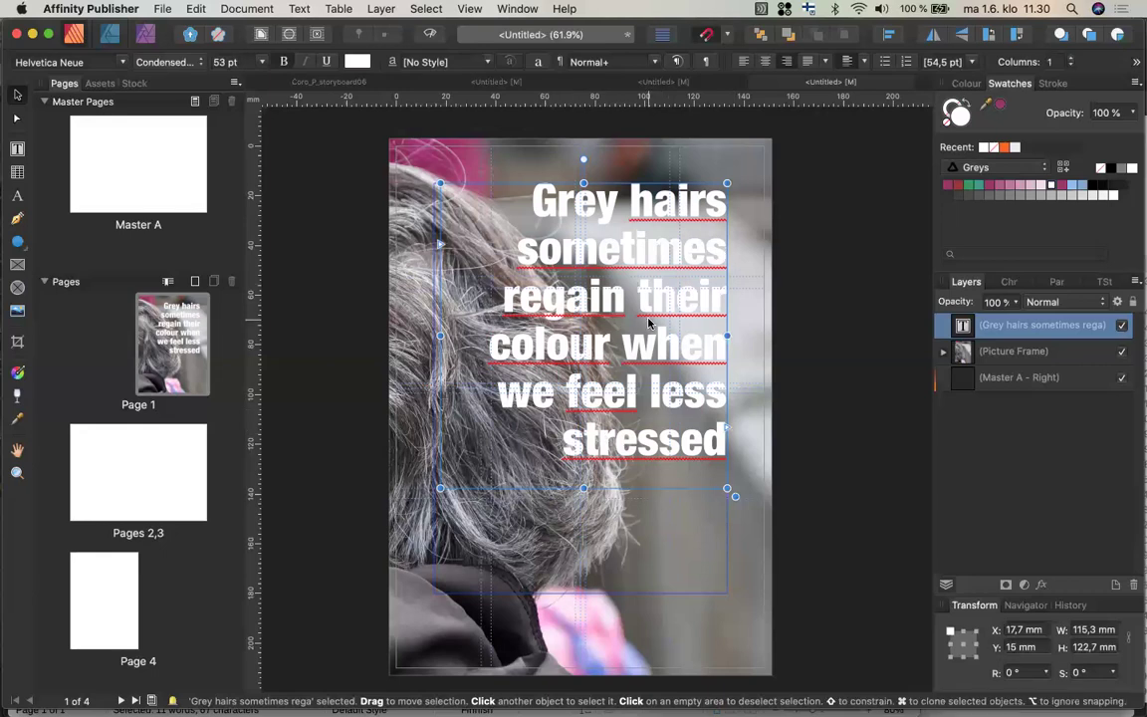
# Drag a linear gradient fill across the headline, pulling its end down toward 'hairs'
pyautogui.click(18, 373)
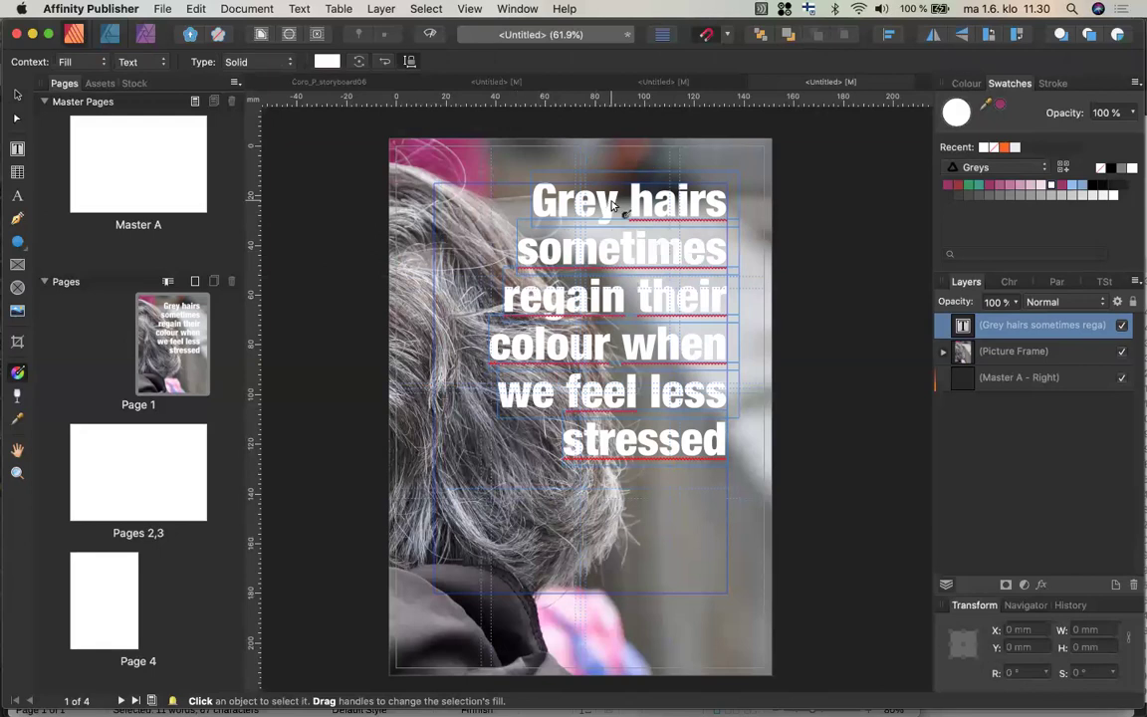
pyautogui.moveTo(612, 203); pyautogui.dragTo(493, 207)
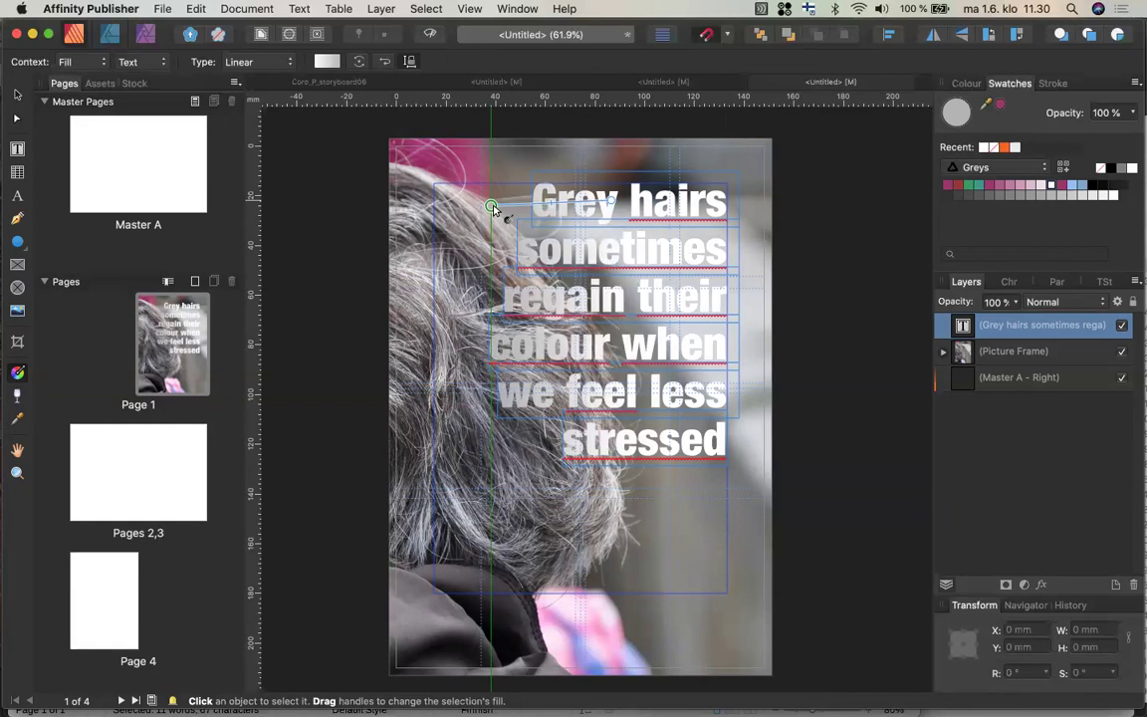
pyautogui.moveTo(492, 206); pyautogui.dragTo(491, 402)
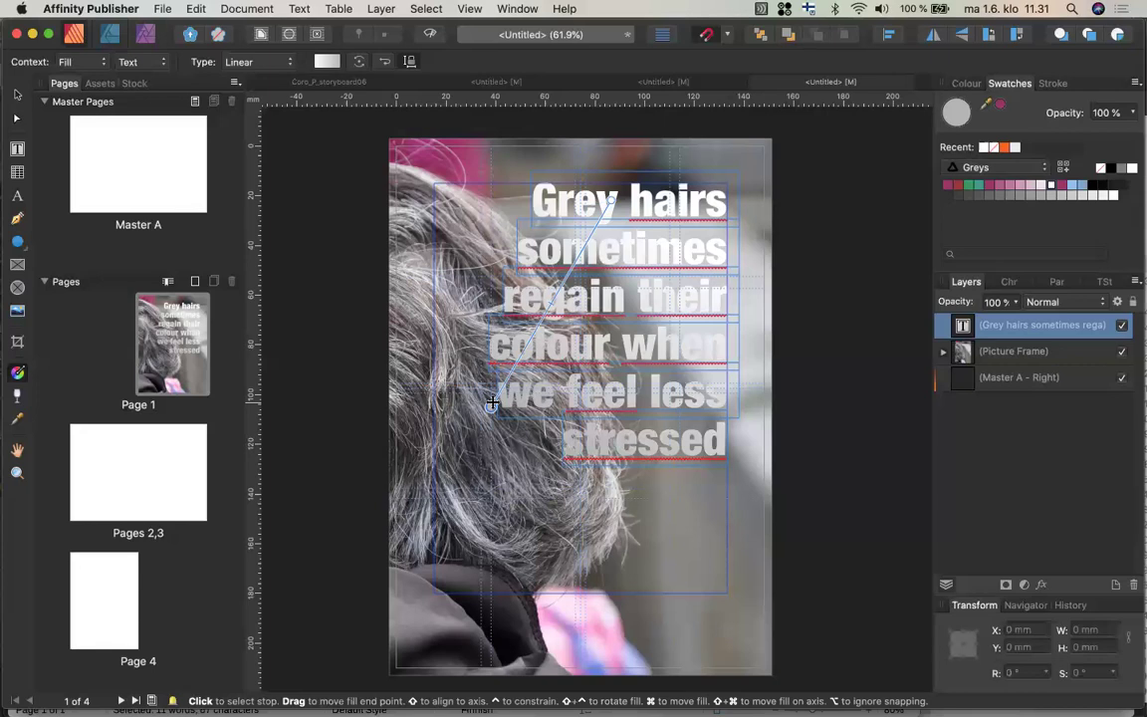
# Keep the gradient type Linear and select its end stop in the gradient editor
pyautogui.click(280, 68)
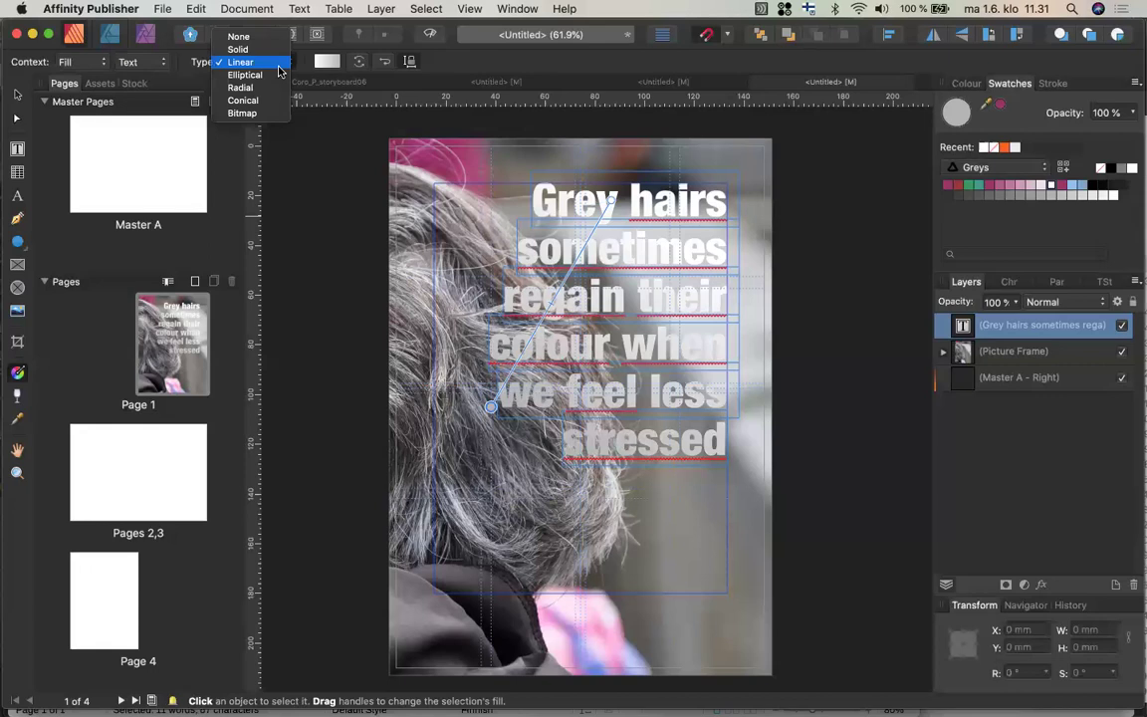
pyautogui.click(278, 66)
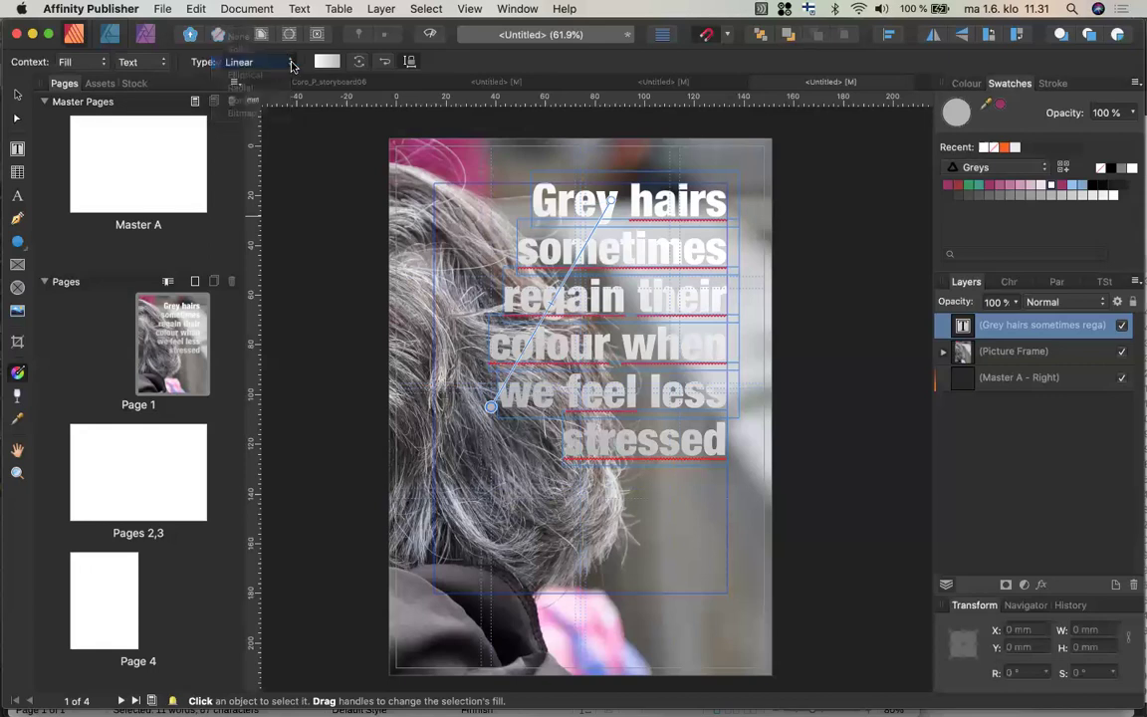
pyautogui.click(326, 62)
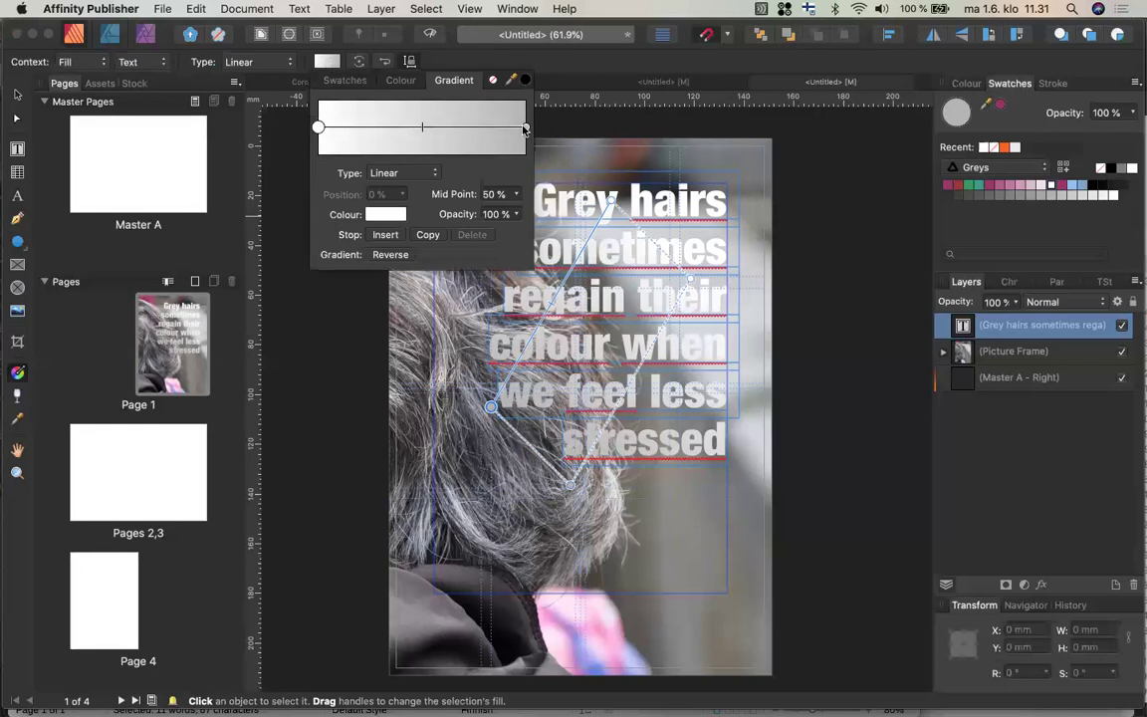
pyautogui.click(525, 127)
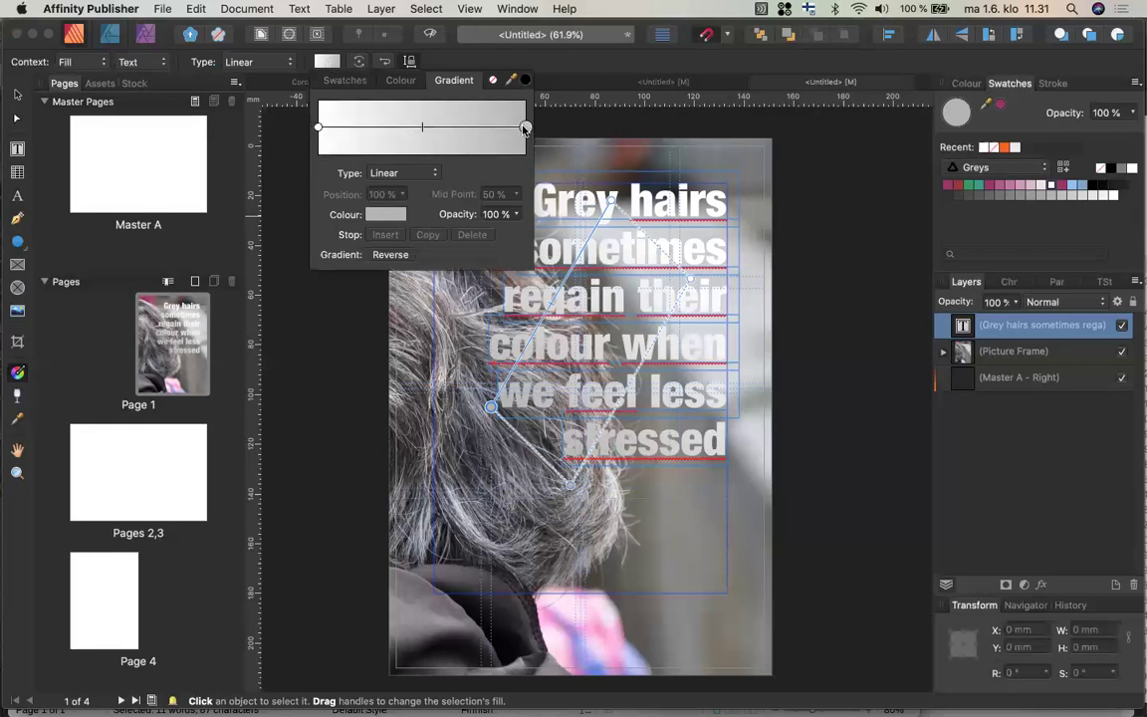
# Set the end stop colour with HSL sliders to red (HSL 0, 63, 51)
pyautogui.click(395, 215)
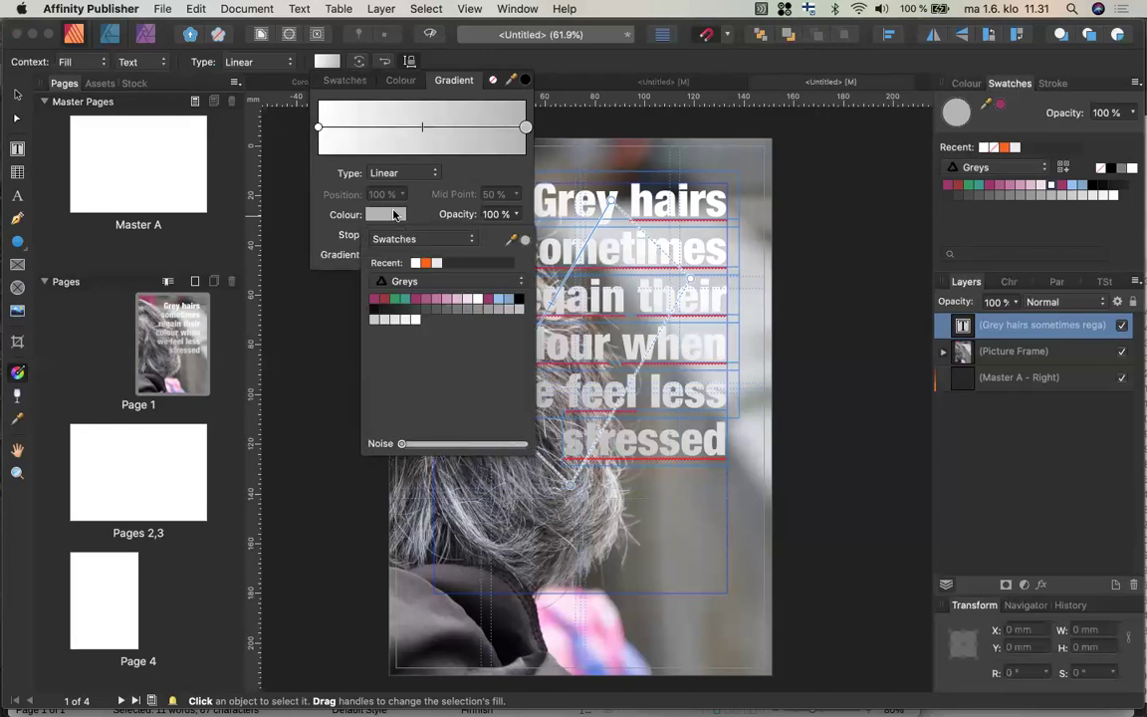
pyautogui.click(395, 215)
pyautogui.click(395, 215)
pyautogui.click(461, 240)
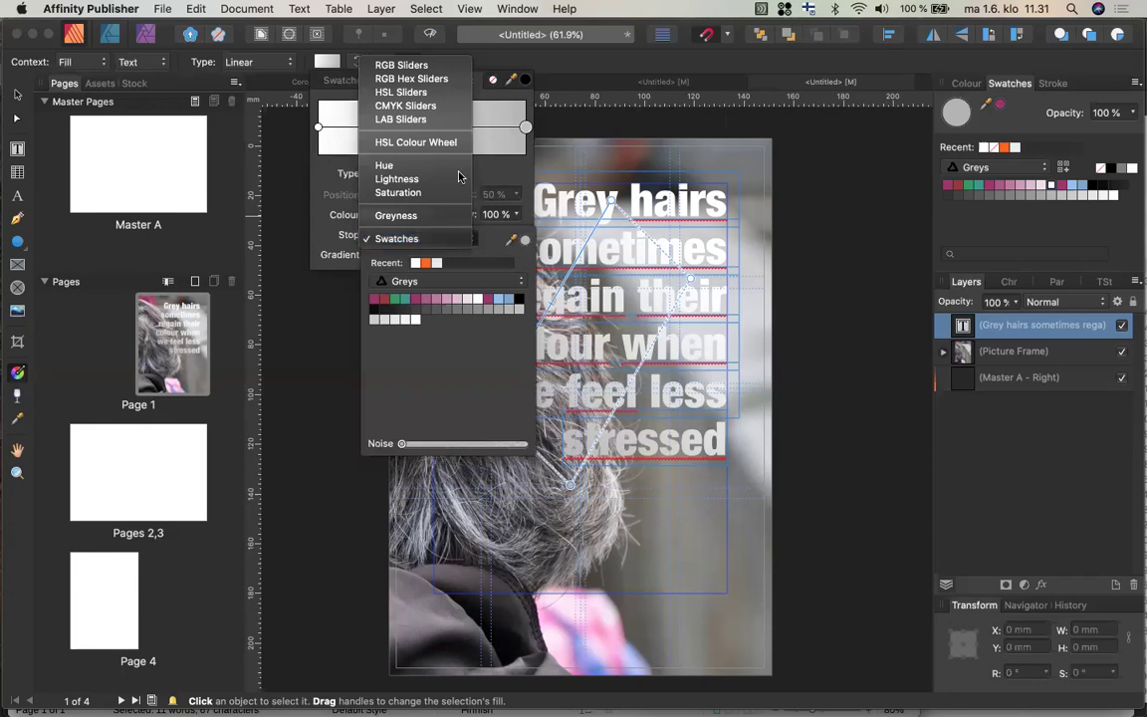
pyautogui.click(438, 92)
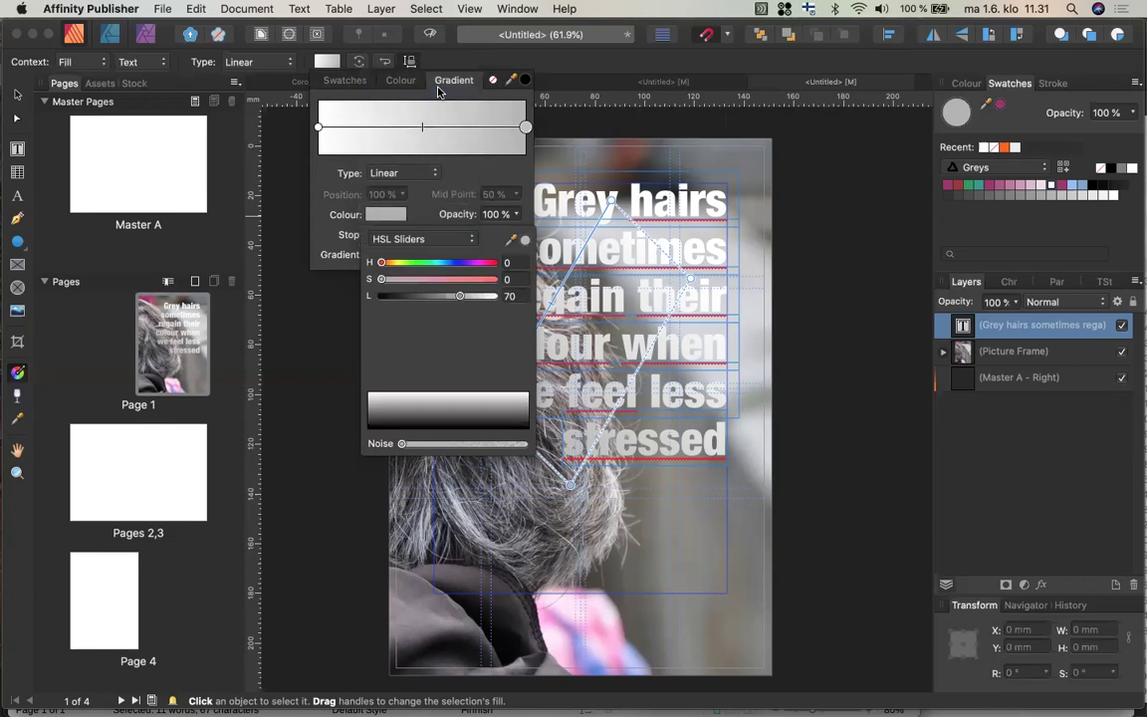
pyautogui.click(422, 280)
pyautogui.moveTo(430, 284); pyautogui.dragTo(451, 280)
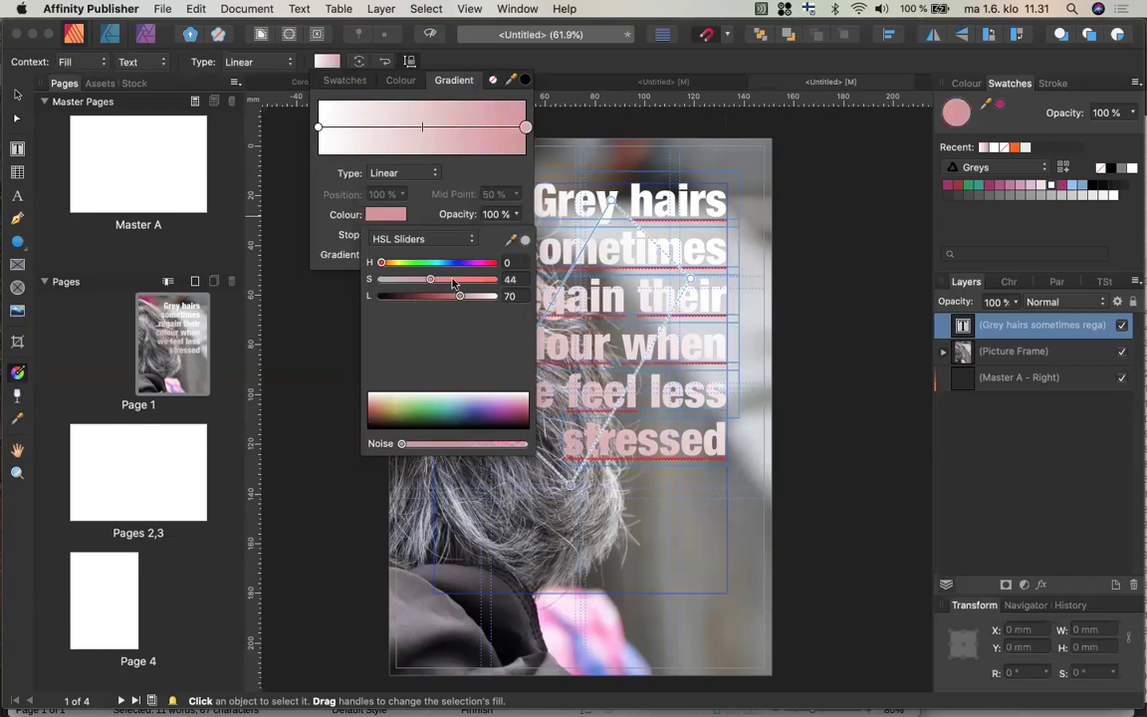
pyautogui.click(446, 296)
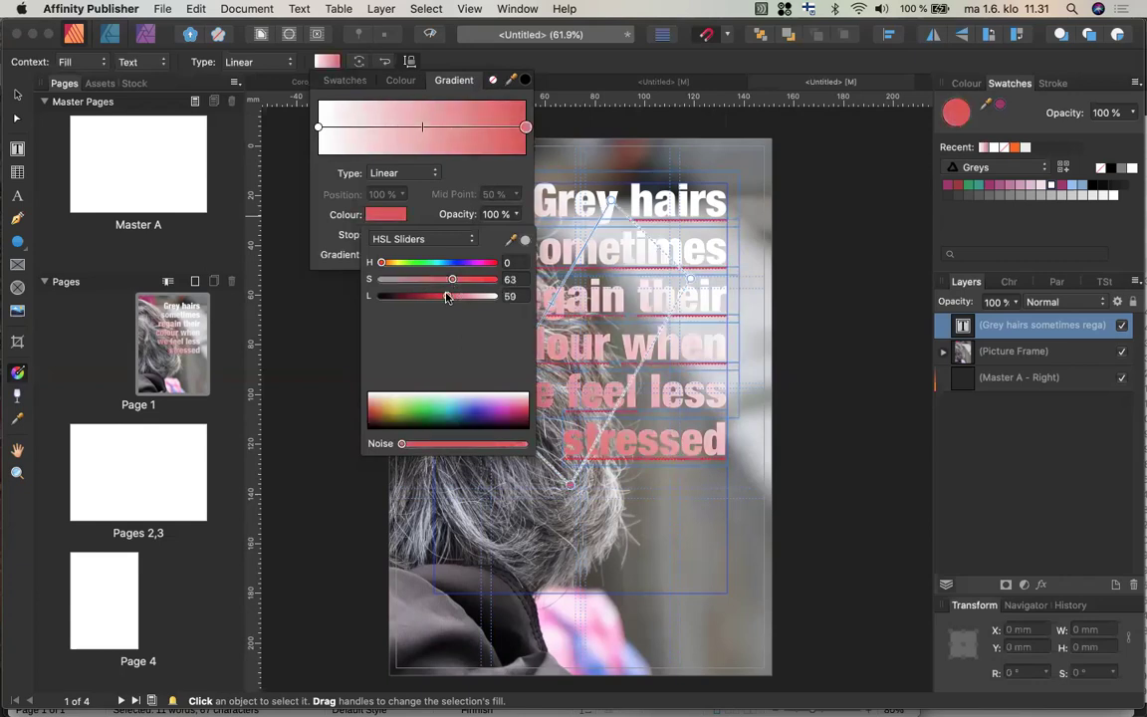
pyautogui.moveTo(446, 296); pyautogui.dragTo(438, 296)
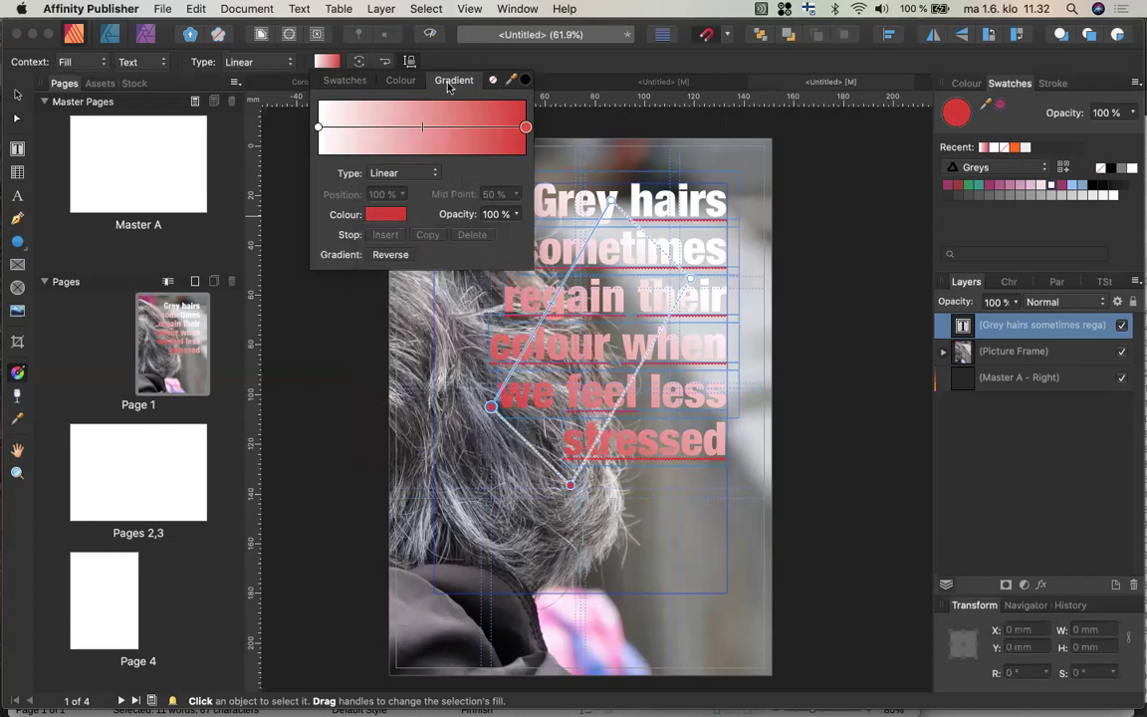
pyautogui.click(573, 82)
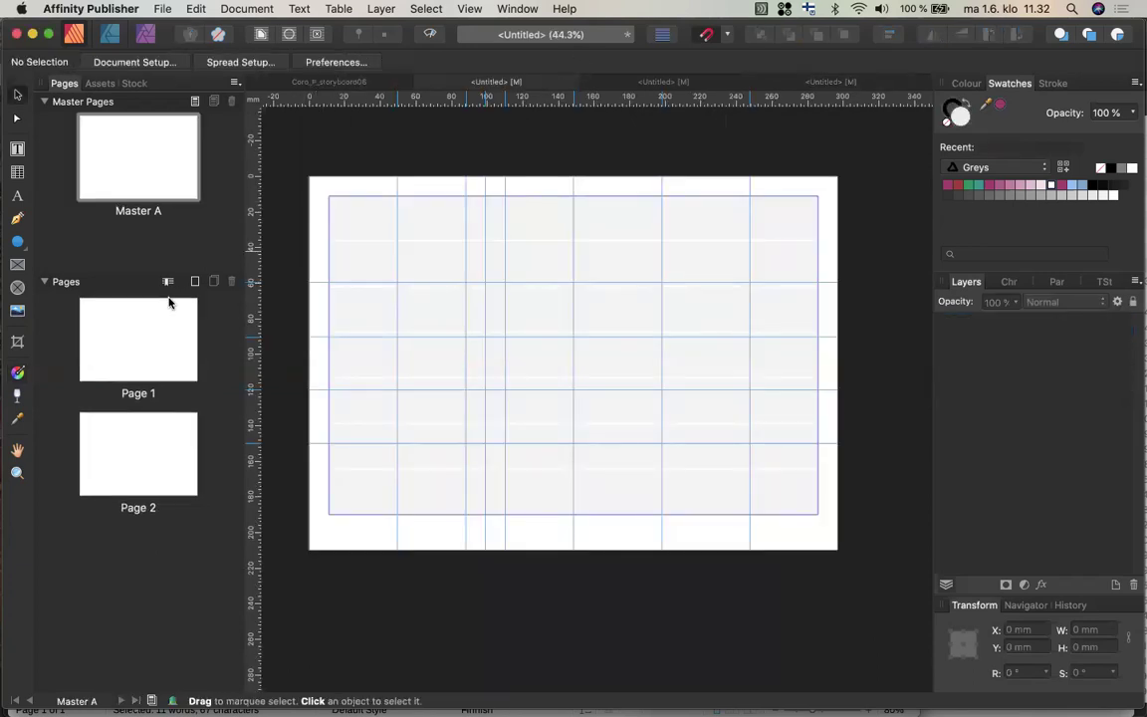
pyautogui.click(659, 84)
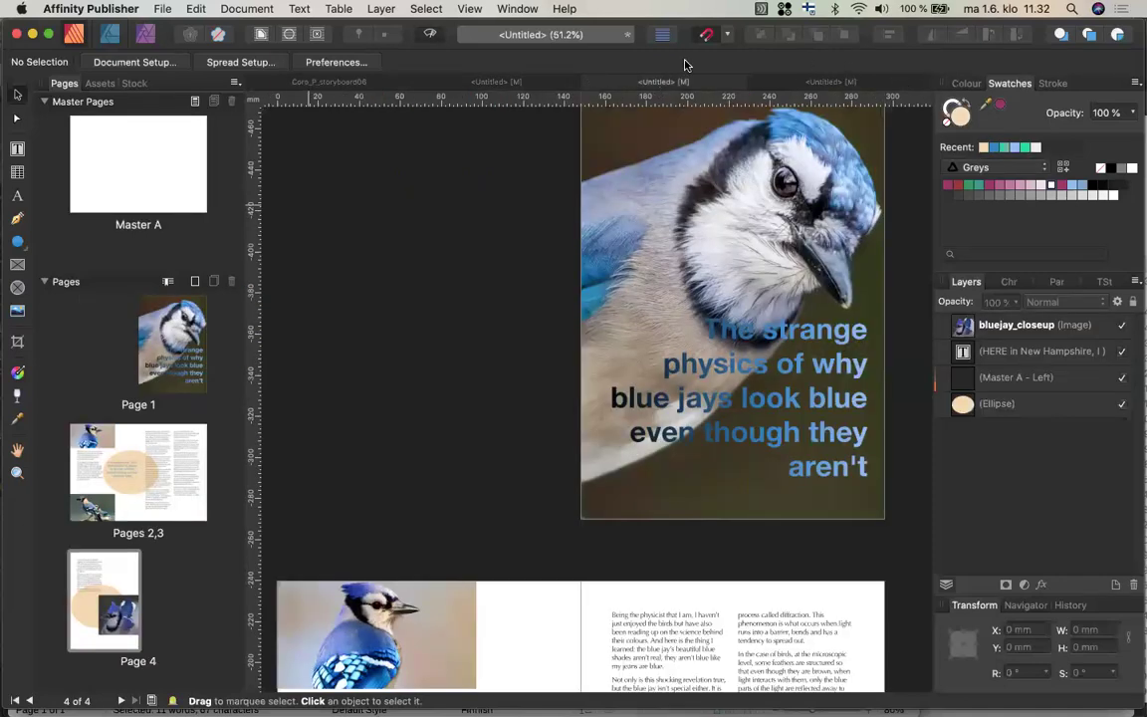
pyautogui.click(794, 85)
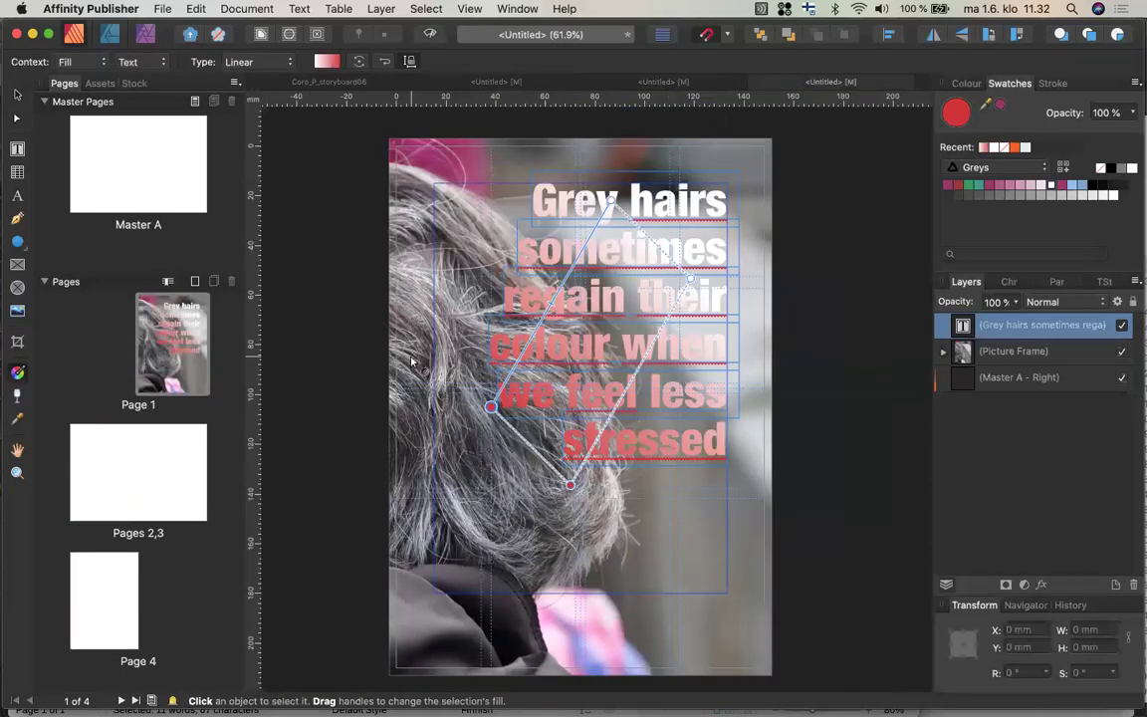
# Reposition the gradient start and end handles so the top two lines remain solid white before fading to red
pyautogui.moveTo(490, 403); pyautogui.dragTo(642, 424)
pyautogui.rightClick(562, 381)
pyautogui.press('Escape')
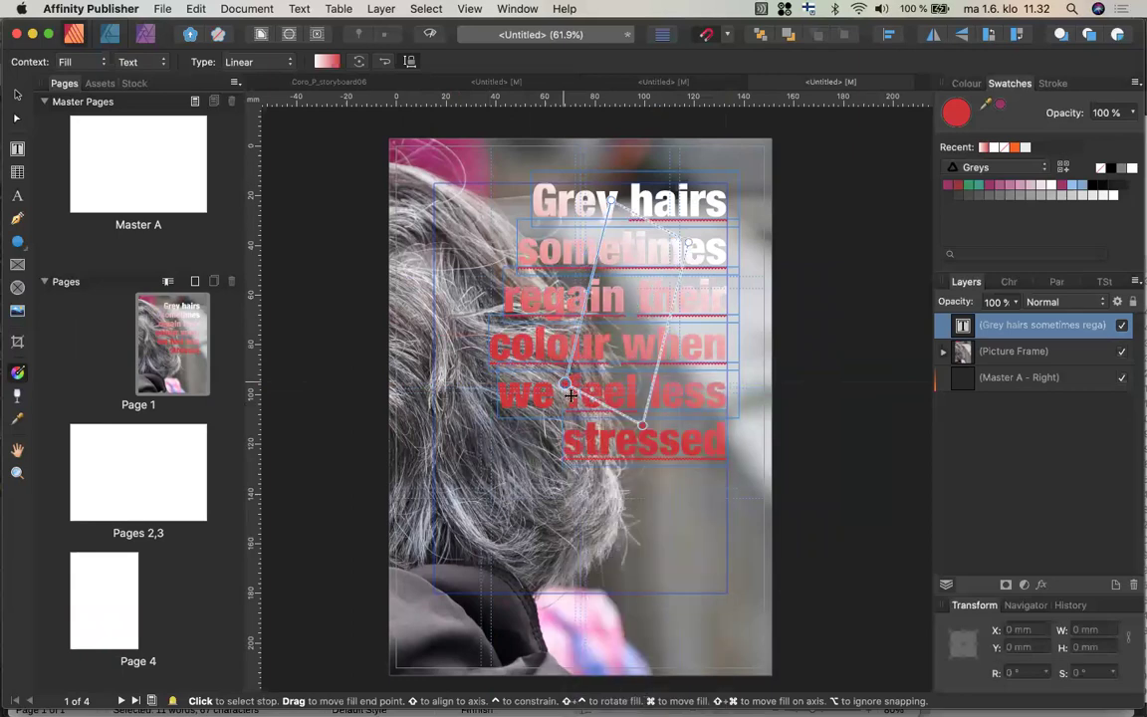
pyautogui.moveTo(562, 382); pyautogui.dragTo(574, 406)
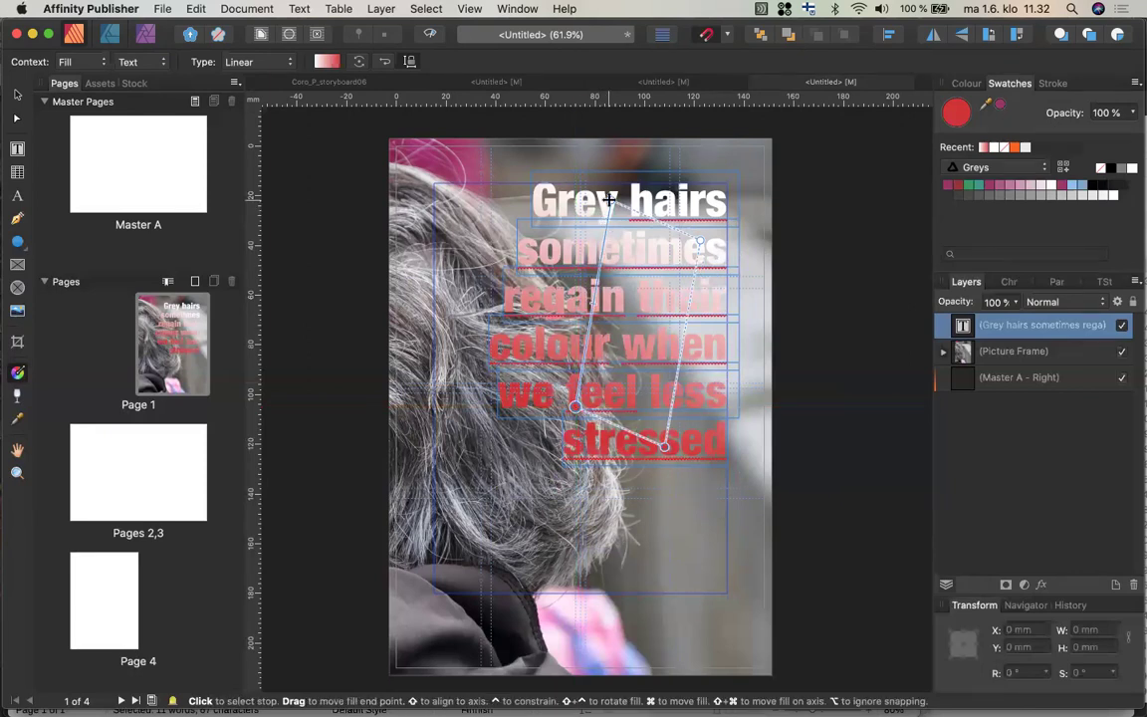
pyautogui.moveTo(607, 230); pyautogui.dragTo(604, 260)
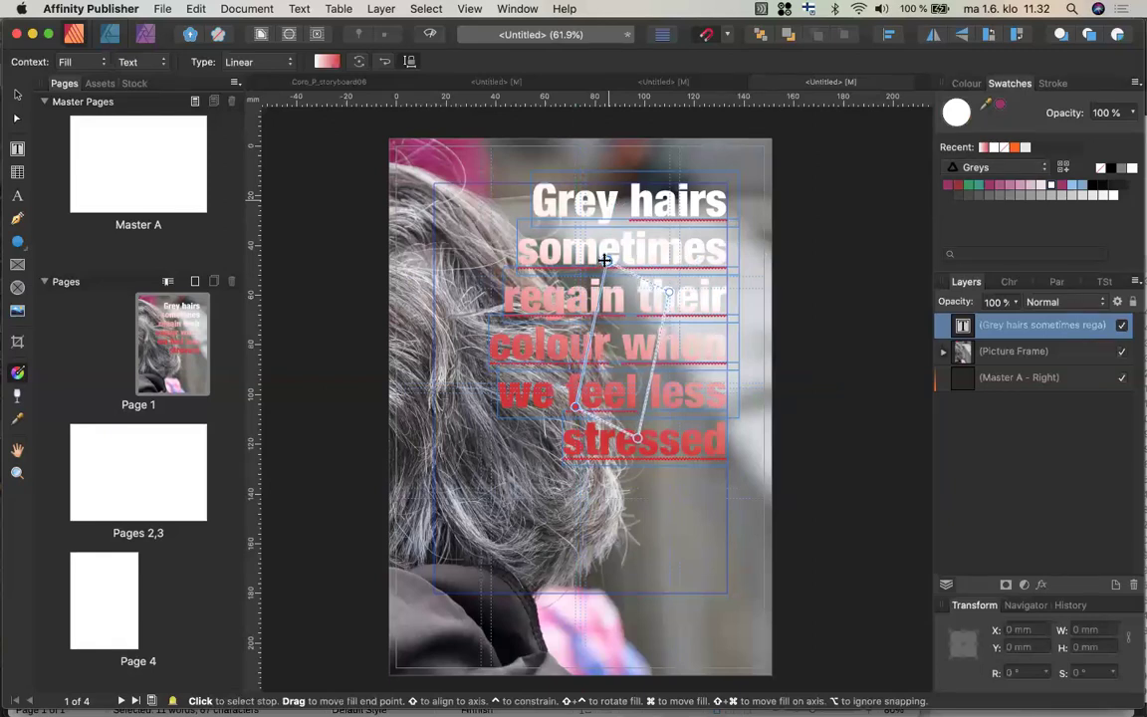
pyautogui.moveTo(604, 260); pyautogui.dragTo(564, 264)
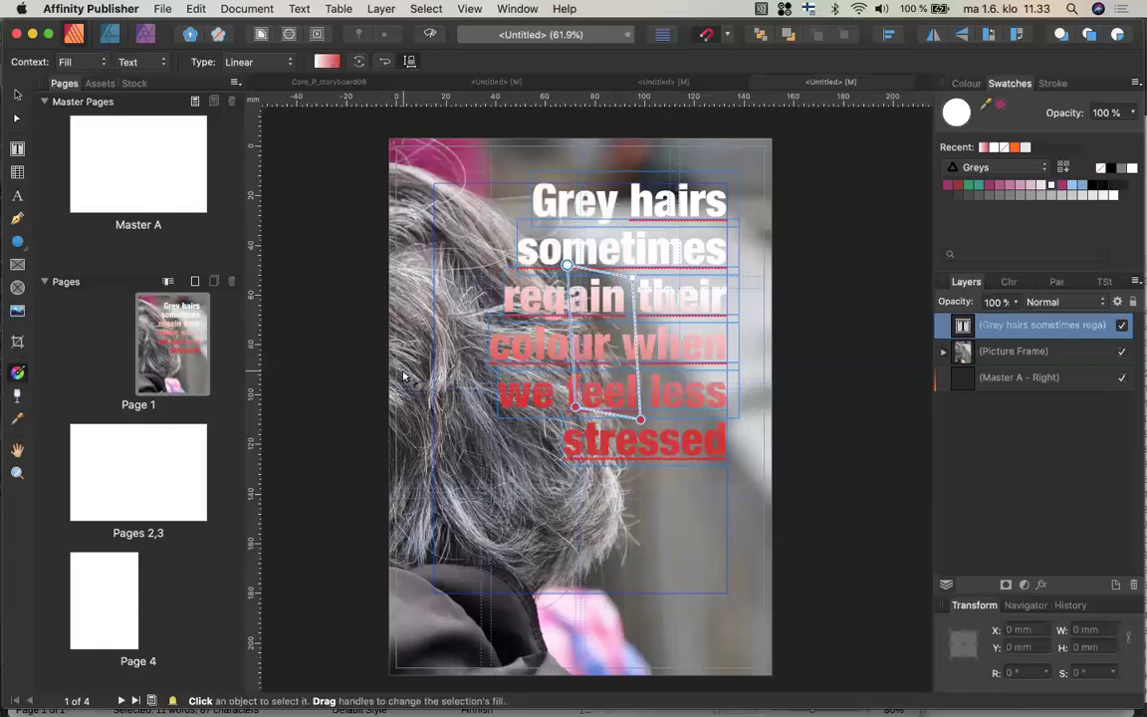
pyautogui.click(140, 498)
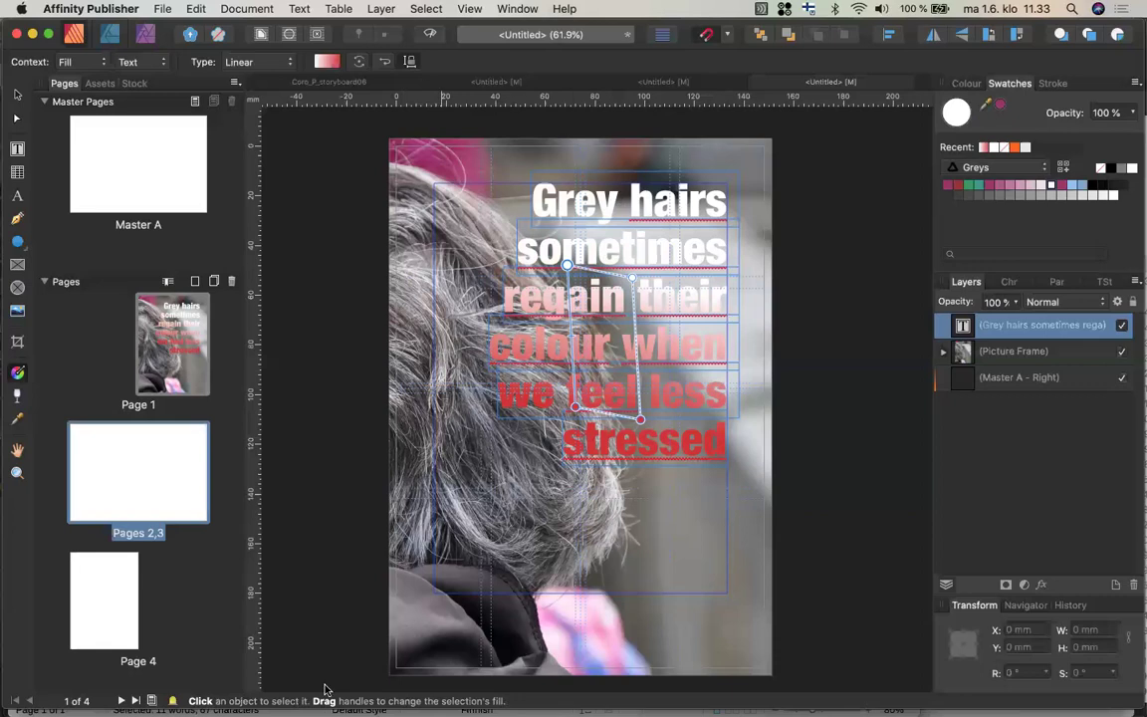
pyautogui.moveTo(5, 508)
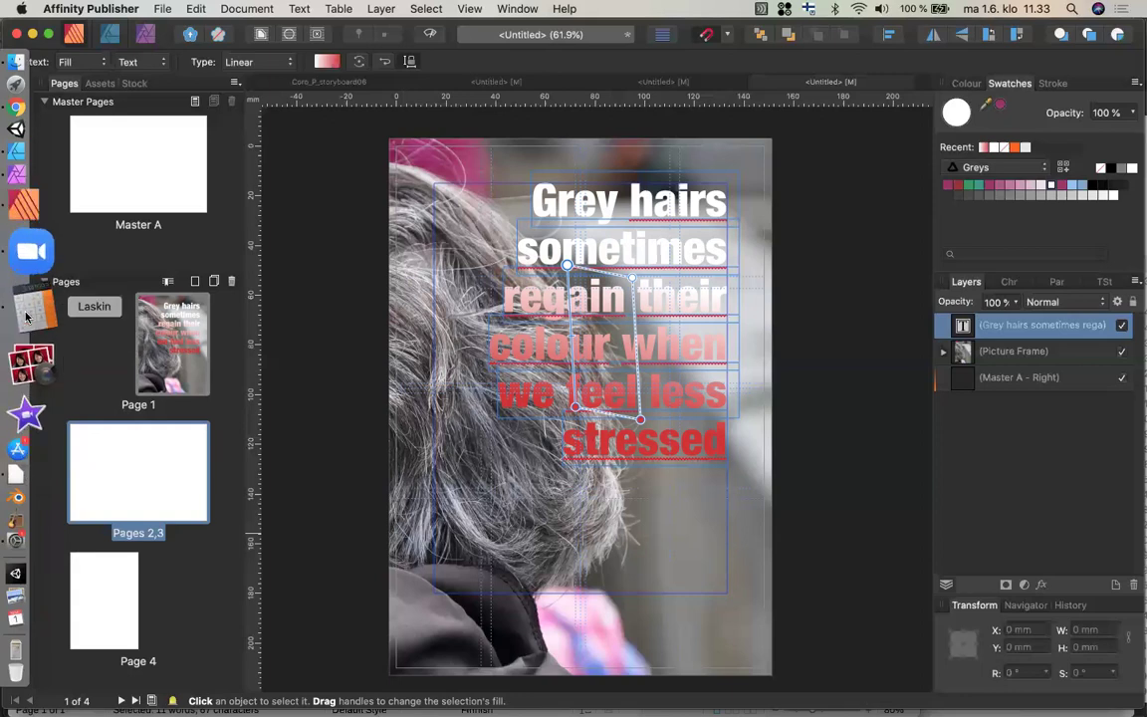
pyautogui.click(35, 295)
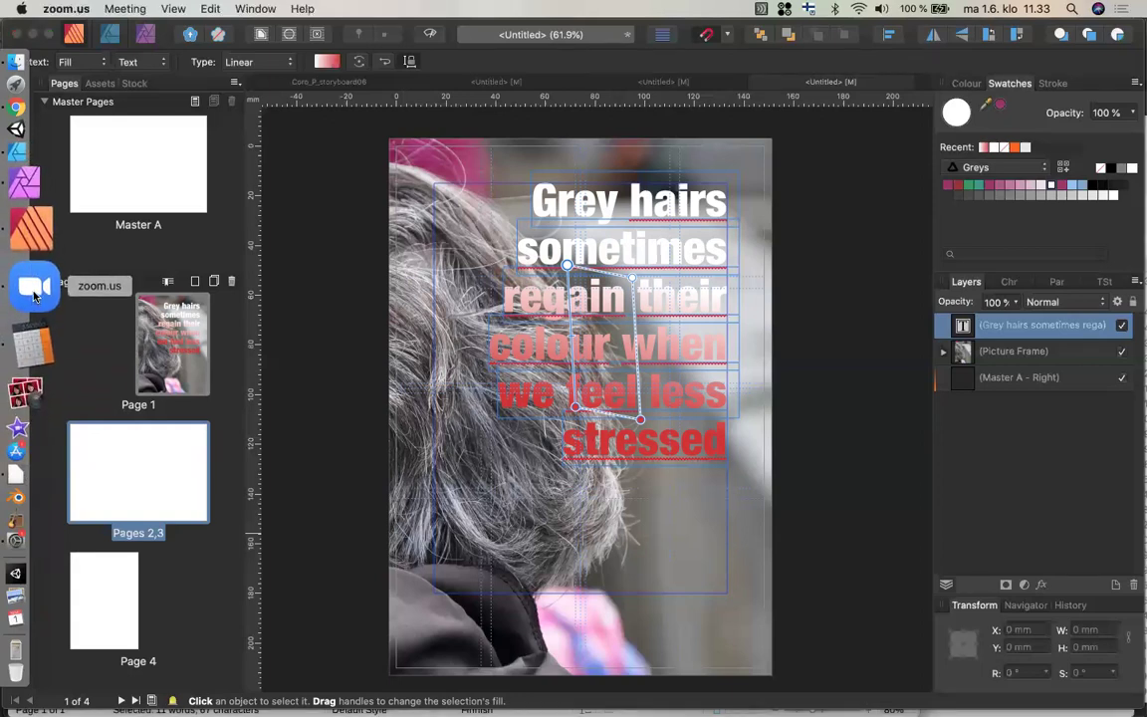
pyautogui.click(123, 262)
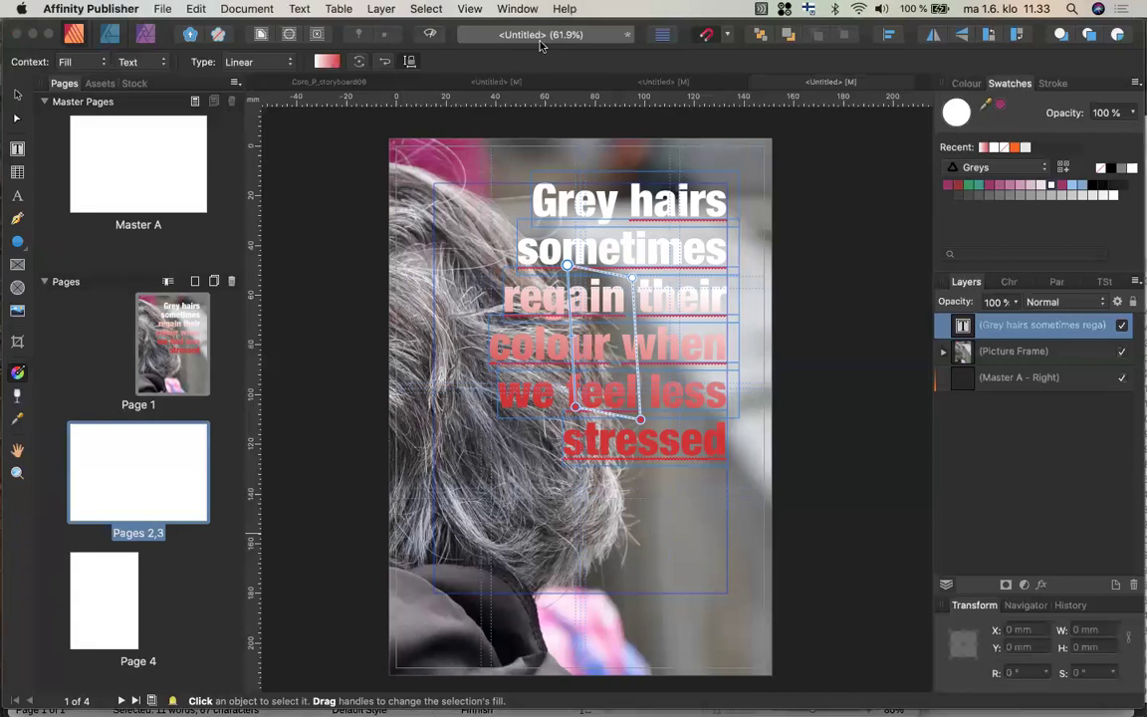
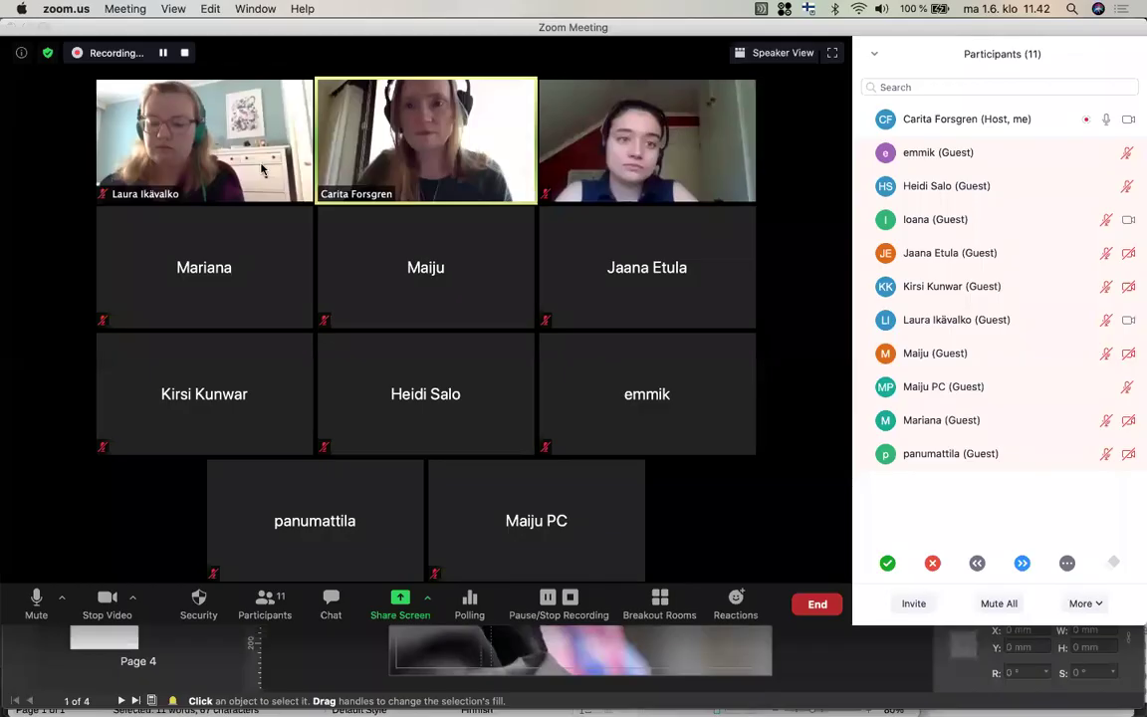
# Hide the Zoom meeting window to uncover the Publisher layout behind it
pyautogui.press('super+m')
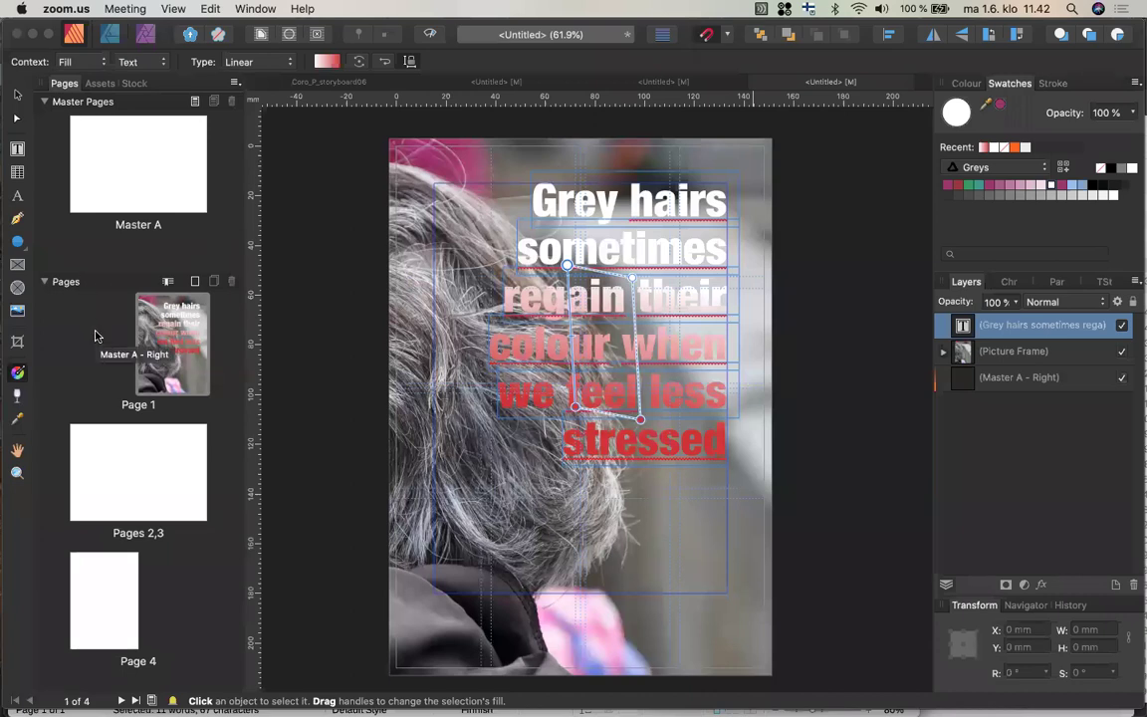
# Bring Publisher forward, drag the cover page's stray vertical guide off, and select the Pages 2,3 thumbnail
pyautogui.press('super+Tab')
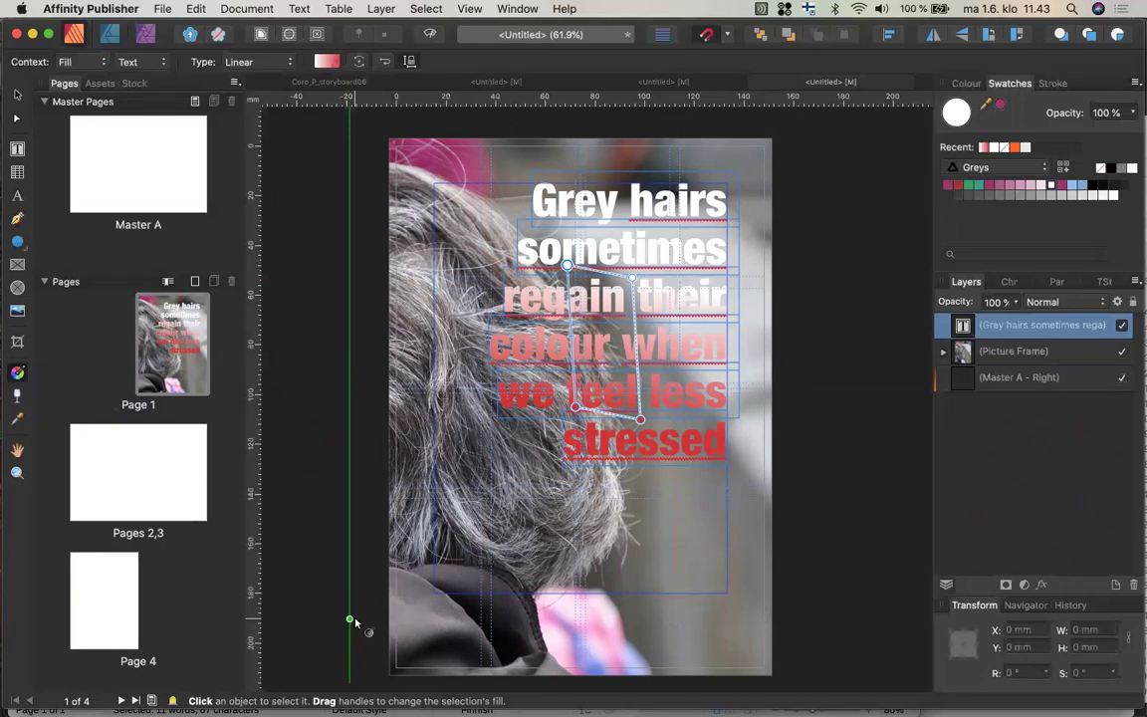
pyautogui.moveTo(355, 622); pyautogui.dragTo(172, 471)
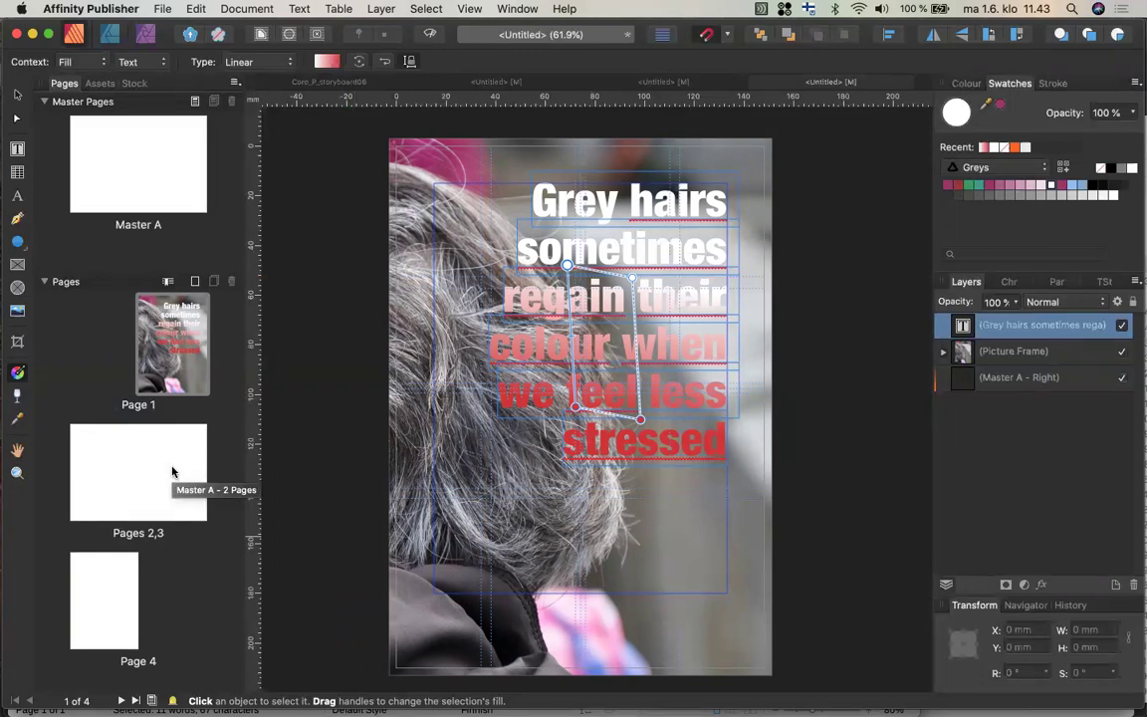
pyautogui.click(173, 472)
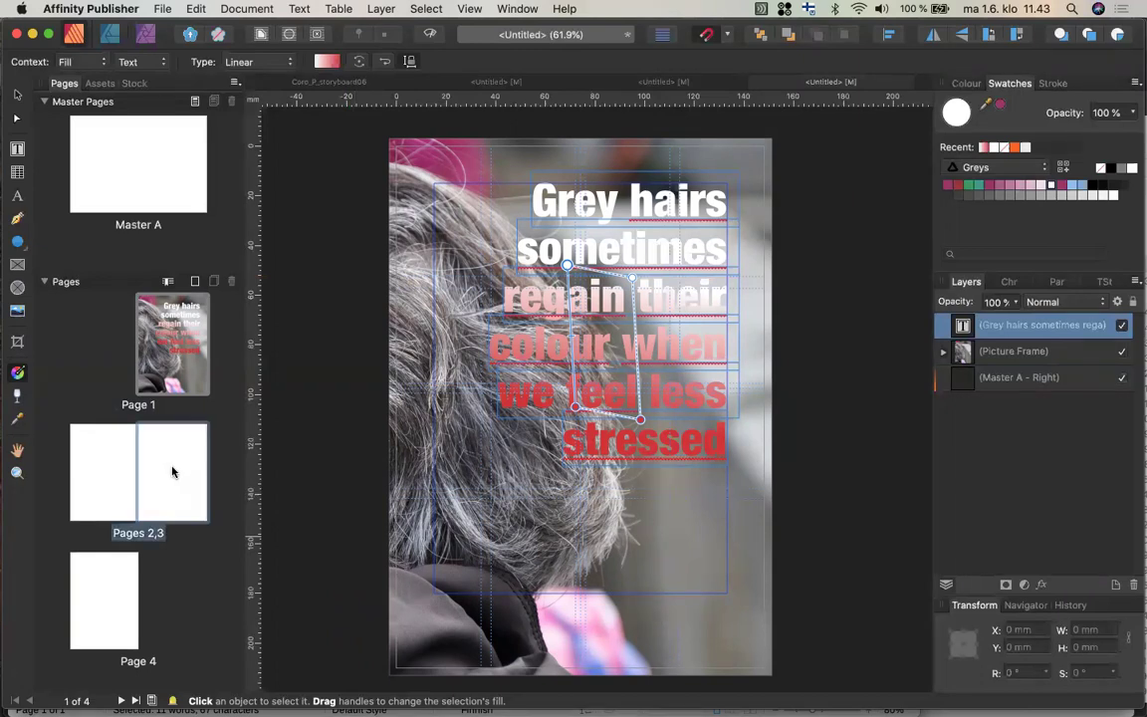
# Open the Pages 2,3 spread from the Pages panel and fit the whole spread in view
pyautogui.doubleClick(173, 472)
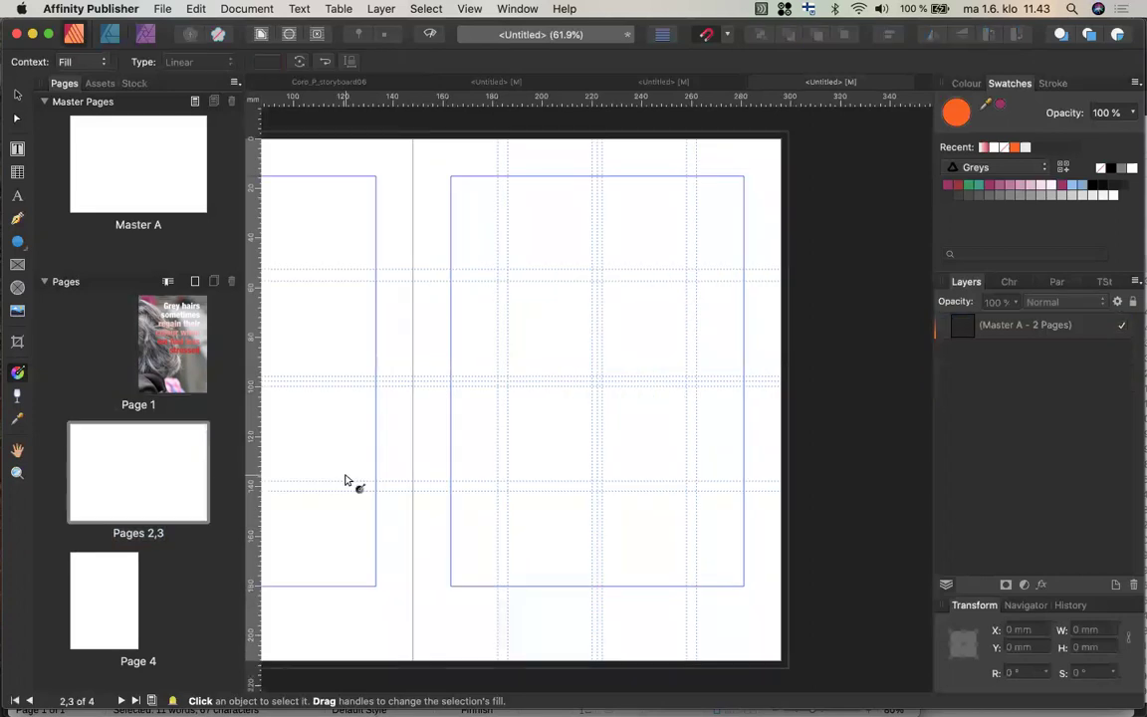
pyautogui.hscroll(-3, 345, 481)
pyautogui.hscroll(-5, 345, 481)
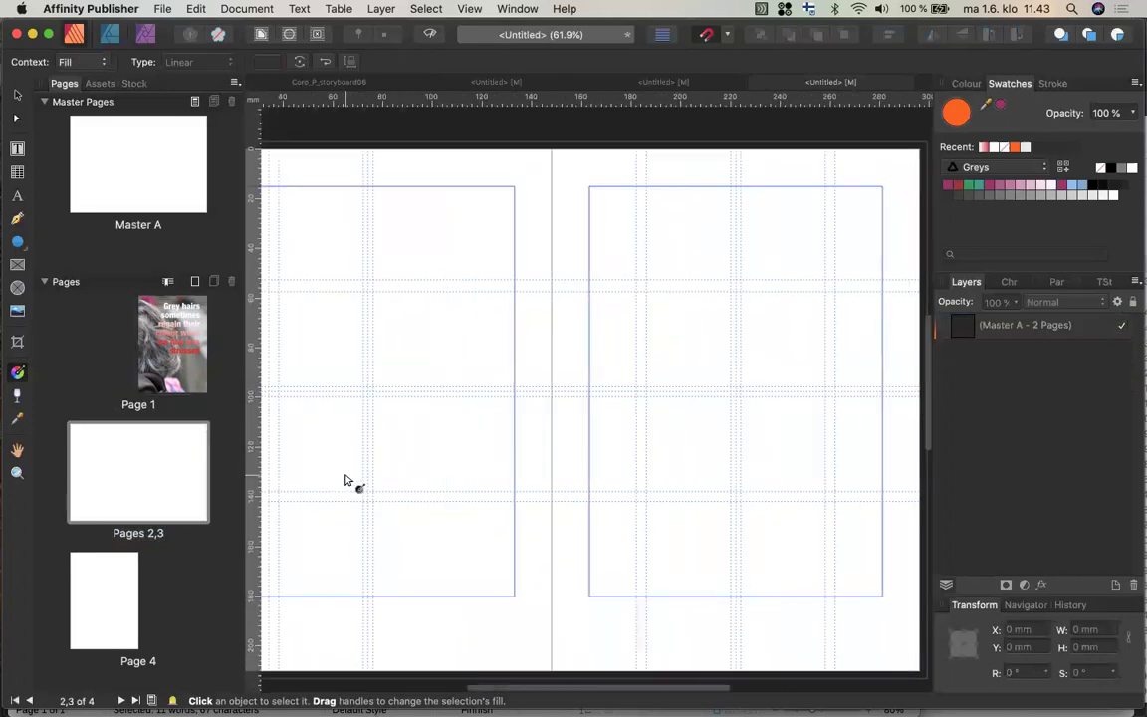
pyautogui.hscroll(2, 346, 481)
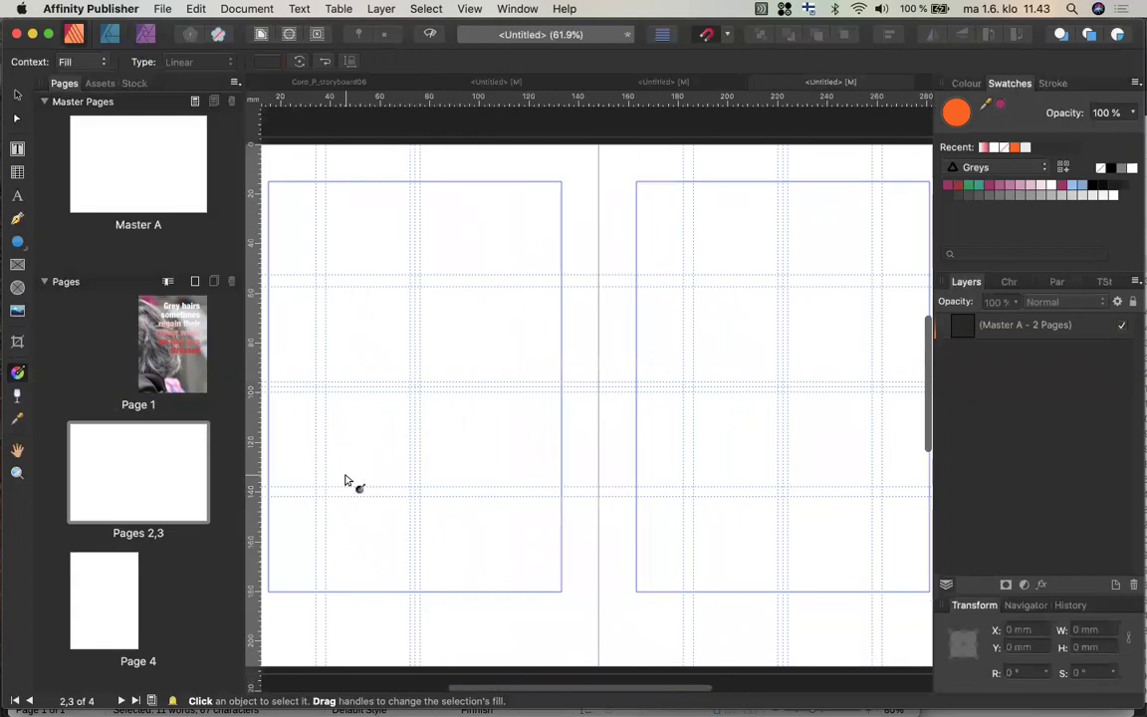
pyautogui.scroll(-2, 346, 481)
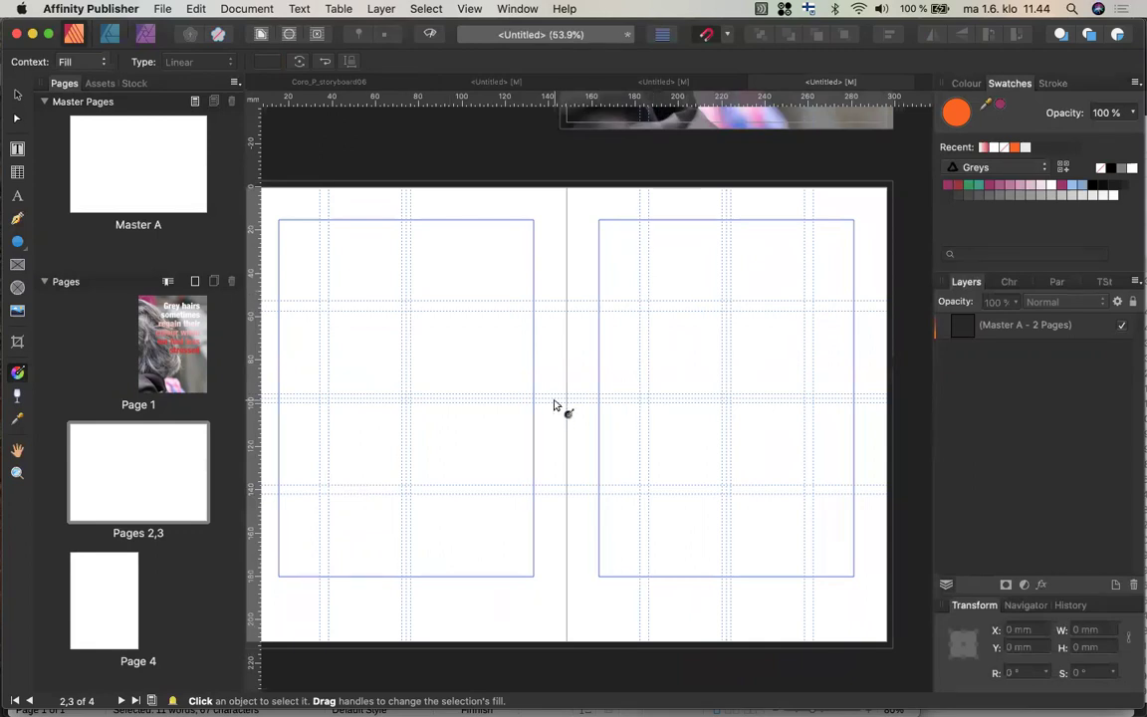
pyautogui.hscroll(-2, 554, 405)
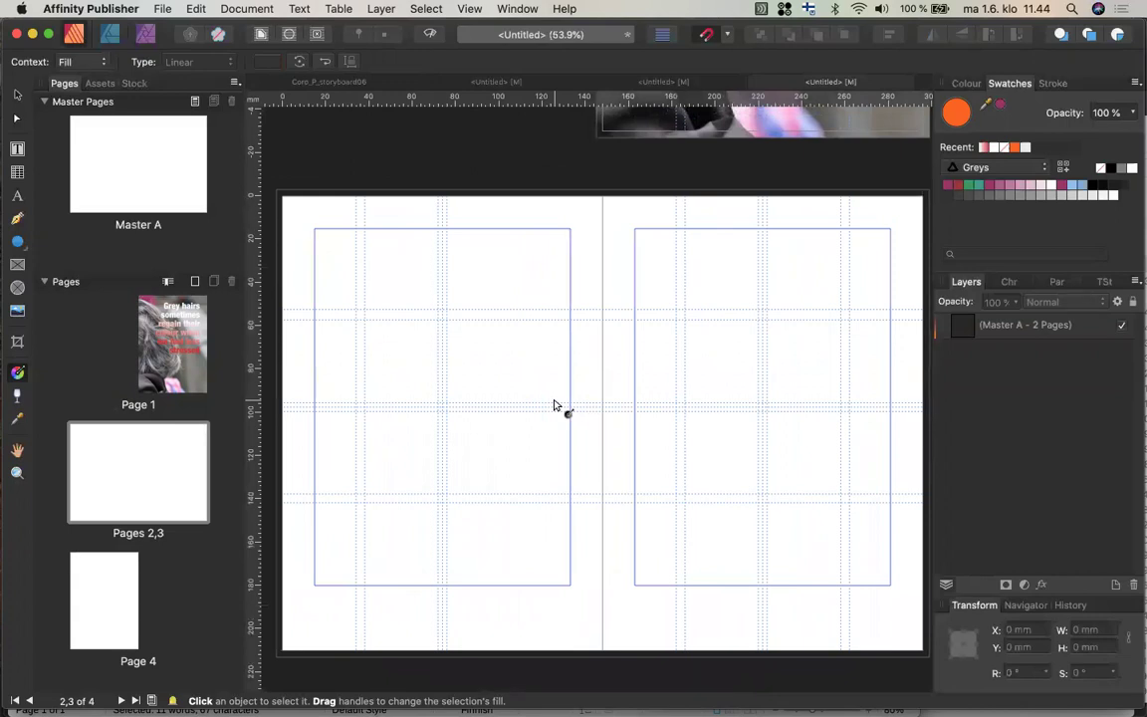
pyautogui.moveTo(4, 354)
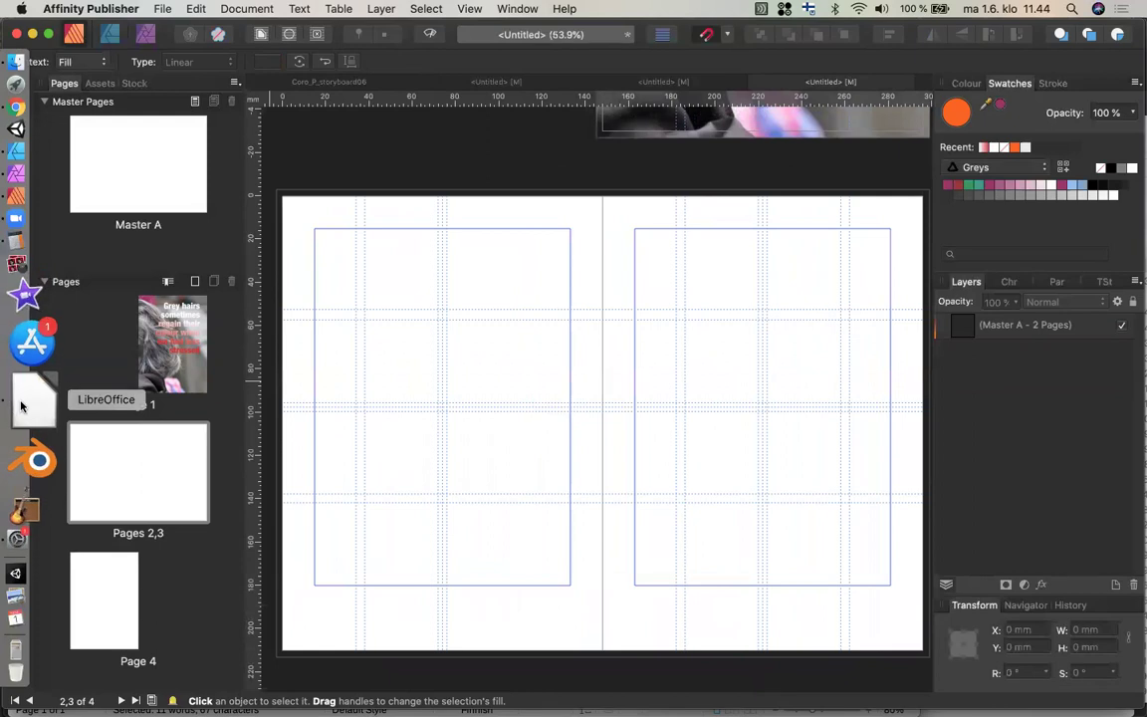
pyautogui.scroll(-5, 379, 315)
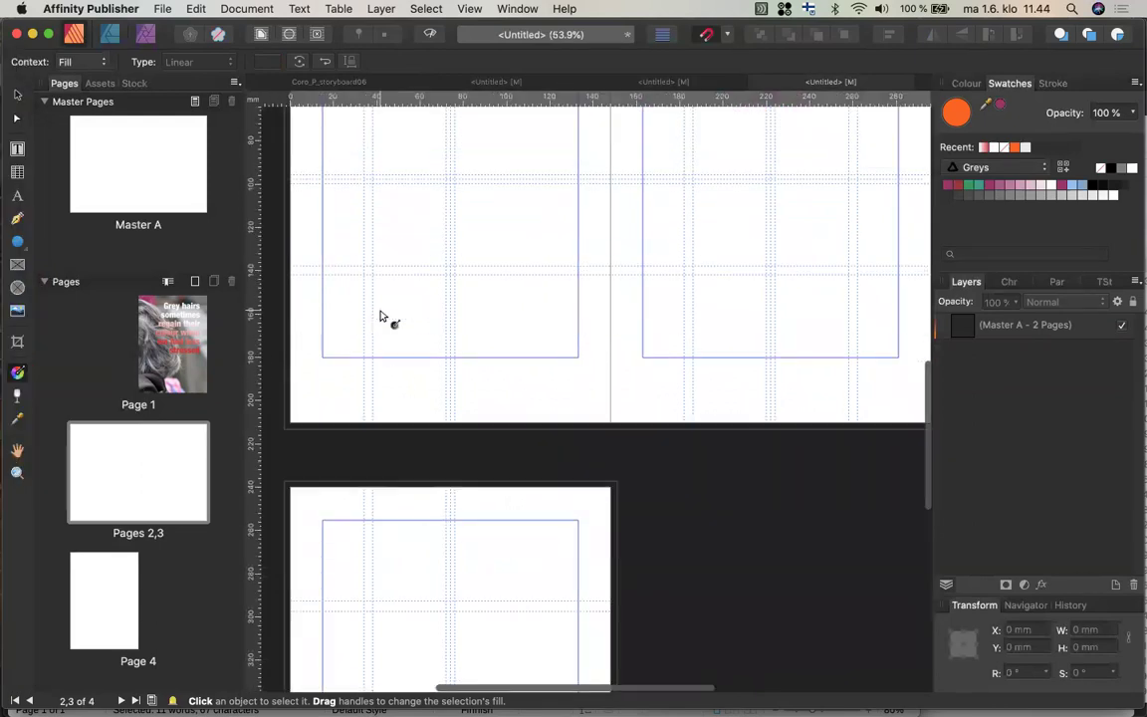
pyautogui.scroll(-4, 379, 316)
pyautogui.scroll(3, 379, 316)
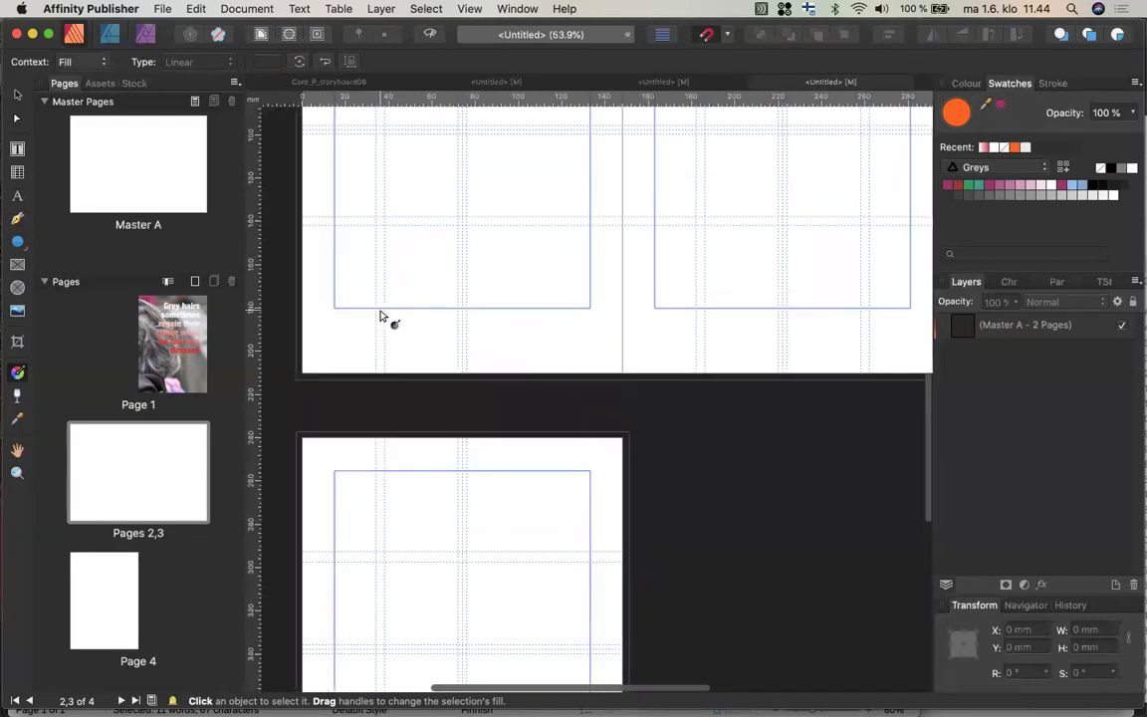
pyautogui.scroll(4, 380, 316)
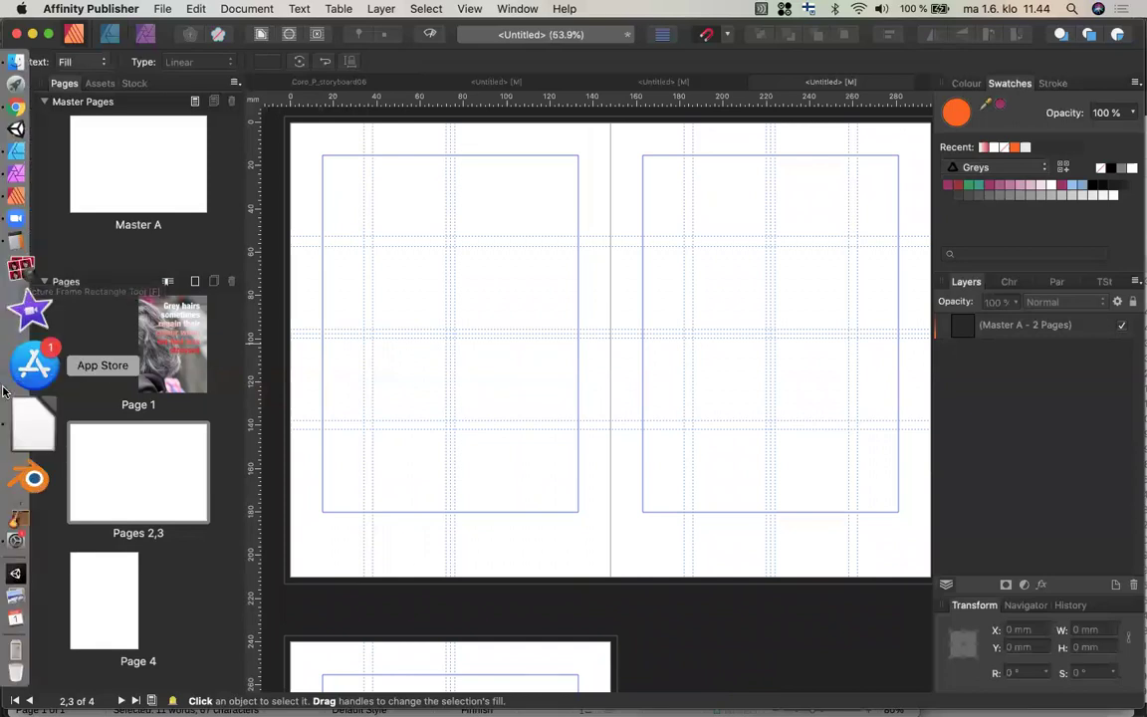
# In LibreOffice Writer, select and copy the article body from its first paragraph to 'he says.'
pyautogui.click(21, 408)
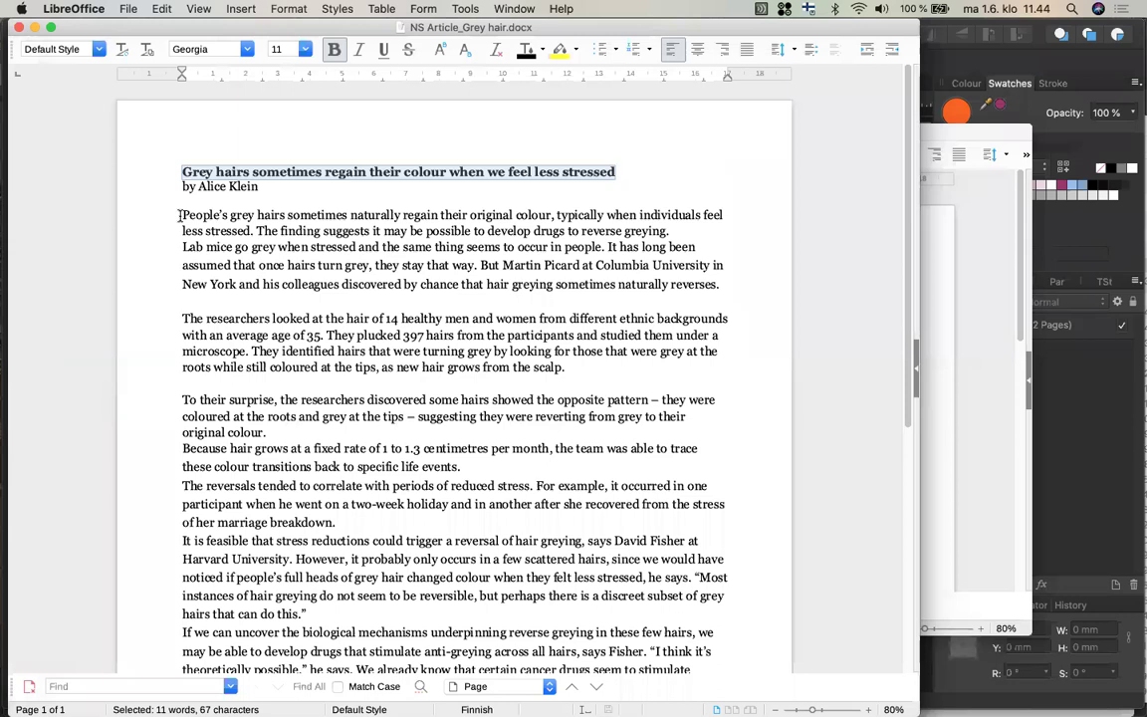
pyautogui.moveTo(181, 215); pyautogui.dragTo(312, 609)
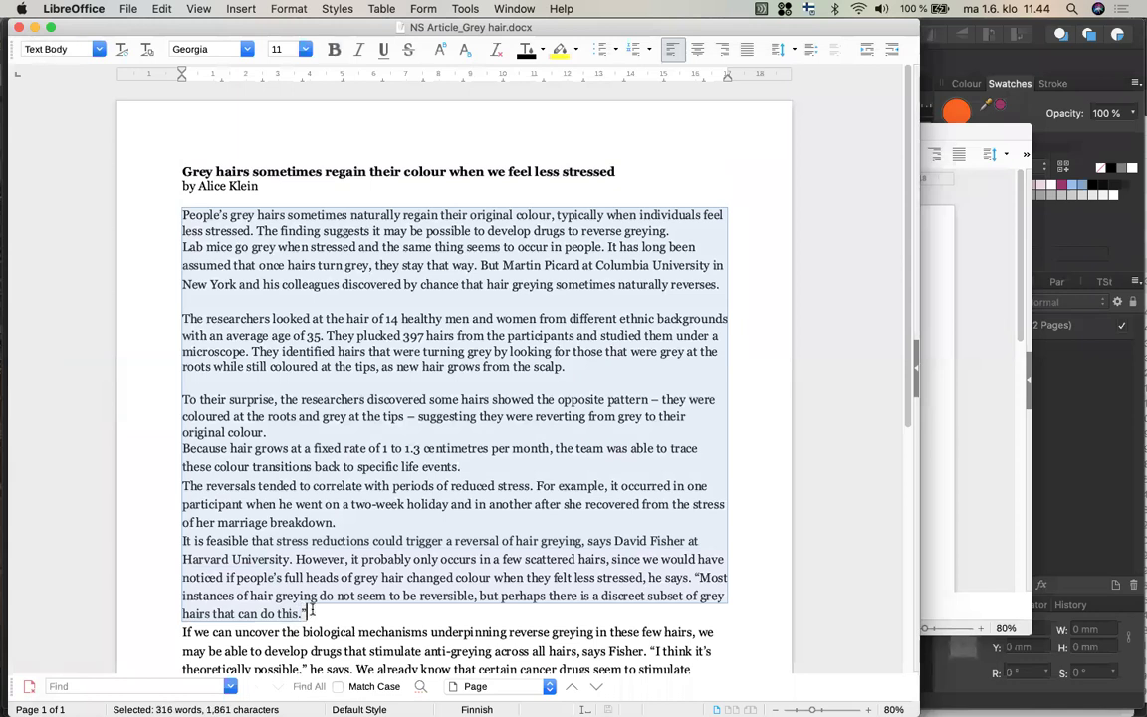
pyautogui.scroll(-3, 311, 609)
pyautogui.scroll(-5, 312, 609)
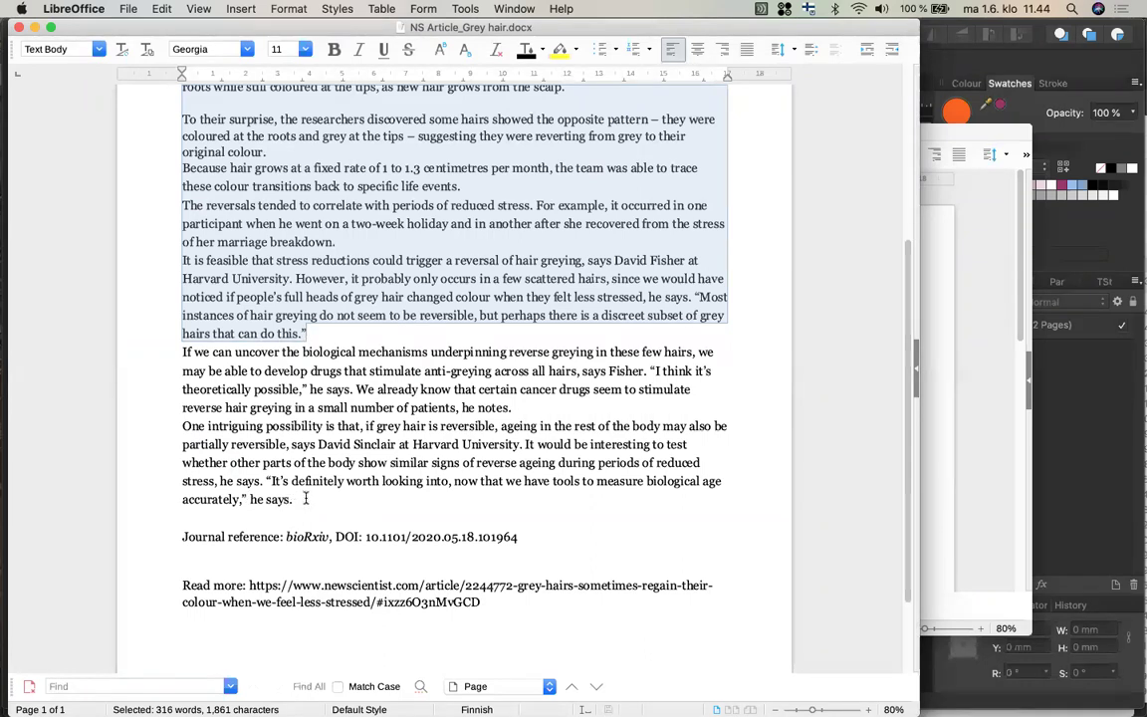
pyautogui.keyDown('shift'); pyautogui.click(299, 498); pyautogui.keyUp('shift')
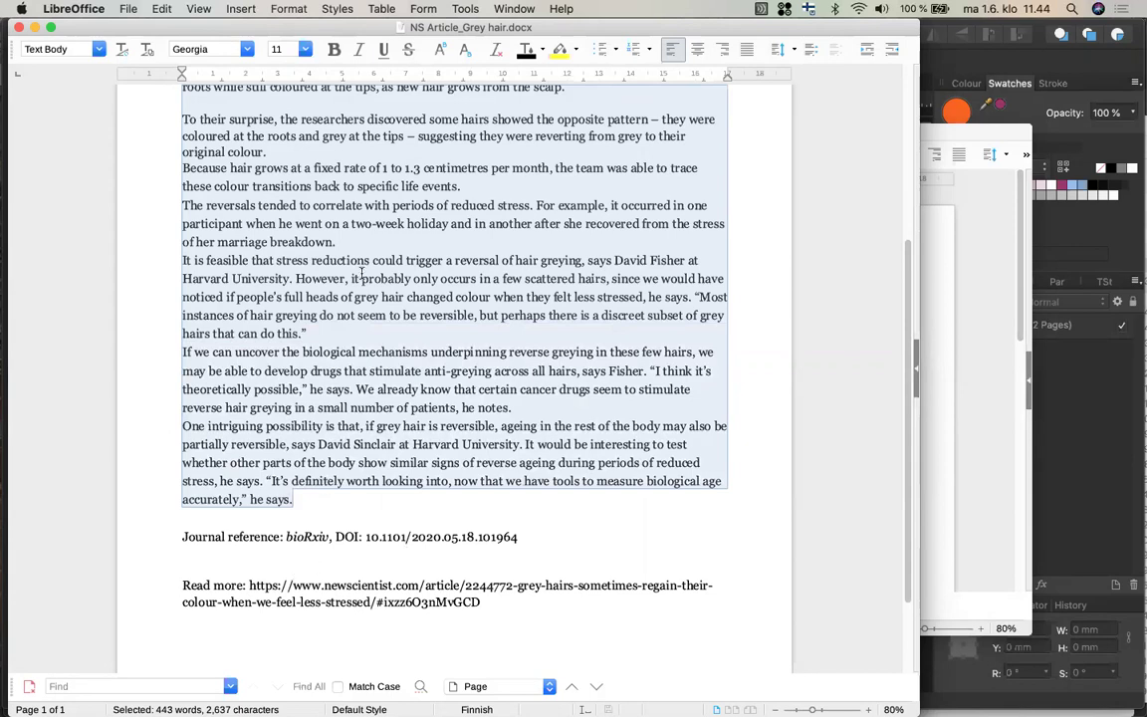
pyautogui.scroll(1, 361, 272)
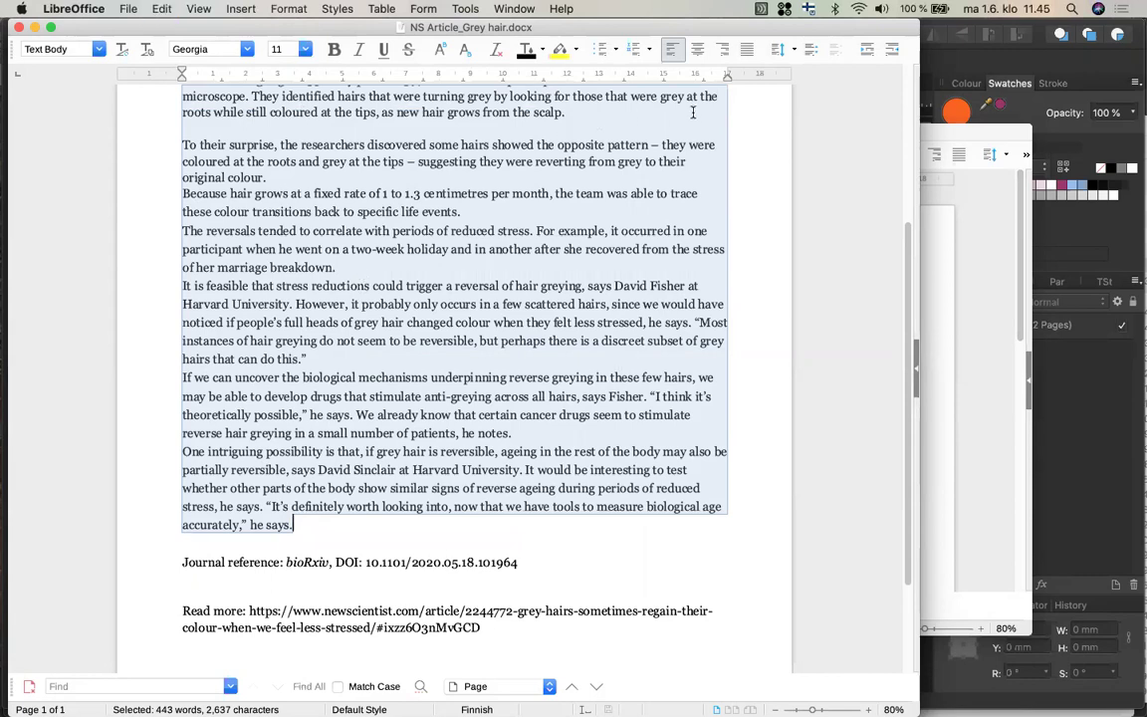
pyautogui.click(1071, 383)
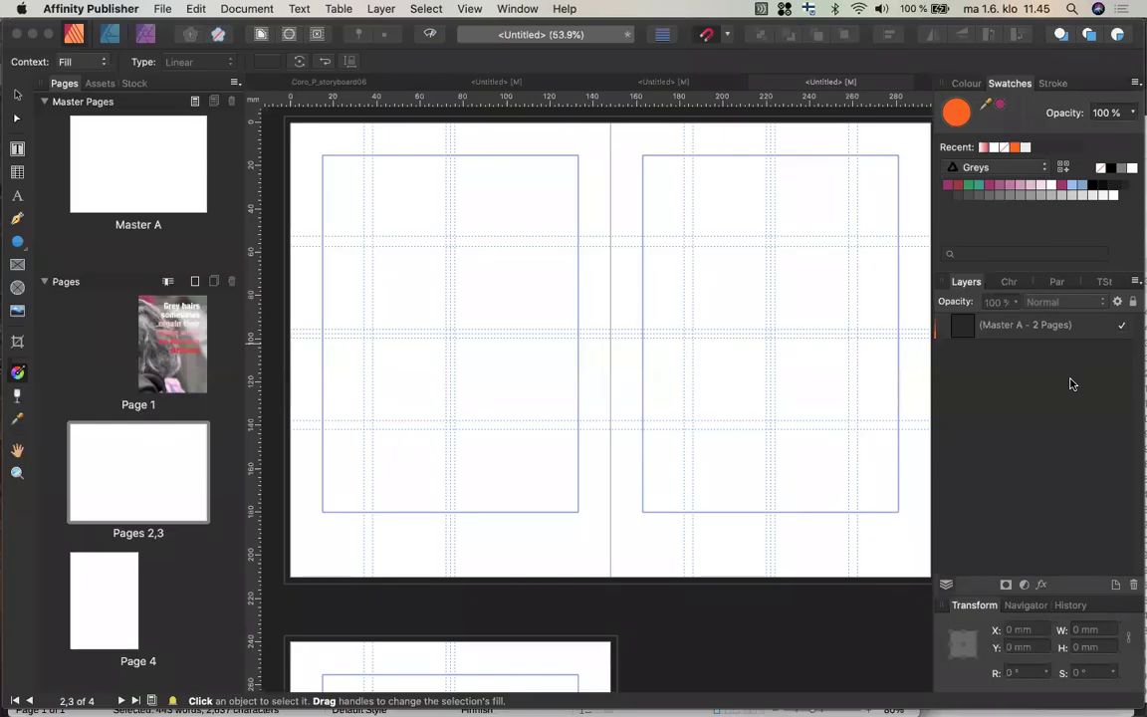
# Draw a 57 × 122.8 mm text frame at page 2's top-left margin and paste the article into it
pyautogui.click(17, 148)
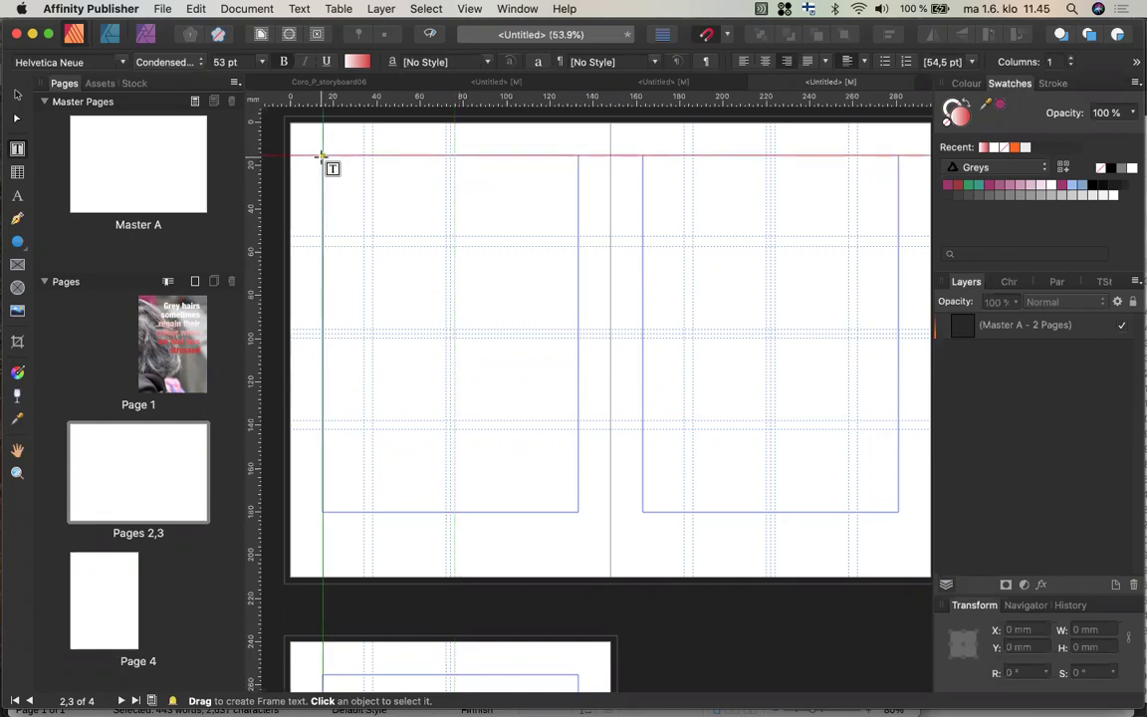
pyautogui.moveTo(322, 156); pyautogui.dragTo(443, 417)
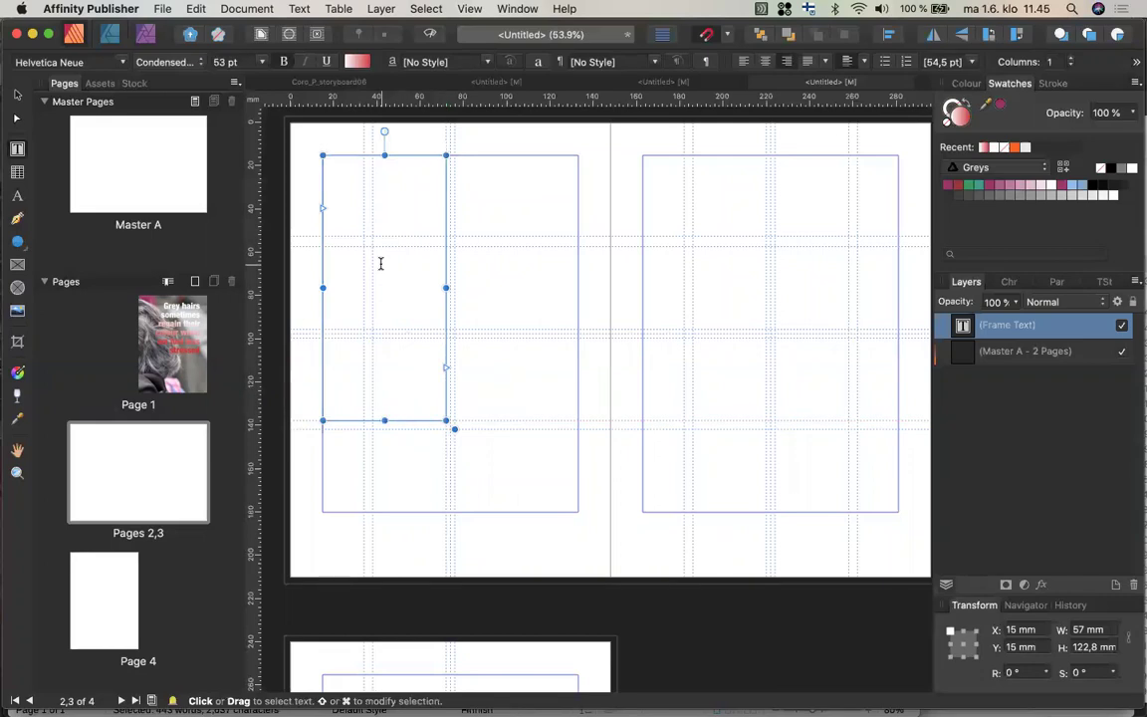
pyautogui.press('super+v')
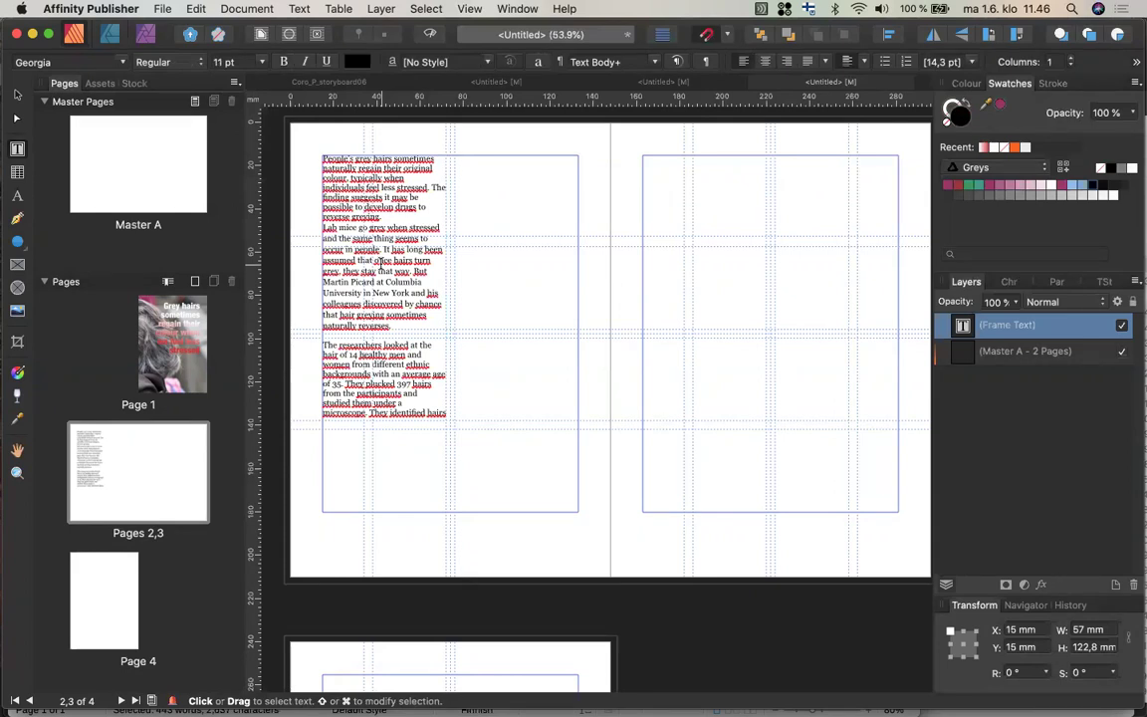
pyautogui.press('Escape')
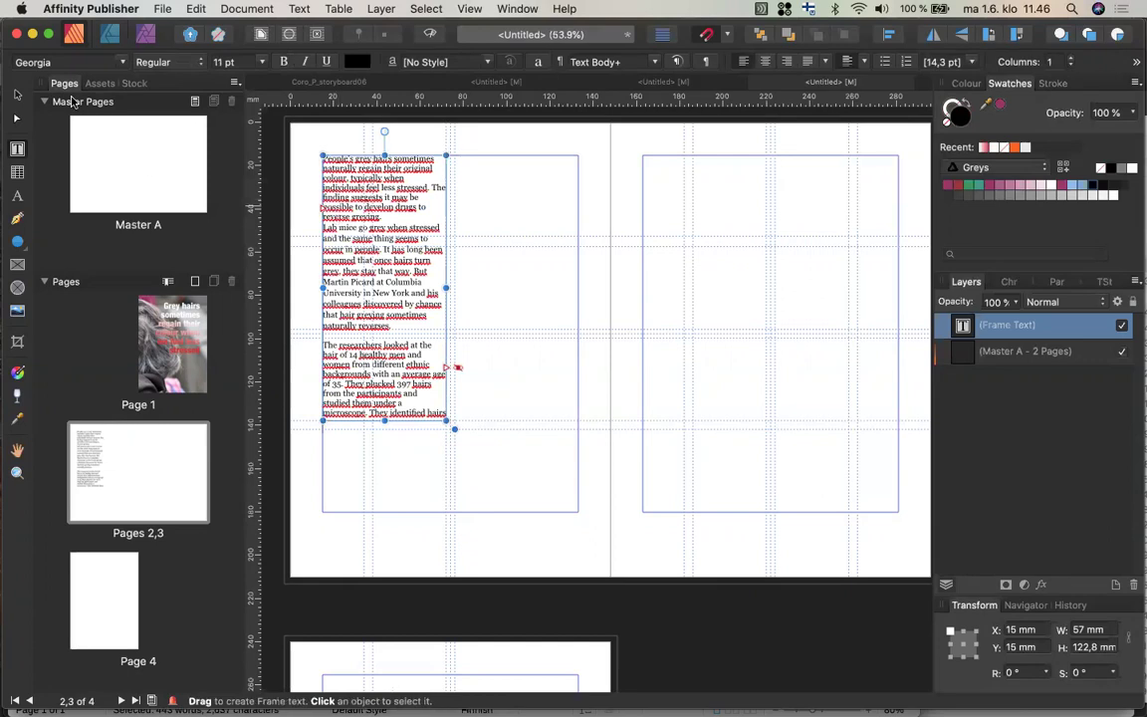
# Select the article frame and switch its font family from Georgia to Iowan Old Style
pyautogui.click(17, 98)
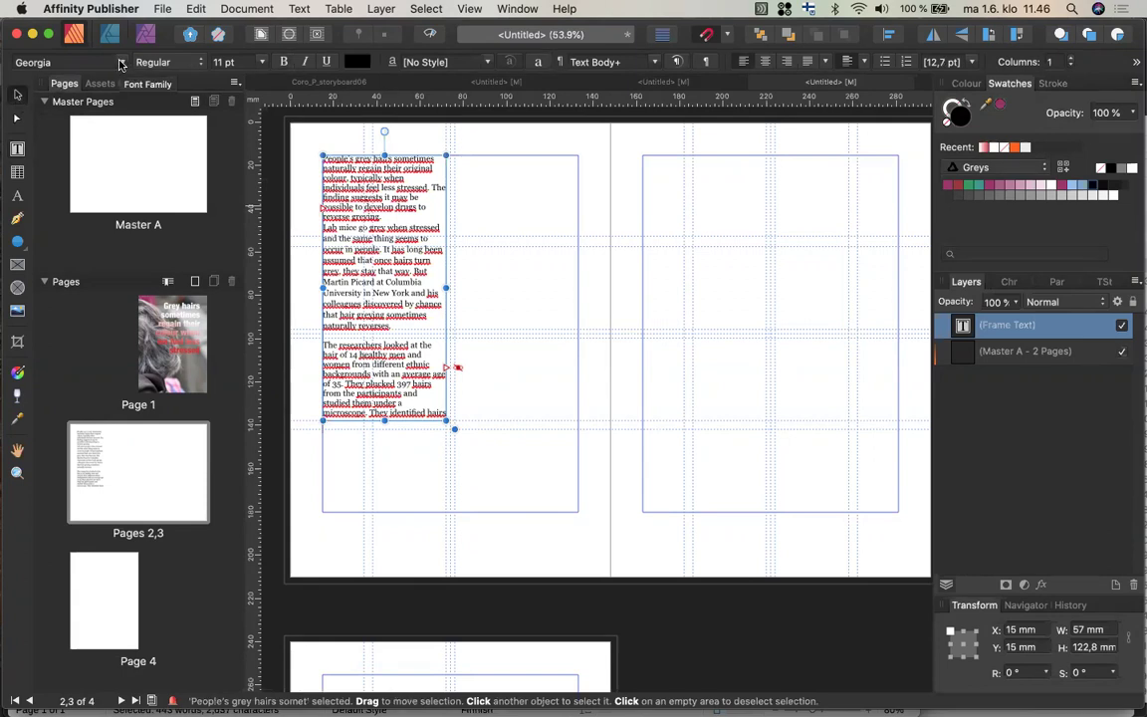
pyautogui.click(121, 64)
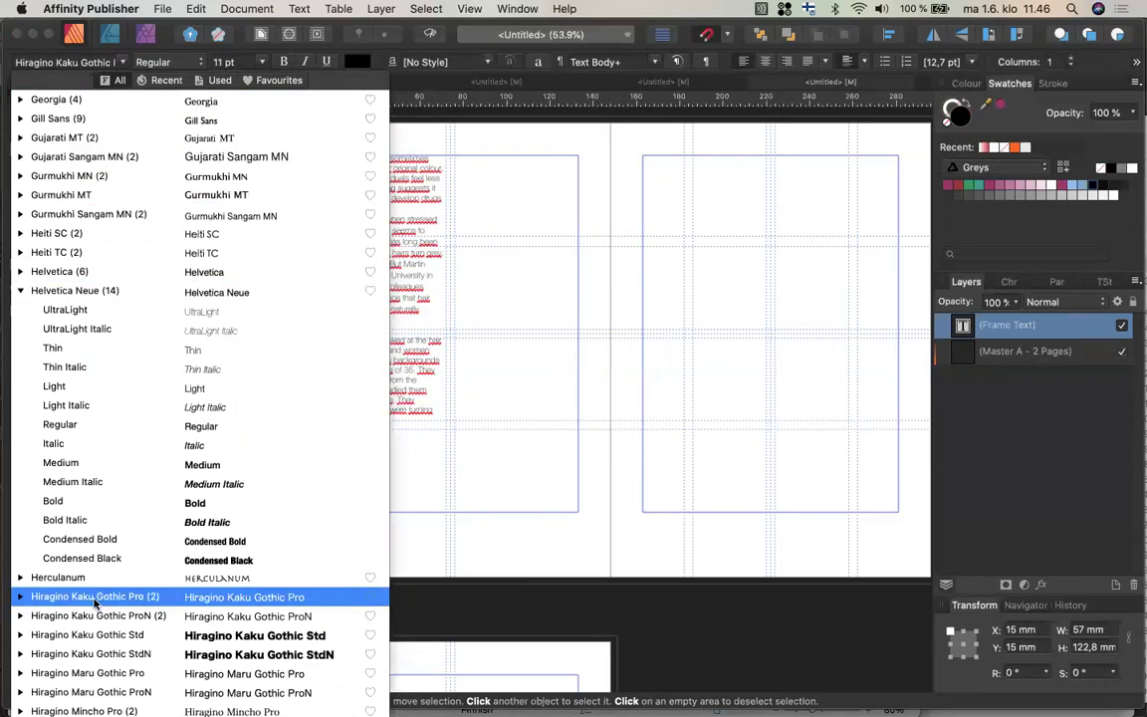
pyautogui.scroll(-2, 95, 604)
pyautogui.scroll(-1, 97, 555)
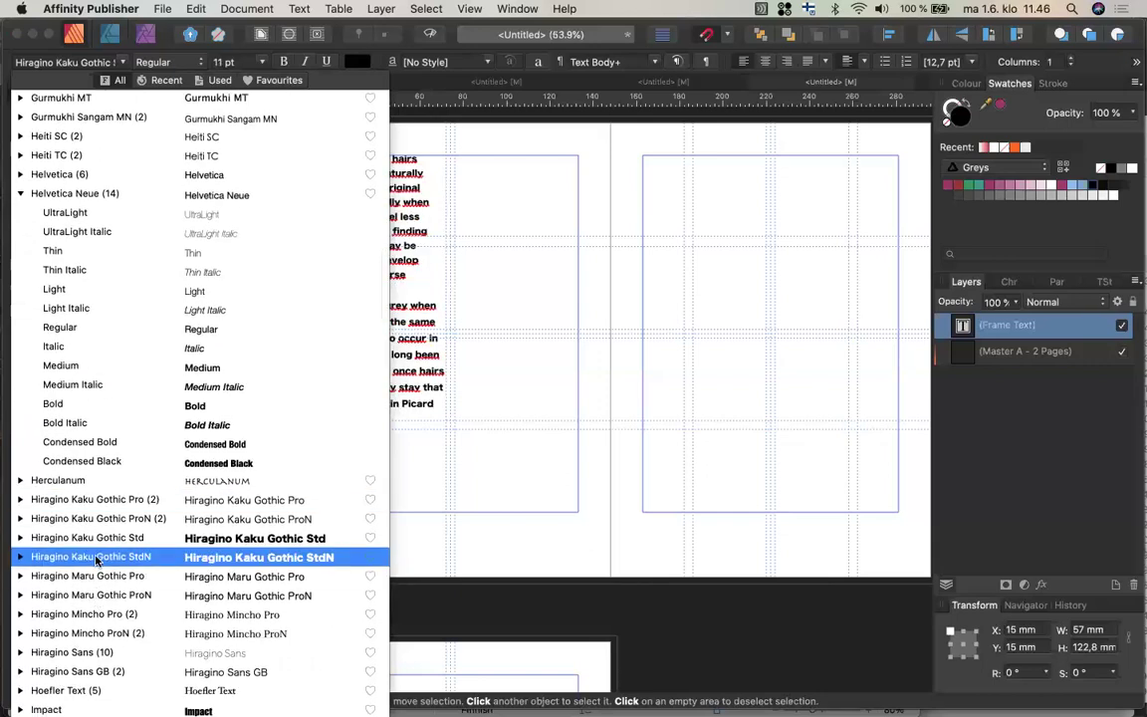
pyautogui.scroll(-6, 98, 556)
pyautogui.scroll(-5, 97, 563)
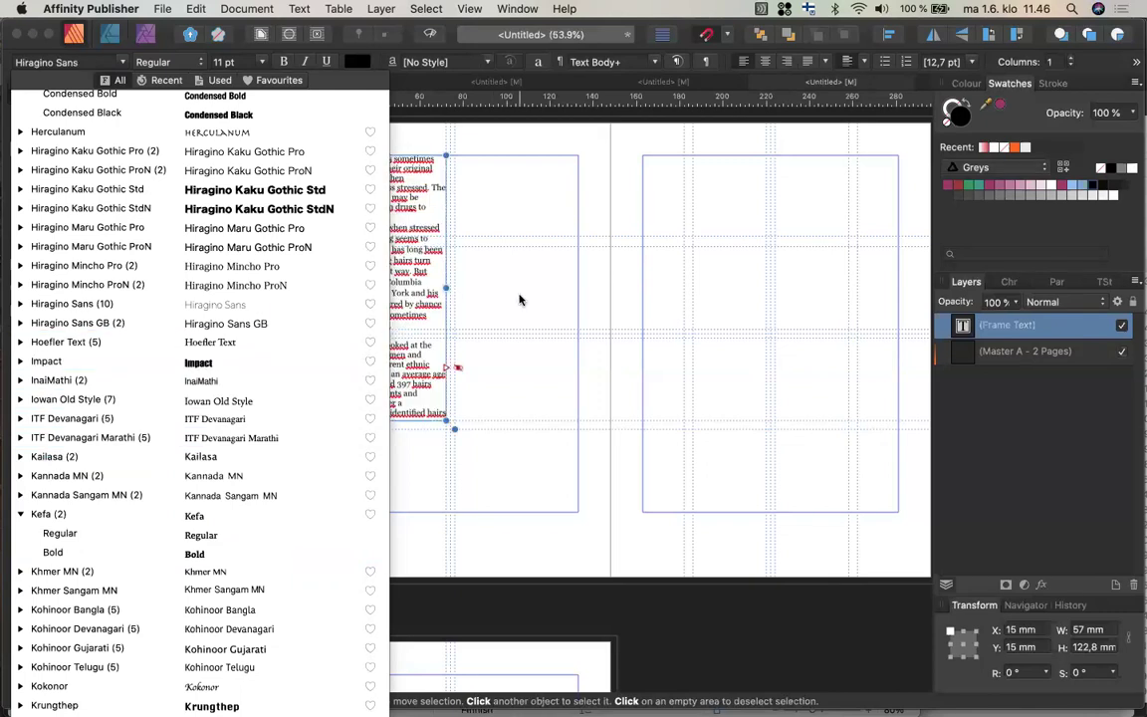
pyautogui.hscroll(-2, 520, 300)
pyautogui.hscroll(-2, 520, 300)
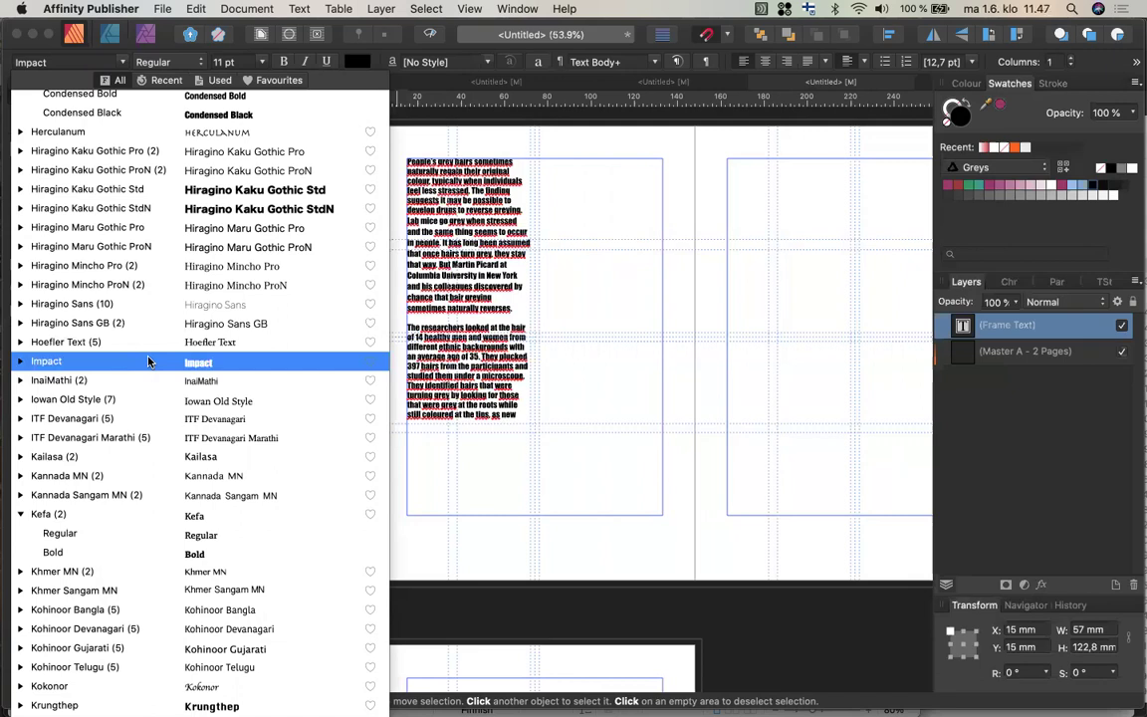
pyautogui.click(115, 381)
# Audition Gurmukhi Sangam MN, Gujarati MT, Gill Sans, Futura Bold and Futura Medium Italic on the body text
pyautogui.click(118, 399)
pyautogui.scroll(10, 117, 399)
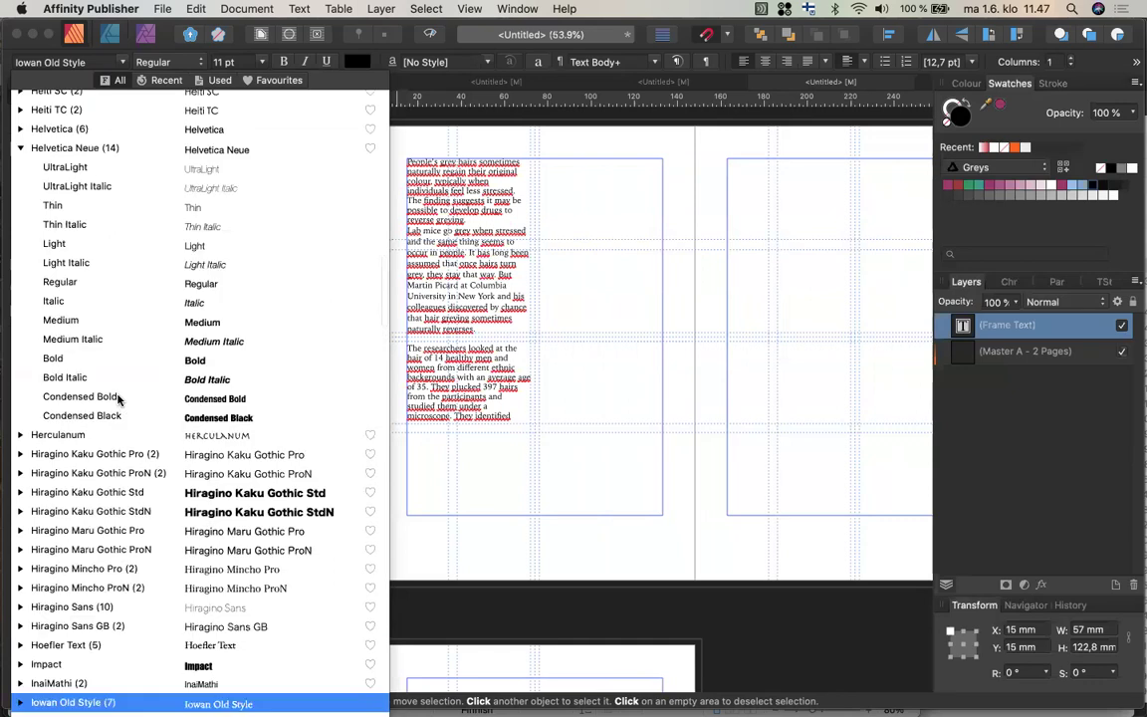
pyautogui.click(80, 406)
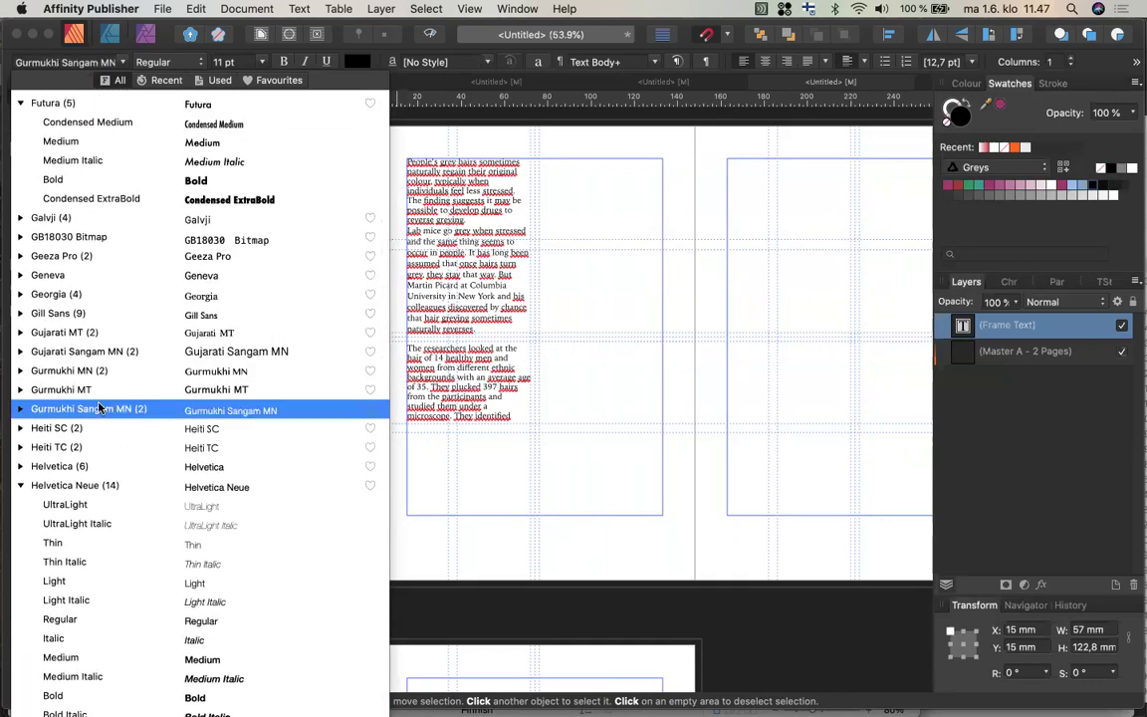
pyautogui.click(82, 332)
pyautogui.click(79, 315)
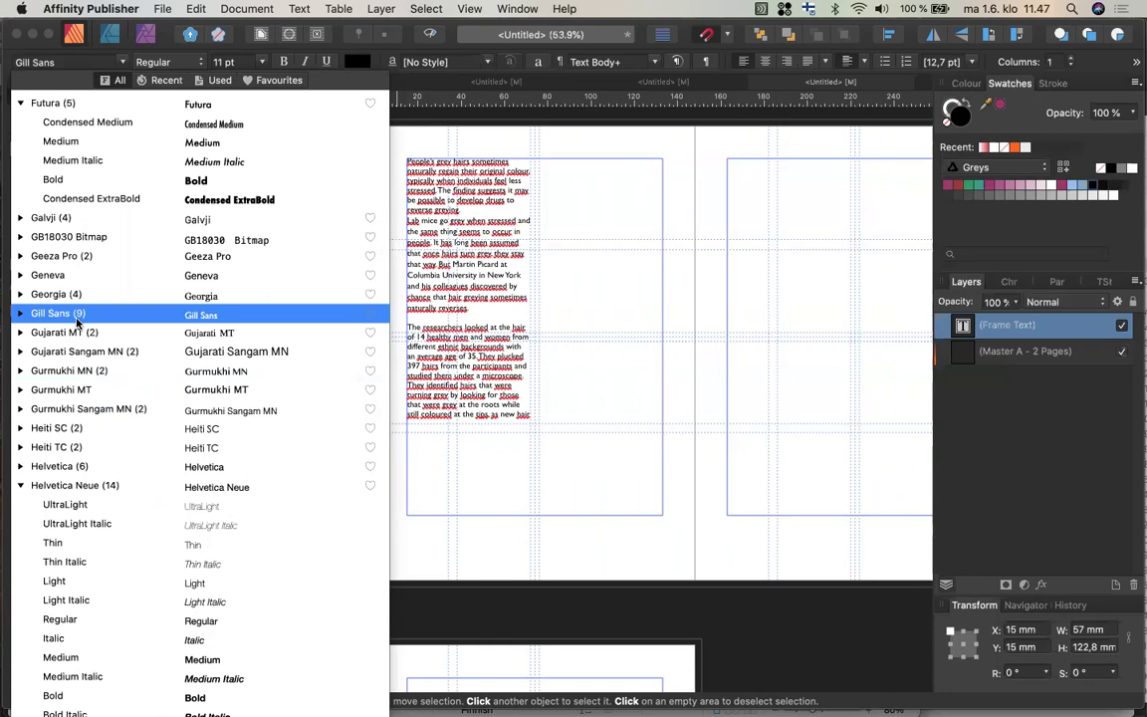
pyautogui.scroll(5, 76, 324)
pyautogui.click(74, 282)
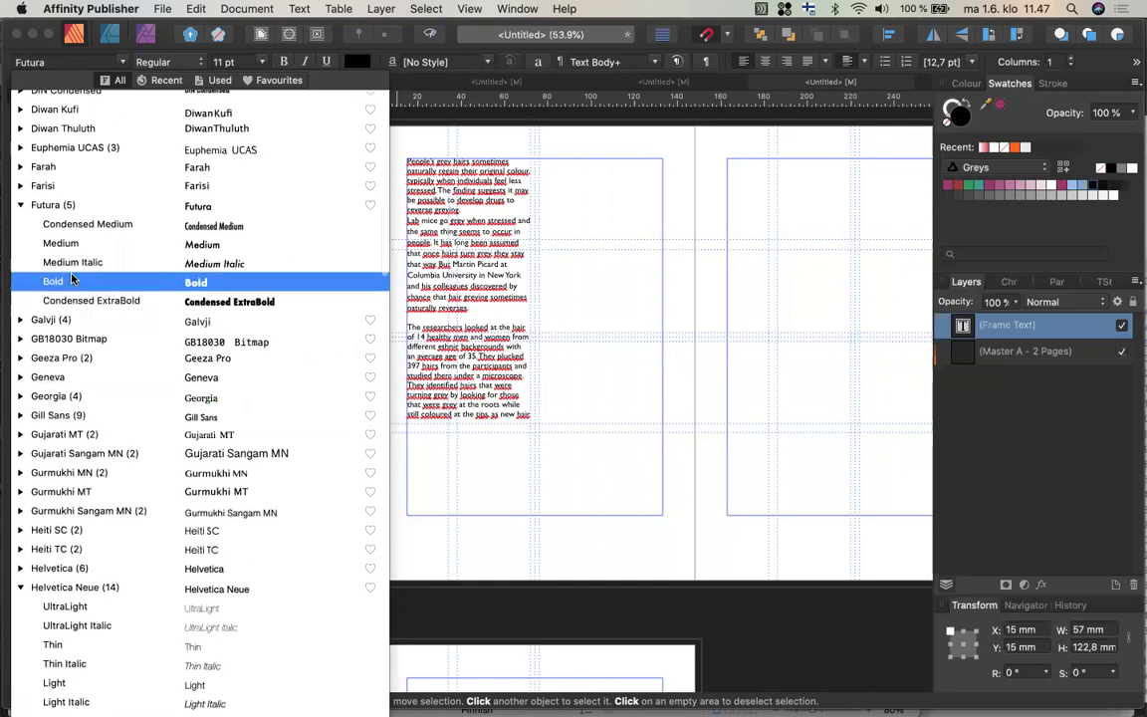
pyautogui.click(73, 263)
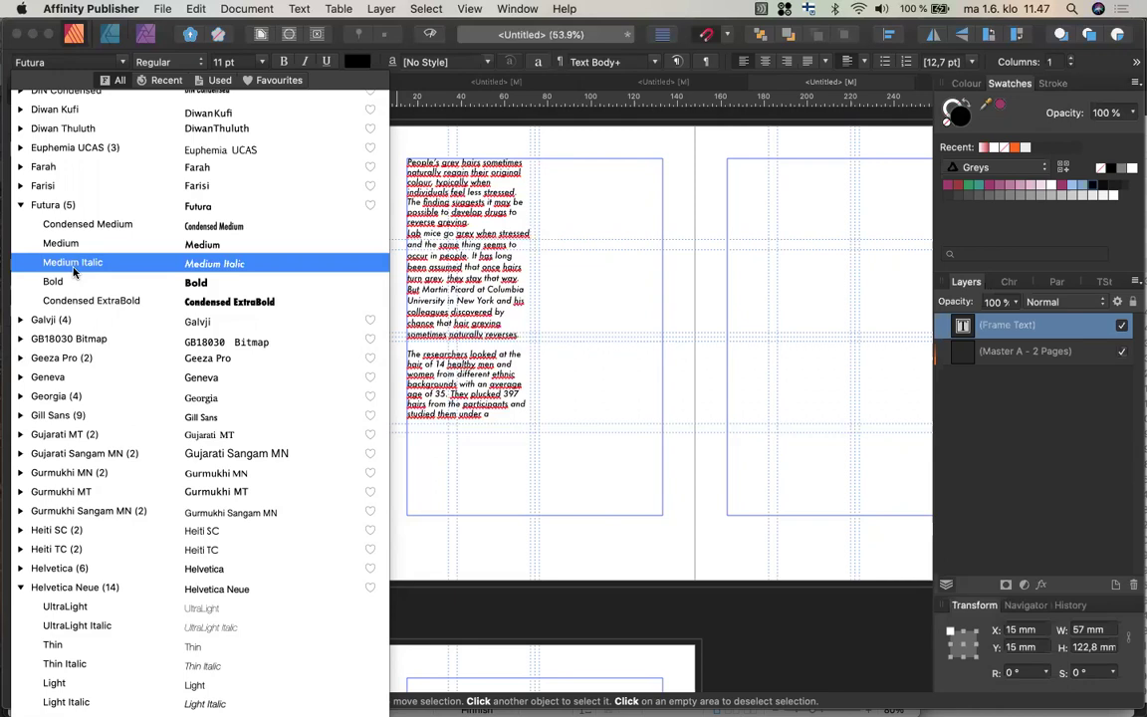
# Try Bodoni 72 Oldstyle on the body text and inspect the Big Caslon styles
pyautogui.scroll(3, 75, 271)
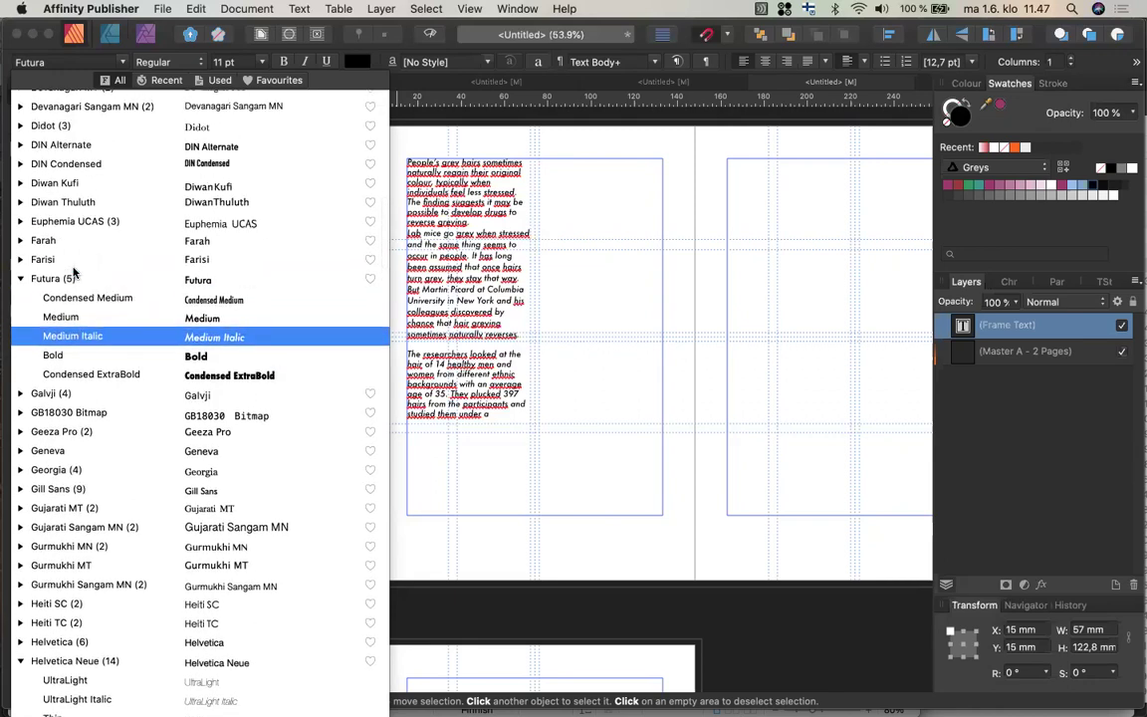
pyautogui.scroll(10, 78, 237)
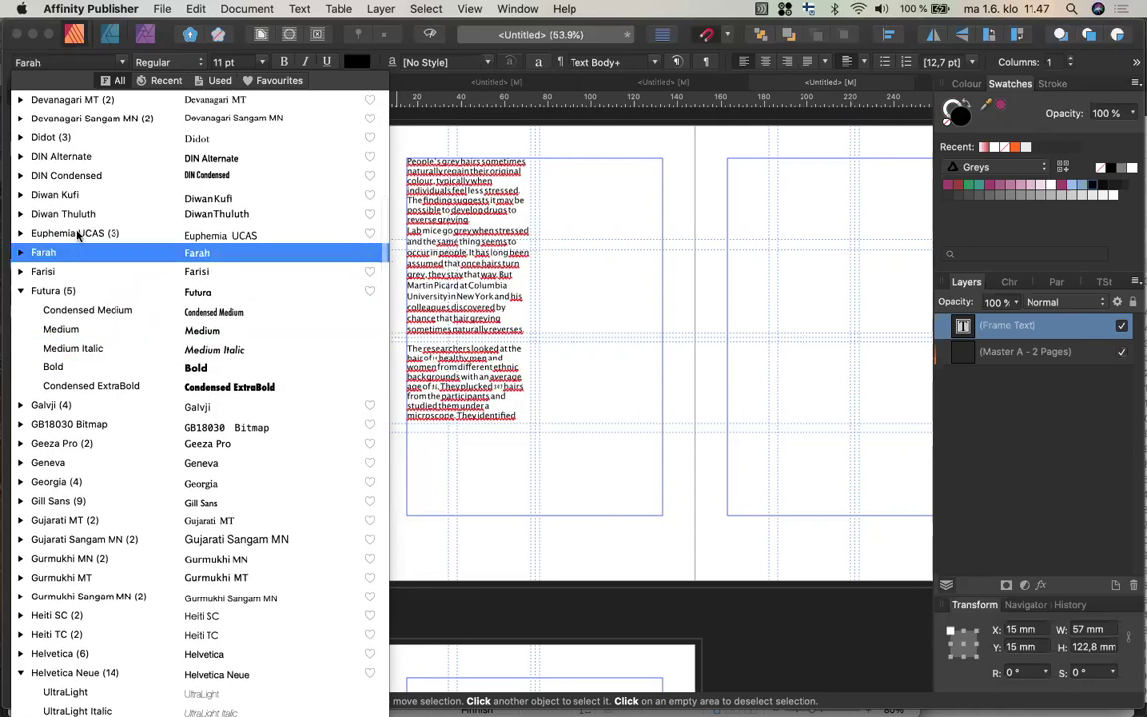
pyautogui.scroll(3, 78, 235)
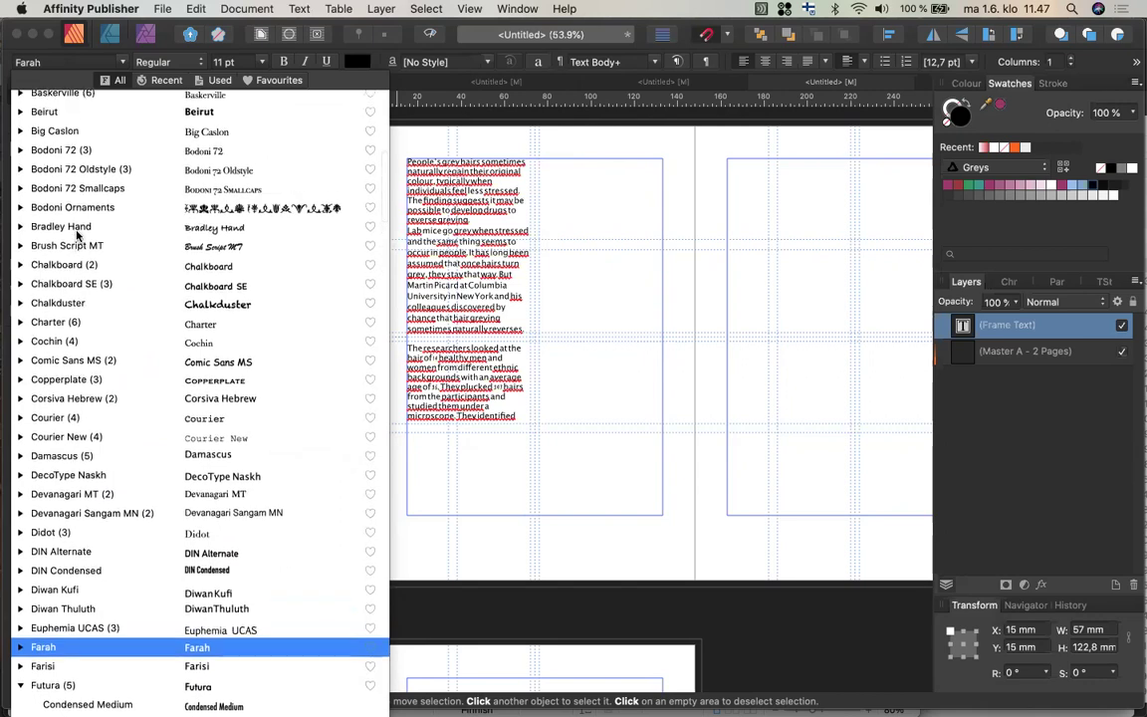
pyautogui.click(68, 203)
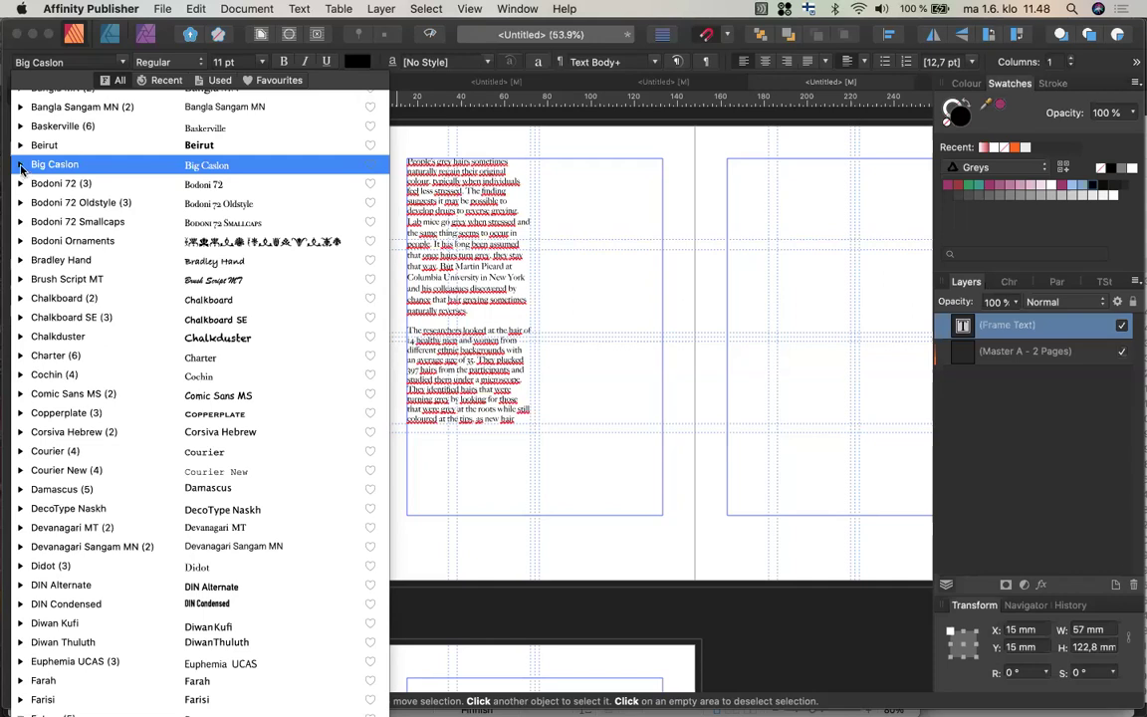
pyautogui.click(20, 165)
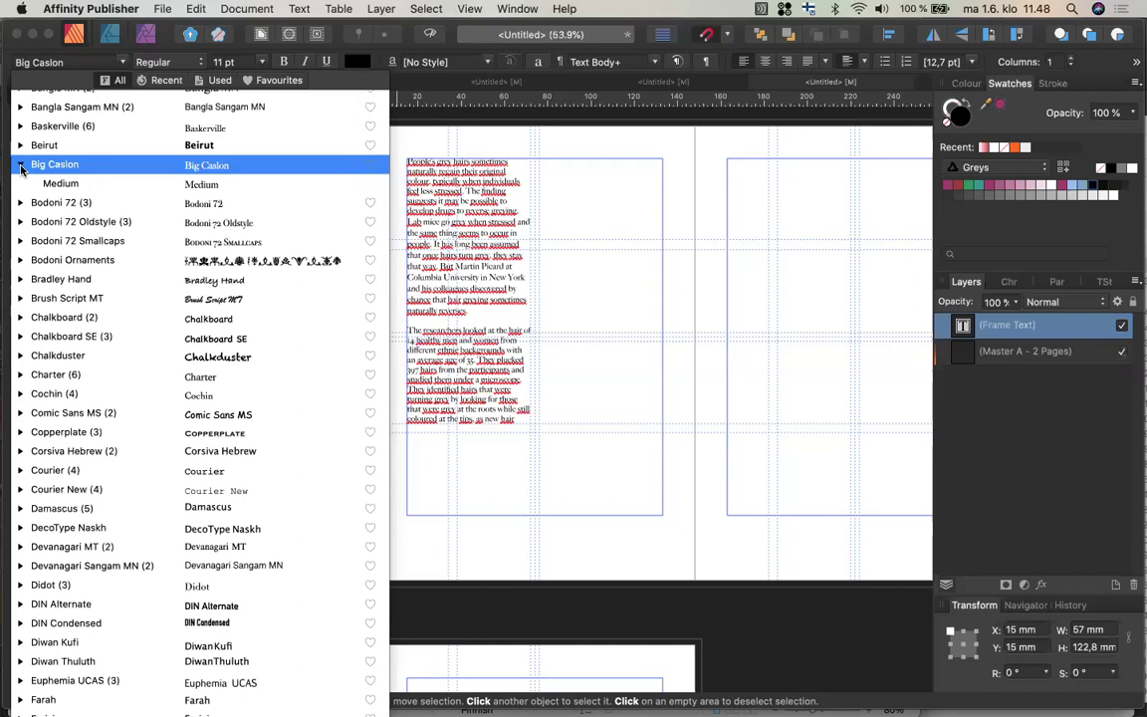
pyautogui.click(21, 166)
# Compare Baskerville, Beirut, Big Caslon and Bodoni 72 on the body text
pyautogui.click(20, 126)
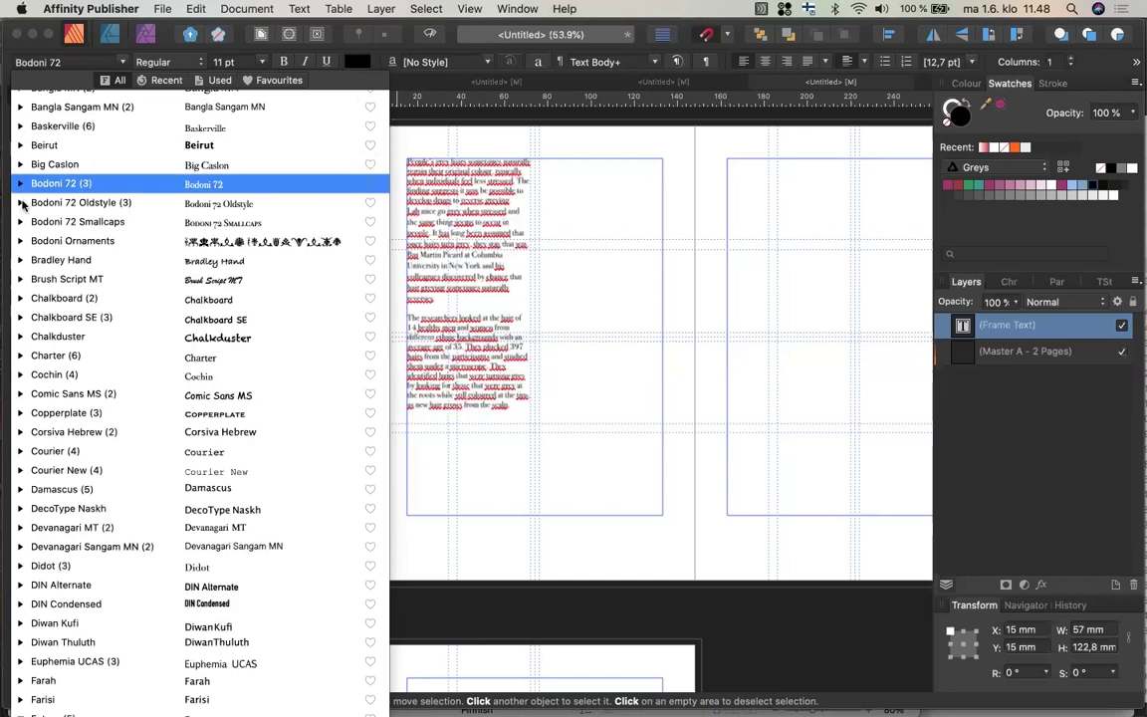
pyautogui.click(22, 147)
pyautogui.click(20, 127)
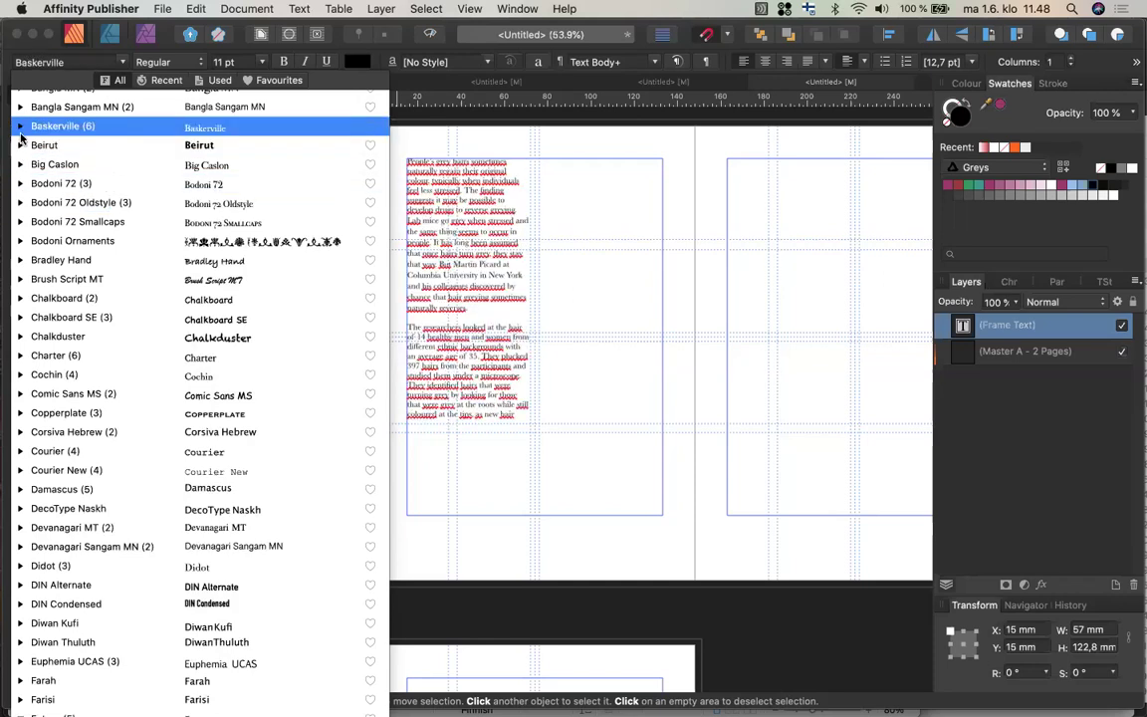
pyautogui.click(22, 145)
pyautogui.click(21, 164)
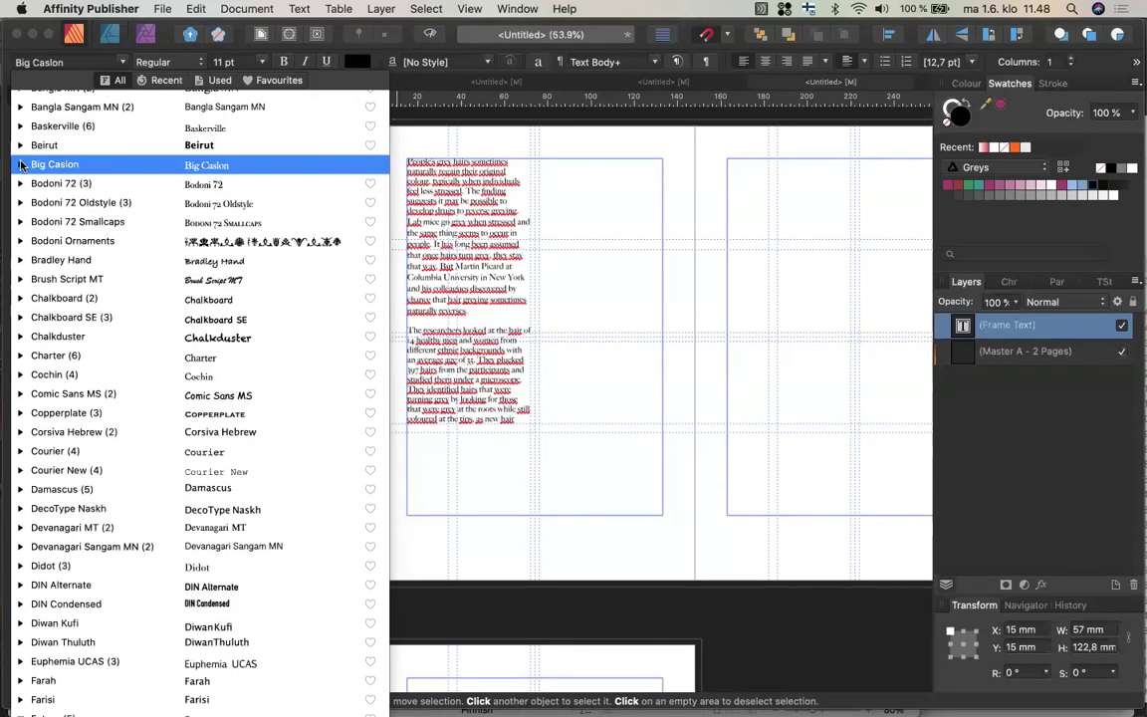
pyautogui.click(22, 183)
pyautogui.click(20, 183)
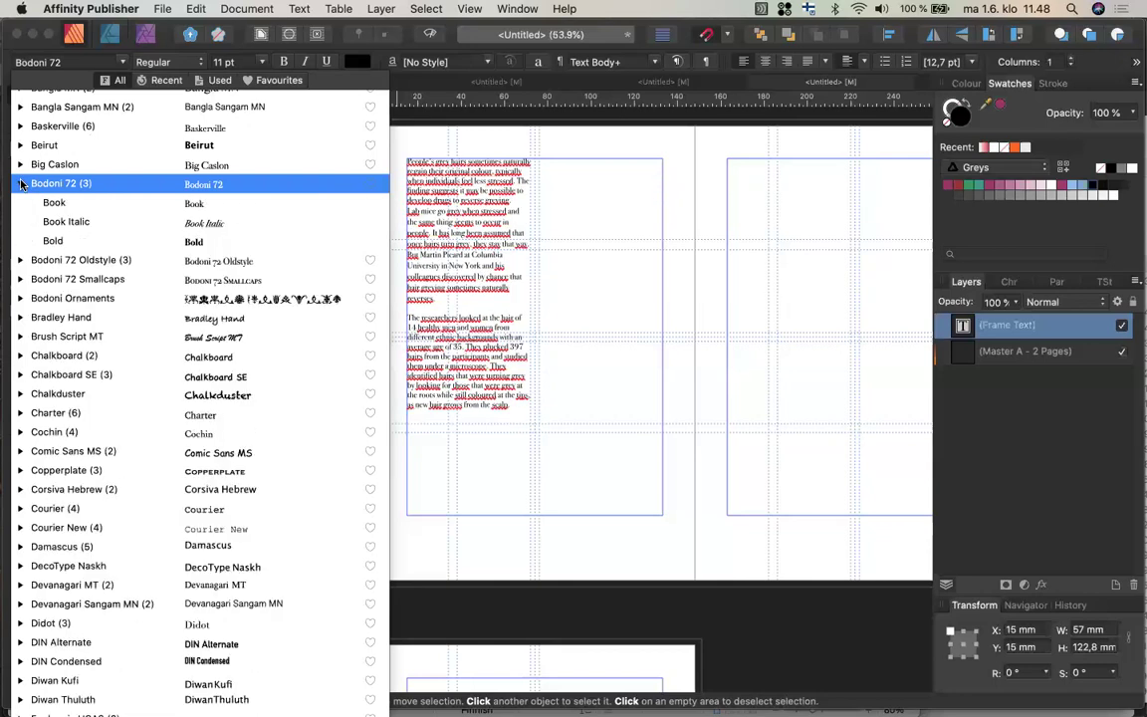
pyautogui.click(21, 166)
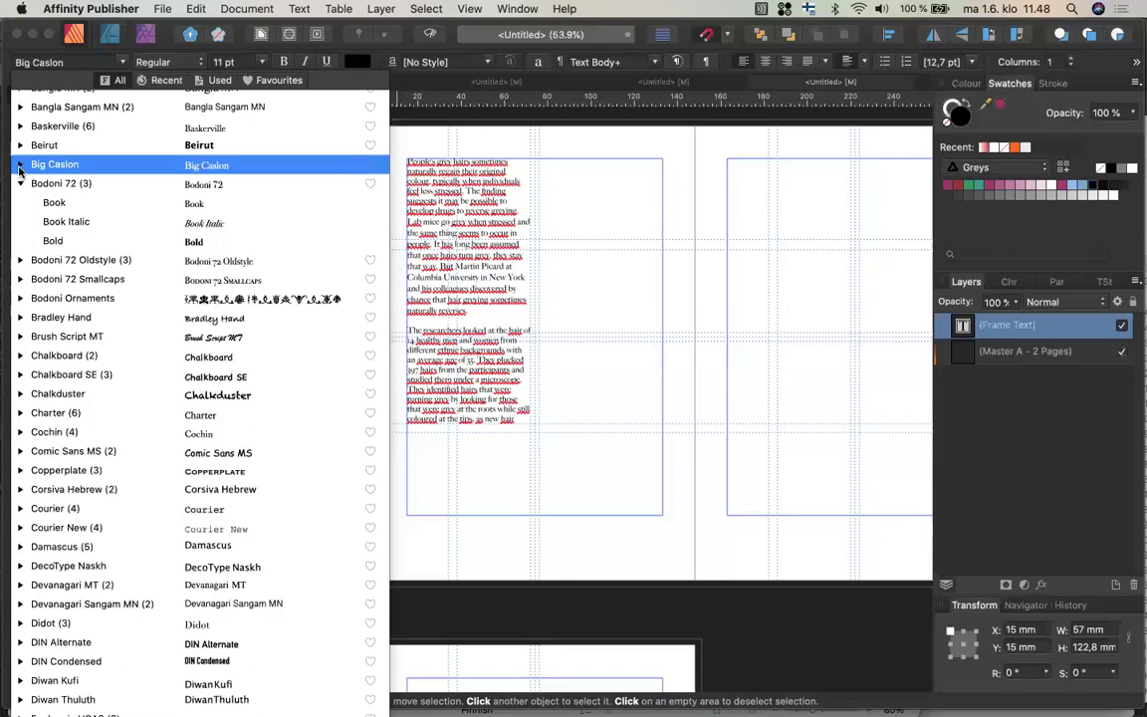
pyautogui.click(20, 166)
# Try Cochin, Corsiva Hebrew and Courier on the body text
pyautogui.scroll(3, 28, 171)
pyautogui.scroll(6, 29, 174)
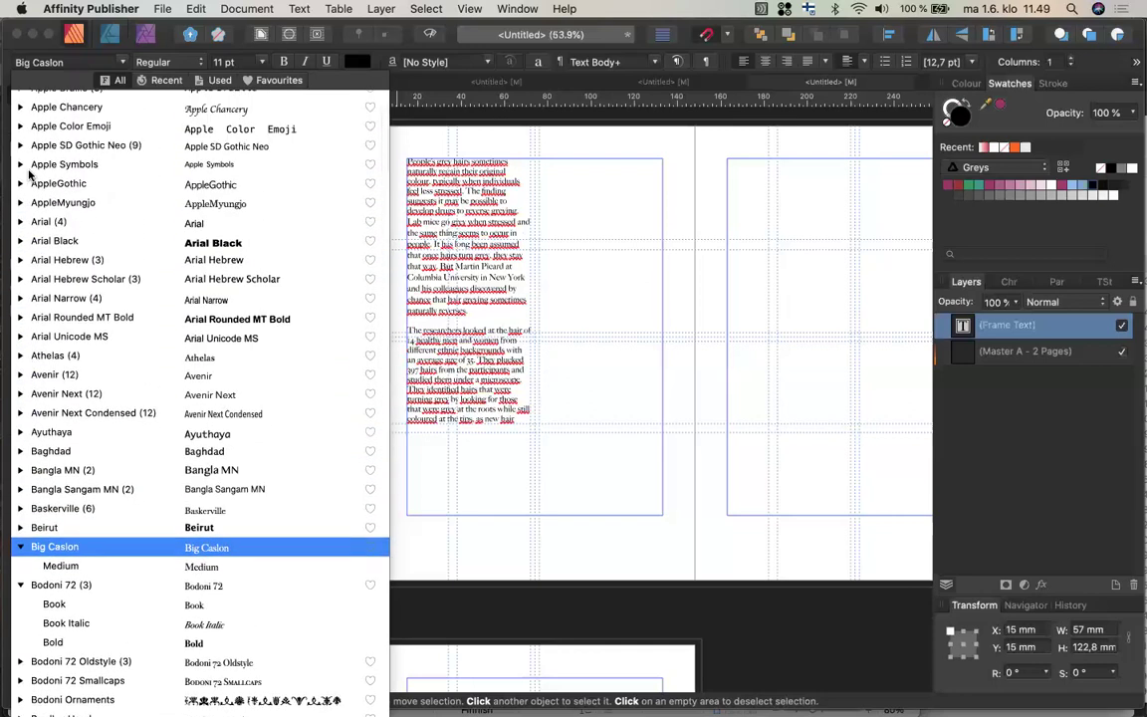
pyautogui.scroll(3, 30, 176)
pyautogui.scroll(-15, 29, 175)
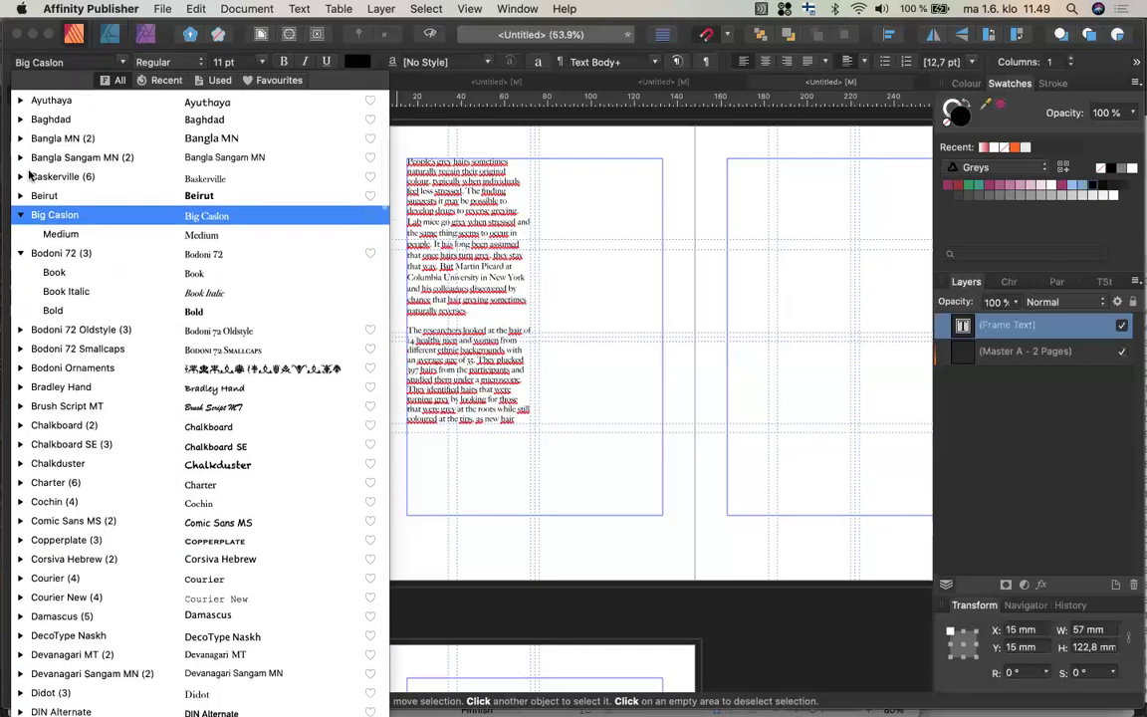
pyautogui.click(50, 291)
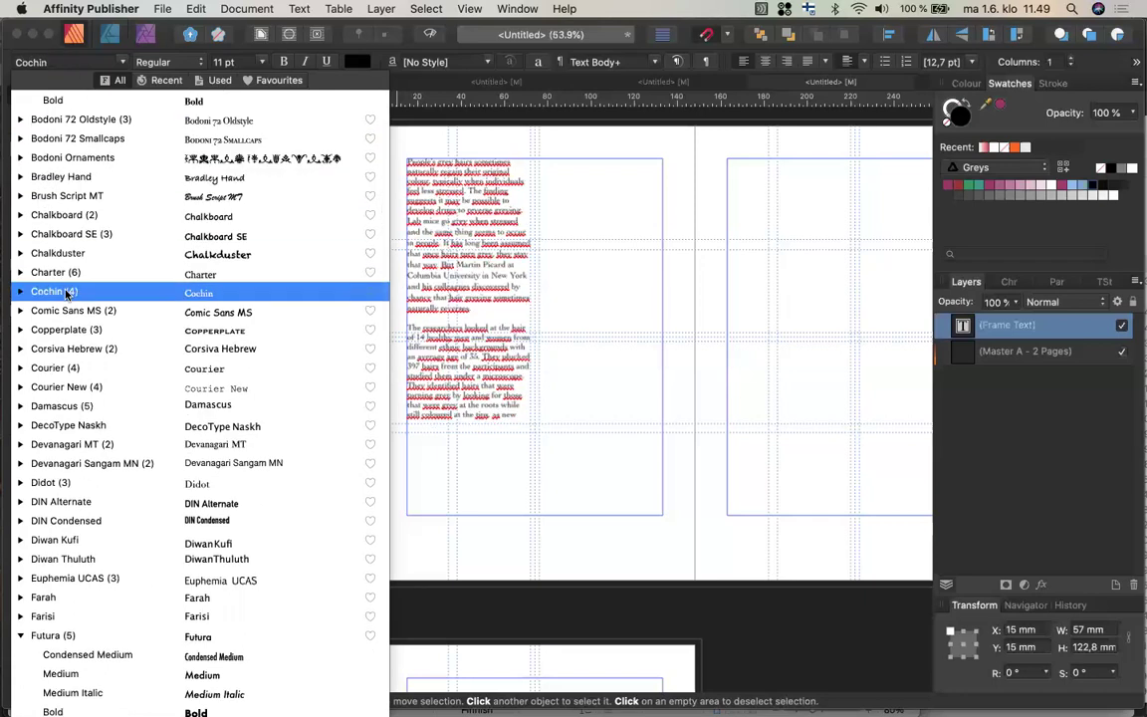
pyautogui.scroll(-2, 67, 292)
pyautogui.click(64, 291)
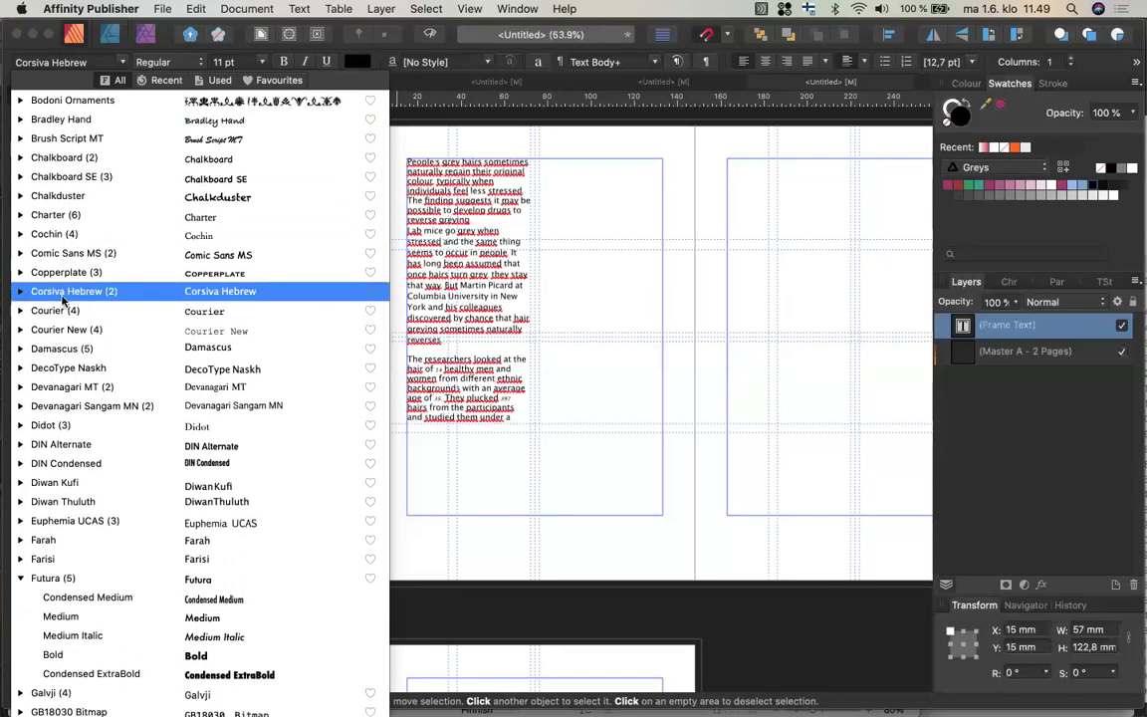
pyautogui.click(64, 312)
# Try Farisi, Futura and Geneva on the body text
pyautogui.scroll(-5, 64, 315)
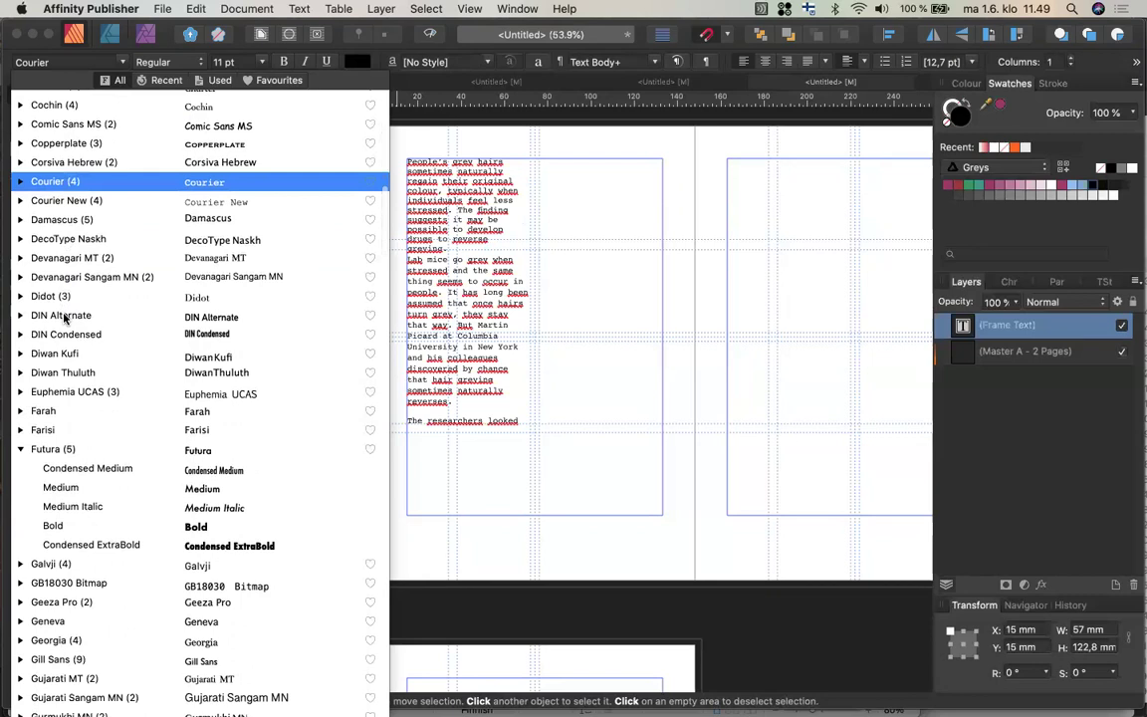
pyautogui.click(56, 329)
pyautogui.click(54, 352)
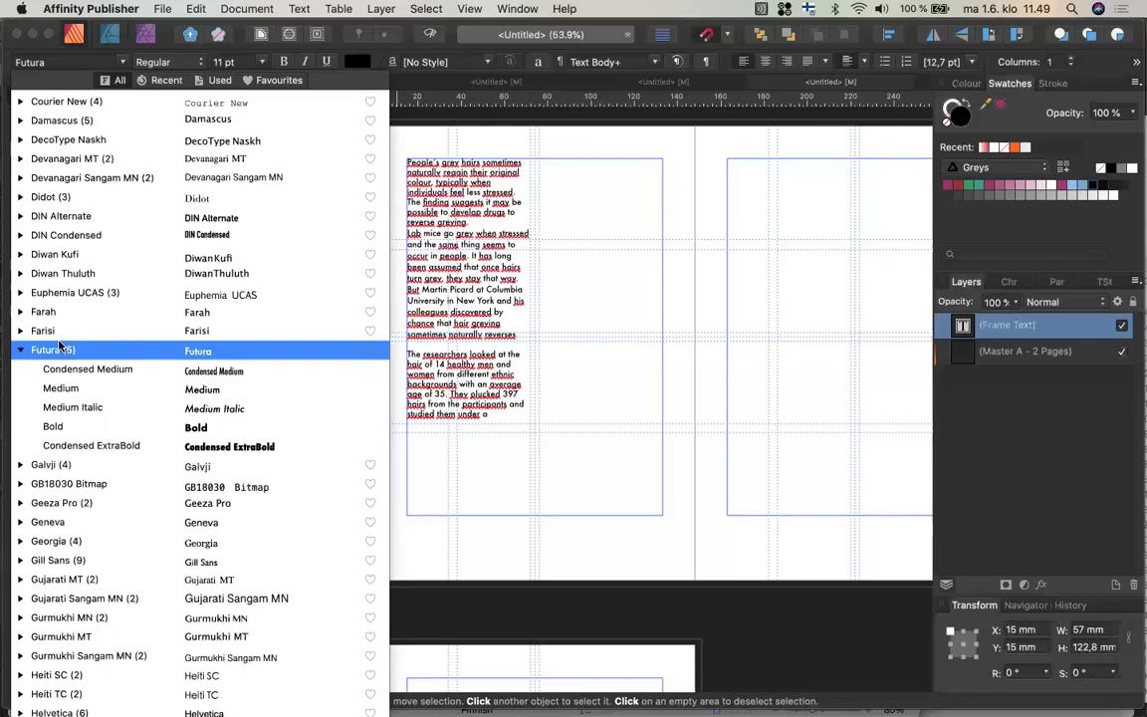
pyautogui.scroll(-2, 59, 345)
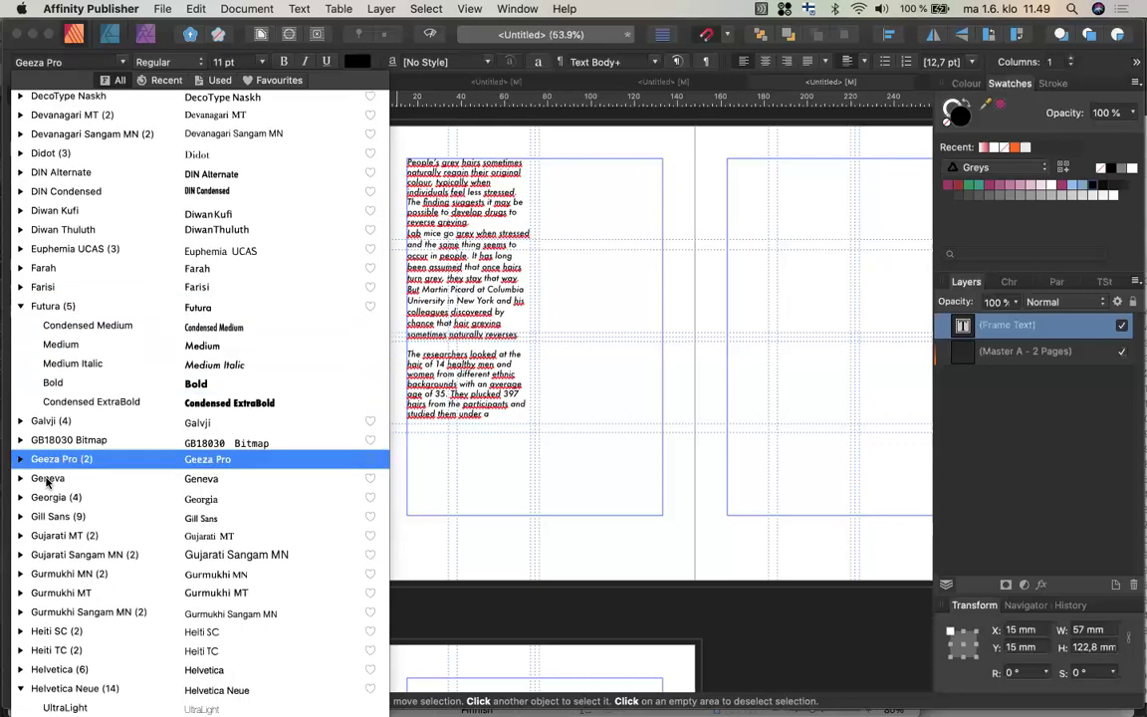
pyautogui.click(40, 480)
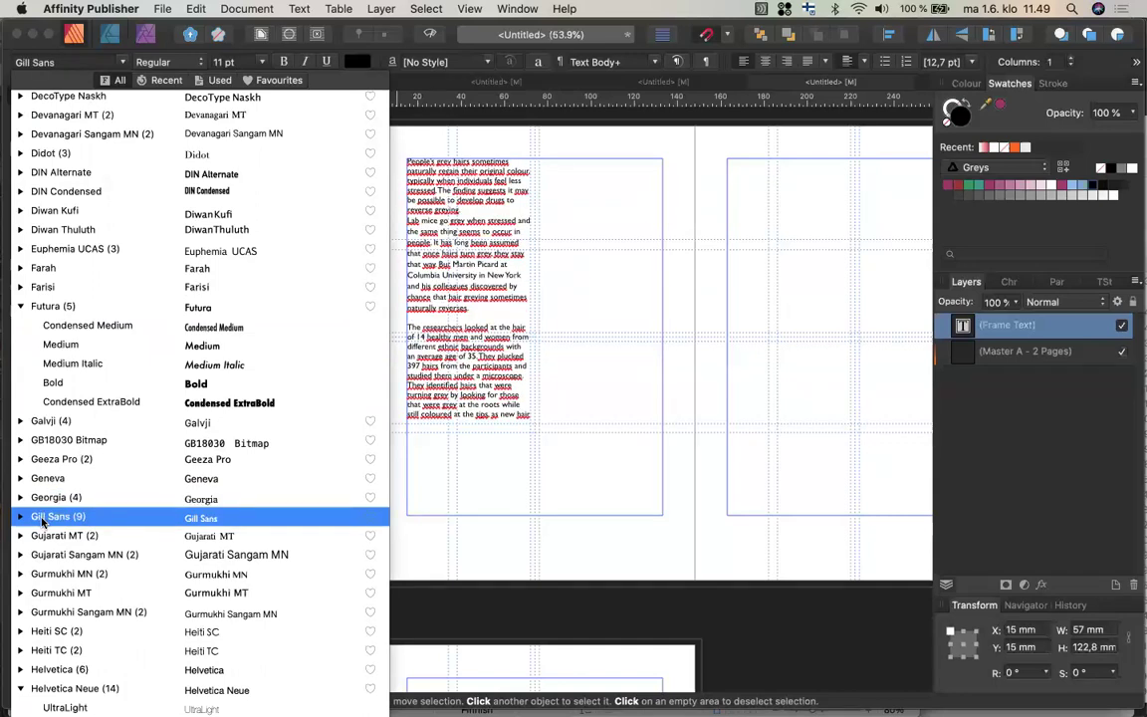
pyautogui.scroll(-5, 42, 521)
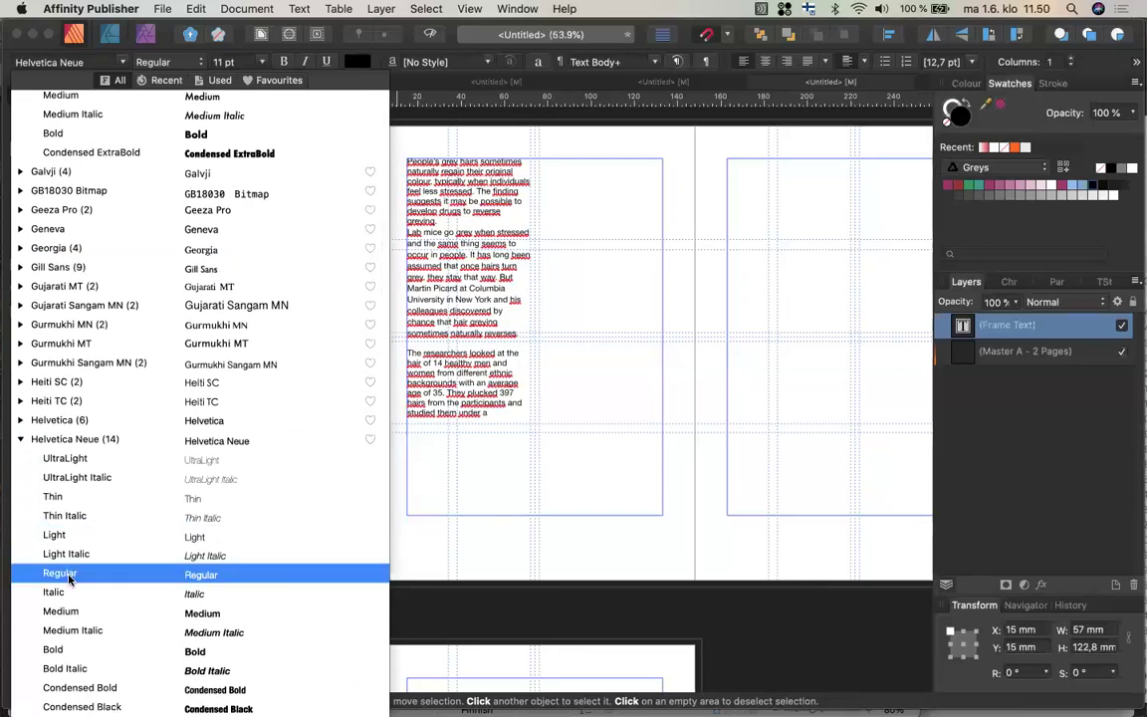
pyautogui.scroll(-5, 70, 567)
pyautogui.click(95, 540)
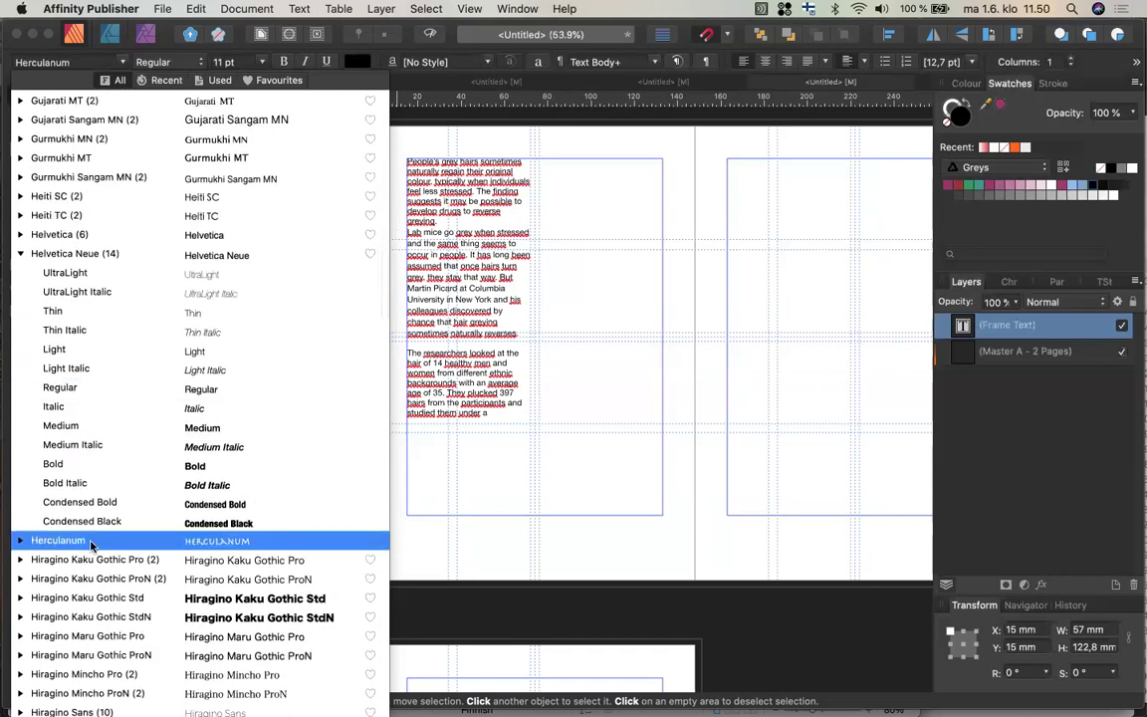
pyautogui.scroll(-15, 95, 544)
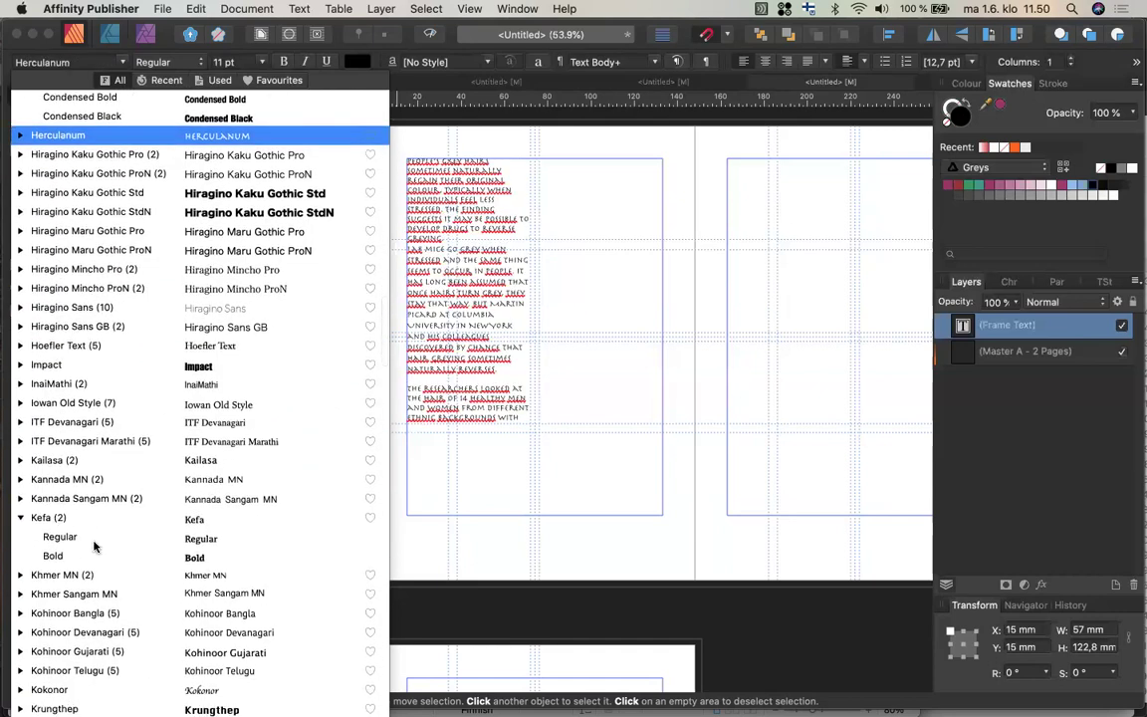
pyautogui.scroll(-10, 95, 545)
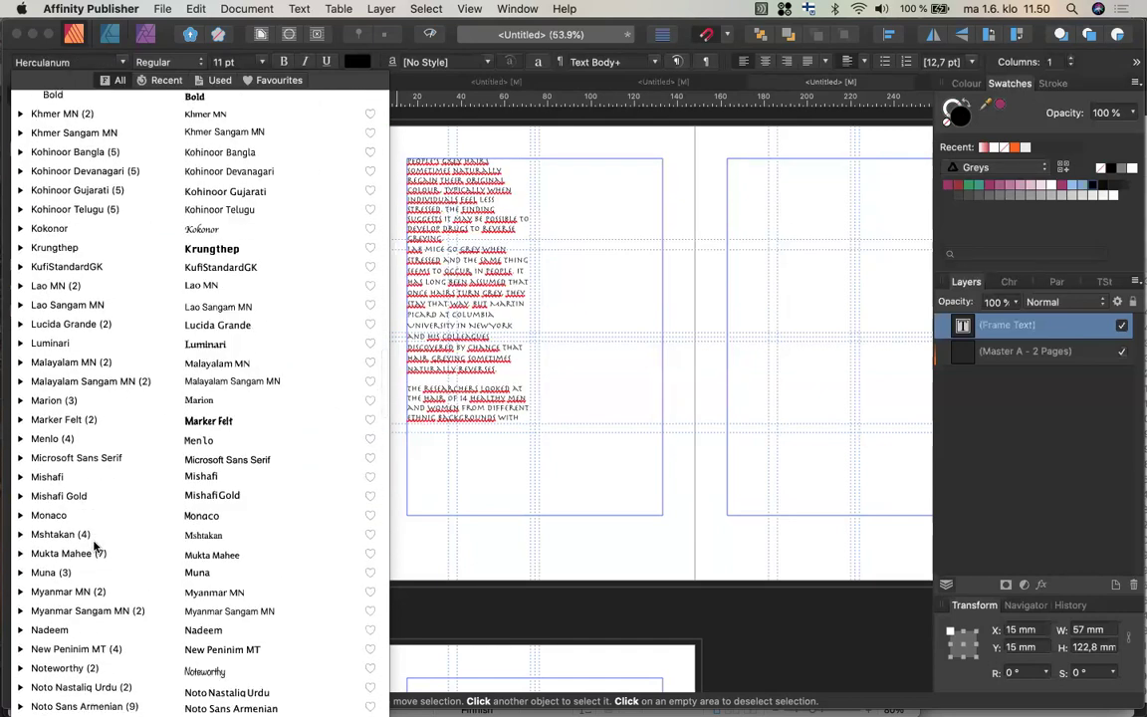
pyautogui.scroll(-8, 95, 544)
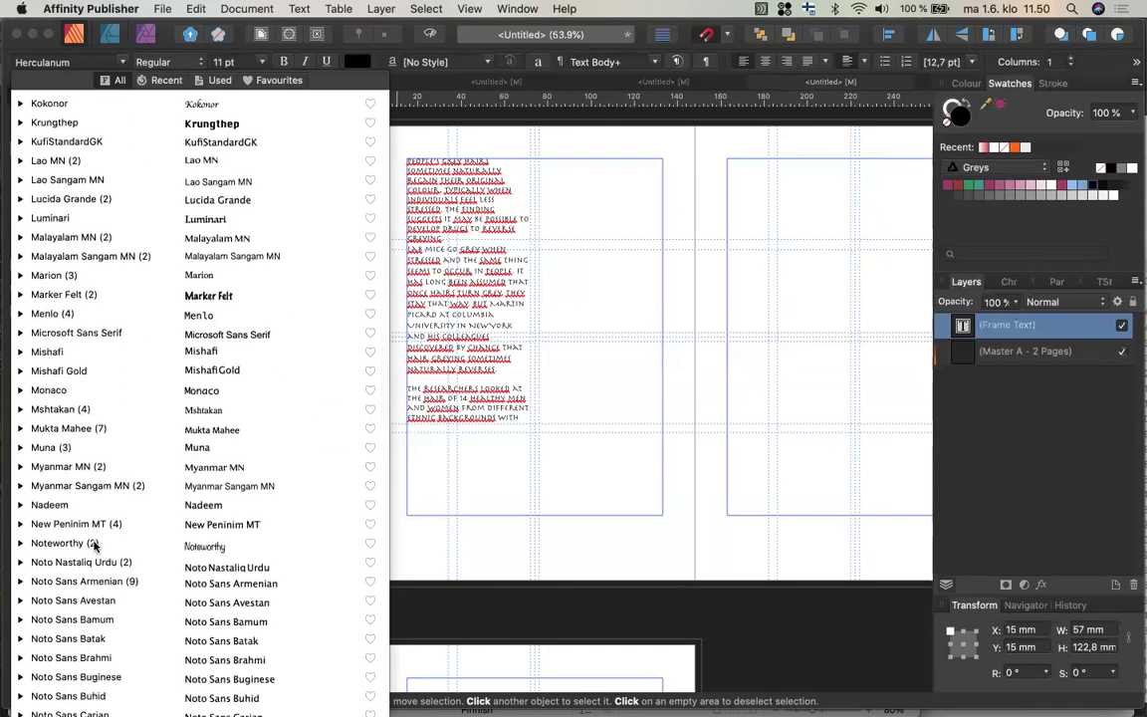
pyautogui.scroll(-20, 95, 545)
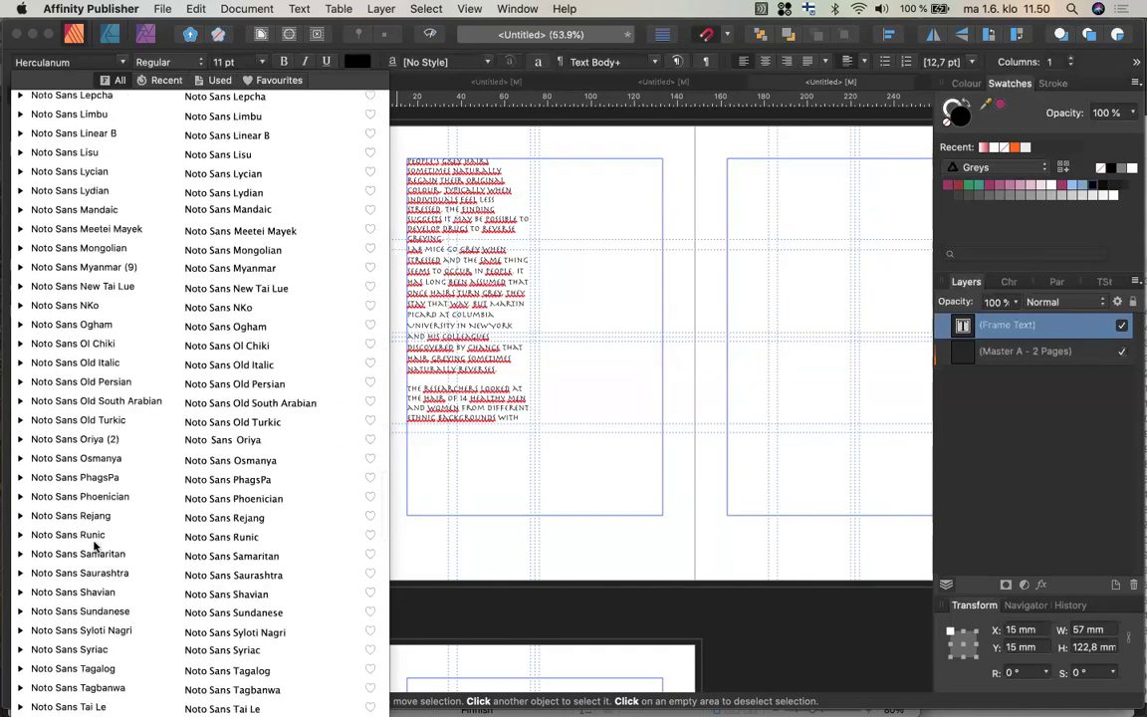
pyautogui.scroll(-15, 95, 544)
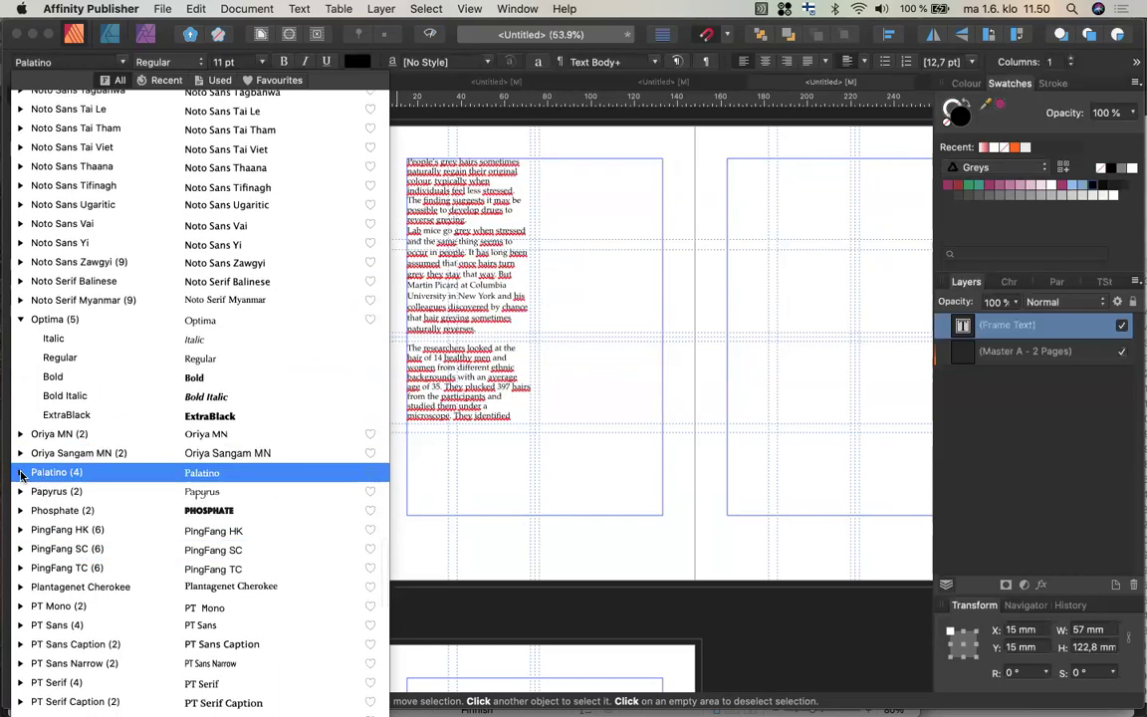
pyautogui.click(21, 474)
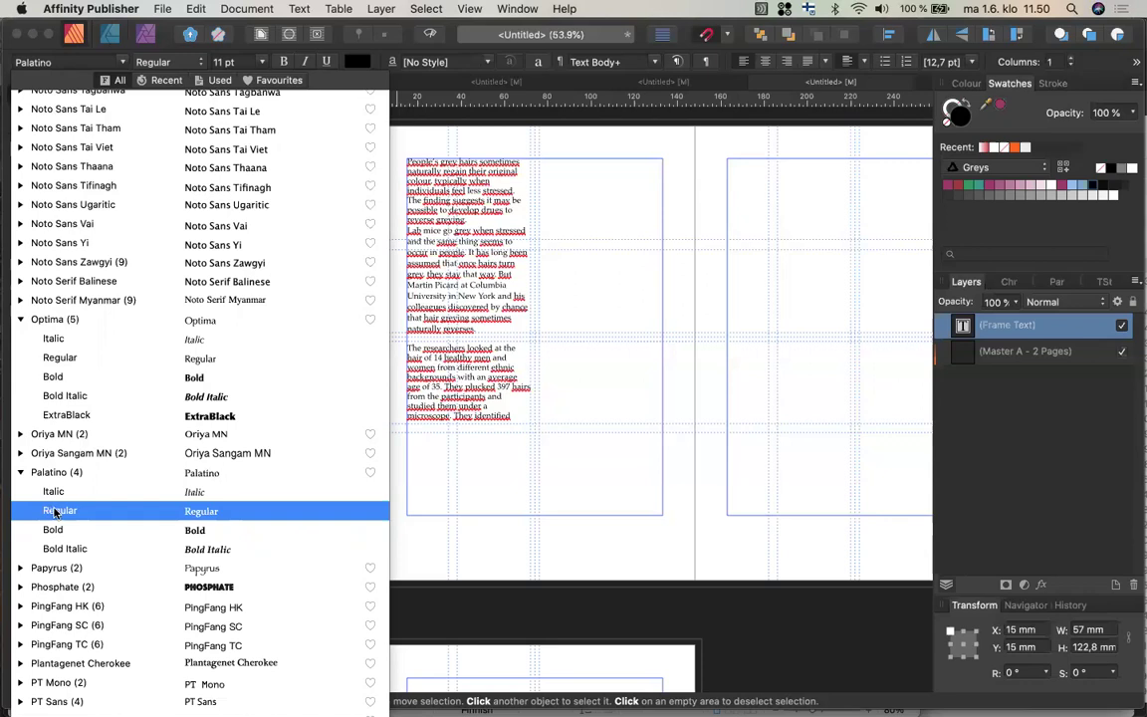
pyautogui.click(57, 511)
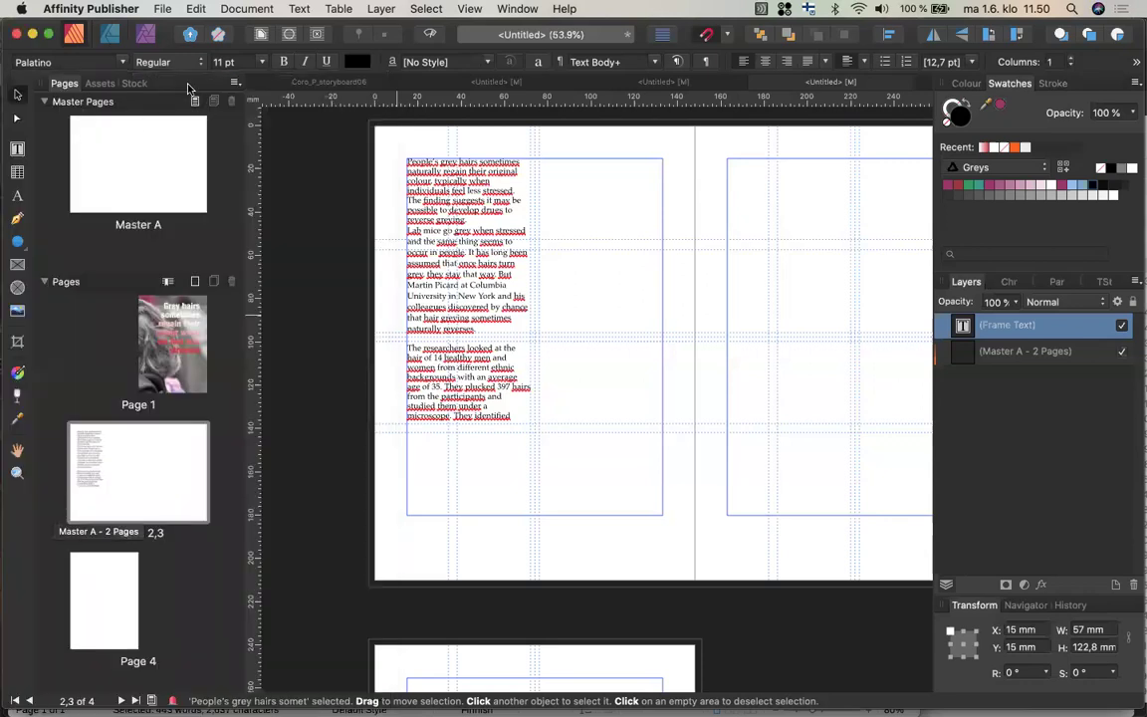
# Set the Palatino body text to 10 pt and its paragraph leading to Default
pyautogui.click(262, 64)
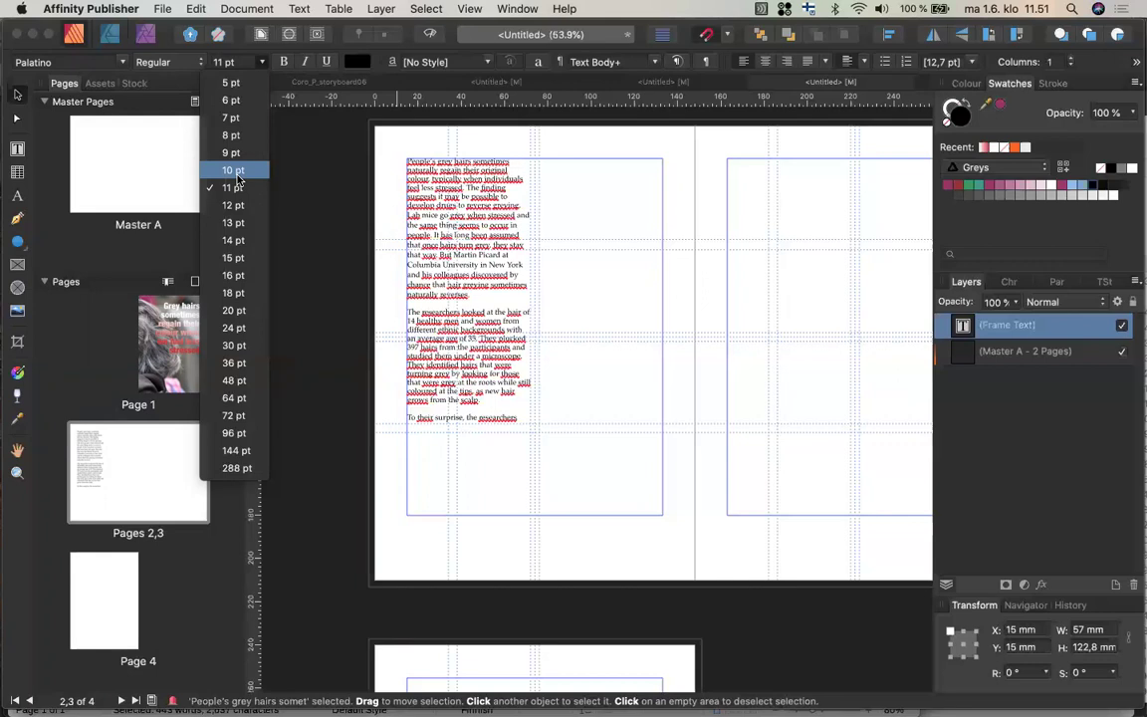
pyautogui.click(234, 171)
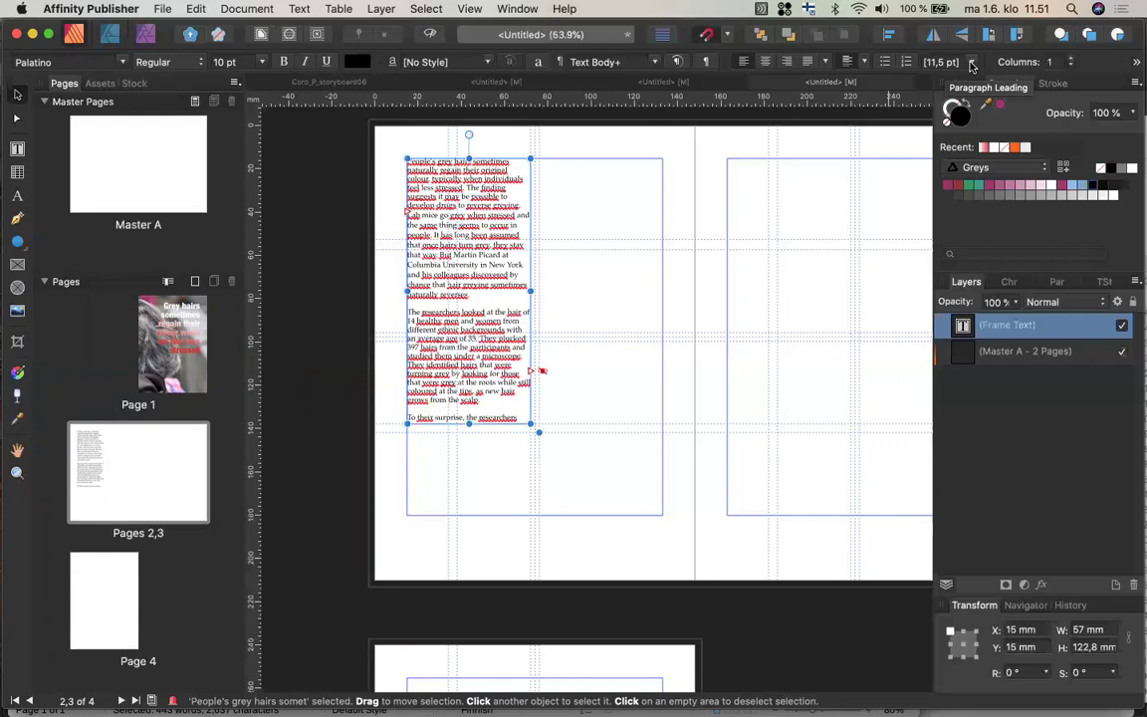
pyautogui.click(971, 64)
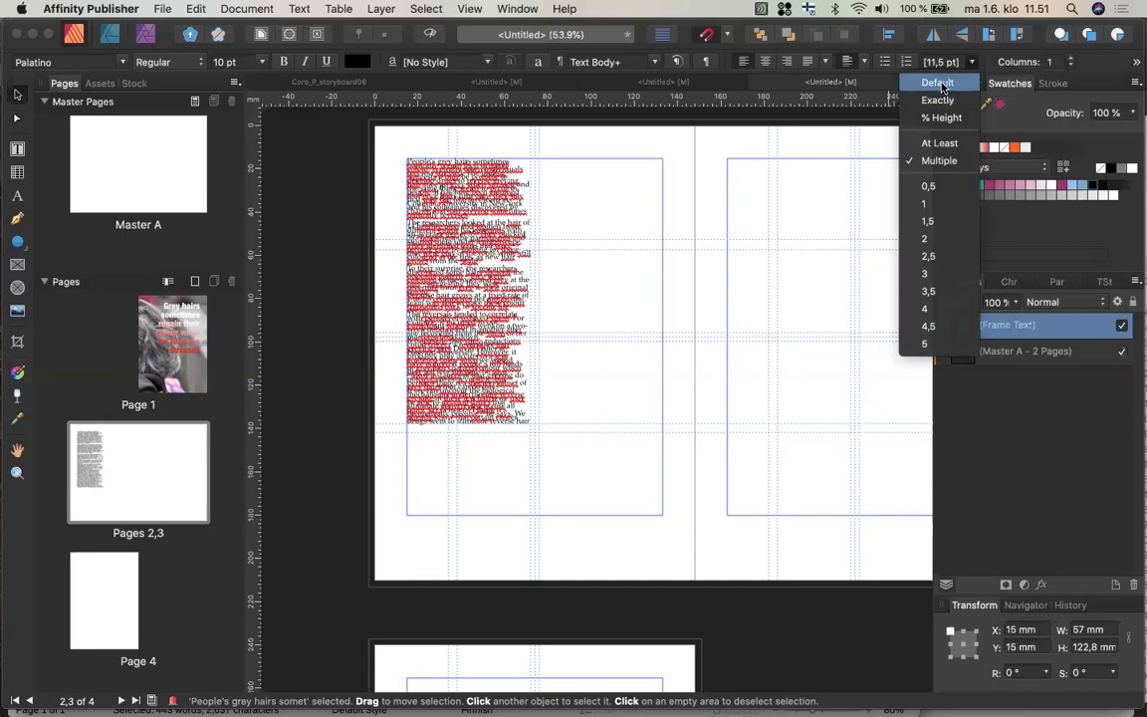
pyautogui.click(940, 86)
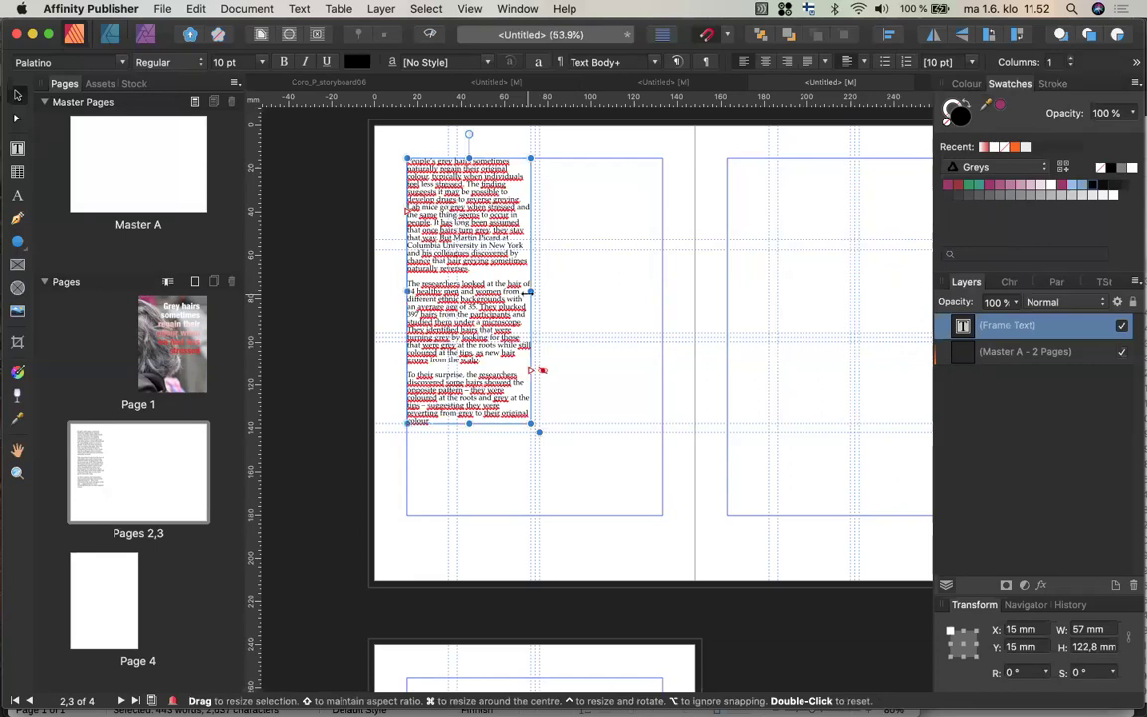
# Stretch the article frame to 118 mm across the left column, then reselect it
pyautogui.moveTo(531, 291); pyautogui.dragTo(658, 289)
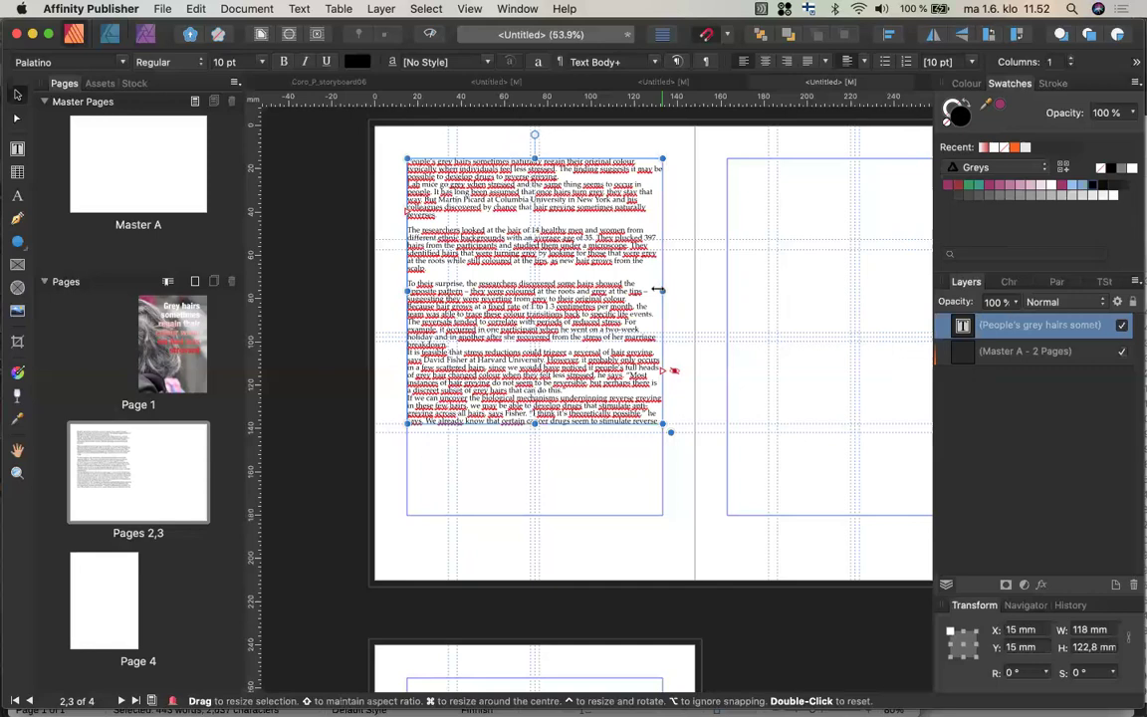
pyautogui.click(387, 467)
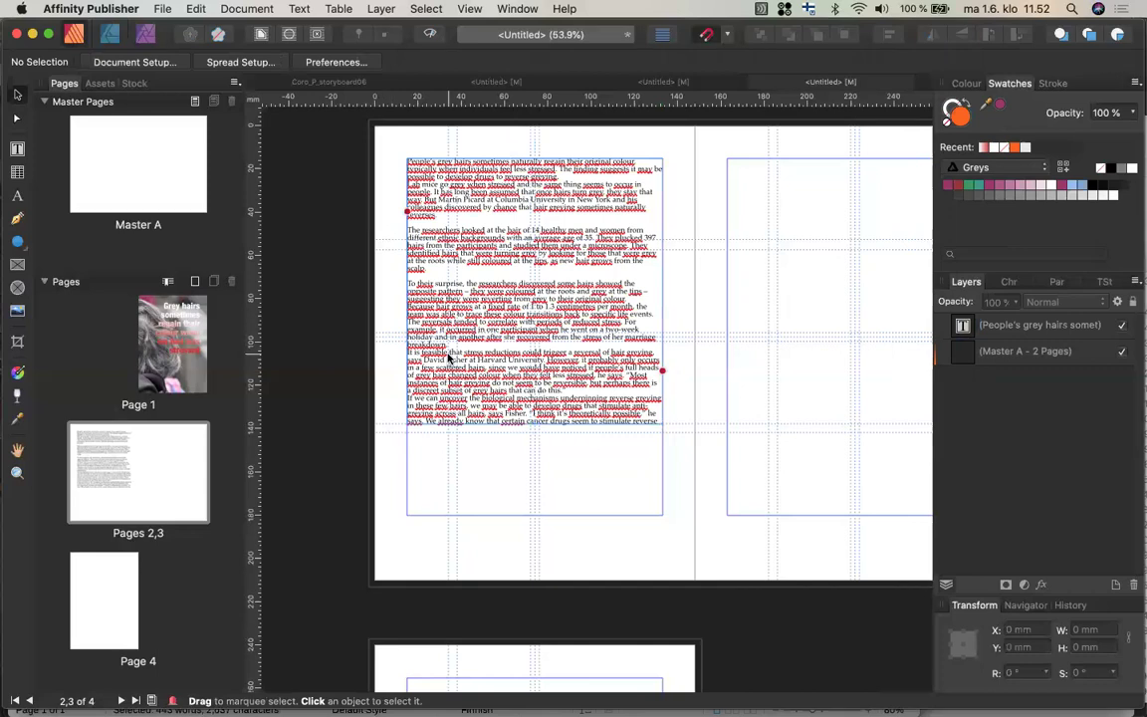
pyautogui.click(477, 339)
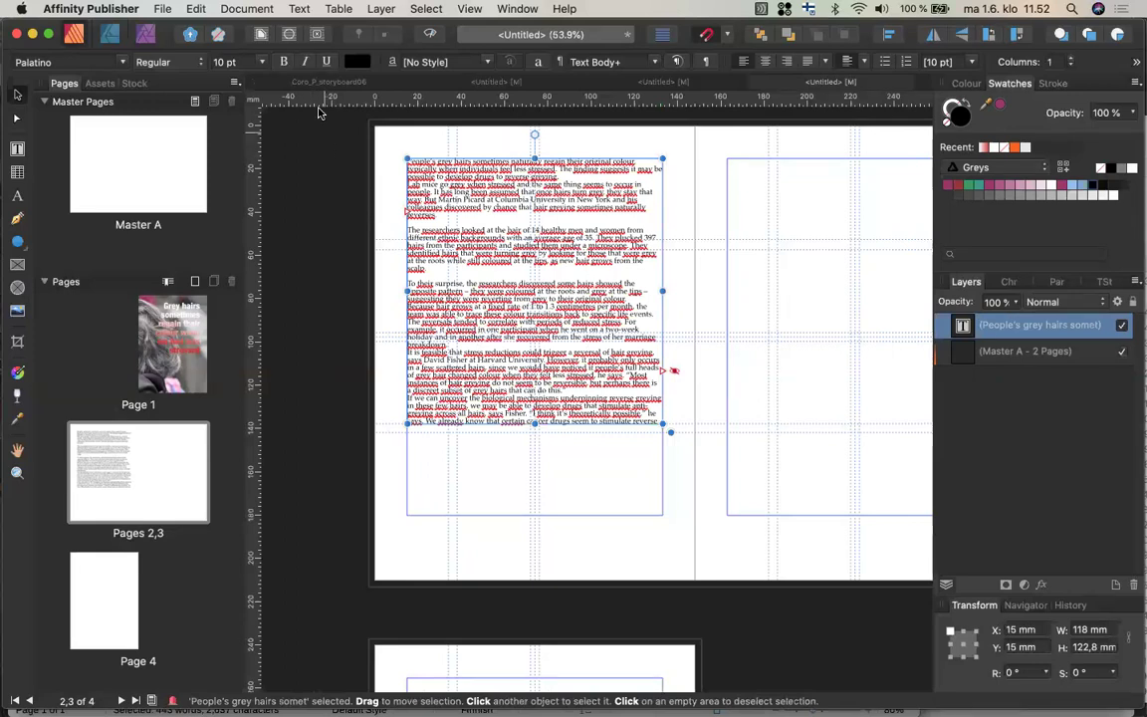
# Enable auto-hyphenation (minimum word length 5) in the Paragraph panel and switch to Preview Mode
pyautogui.click(1059, 283)
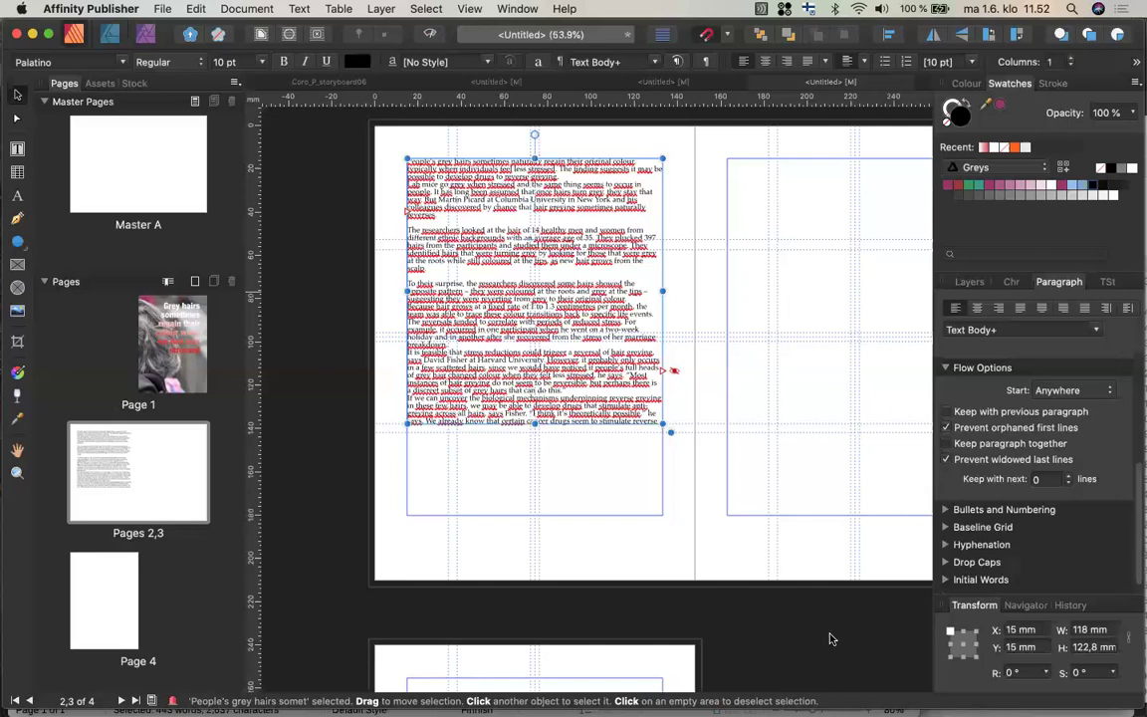
pyautogui.click(946, 545)
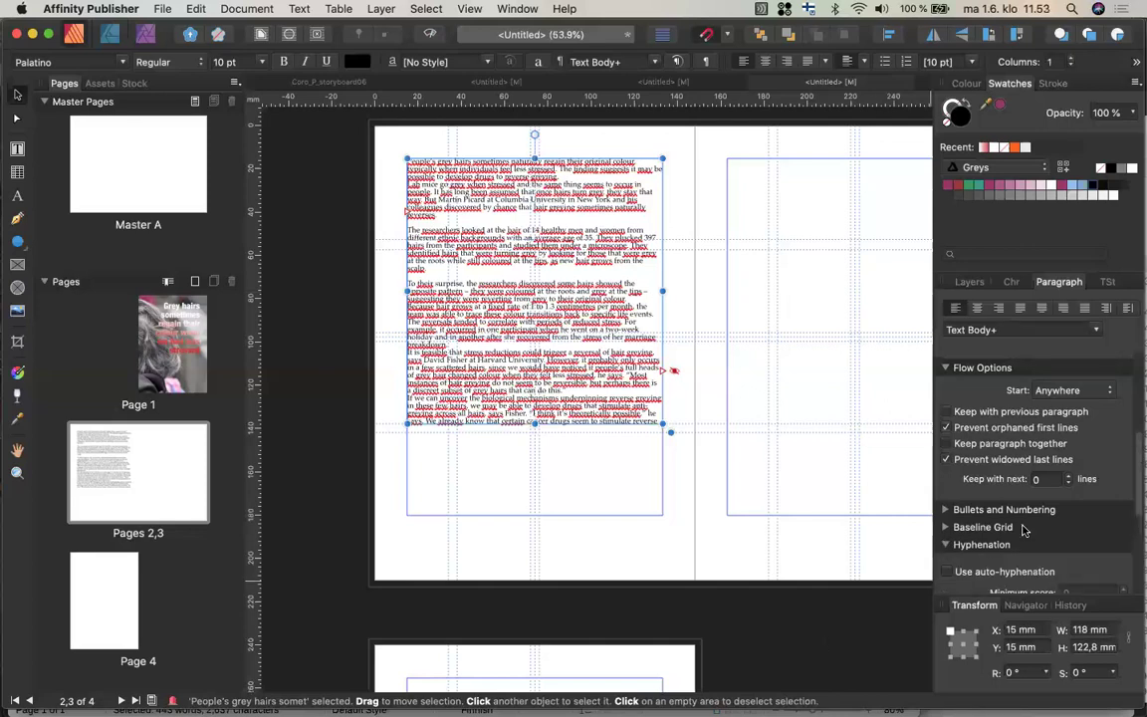
pyautogui.scroll(-3, 1022, 530)
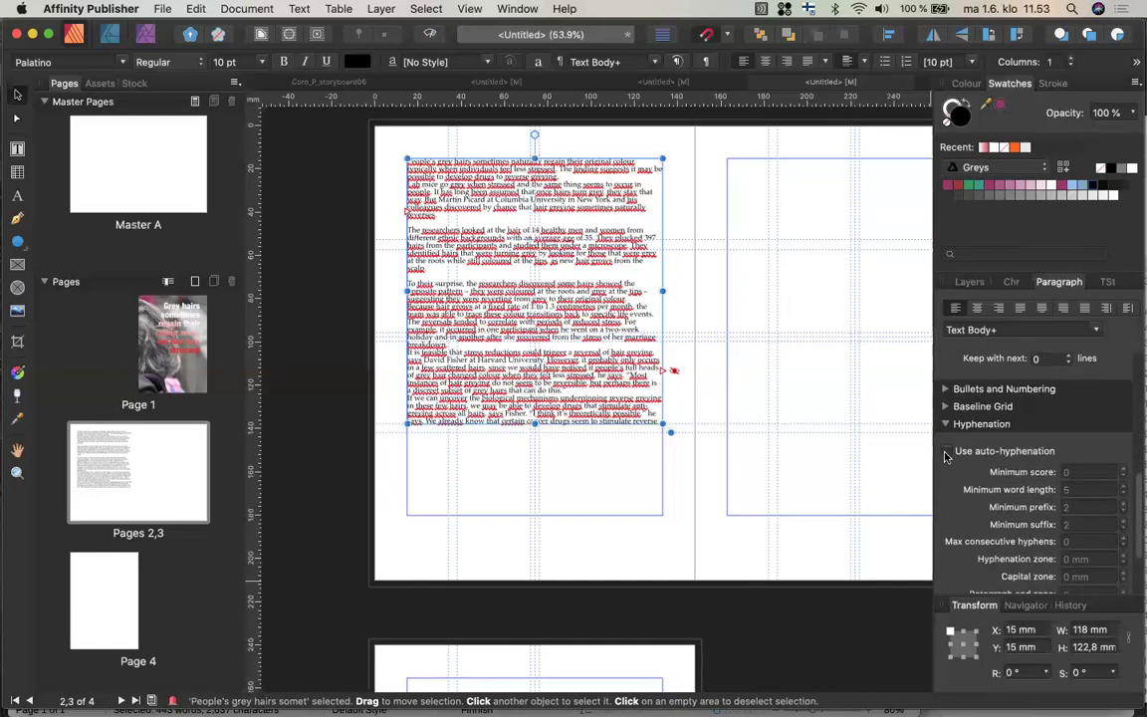
pyautogui.click(946, 454)
pyautogui.scroll(-4, 954, 468)
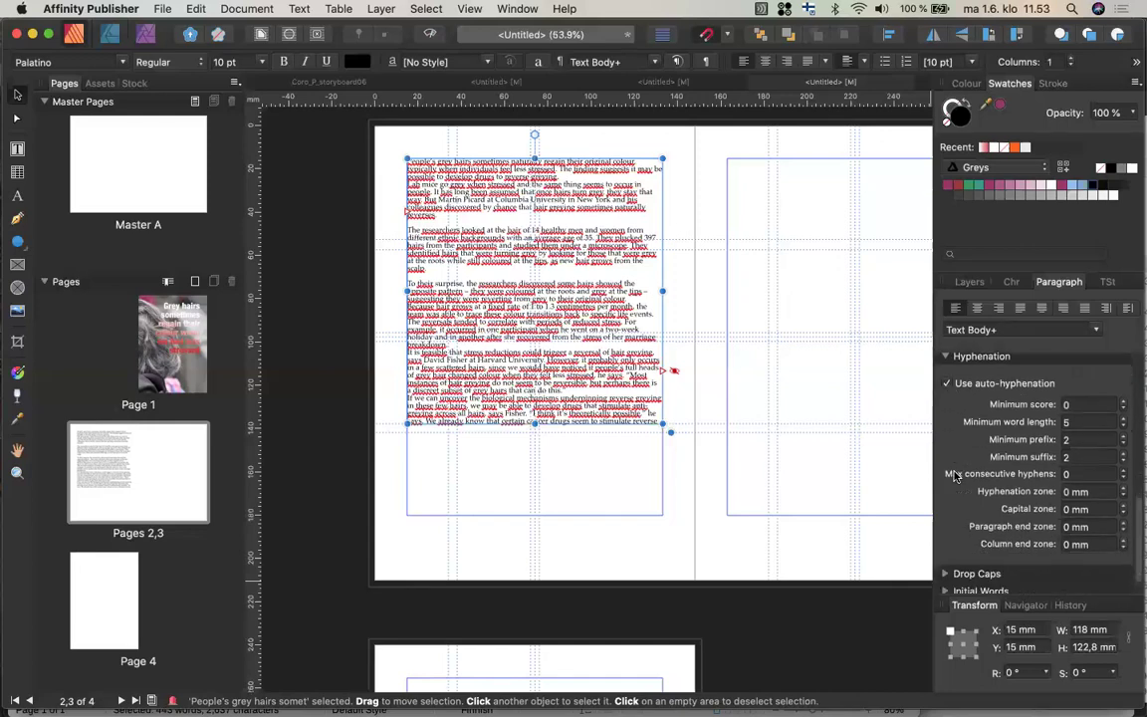
pyautogui.scroll(8, 954, 476)
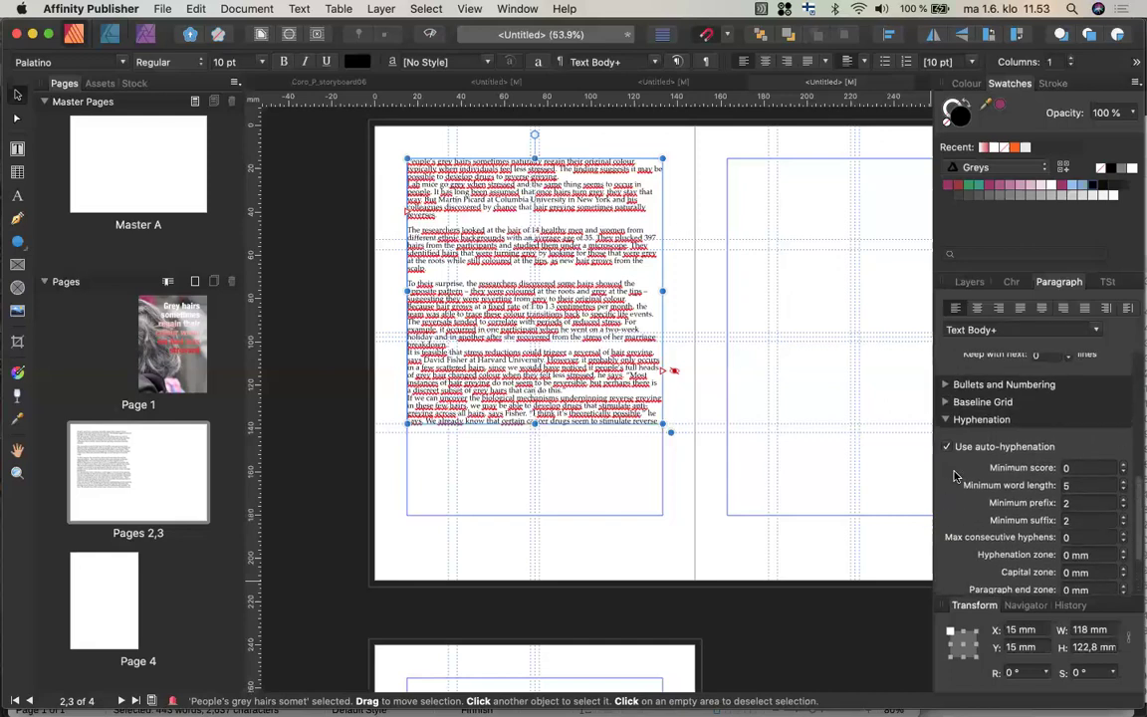
pyautogui.scroll(7, 954, 476)
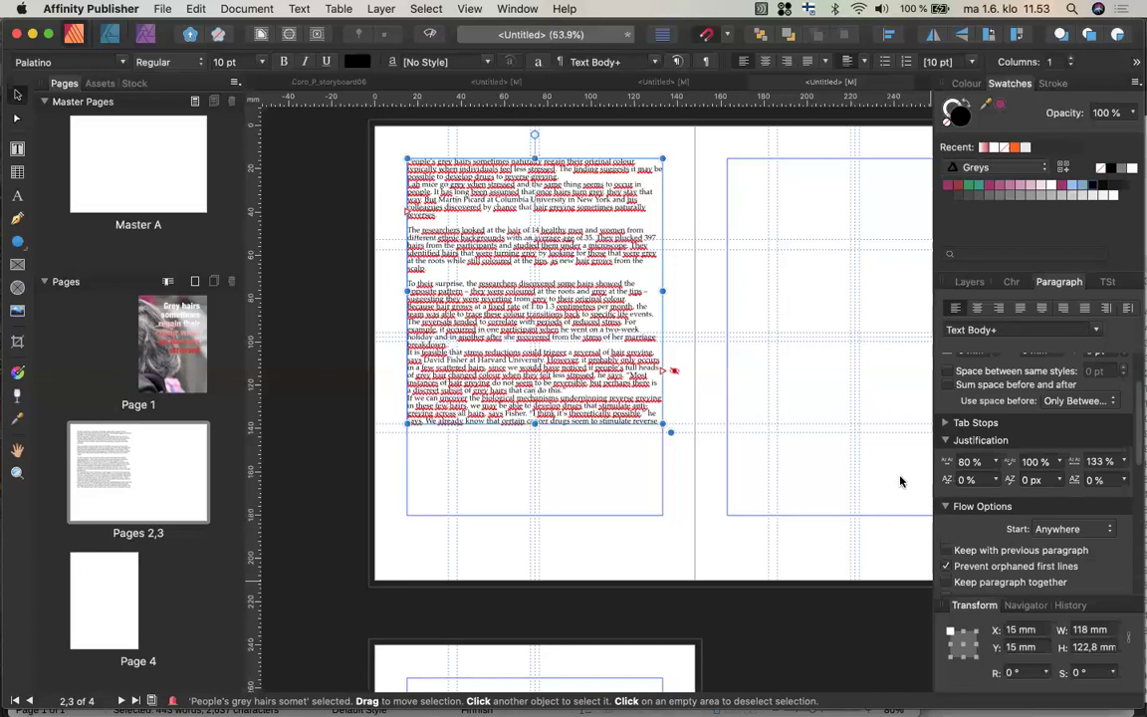
pyautogui.click(426, 36)
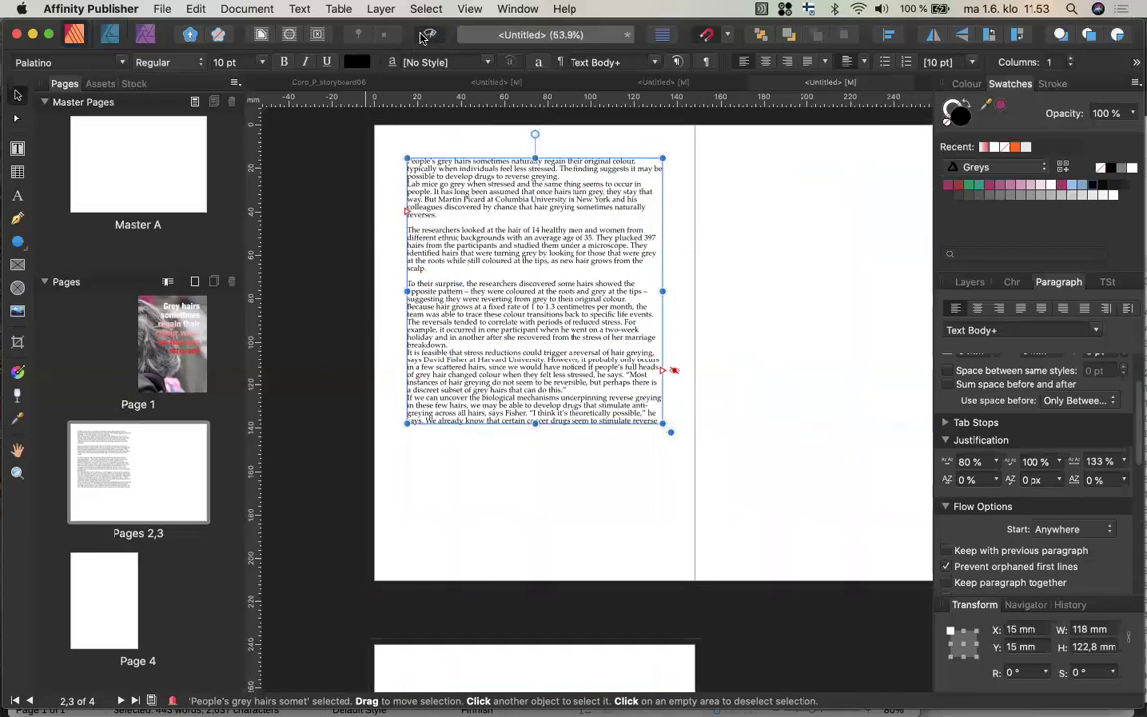
# Lengthen the body text frame to 163.3 mm so the whole text fits
pyautogui.click(378, 223)
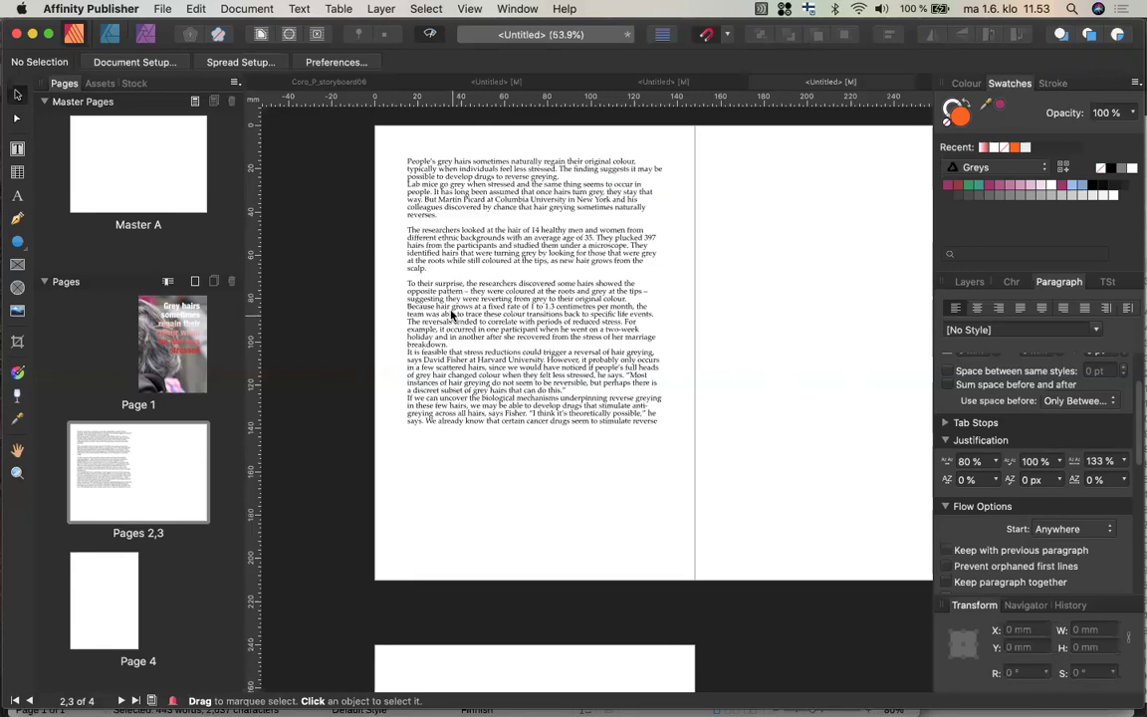
pyautogui.click(495, 357)
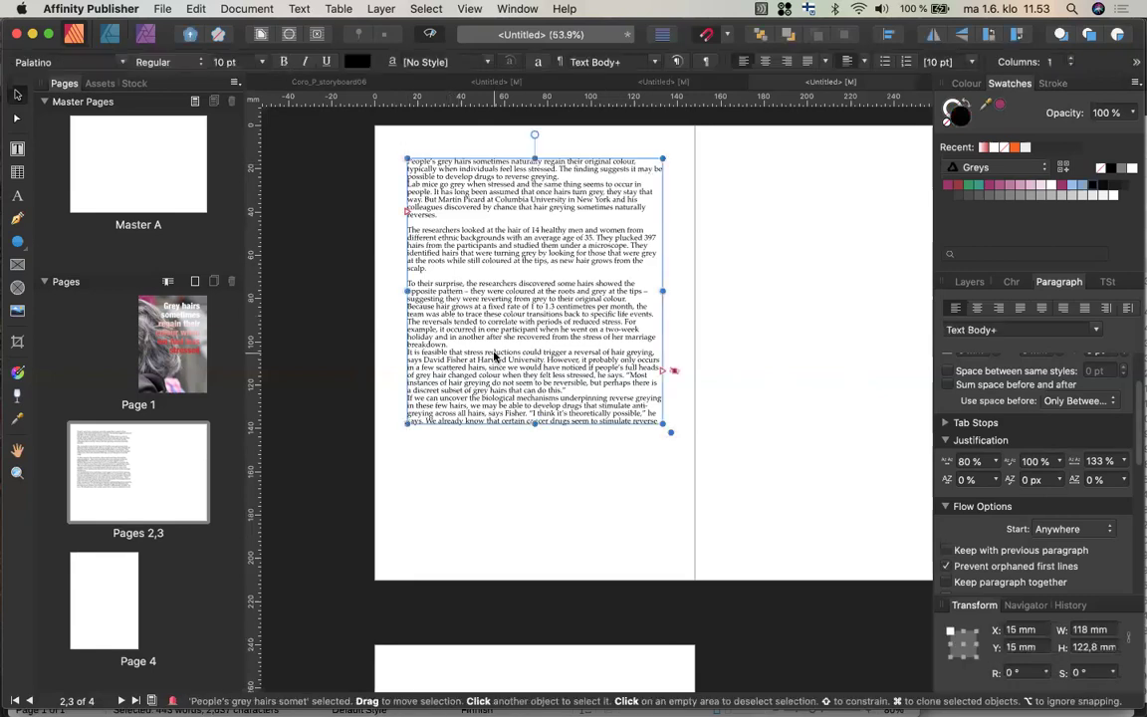
pyautogui.moveTo(535, 425); pyautogui.dragTo(535, 512)
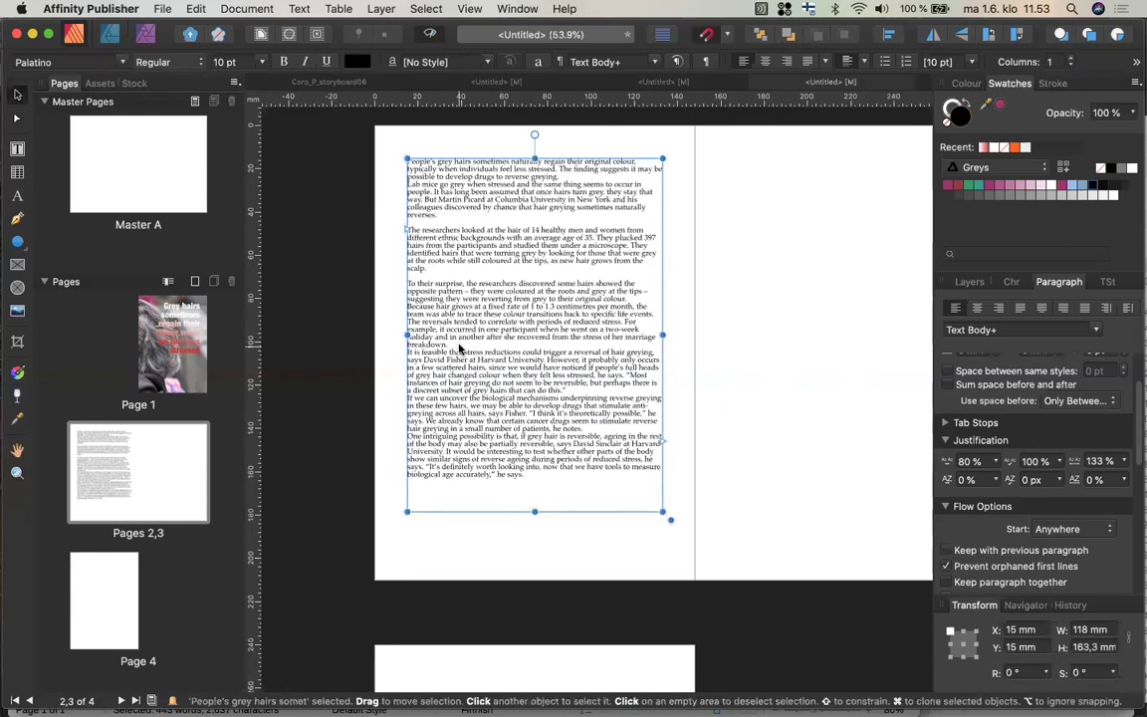
# Insert blank lines after the 'breakdown.', 'can do this.' and 'he notes.' paragraphs
pyautogui.press('t')
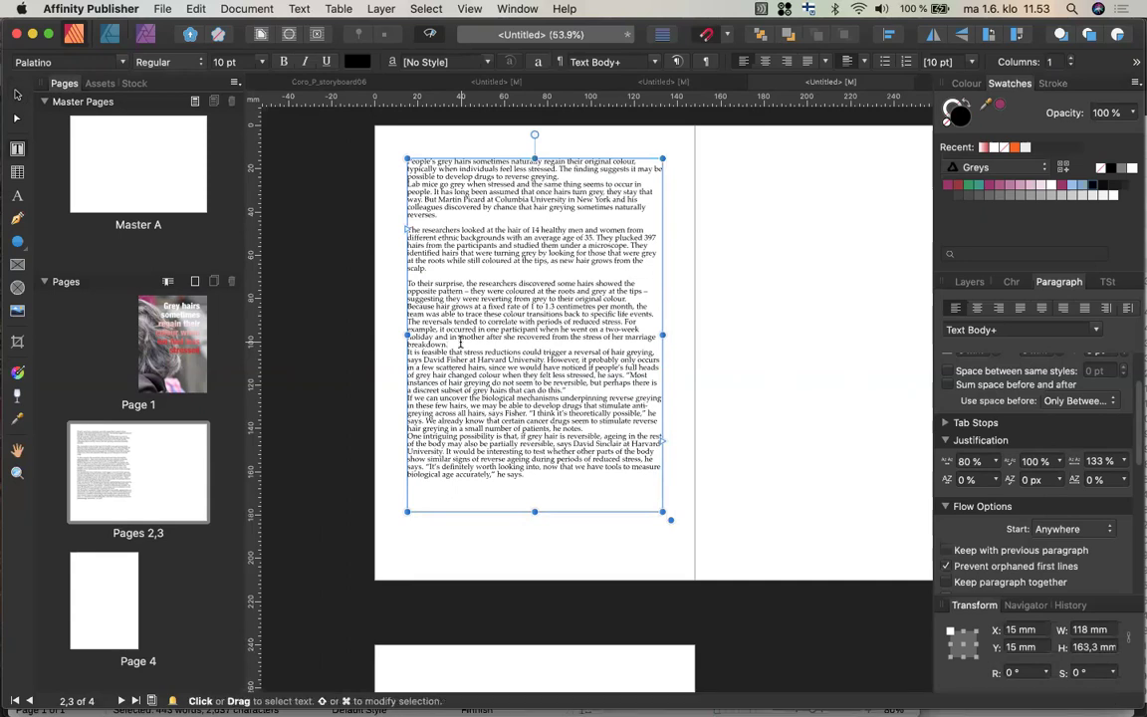
pyautogui.click(460, 344)
pyautogui.press('Return')
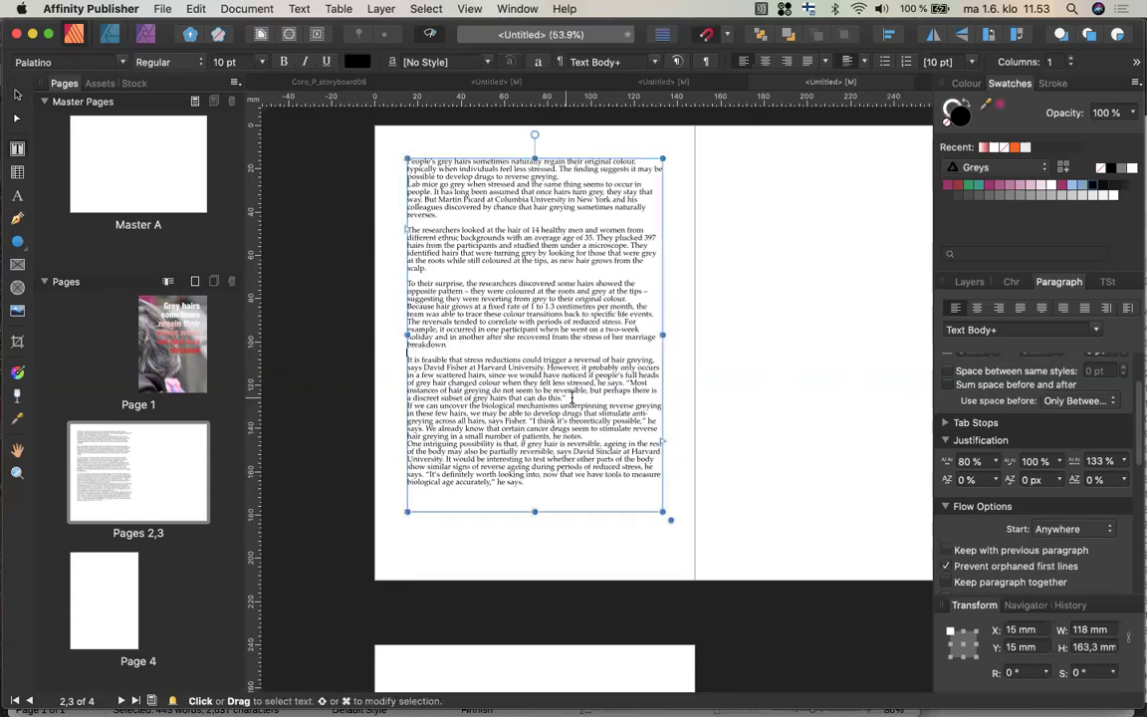
pyautogui.click(571, 398)
pyautogui.press('Return')
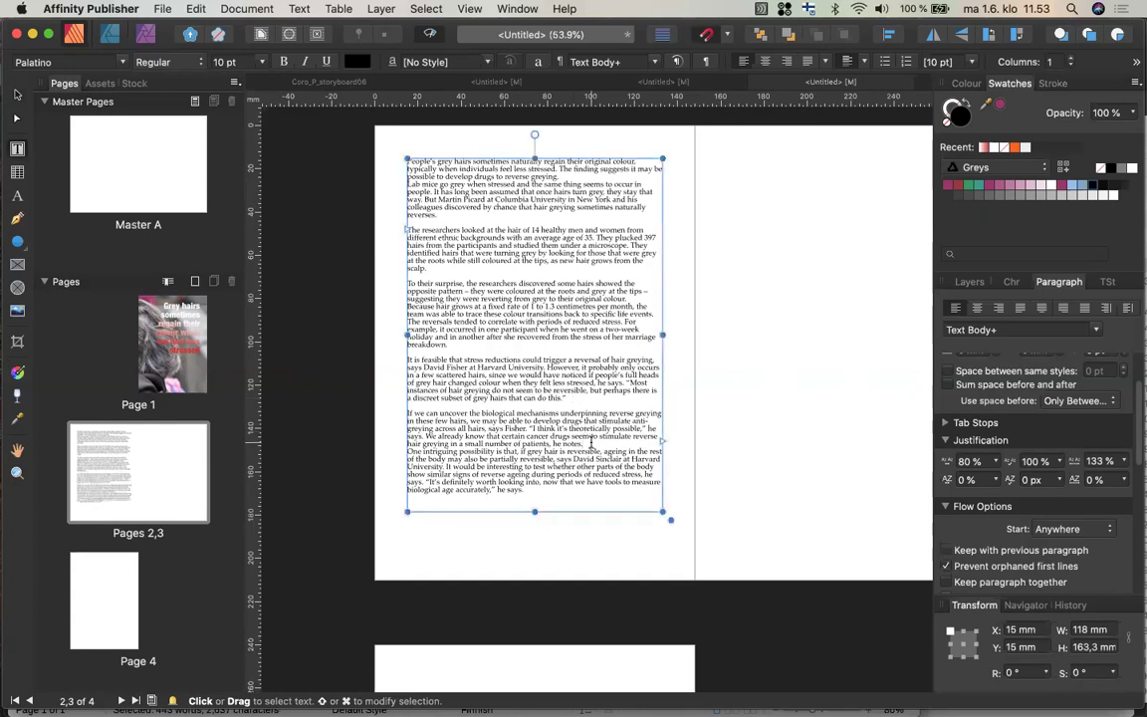
pyautogui.click(591, 442)
pyautogui.press('Return')
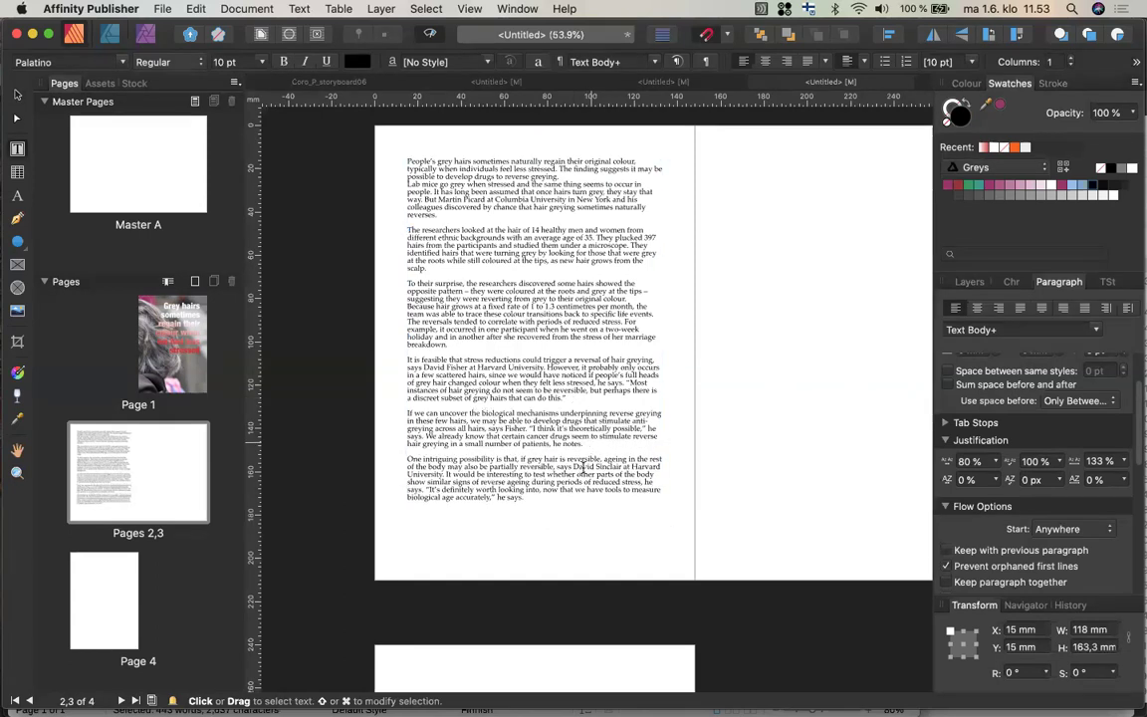
pyautogui.press('Escape')
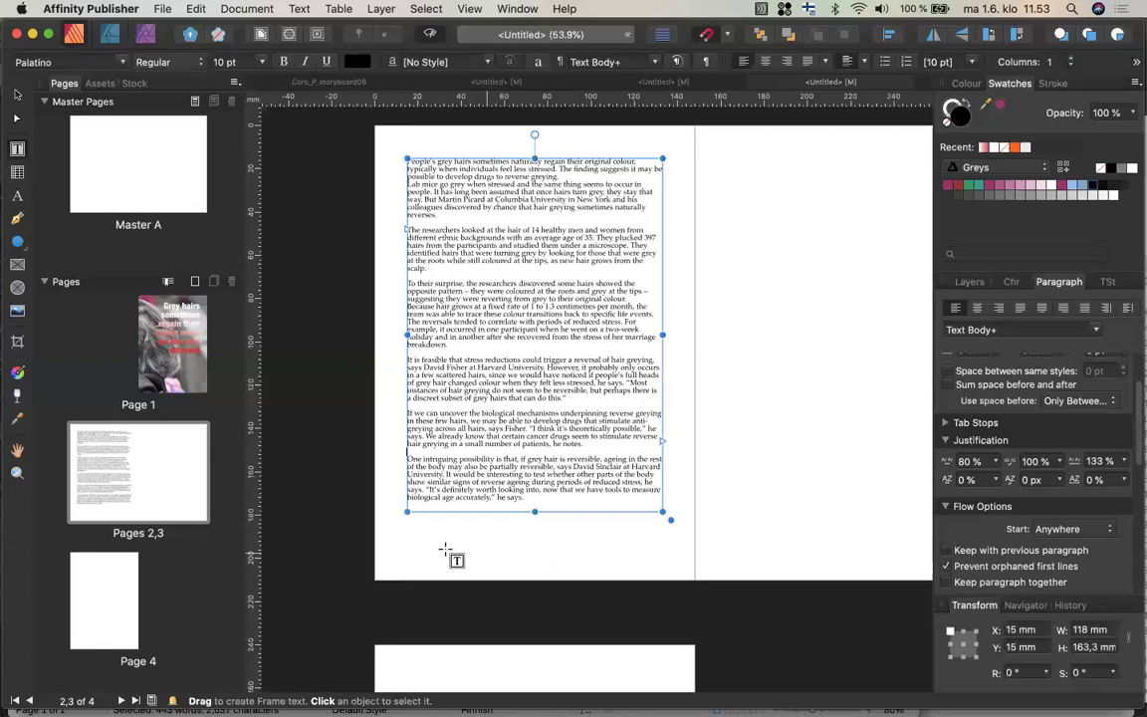
pyautogui.click(18, 98)
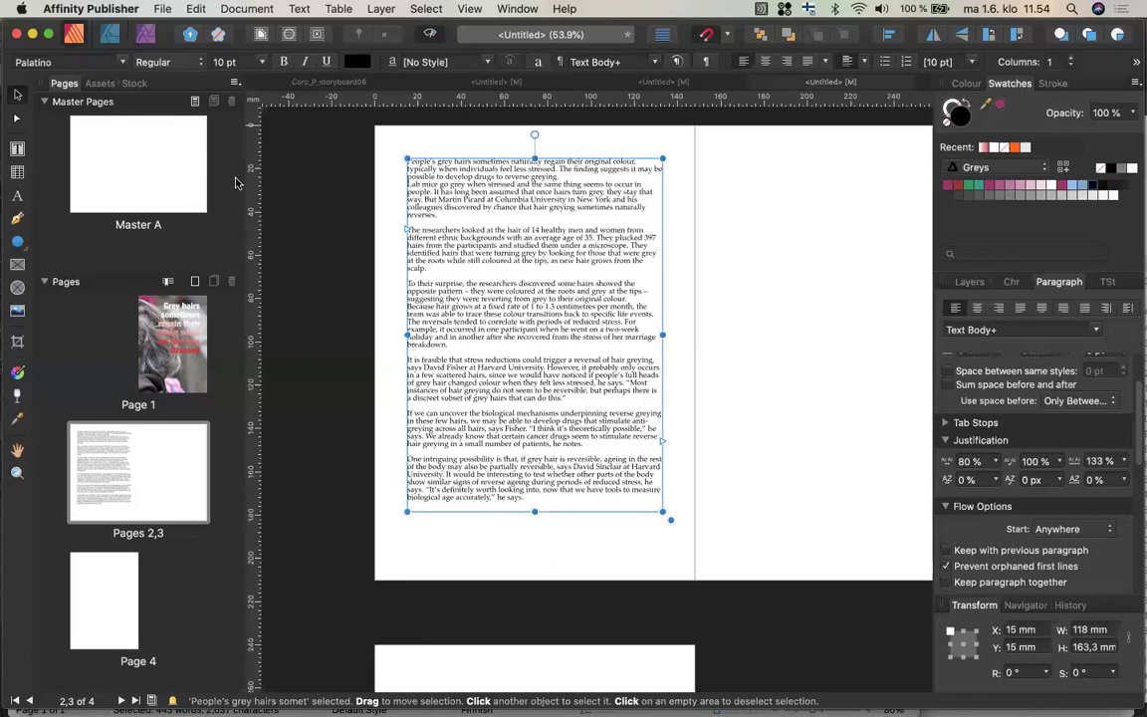
pyautogui.click(383, 228)
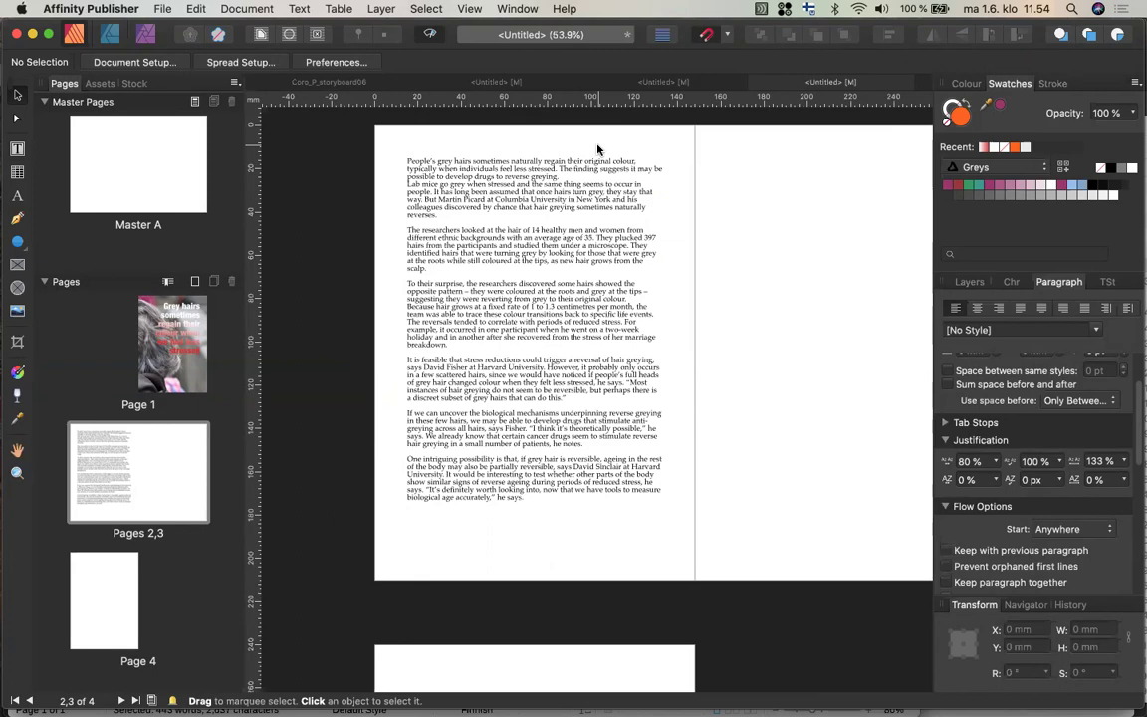
# Narrow the body text frame to 59 × 163.3 mm and leave preview mode
pyautogui.click(563, 277)
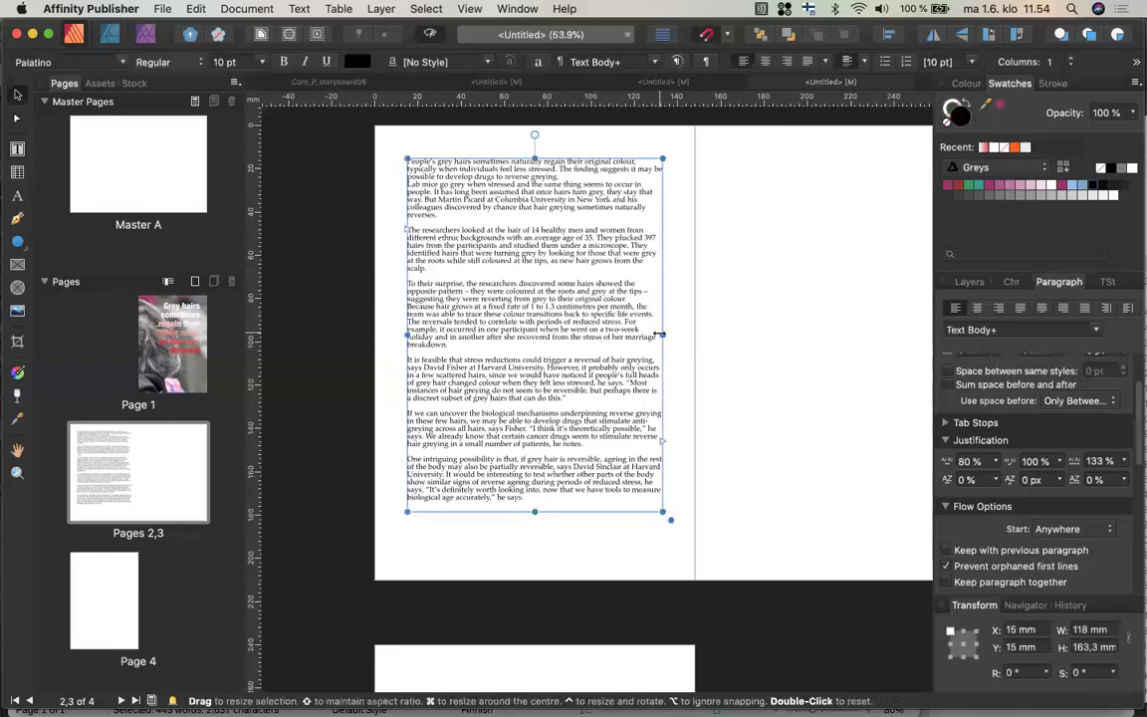
pyautogui.moveTo(616, 336); pyautogui.dragTo(533, 366)
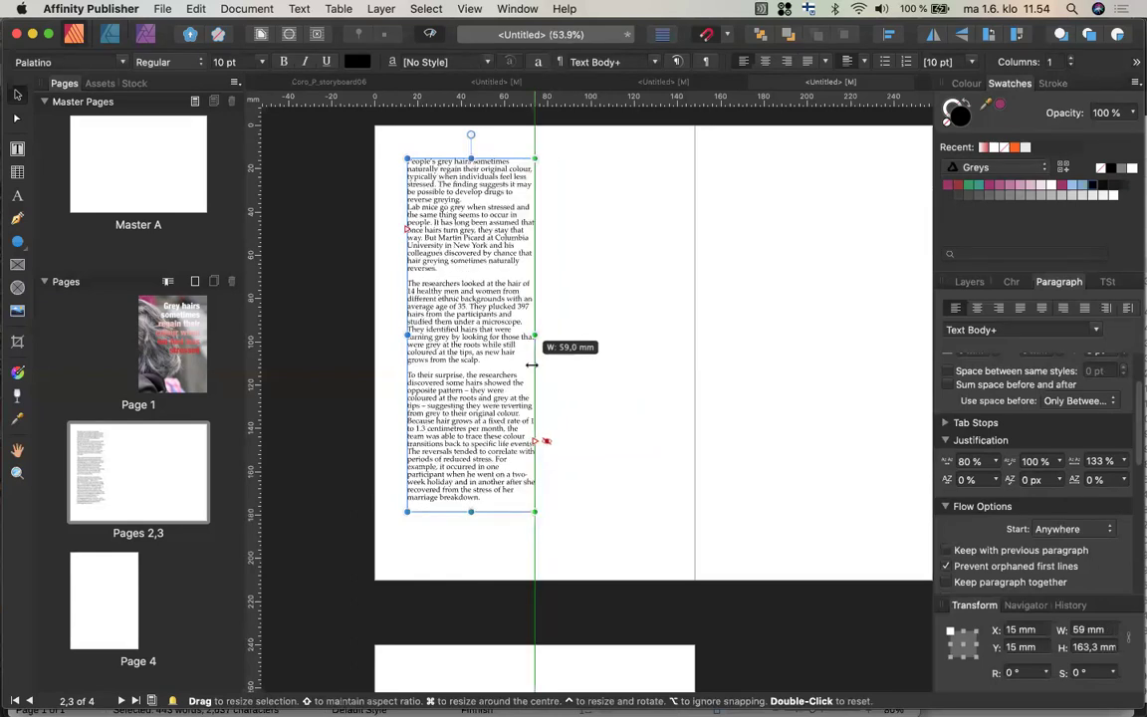
pyautogui.moveTo(532, 364); pyautogui.dragTo(532, 365)
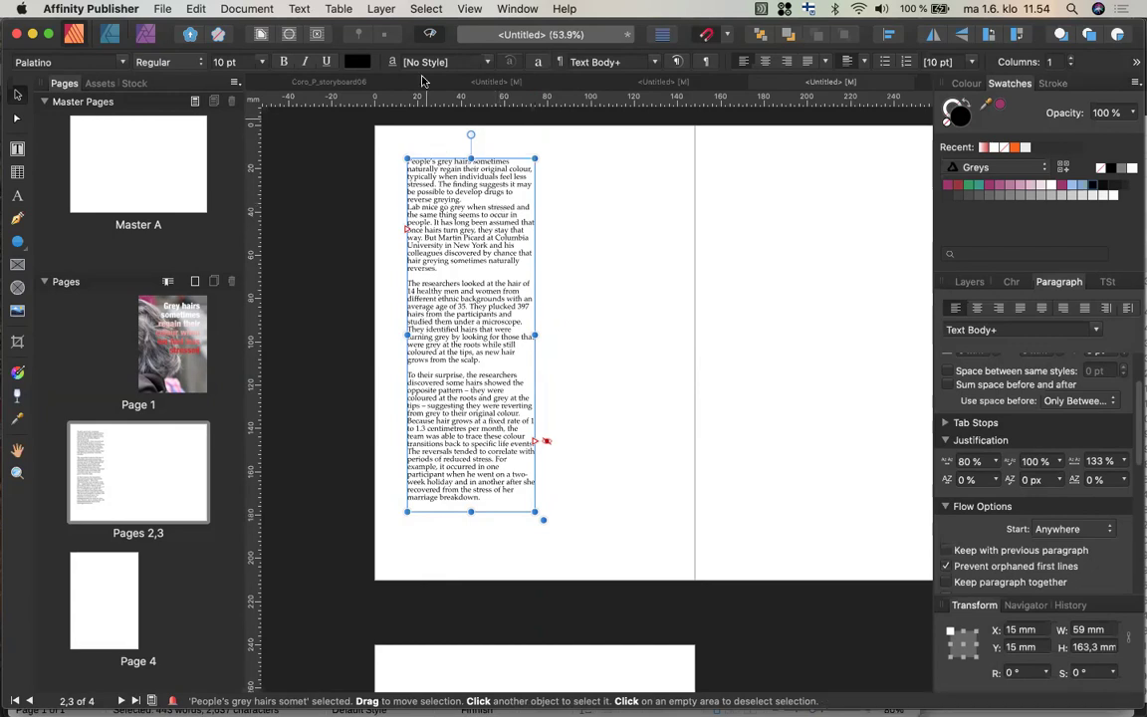
pyautogui.press('super+shift+w')
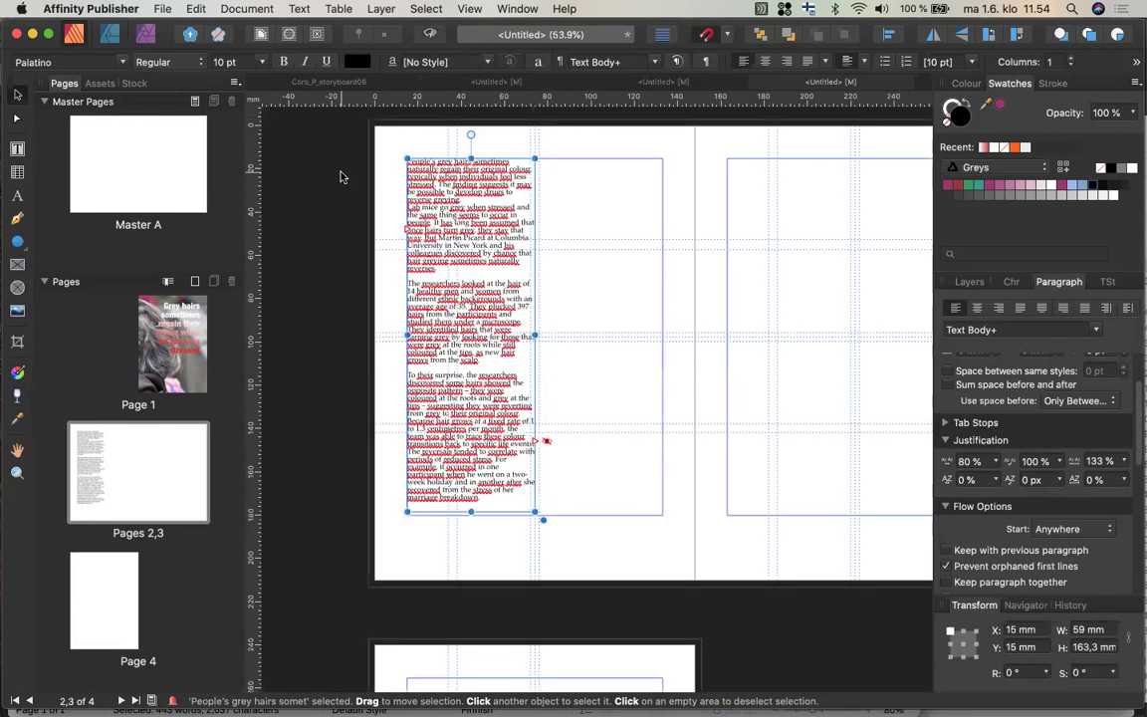
# Draw a 59 × 165 mm text frame at the top margin of page 3
pyautogui.click(18, 147)
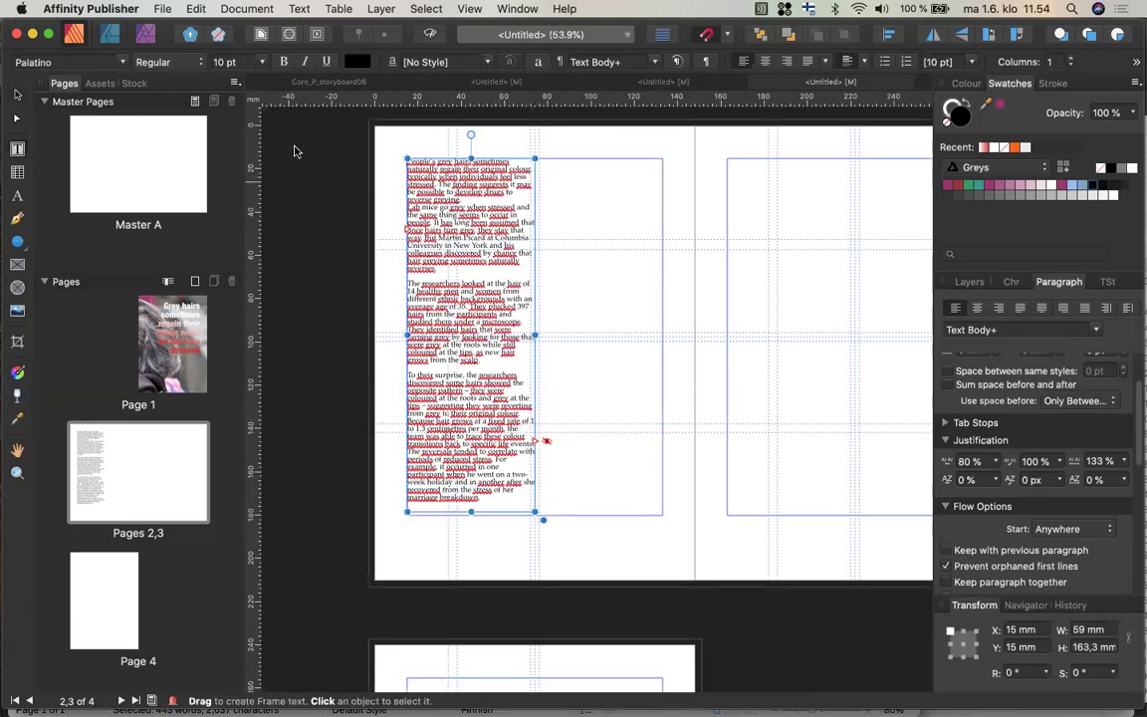
pyautogui.moveTo(726, 157); pyautogui.dragTo(783, 362)
pyautogui.rightClick(783, 362)
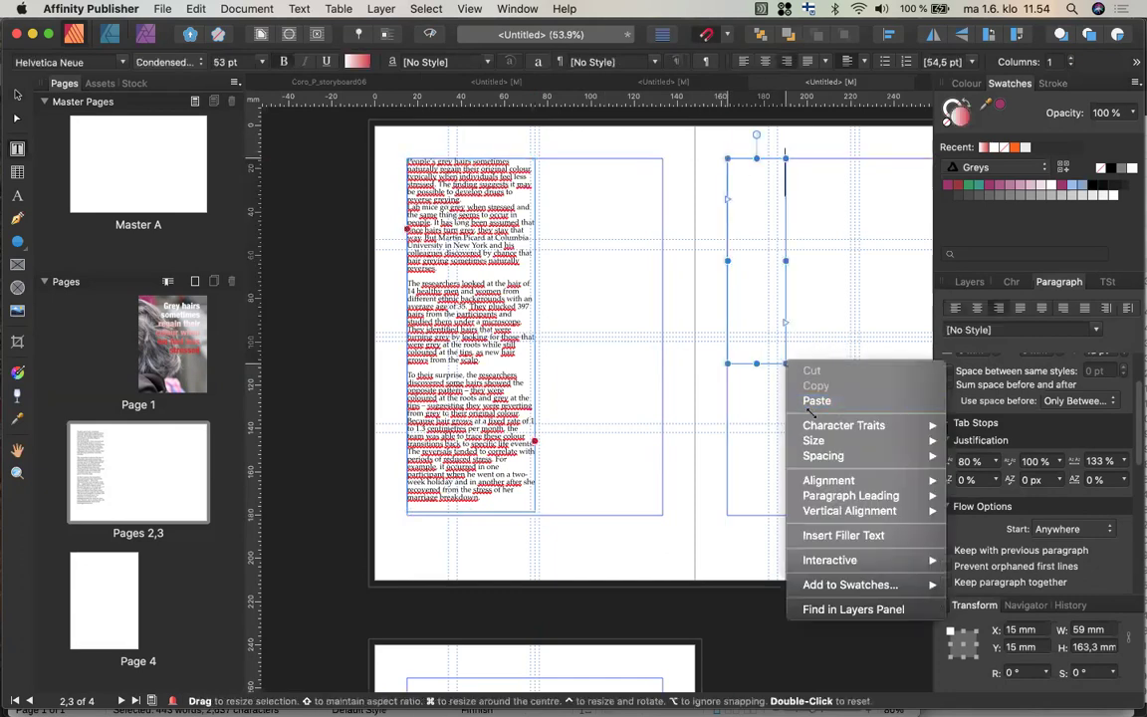
pyautogui.click(761, 412)
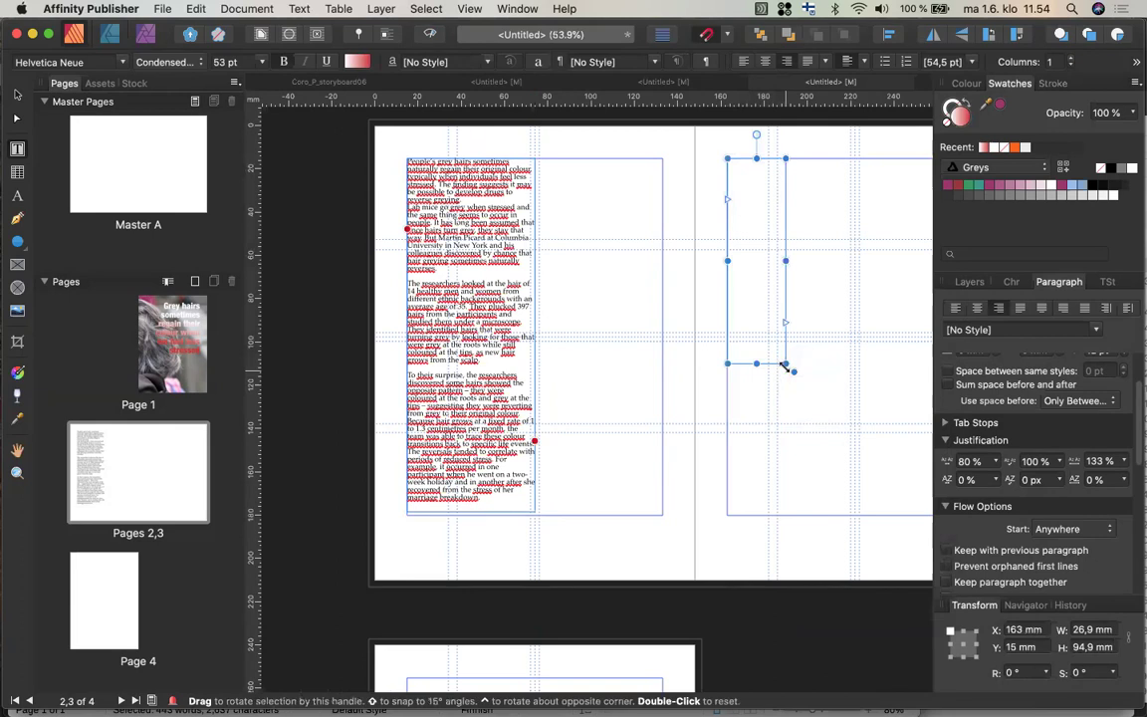
pyautogui.moveTo(783, 364); pyautogui.dragTo(854, 519)
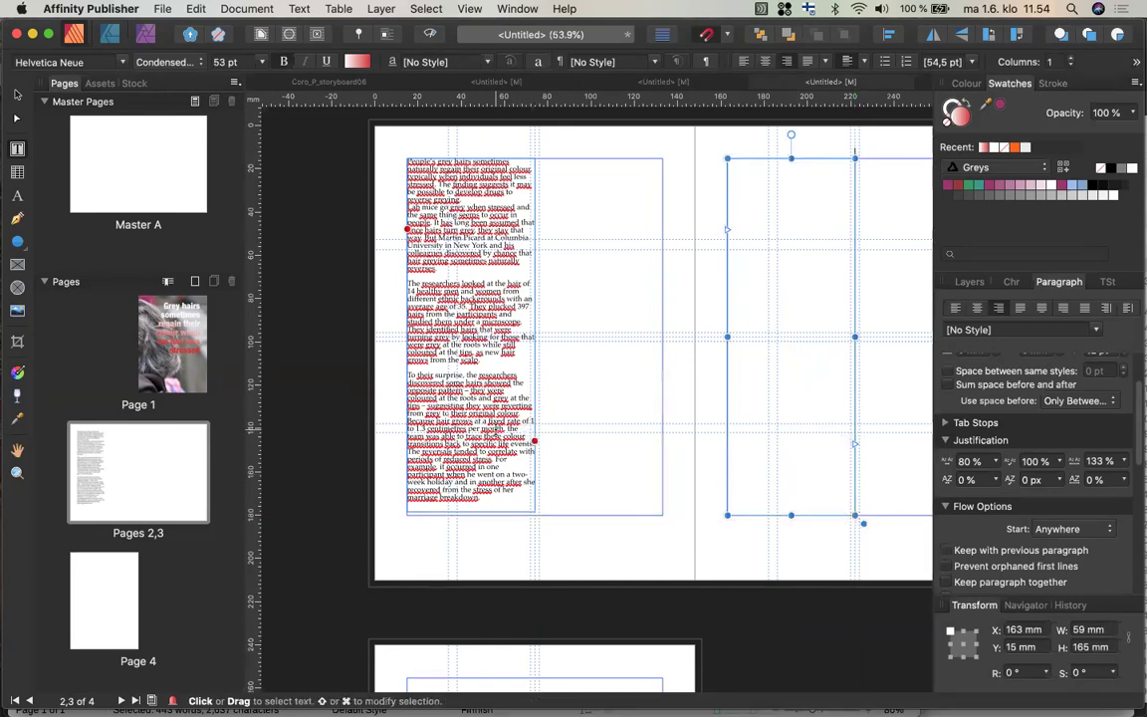
pyautogui.click(535, 439)
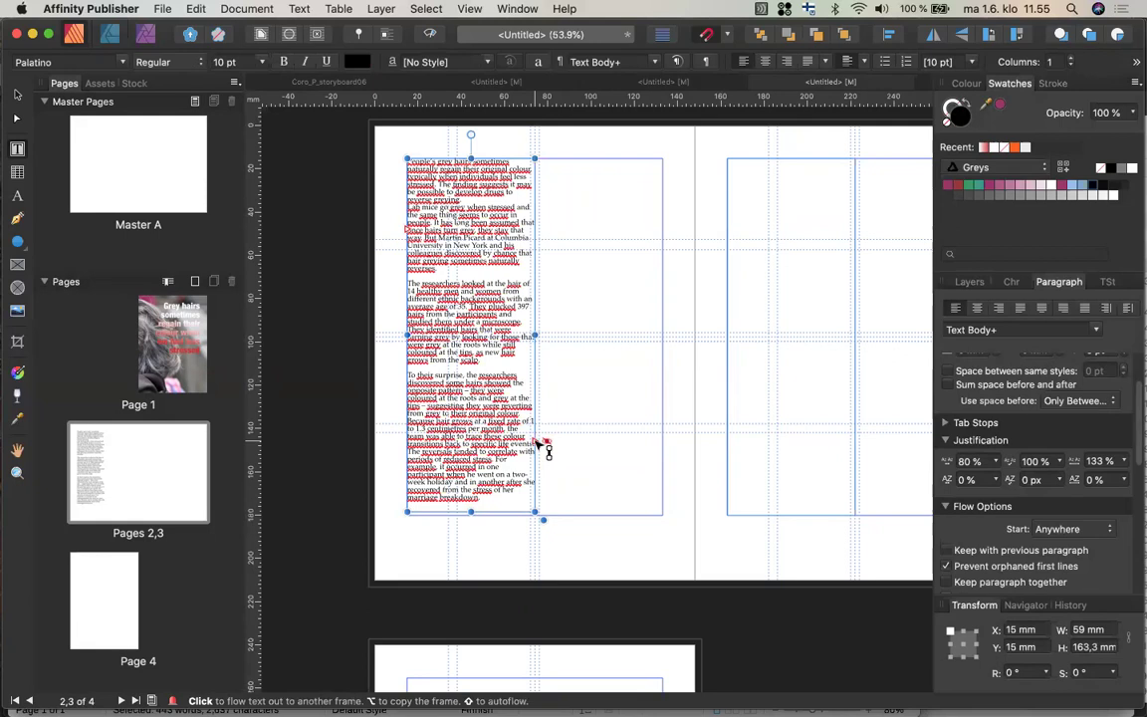
# Flow the left frame's overflow text into the new page-3 frame
pyautogui.click(543, 451)
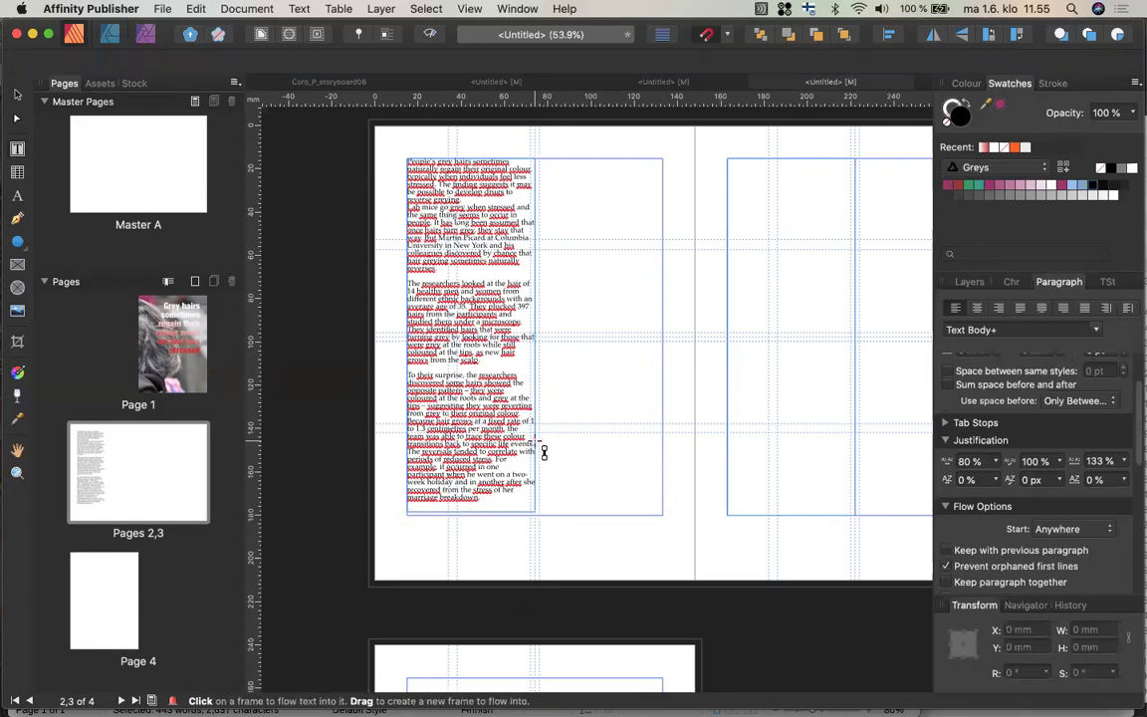
pyautogui.click(769, 266)
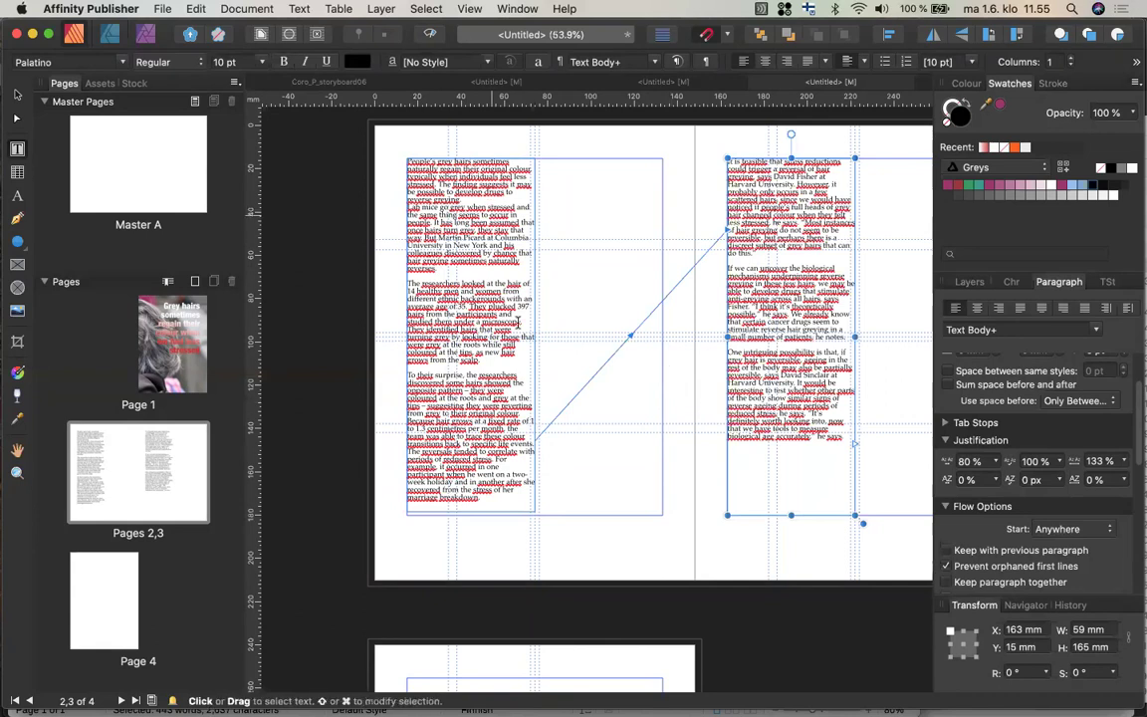
pyautogui.press('Escape')
# Move the page-3 text frame to the outer column at X 222 mm and preview
pyautogui.hscroll(5, 526, 332)
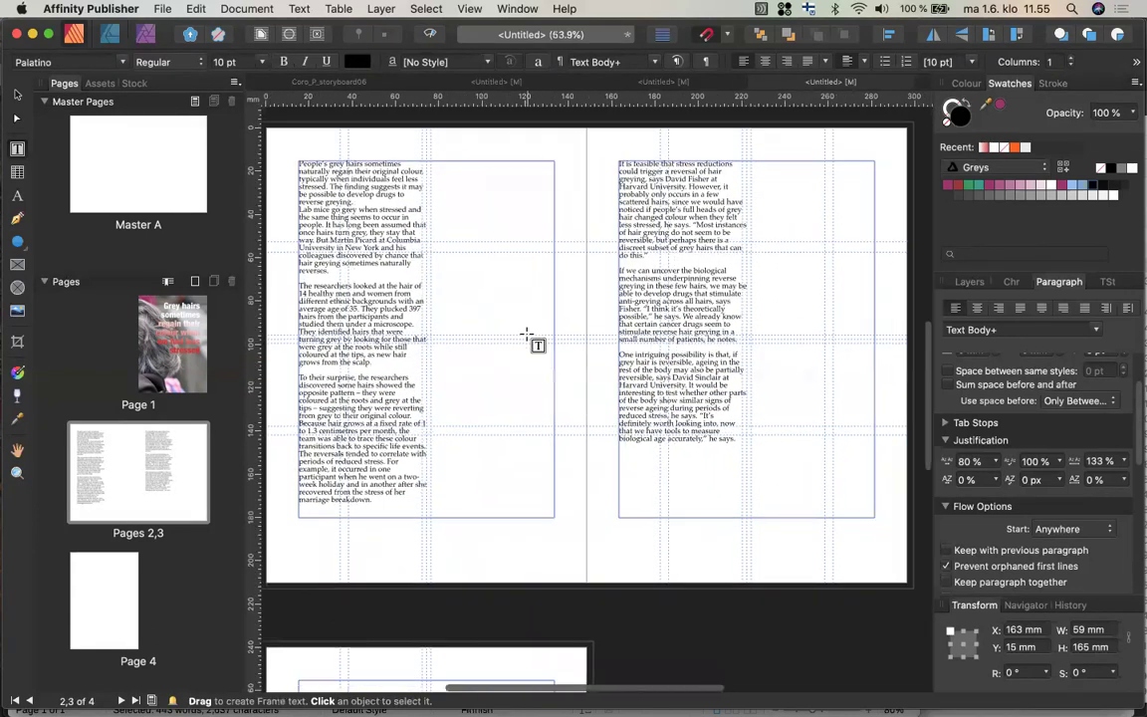
pyautogui.click(527, 333)
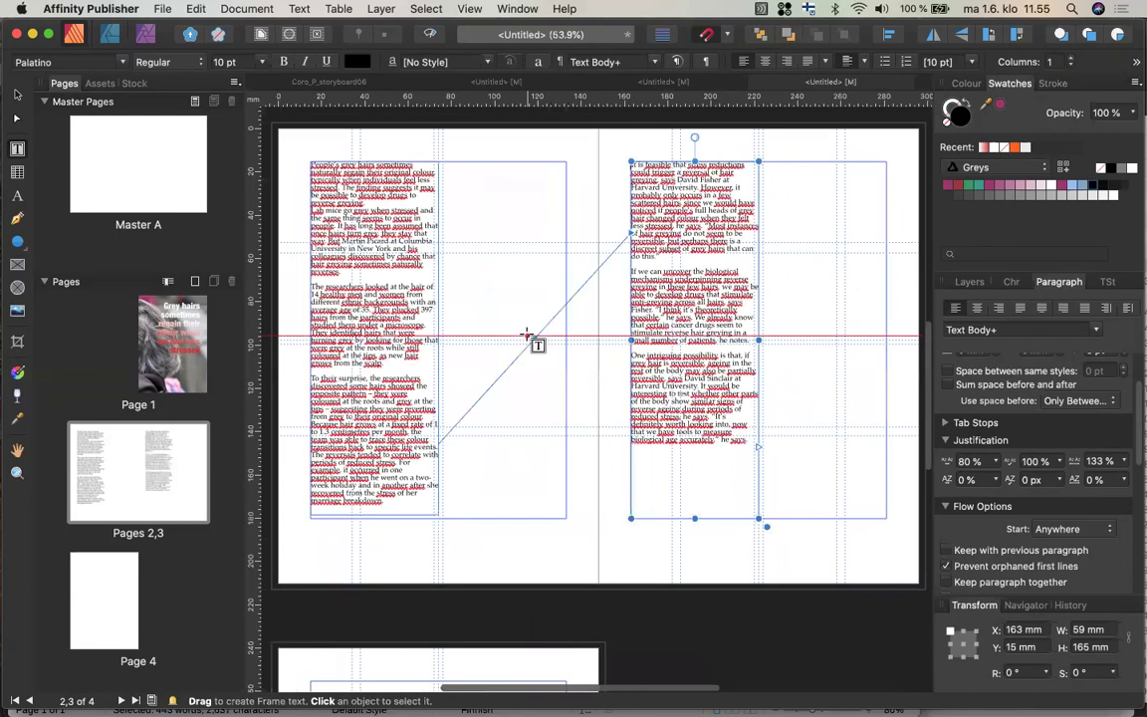
pyautogui.click(18, 96)
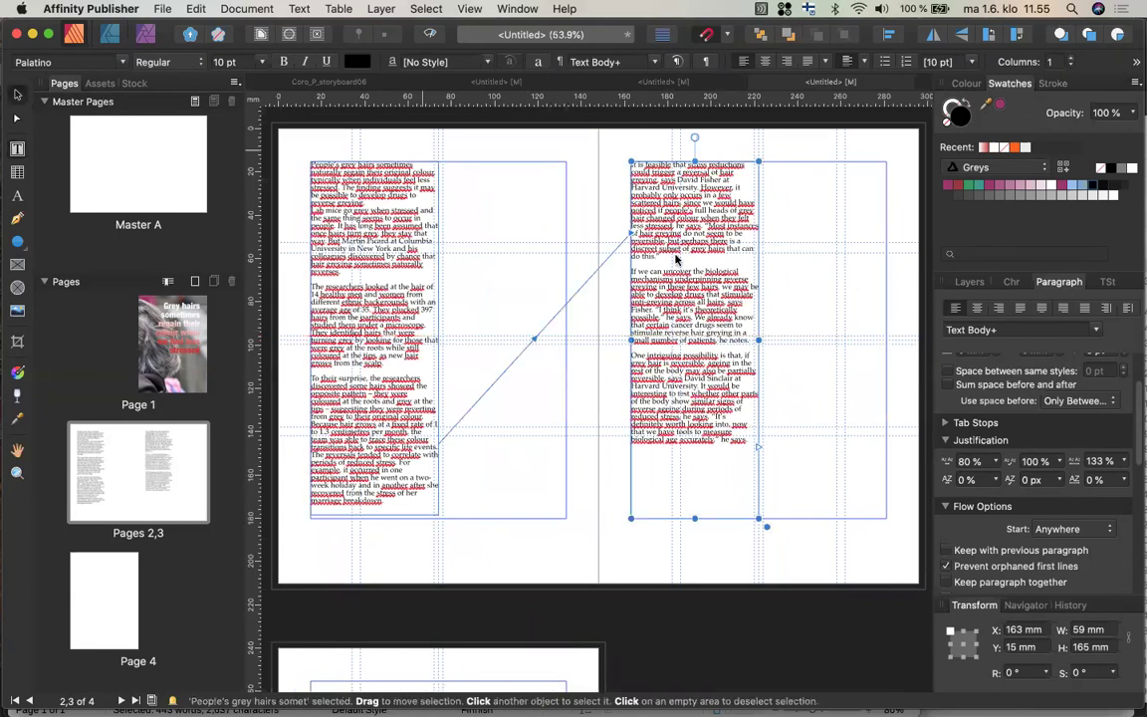
pyautogui.moveTo(683, 320); pyautogui.dragTo(811, 321)
pyautogui.rightClick(779, 324)
pyautogui.press('Escape')
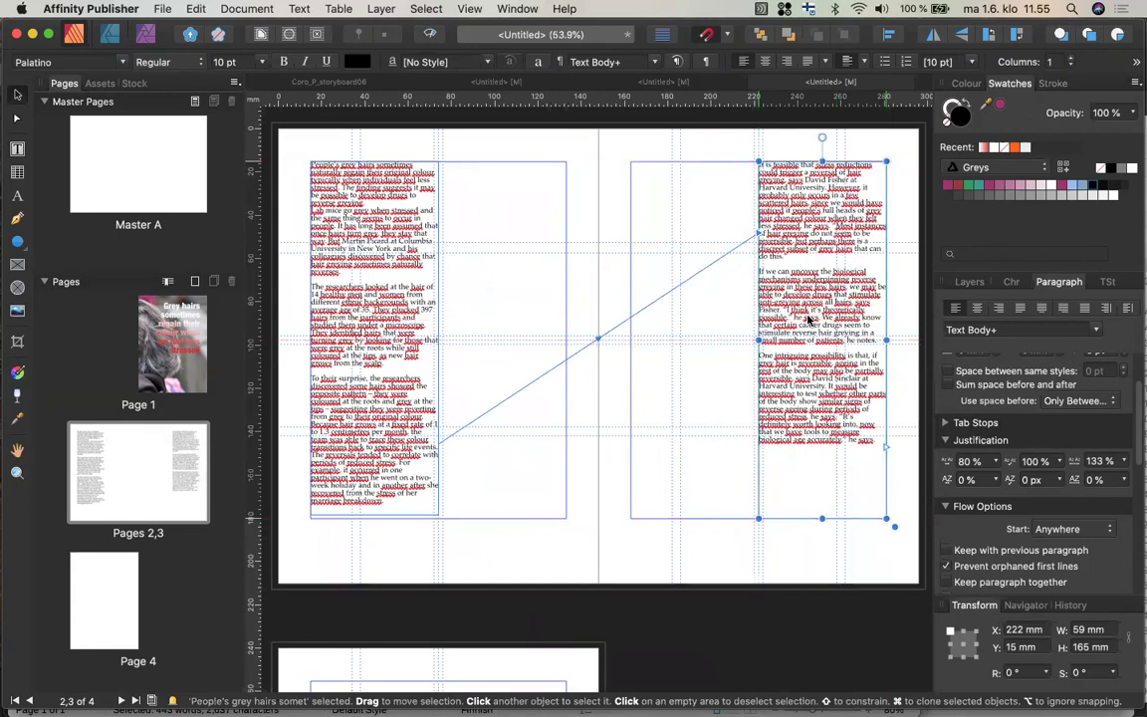
pyautogui.click(531, 152)
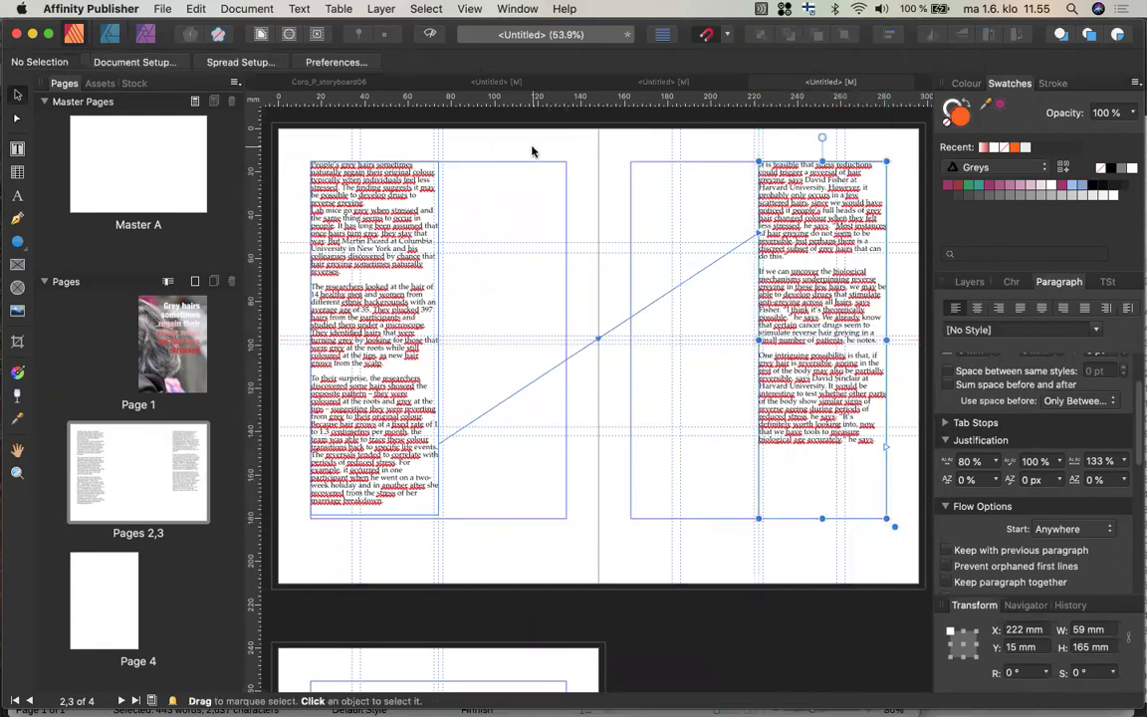
pyautogui.click(429, 35)
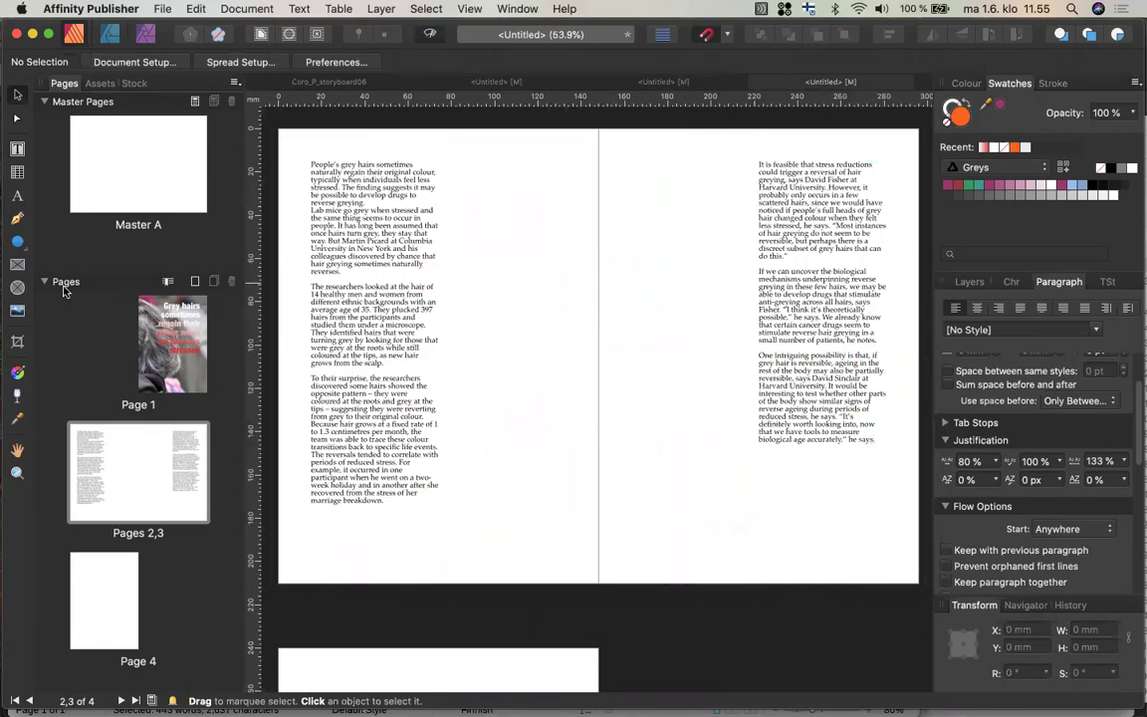
# Restore Normal view, then draw a trial picture frame of about 72 × 59 mm and delete it
pyautogui.click(16, 265)
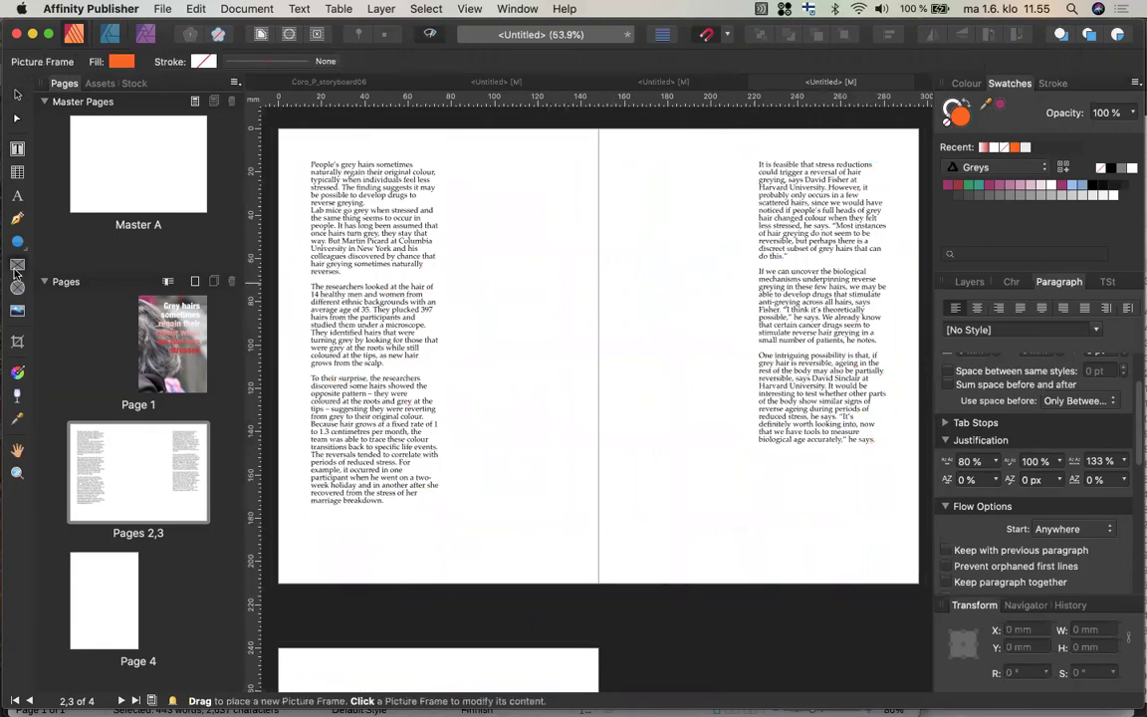
pyautogui.click(429, 33)
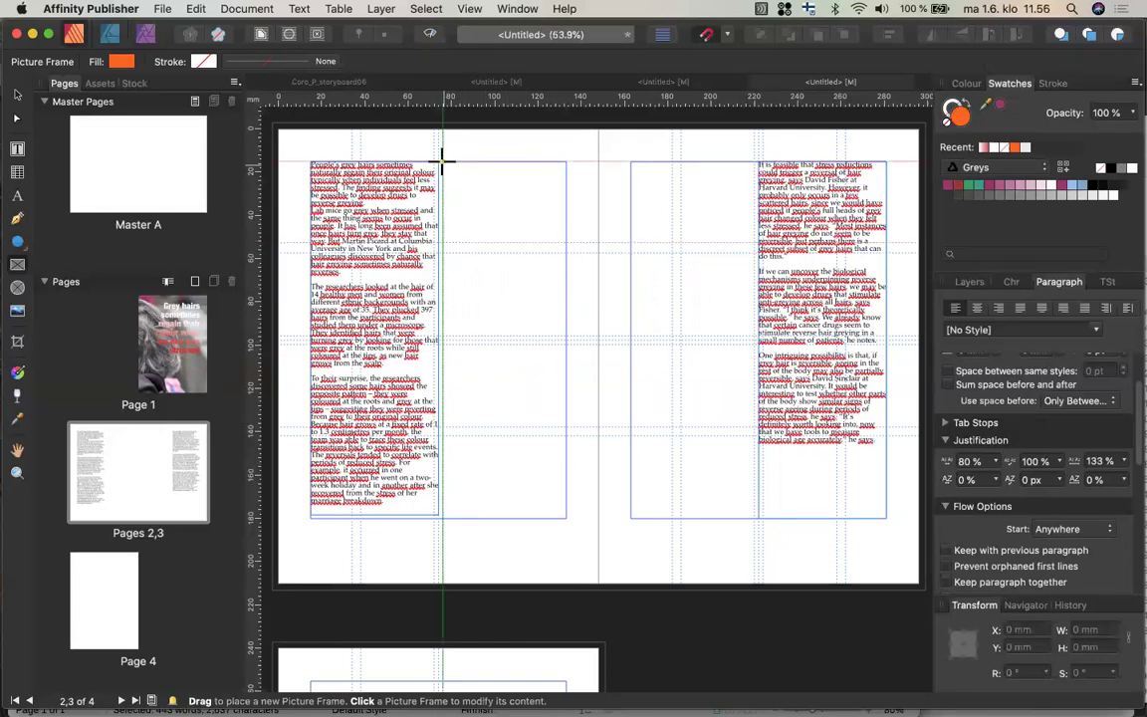
pyautogui.moveTo(442, 161); pyautogui.dragTo(499, 229)
pyautogui.rightClick(503, 228)
pyautogui.press('Escape')
pyautogui.moveTo(597, 288); pyautogui.dragTo(598, 288)
pyautogui.rightClick(595, 288)
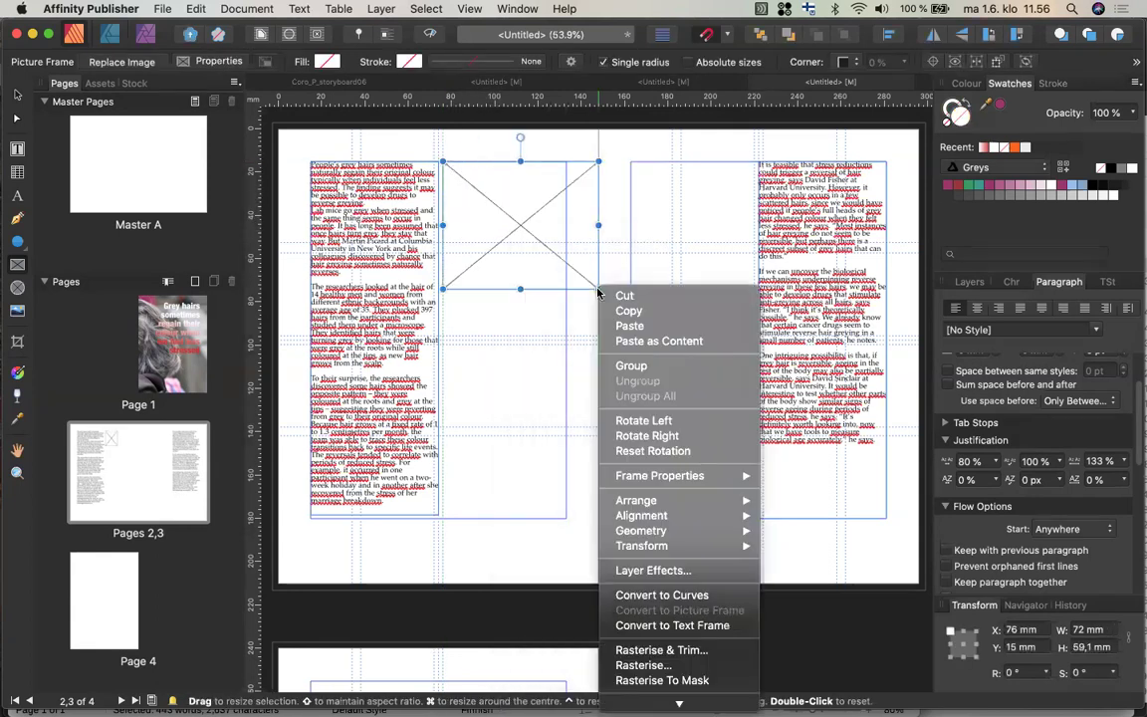
pyautogui.press('Escape')
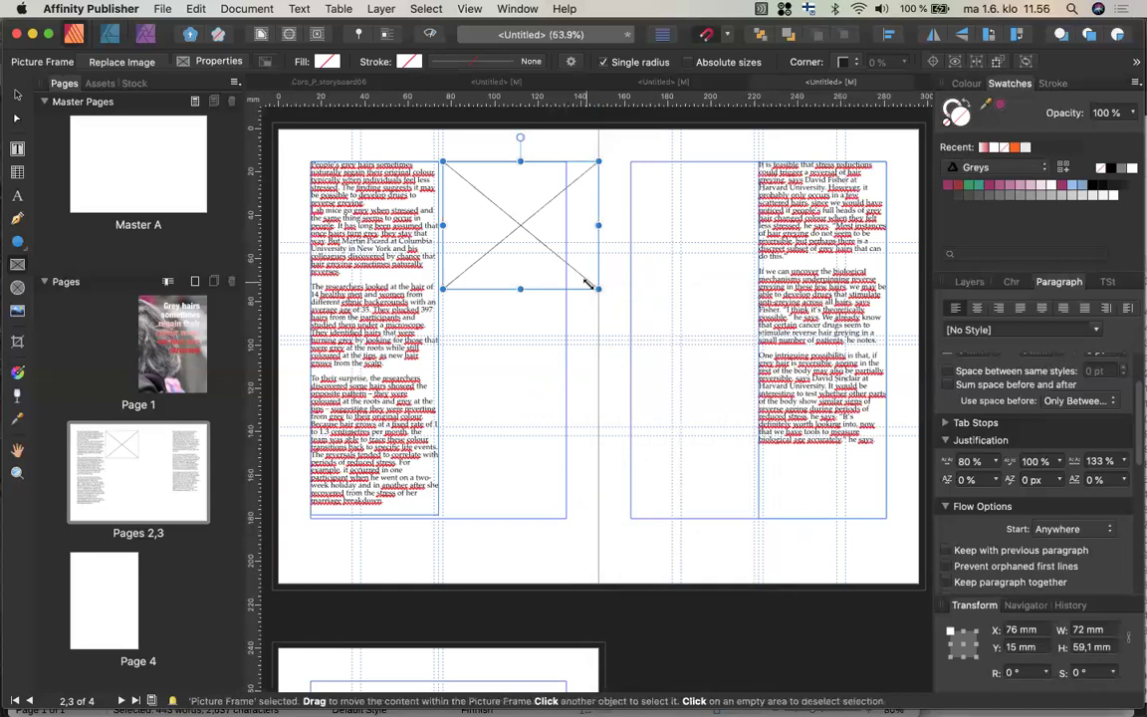
pyautogui.moveTo(594, 286); pyautogui.dragTo(619, 299)
pyautogui.rightClick(619, 299)
pyautogui.press('Escape')
pyautogui.press('Delete')
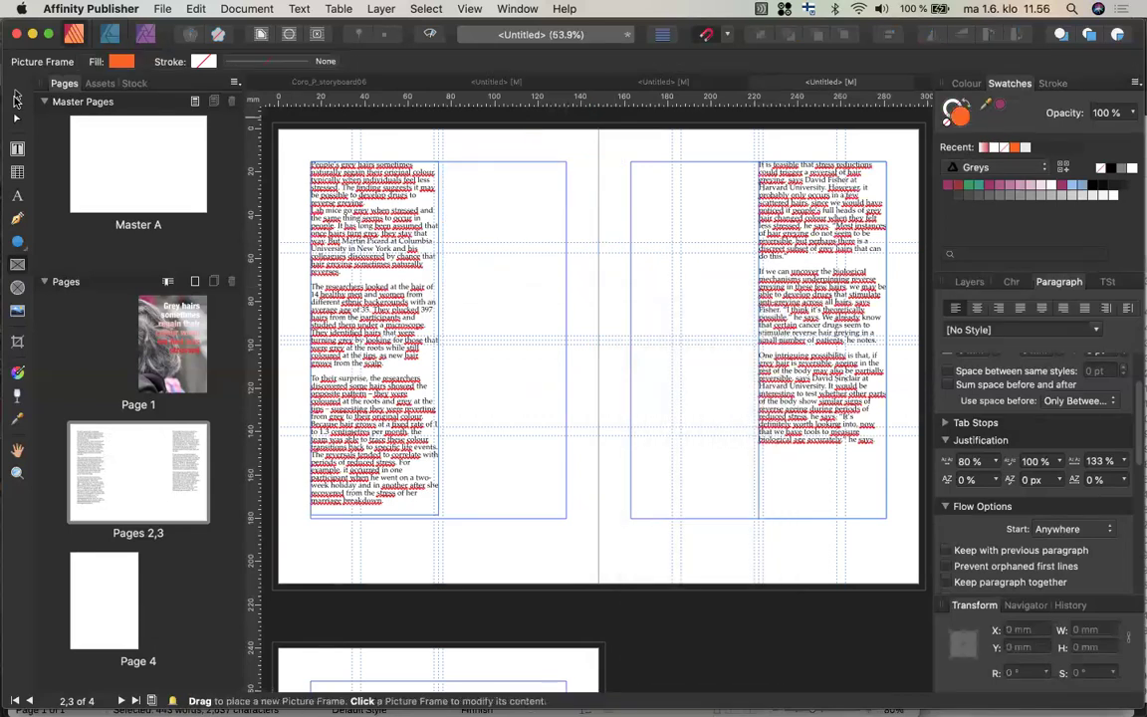
pyautogui.click(17, 95)
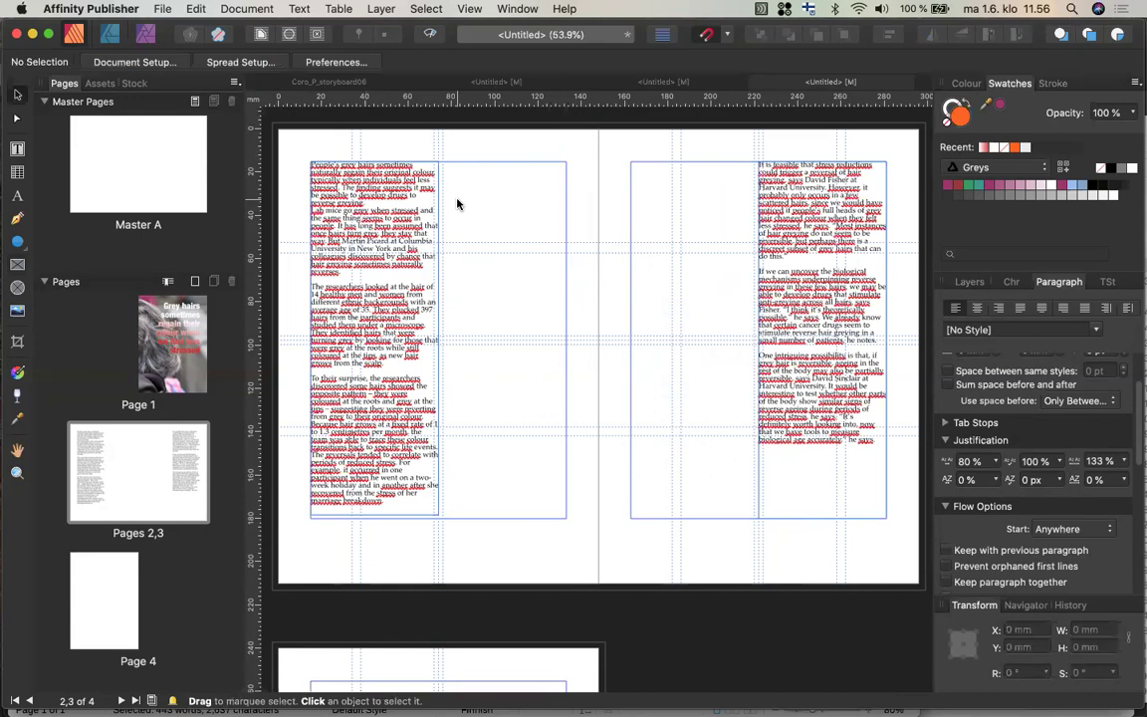
# Draw a picture frame from the top of the left page across the centre fold
pyautogui.click(18, 264)
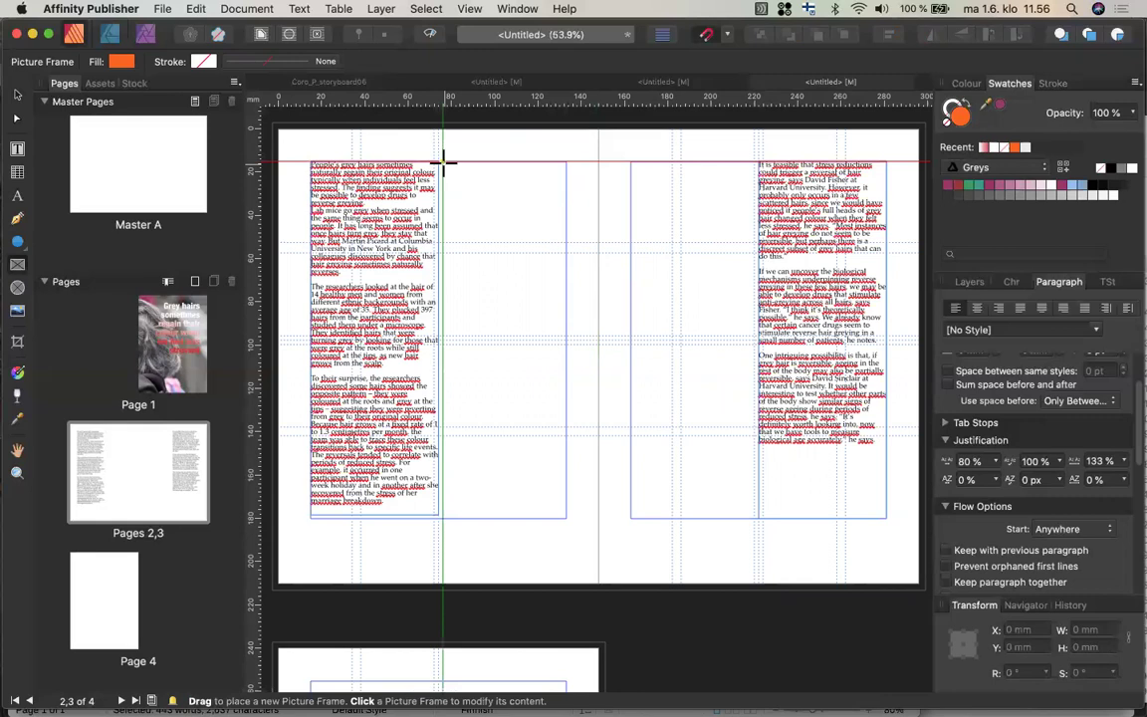
pyautogui.rightClick(444, 164)
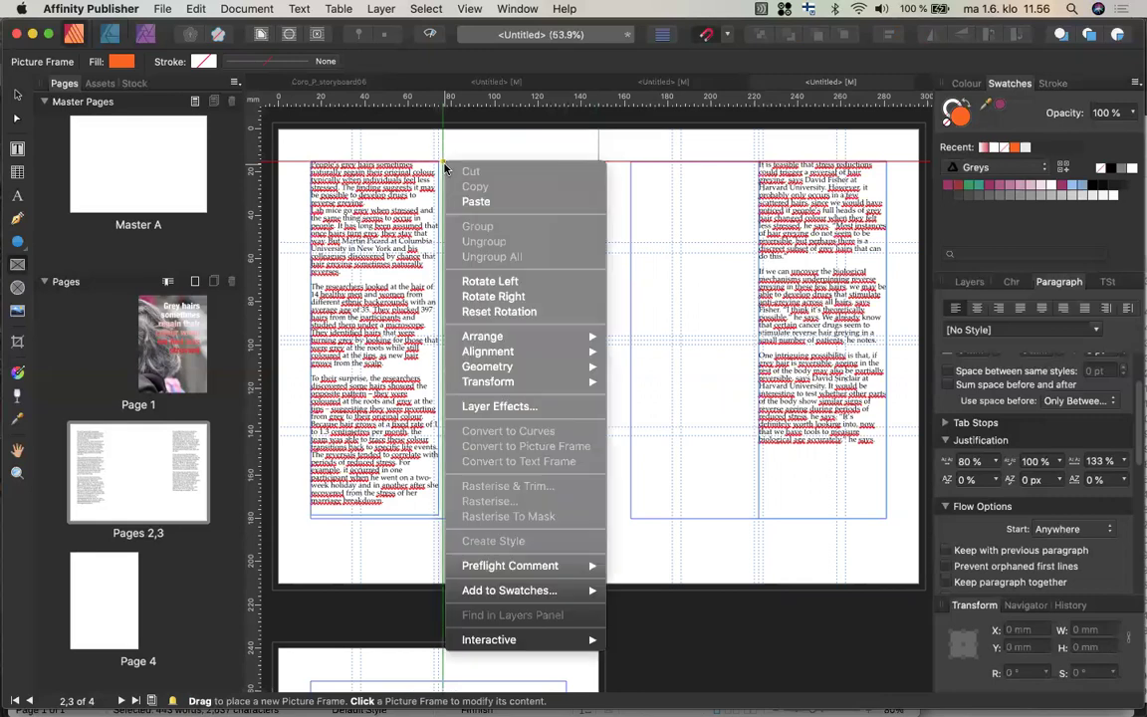
pyautogui.click(610, 142)
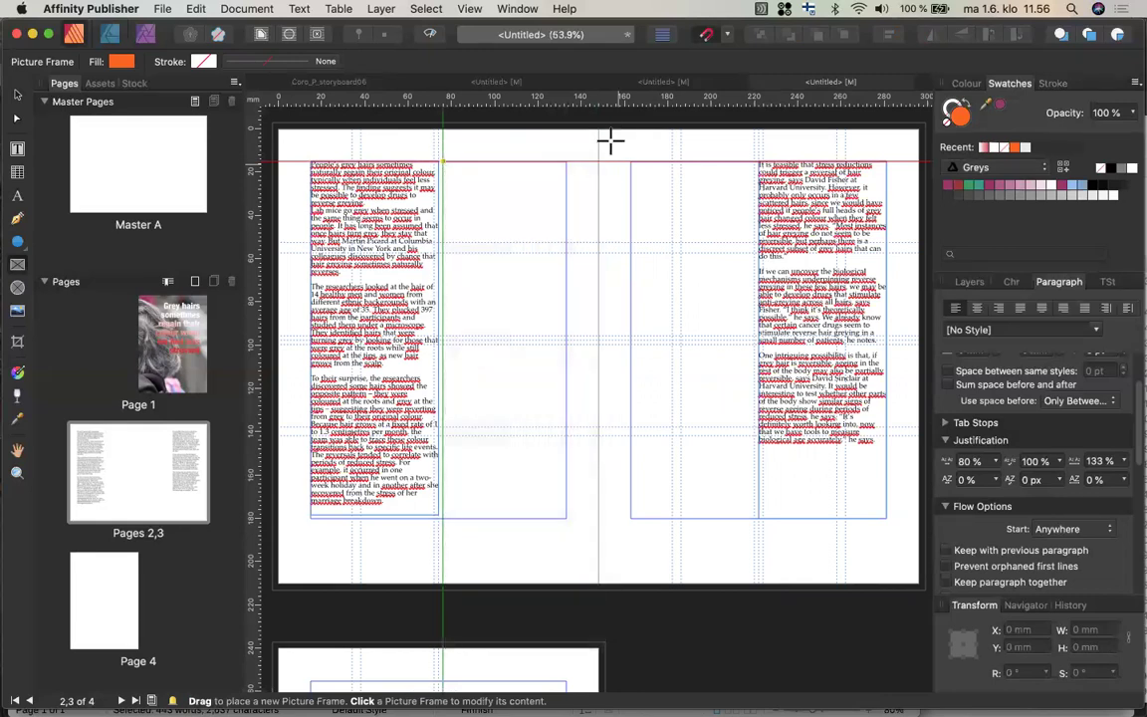
pyautogui.rightClick(444, 164)
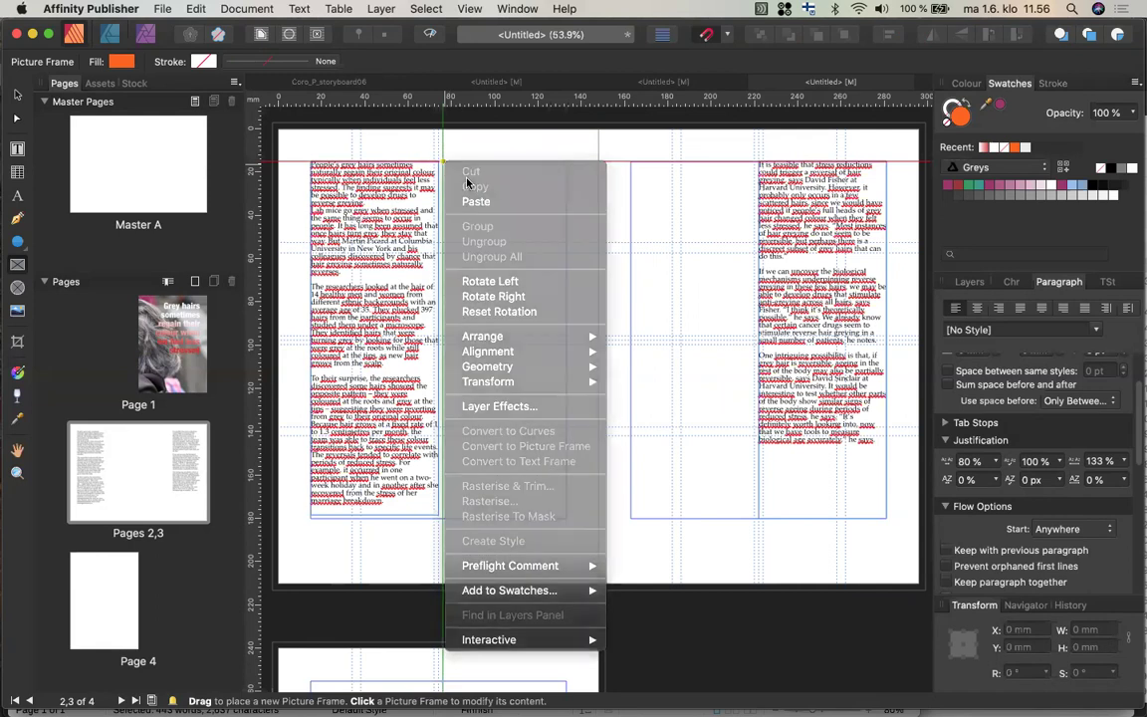
pyautogui.click(597, 136)
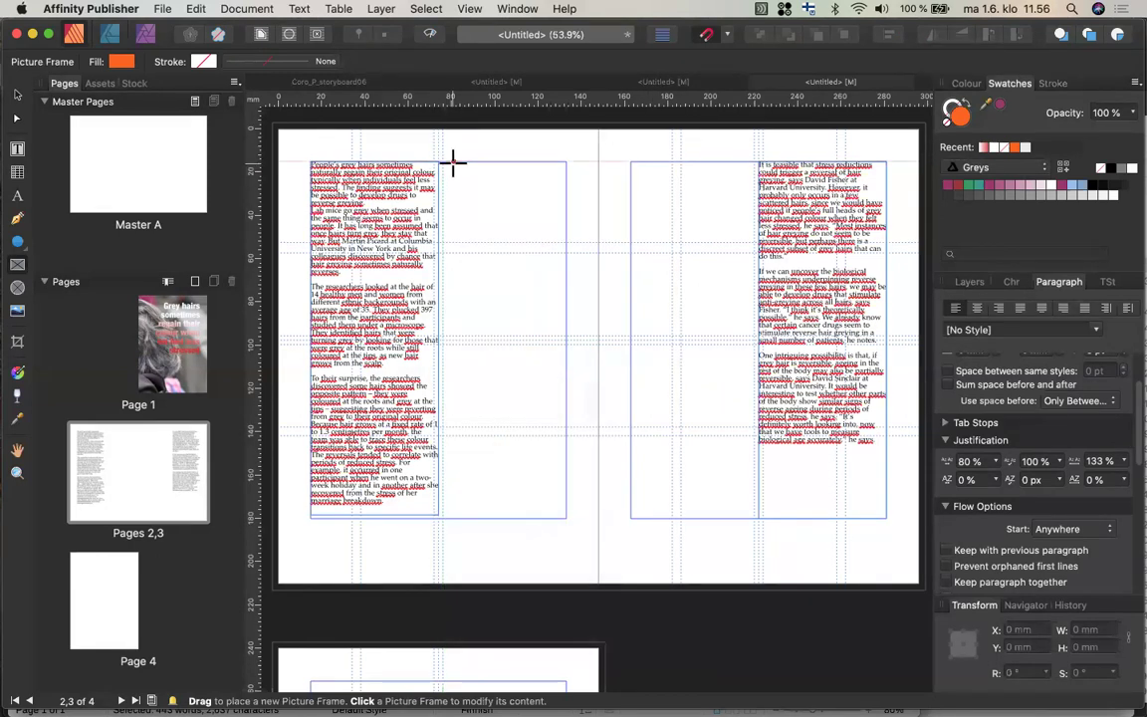
pyautogui.moveTo(448, 169); pyautogui.dragTo(572, 241)
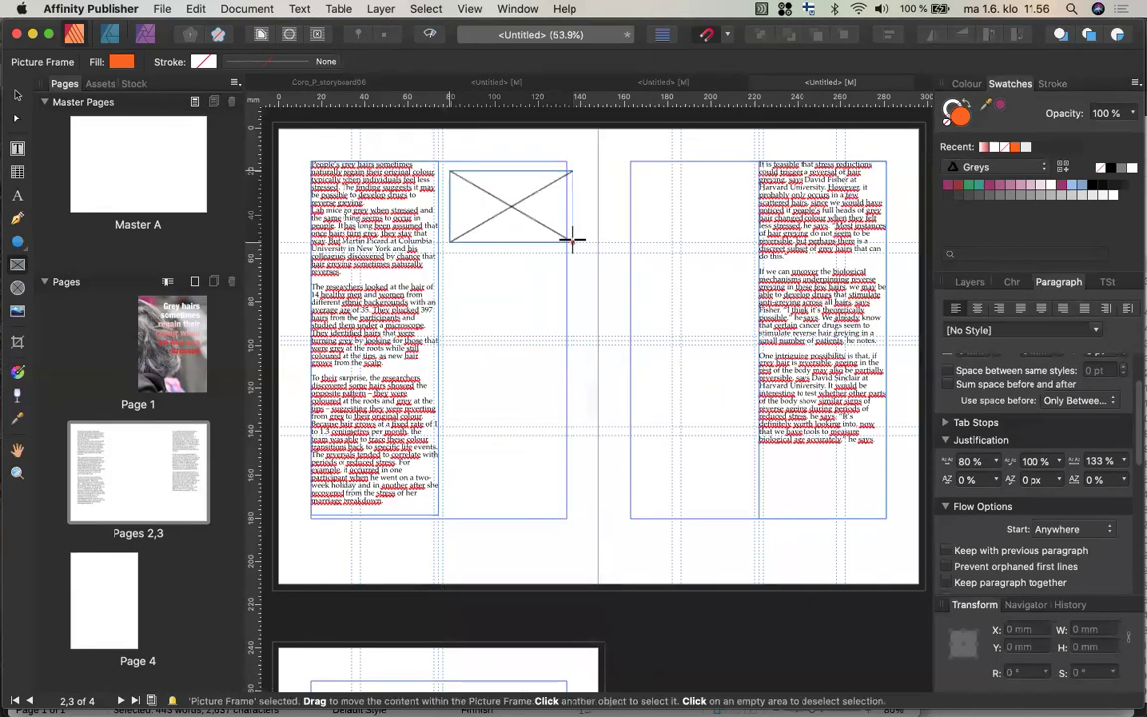
pyautogui.rightClick(572, 241)
pyautogui.press('Escape')
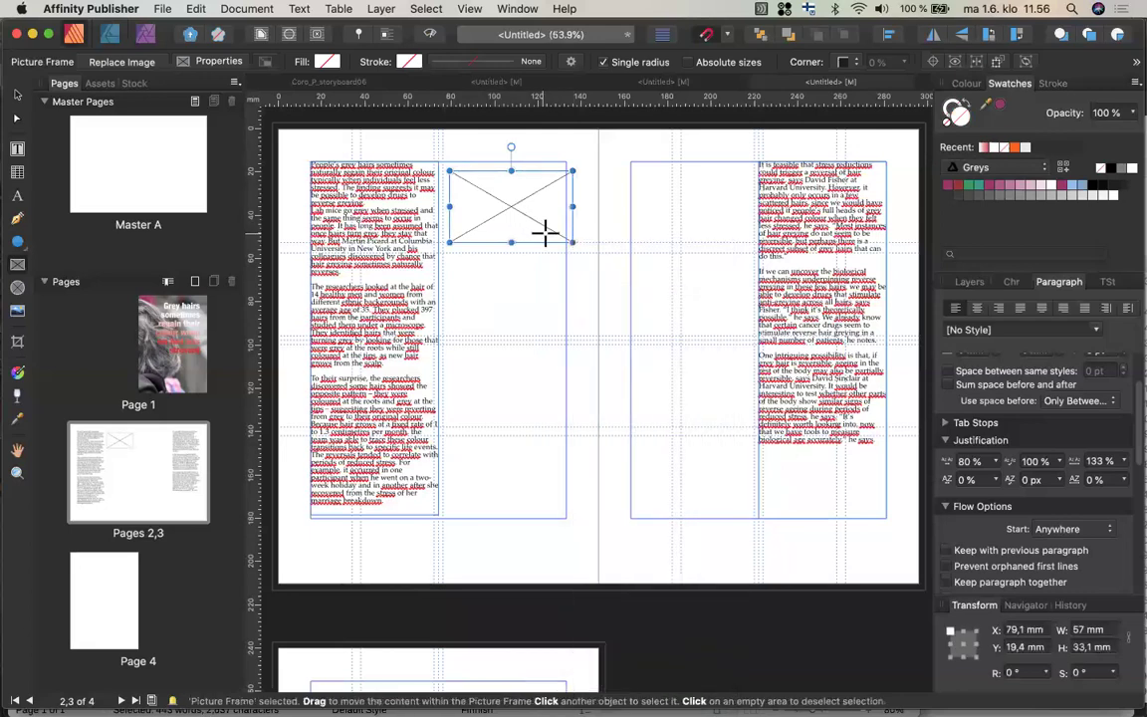
pyautogui.moveTo(574, 241); pyautogui.dragTo(662, 331)
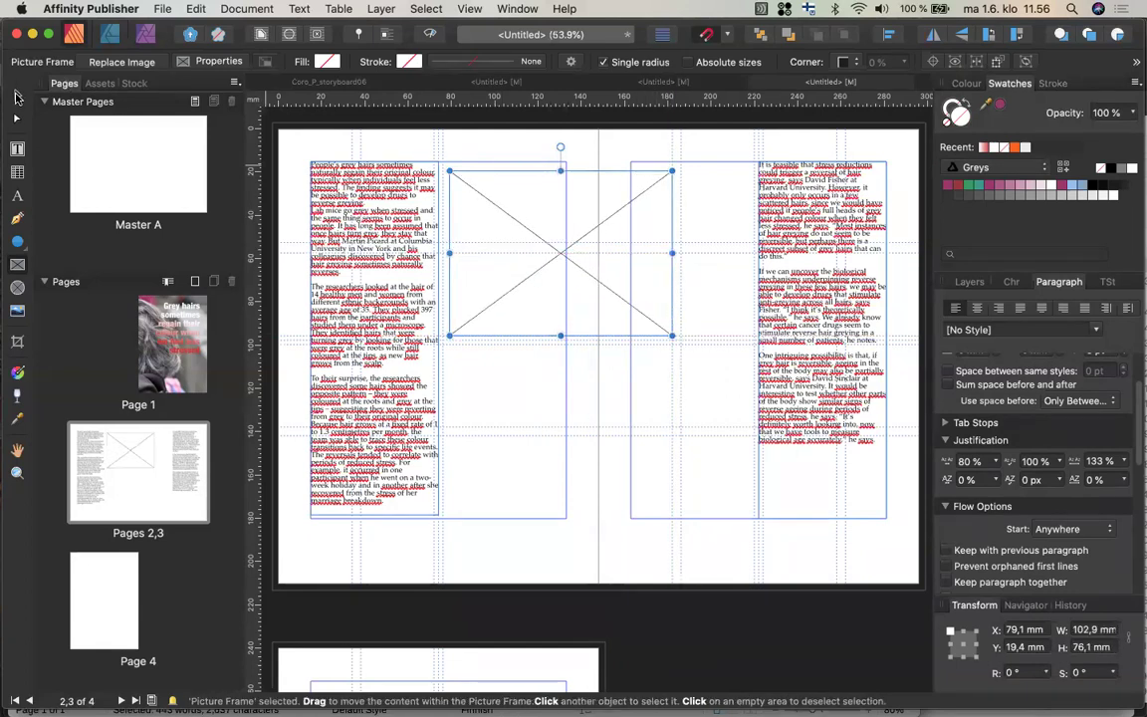
# Snap the picture frame to X 76, Y 15 mm and size it to 110 × 81.7 mm
pyautogui.click(17, 94)
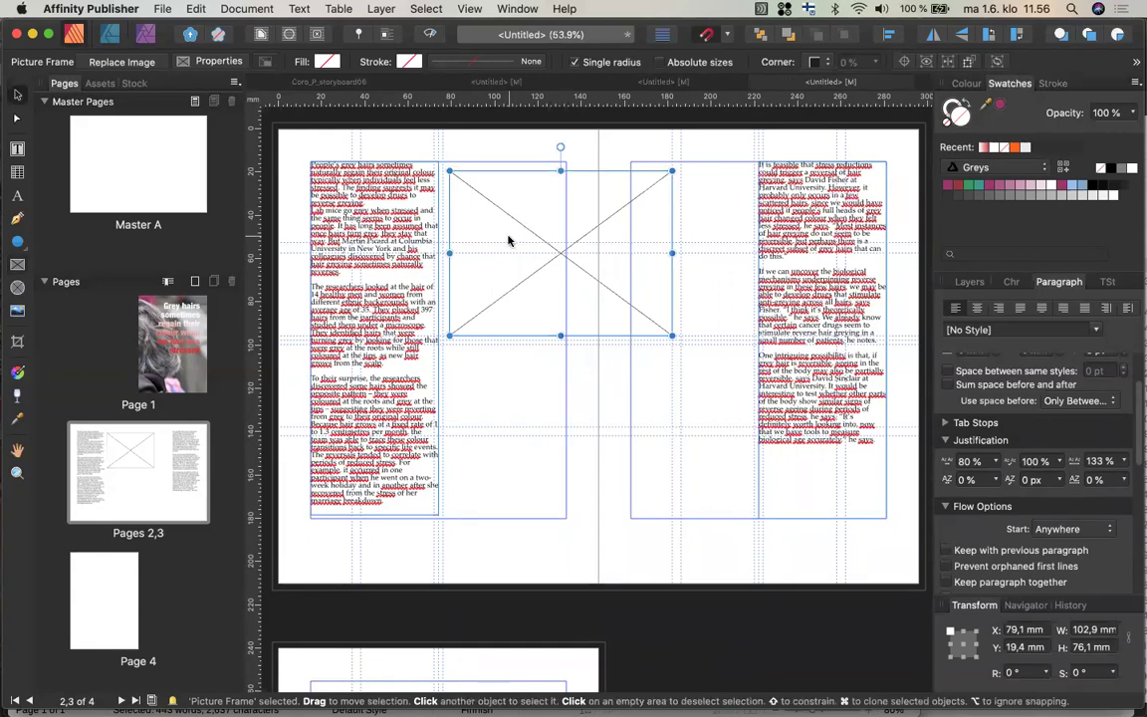
pyautogui.moveTo(497, 230); pyautogui.dragTo(506, 236)
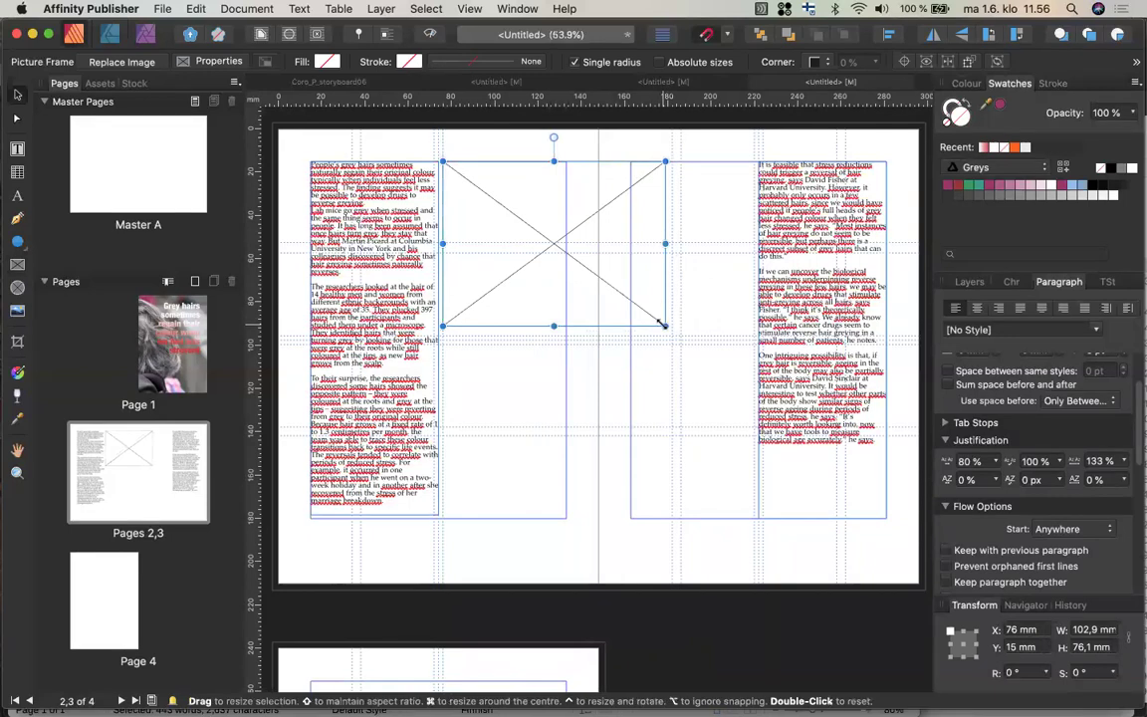
pyautogui.moveTo(662, 323); pyautogui.dragTo(669, 337)
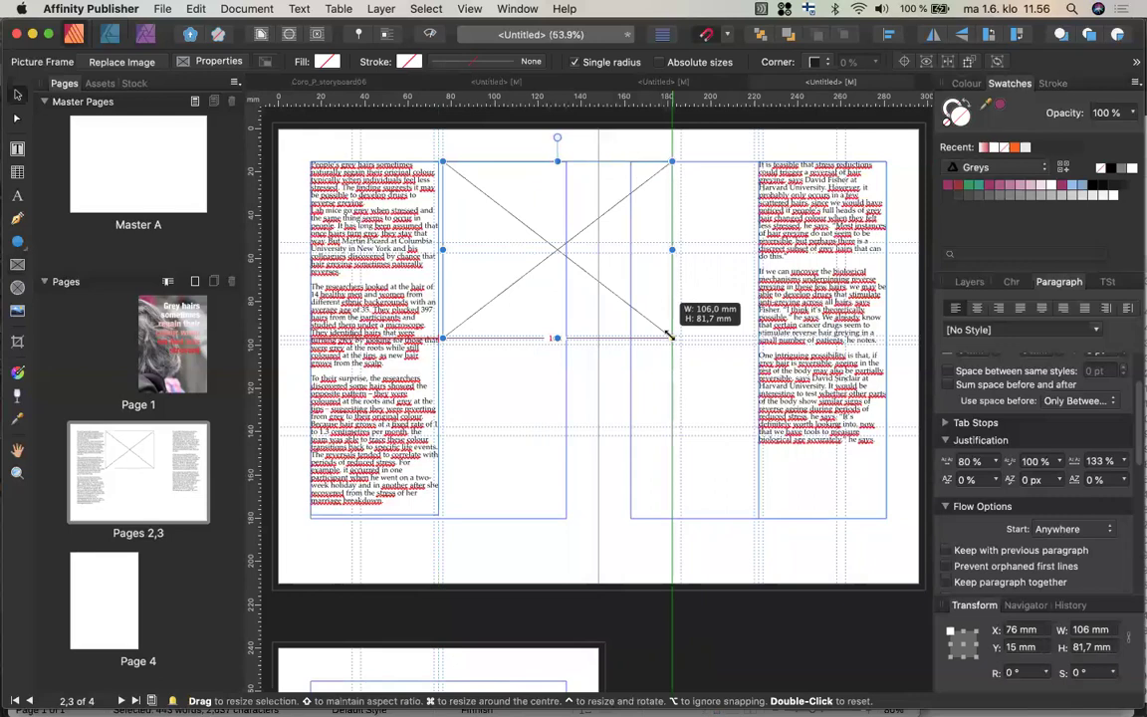
pyautogui.moveTo(670, 335); pyautogui.dragTo(677, 338)
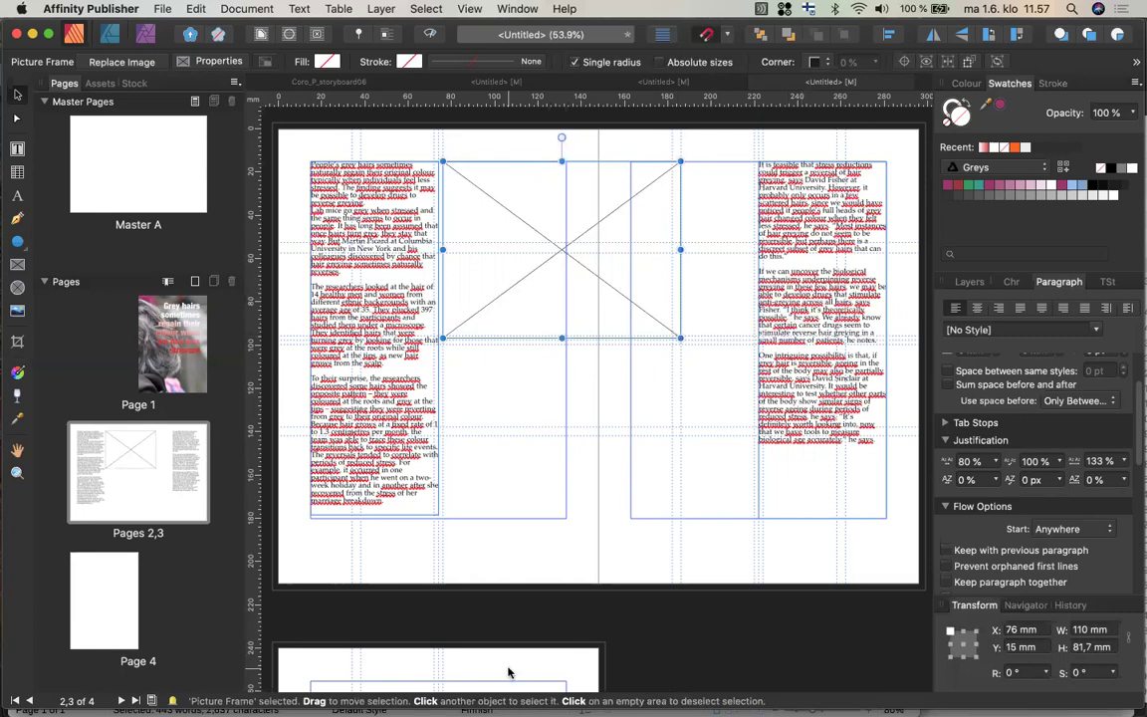
pyautogui.scroll(-5, 508, 673)
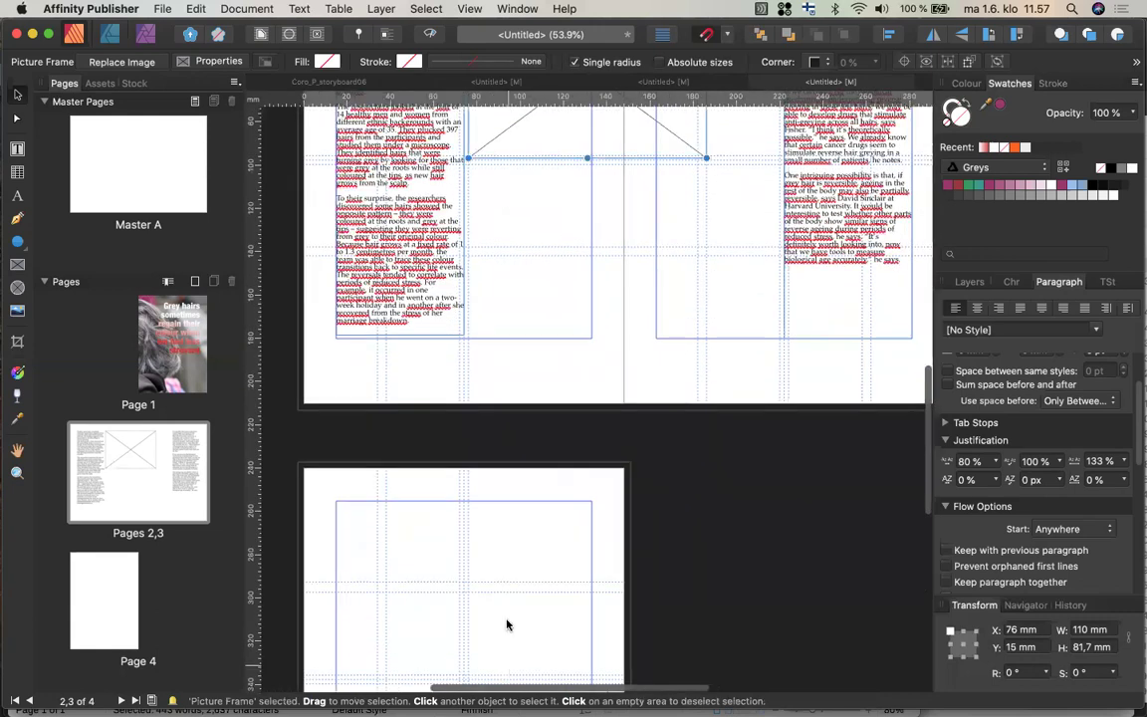
# Shorten page 3's text frame to 59 × 90 mm
pyautogui.scroll(5, 507, 626)
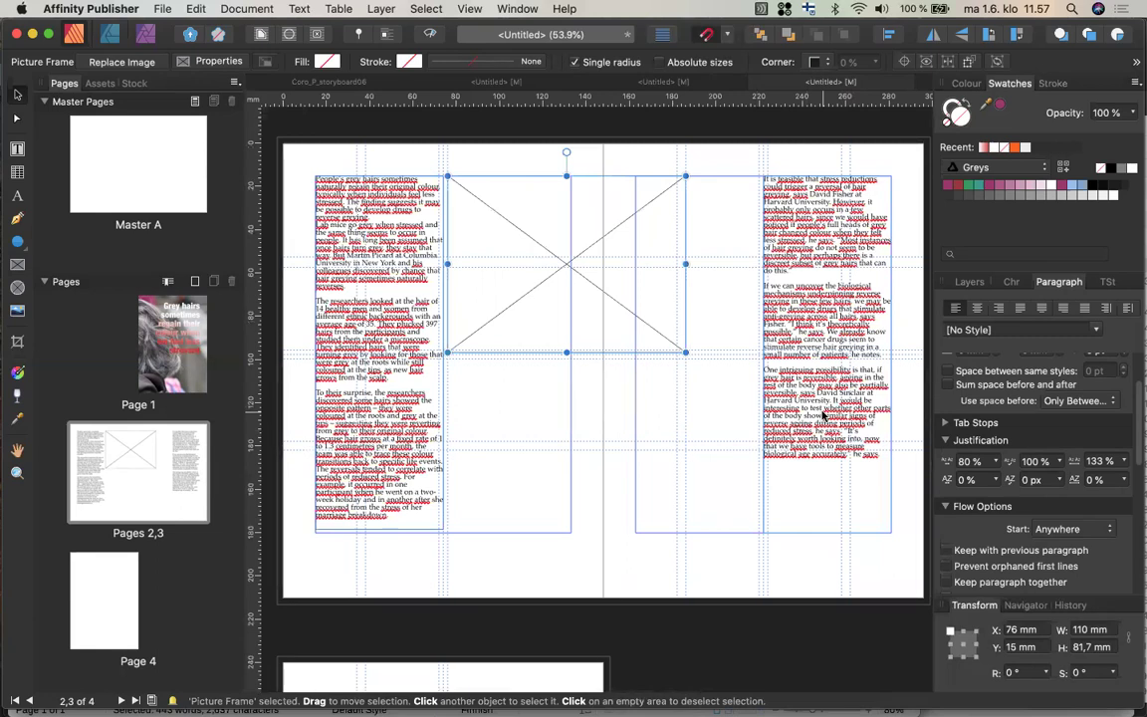
pyautogui.click(824, 416)
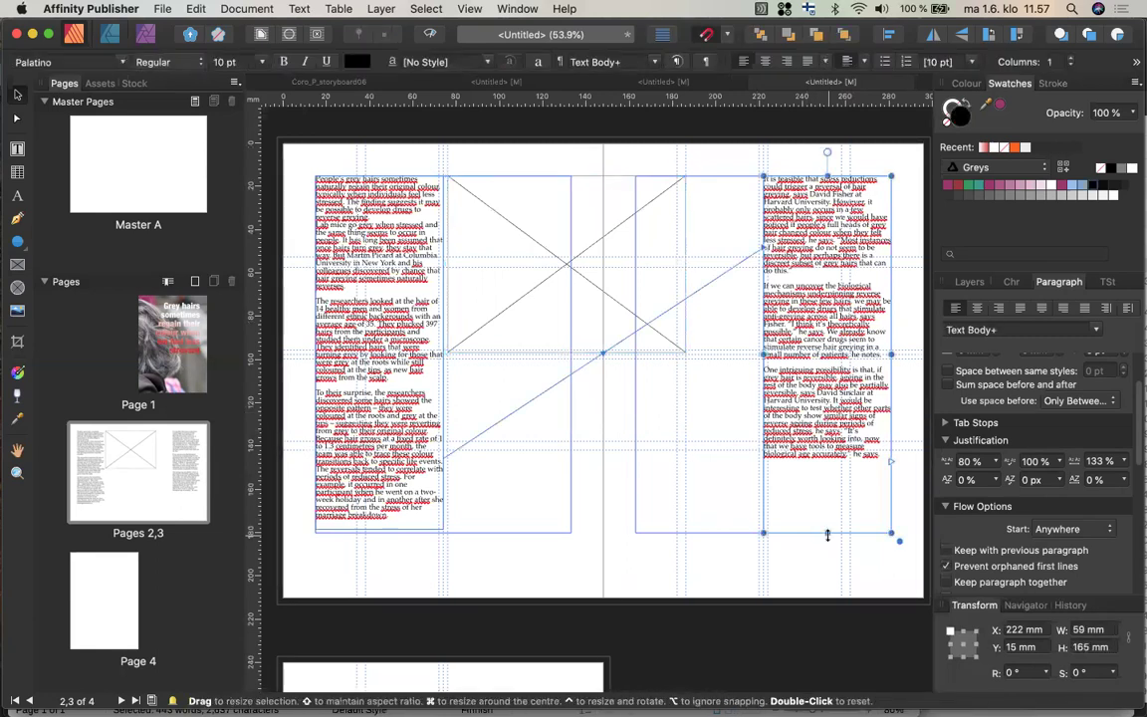
pyautogui.moveTo(826, 535); pyautogui.dragTo(819, 370)
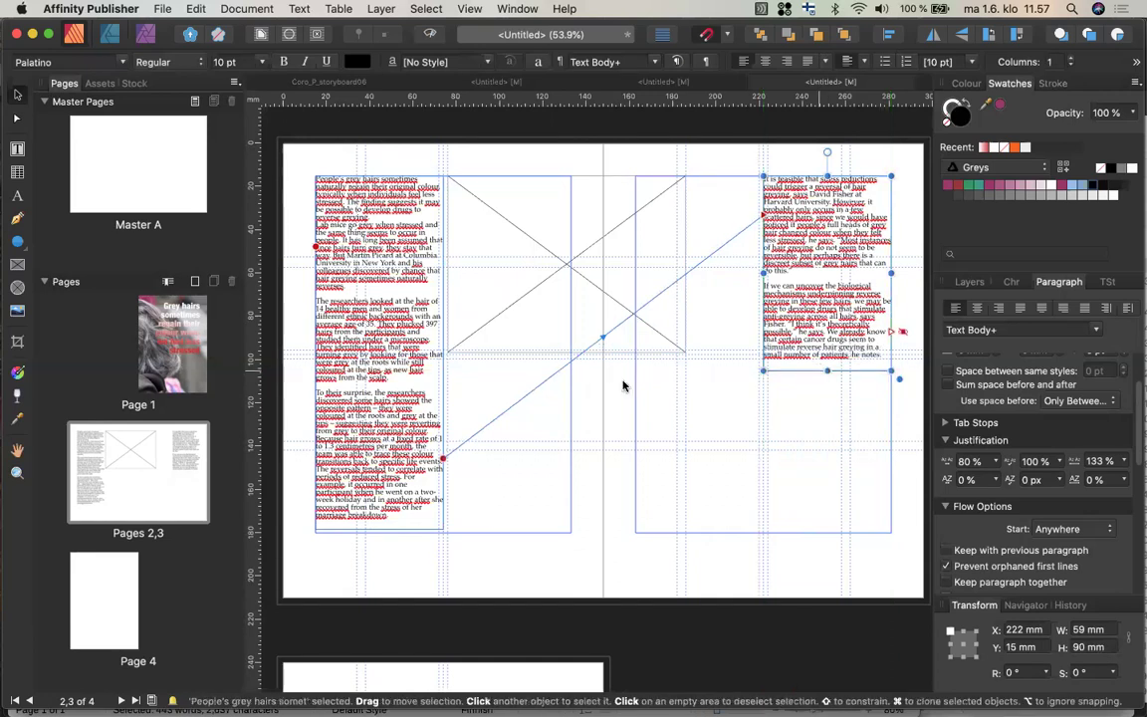
pyautogui.click(542, 340)
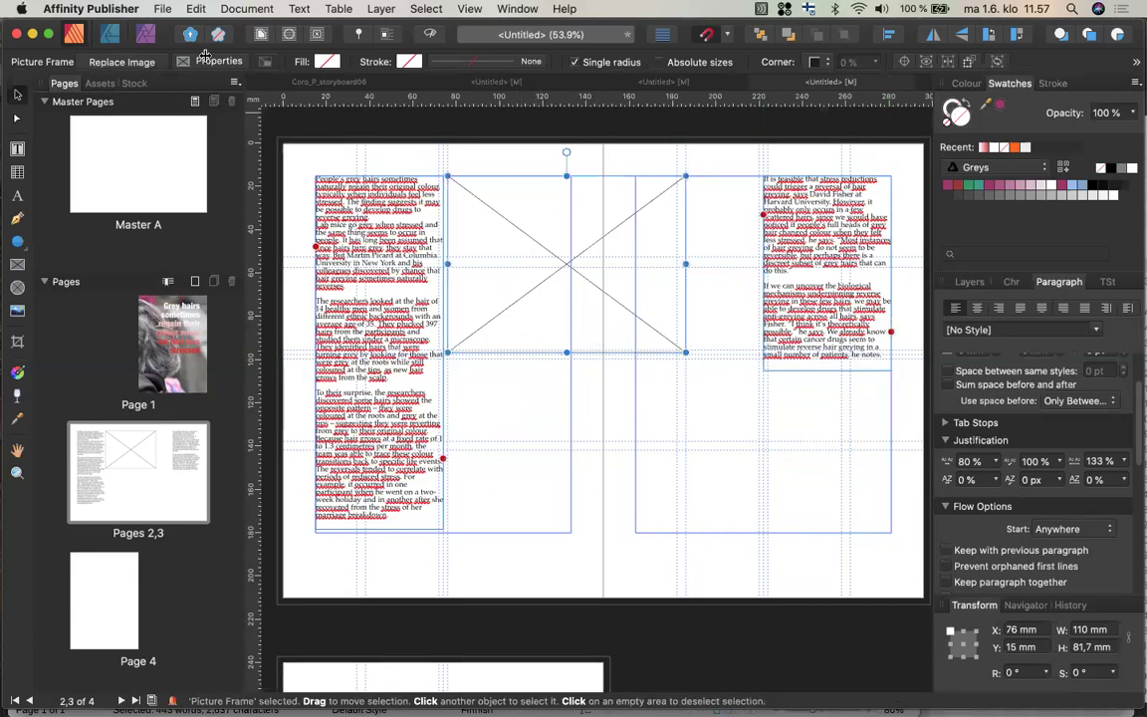
# Place grey_hair1.jpeg from the kuvat folder into the empty picture frame
pyautogui.click(163, 10)
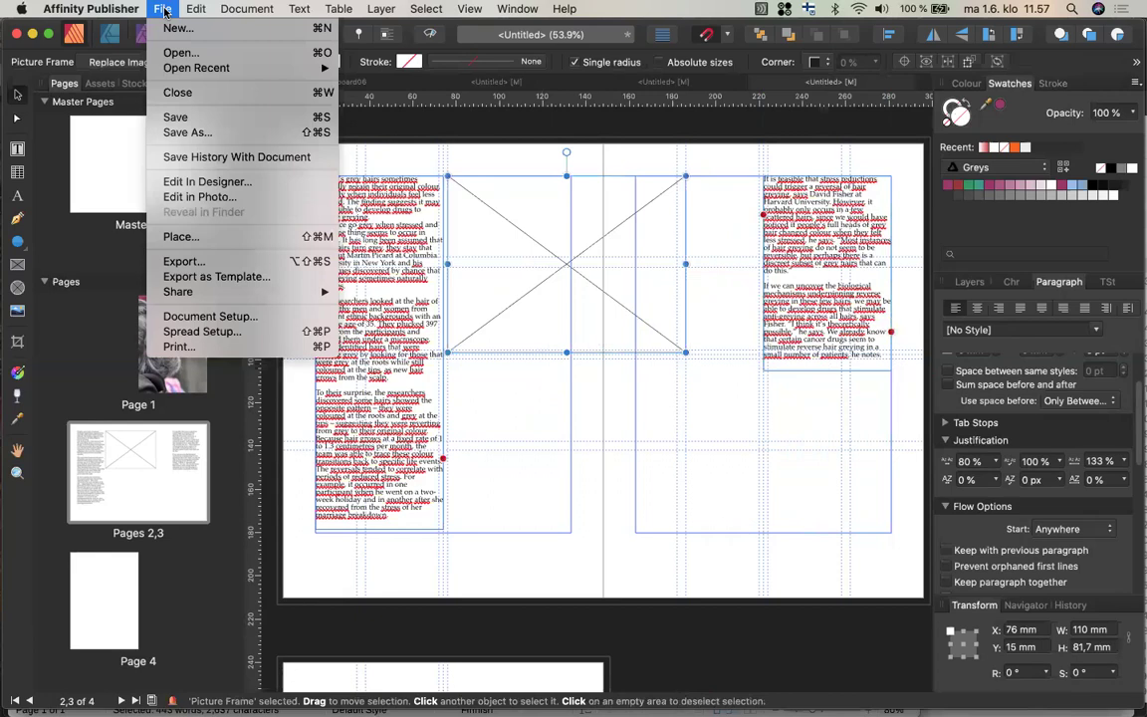
pyautogui.click(181, 237)
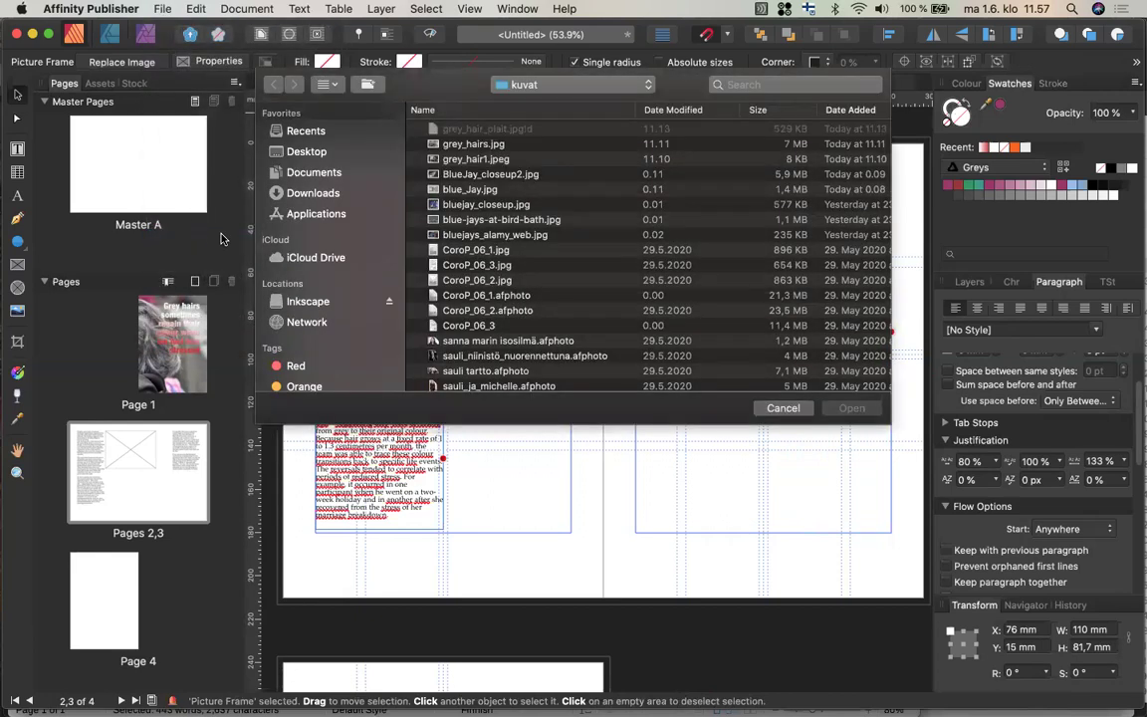
pyautogui.click(489, 162)
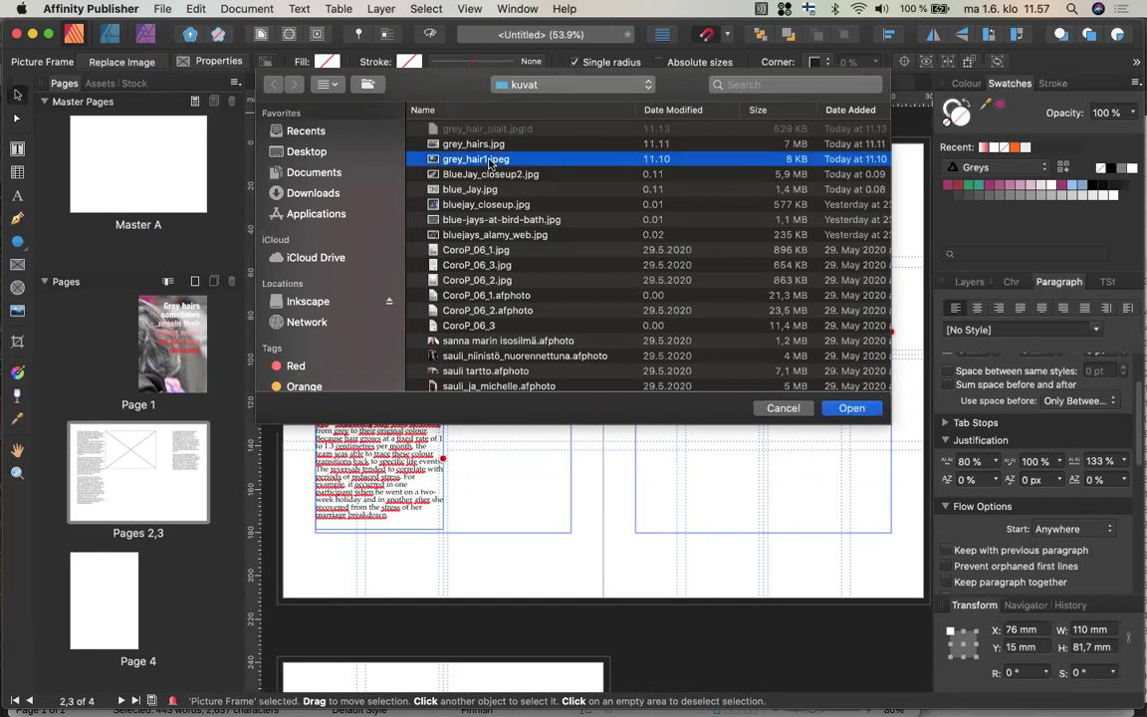
pyautogui.doubleClick(489, 163)
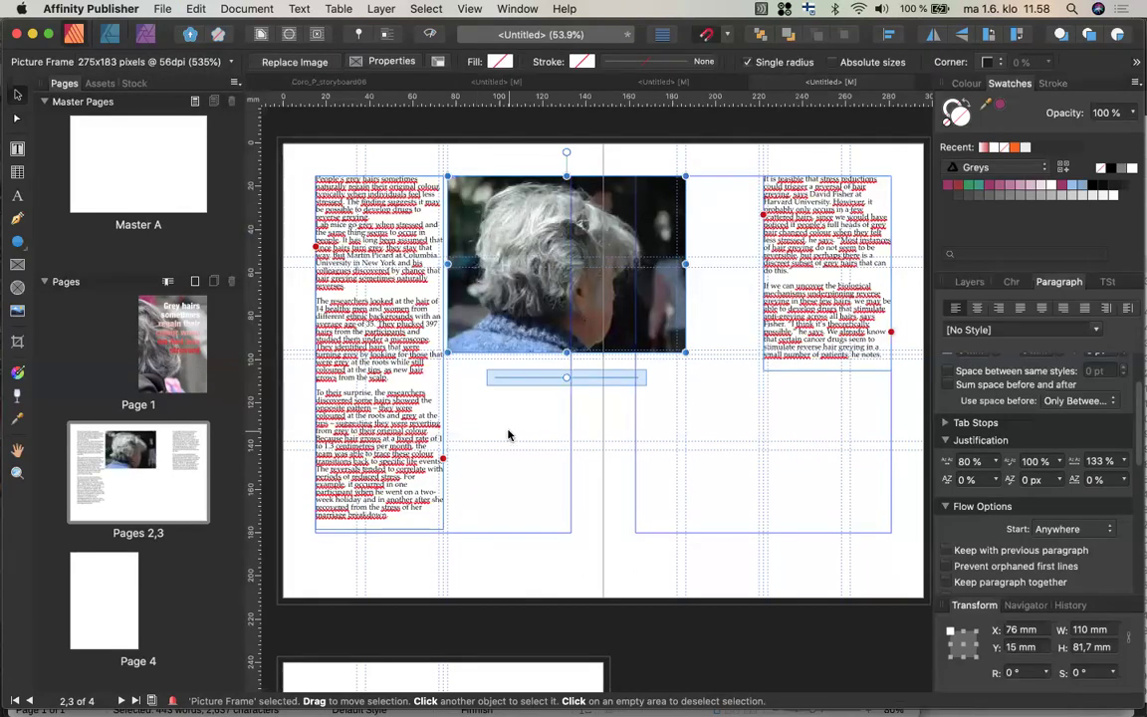
# Preview, widen the photo to 138.1 mm and move it to X 142.9, Y 105 mm
pyautogui.click(430, 33)
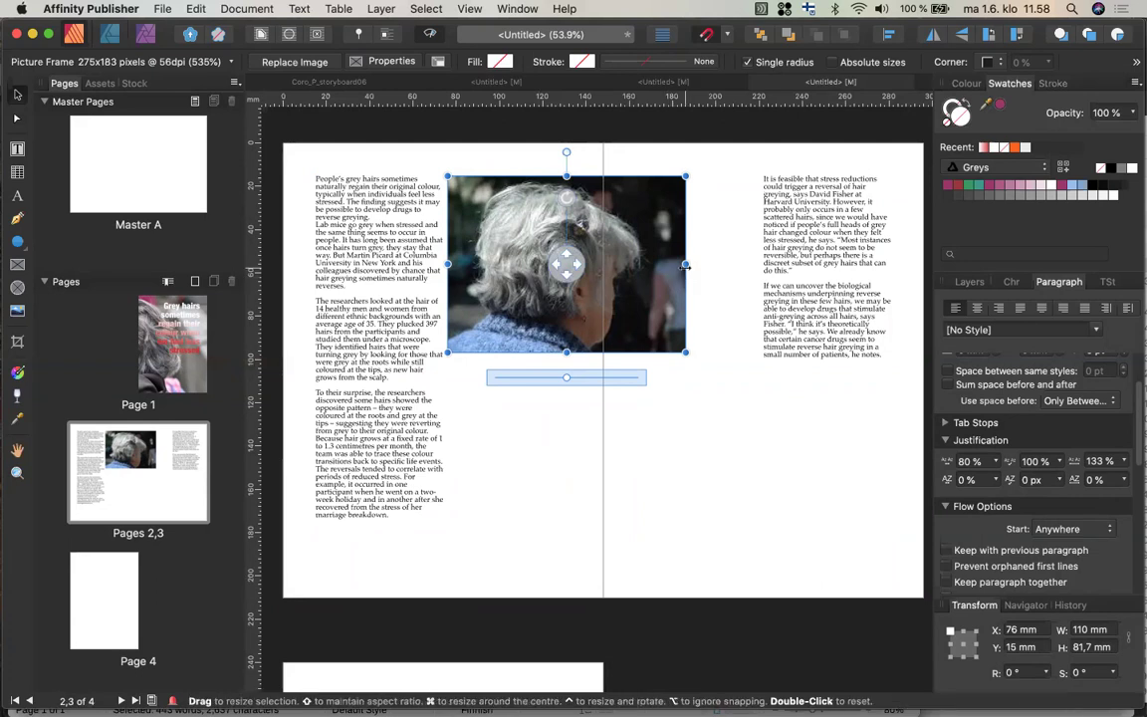
pyautogui.moveTo(685, 265); pyautogui.dragTo(745, 265)
pyautogui.moveTo(676, 251)
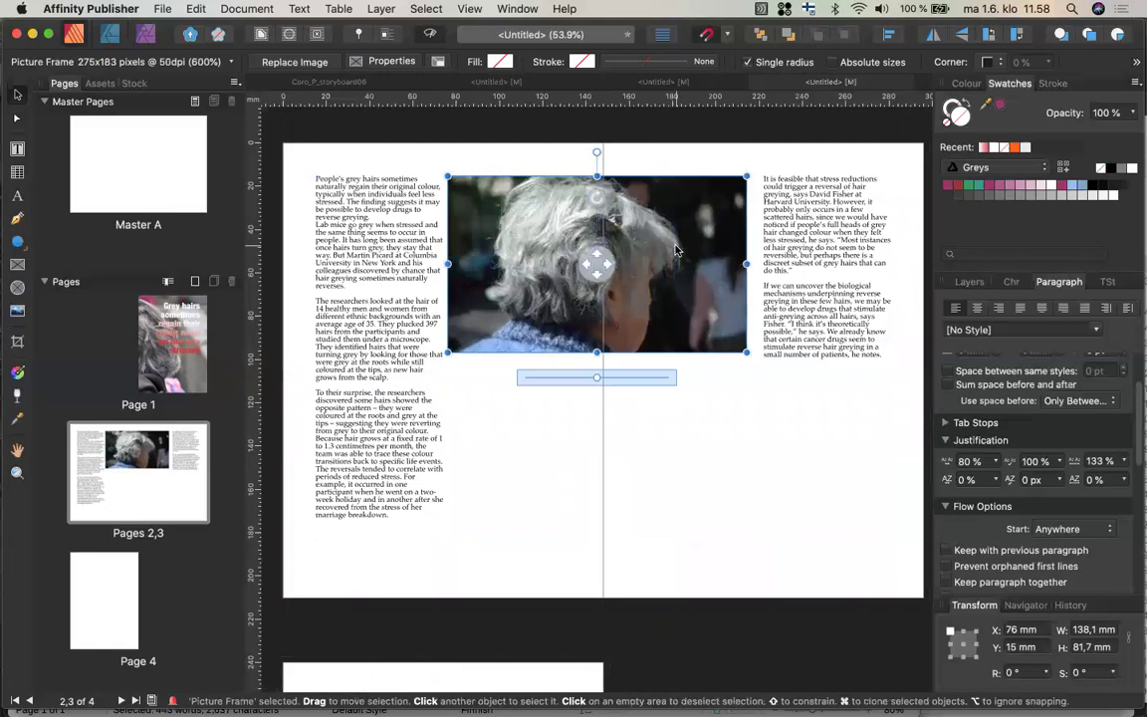
pyautogui.moveTo(676, 250); pyautogui.dragTo(693, 415)
pyautogui.moveTo(749, 457); pyautogui.dragTo(818, 443)
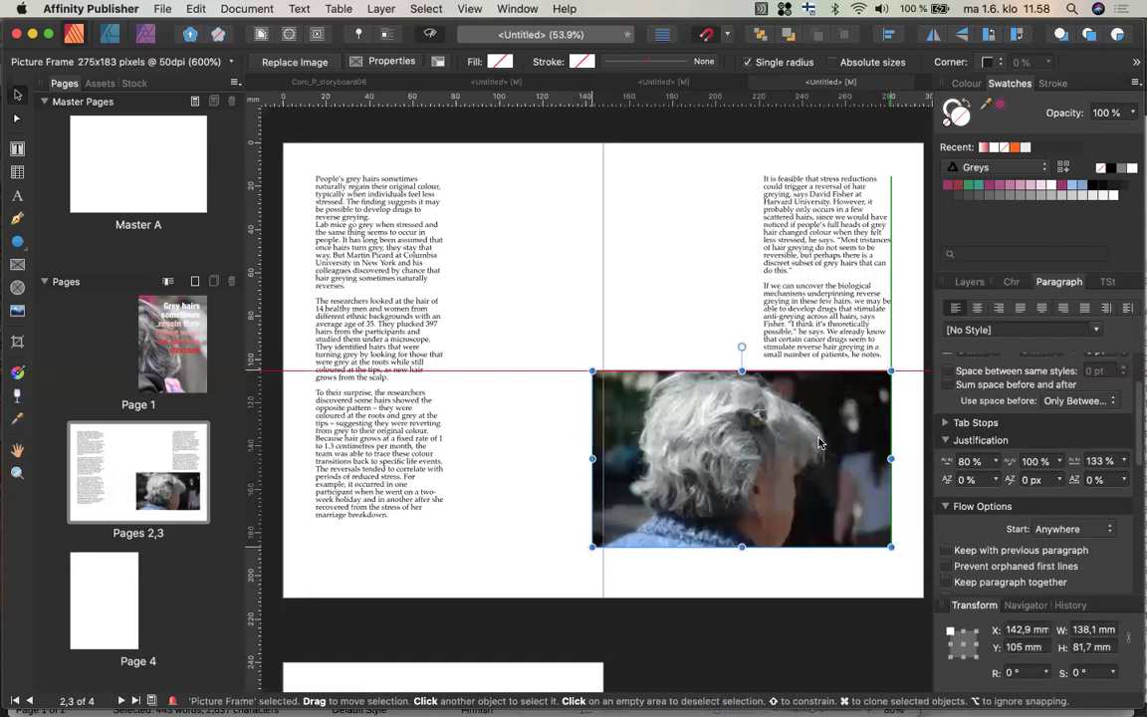
pyautogui.moveTo(818, 443); pyautogui.dragTo(818, 443)
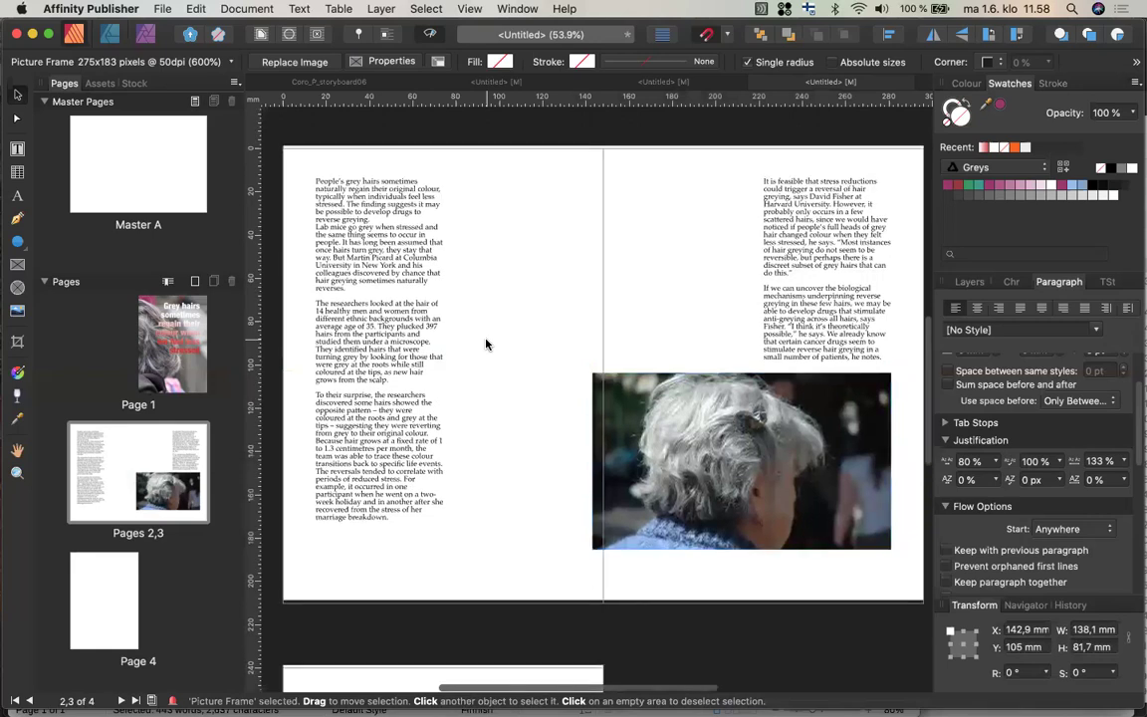
pyautogui.scroll(10, 486, 345)
pyautogui.scroll(1, 486, 344)
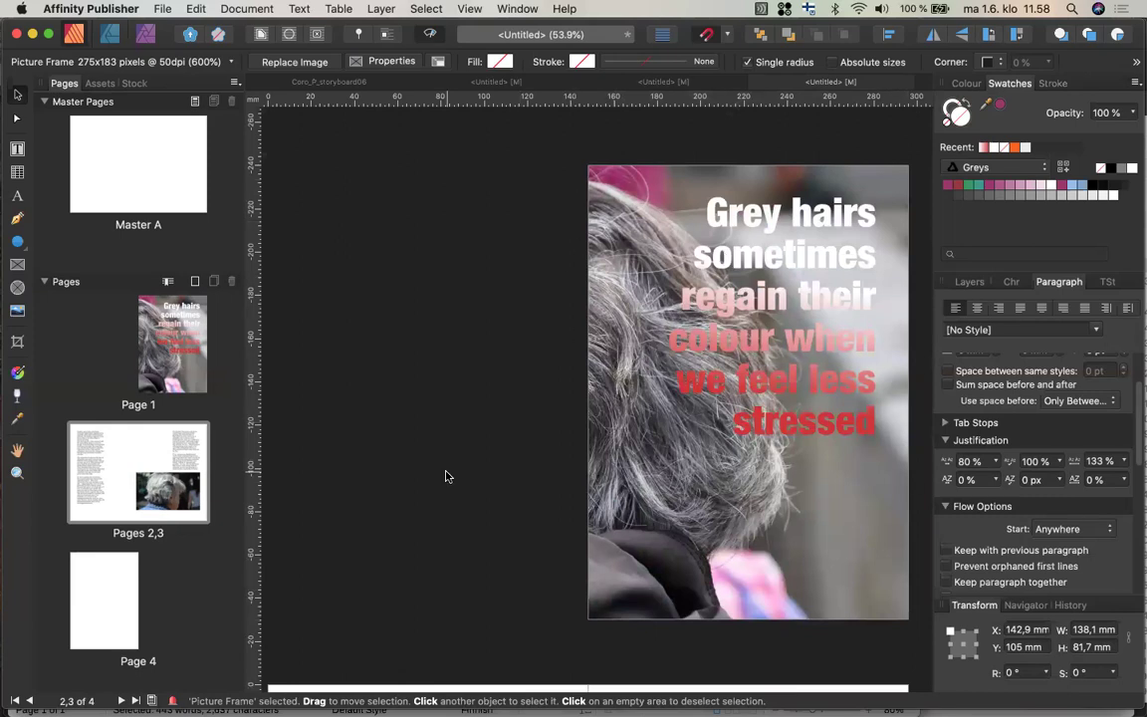
# Move the grey_hair1.jpeg photo into page 3's bottom-right corner
pyautogui.scroll(-5, 445, 476)
pyautogui.scroll(-4, 445, 476)
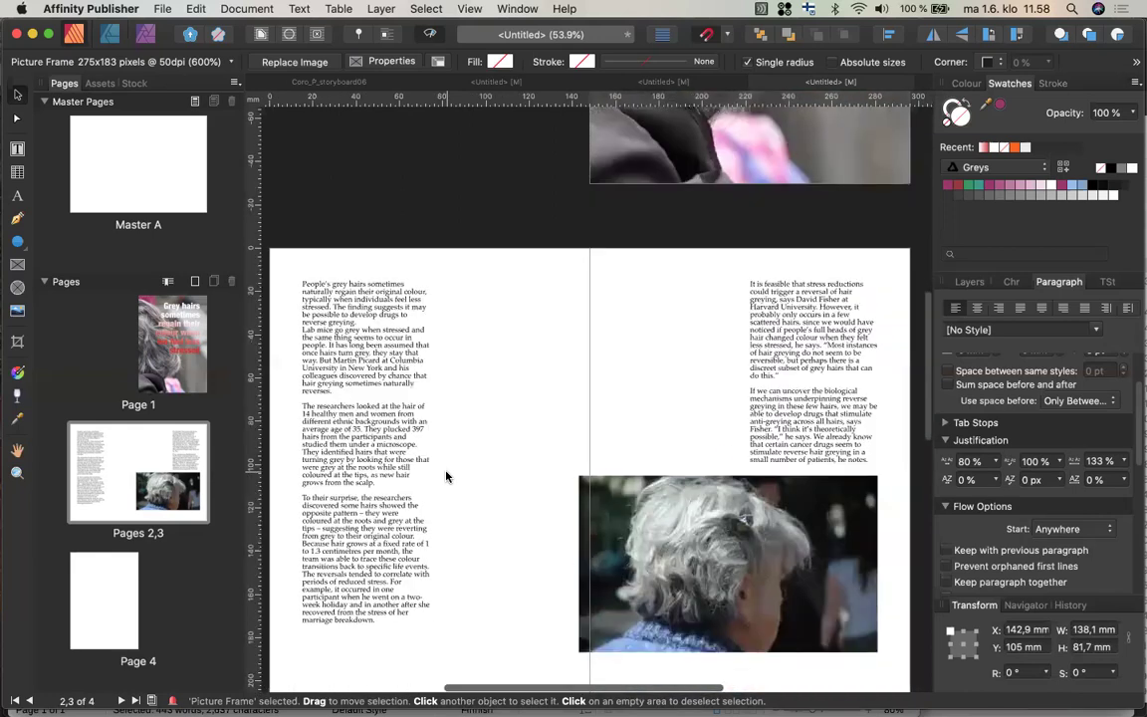
pyautogui.moveTo(634, 564); pyautogui.dragTo(490, 336)
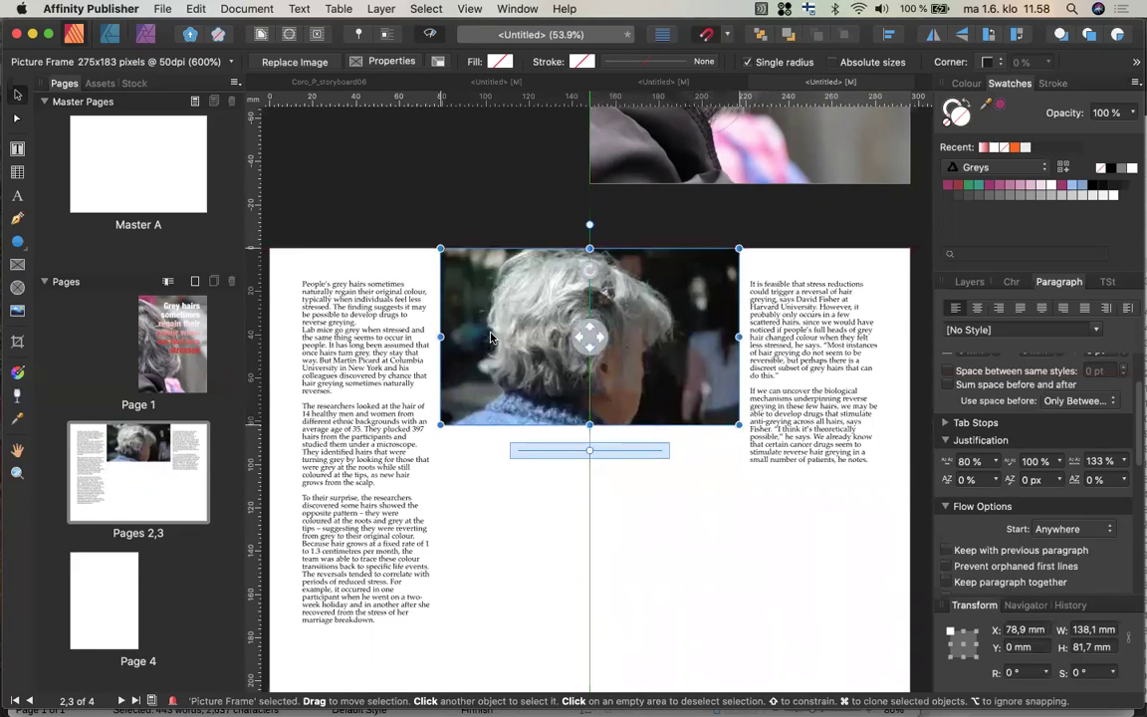
pyautogui.click(447, 183)
pyautogui.scroll(-2, 447, 183)
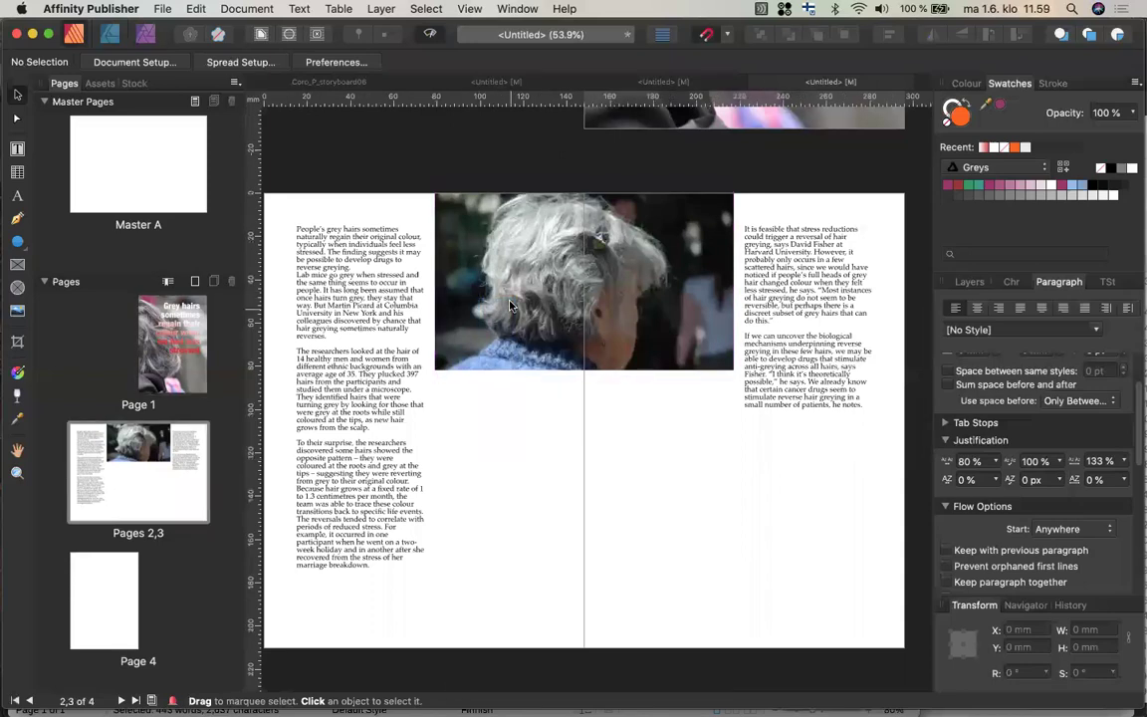
pyautogui.click(509, 306)
pyautogui.moveTo(510, 306); pyautogui.dragTo(618, 547)
pyautogui.rightClick(571, 501)
pyautogui.press('Escape')
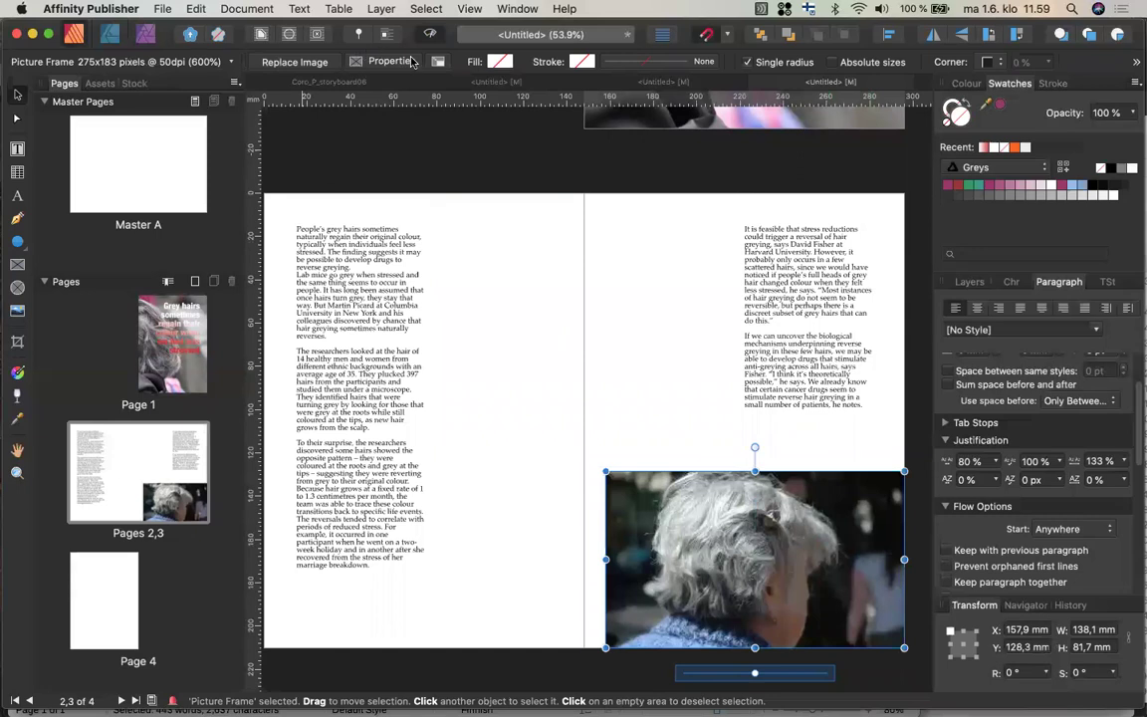
# Show guides again and trim the photo to 133 × 72.3 mm
pyautogui.click(430, 38)
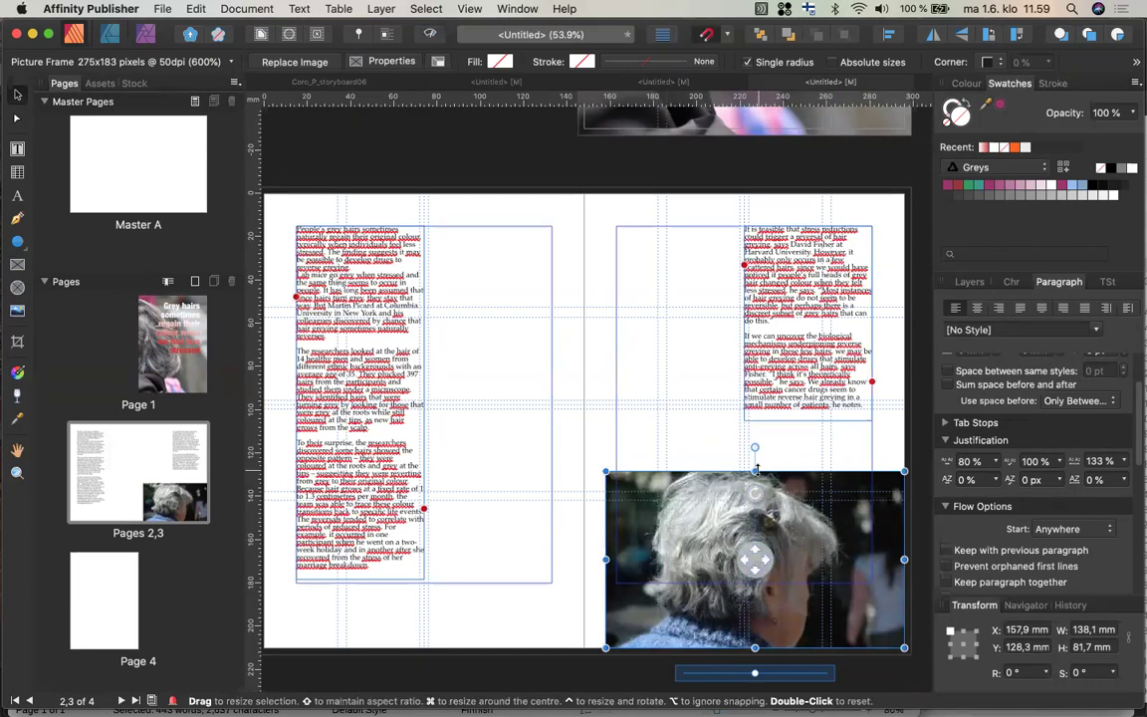
pyautogui.moveTo(754, 470); pyautogui.dragTo(754, 491)
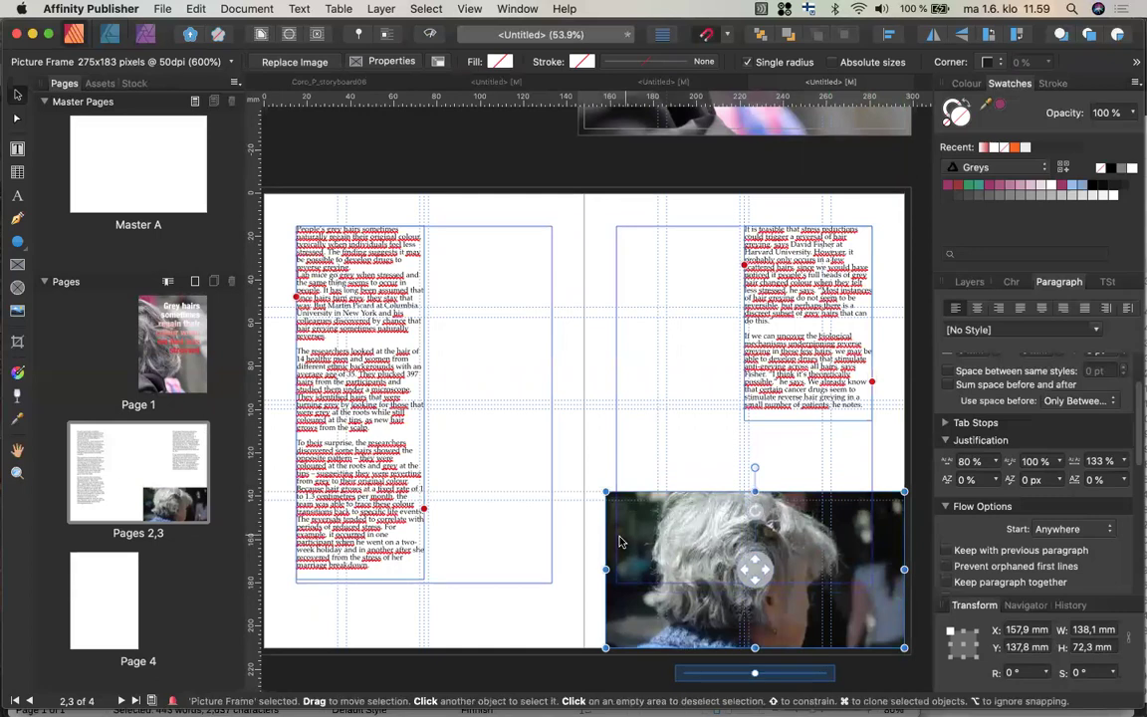
pyautogui.moveTo(604, 569); pyautogui.dragTo(617, 568)
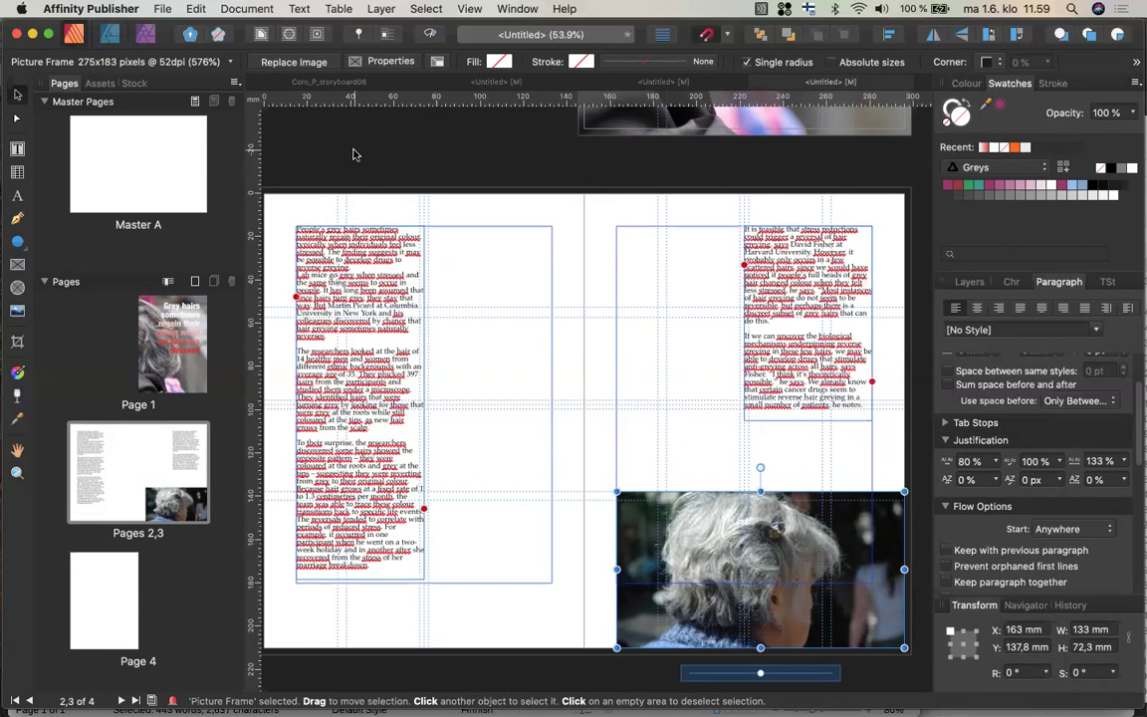
# Turn on Prevent widowed last lines for the left-page text frame's paragraphs
pyautogui.click(353, 331)
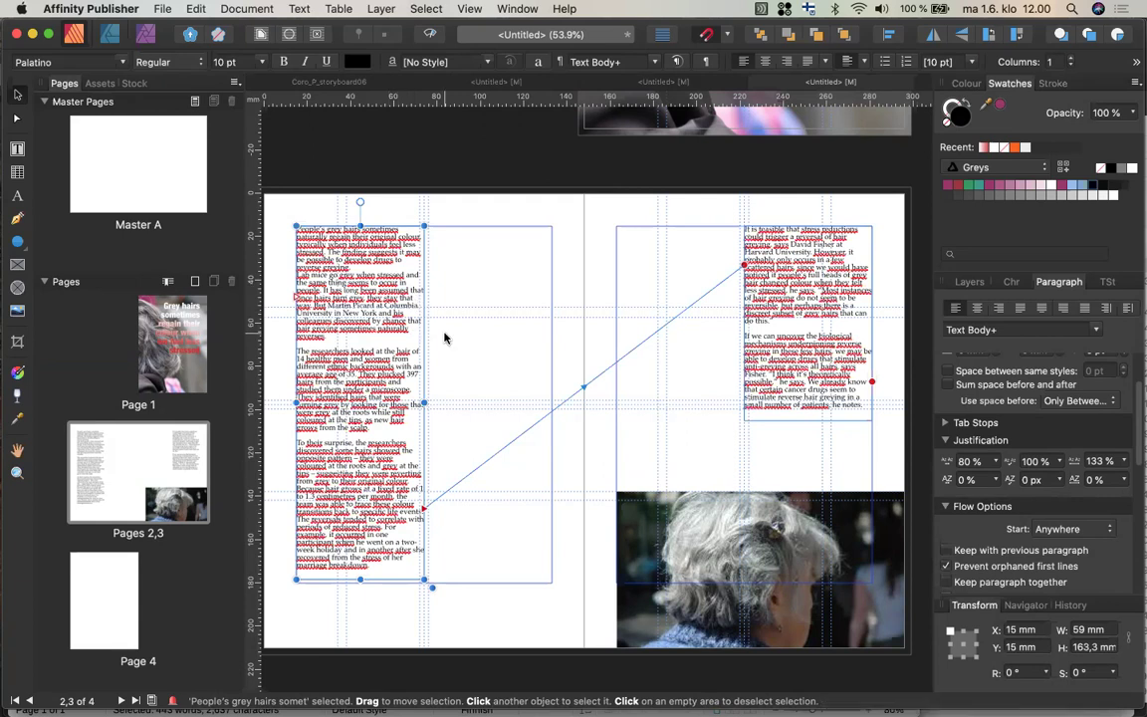
pyautogui.scroll(1, 978, 495)
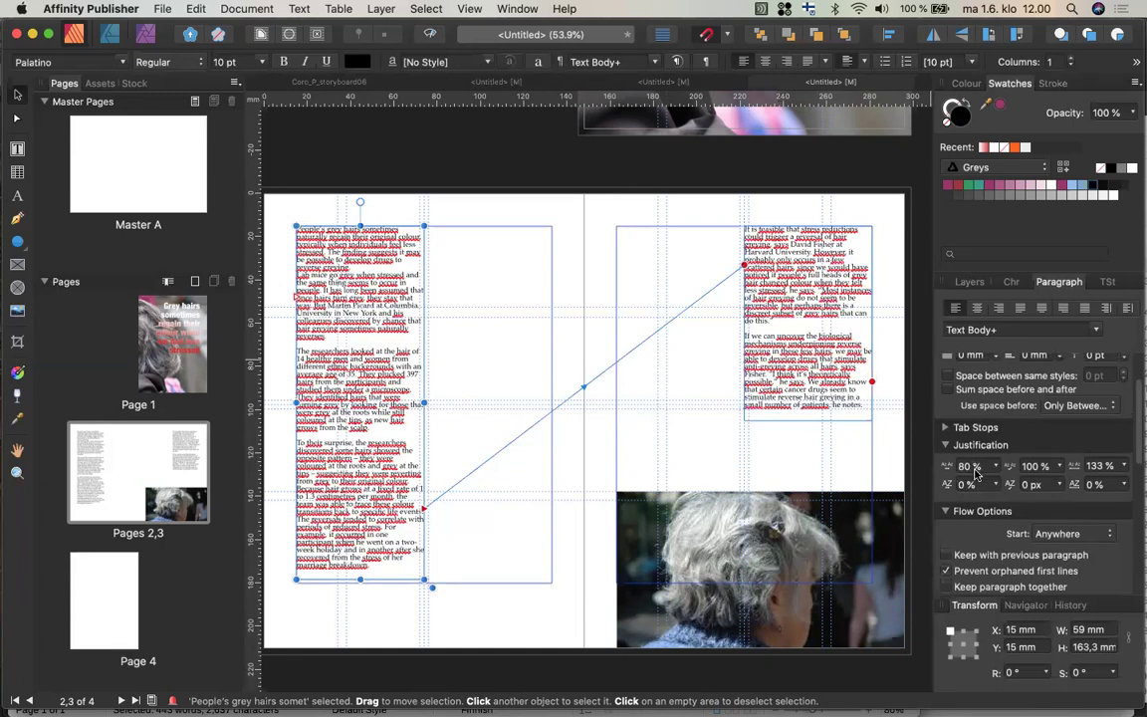
pyautogui.scroll(-5, 961, 557)
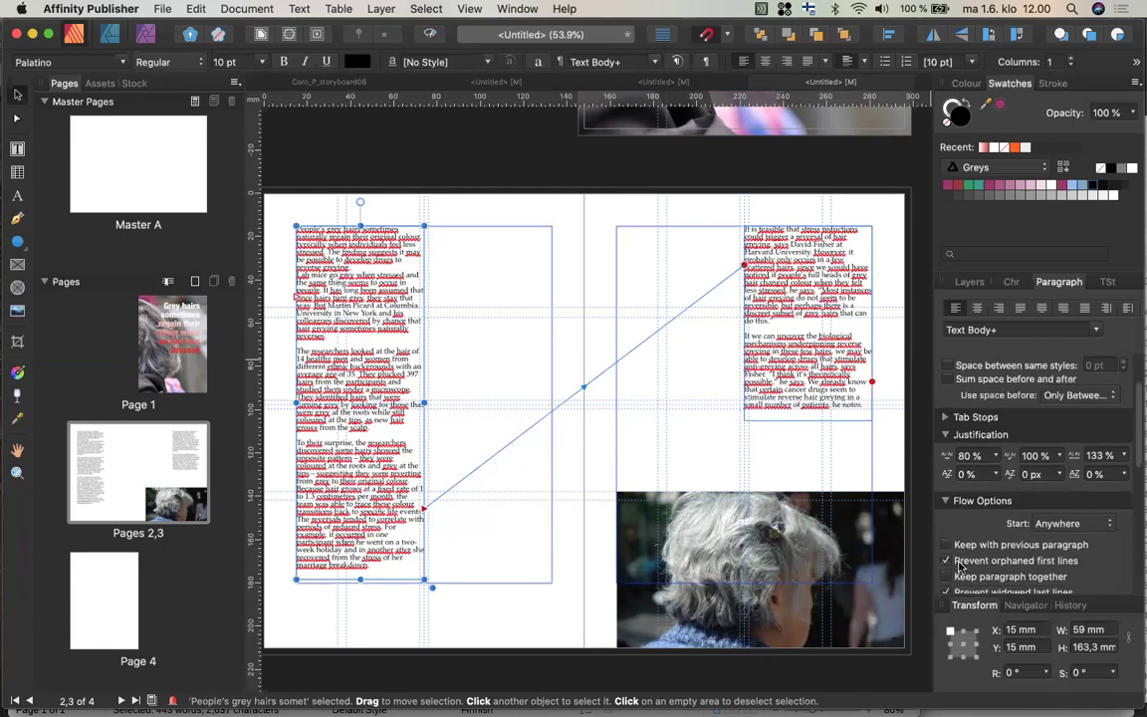
pyautogui.scroll(-1, 960, 565)
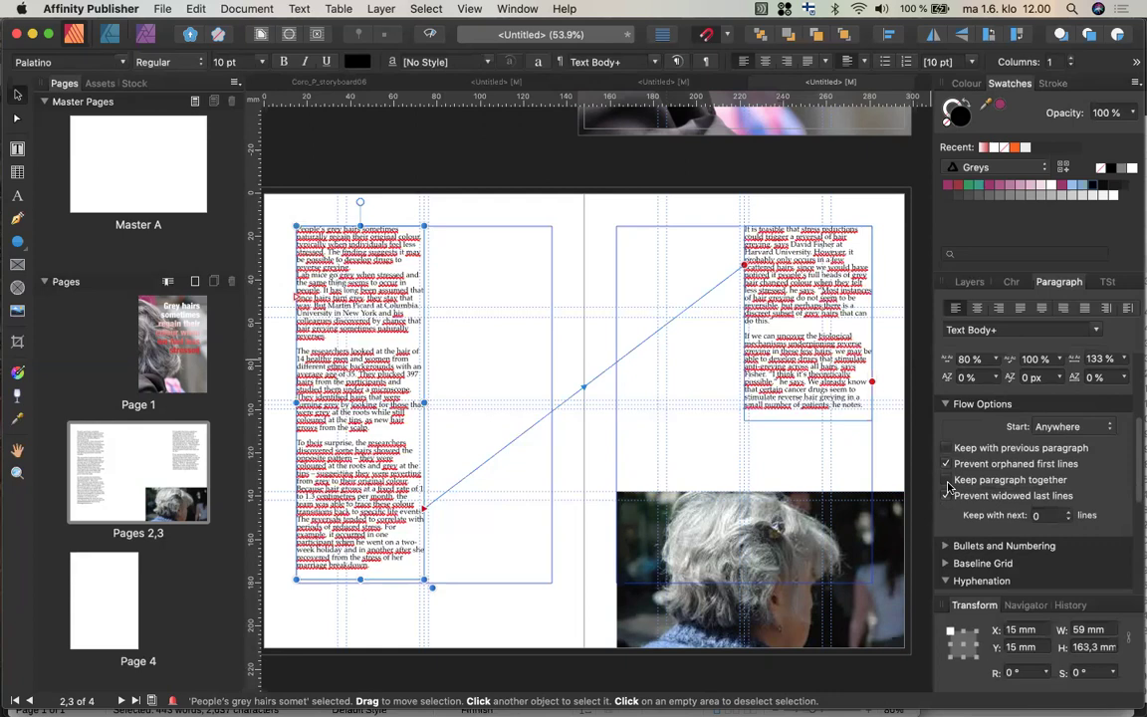
pyautogui.click(947, 494)
pyautogui.scroll(2, 534, 309)
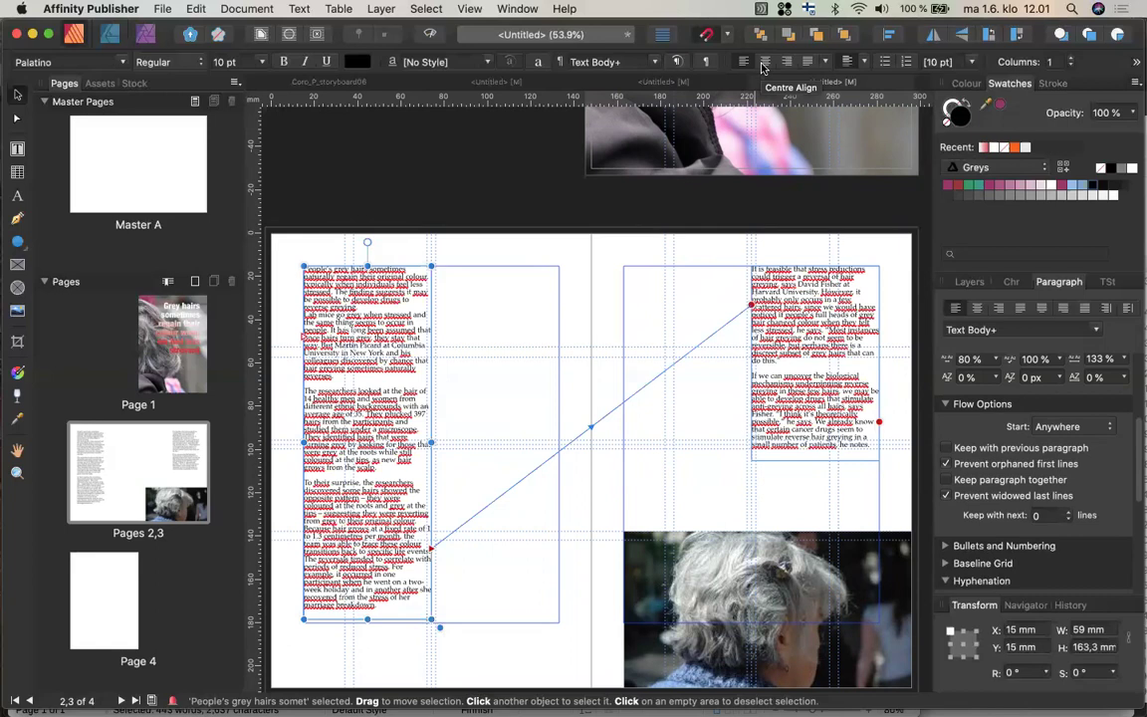
pyautogui.click(762, 63)
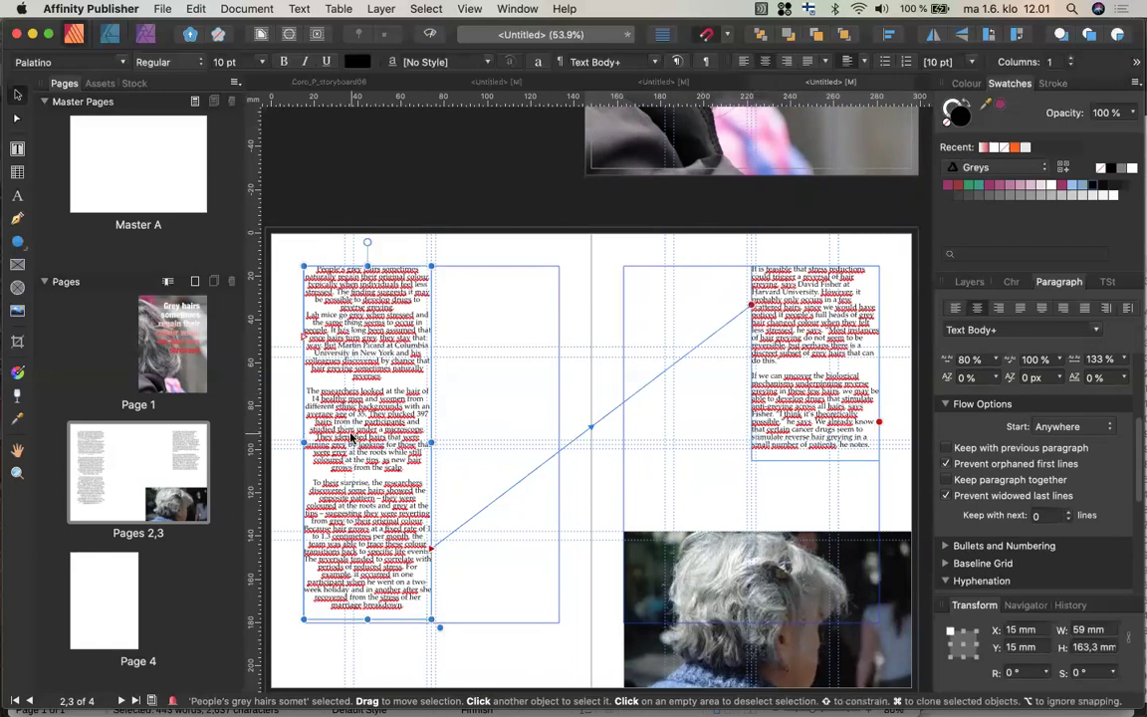
pyautogui.moveTo(350, 438); pyautogui.dragTo(419, 440)
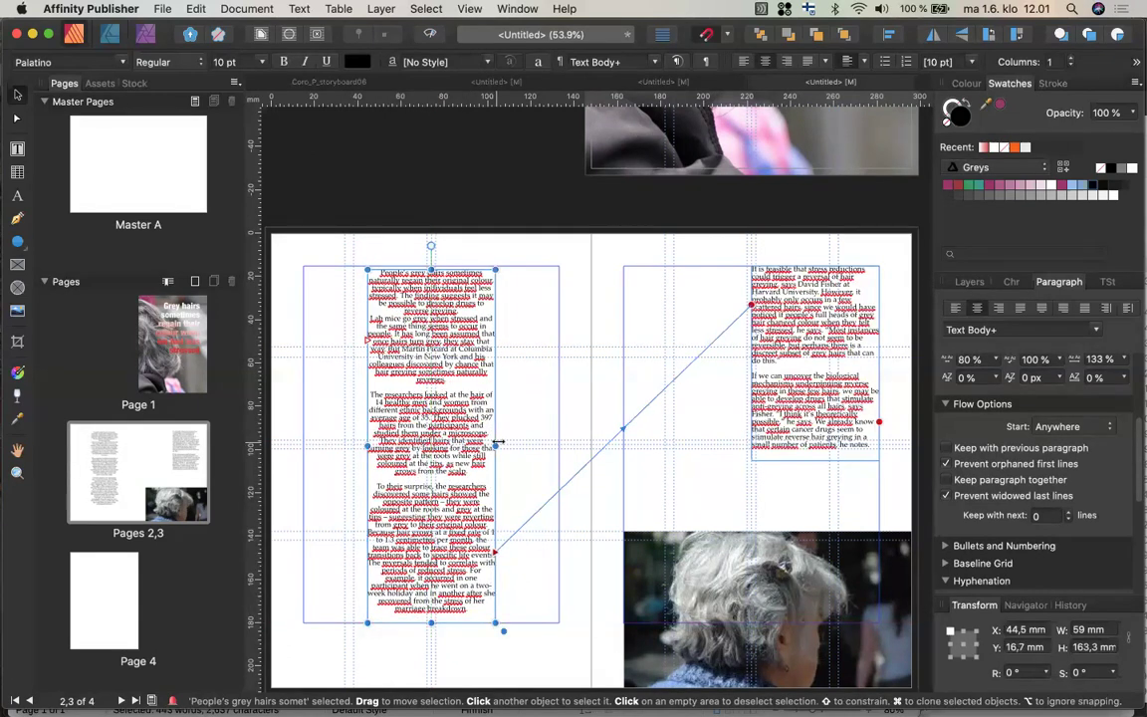
pyautogui.moveTo(495, 446); pyautogui.dragTo(562, 447)
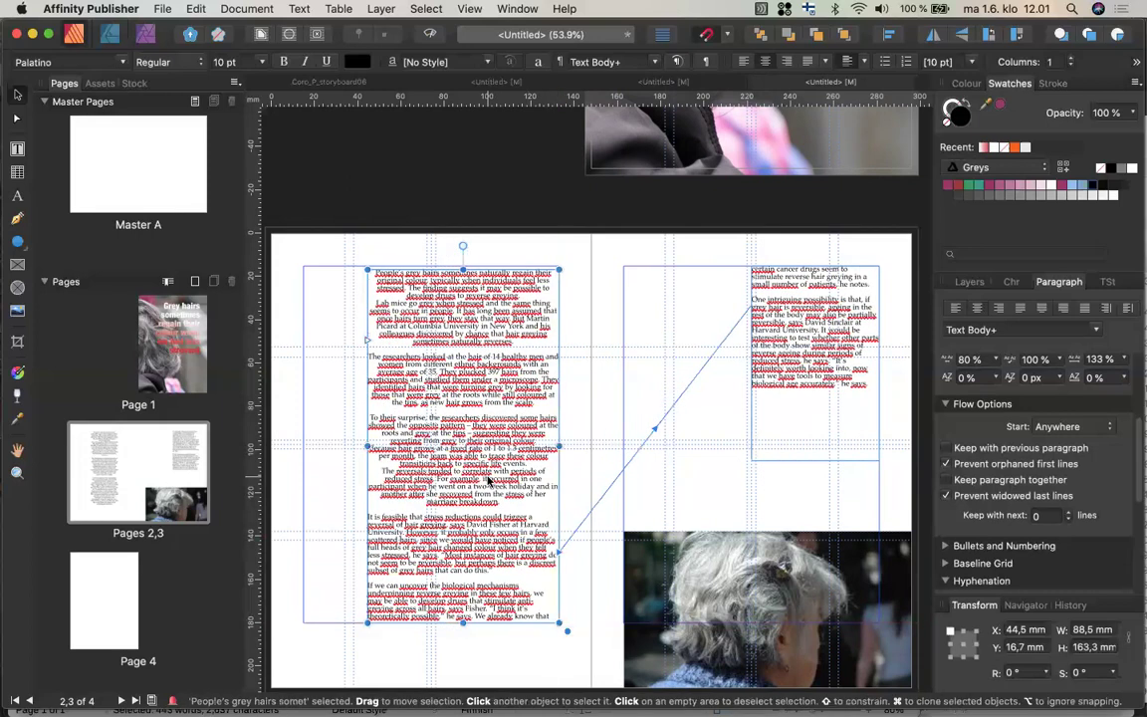
pyautogui.moveTo(468, 476); pyautogui.dragTo(445, 476)
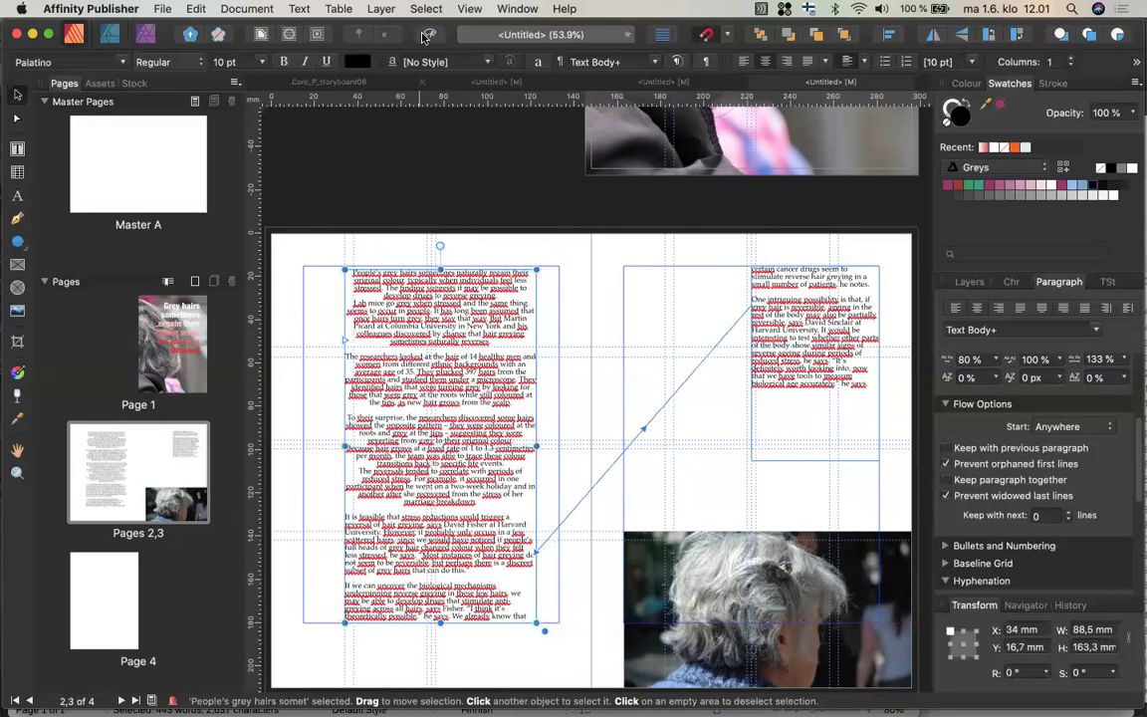
pyautogui.click(426, 36)
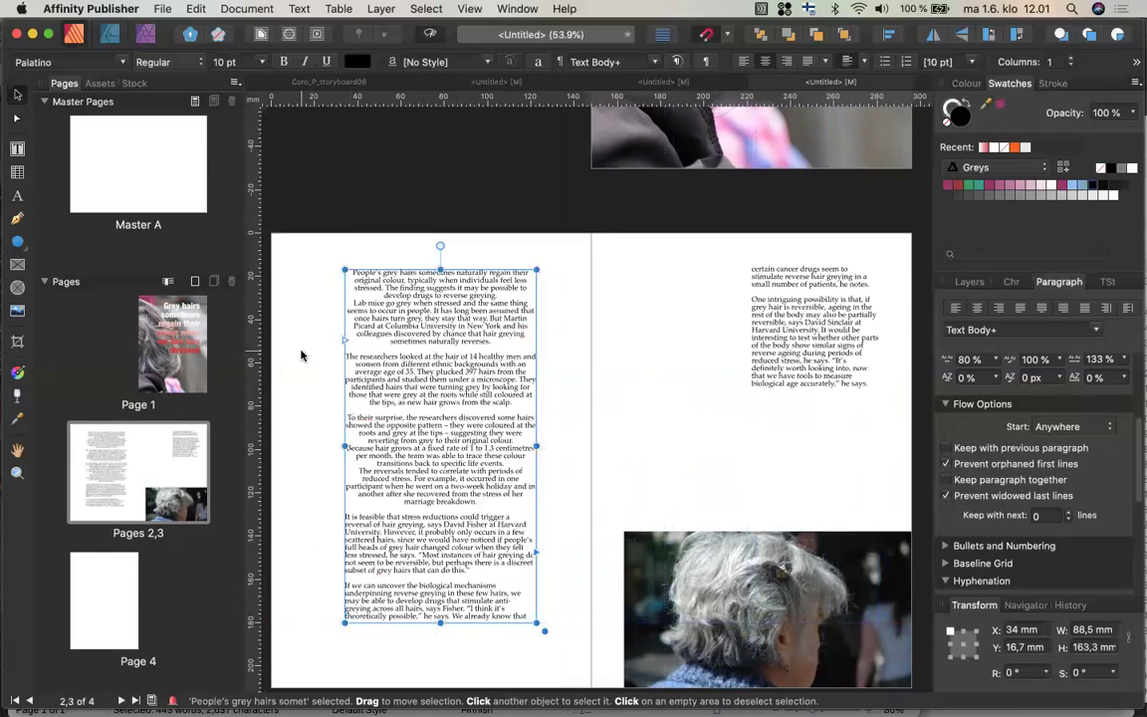
pyautogui.click(301, 356)
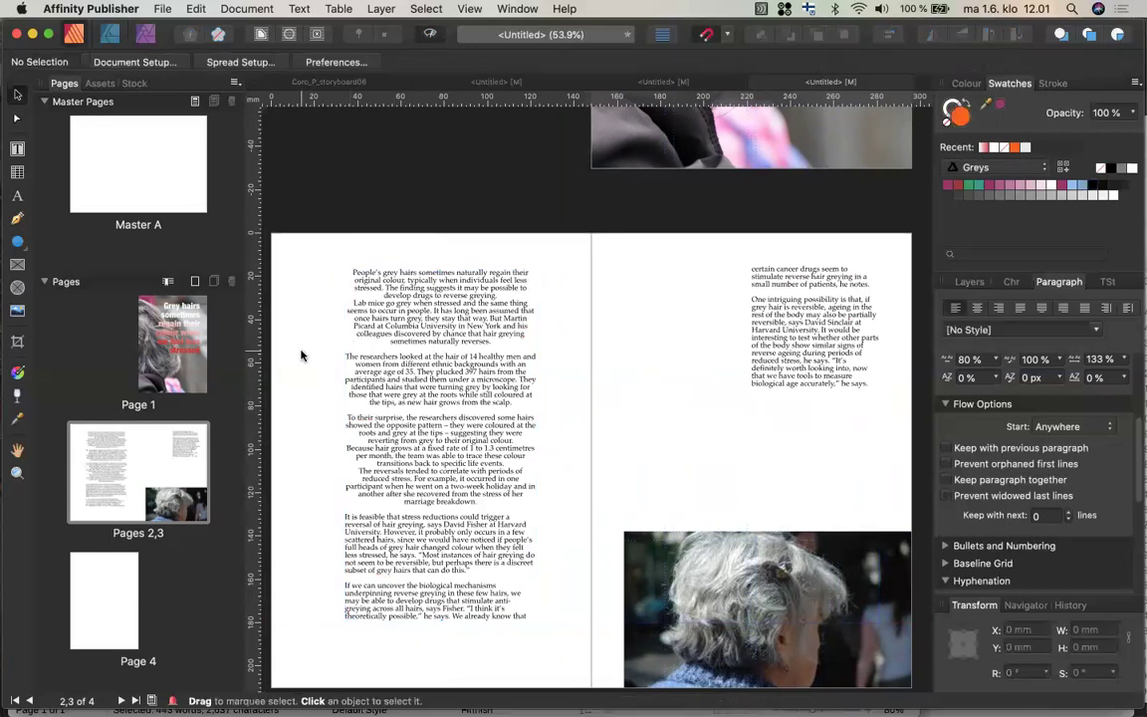
pyautogui.click(419, 407)
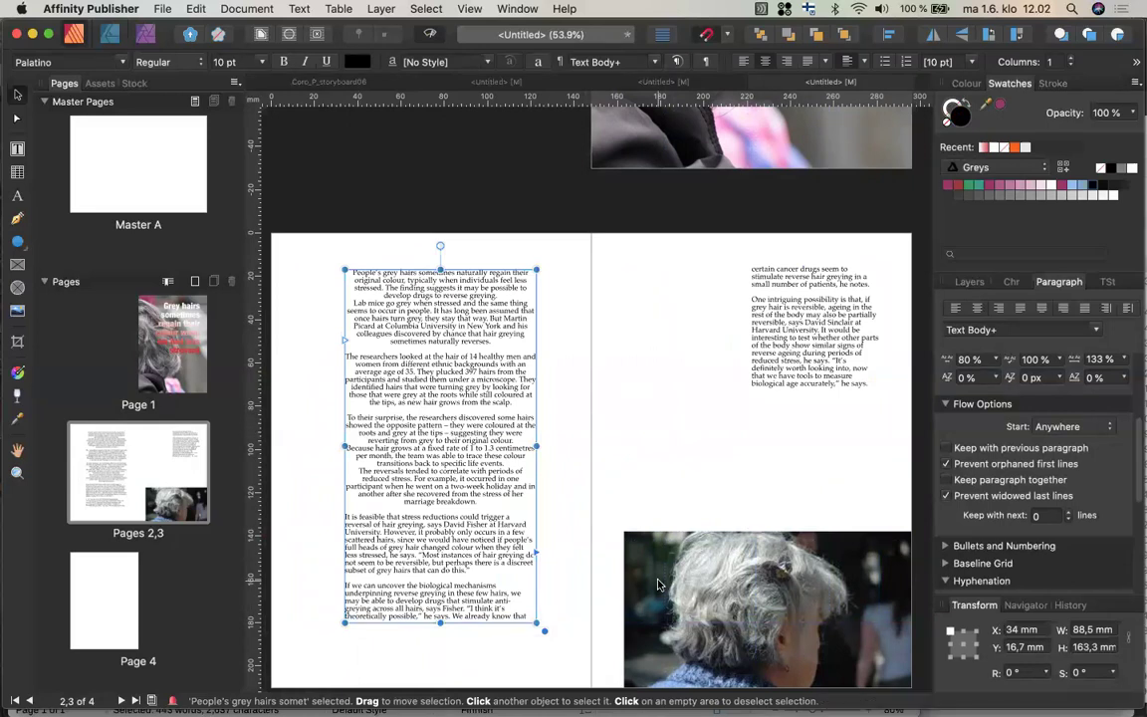
# Drag the right-page text frame down onto the photo
pyautogui.click(803, 339)
pyautogui.moveTo(804, 339); pyautogui.dragTo(682, 578)
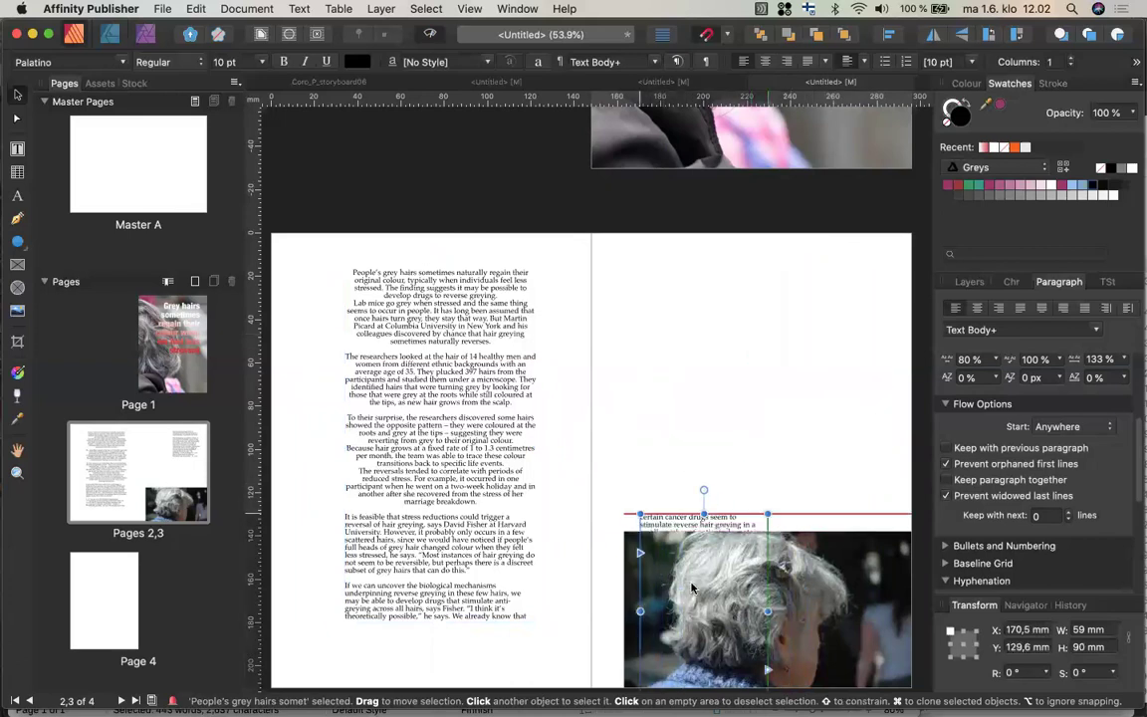
pyautogui.scroll(-5, 697, 388)
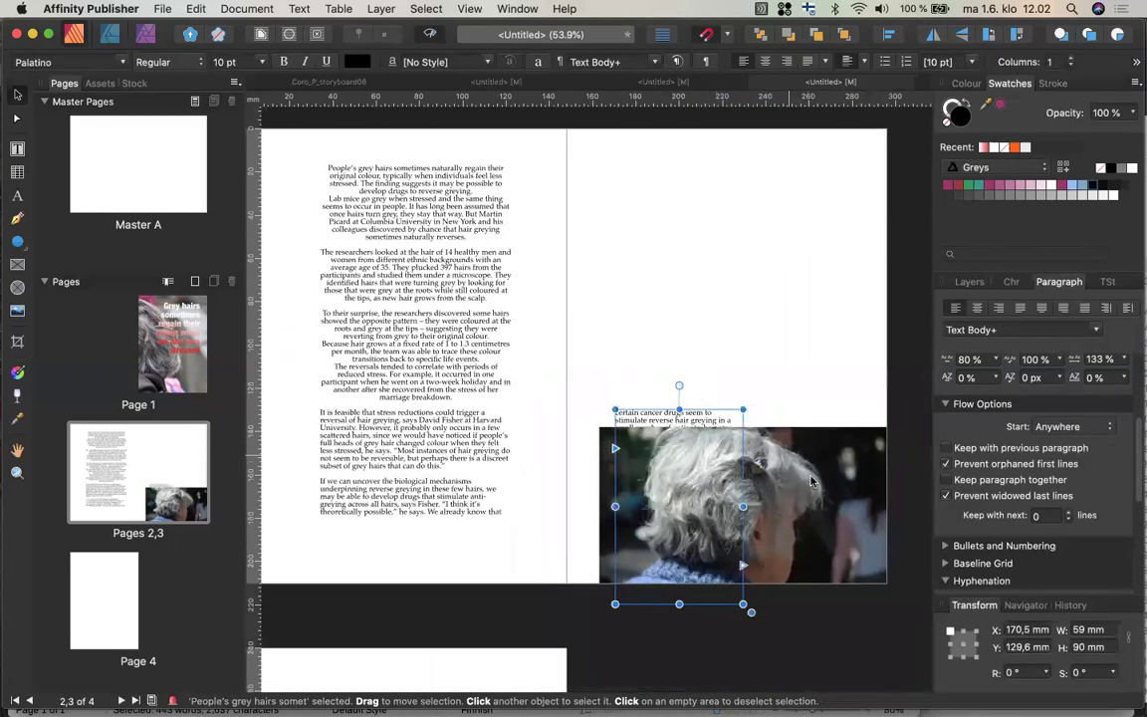
# Send the grey-hair photo to the back so the text overlaps it
pyautogui.click(847, 463)
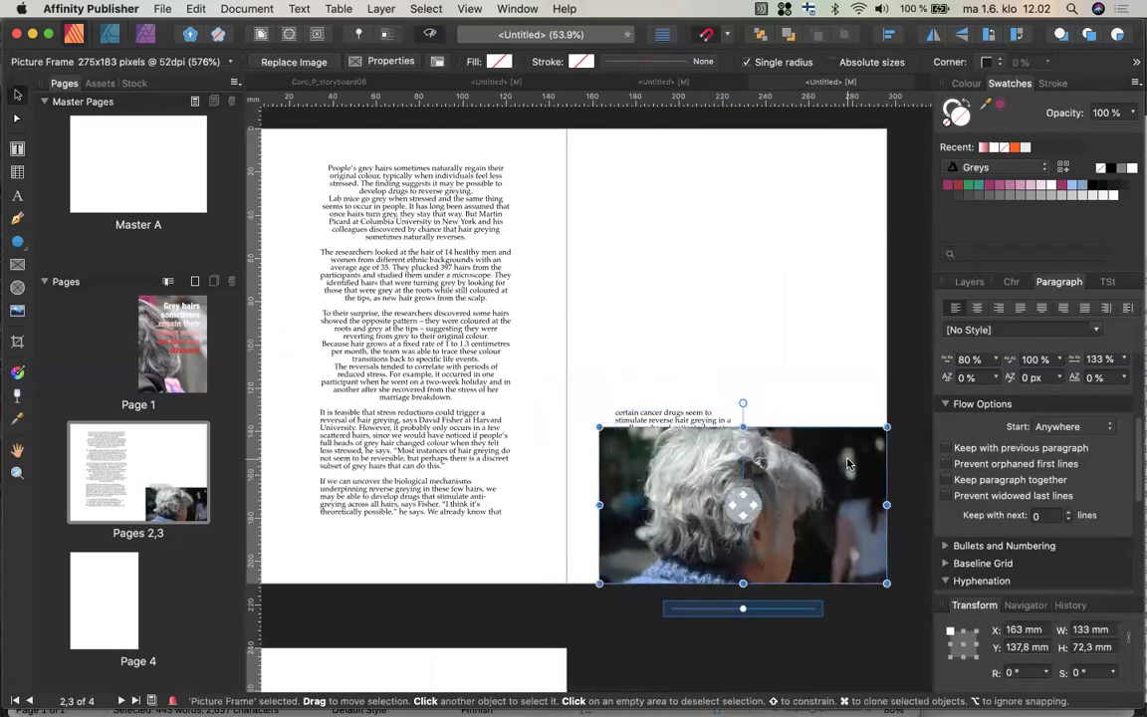
pyautogui.rightClick(847, 463)
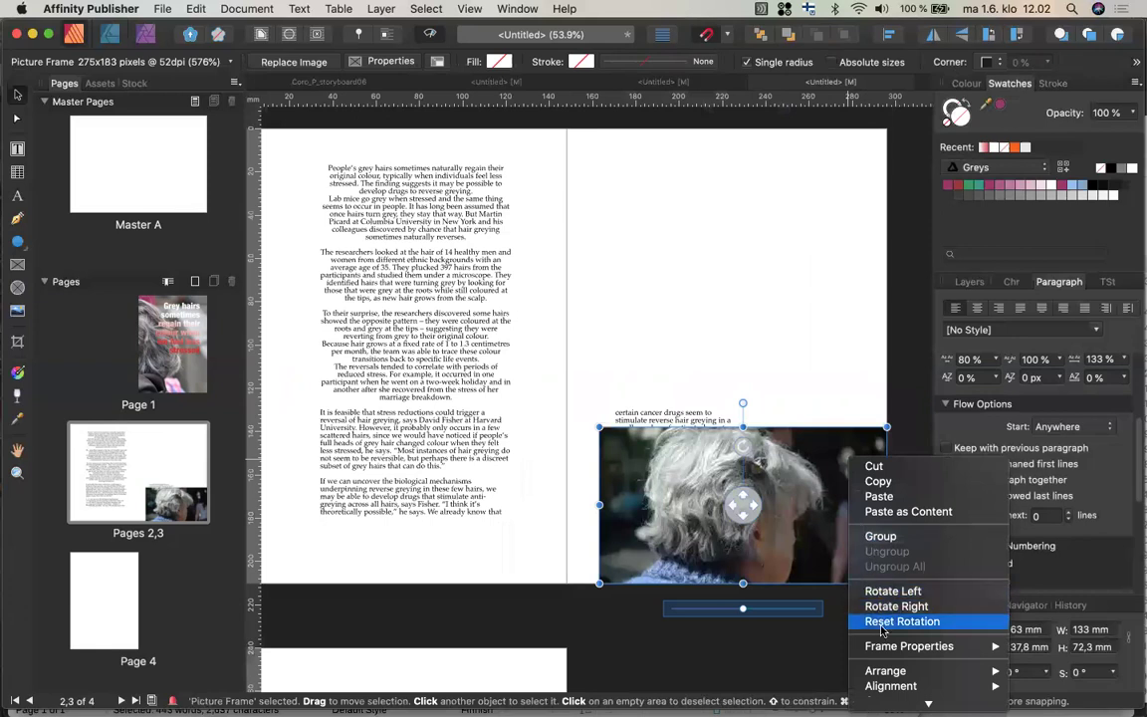
pyautogui.moveTo(882, 670)
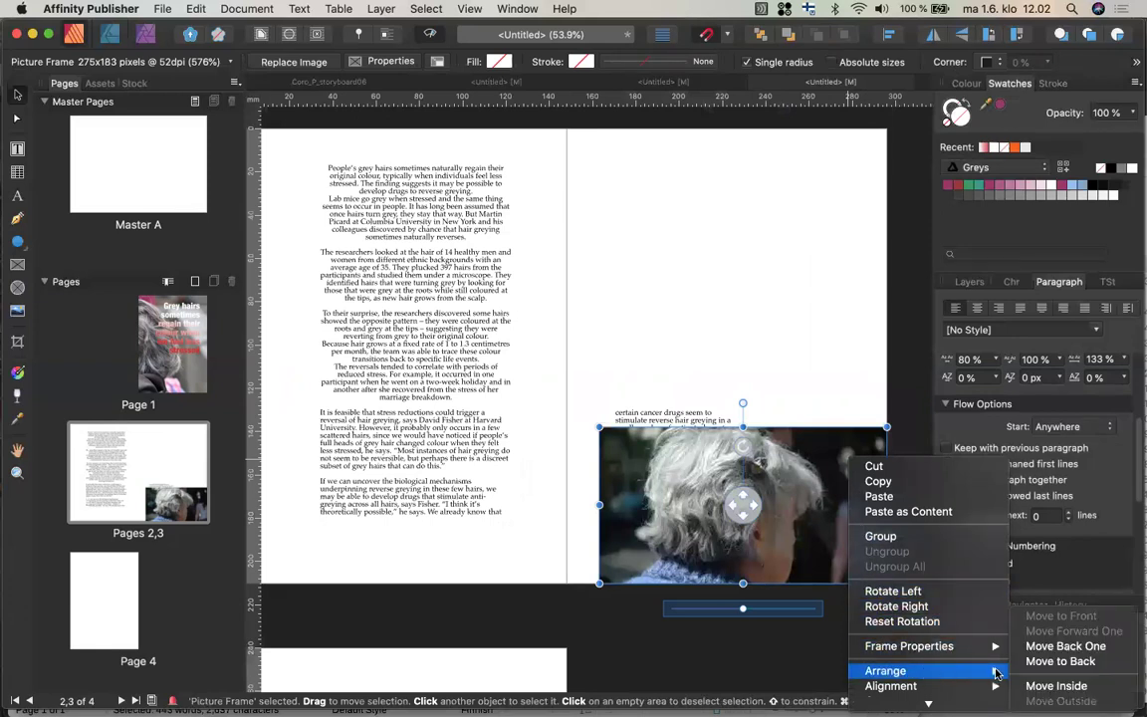
pyautogui.scroll(-3, 996, 674)
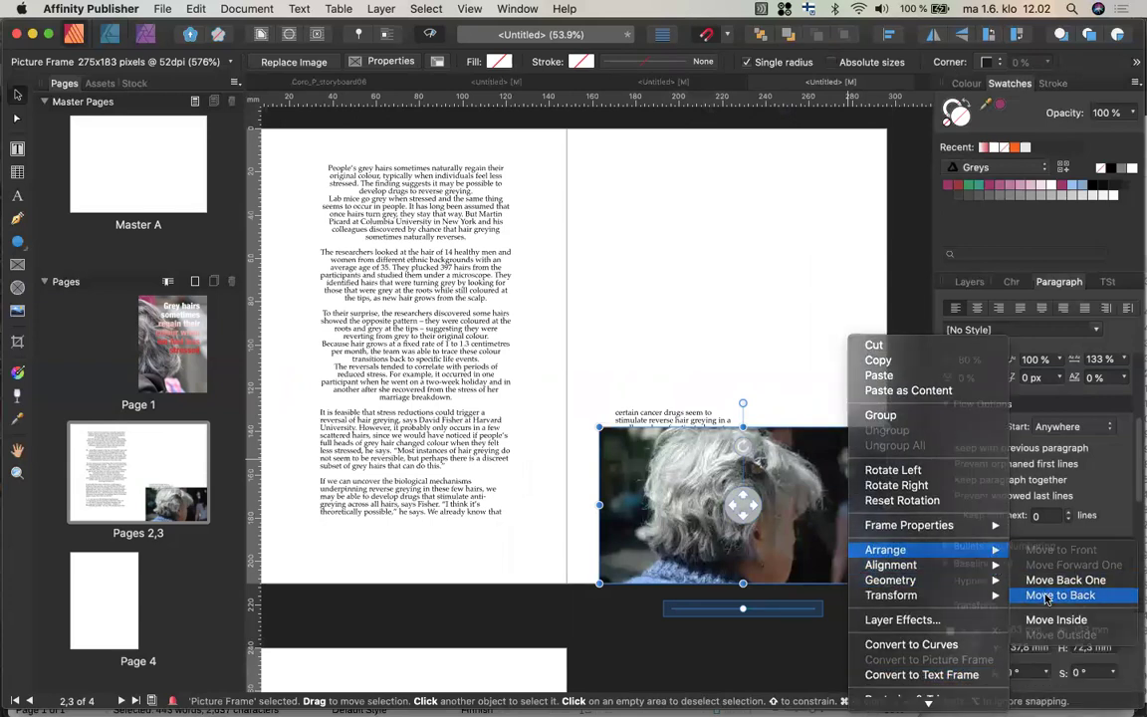
pyautogui.click(1055, 595)
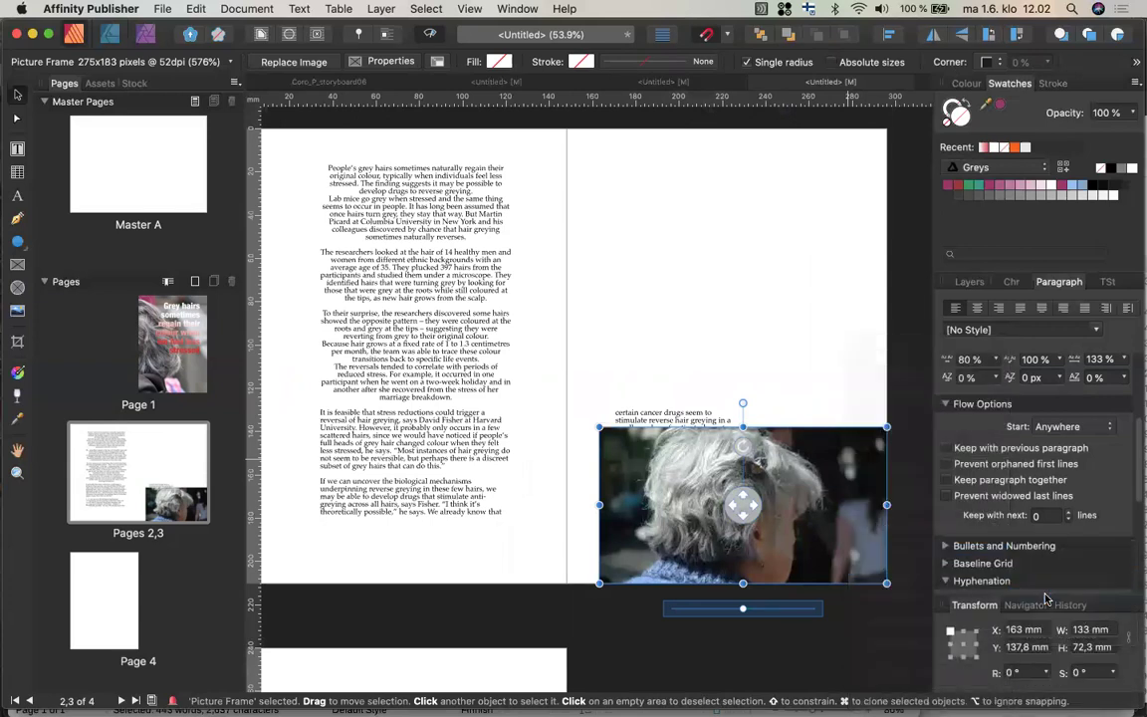
pyautogui.click(694, 416)
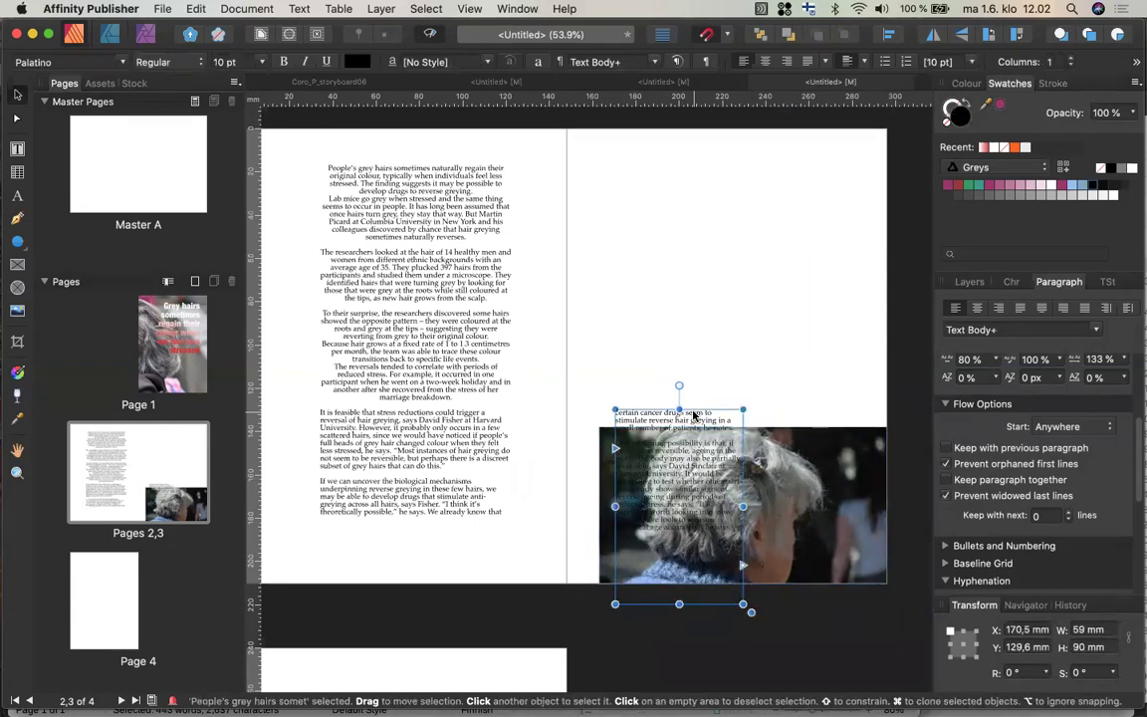
# Move the right-page text above the photo as a narrow column, shifting the body text up-left
pyautogui.moveTo(694, 415); pyautogui.dragTo(724, 254)
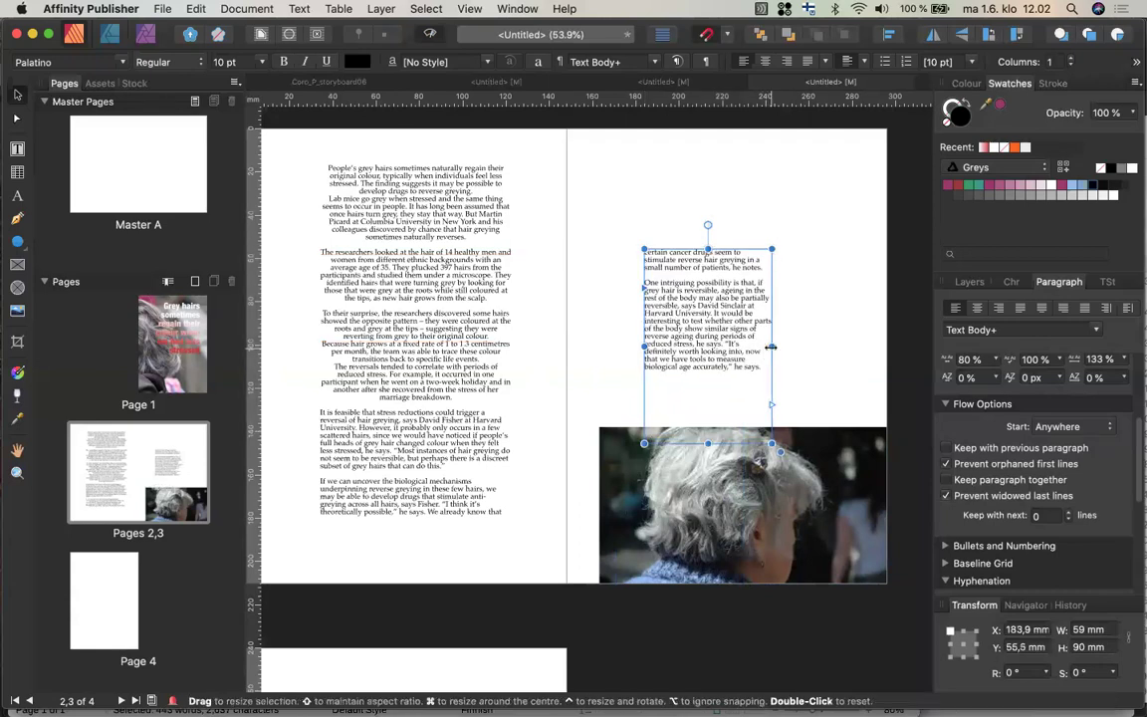
pyautogui.moveTo(772, 348); pyautogui.dragTo(605, 242)
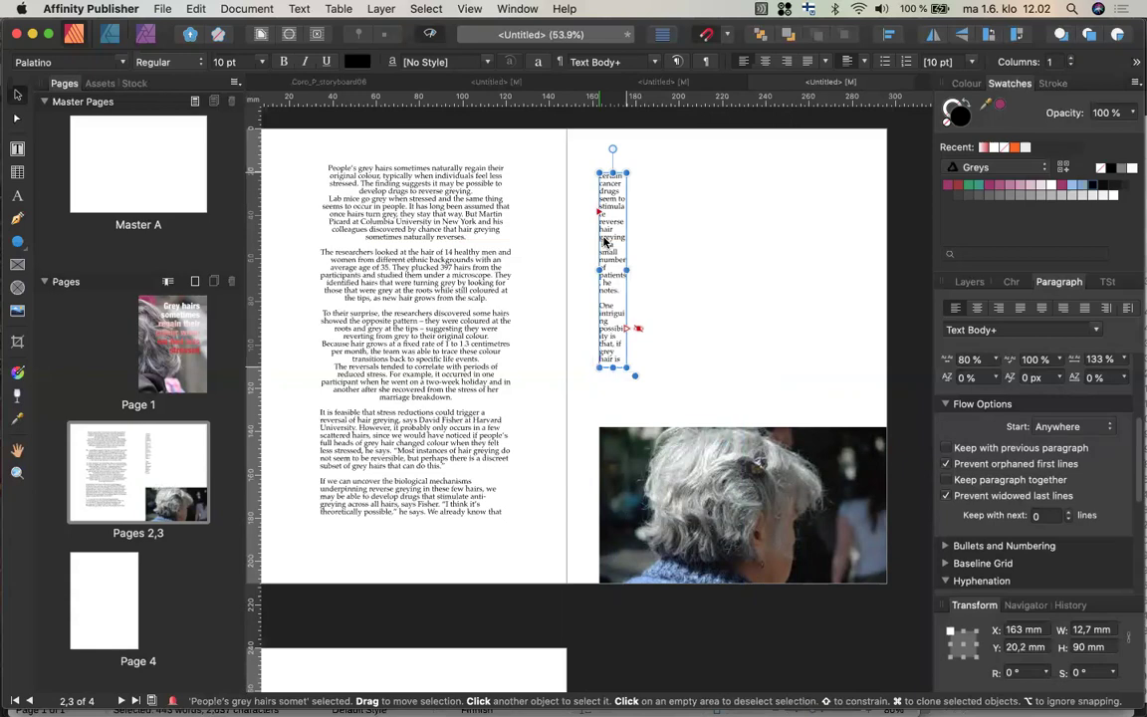
pyautogui.click(445, 296)
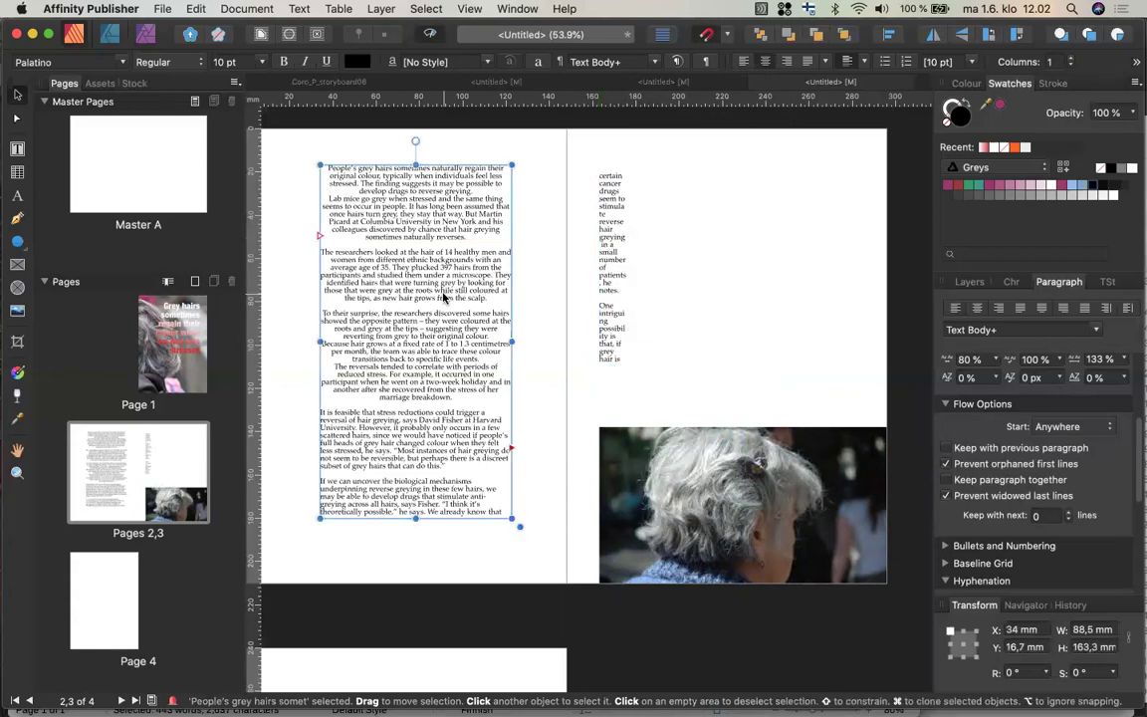
pyautogui.moveTo(445, 297); pyautogui.dragTo(412, 284)
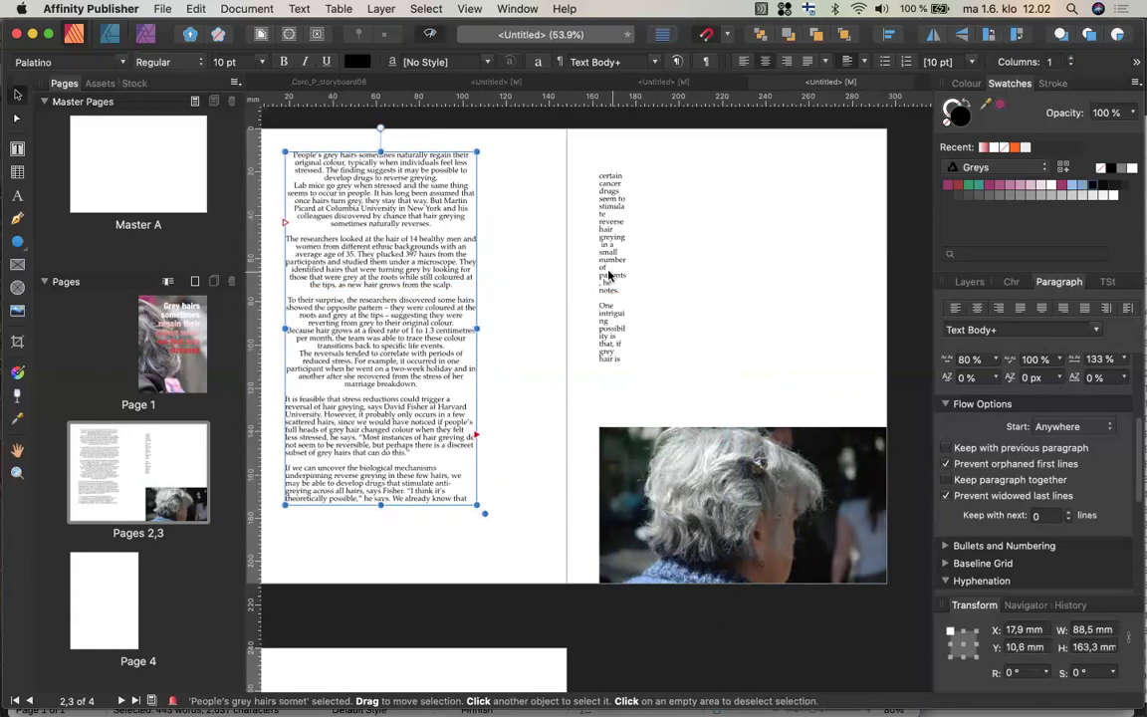
pyautogui.moveTo(607, 276); pyautogui.dragTo(498, 349)
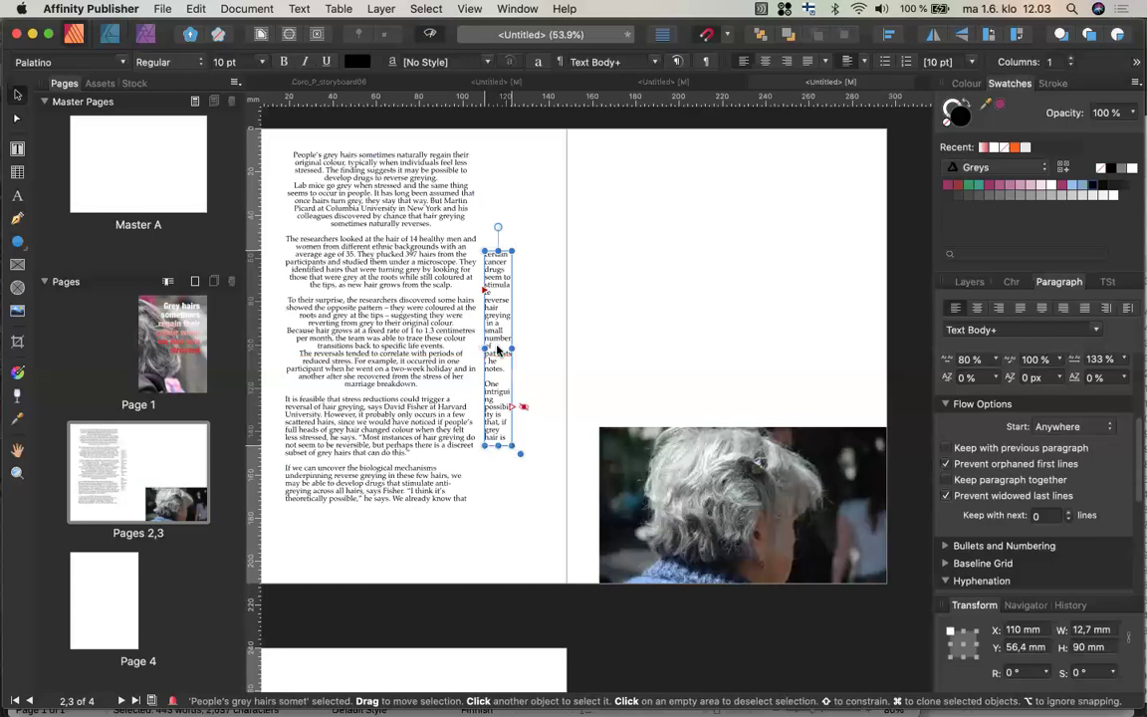
# Move the photo up near the top of the right page, to Y 52.7 mm
pyautogui.click(647, 458)
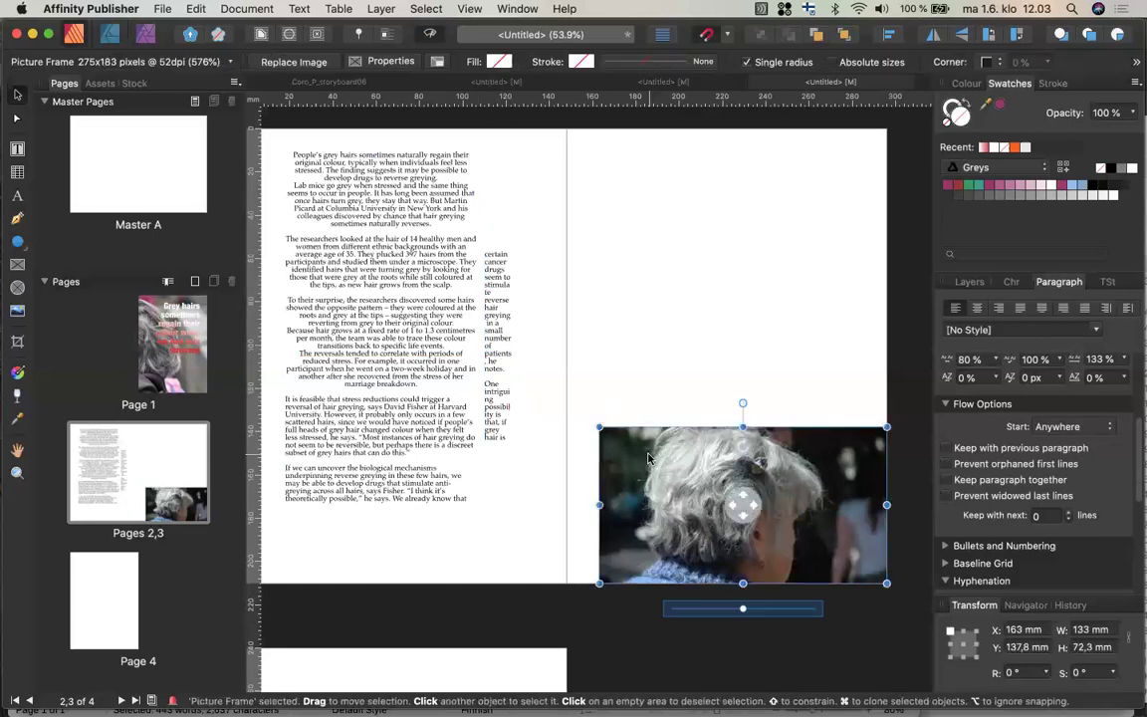
pyautogui.moveTo(647, 453); pyautogui.dragTo(634, 272)
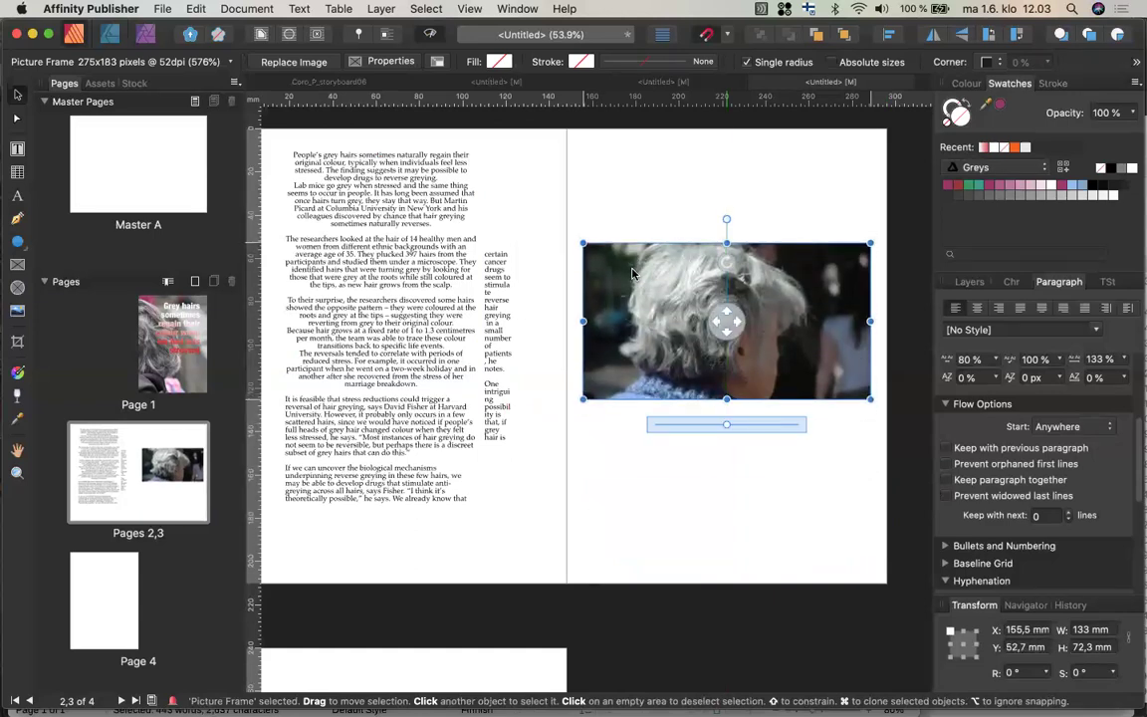
pyautogui.click(498, 323)
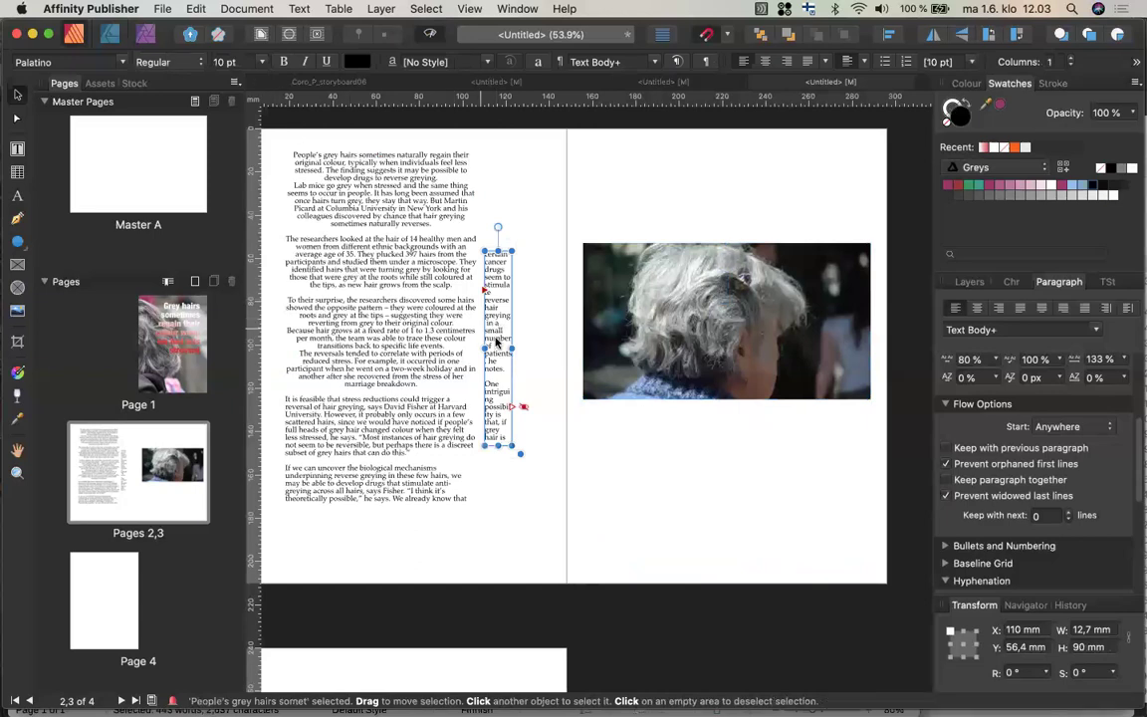
# Widen the narrow column slightly and set the main body text to 12 pt
pyautogui.moveTo(510, 346); pyautogui.dragTo(519, 346)
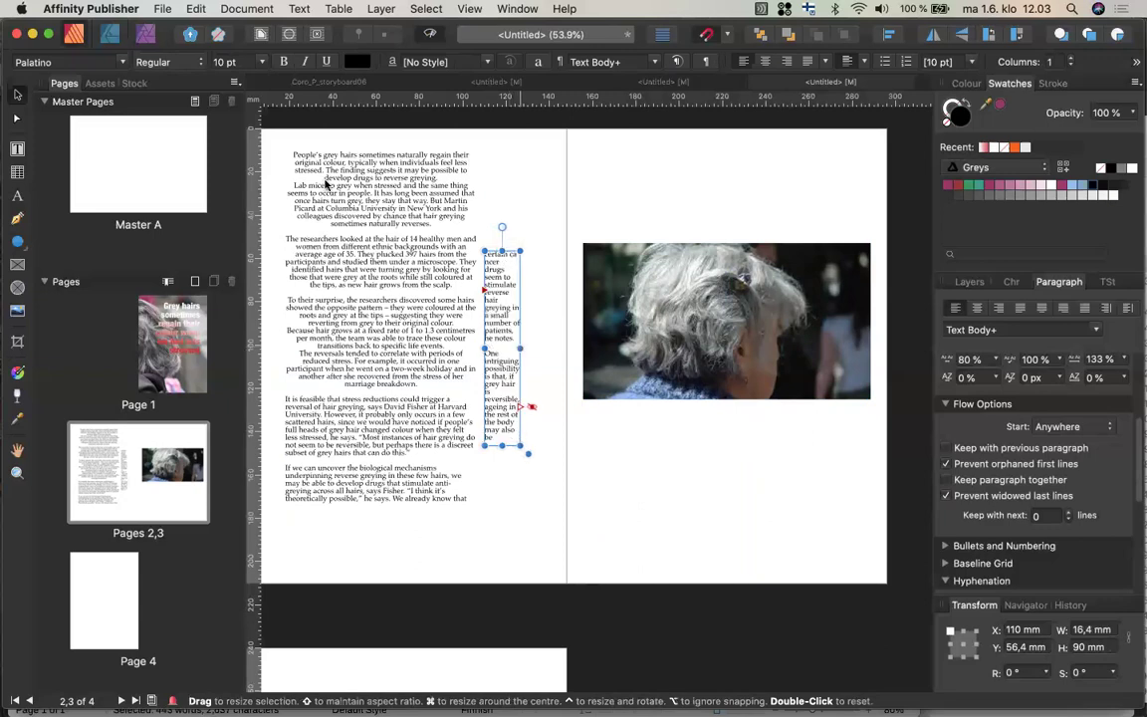
pyautogui.click(304, 231)
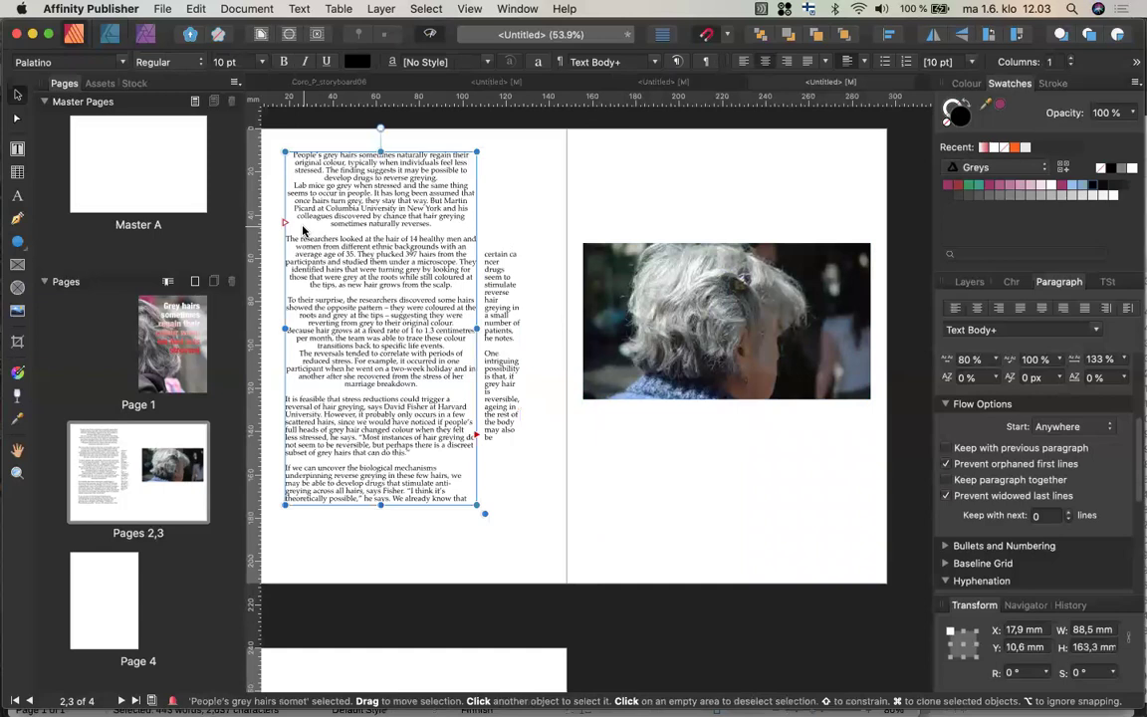
pyautogui.click(258, 64)
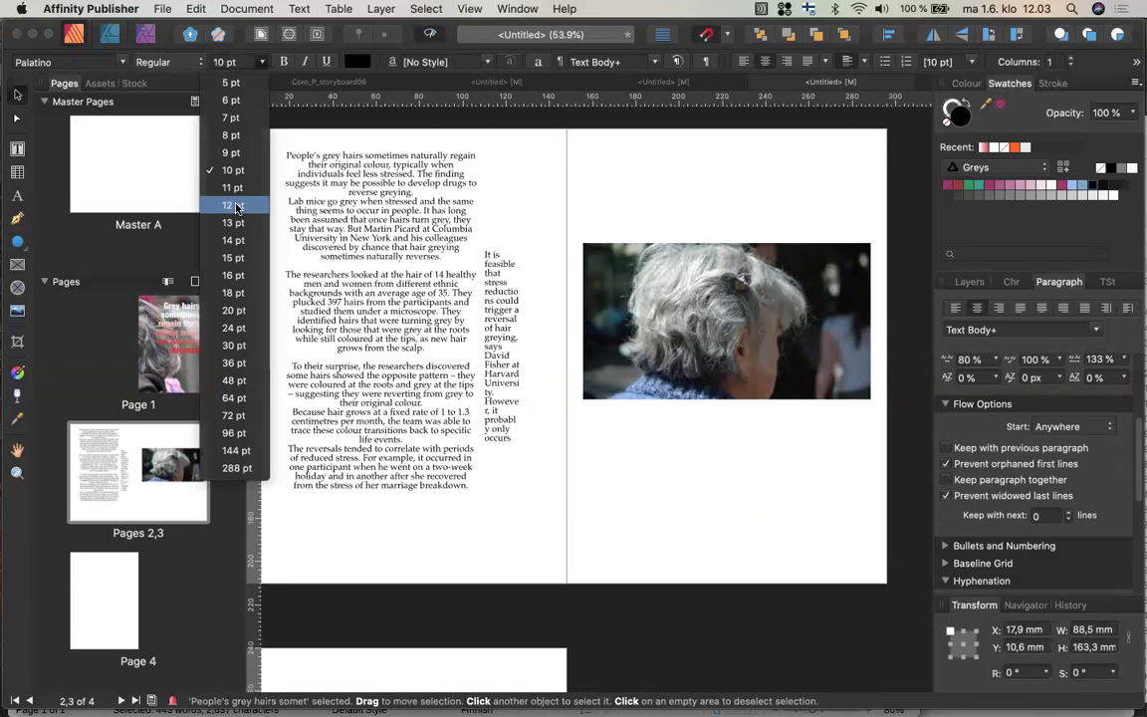
pyautogui.click(234, 206)
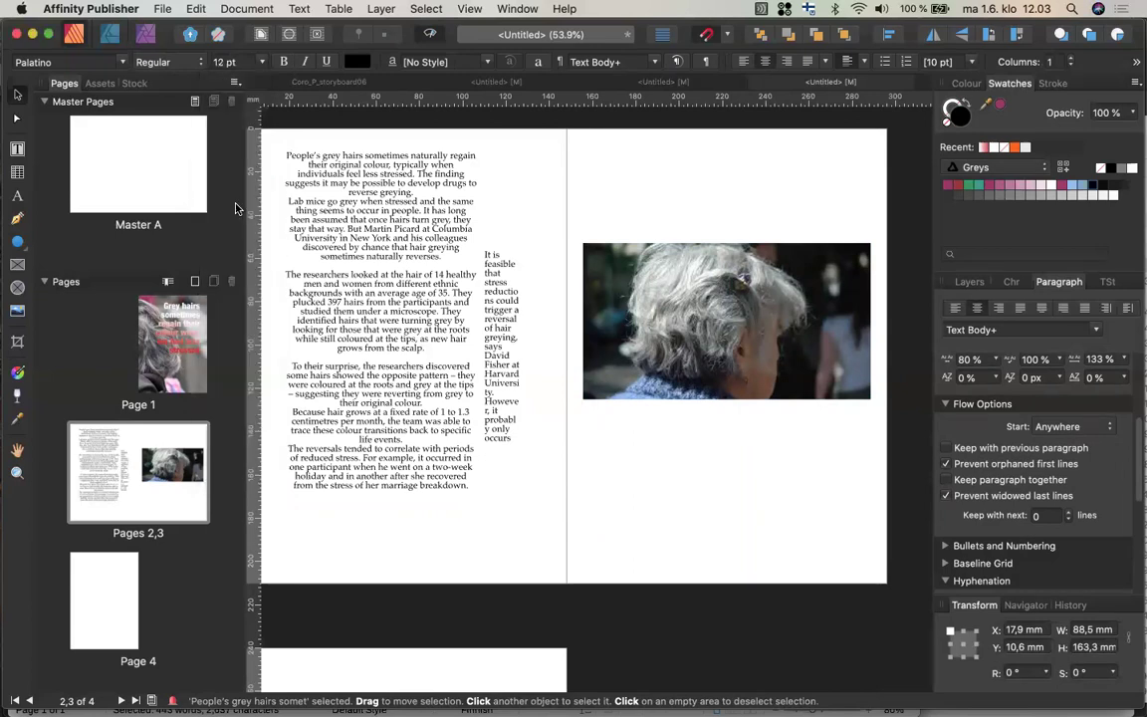
# Set all of the narrow side column's text to 10 pt, widening the column a little
pyautogui.click(490, 269)
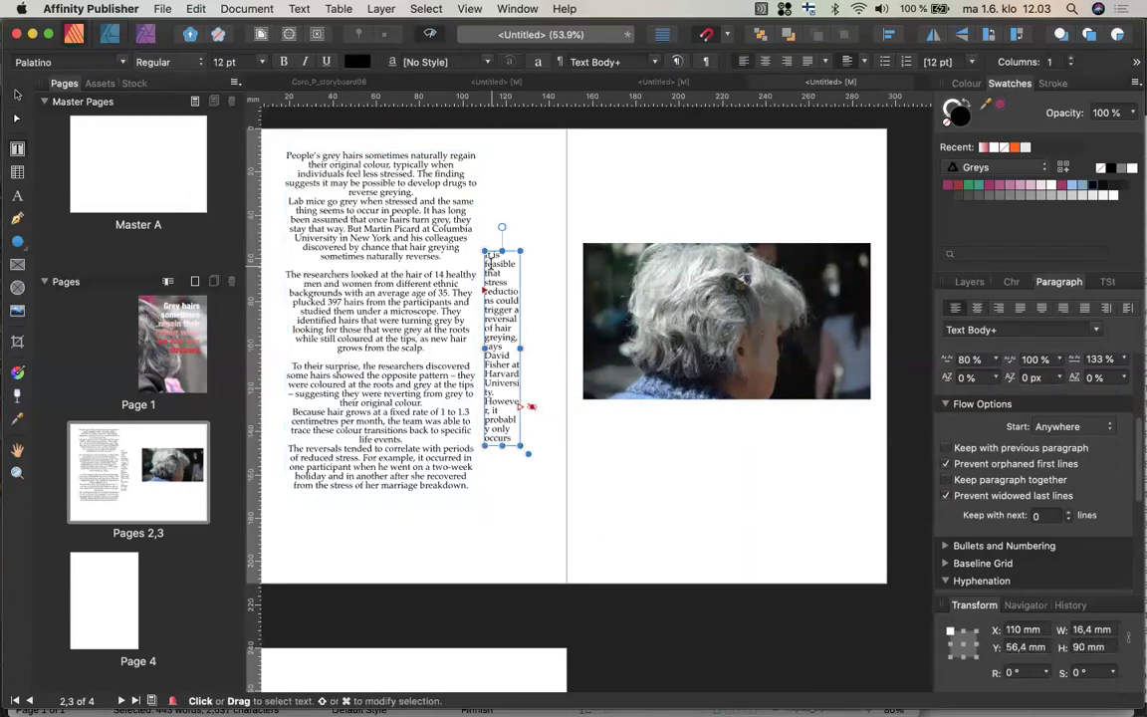
pyautogui.moveTo(486, 257); pyautogui.dragTo(513, 447)
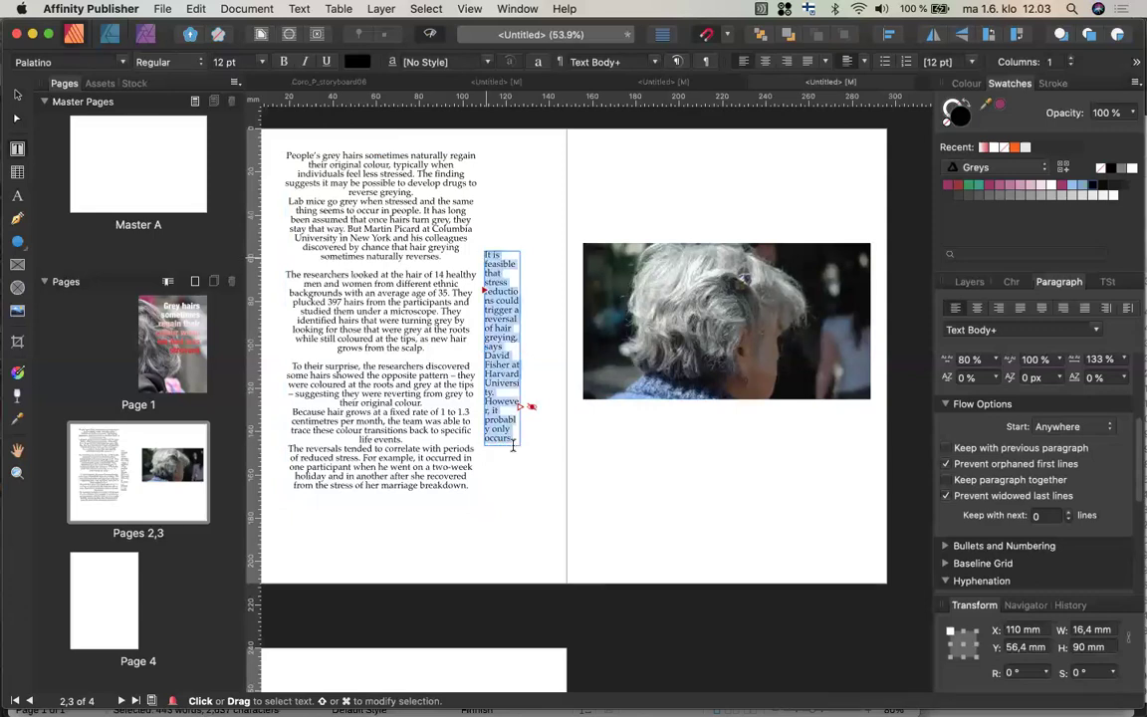
pyautogui.click(263, 62)
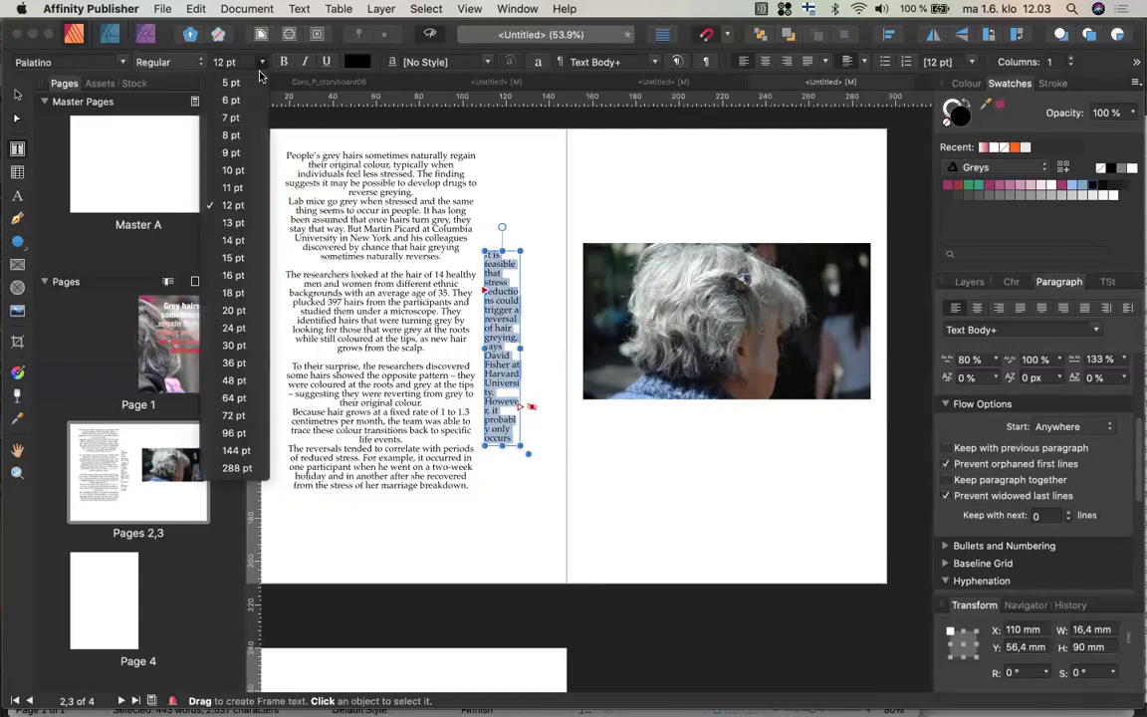
pyautogui.click(237, 171)
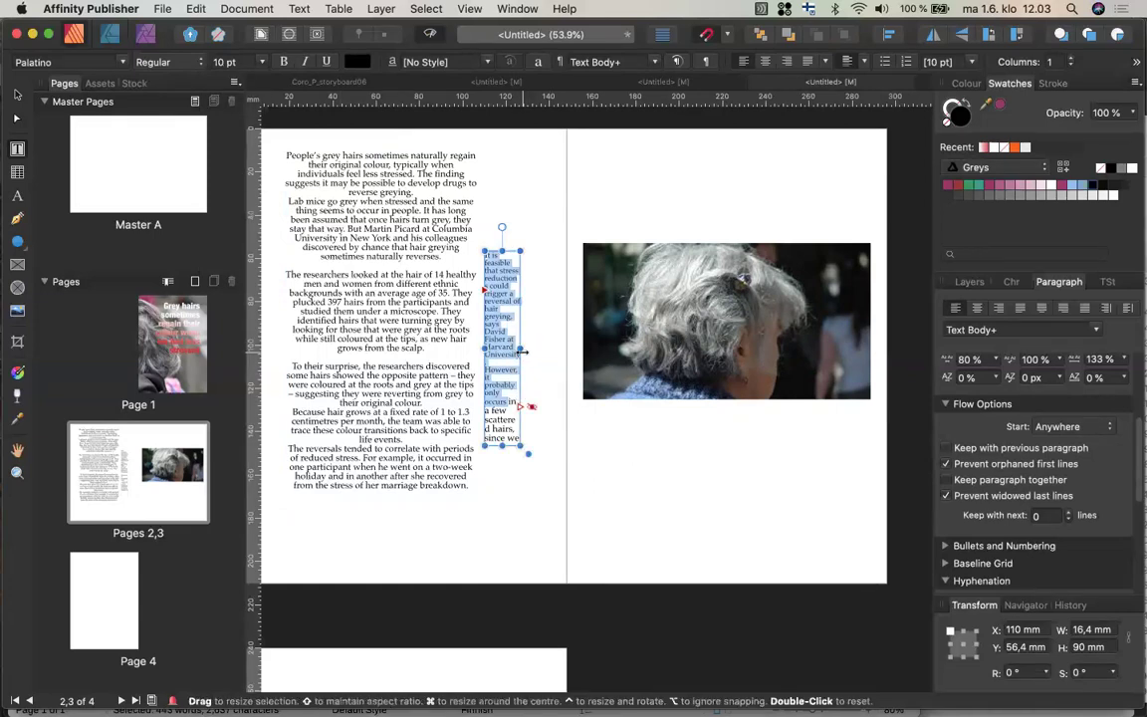
pyautogui.moveTo(524, 352); pyautogui.dragTo(539, 351)
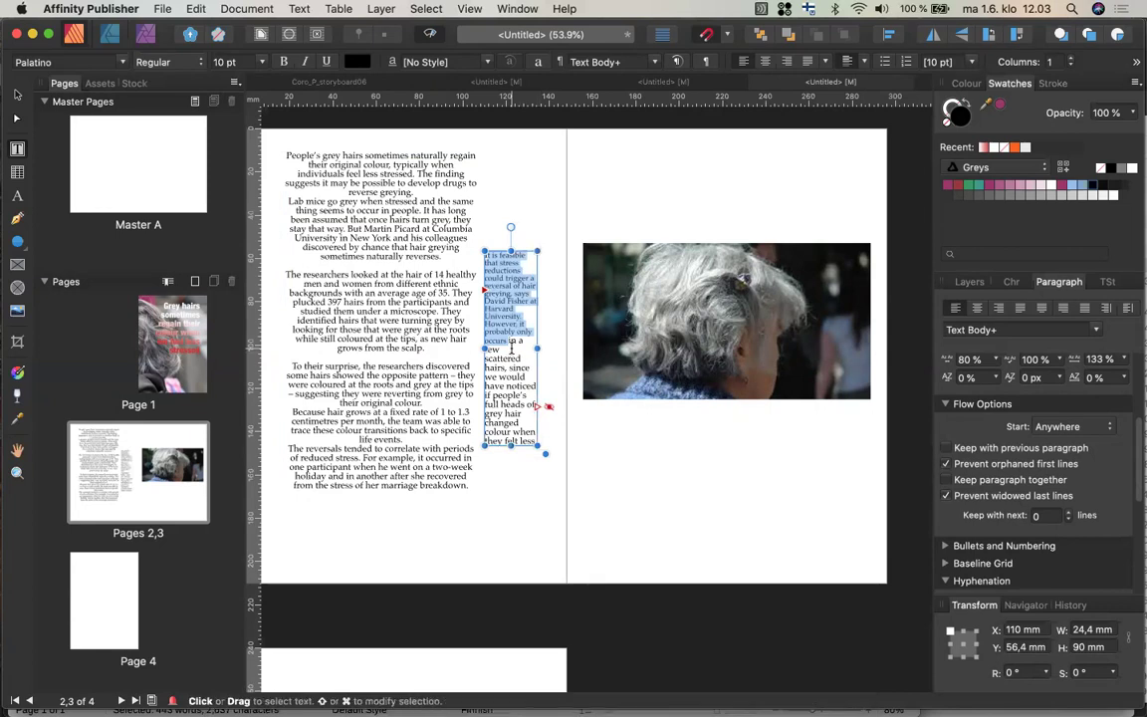
pyautogui.click(511, 344)
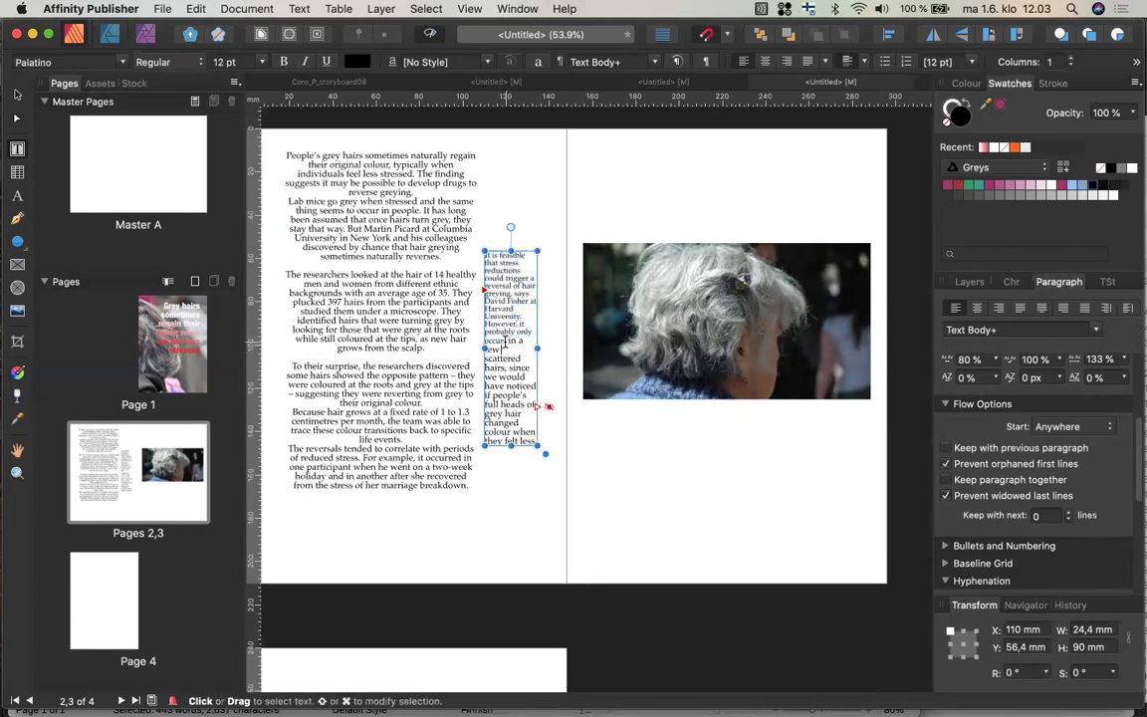
pyautogui.moveTo(511, 345); pyautogui.dragTo(538, 443)
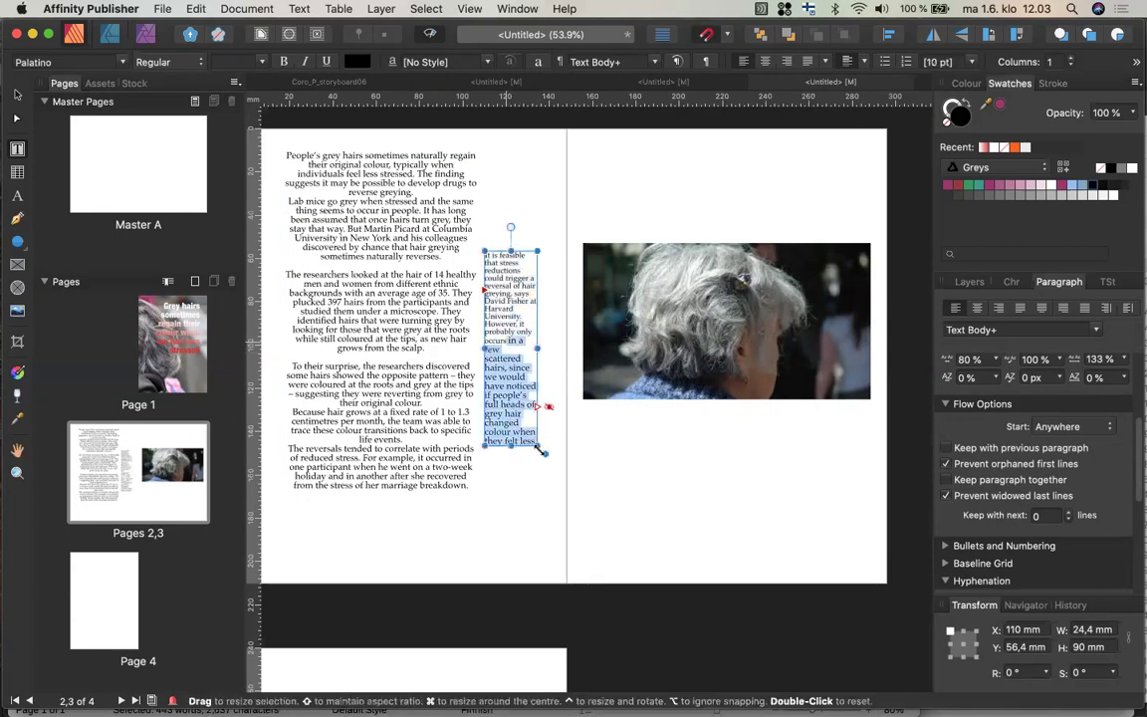
pyautogui.click(262, 66)
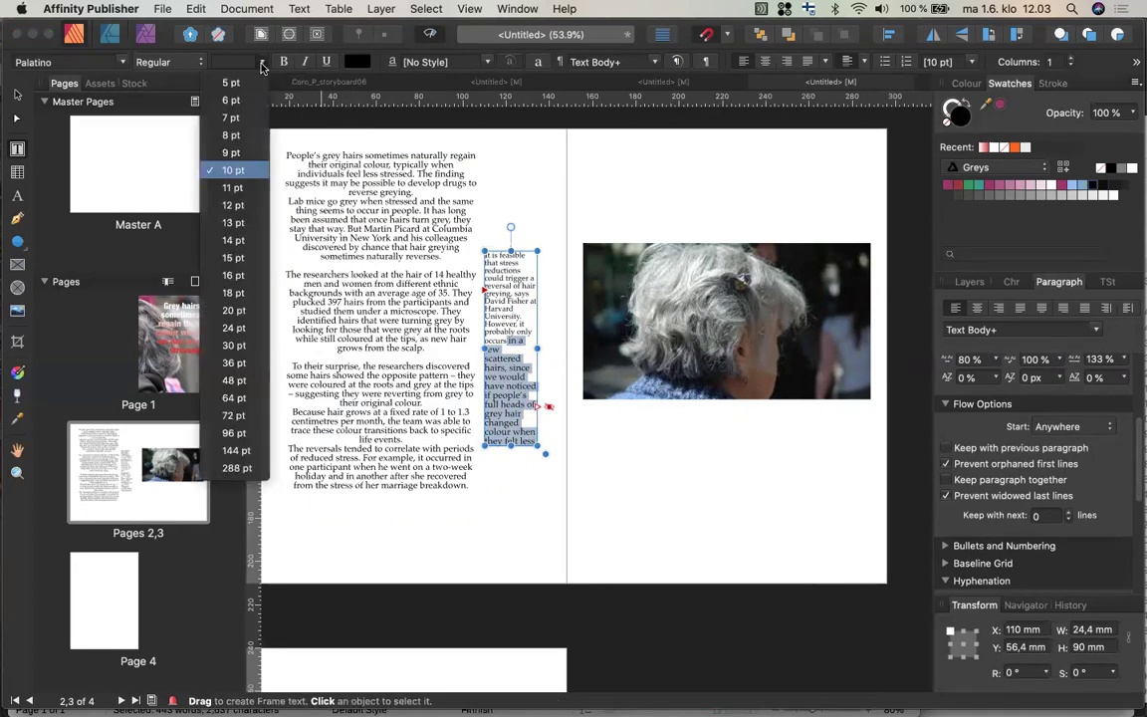
pyautogui.click(235, 169)
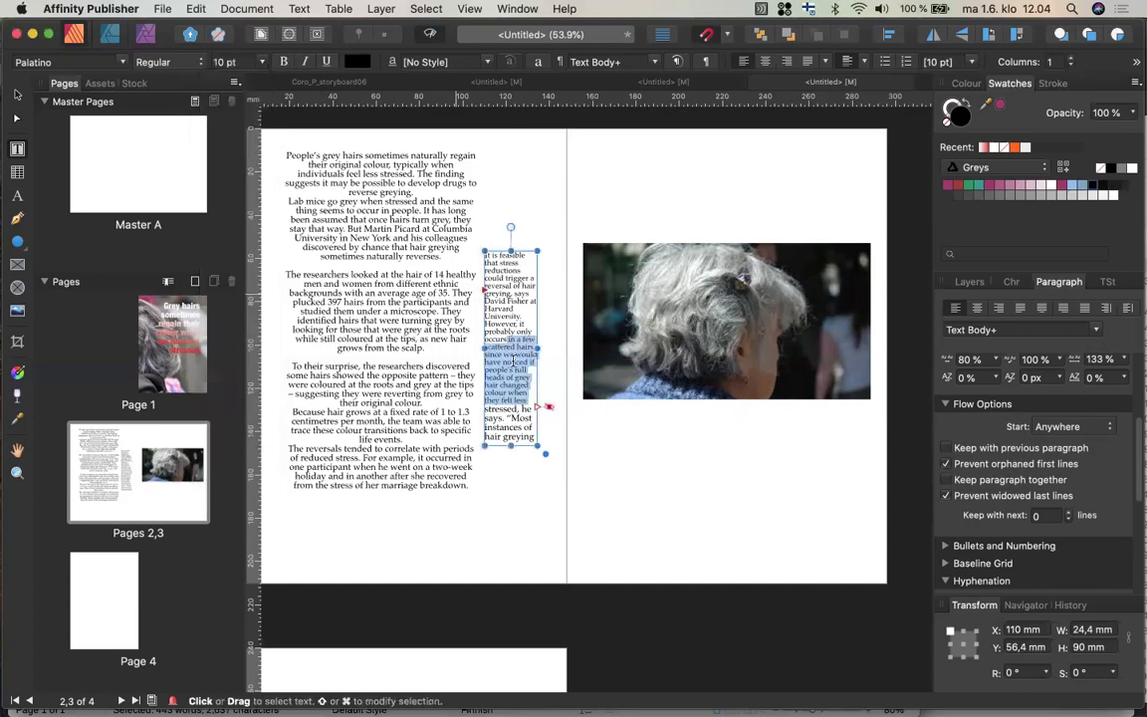
pyautogui.click(429, 346)
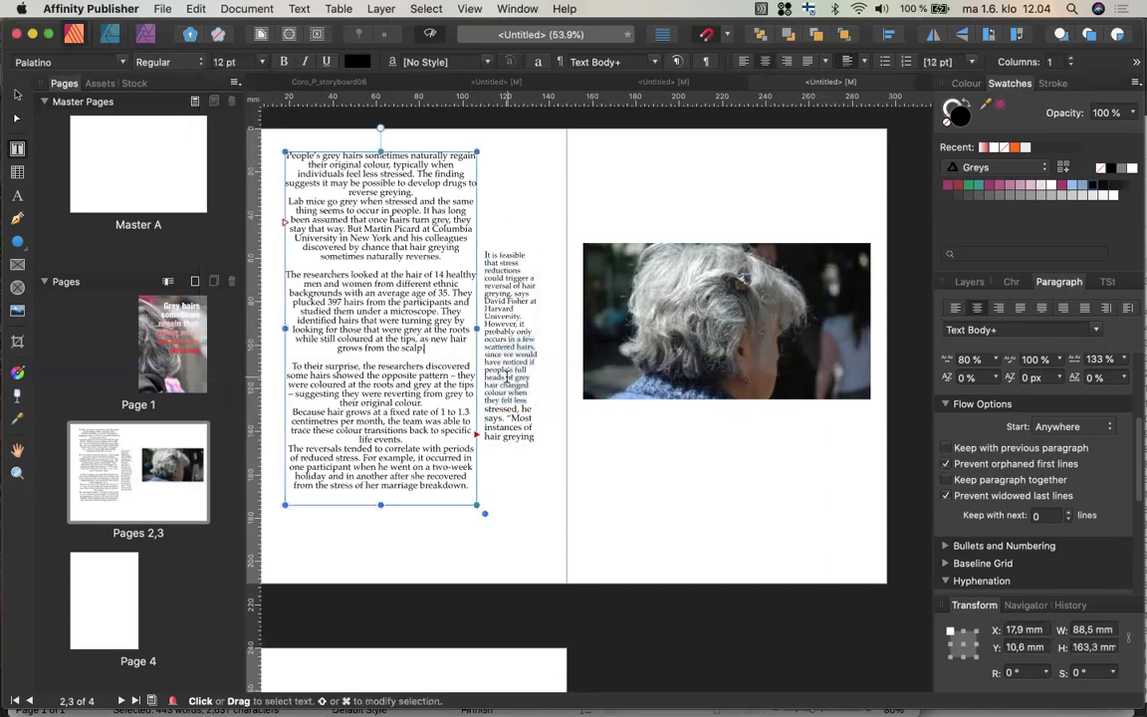
pyautogui.click(507, 384)
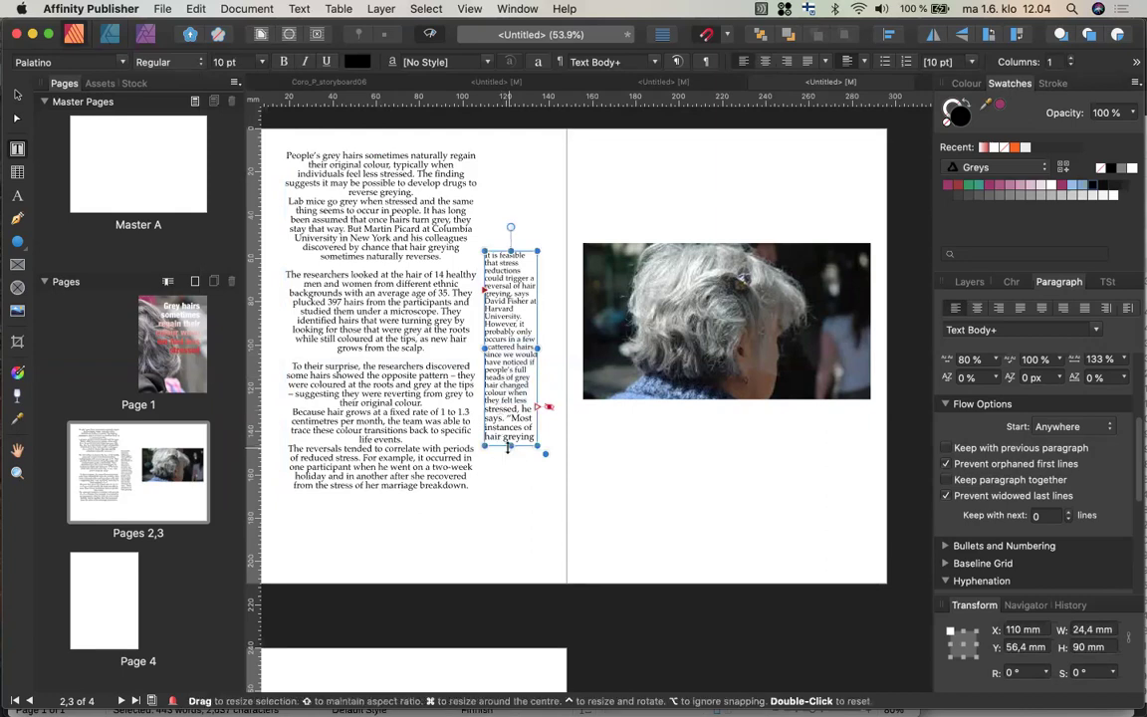
# Shorten the side column frame's height and bring up the RGB colour mixer
pyautogui.moveTo(510, 447); pyautogui.dragTo(514, 371)
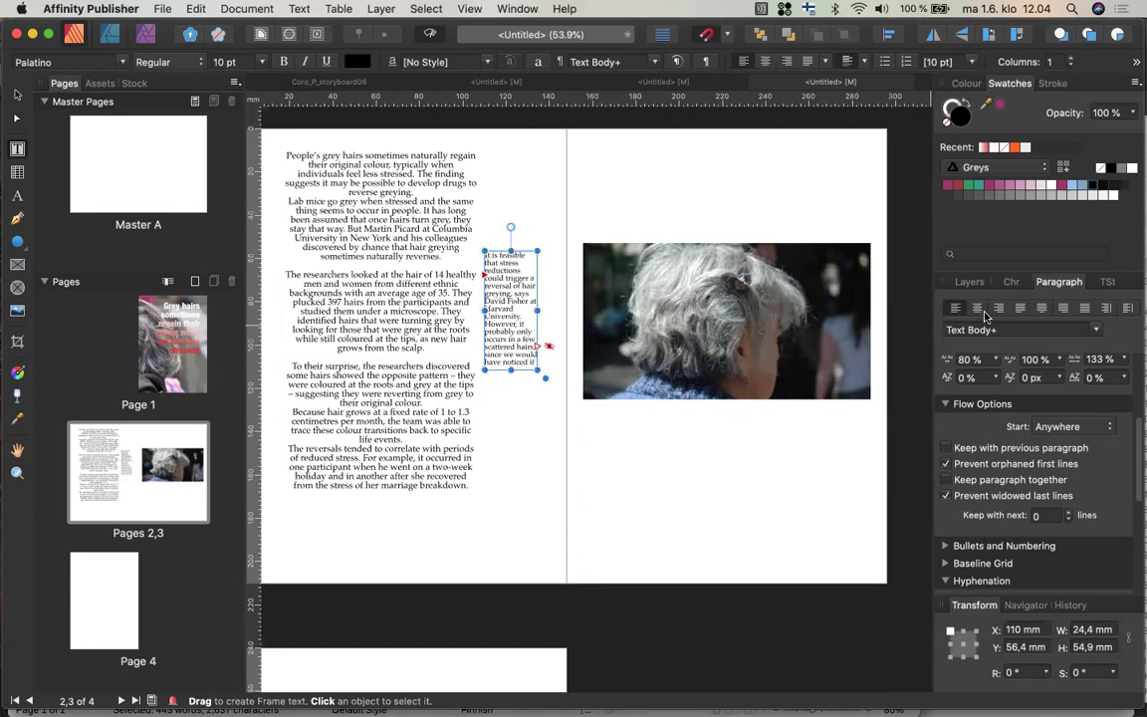
pyautogui.click(966, 86)
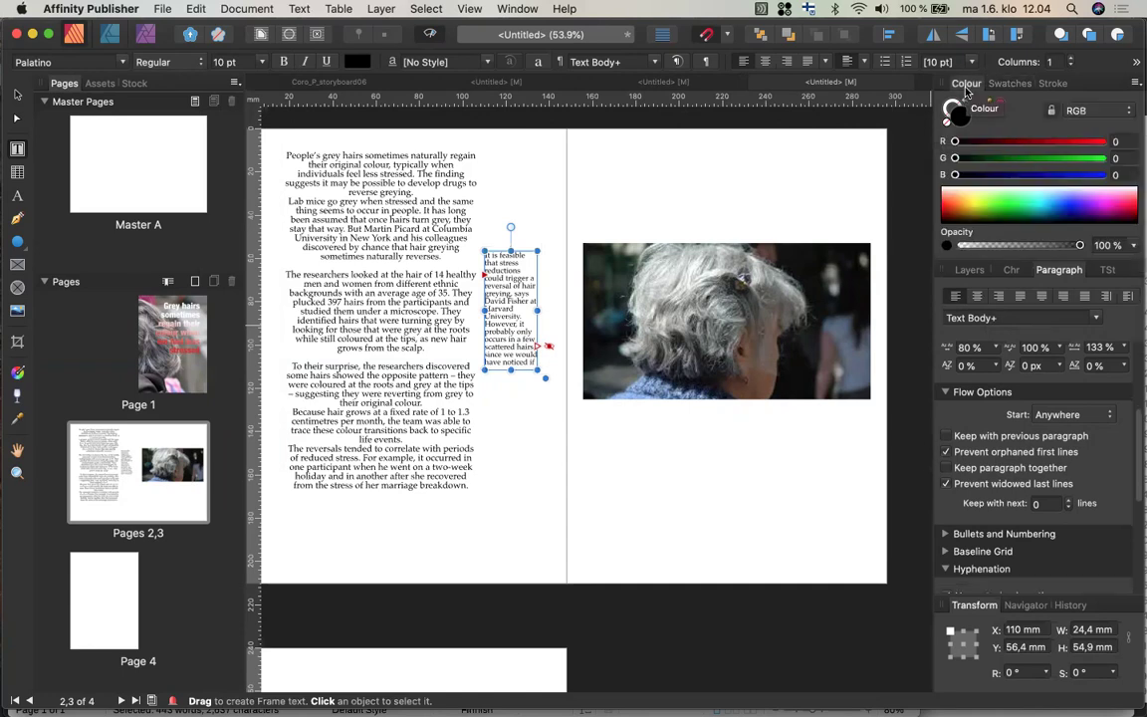
pyautogui.click(955, 202)
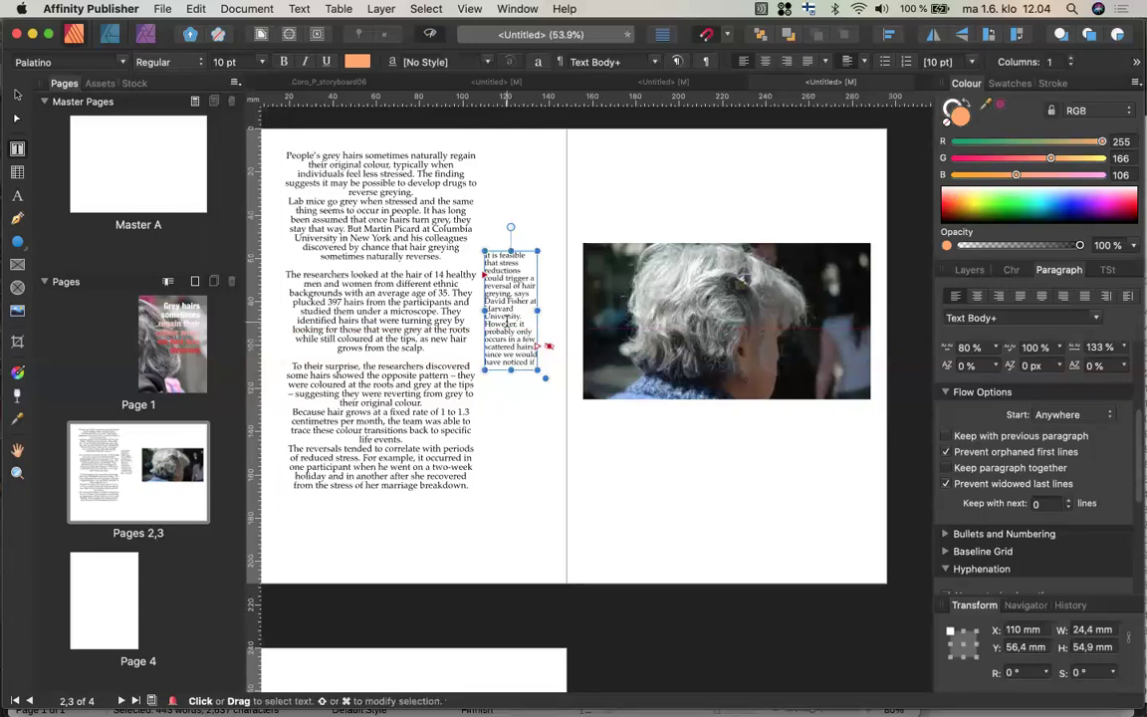
# Colour all of the side column's text dark blue after trying orange, brown and purple
pyautogui.doubleClick(507, 322)
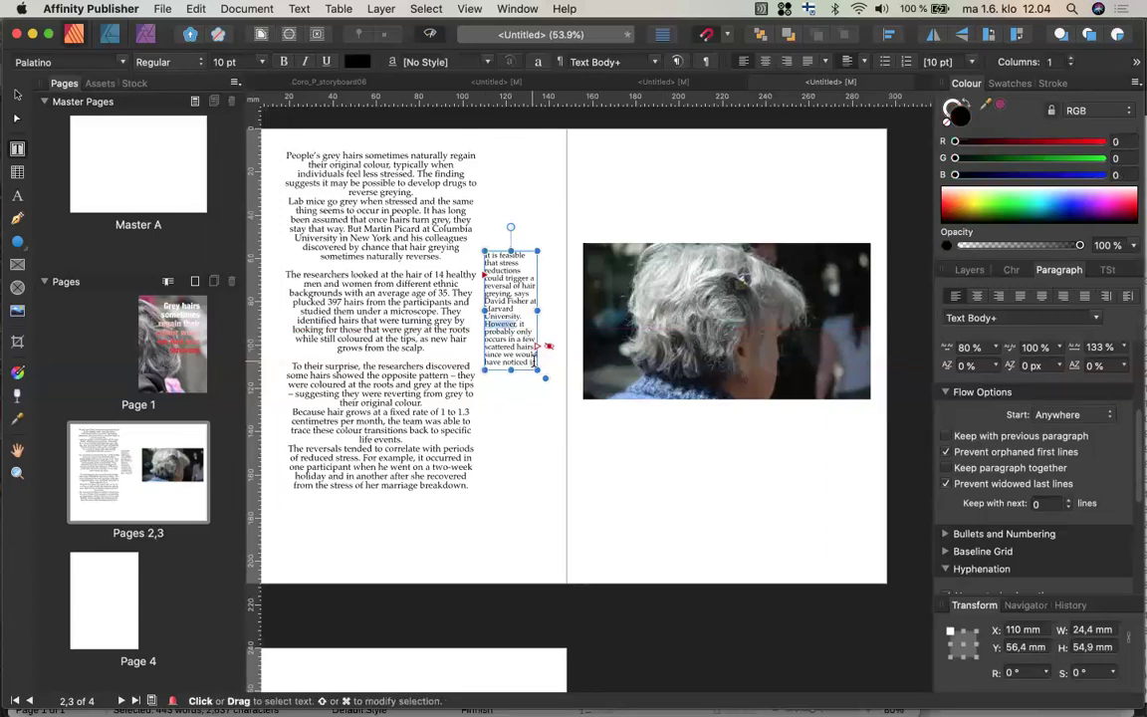
pyautogui.click(533, 362)
pyautogui.moveTo(533, 362); pyautogui.dragTo(481, 253)
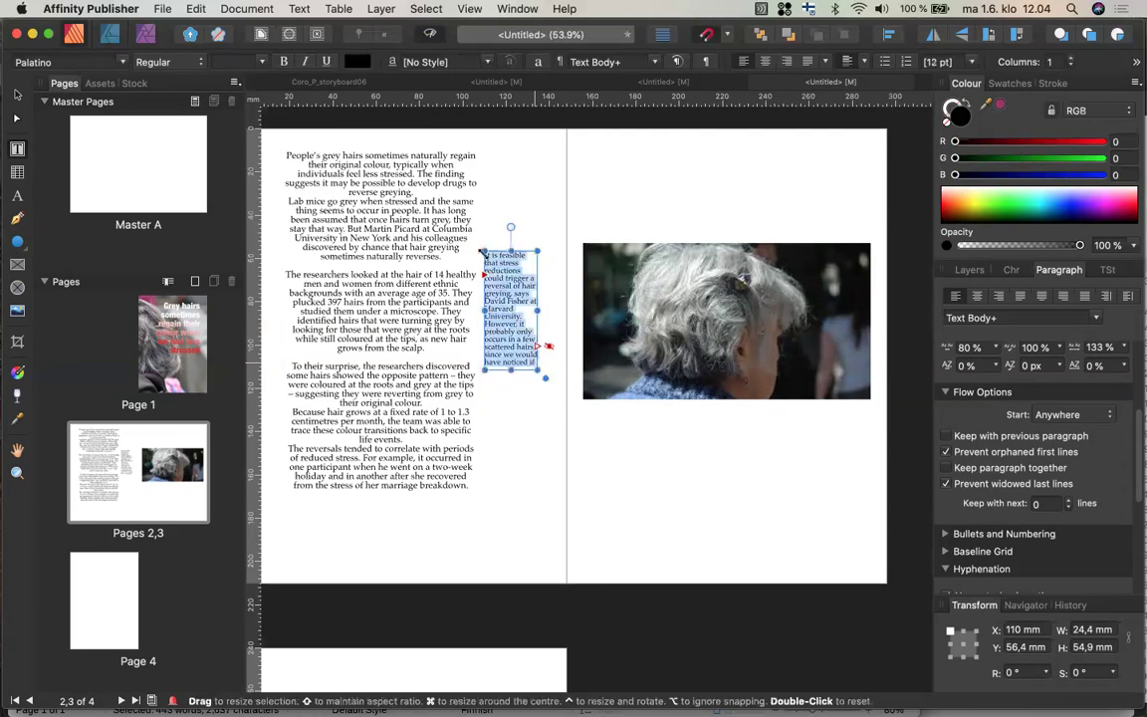
pyautogui.click(957, 213)
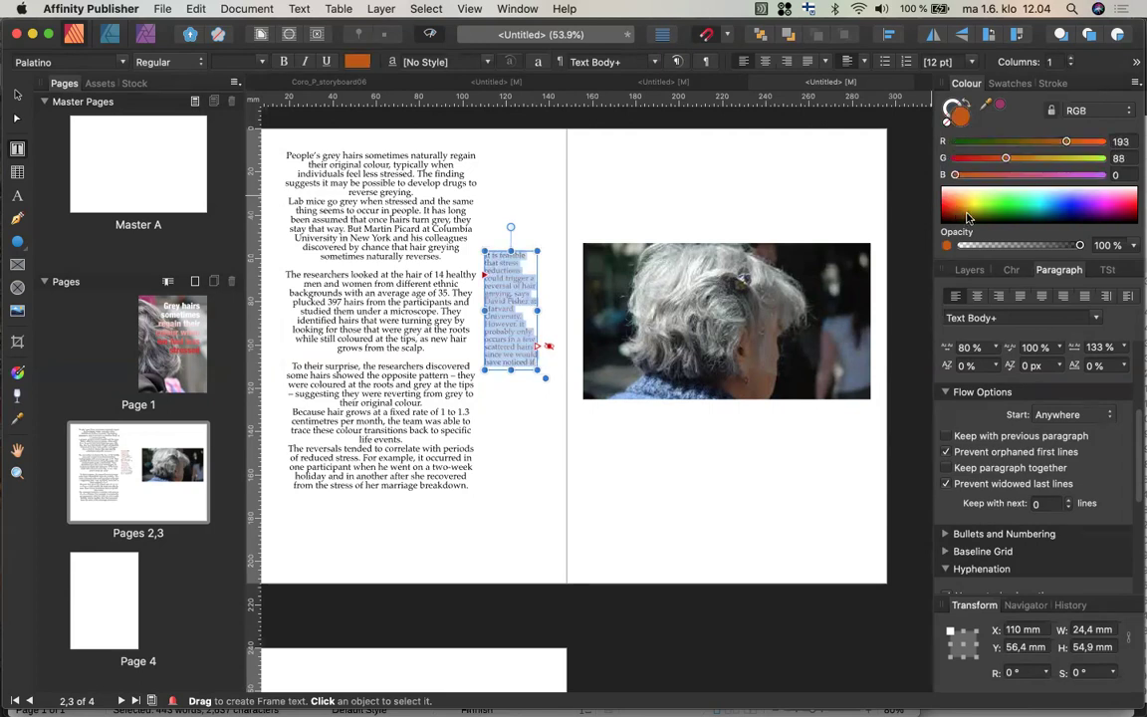
pyautogui.click(964, 222)
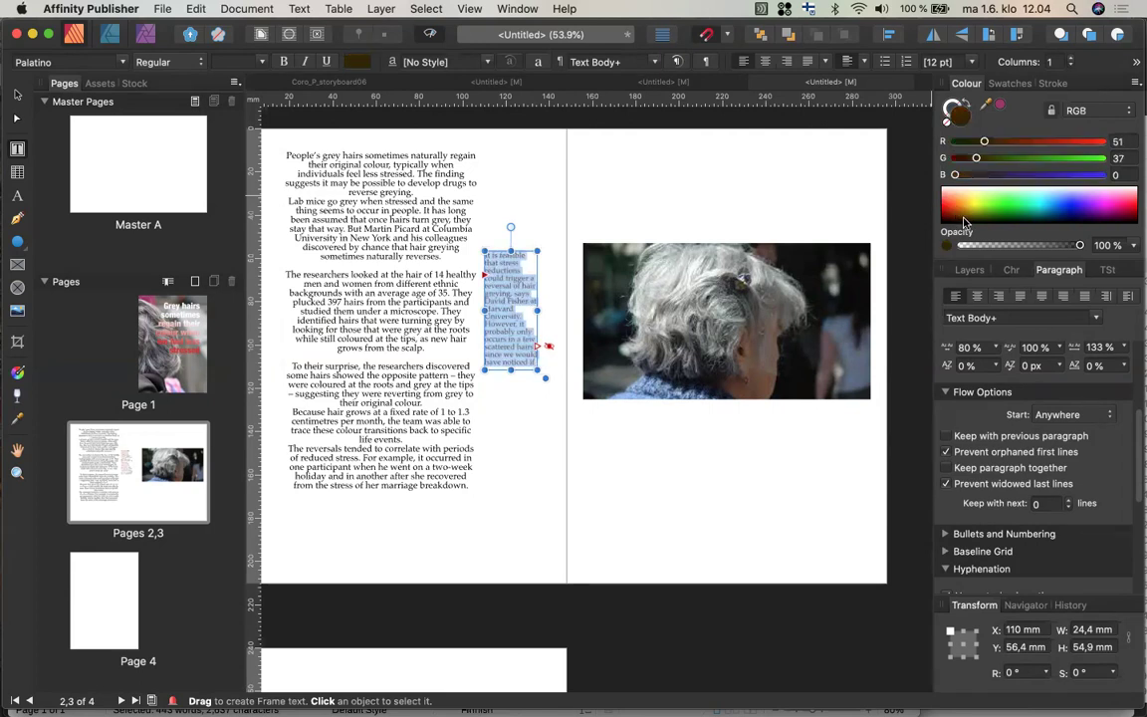
pyautogui.click(1061, 217)
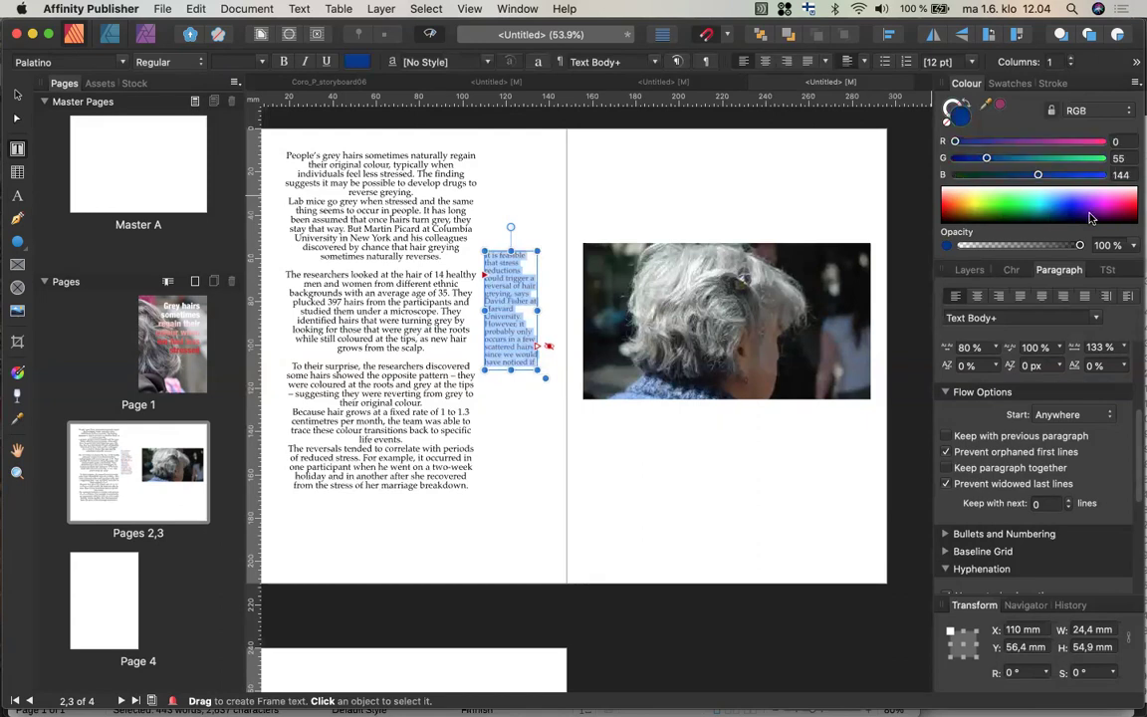
pyautogui.click(1077, 214)
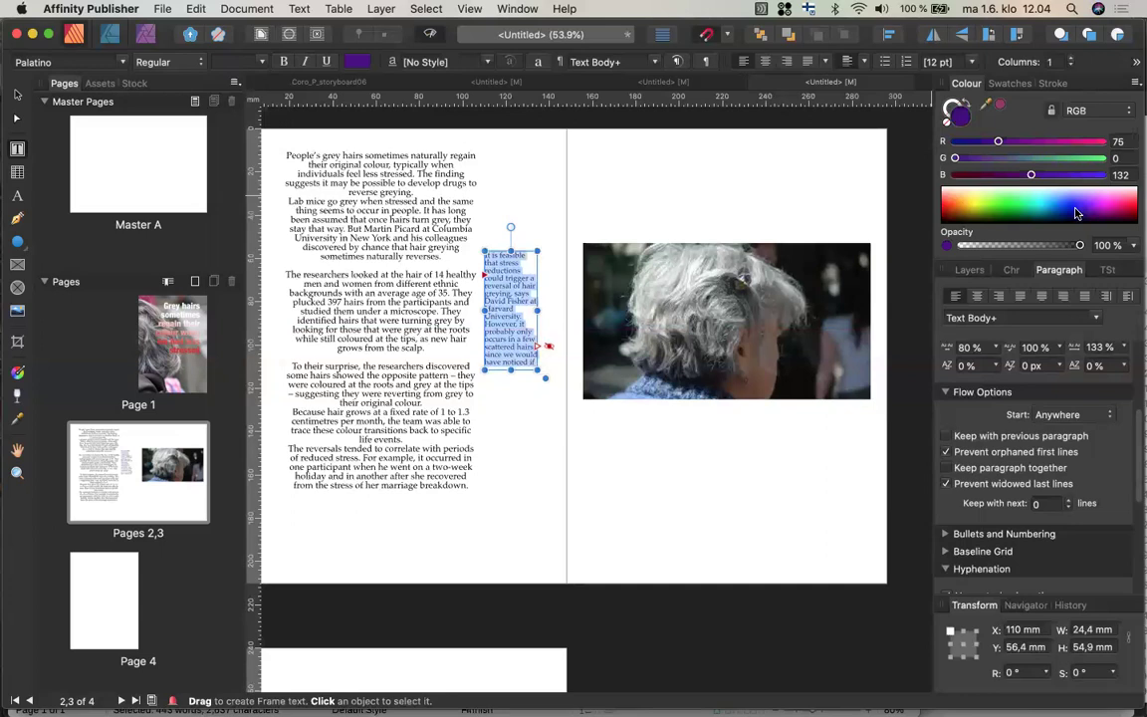
pyautogui.click(1064, 218)
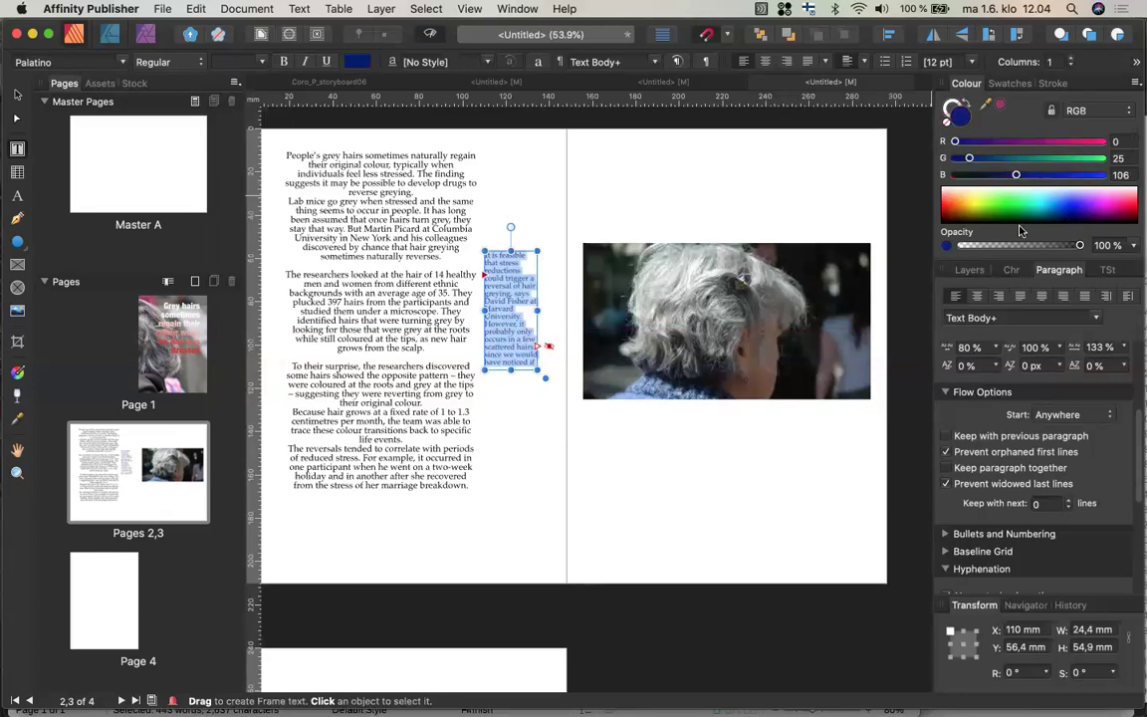
pyautogui.click(445, 255)
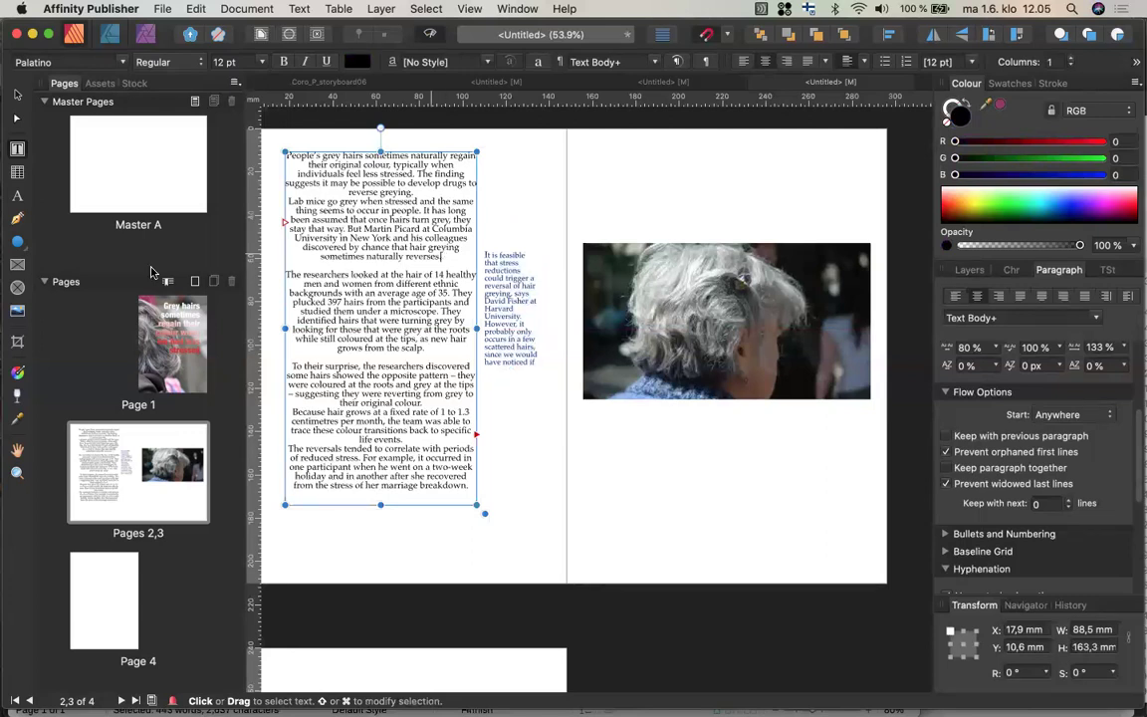
# Draw a full-height orange 45.9 × 210 mm rectangle along page 3's outer edge
pyautogui.click(18, 243)
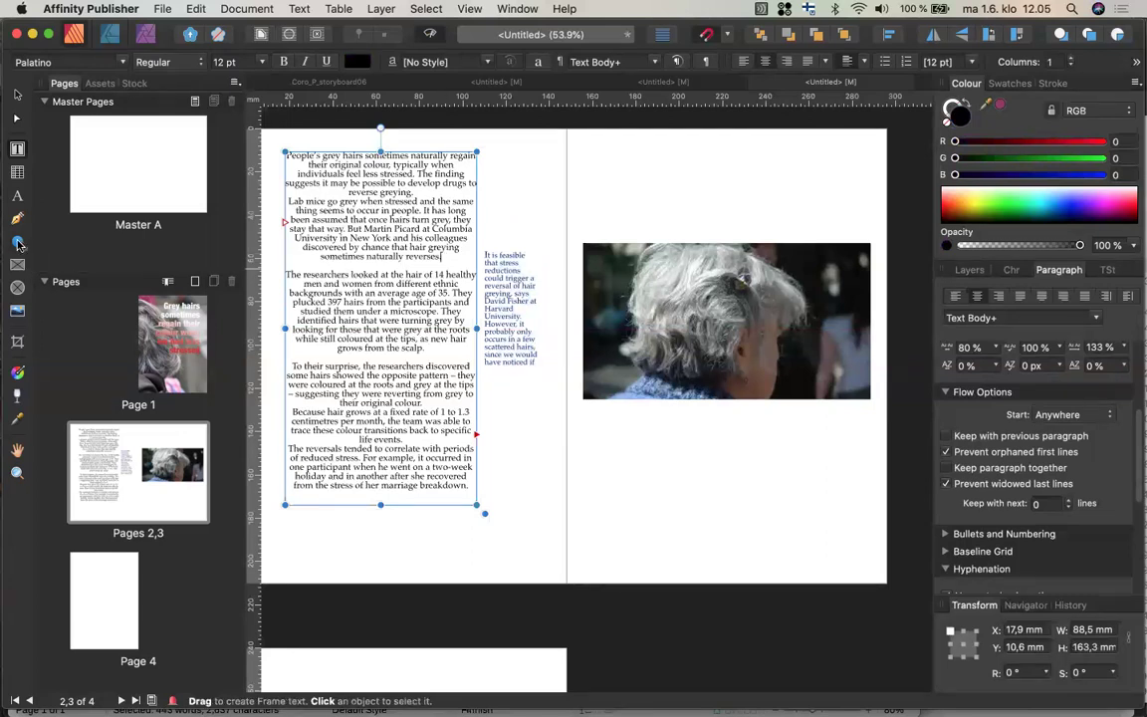
pyautogui.click(18, 243)
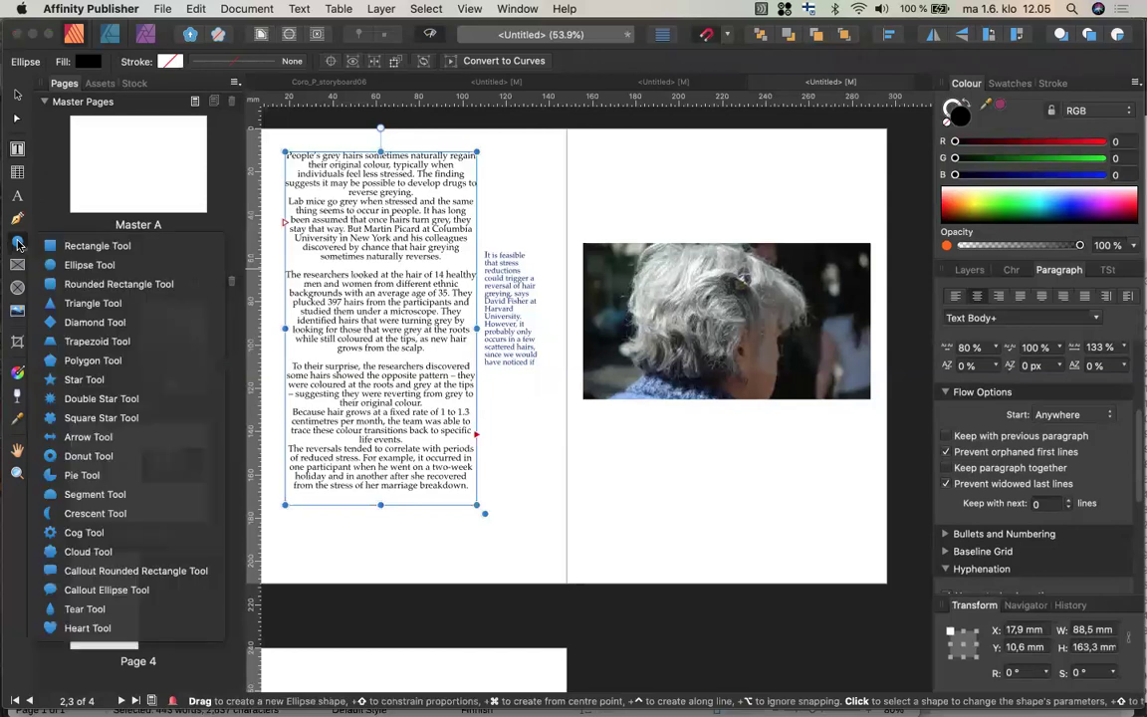
pyautogui.click(53, 251)
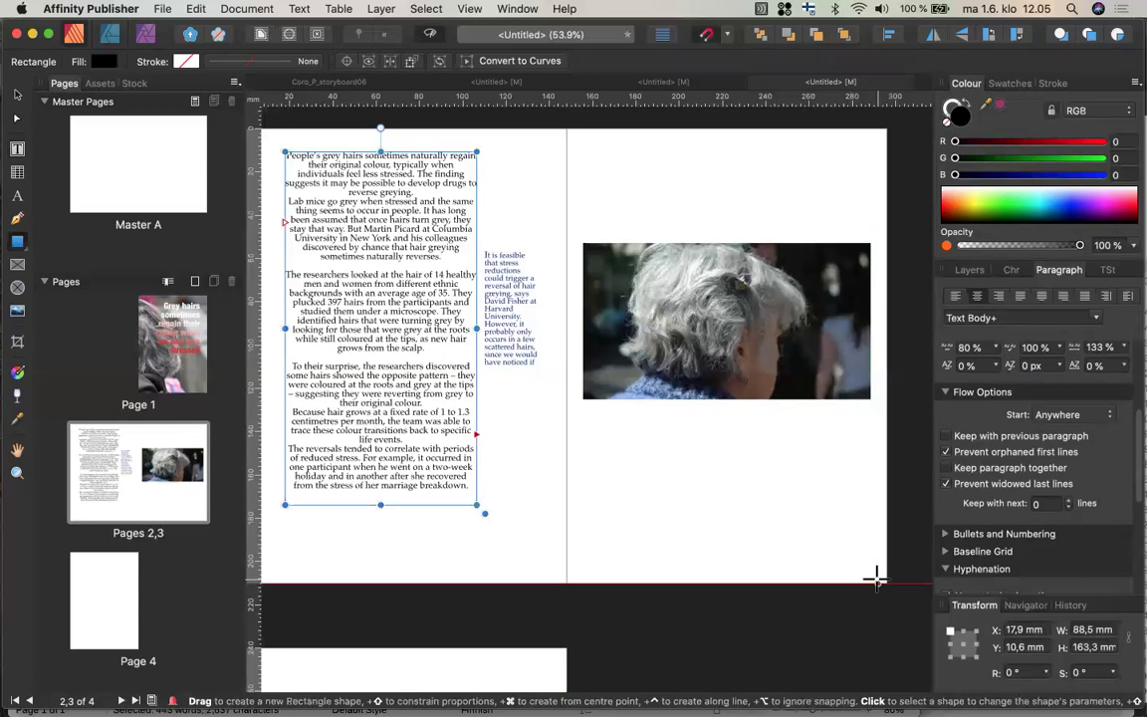
pyautogui.moveTo(881, 581); pyautogui.dragTo(787, 130)
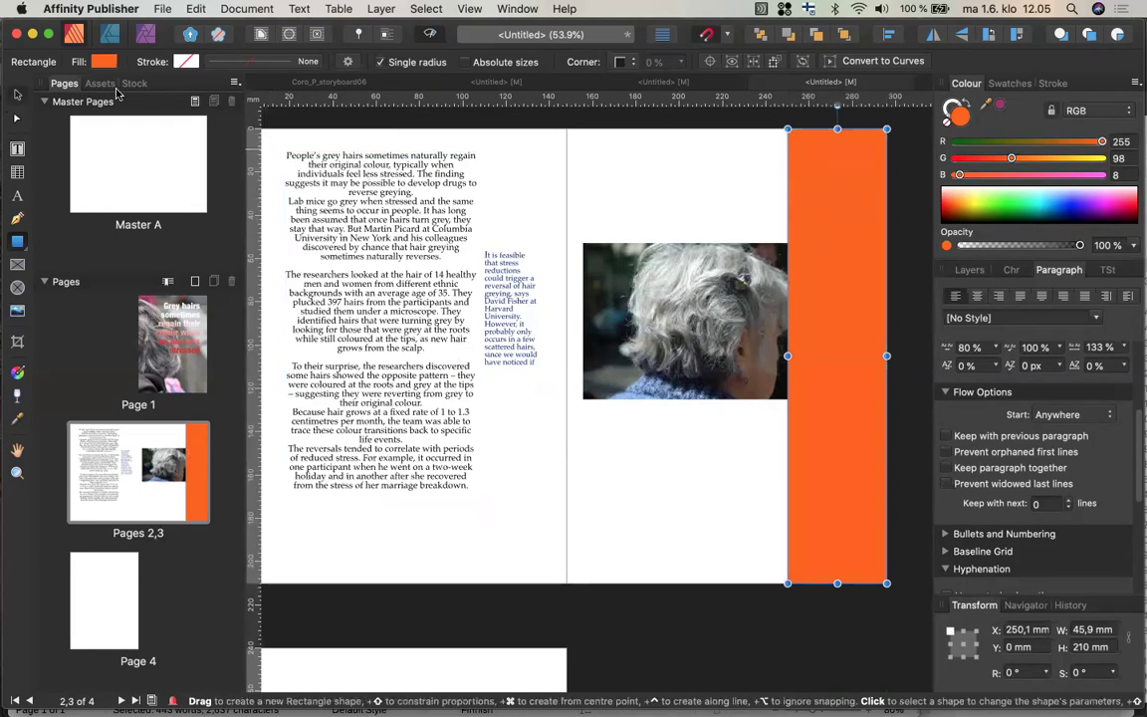
pyautogui.rightClick(812, 199)
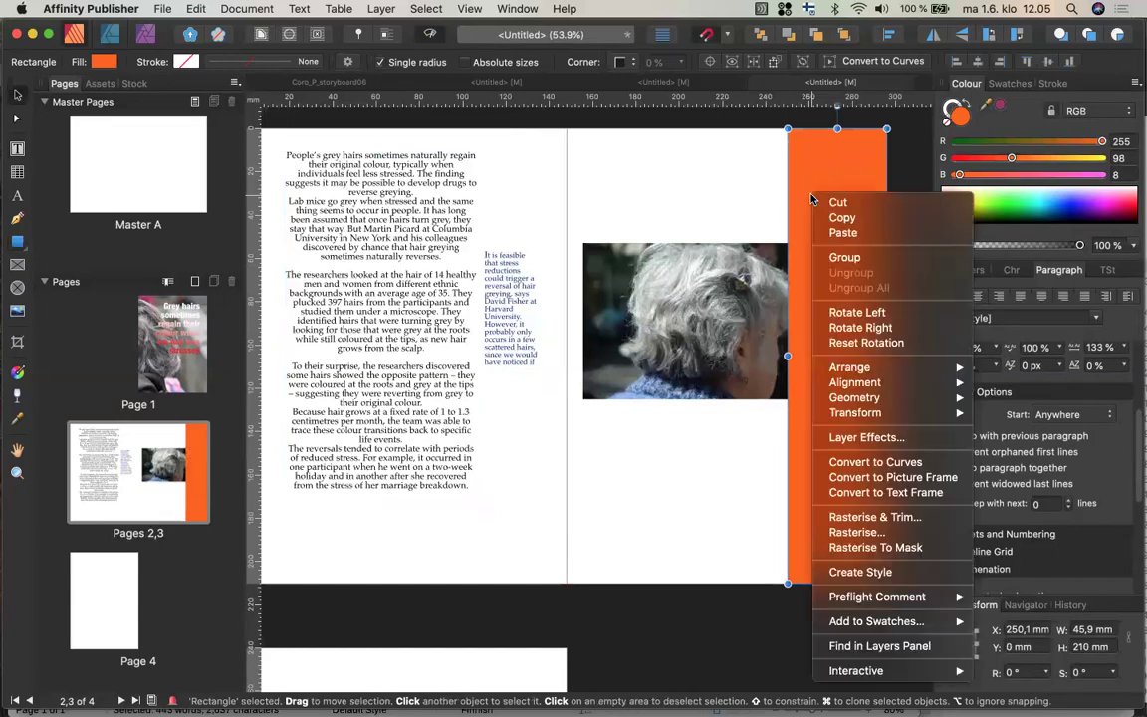
pyautogui.moveTo(876, 371)
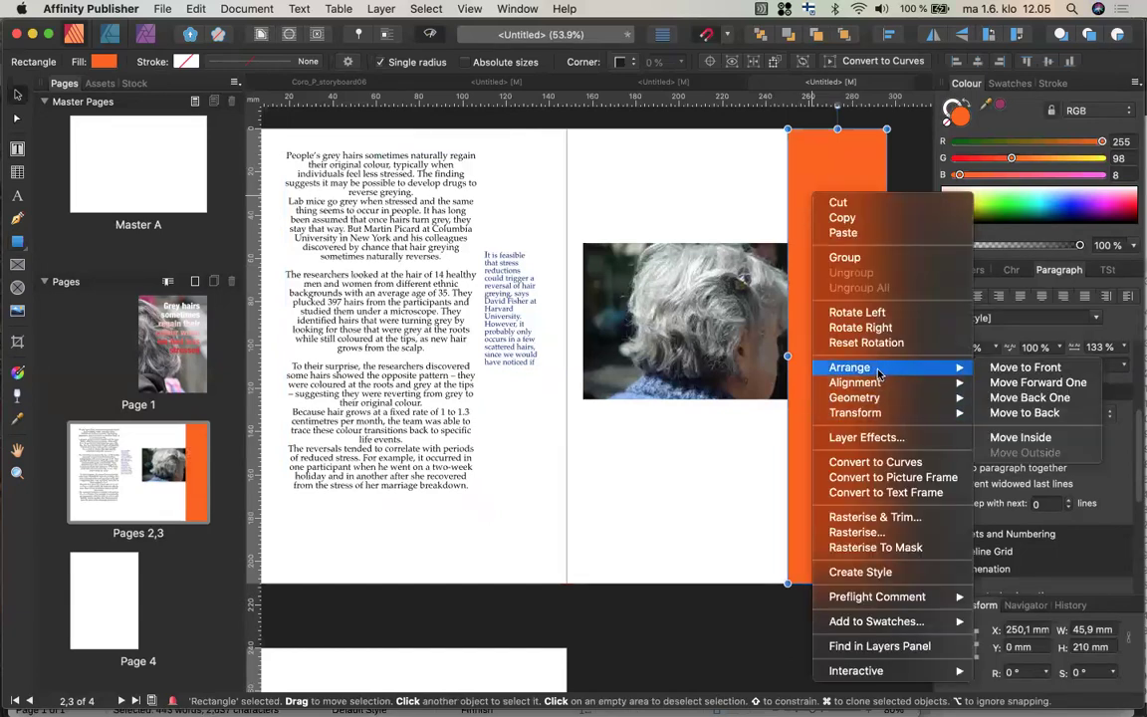
# Send the orange bar to the back and shift the photo right to X 163 mm
pyautogui.click(998, 413)
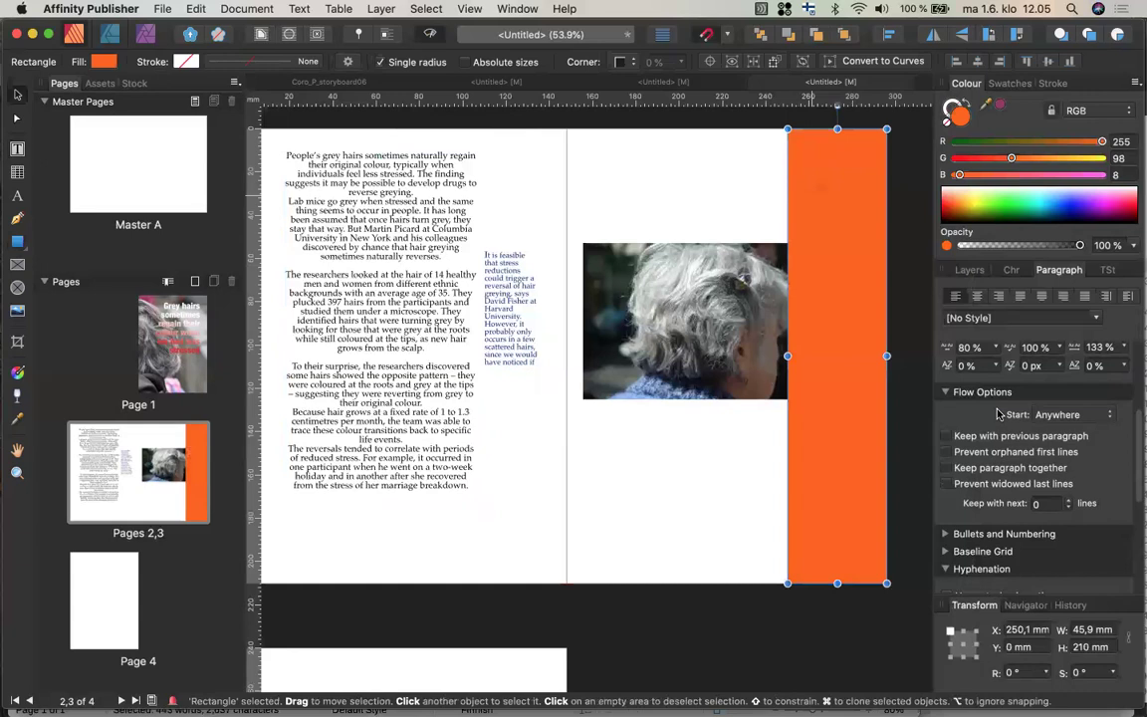
pyautogui.click(966, 271)
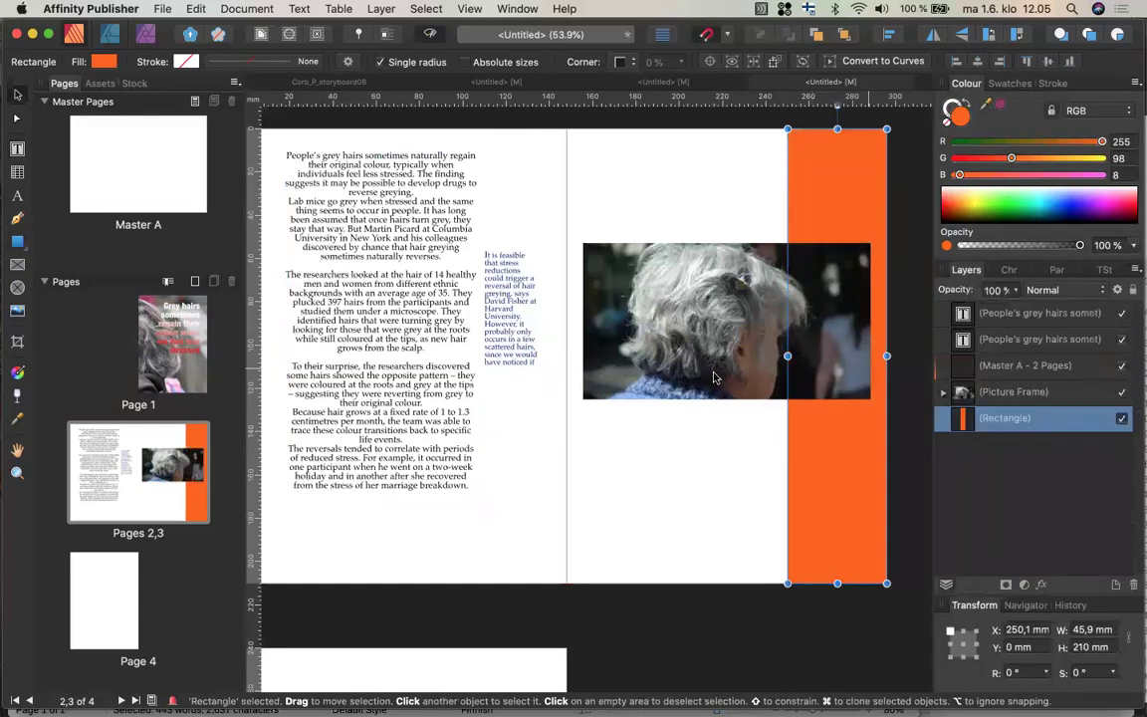
pyautogui.click(676, 372)
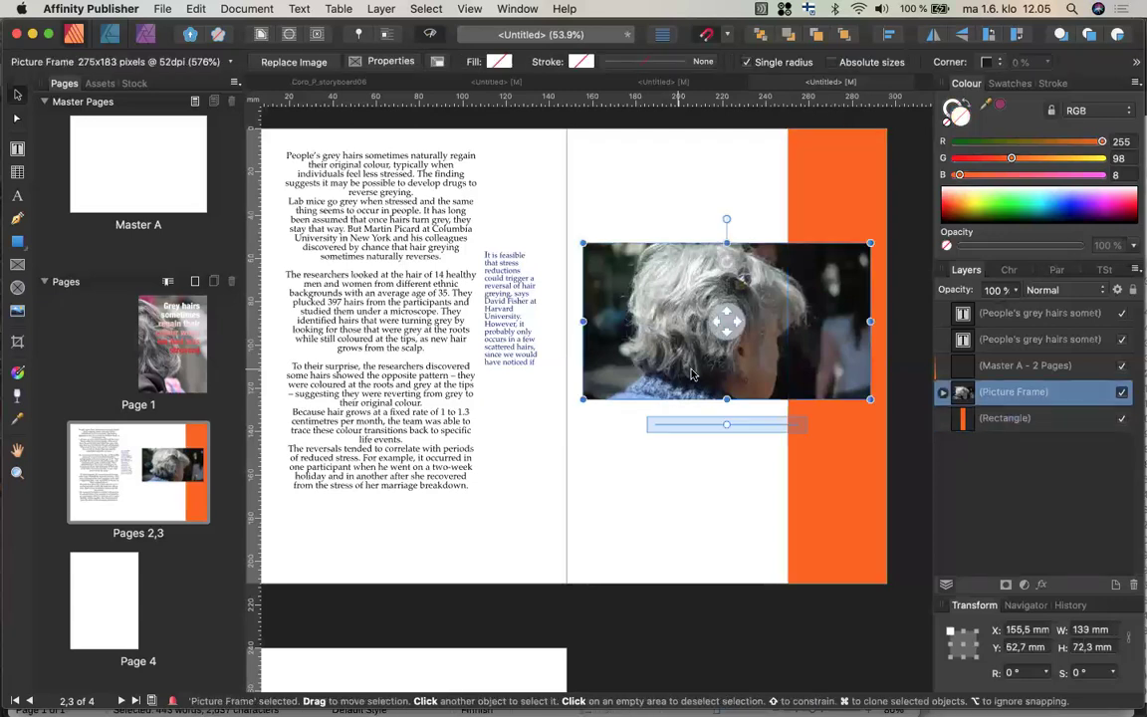
pyautogui.moveTo(676, 373); pyautogui.dragTo(693, 375)
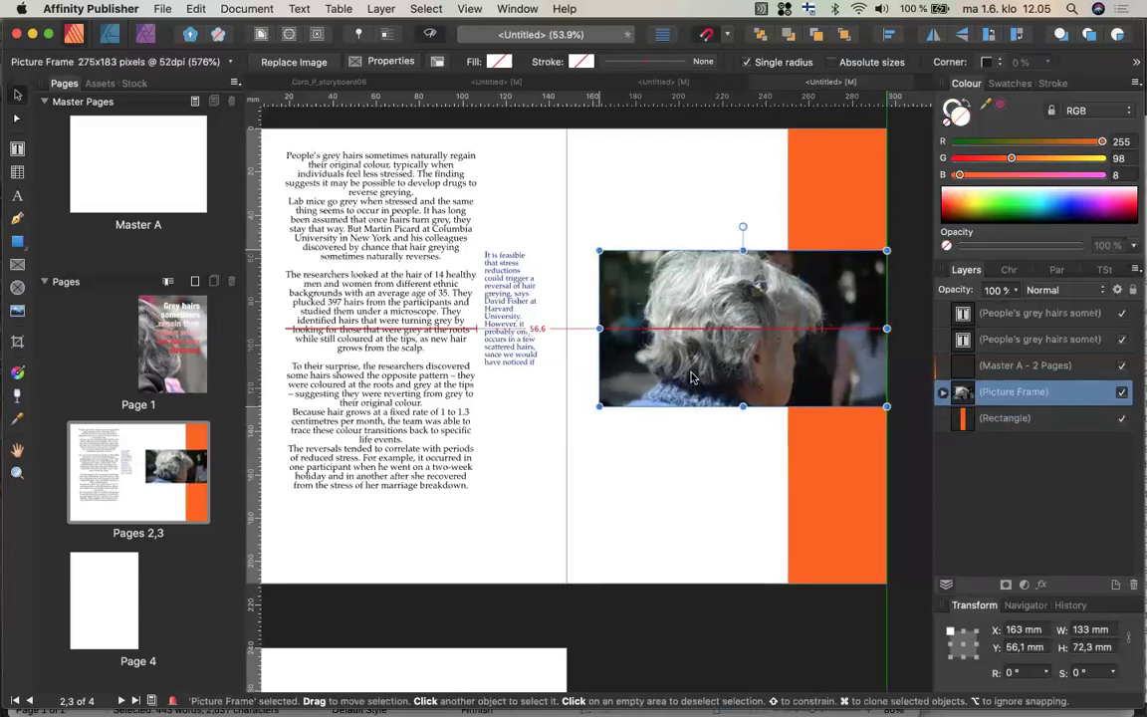
pyautogui.click(664, 194)
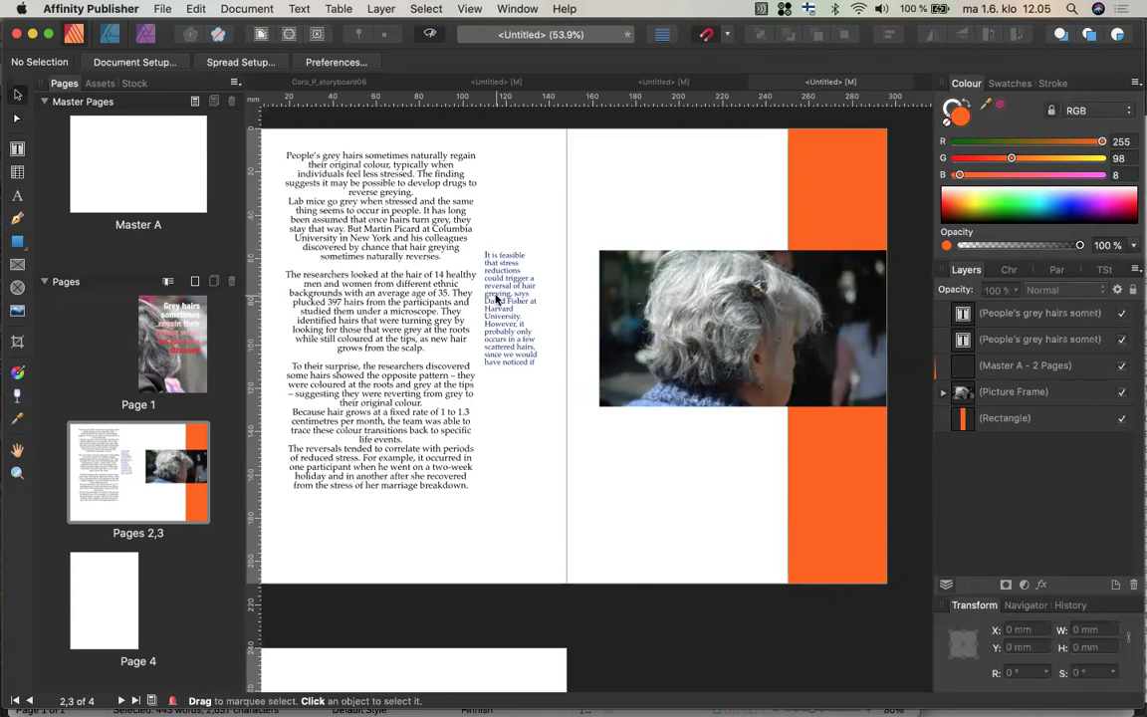
# Place the dark blue side column under the photo at X 163 mm, Y 132.6 mm
pyautogui.click(497, 299)
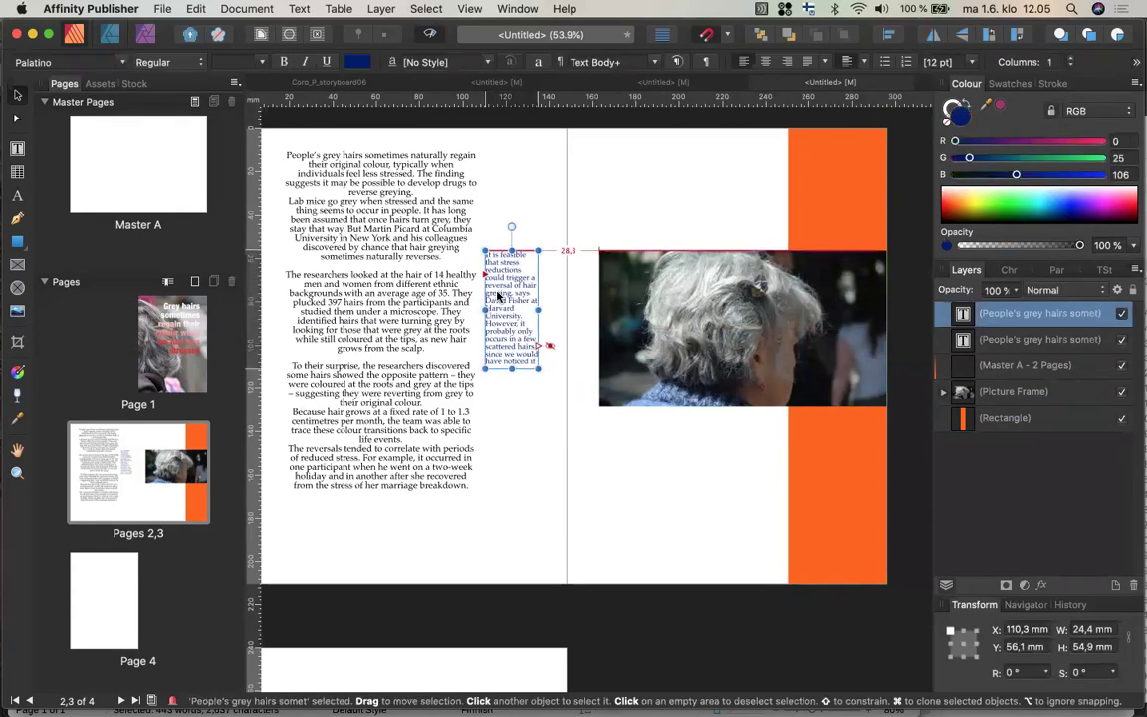
pyautogui.moveTo(498, 299); pyautogui.dragTo(600, 468)
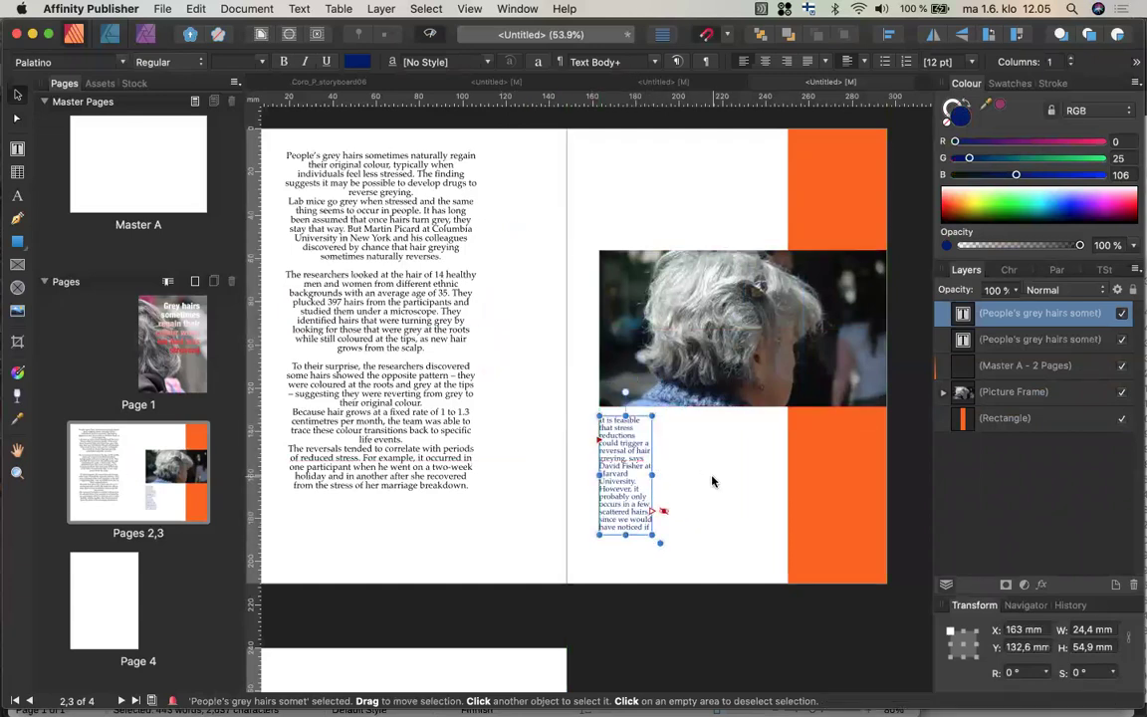
pyautogui.click(712, 482)
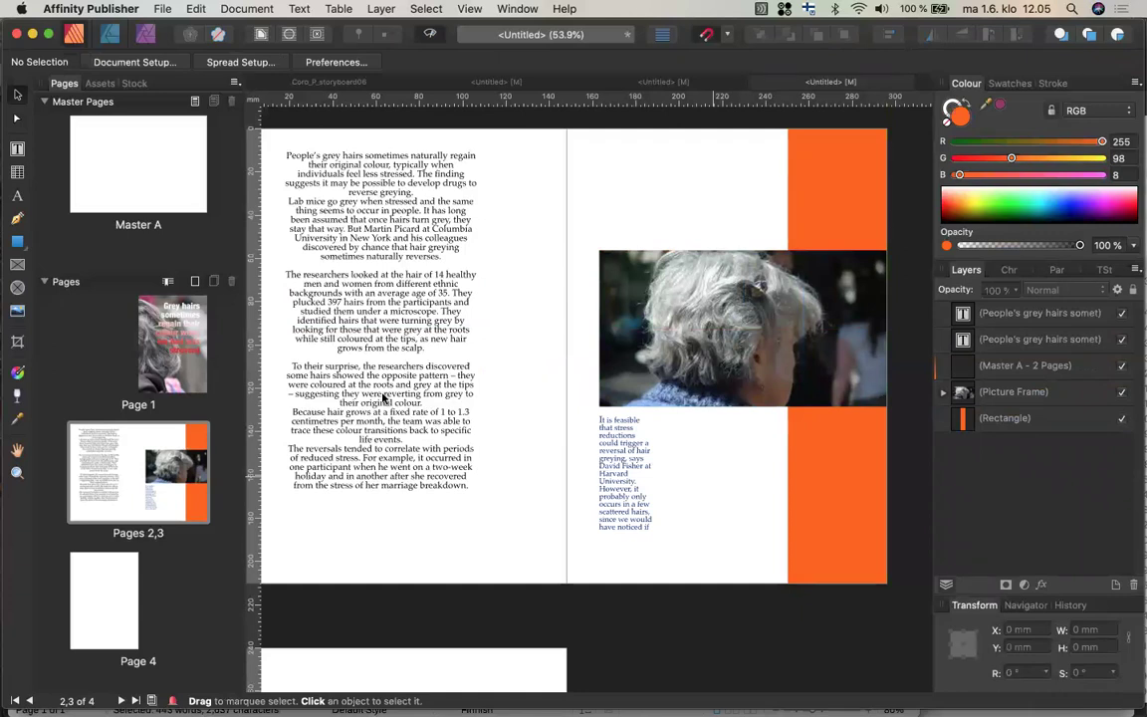
pyautogui.click(356, 340)
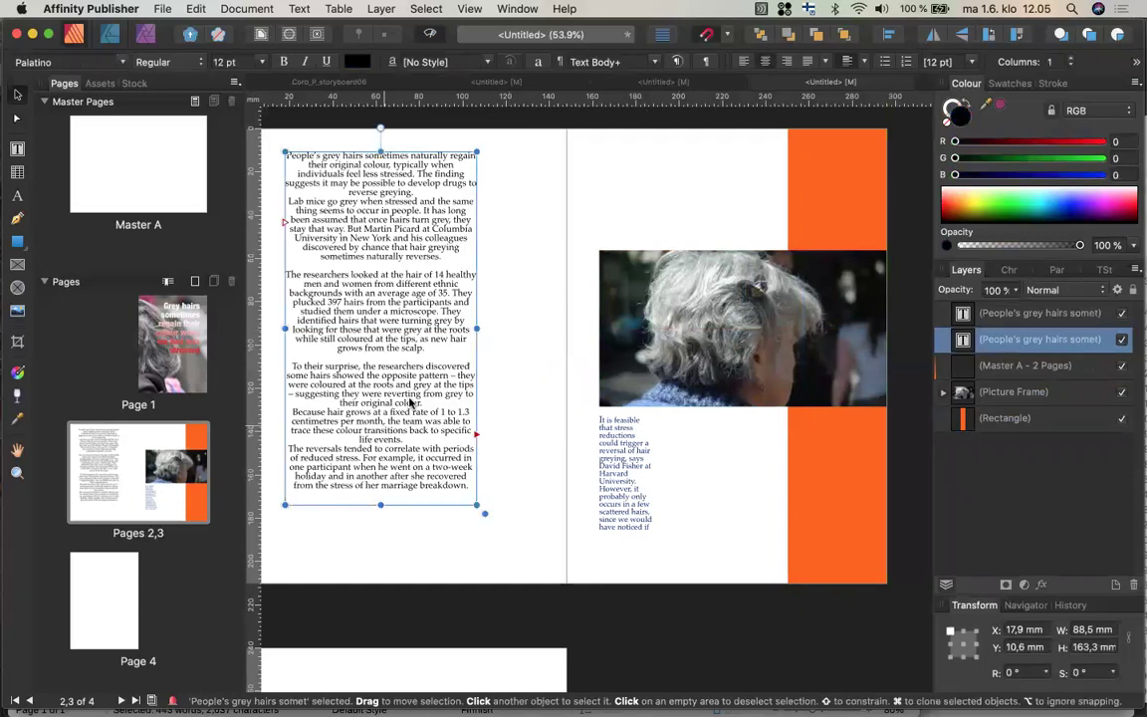
# Left-align the page 2 body text and lower its frame to about Y 28.7 mm
pyautogui.press('super+shift+l')
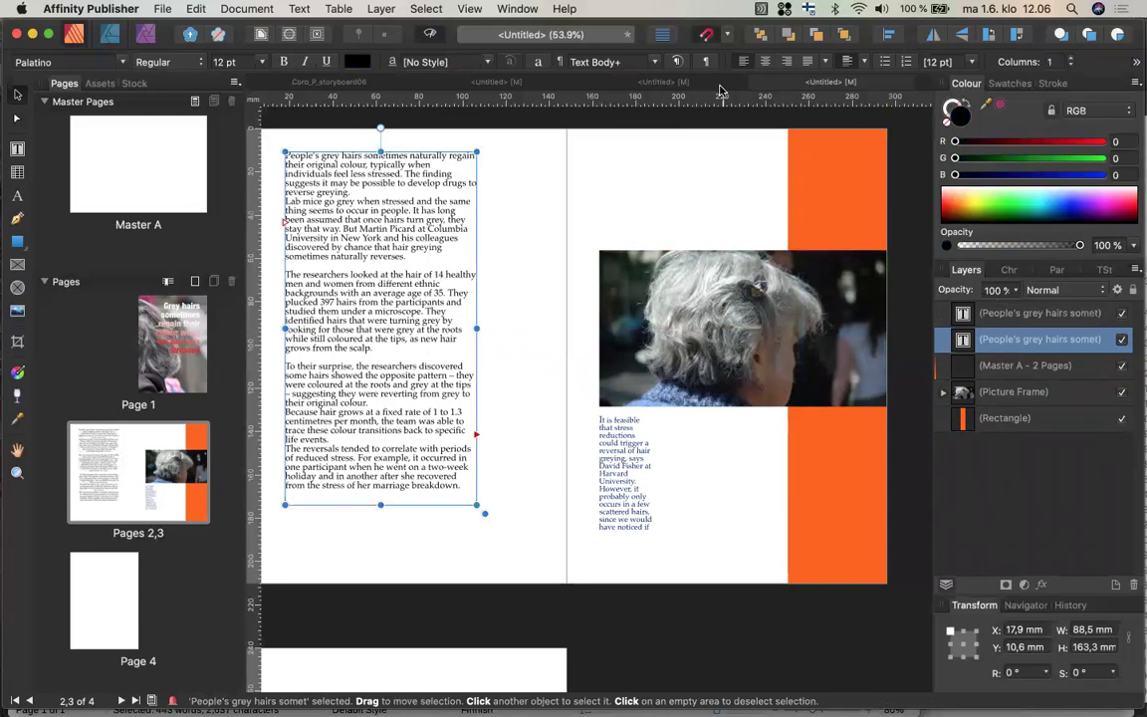
pyautogui.moveTo(344, 366); pyautogui.dragTo(350, 408)
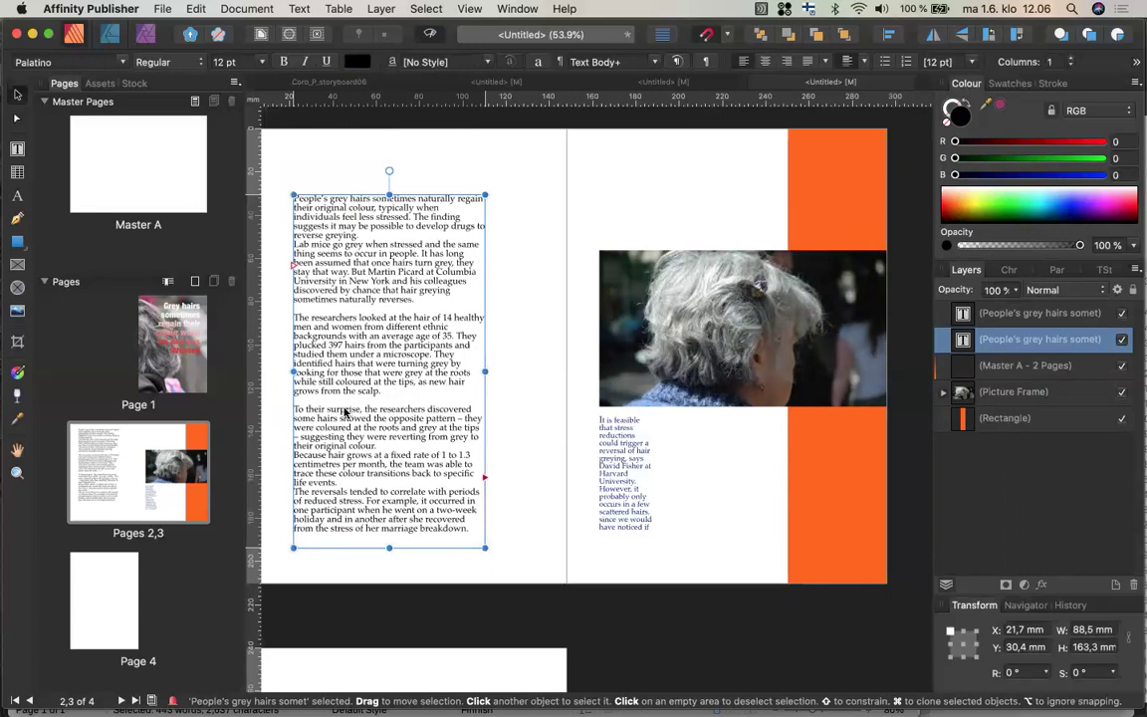
pyautogui.moveTo(345, 411)
pyautogui.mouseDown()
pyautogui.moveTo(351, 374)
pyautogui.moveTo(356, 405)
pyautogui.mouseUp()
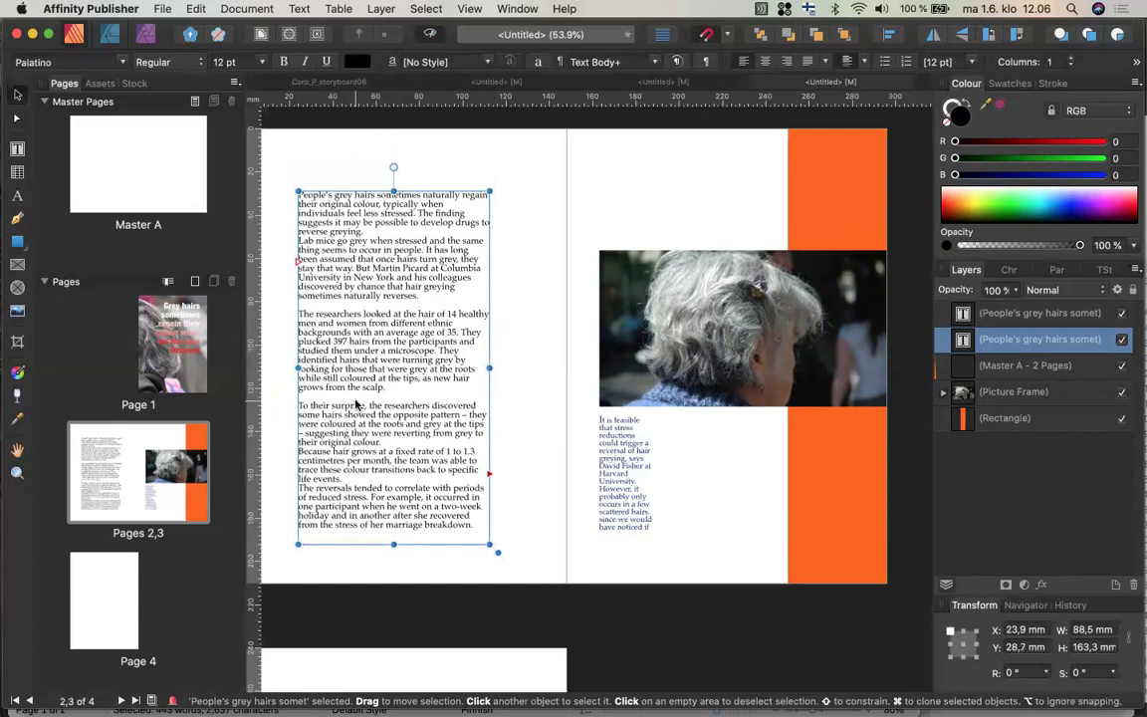
pyautogui.click(528, 443)
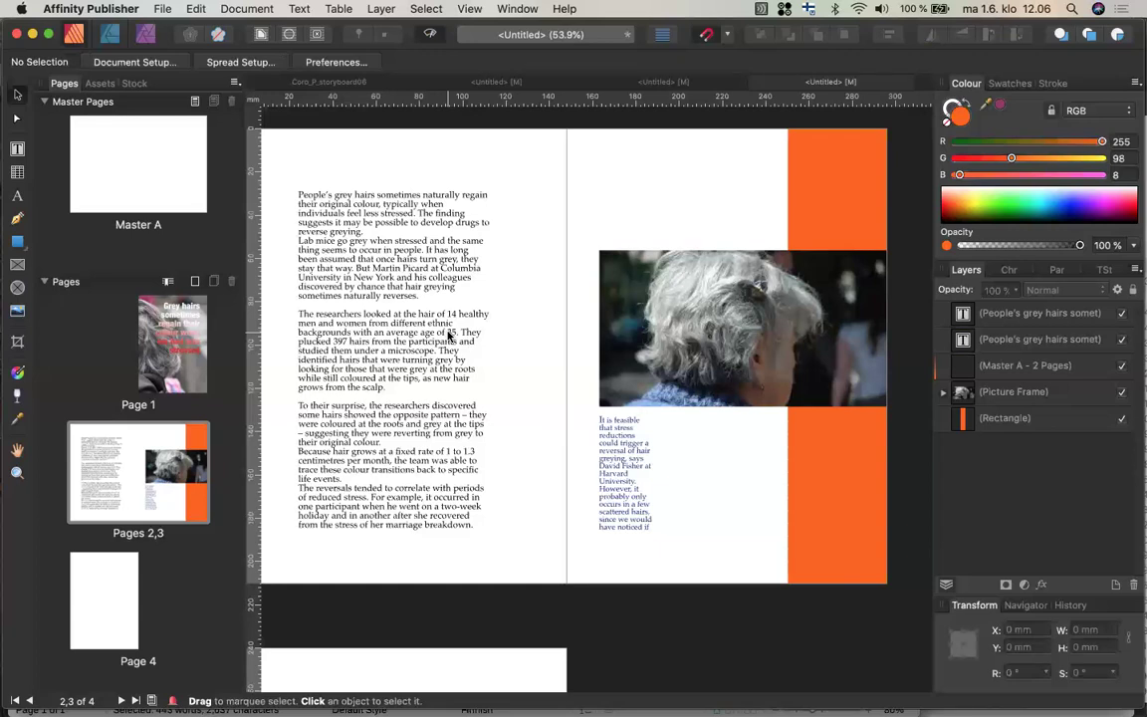
pyautogui.click(618, 477)
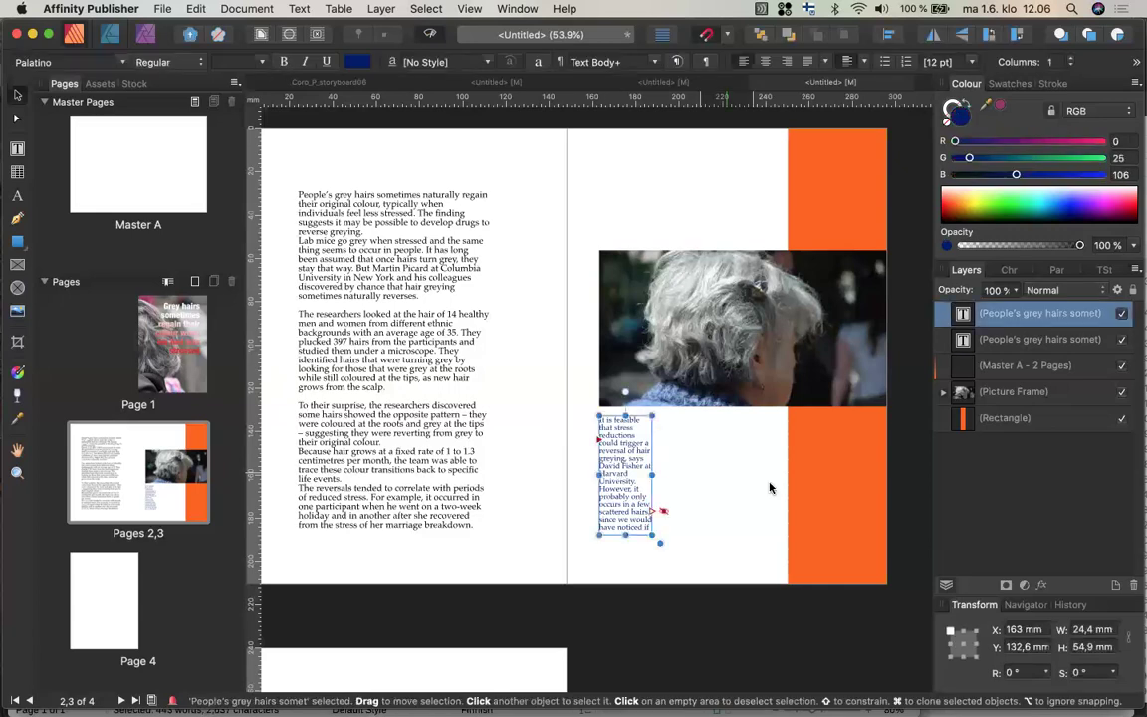
pyautogui.moveTo(618, 480); pyautogui.dragTo(819, 477)
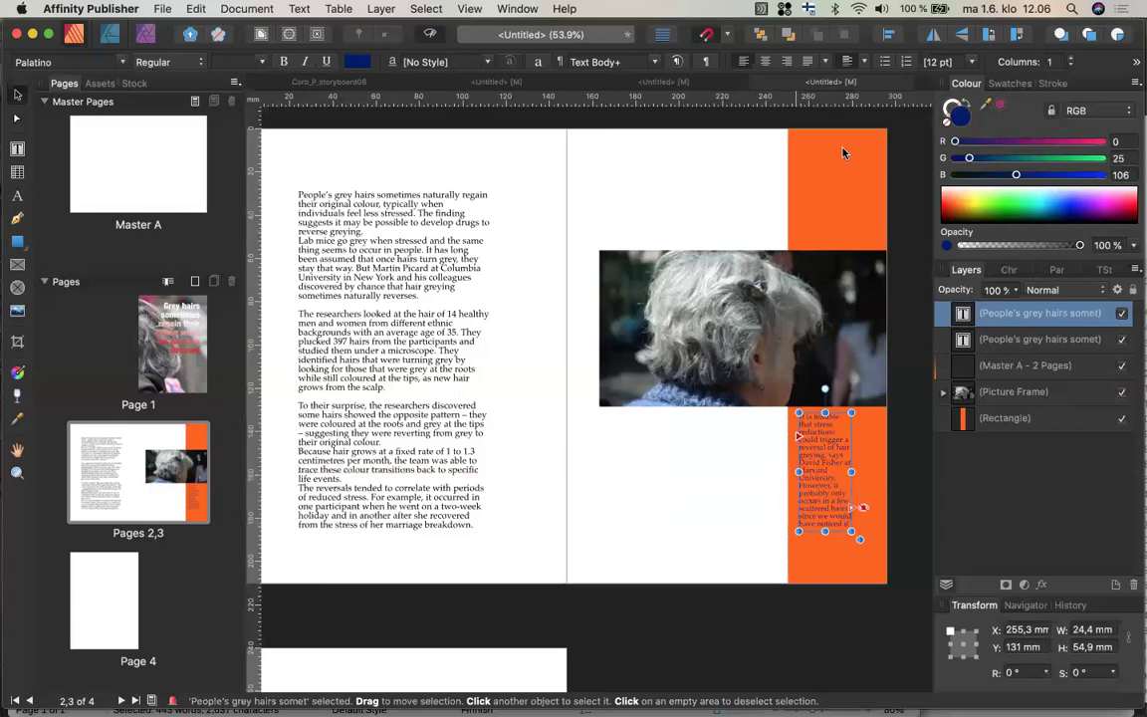
pyautogui.click(726, 504)
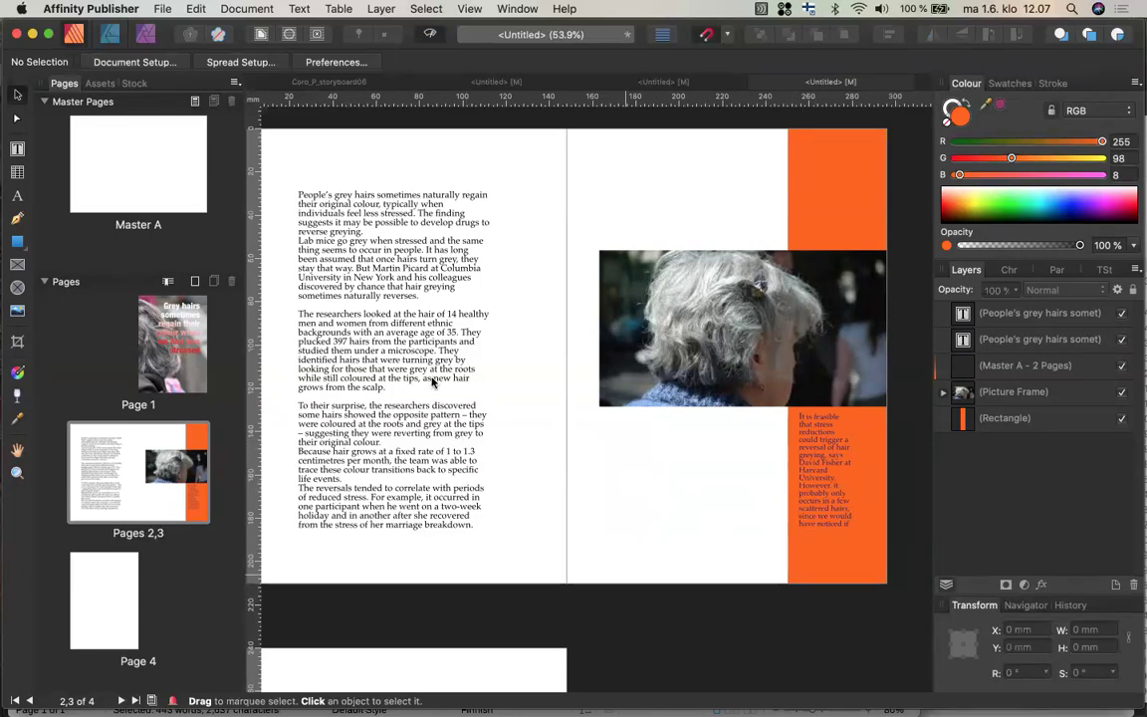
pyautogui.click(813, 458)
pyautogui.moveTo(813, 458); pyautogui.dragTo(618, 465)
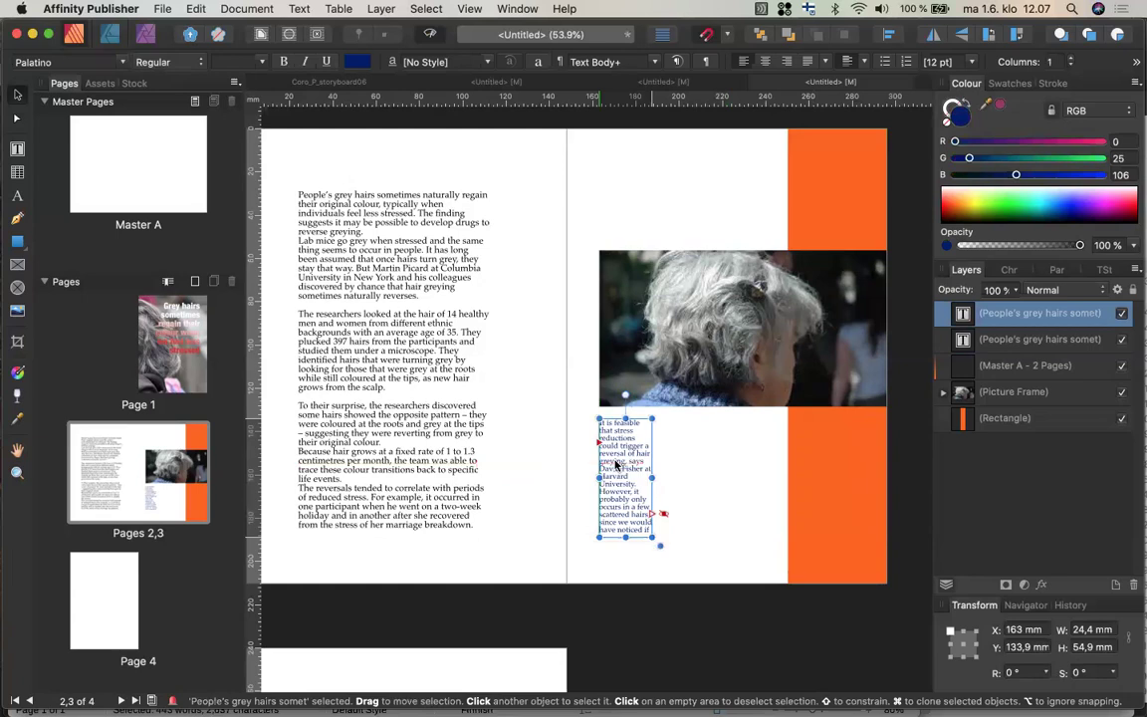
pyautogui.click(695, 475)
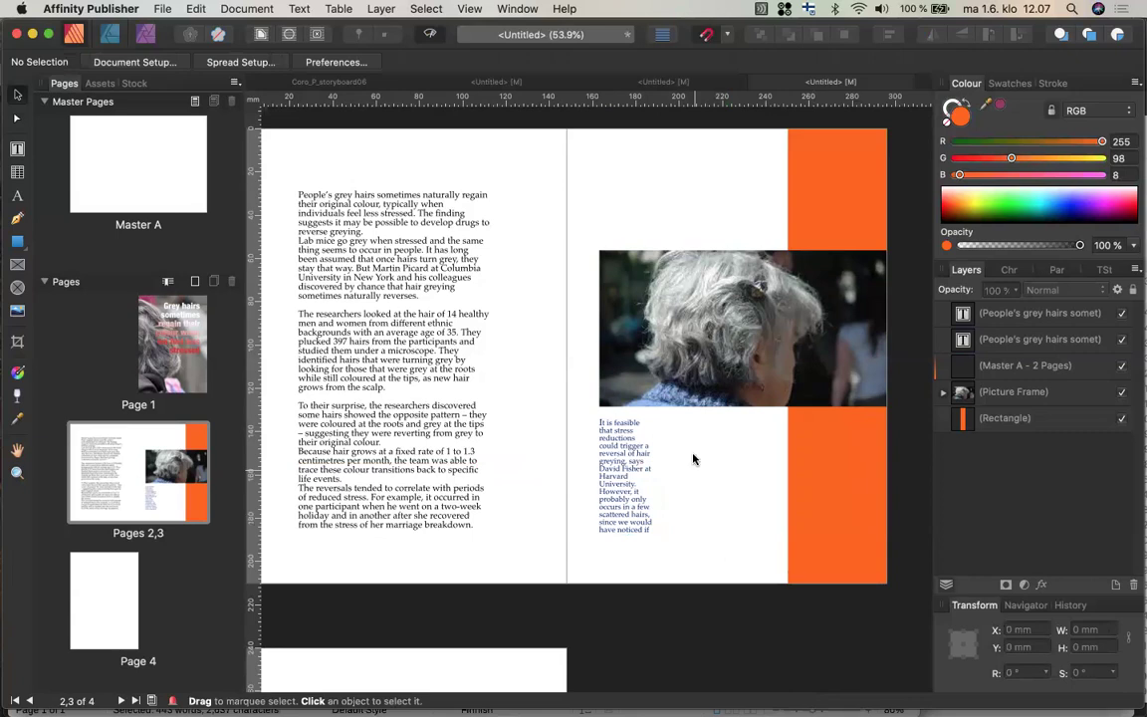
pyautogui.click(694, 335)
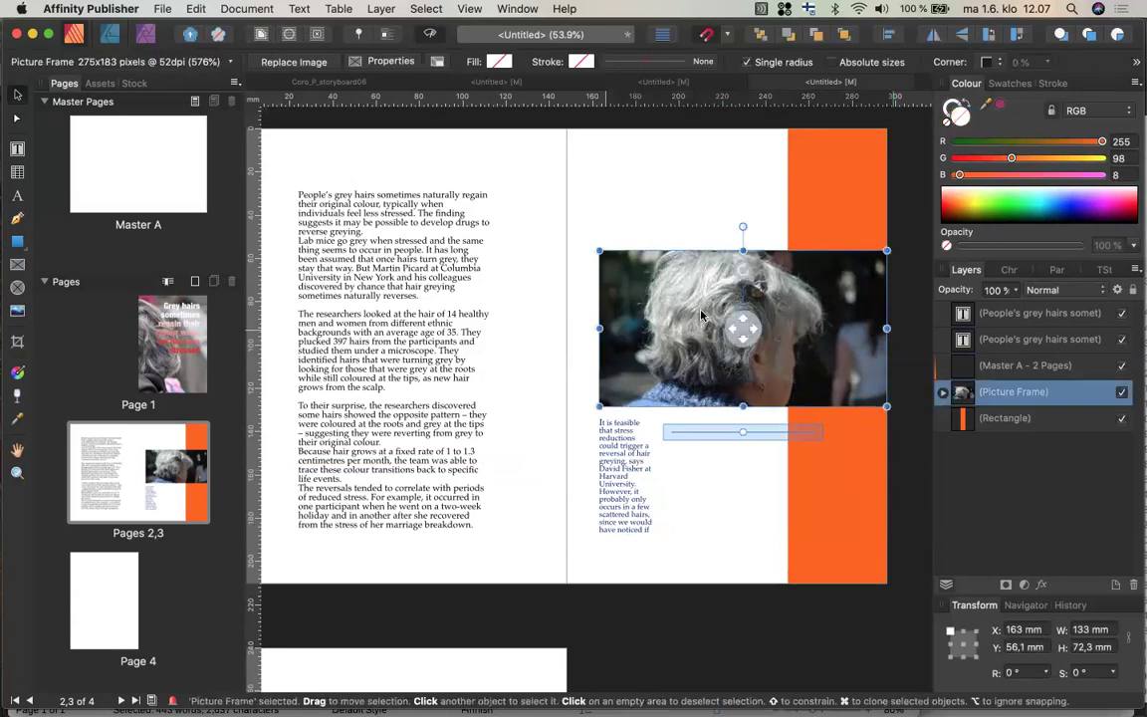
pyautogui.moveTo(694, 335); pyautogui.dragTo(696, 251)
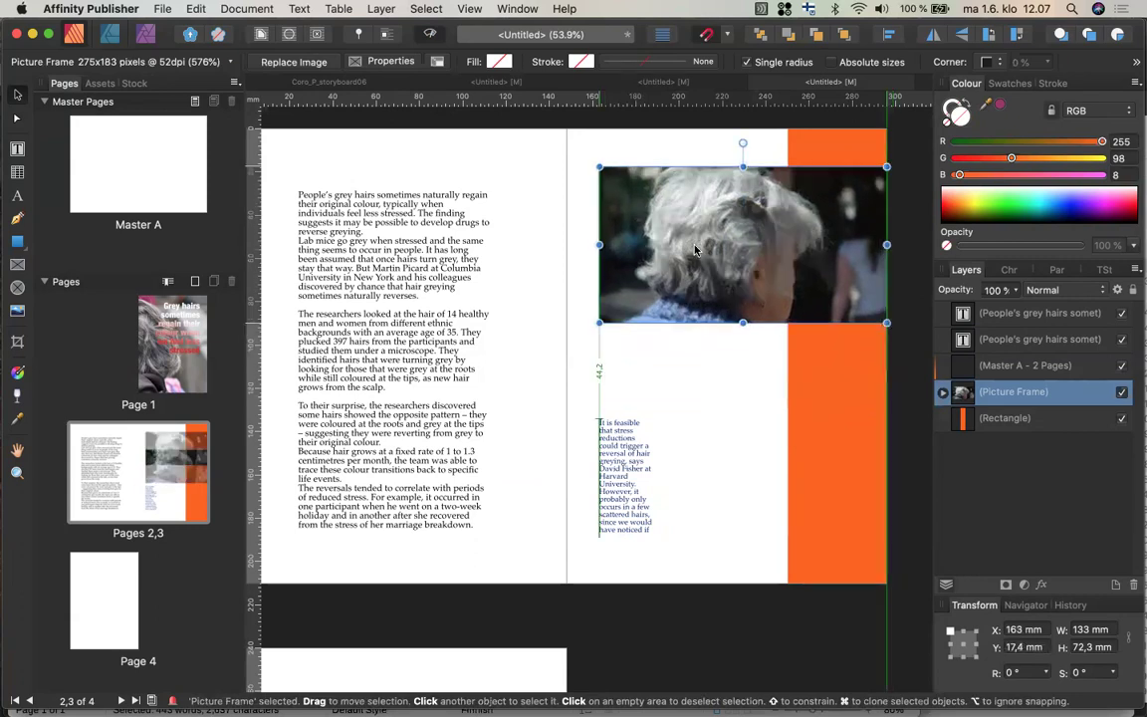
pyautogui.moveTo(692, 317); pyautogui.dragTo(692, 403)
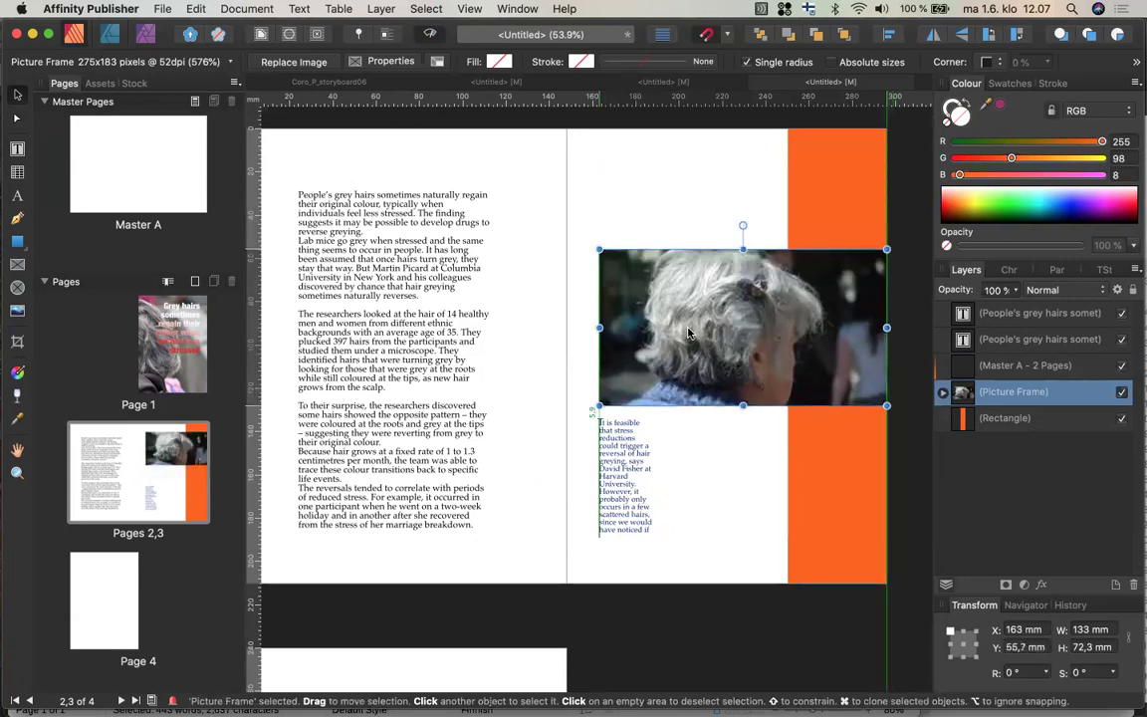
pyautogui.click(709, 541)
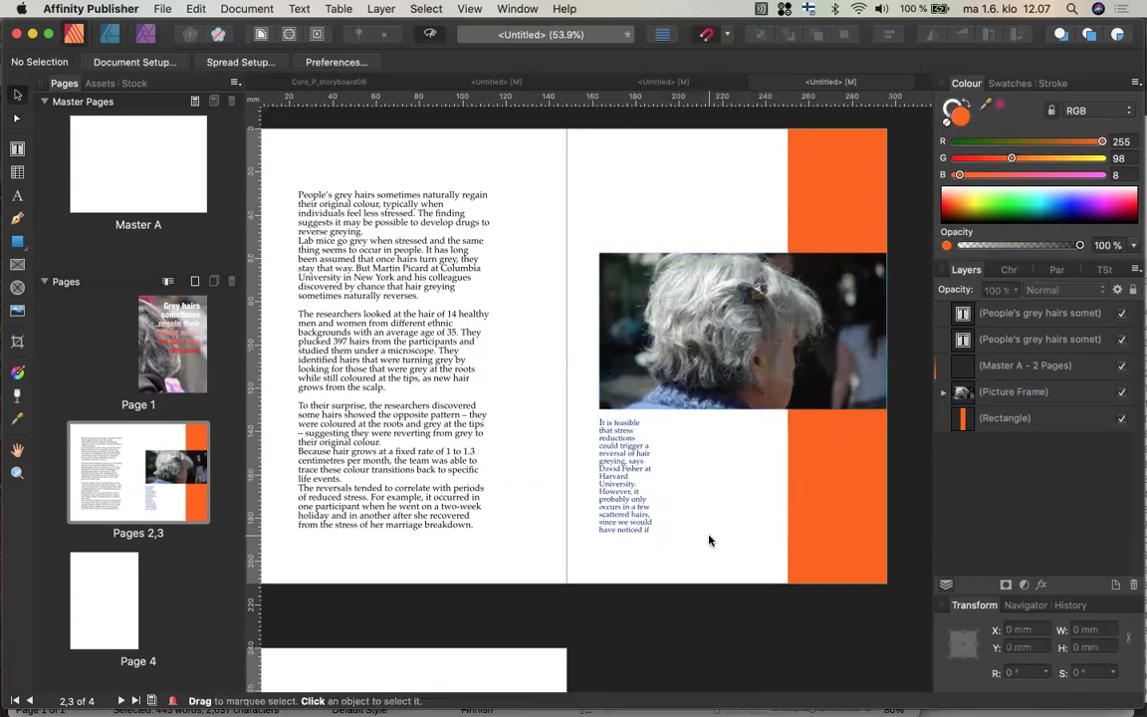
# Narrow the left-page body text frame to 83.6 mm wide
pyautogui.click(325, 418)
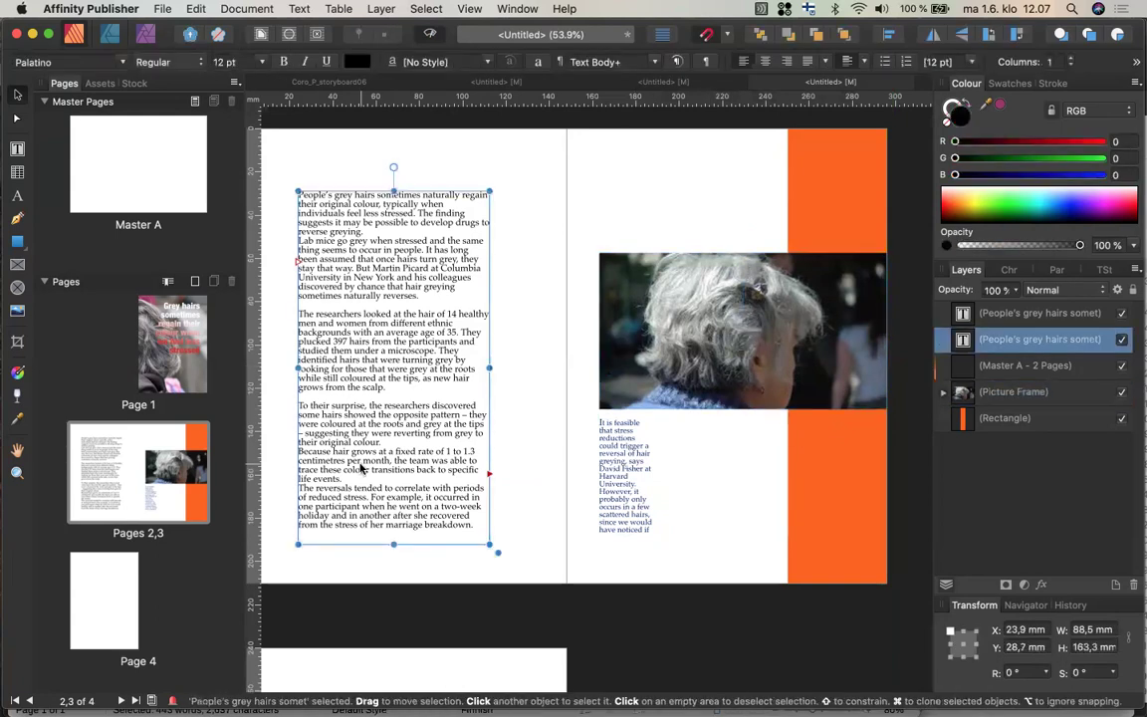
pyautogui.moveTo(481, 368); pyautogui.dragTo(478, 368)
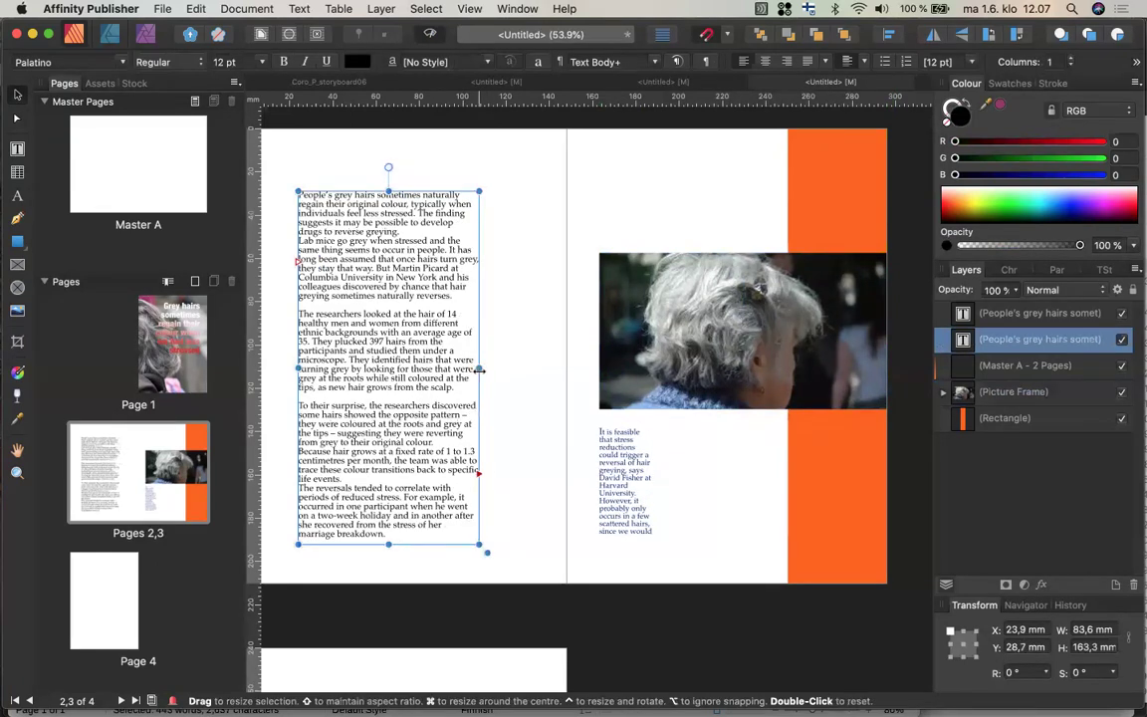
pyautogui.click(516, 480)
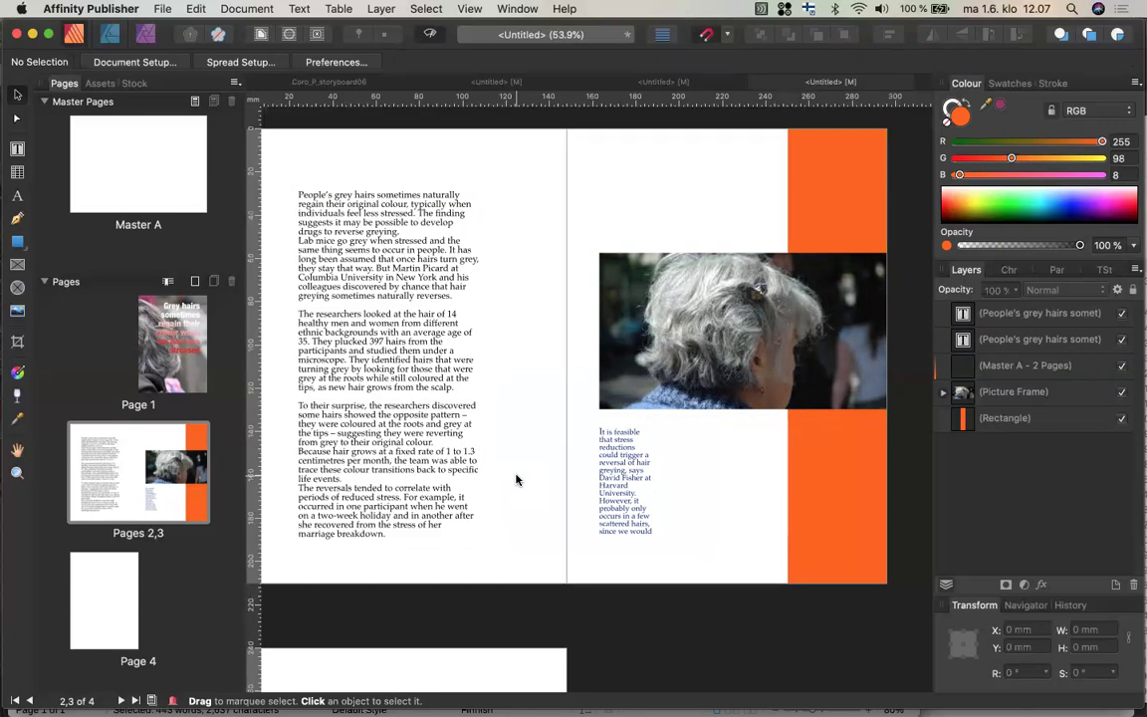
pyautogui.click(422, 409)
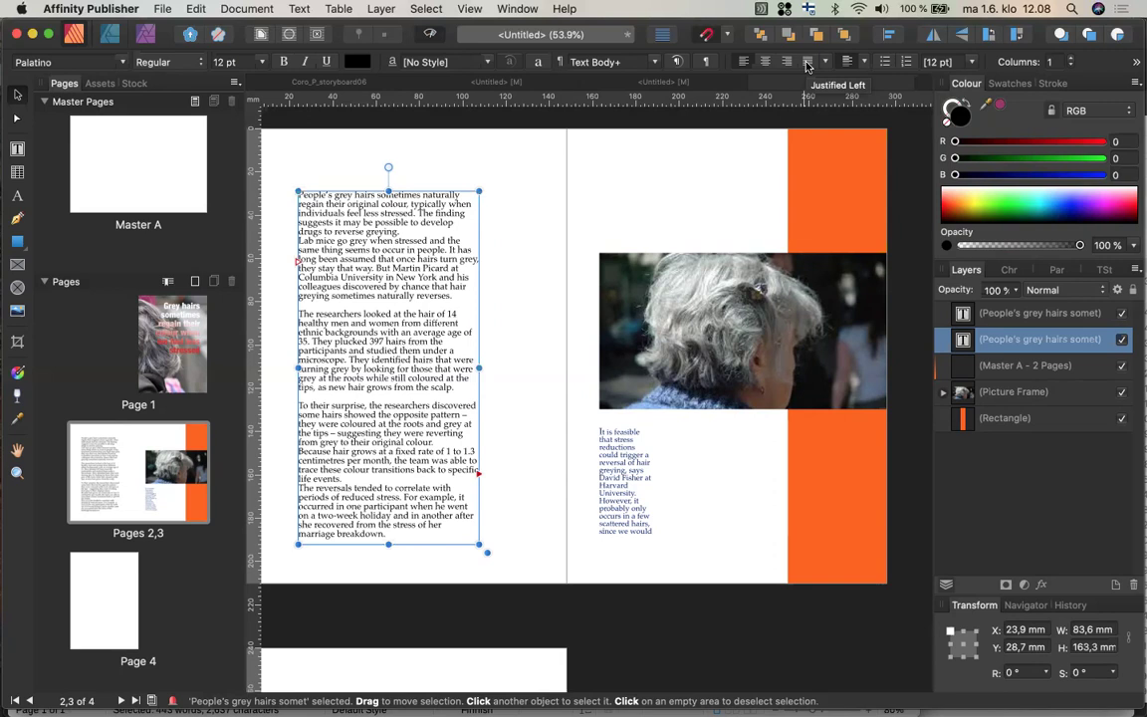
# Justify page 2's Palatino 12 pt body text with last lines aligned left
pyautogui.click(807, 65)
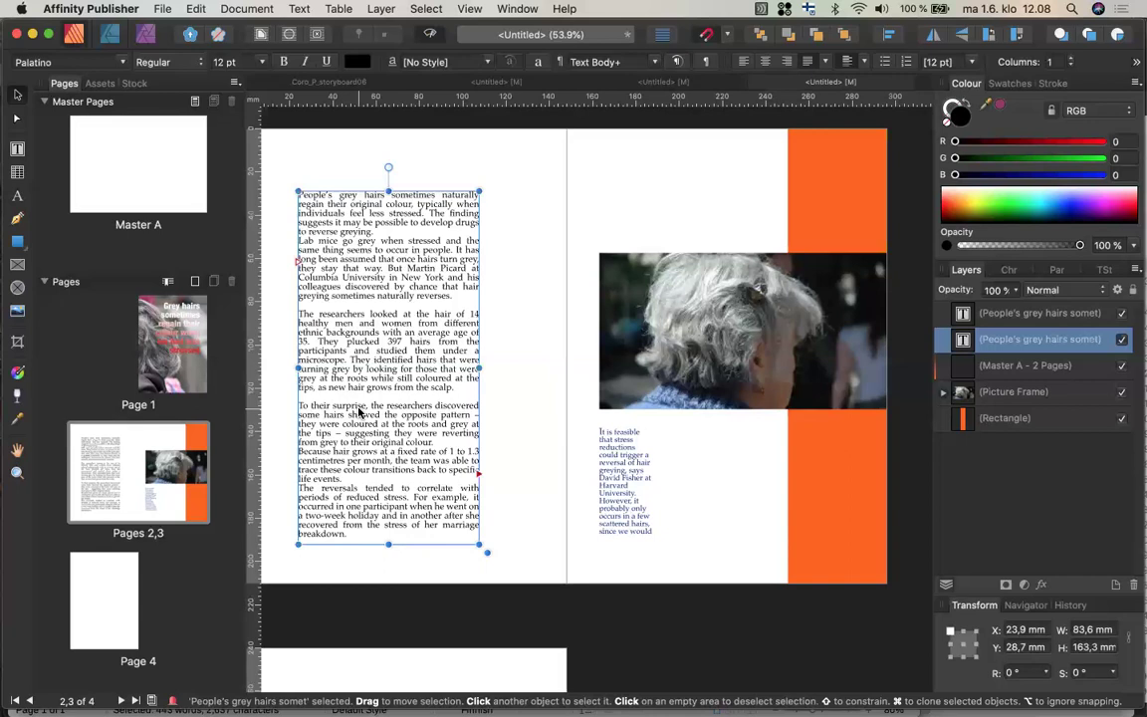
pyautogui.scroll(2, 359, 411)
pyautogui.scroll(5, 358, 411)
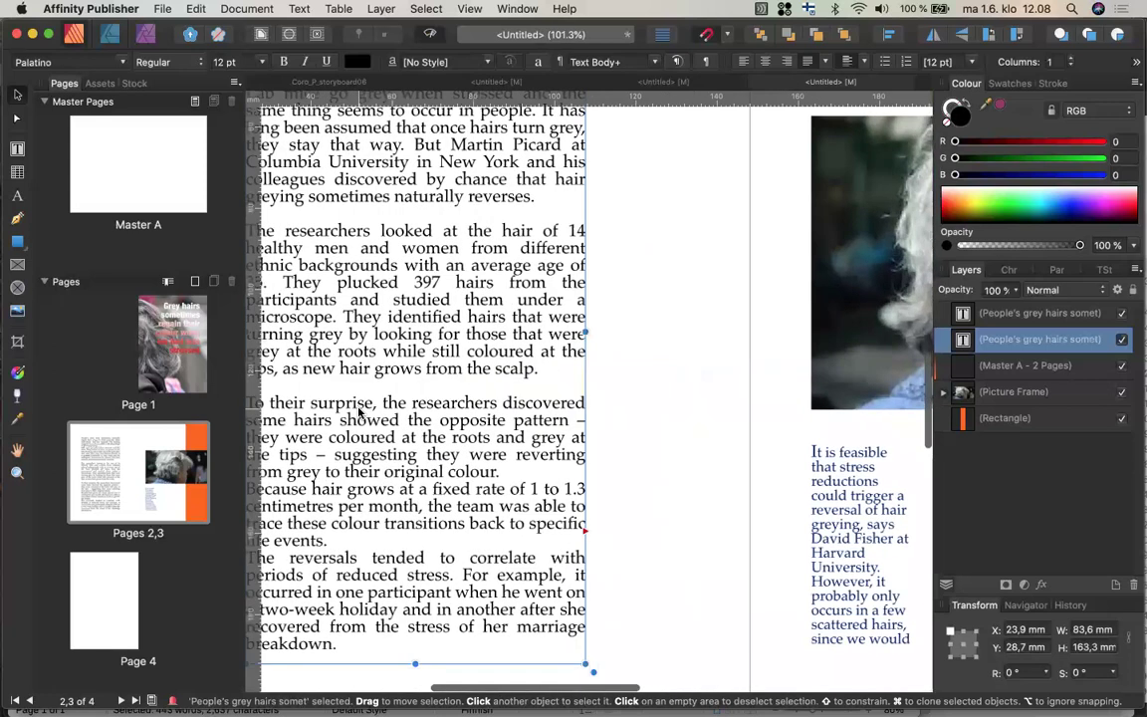
pyautogui.hscroll(-5, 363, 378)
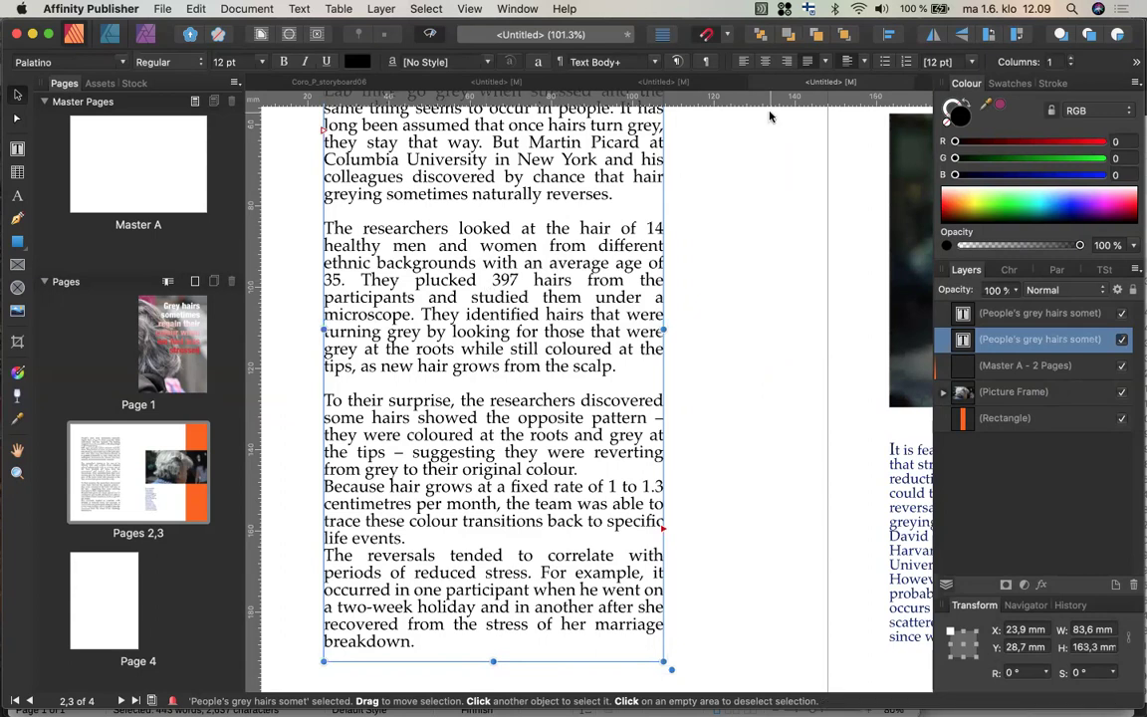
pyautogui.click(826, 63)
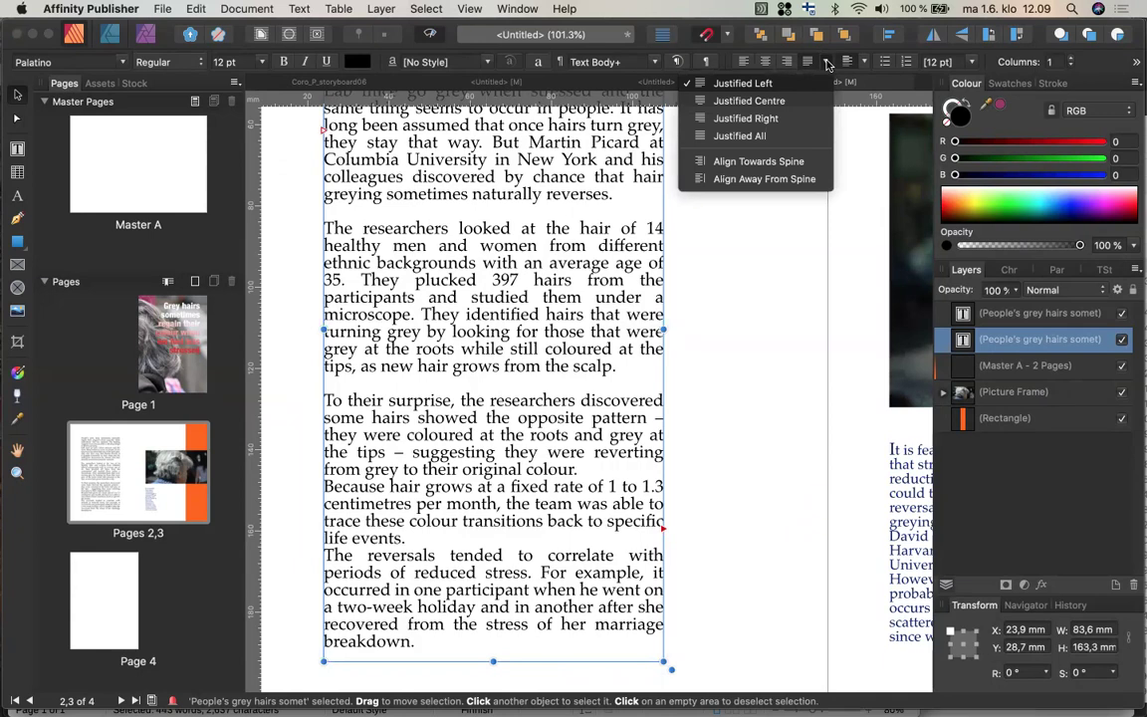
pyautogui.click(749, 139)
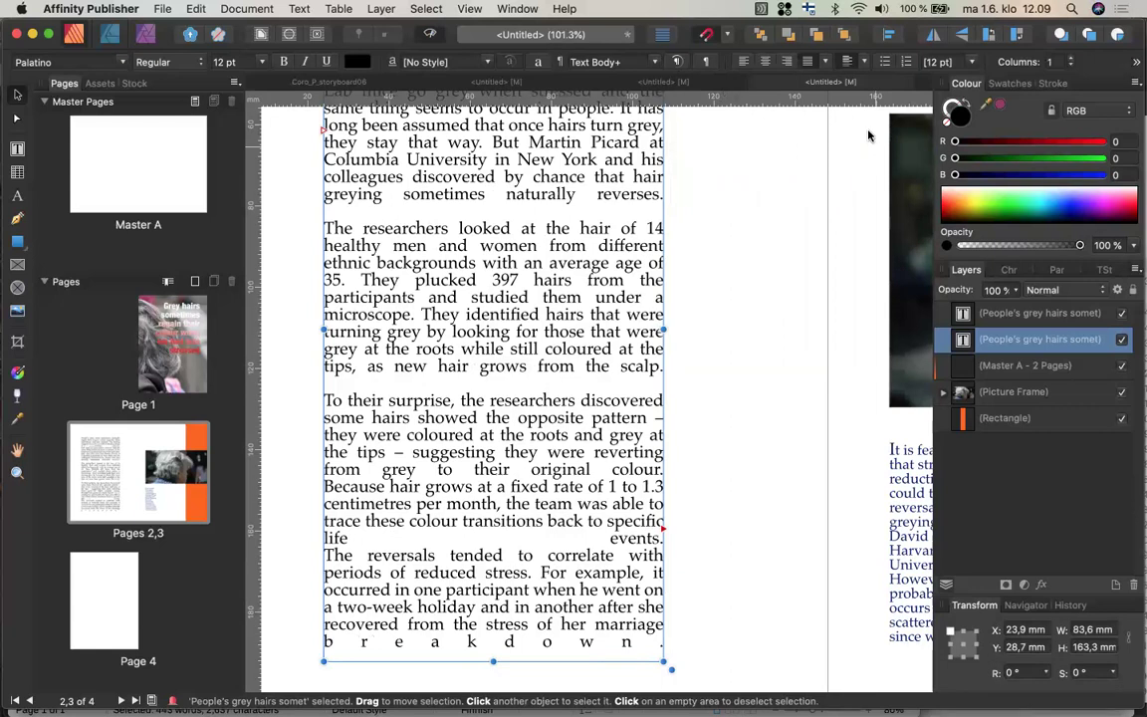
pyautogui.click(823, 62)
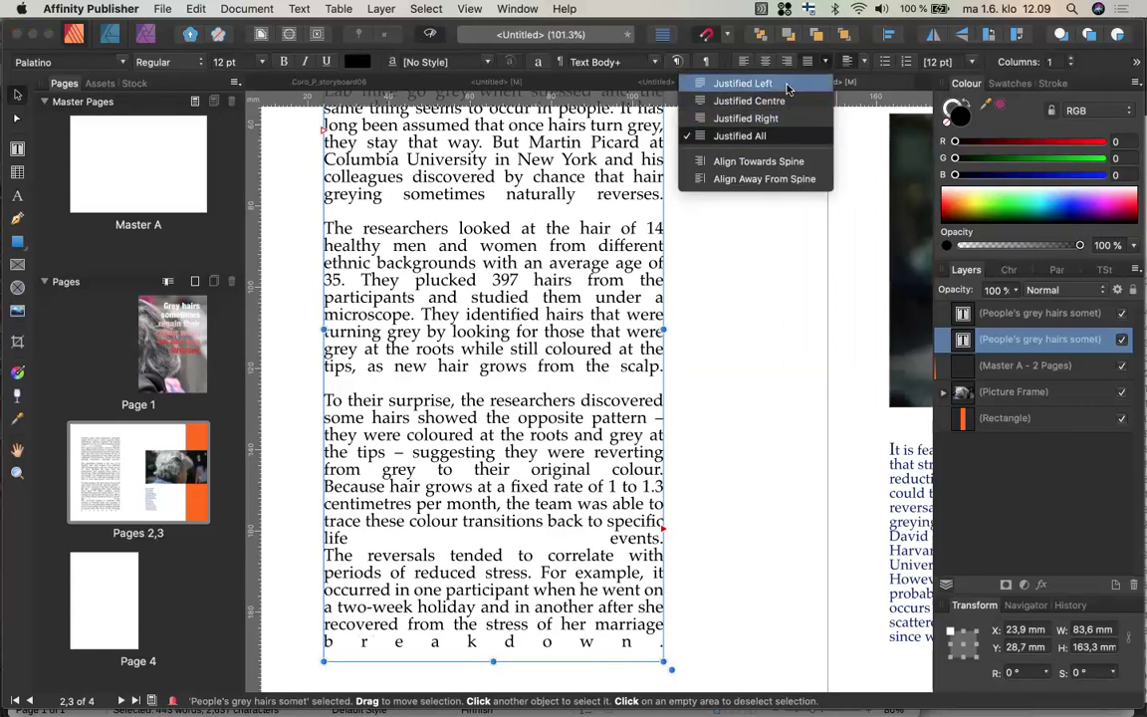
pyautogui.click(786, 86)
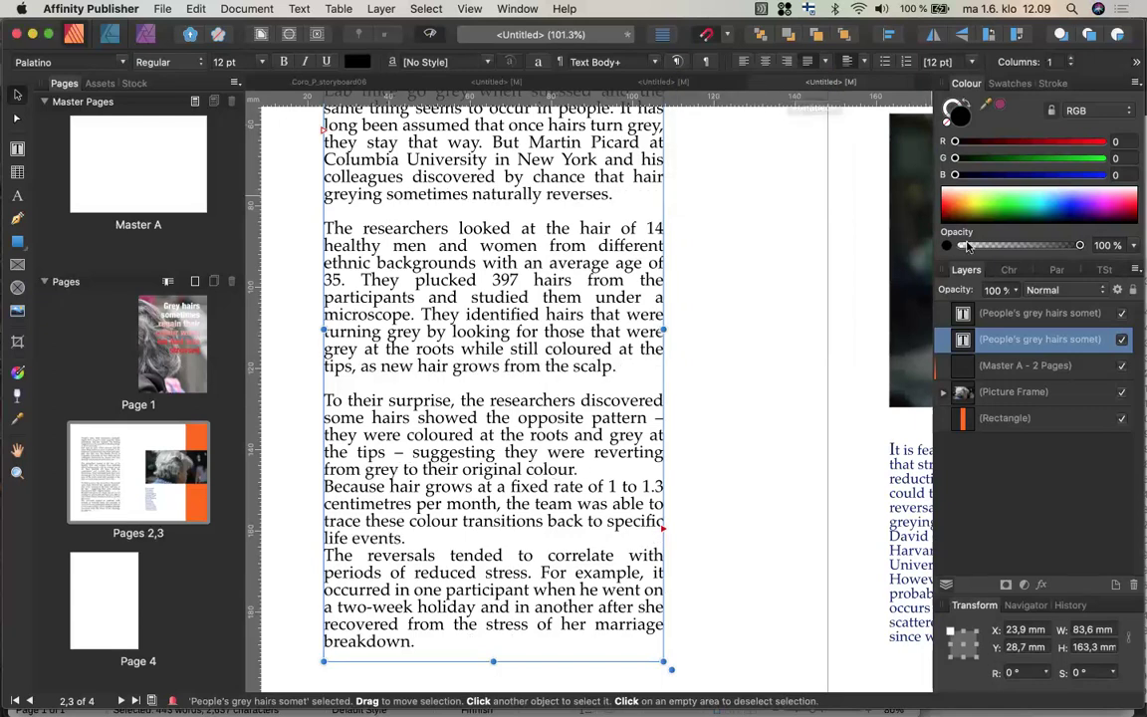
# Show the body text's Paragraph panel and review its Hyphenation and Justification settings
pyautogui.click(1009, 270)
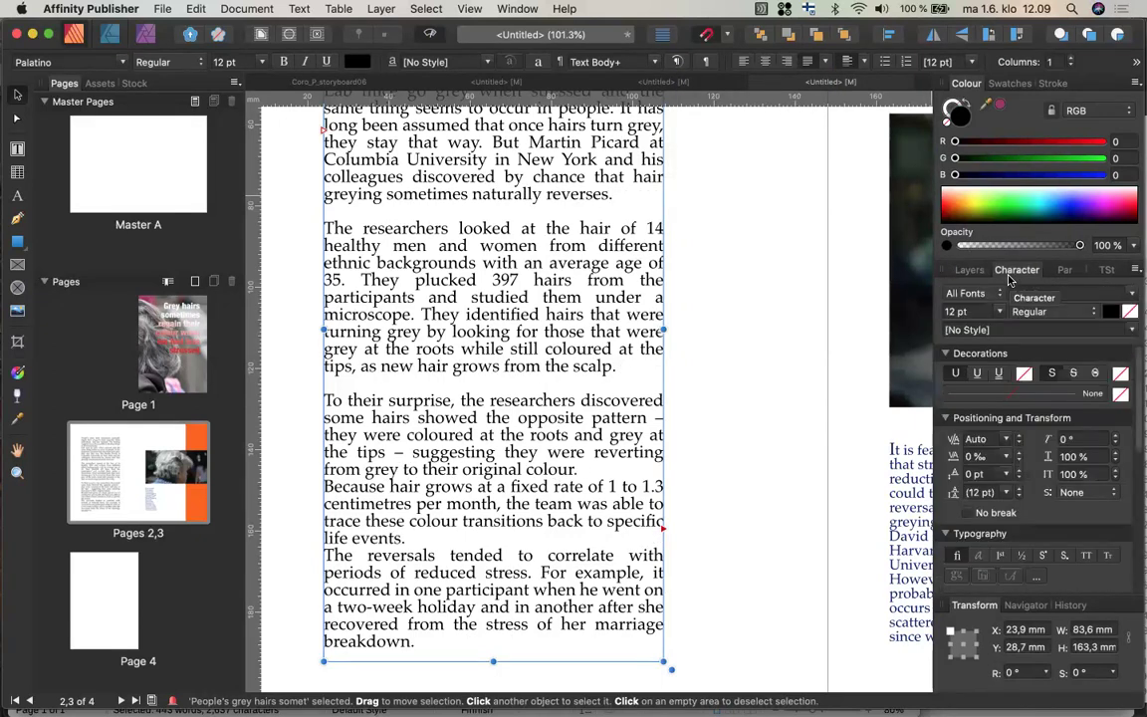
pyautogui.click(1066, 271)
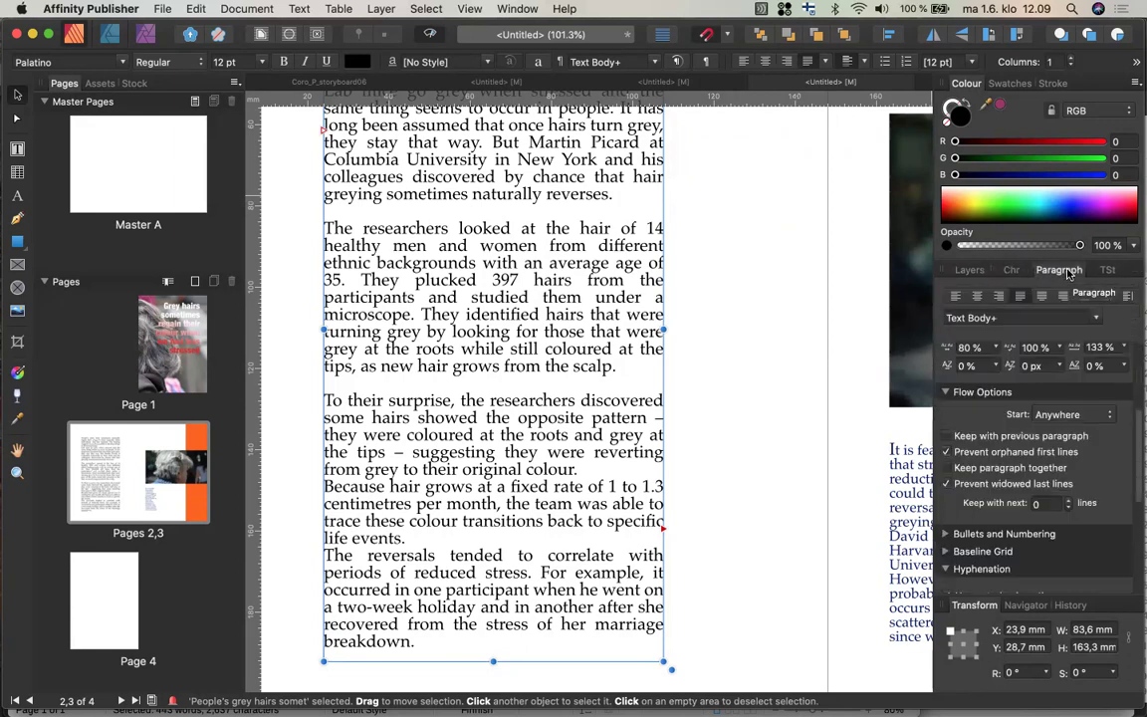
pyautogui.scroll(-3, 979, 477)
pyautogui.scroll(-3, 976, 476)
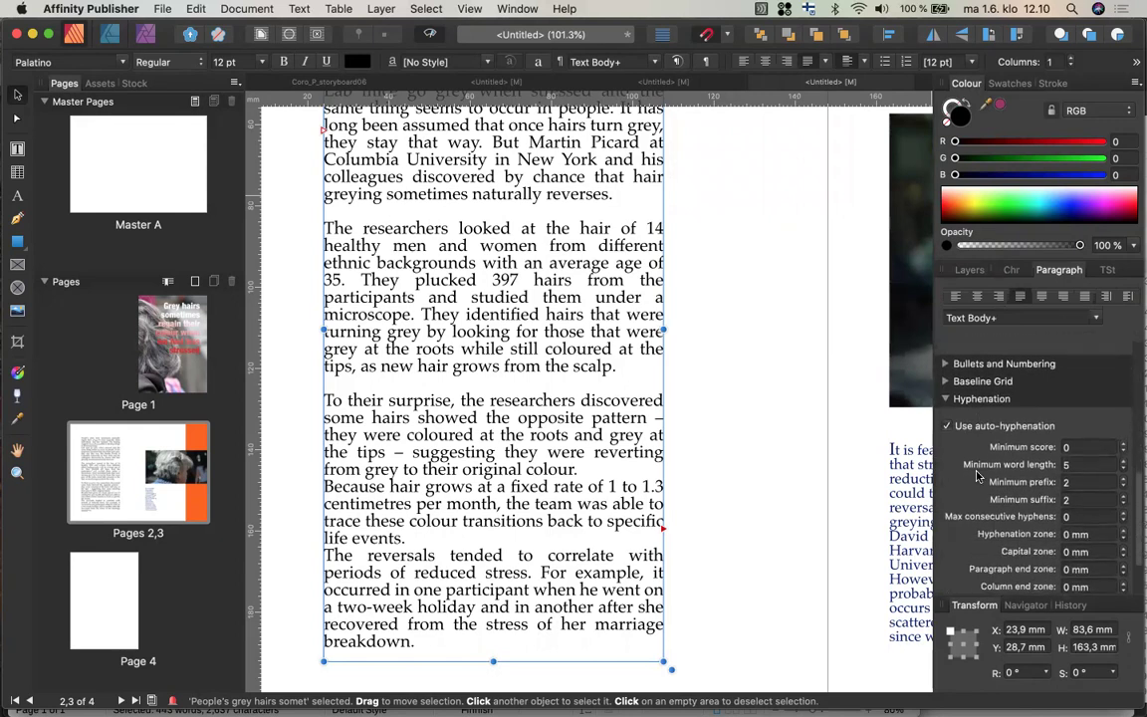
pyautogui.scroll(-3, 977, 475)
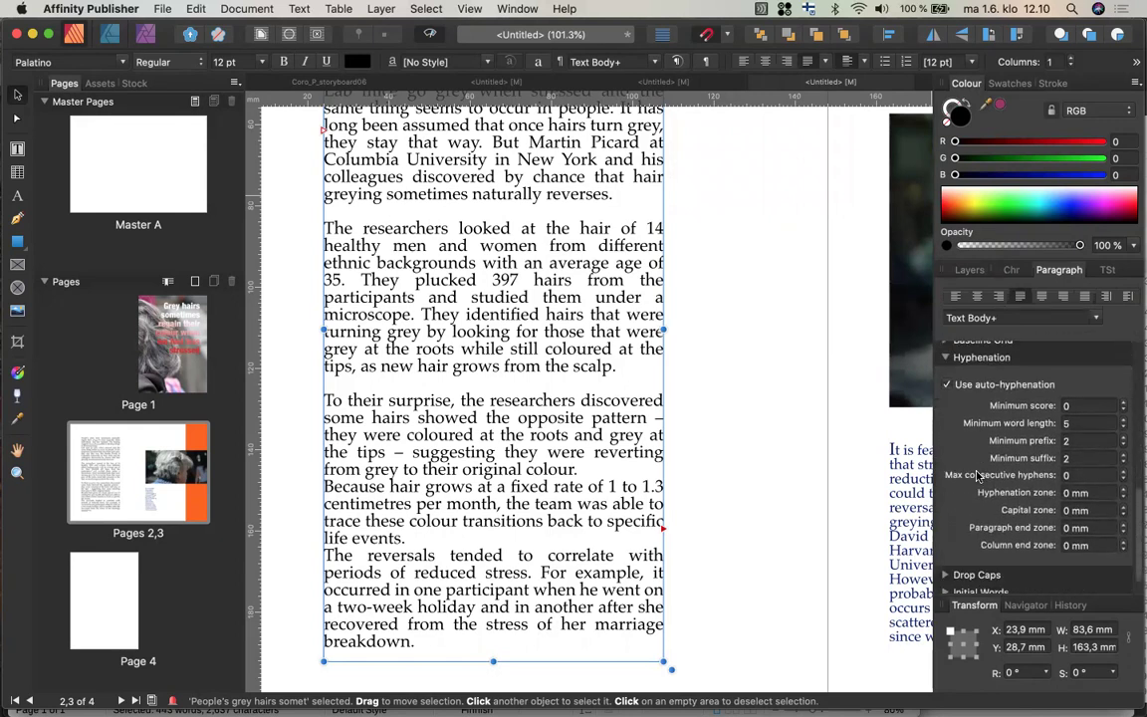
pyautogui.scroll(10, 977, 476)
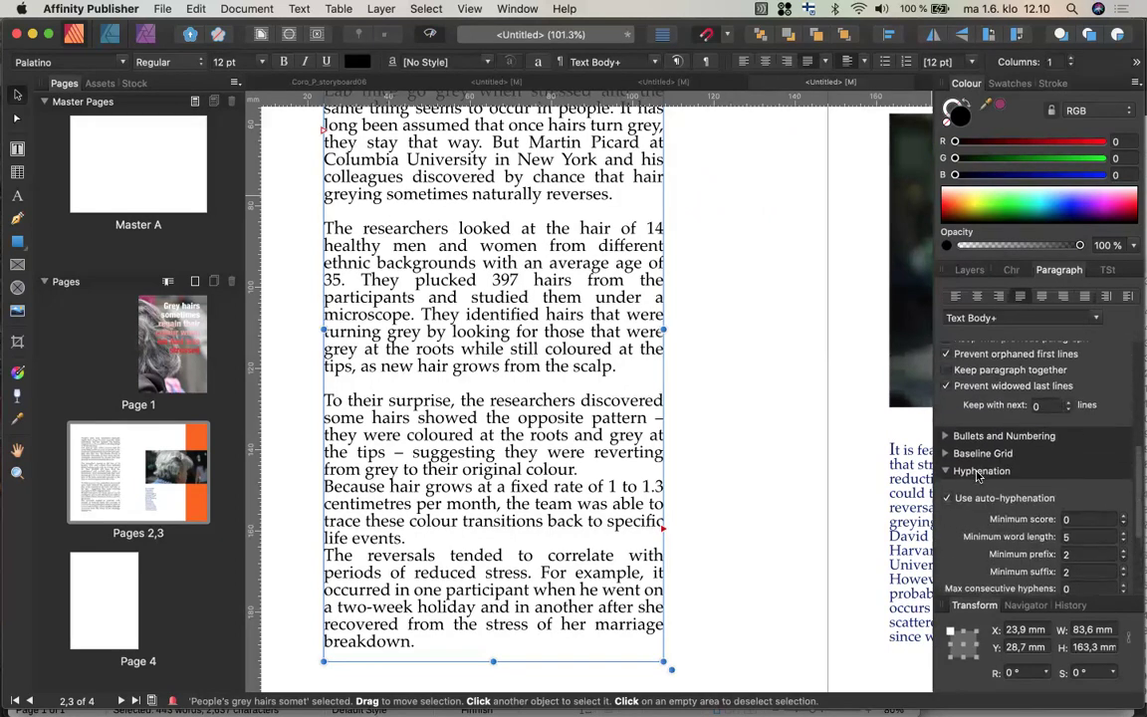
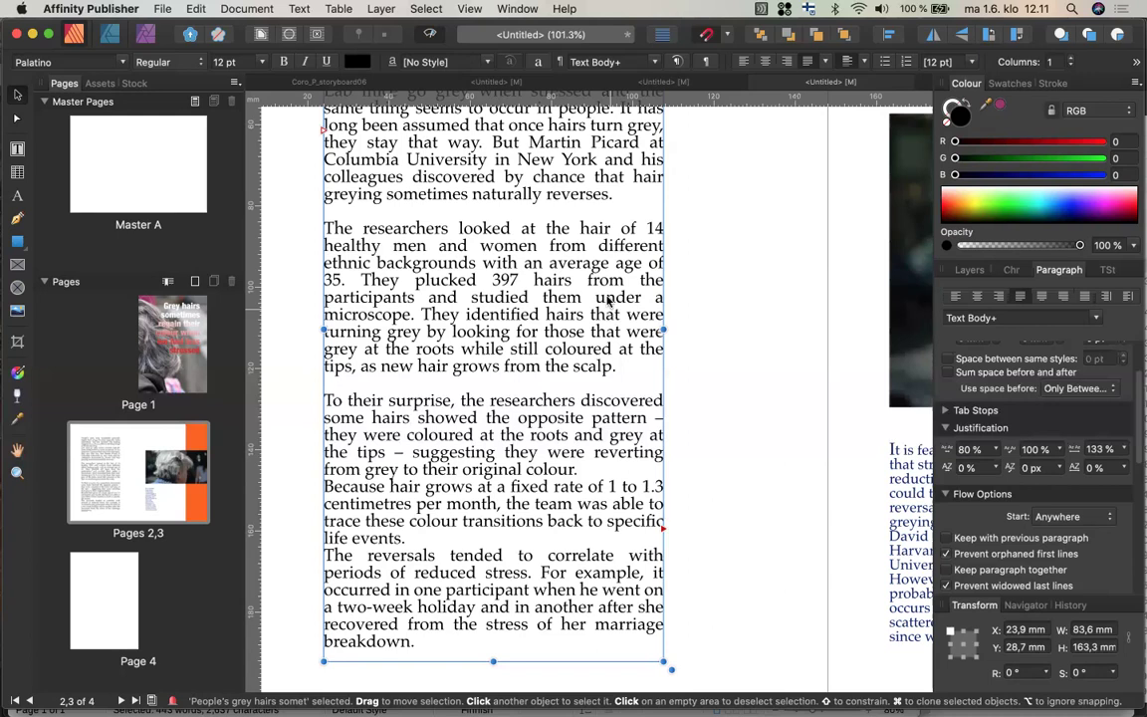
# Start a PDF export of the layout, ignoring the preflight warnings
pyautogui.moveTo(5, 149)
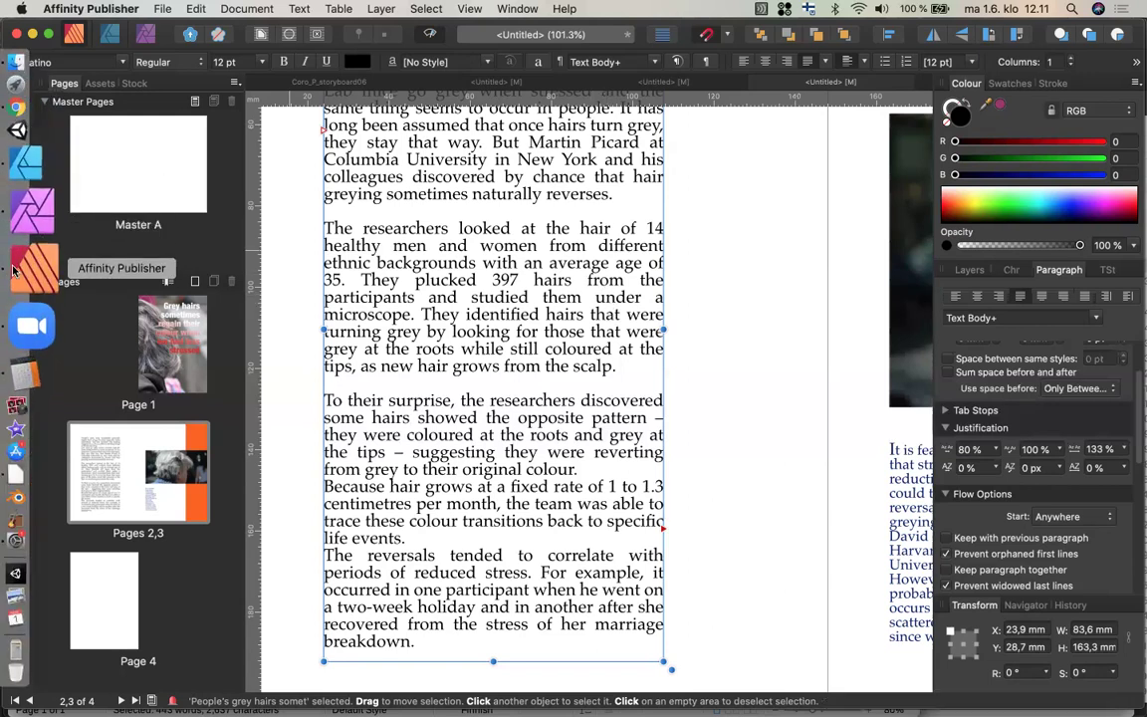
pyautogui.click(158, 9)
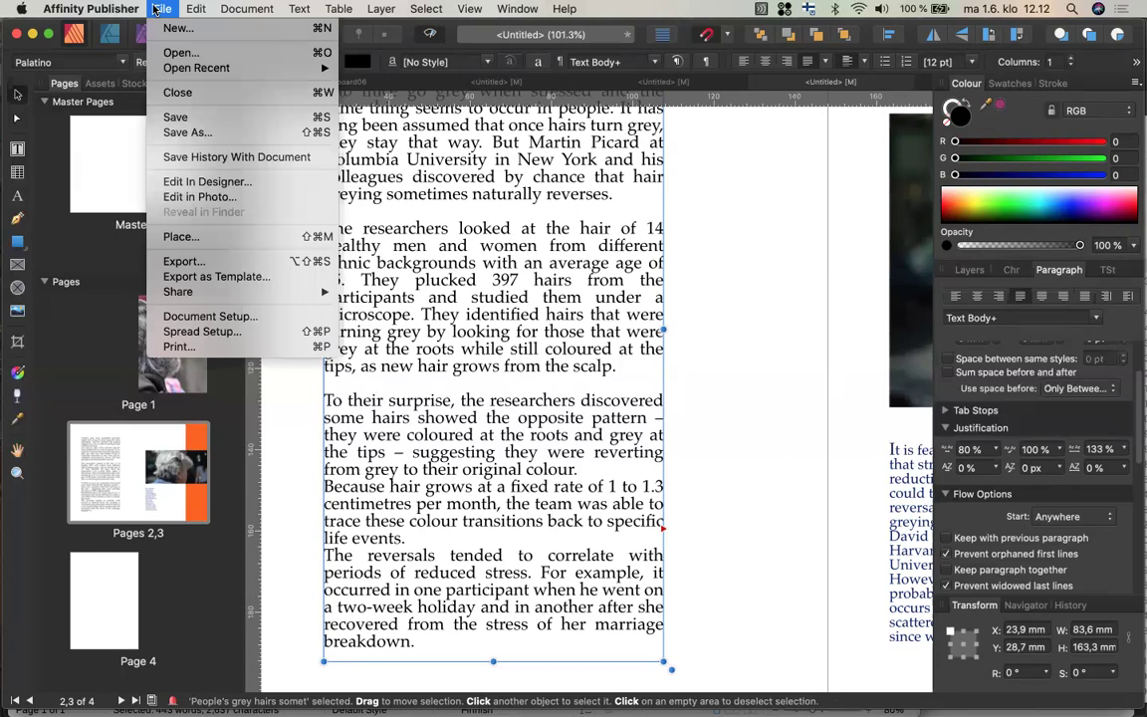
pyautogui.click(183, 263)
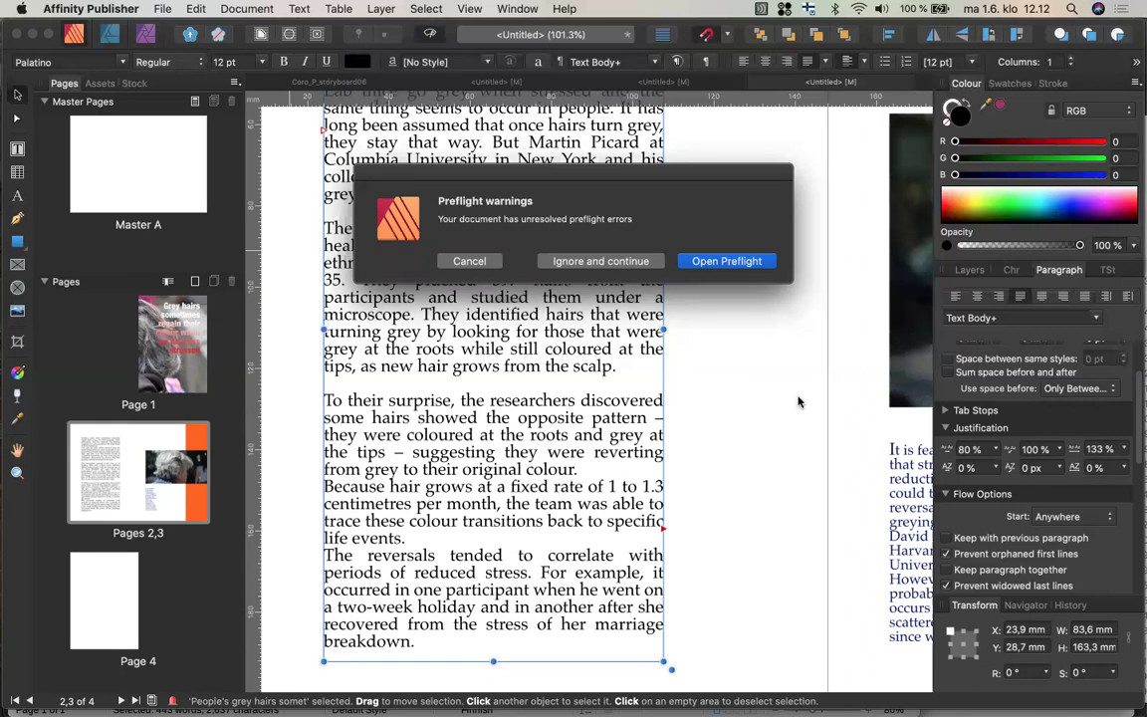
pyautogui.click(598, 261)
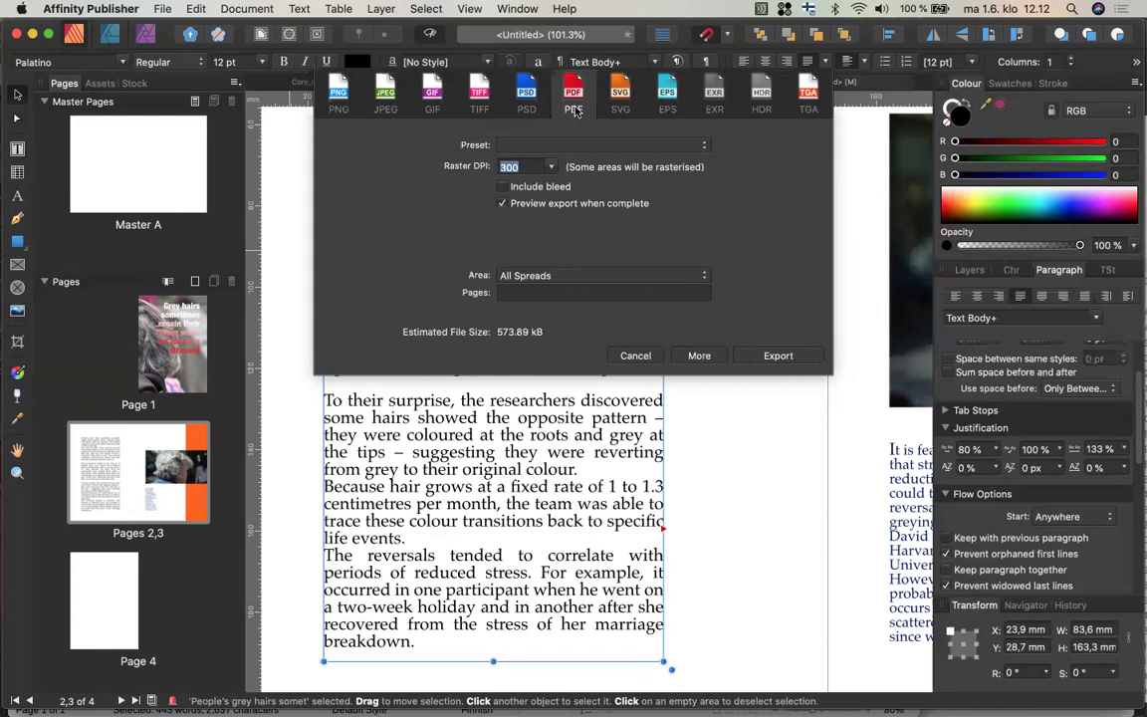
# Choose the PDF (for print) preset with bleed included and show the More options
pyautogui.click(704, 146)
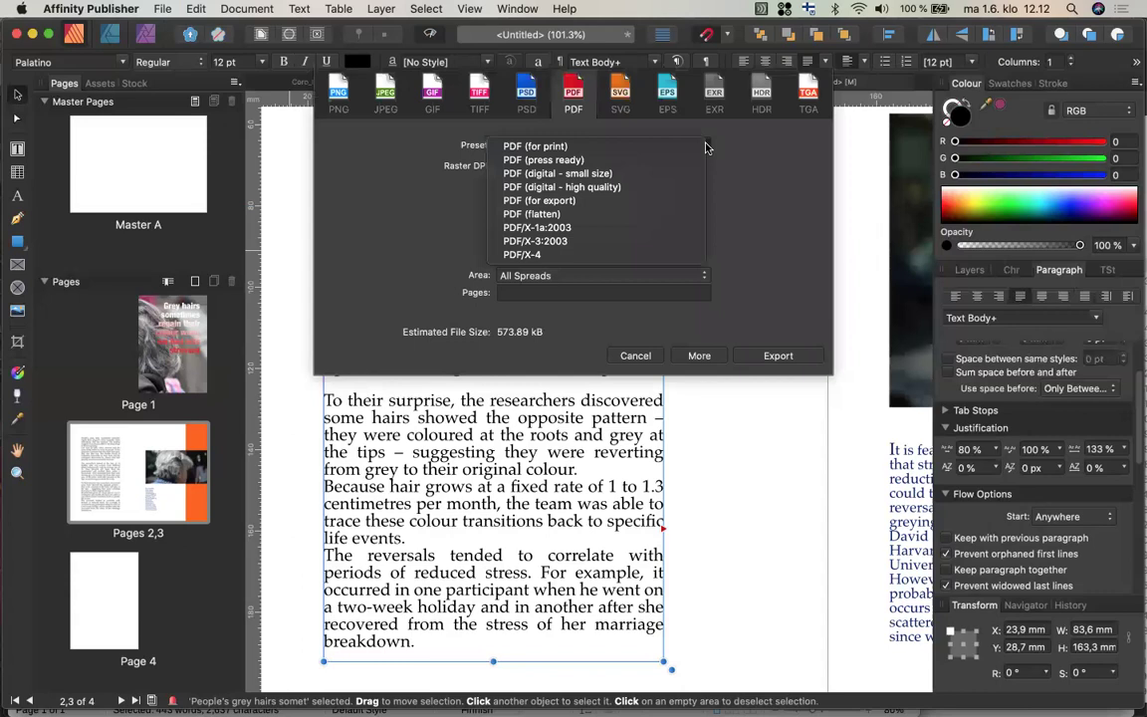
pyautogui.click(632, 148)
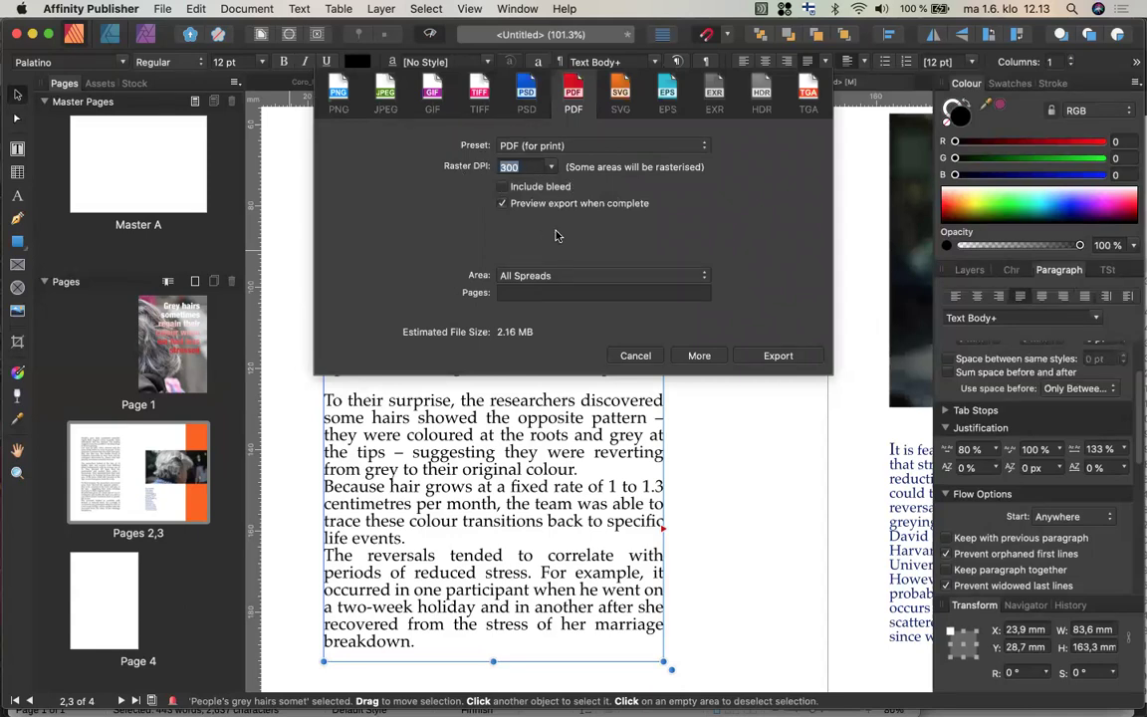
pyautogui.click(504, 187)
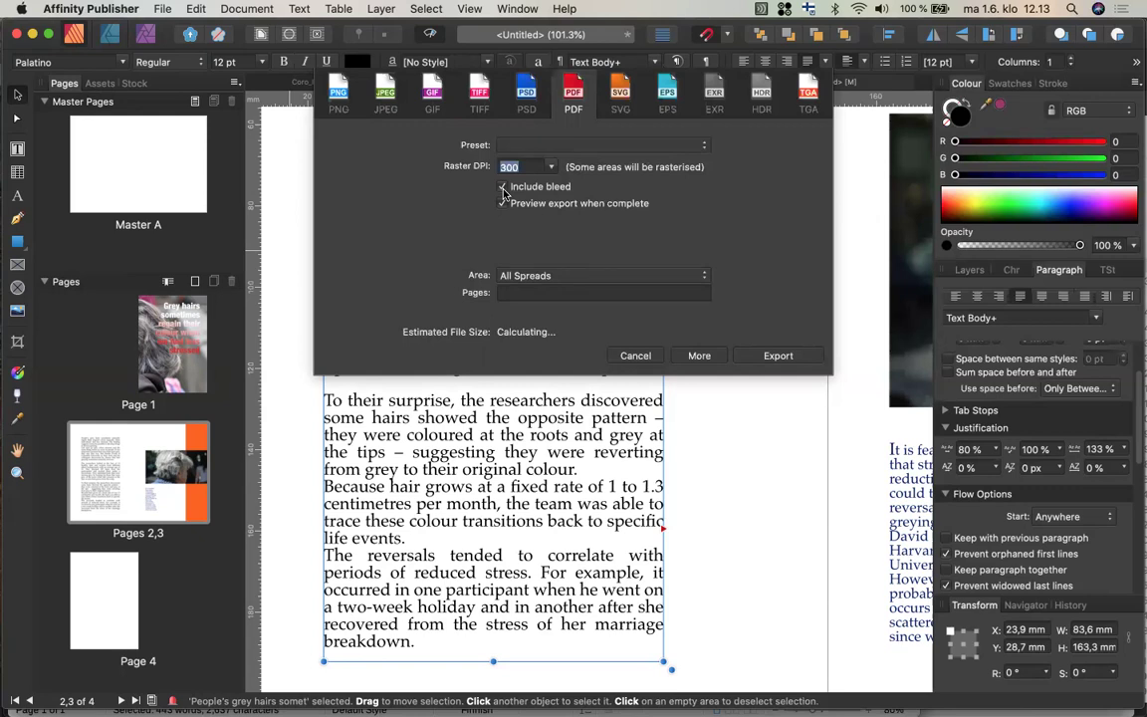
pyautogui.click(700, 355)
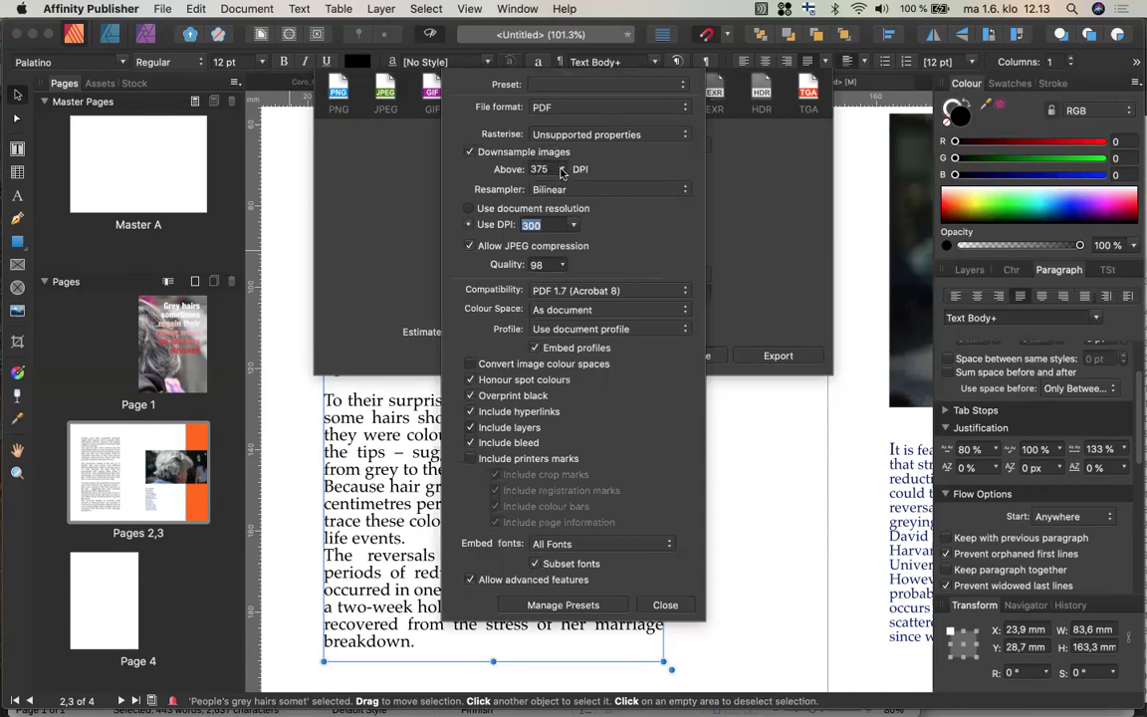
# Keep the 375 DPI threshold and Bilinear resampling, and include printer's marks
pyautogui.click(561, 173)
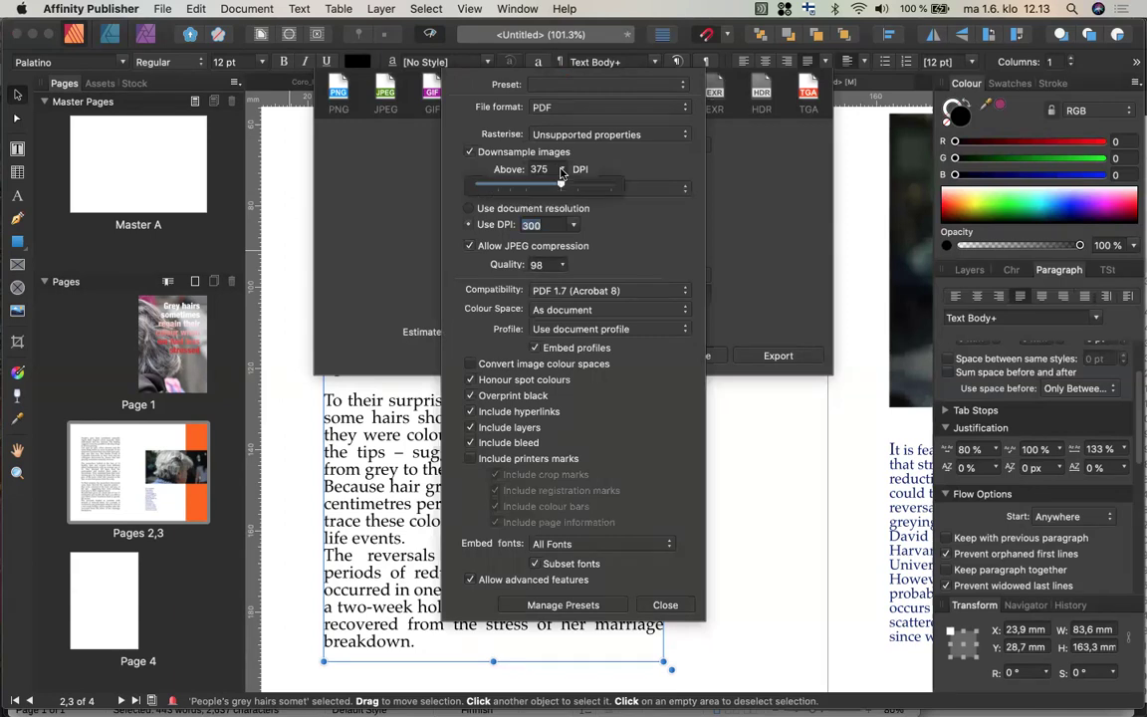
pyautogui.click(561, 172)
pyautogui.press('Tab')
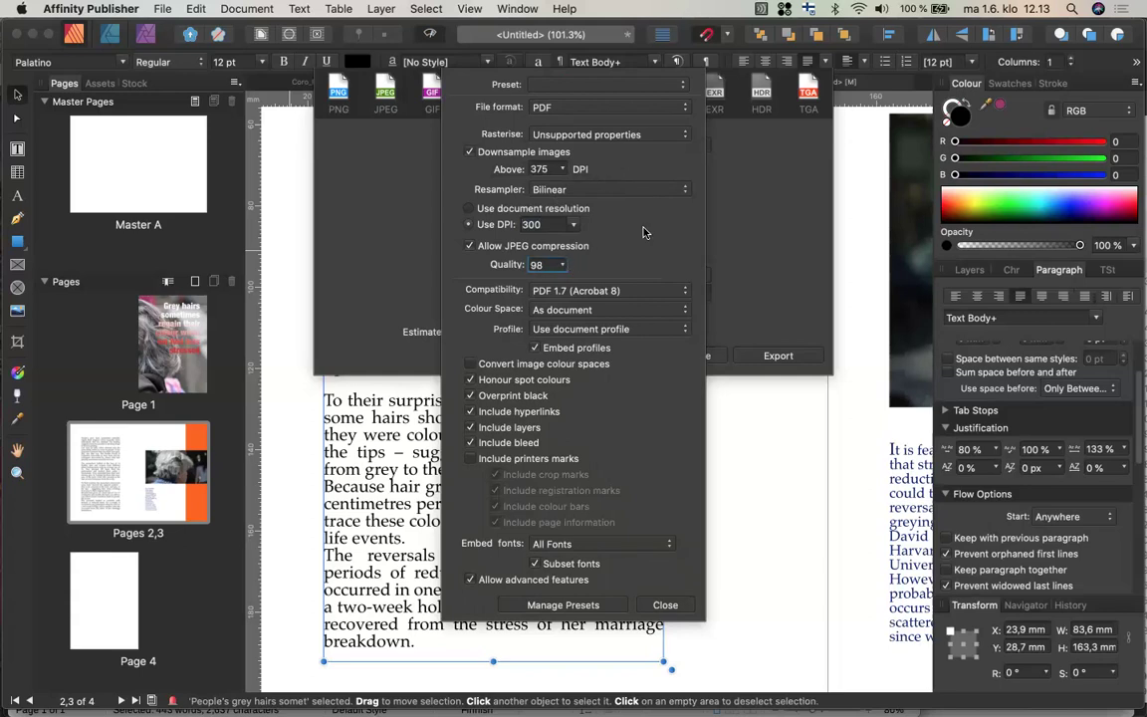
pyautogui.click(677, 192)
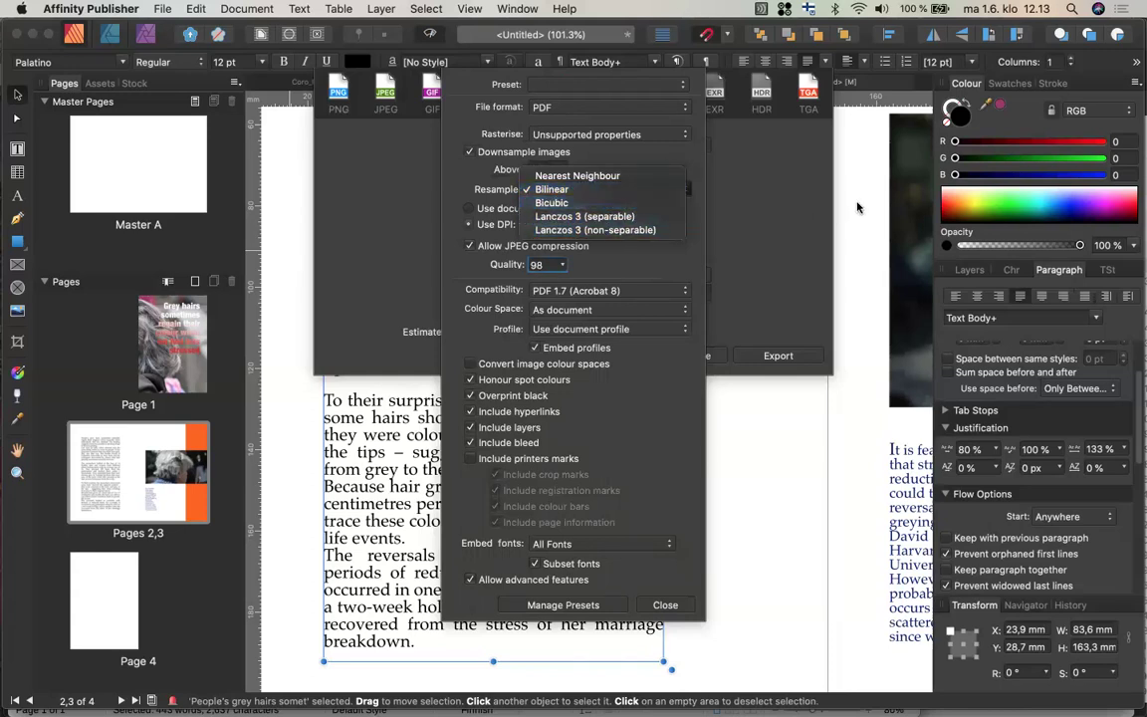
pyautogui.click(747, 202)
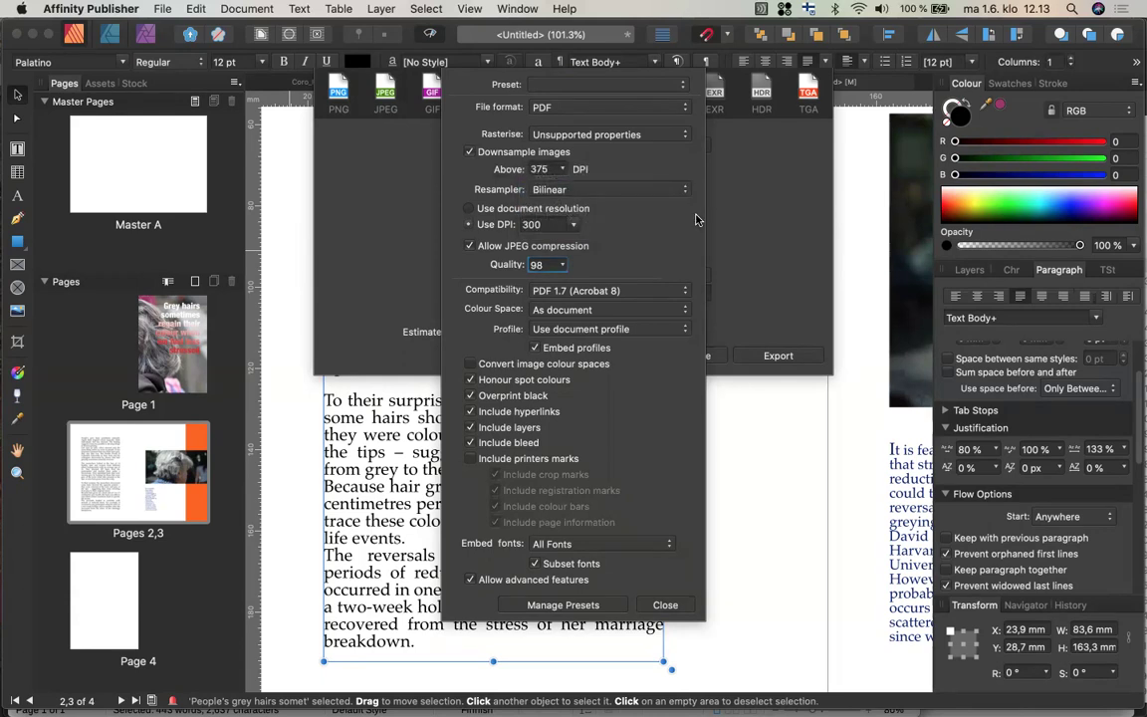
pyautogui.click(613, 190)
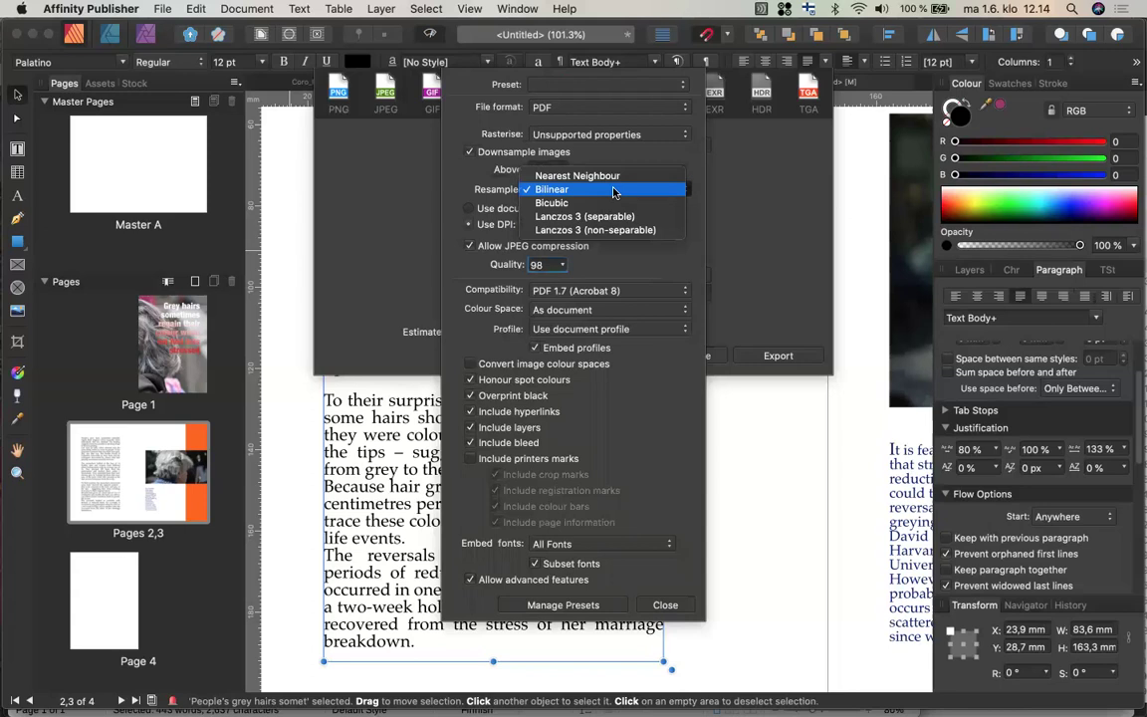
pyautogui.click(752, 182)
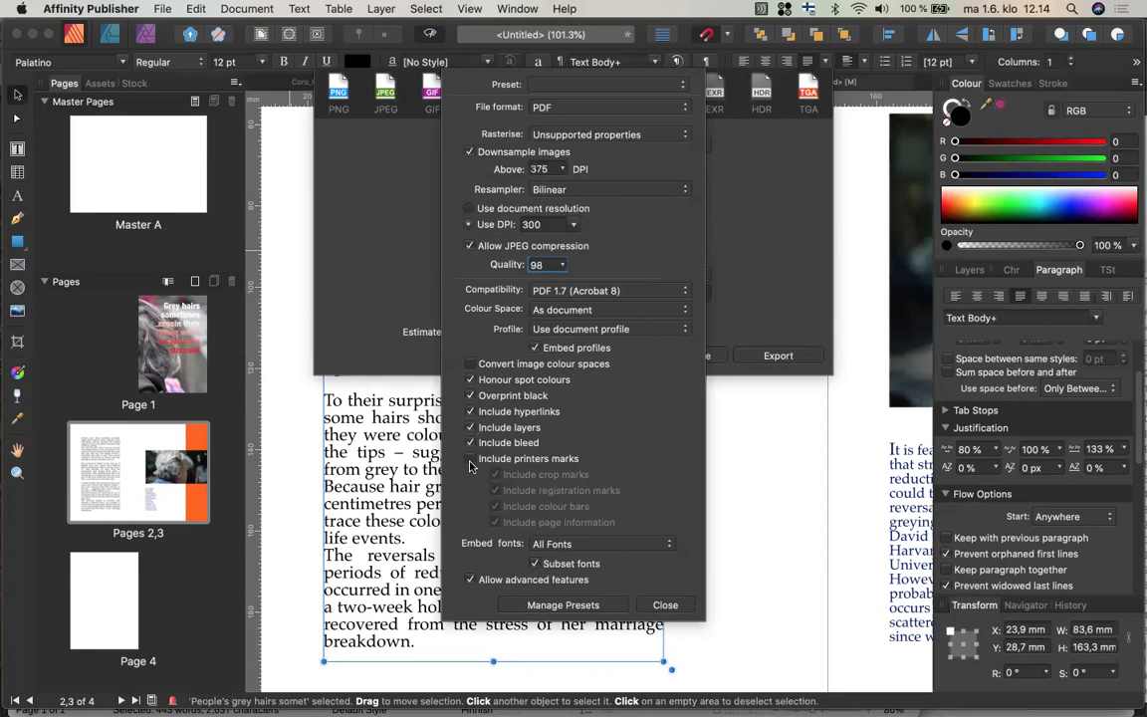
pyautogui.click(471, 463)
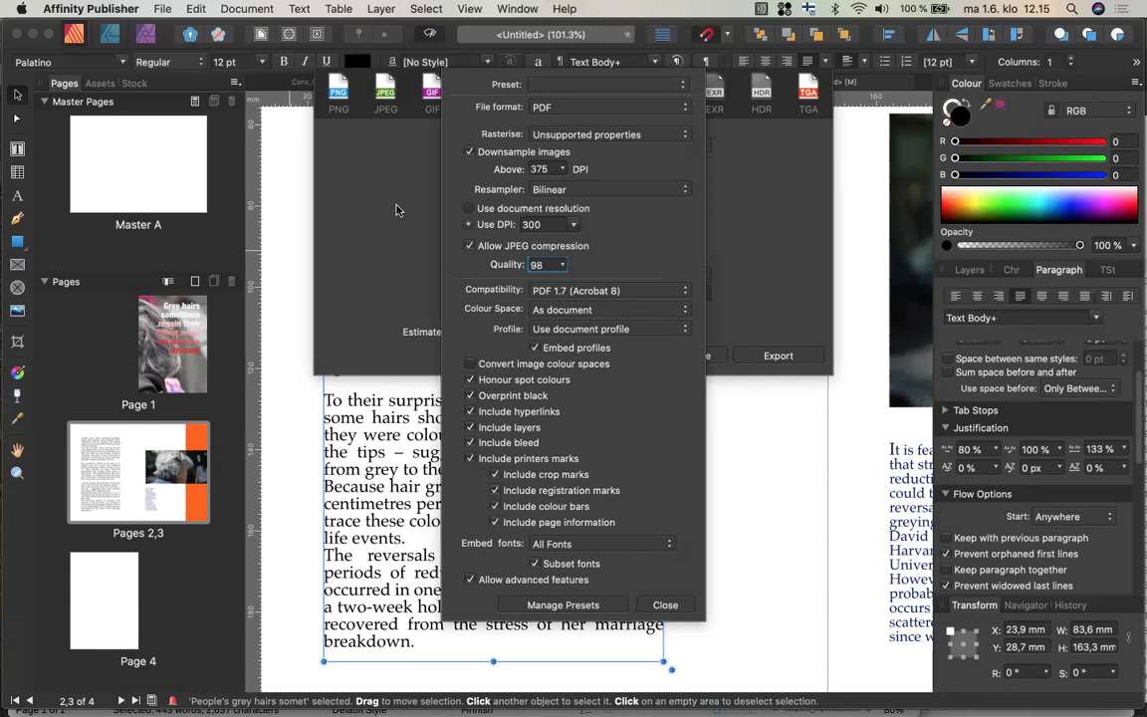
# Set the export Area to All Pages, then cancel the export dialog
pyautogui.click(665, 606)
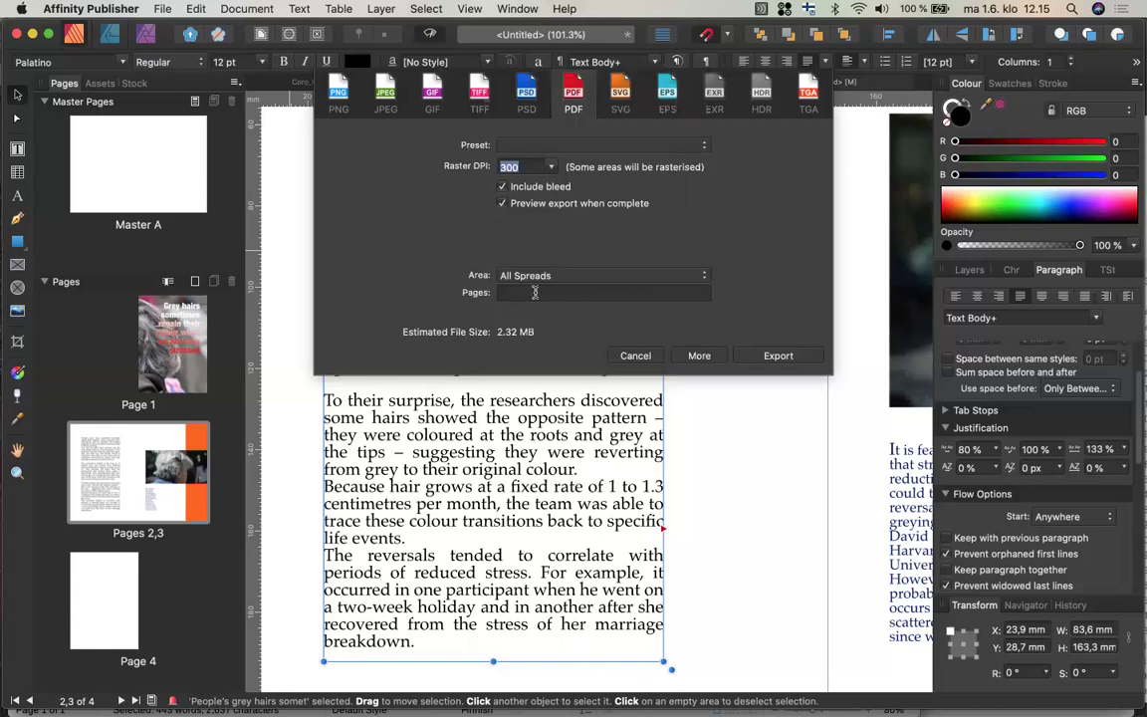
pyautogui.click(565, 277)
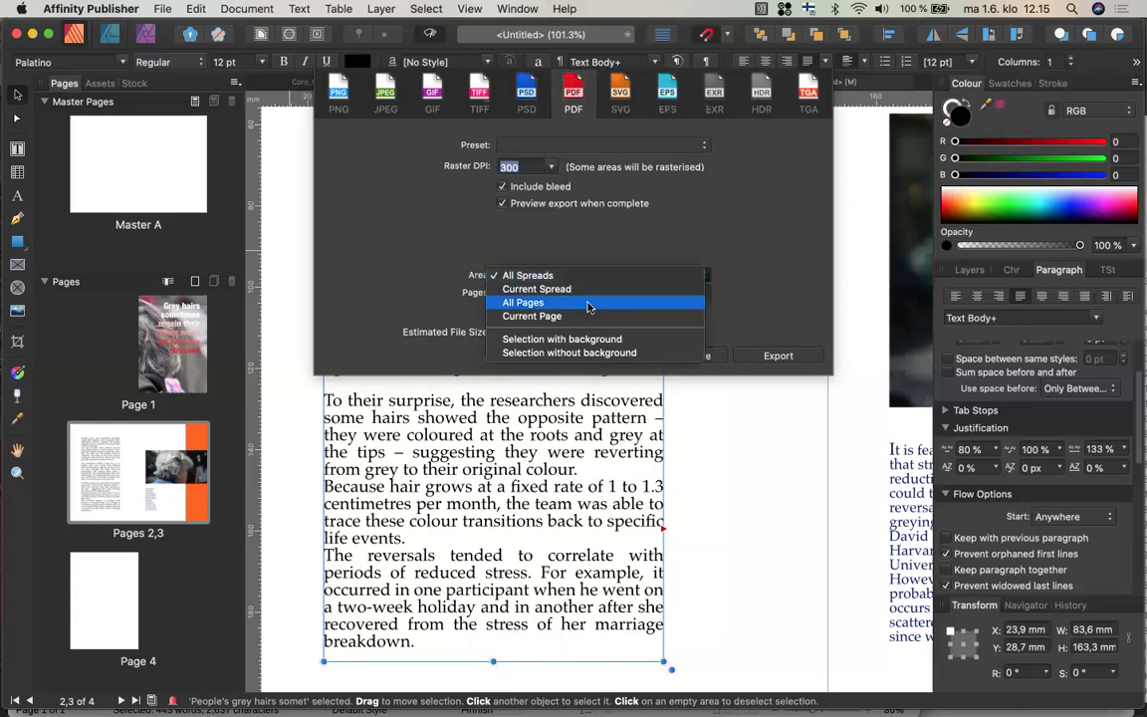
pyautogui.click(588, 304)
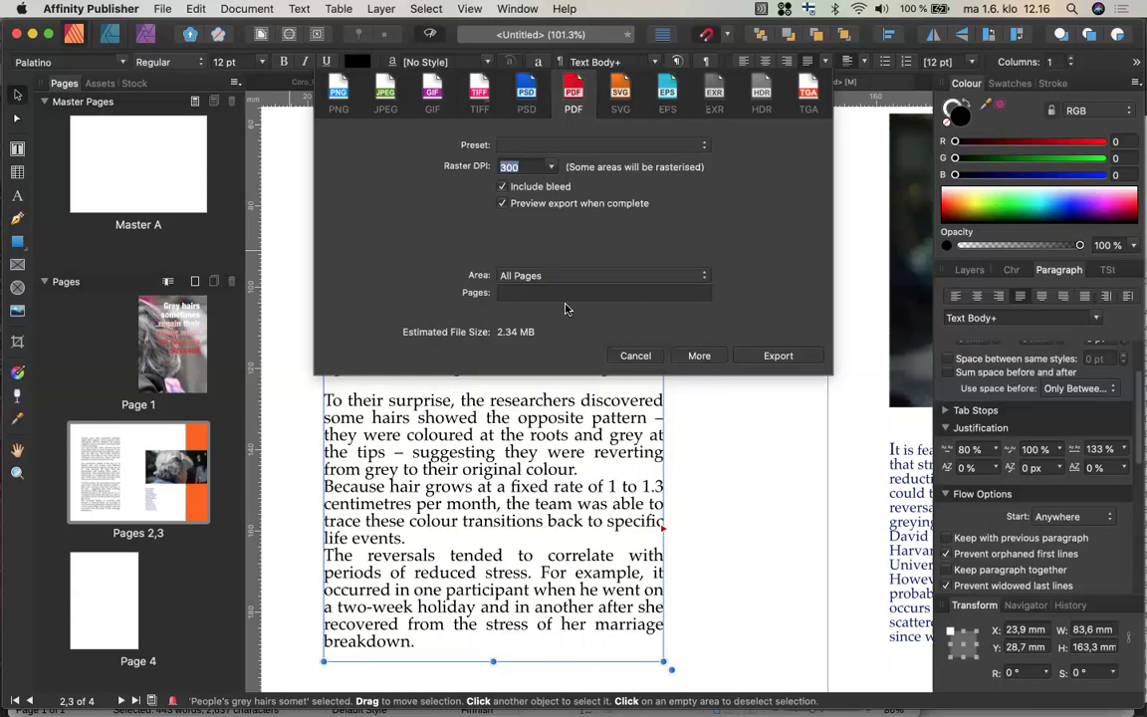
pyautogui.click(633, 356)
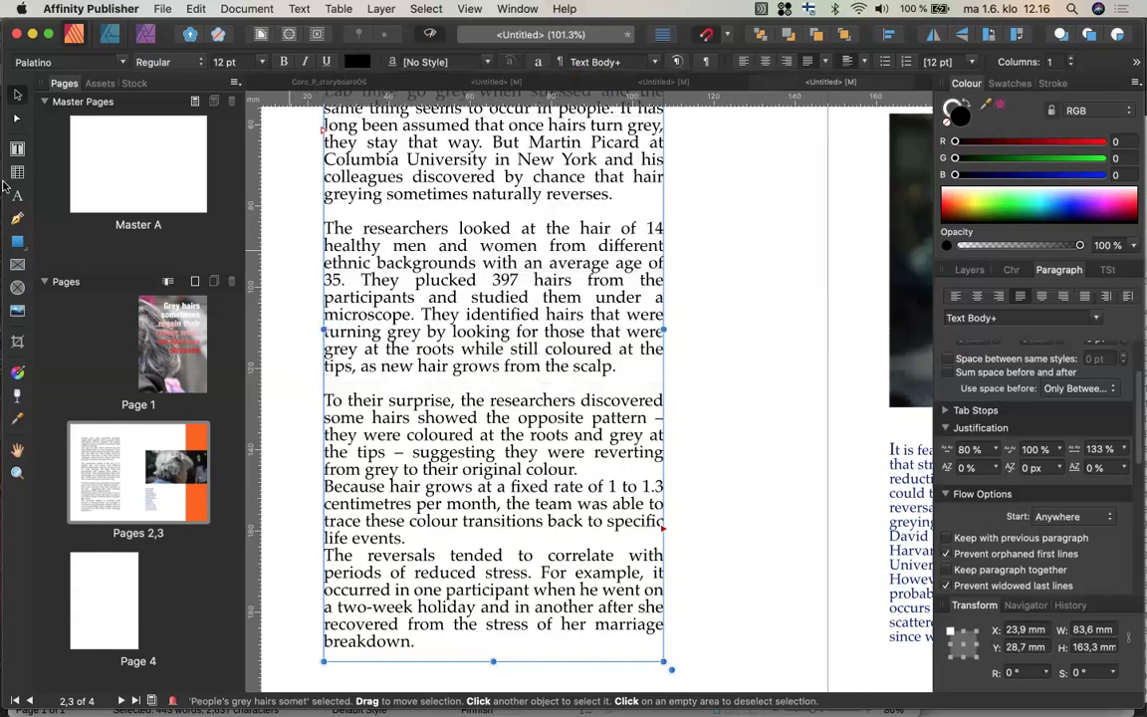
# Switch to Chrome and close the four grey hair, pxhere and blue jay tabs
pyautogui.moveTo(5, 185)
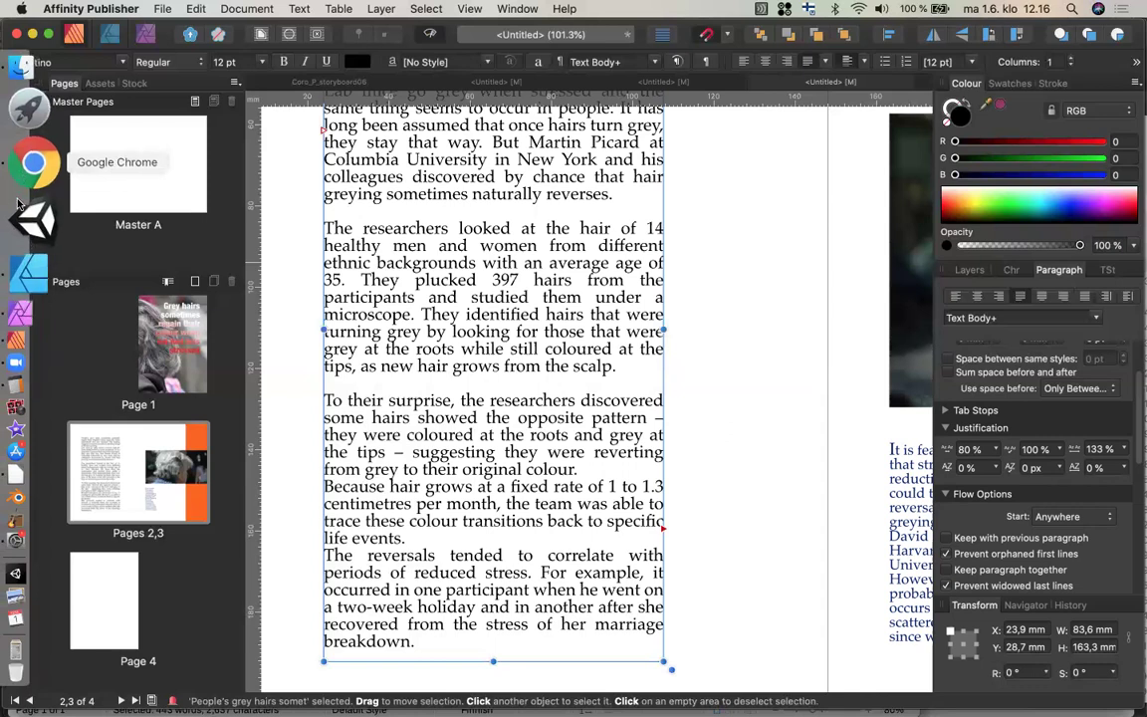
pyautogui.click(35, 182)
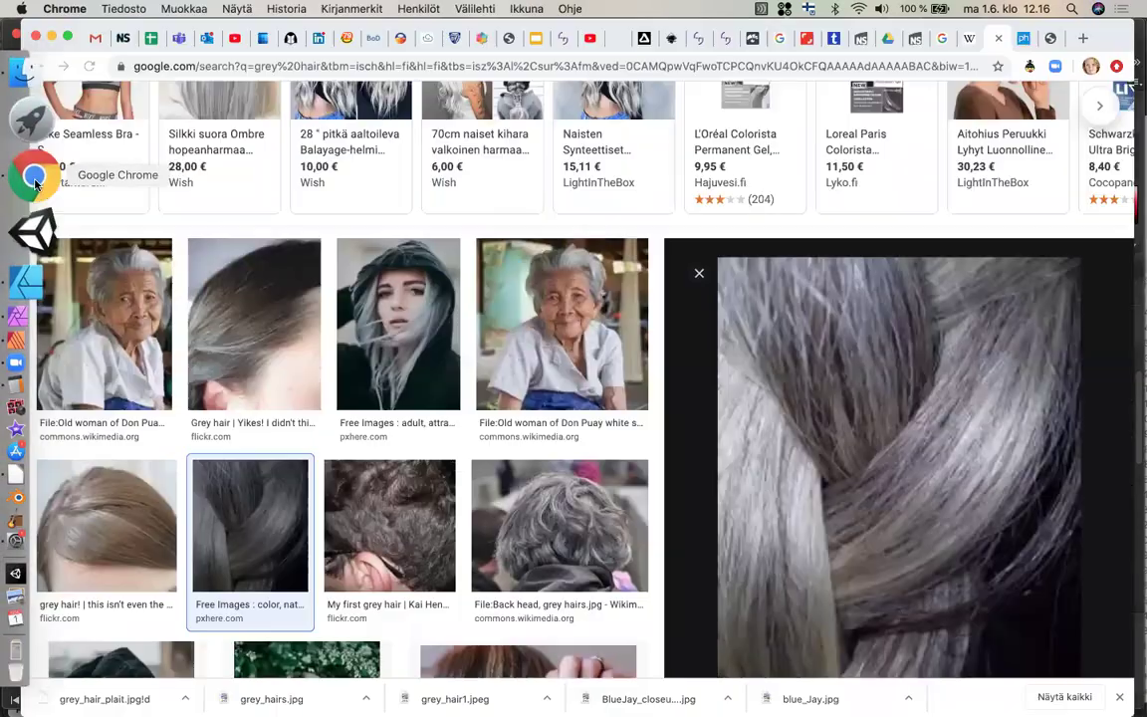
pyautogui.press('super+w')
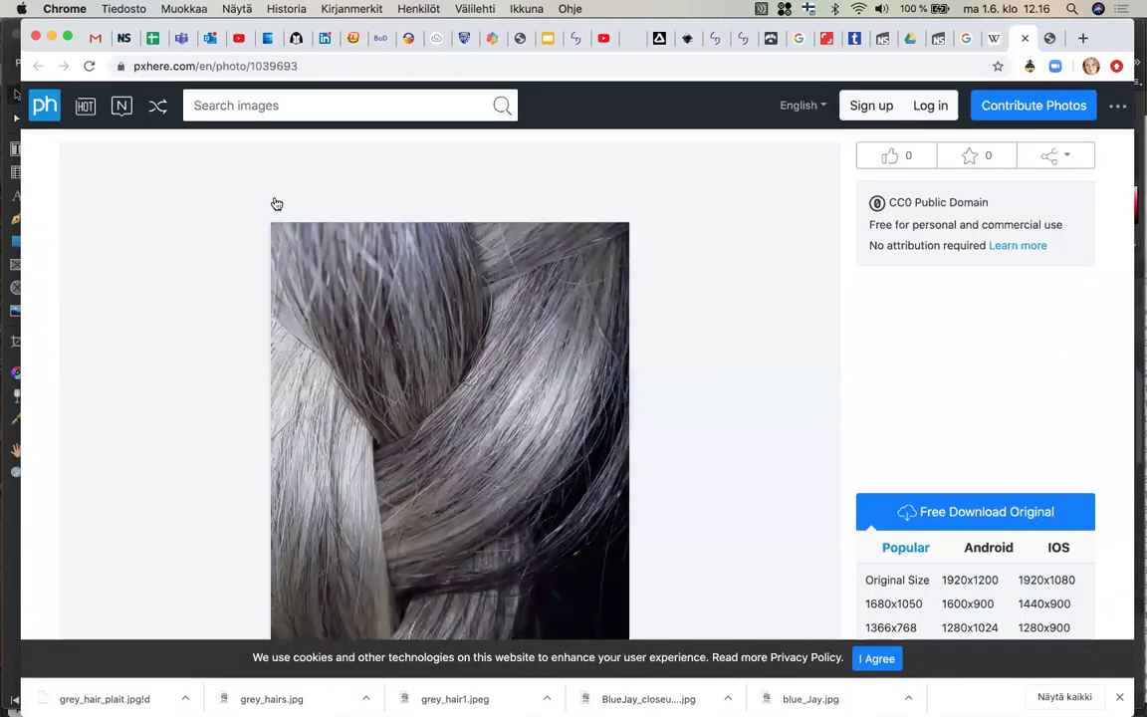
pyautogui.press('super+w')
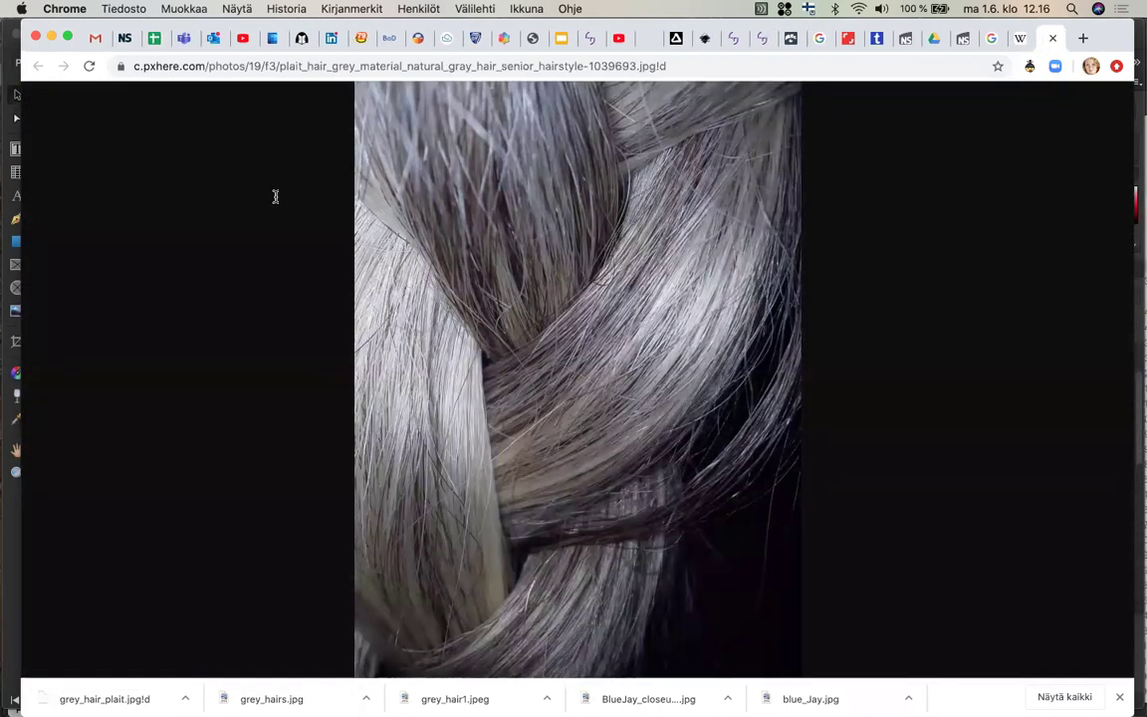
pyautogui.press('super+w')
pyautogui.press('super+w')
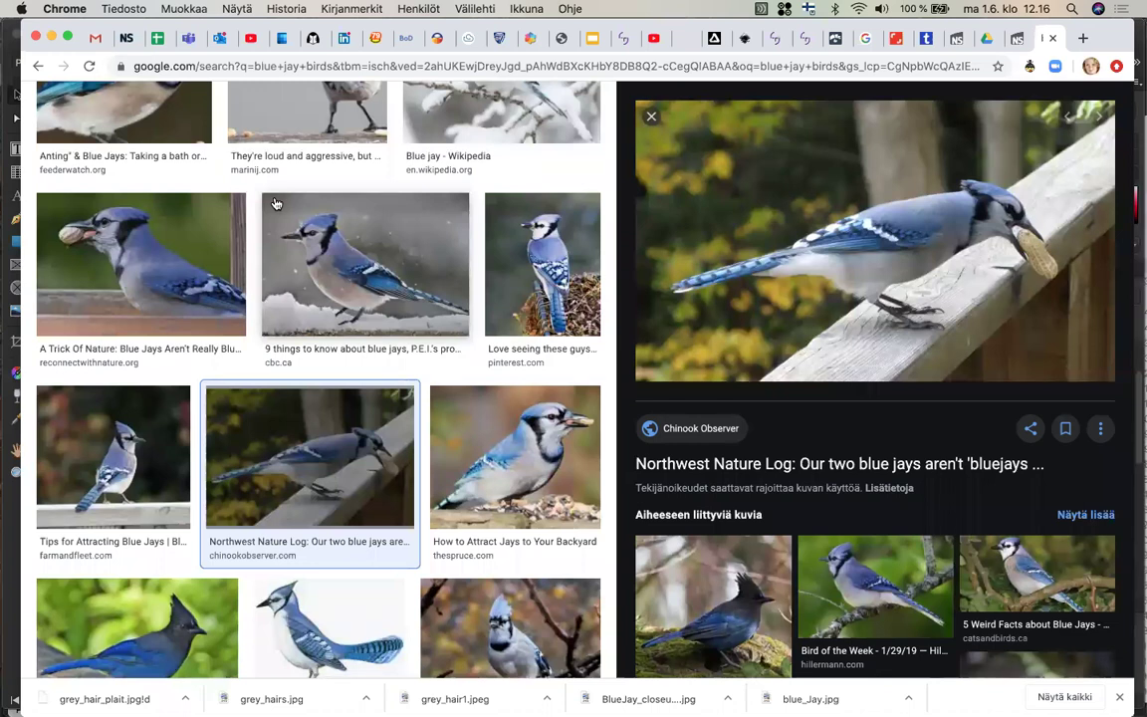
pyautogui.press('super+w')
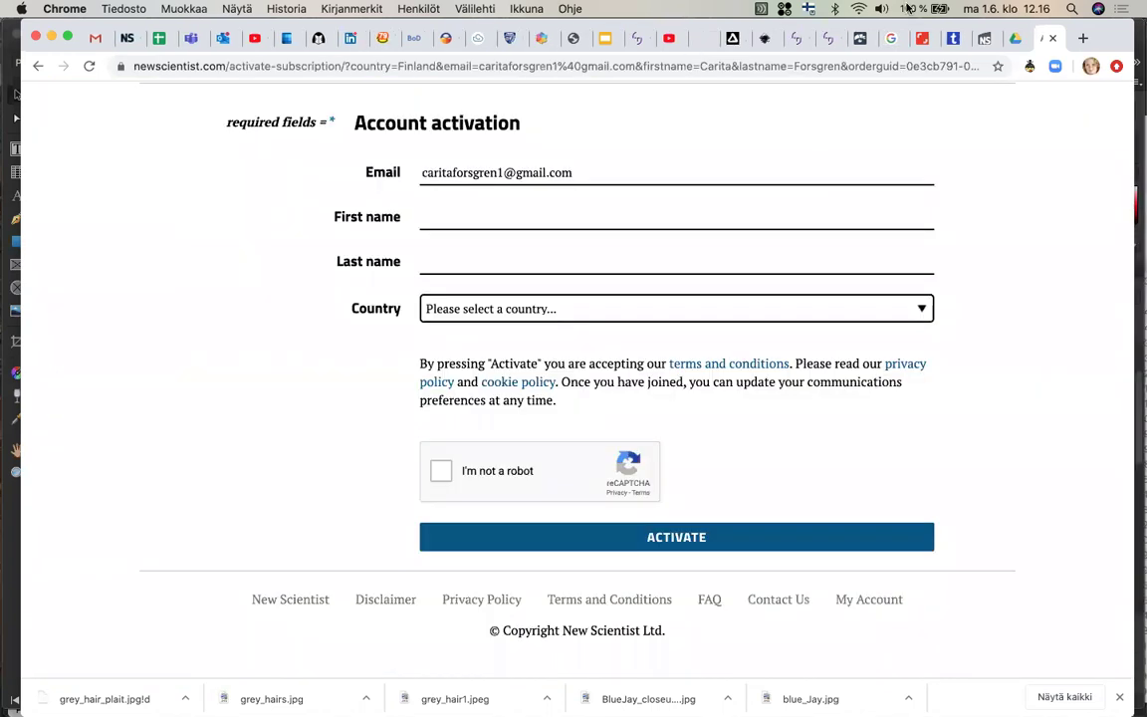
# On the Moodle course page, add a Forum activity to the Layout and Typography section
pyautogui.click(825, 40)
pyautogui.scroll(8, 416, 286)
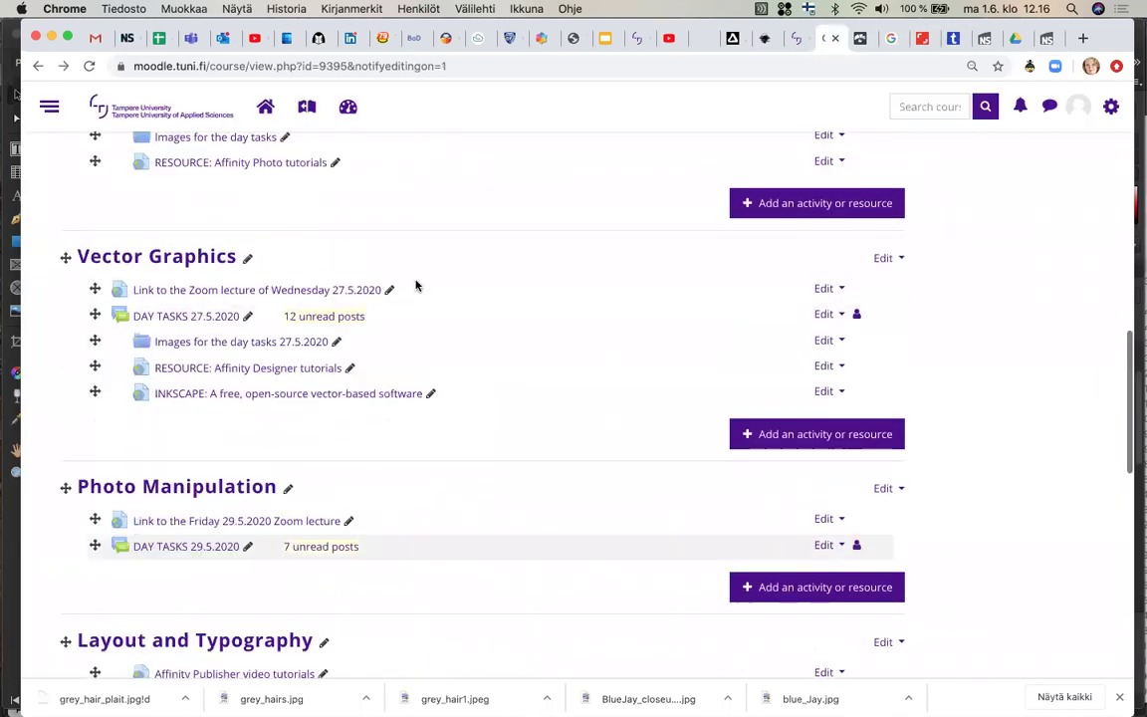
pyautogui.scroll(-4, 416, 286)
pyautogui.scroll(-5, 416, 286)
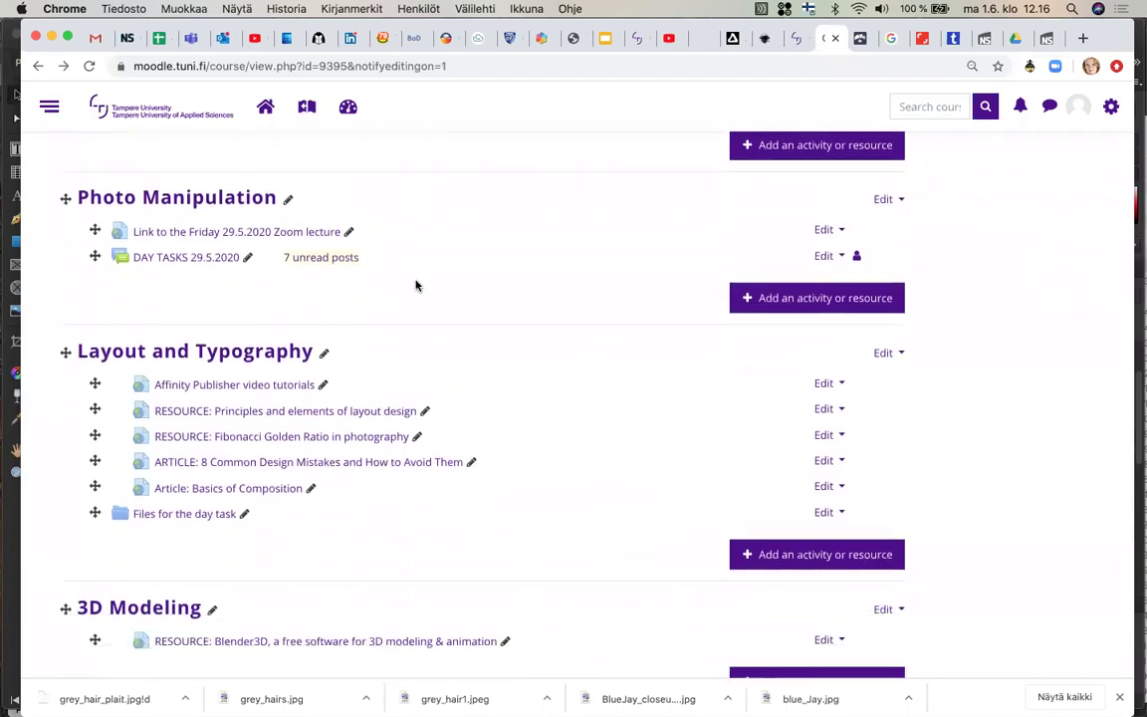
pyautogui.click(790, 565)
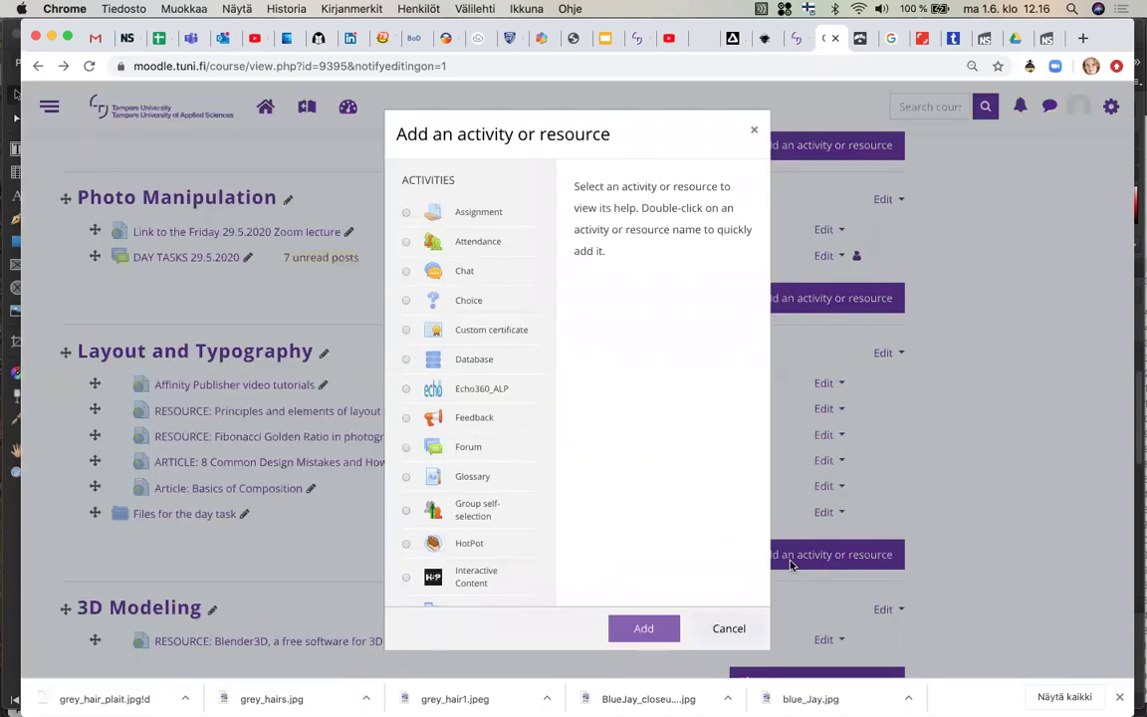
pyautogui.scroll(-3, 474, 314)
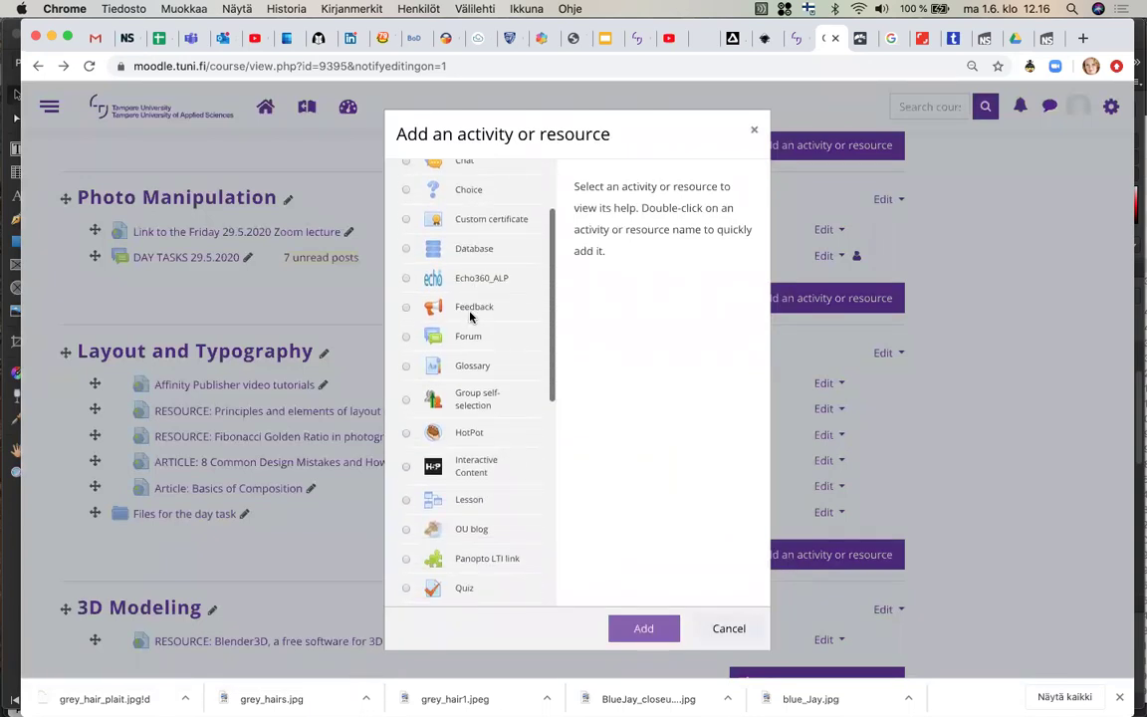
pyautogui.doubleClick(464, 338)
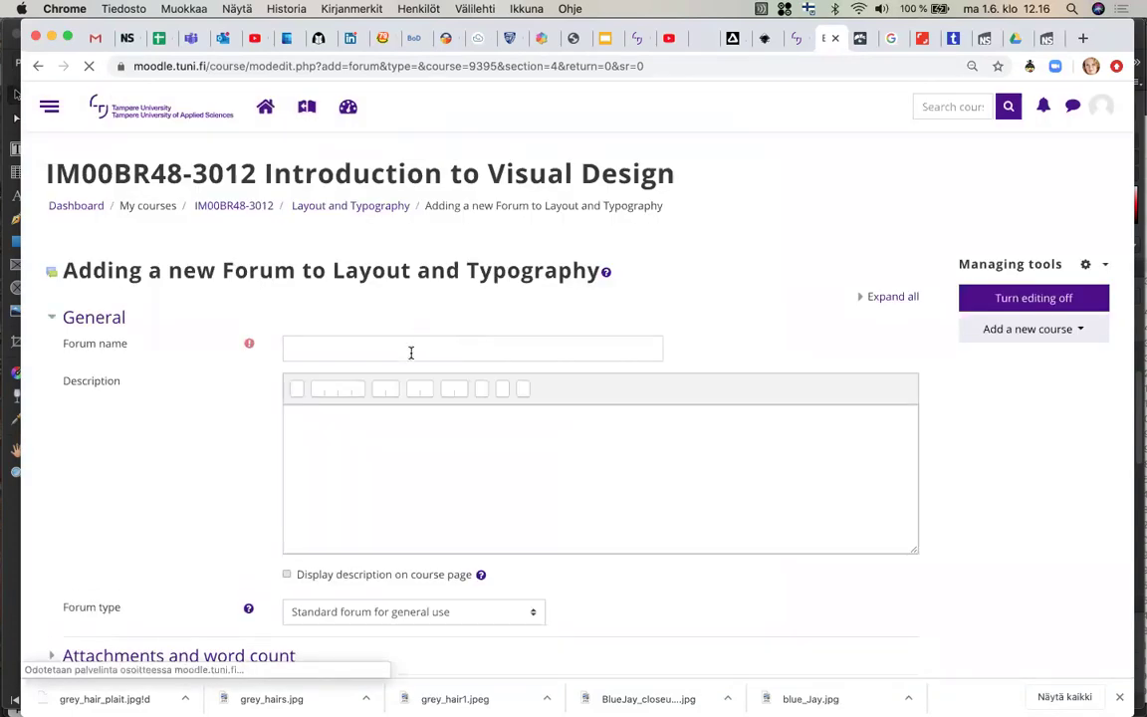
# Enter 'DAY TASK Monday 1.6.2020' as the forum name and place the cursor in Description
pyautogui.click(410, 353)
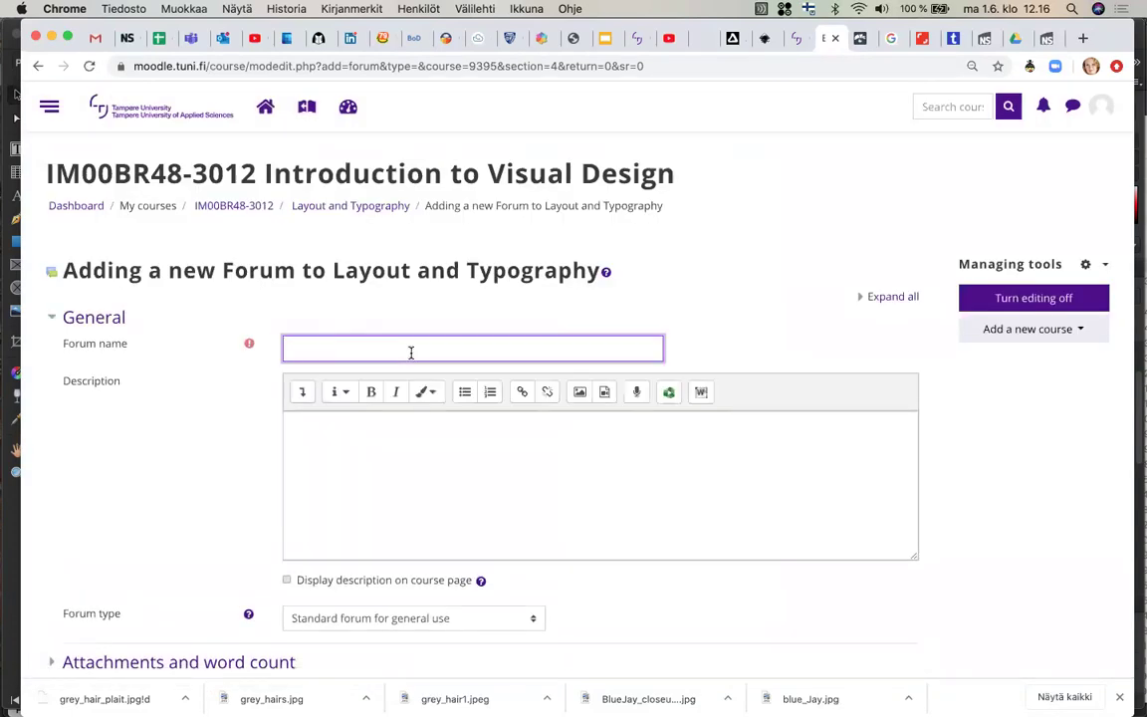
pyautogui.write('DAY TASK Monday 1.6.2020')
pyautogui.click(302, 391)
pyautogui.click(314, 467)
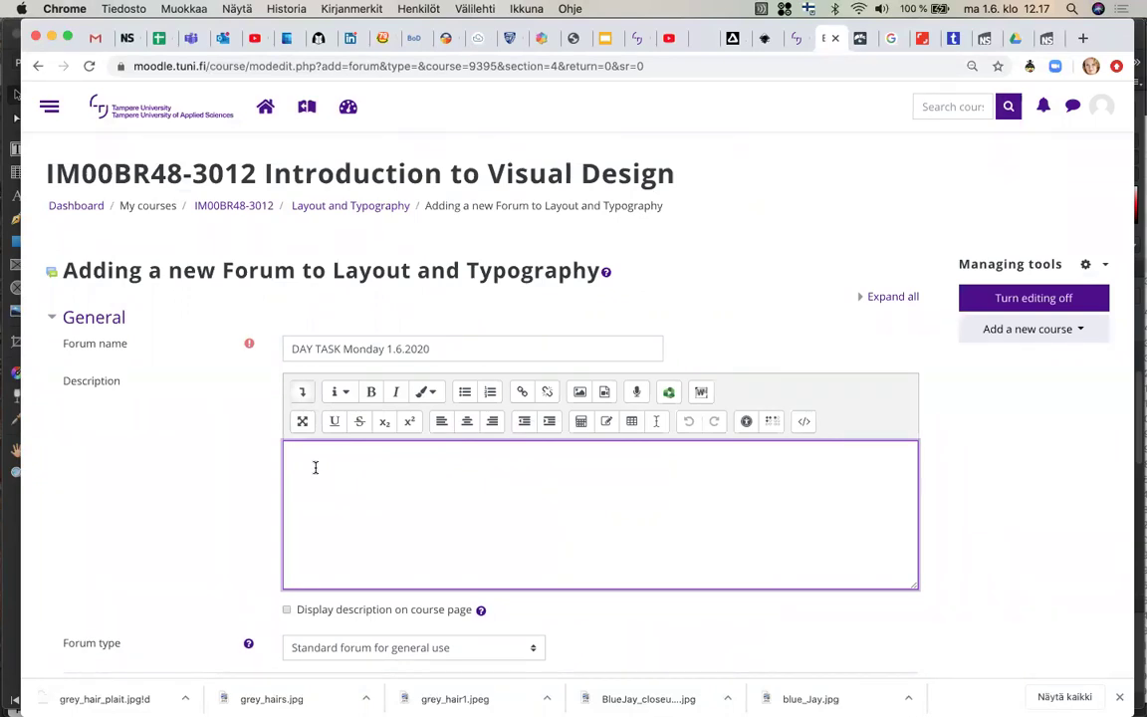
# Write the 'Layout task' brief: a 4-page 'Science Now' magazine layout using images, text and a grid
pyautogui.write('Layo')
pyautogui.write('ut task ')
pyautogui.write('Us')
pyautogui.write('e one')
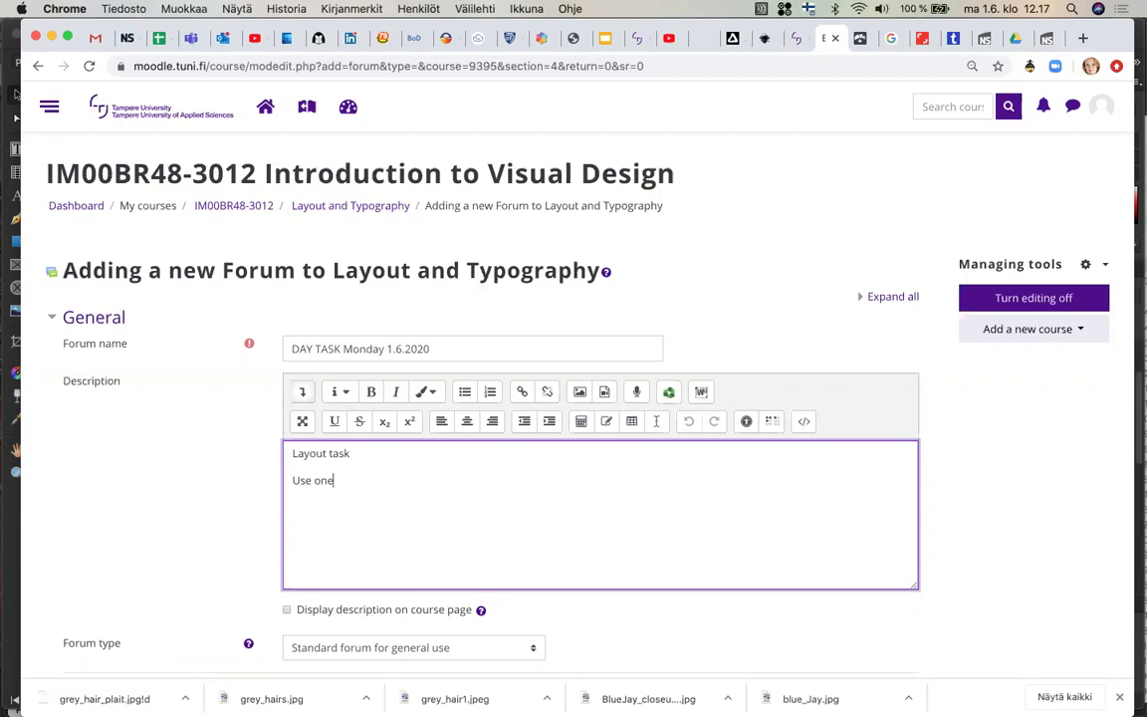
pyautogui.write(' of the two articles')
pyautogui.write('in the ')
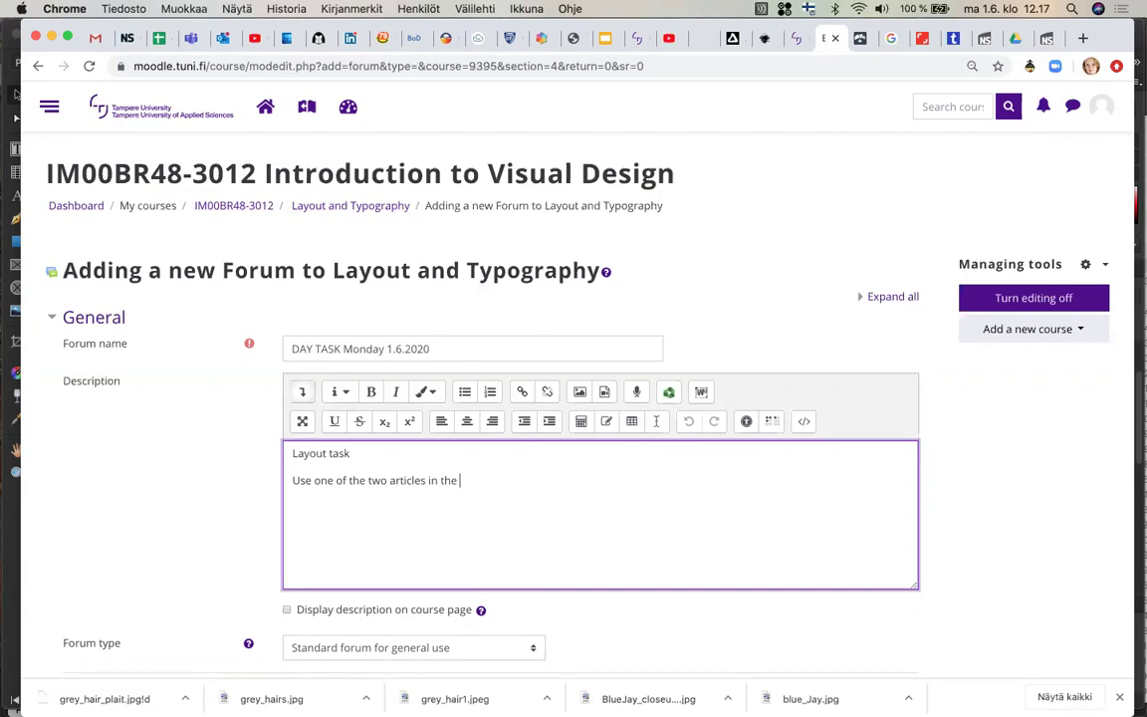
pyautogui.write('resources folder')
pyautogui.write('and ')
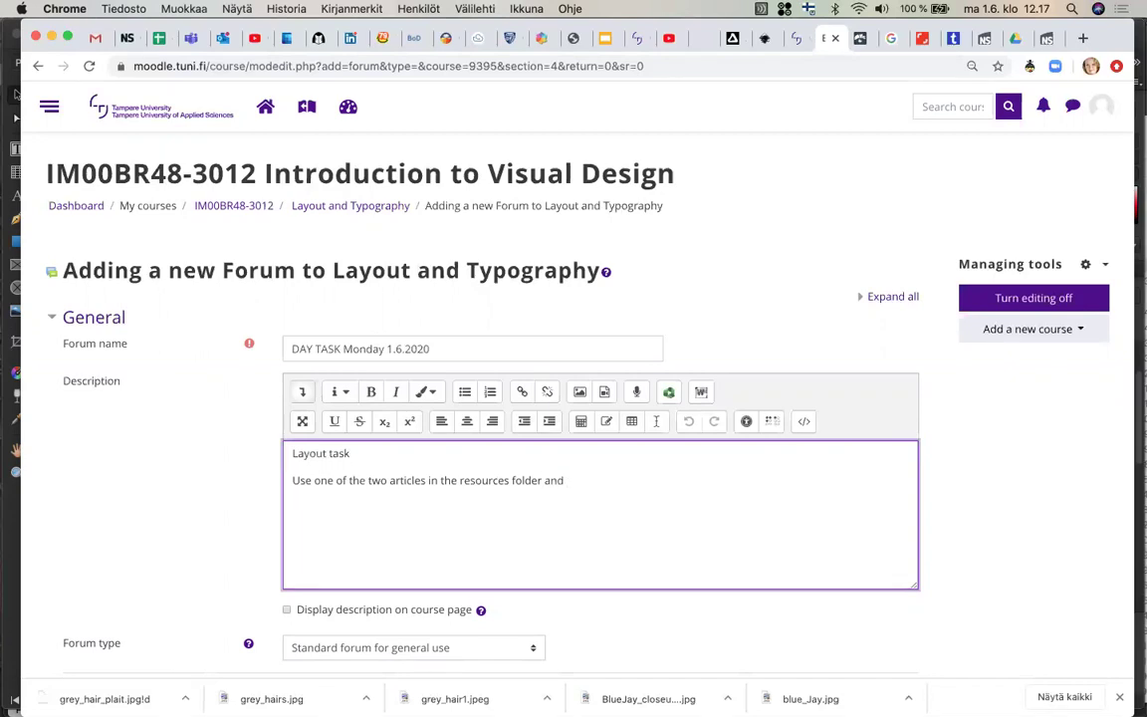
pyautogui.write('make')
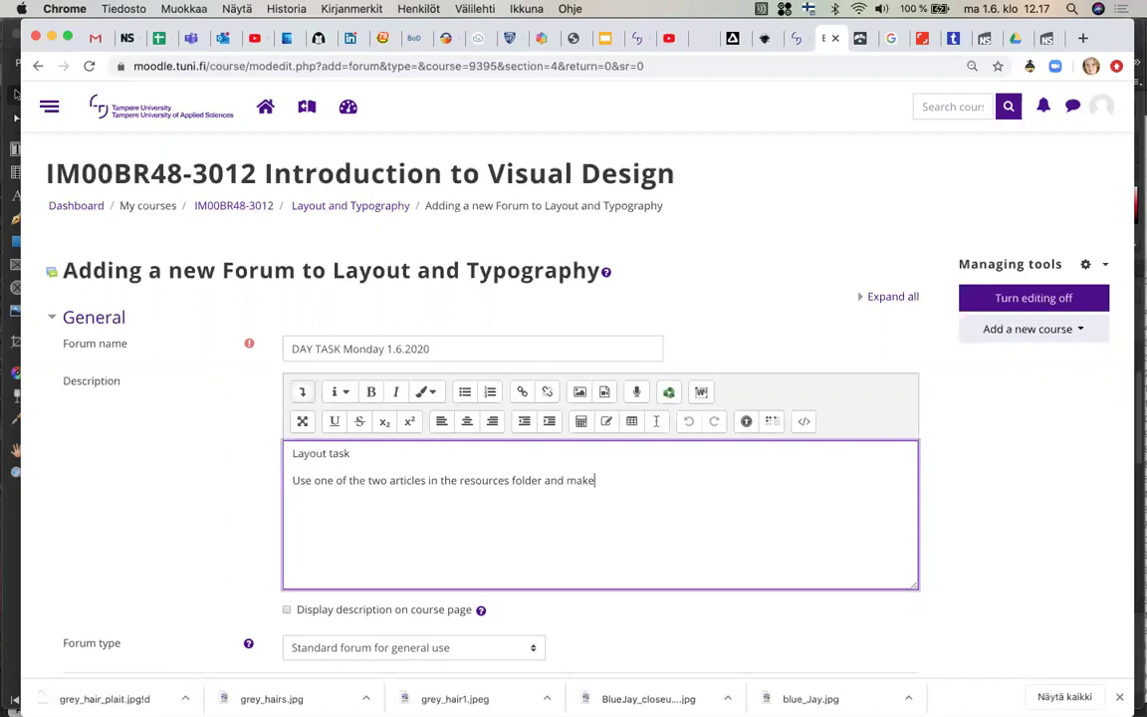
pyautogui.press('BackSpace')
pyautogui.press('BackSpace')
pyautogui.press('BackSpace')
pyautogui.press('BackSpace')
pyautogui.write('create a 4-page')
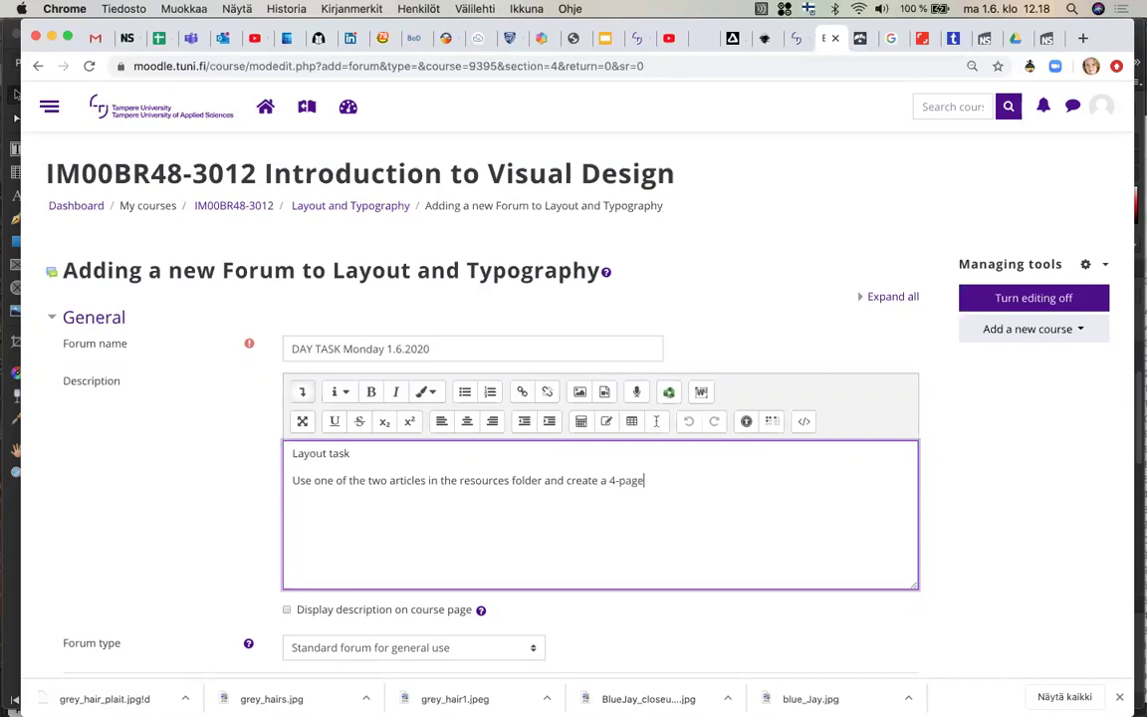
pyautogui.write(' layout for a fictional magazine called ')
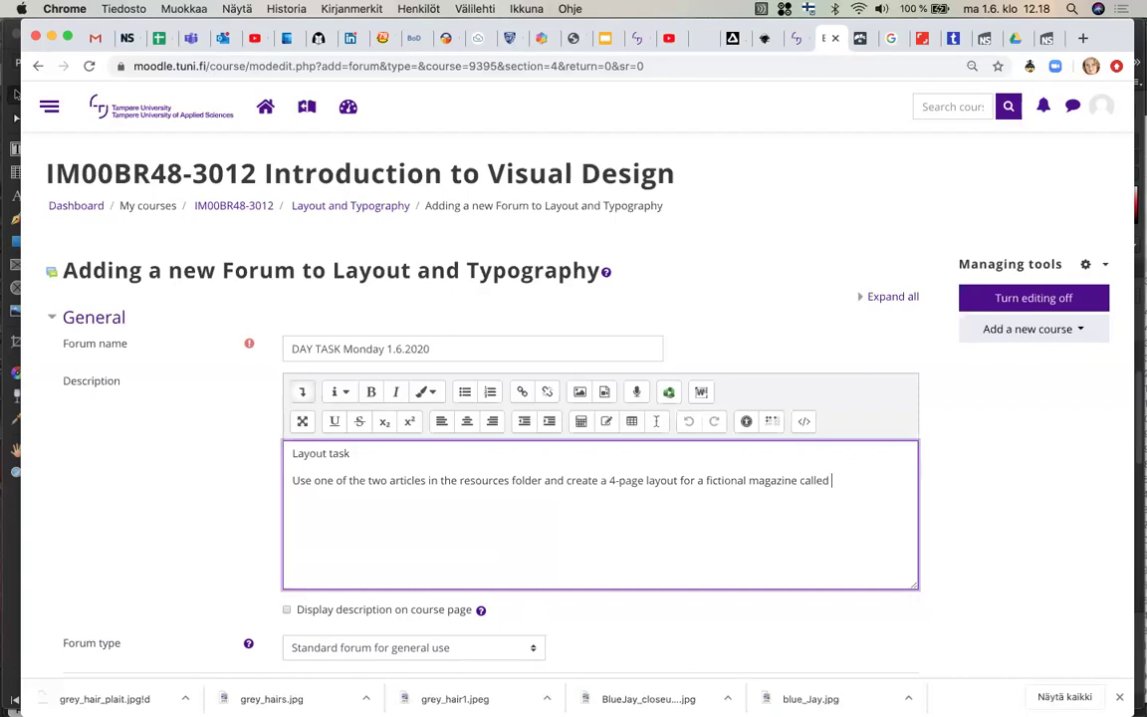
pyautogui.write('"Science Now"')
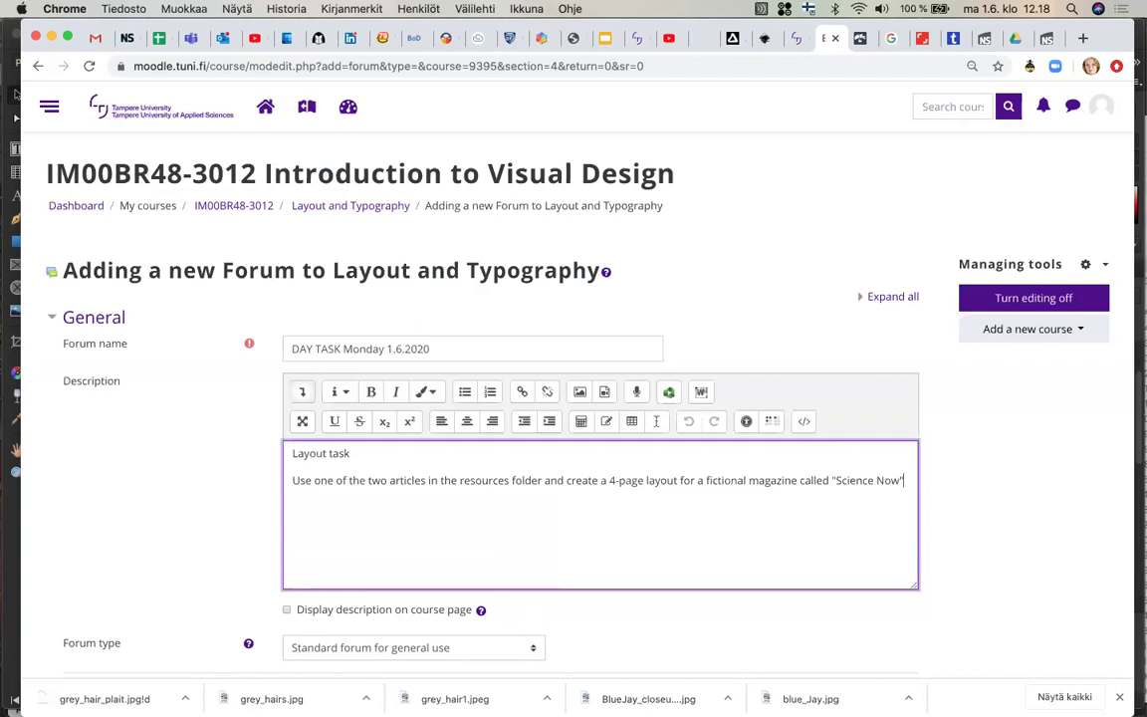
pyautogui.write('. ')
pyautogui.write('Us')
pyautogui.write('e ima')
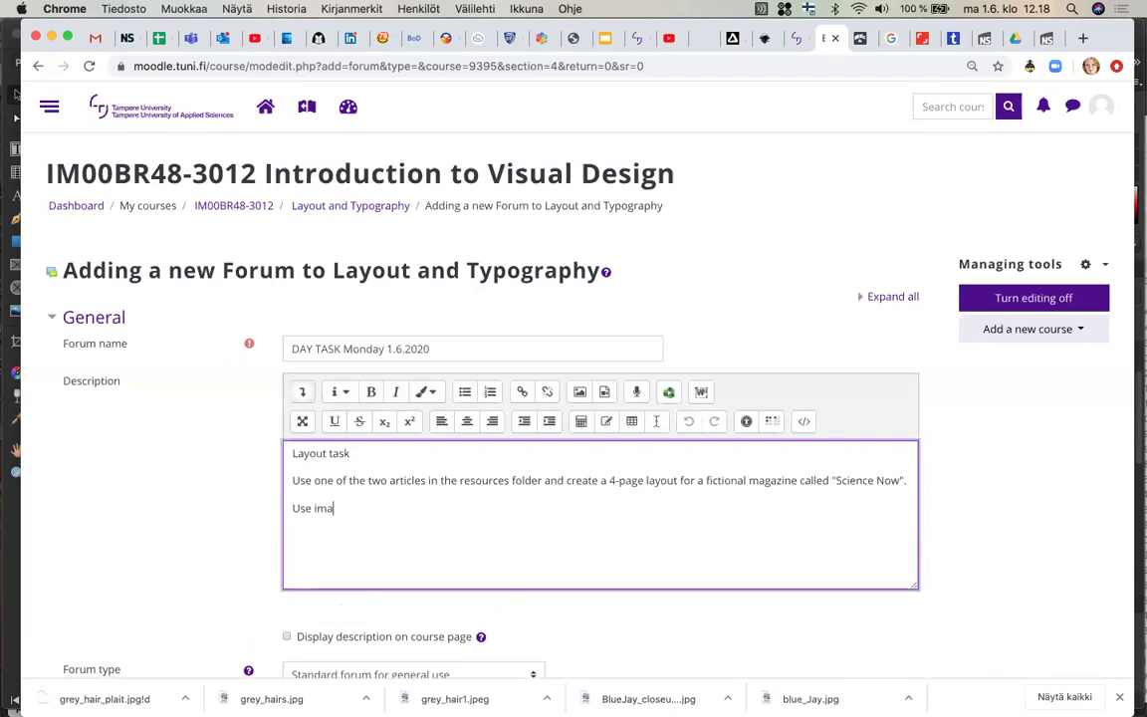
pyautogui.write('ges, text and ')
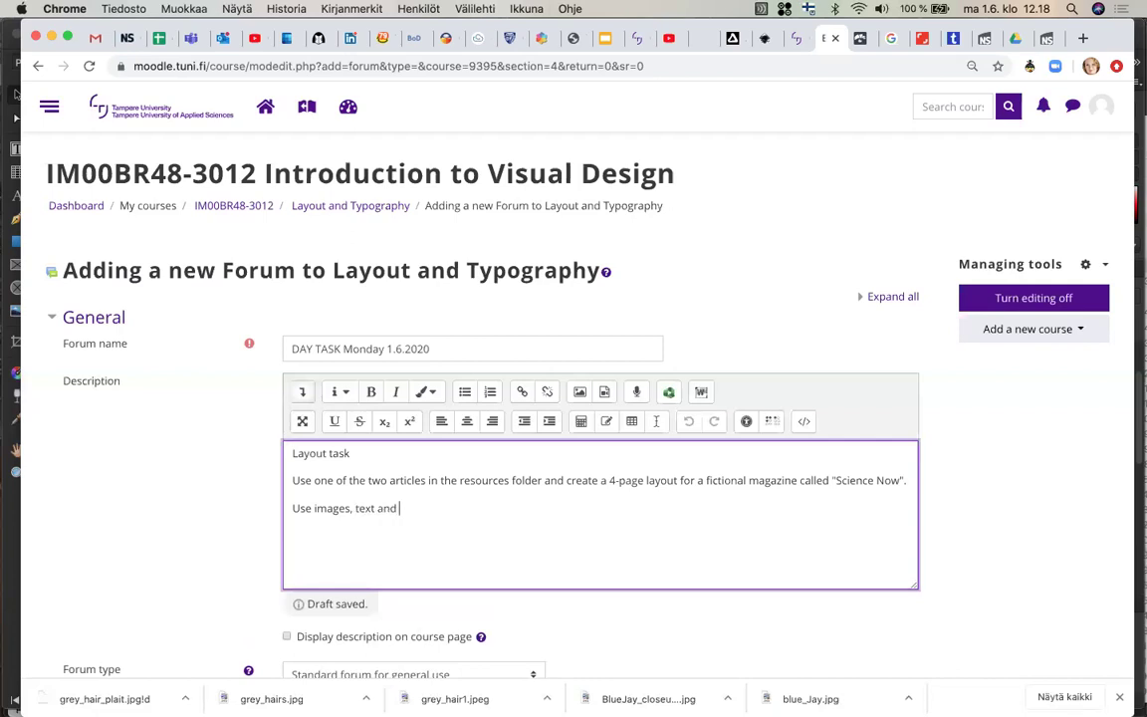
pyautogui.write('abstract elements,')
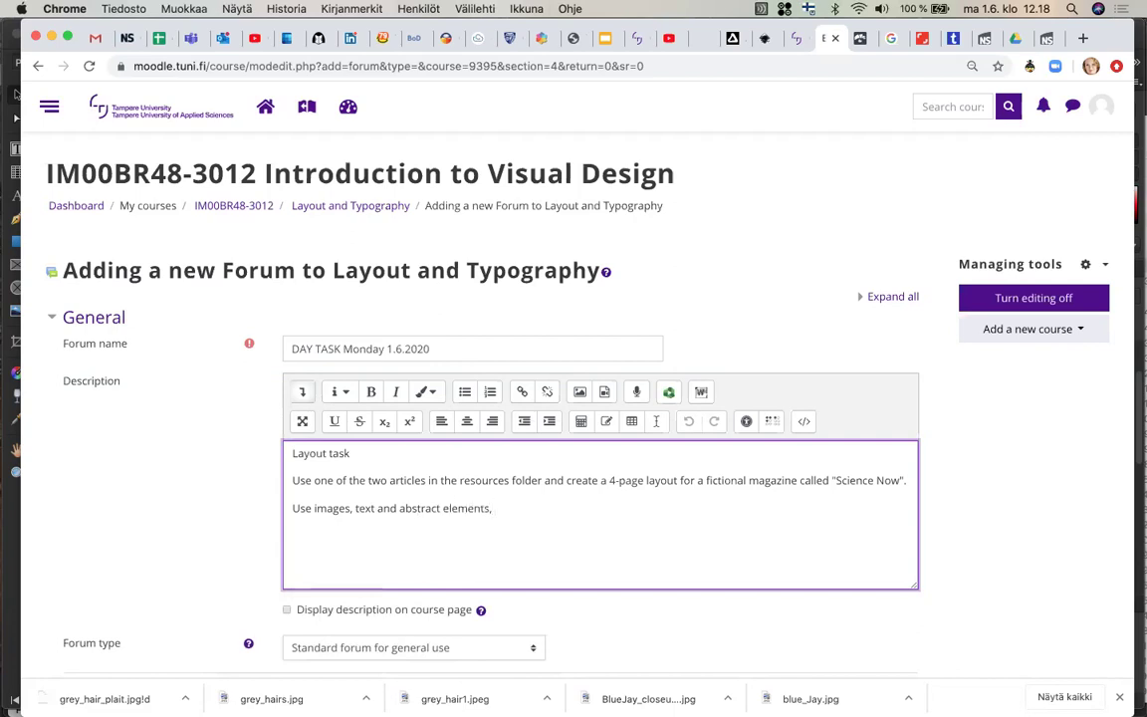
pyautogui.write(' and a grid layout.')
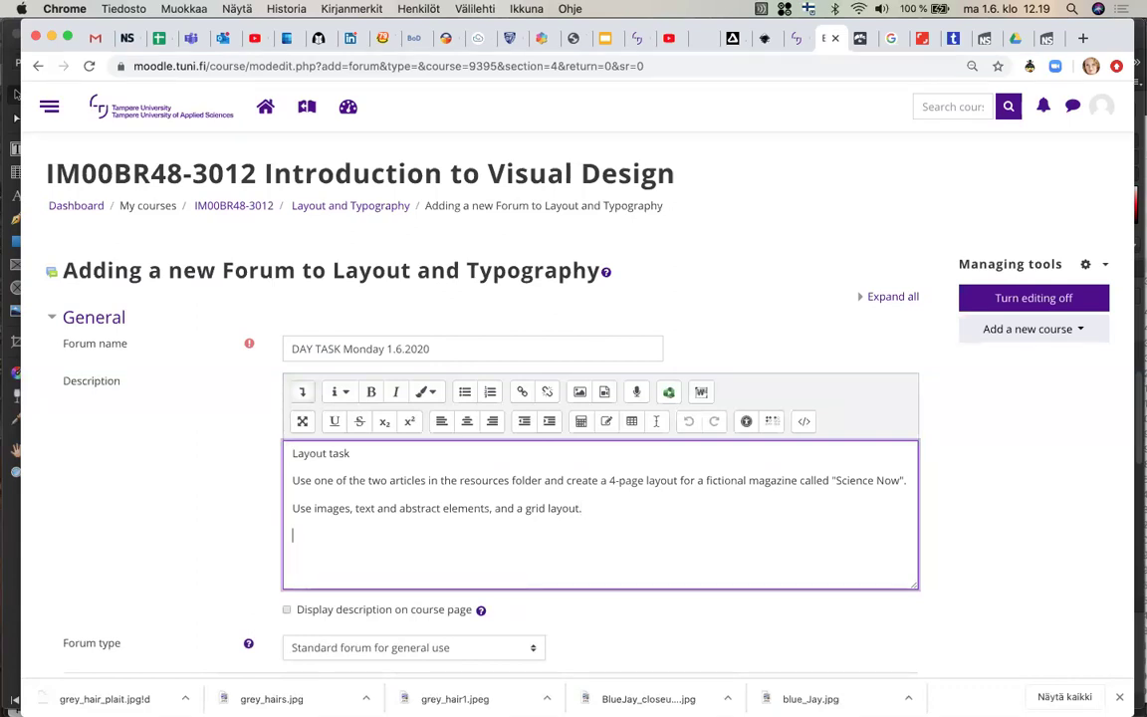
# Add the paragraph 'Export the layout as a pdf file and upload it in this discussion area.'
pyautogui.press('Return')
pyautogui.write('Export the layout in')
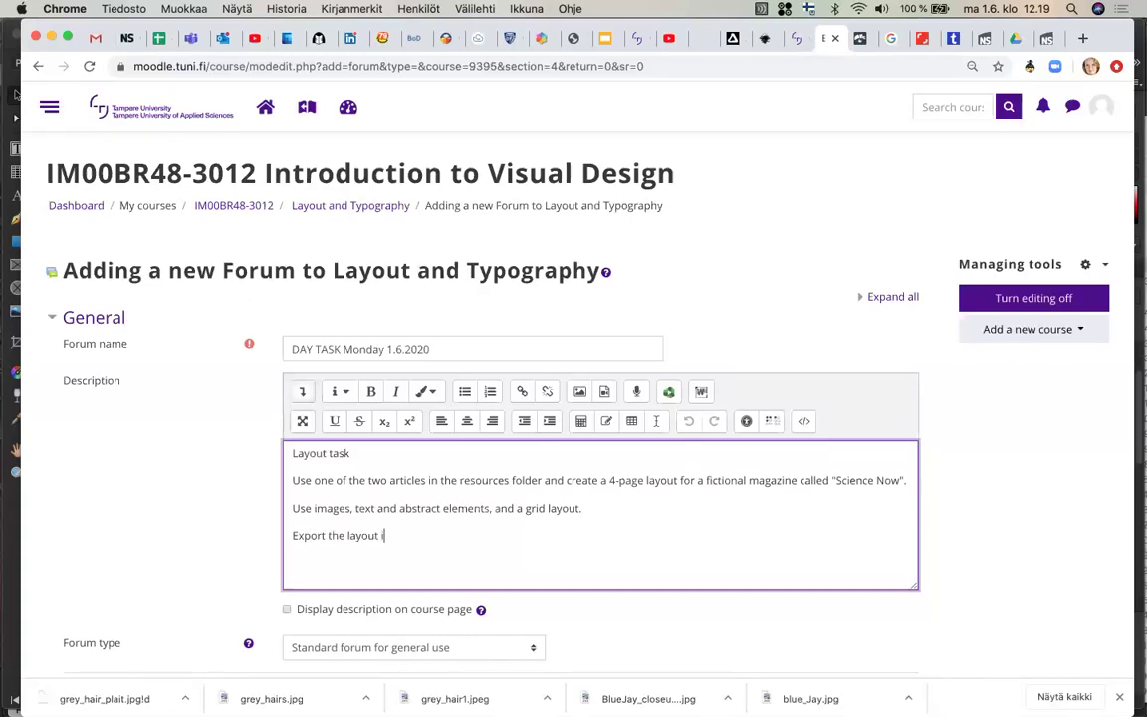
pyautogui.press('BackSpace')
pyautogui.press('BackSpace')
pyautogui.press('BackSpace')
pyautogui.write('as a pdf file and upload it in th')
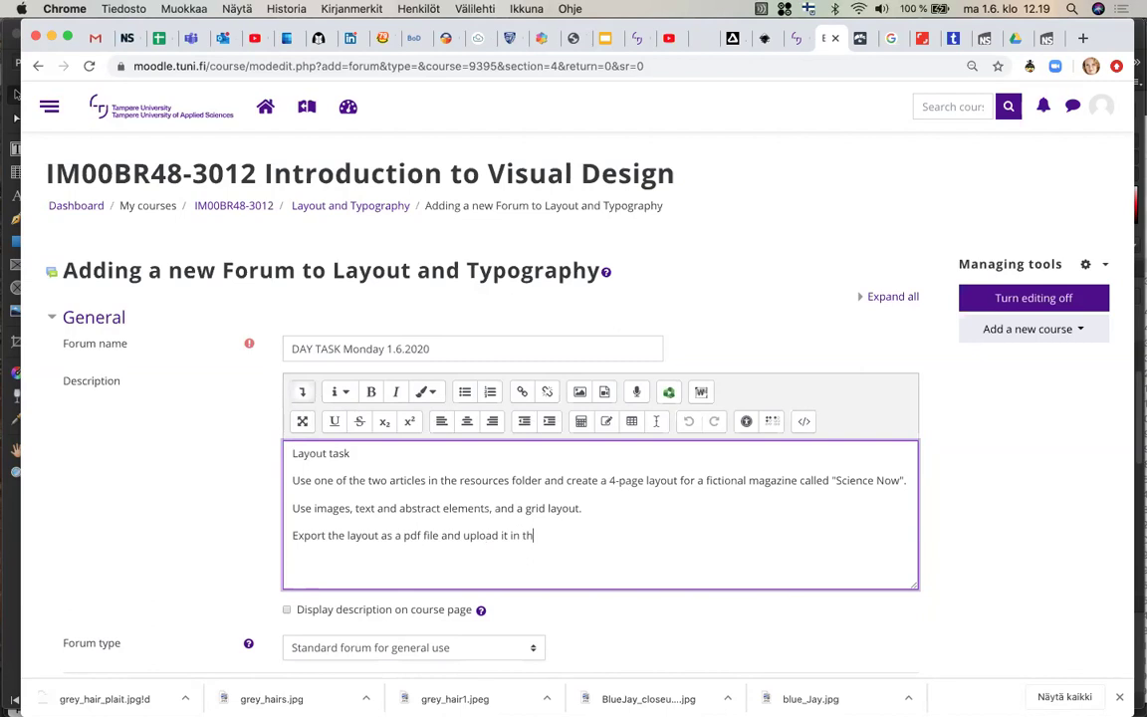
pyautogui.write('is discussion area.')
# Make the 'Layout task' heading bold
pyautogui.tripleClick(328, 454)
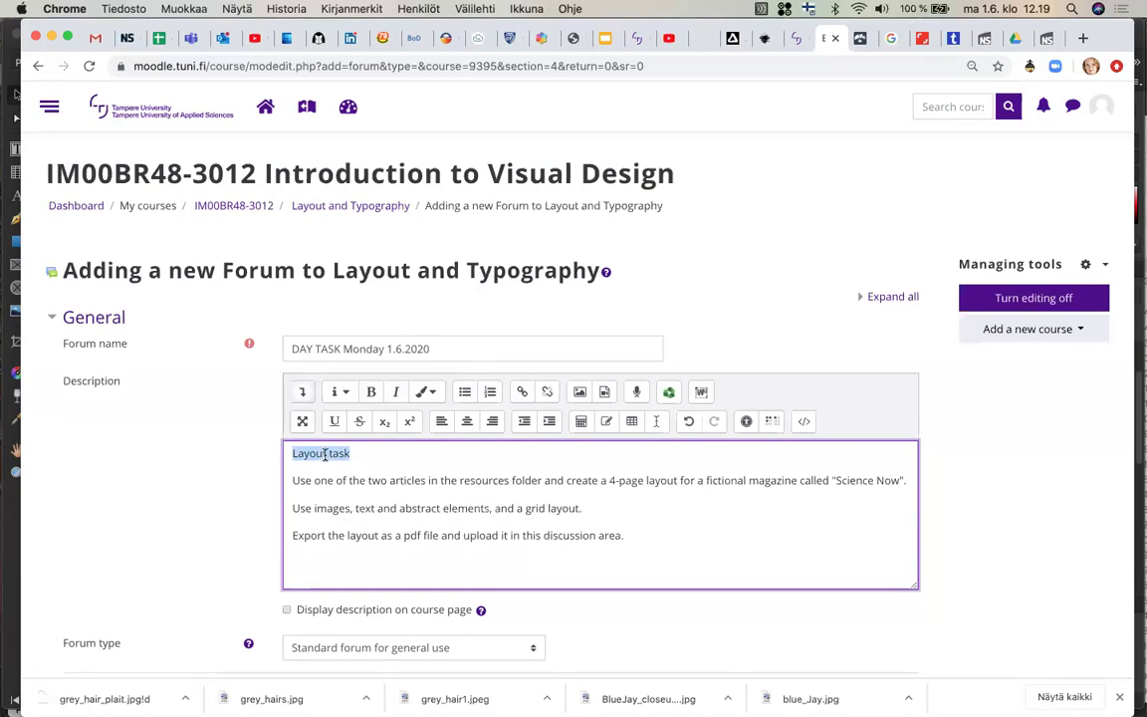
pyautogui.click(372, 392)
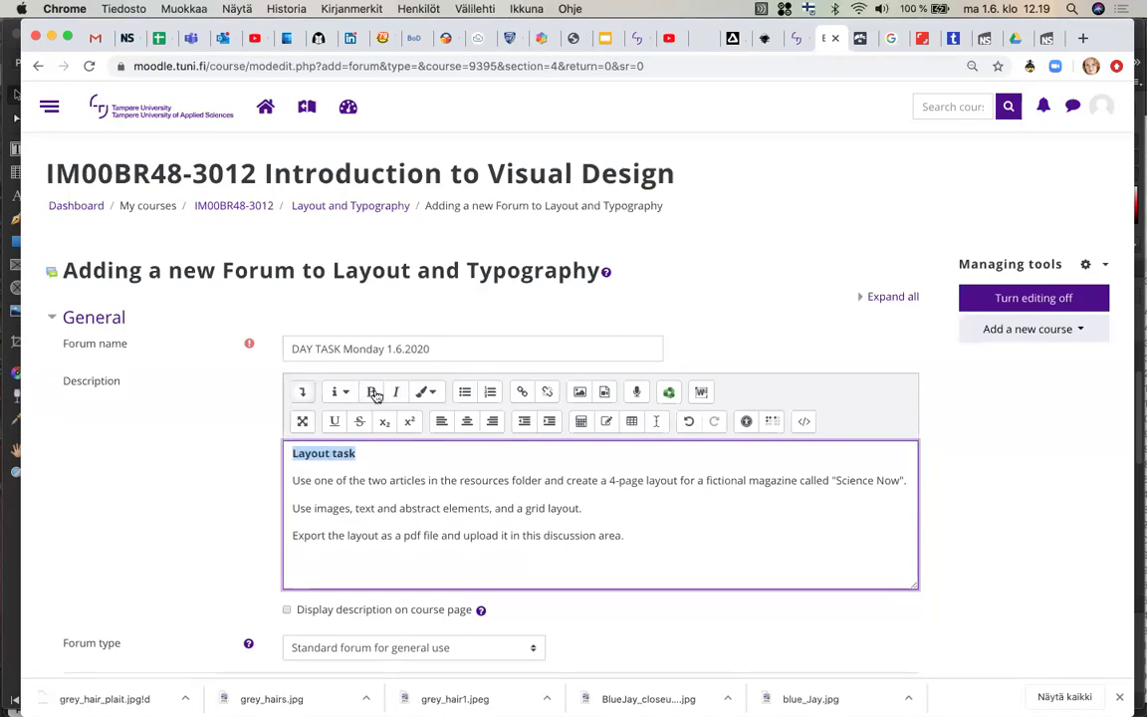
pyautogui.click(294, 481)
# Indent the three instruction paragraphs by two levels
pyautogui.moveTo(294, 482); pyautogui.dragTo(609, 569)
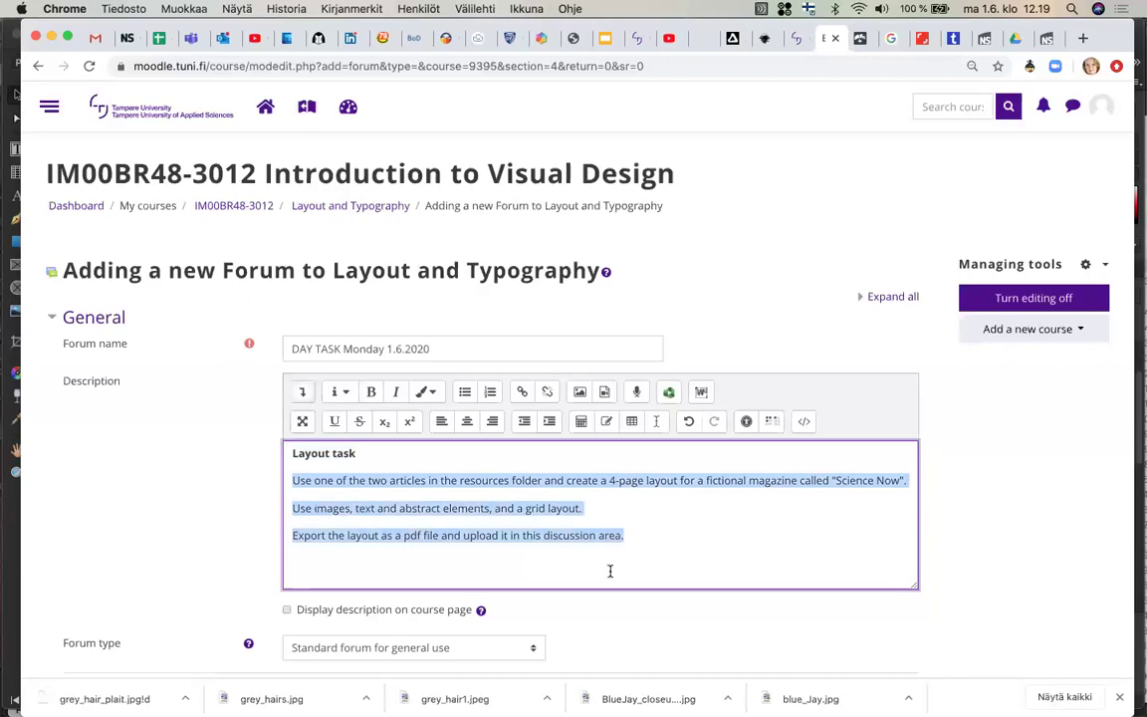
pyautogui.click(550, 425)
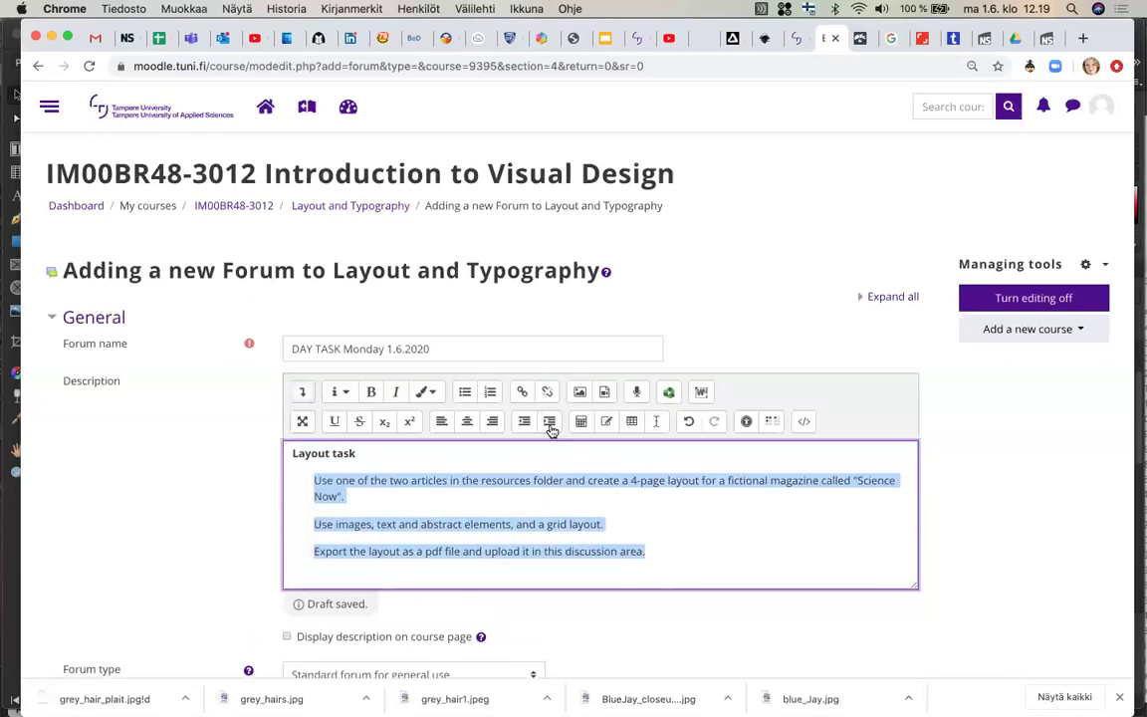
pyautogui.click(551, 425)
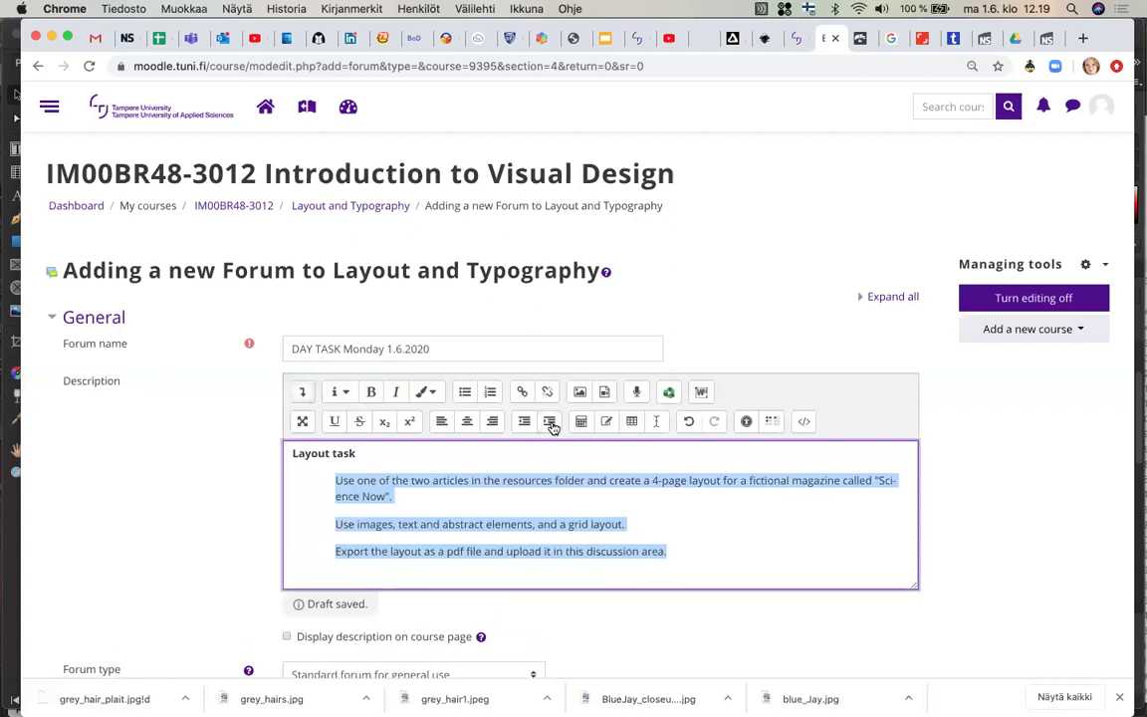
pyautogui.click(547, 539)
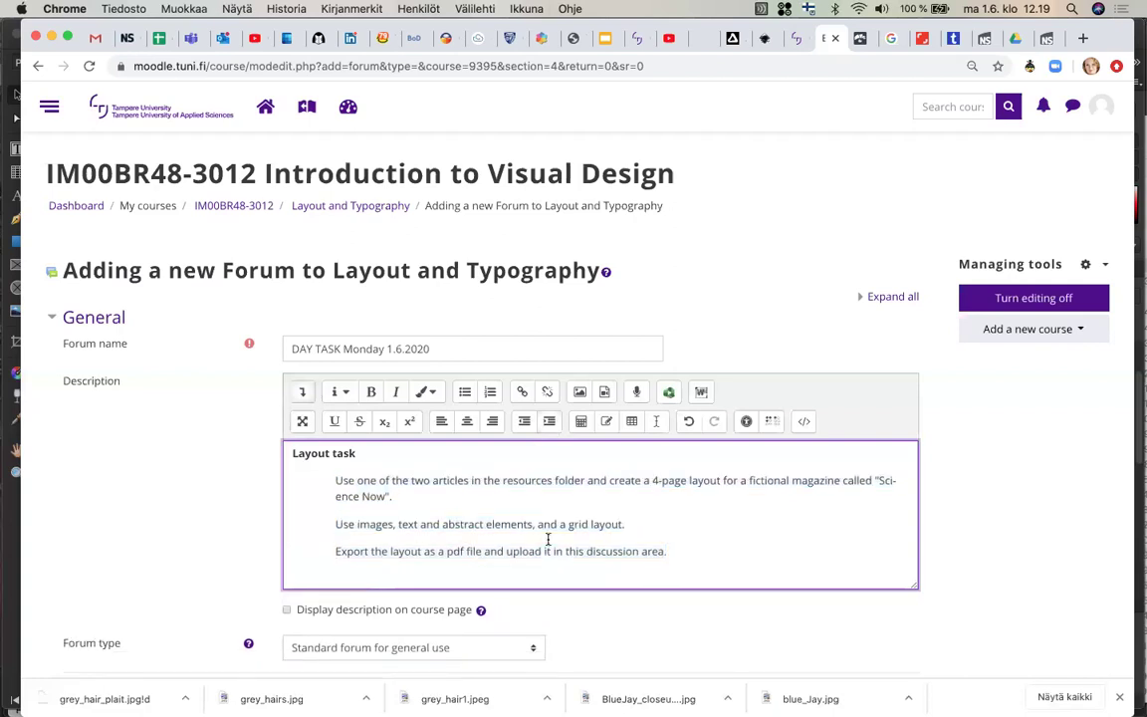
pyautogui.scroll(-5, 547, 539)
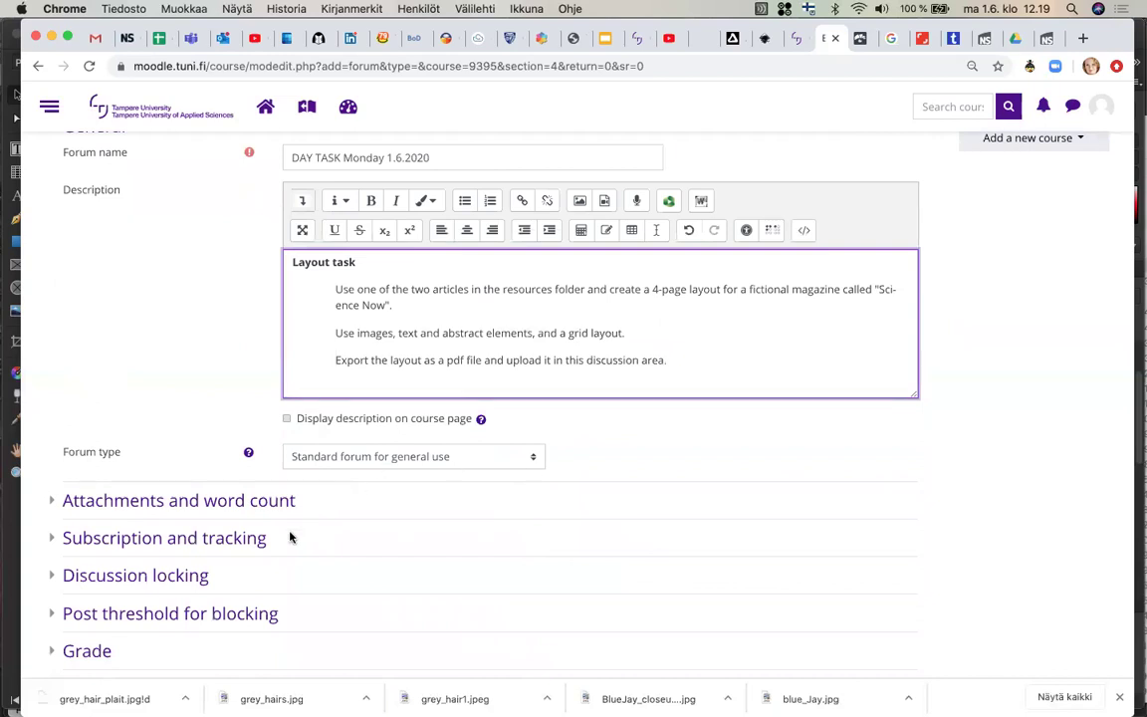
# Set Maximum attachment size to Course upload limit (100MB), then save and display the forum
pyautogui.click(274, 508)
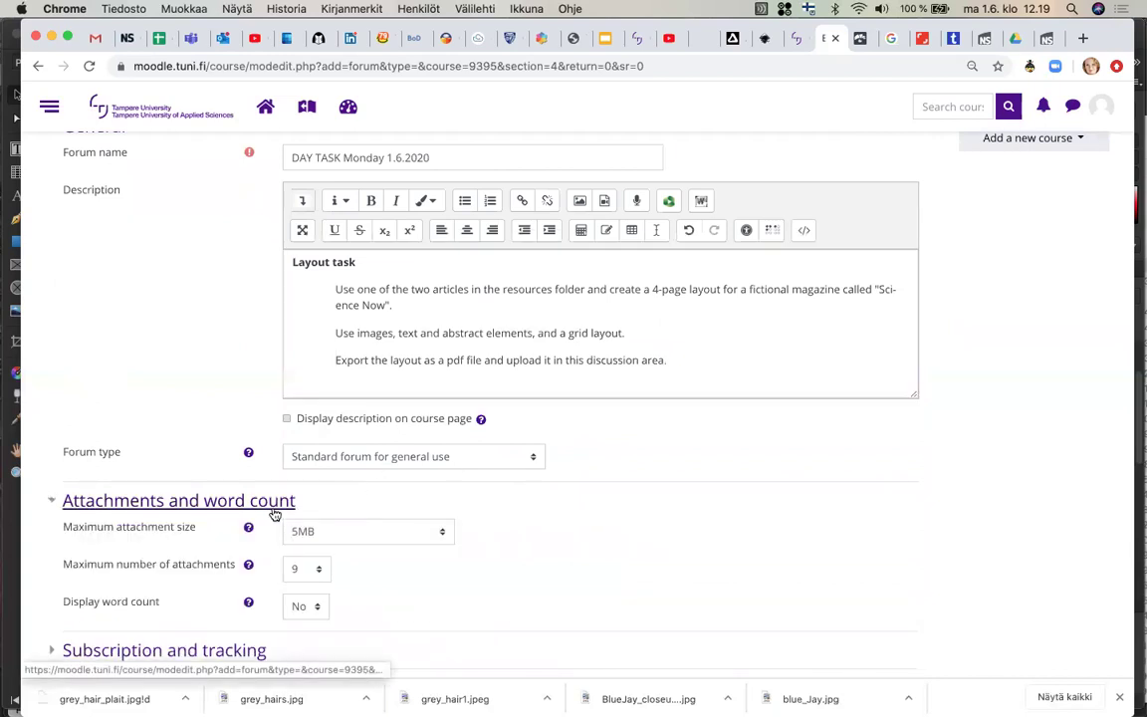
pyautogui.click(348, 533)
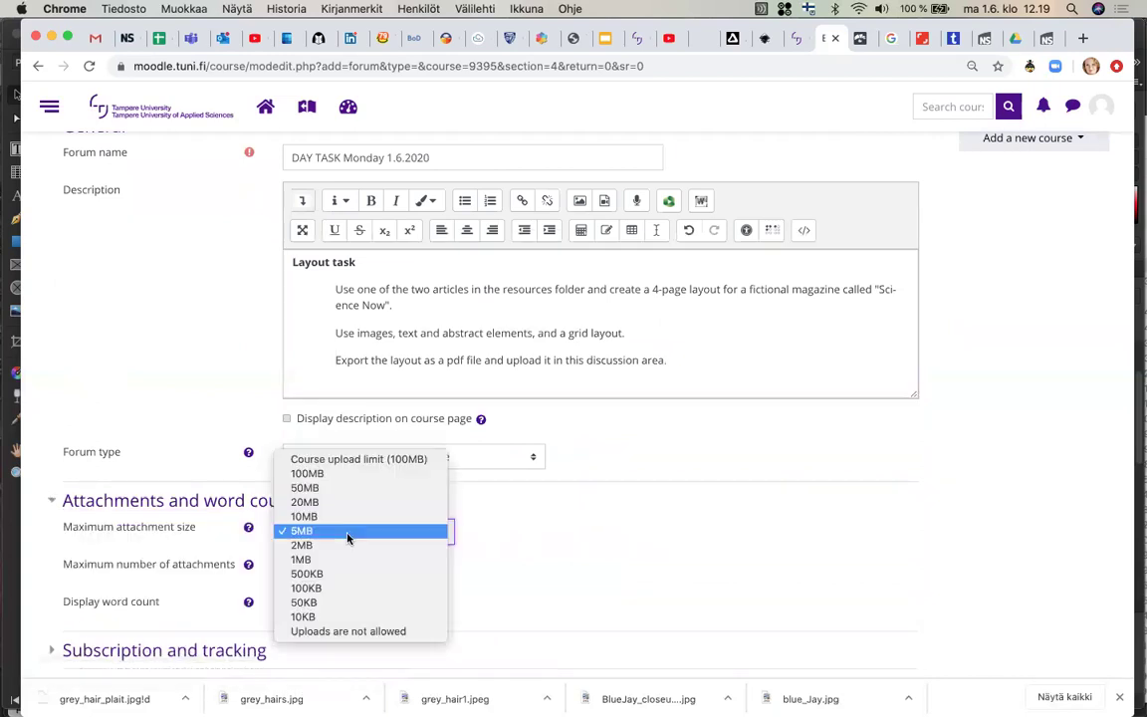
pyautogui.click(362, 460)
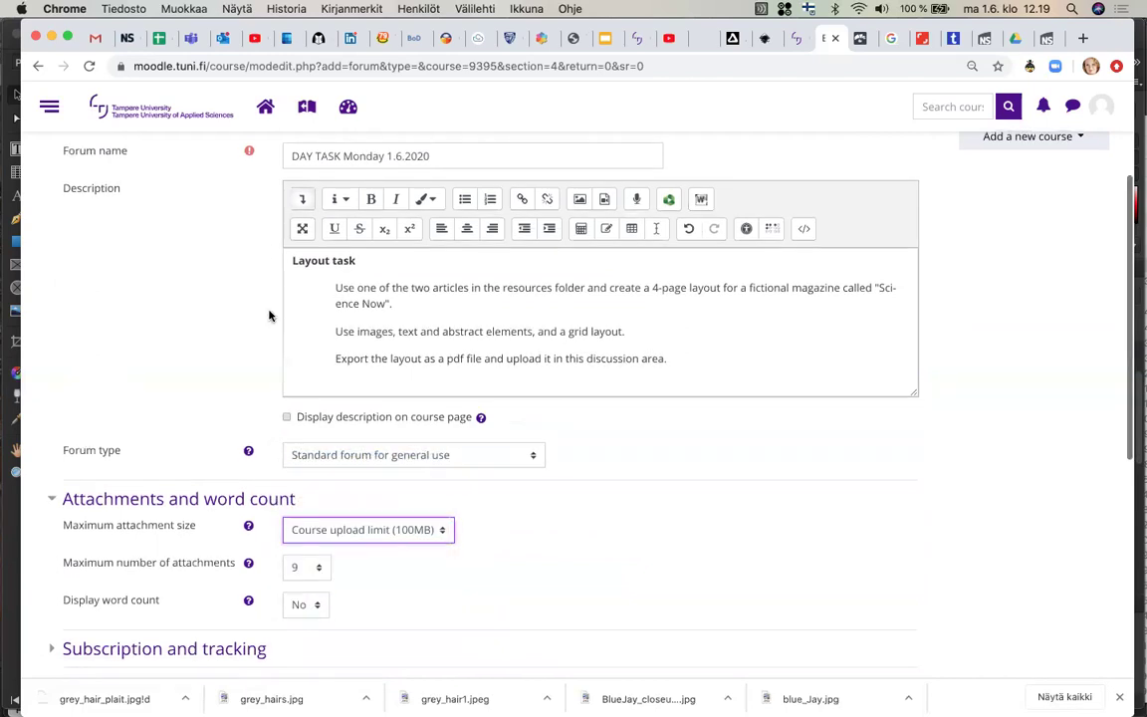
pyautogui.scroll(-5, 269, 314)
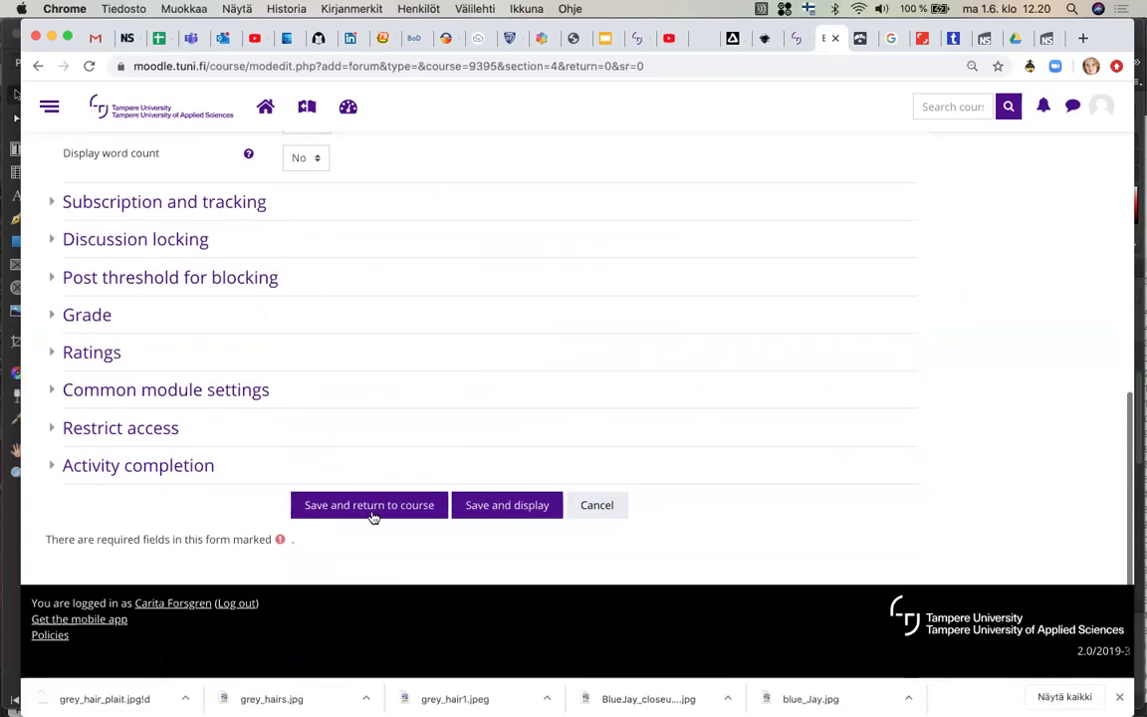
pyautogui.click(492, 506)
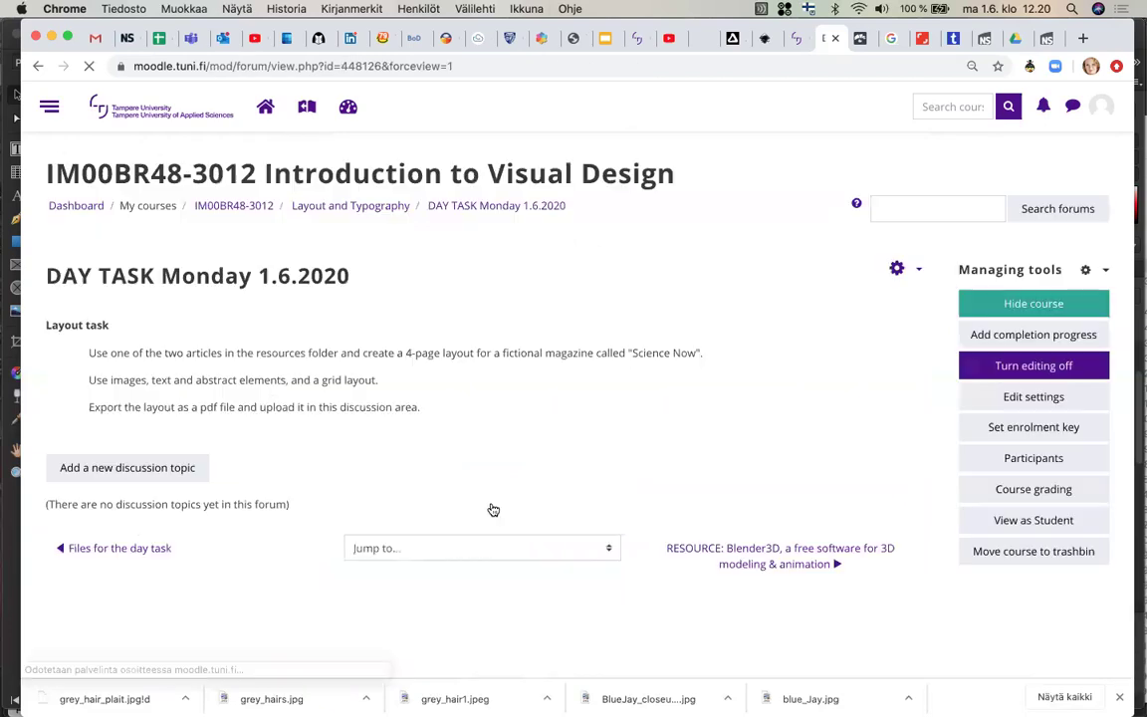